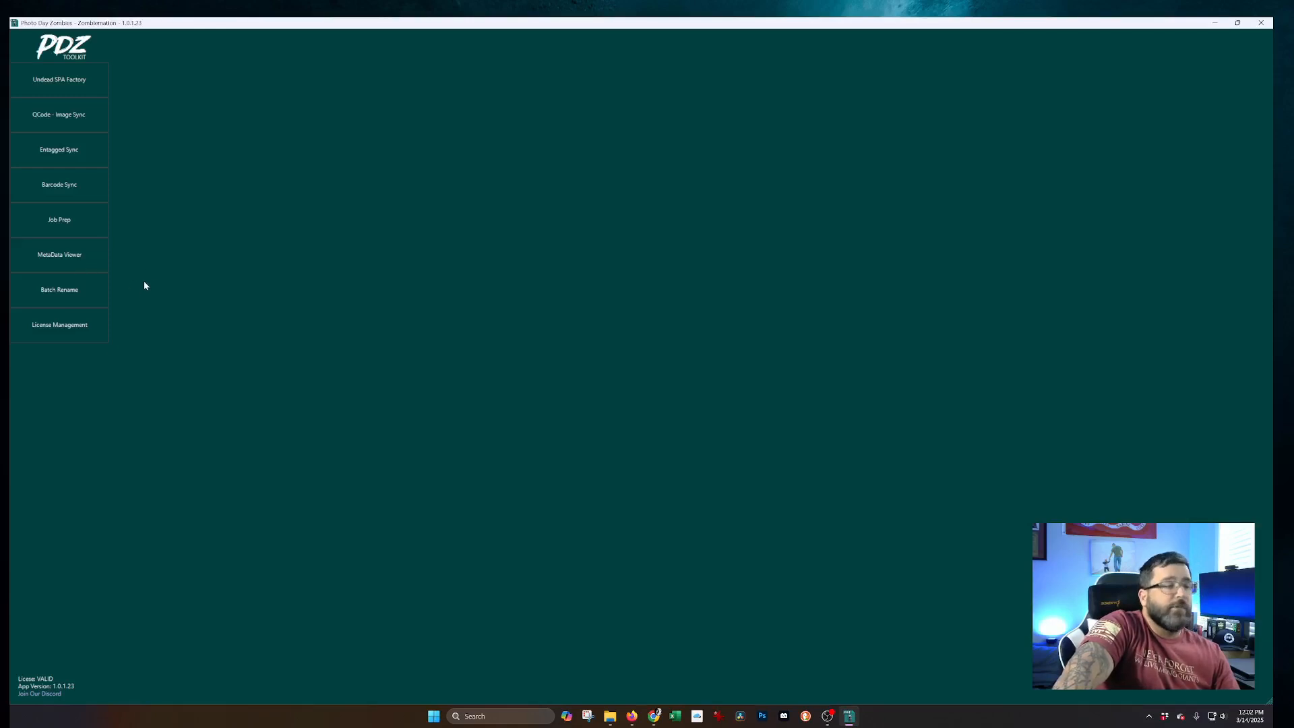
Step: Load DSC_0040.png from the Extractions folder under 3. Entagged Sync into the MetaData Viewer
left_click(83, 259)
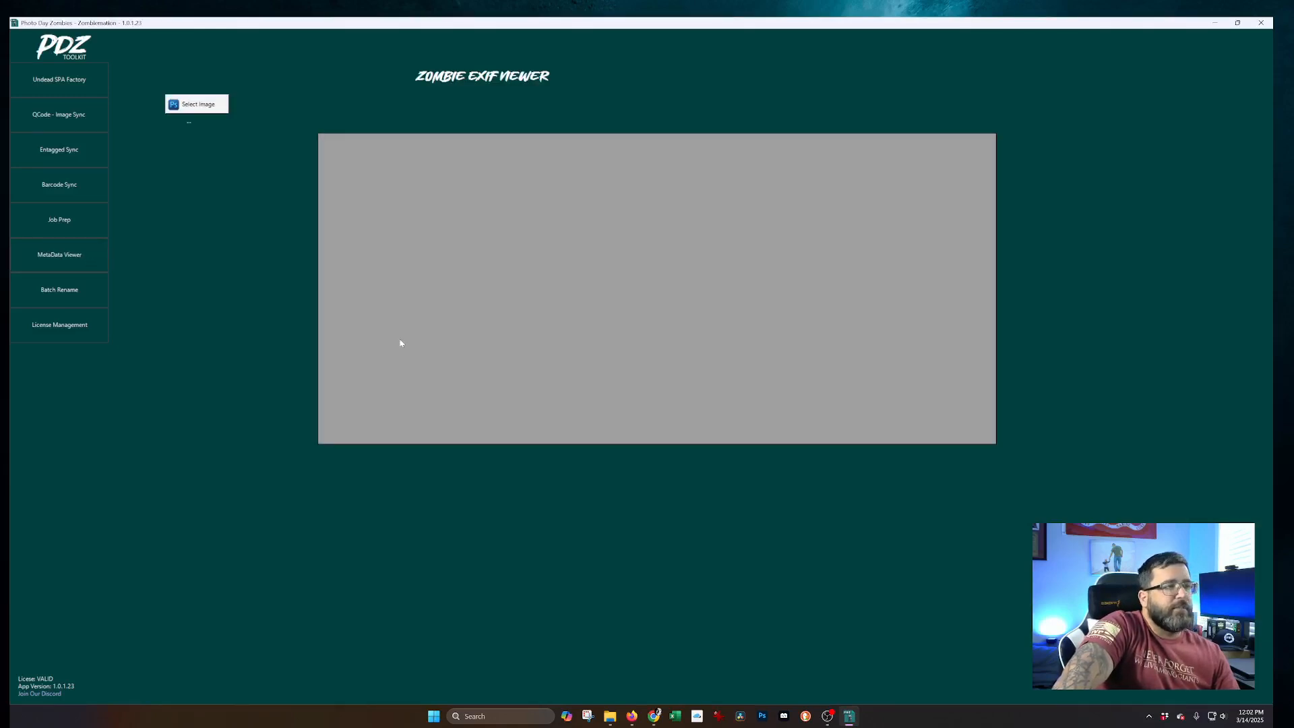
left_click(209, 105)
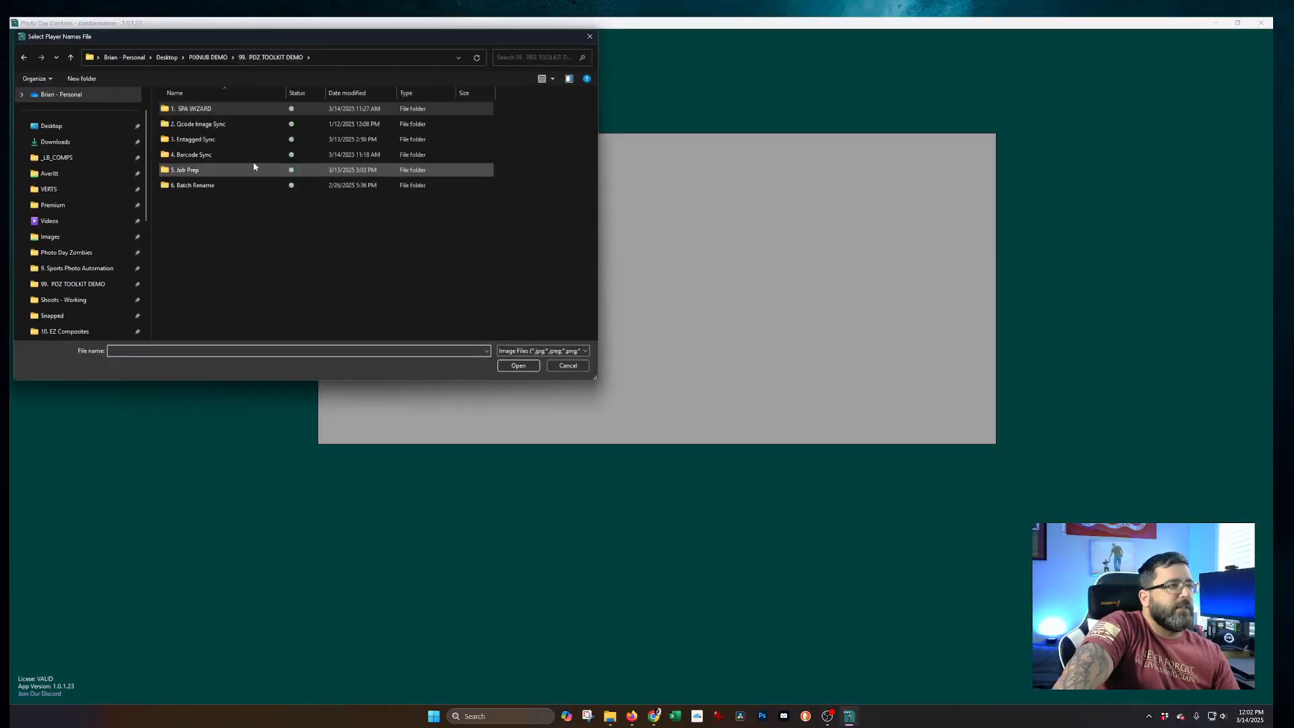
left_click(275, 57)
double_click(228, 140)
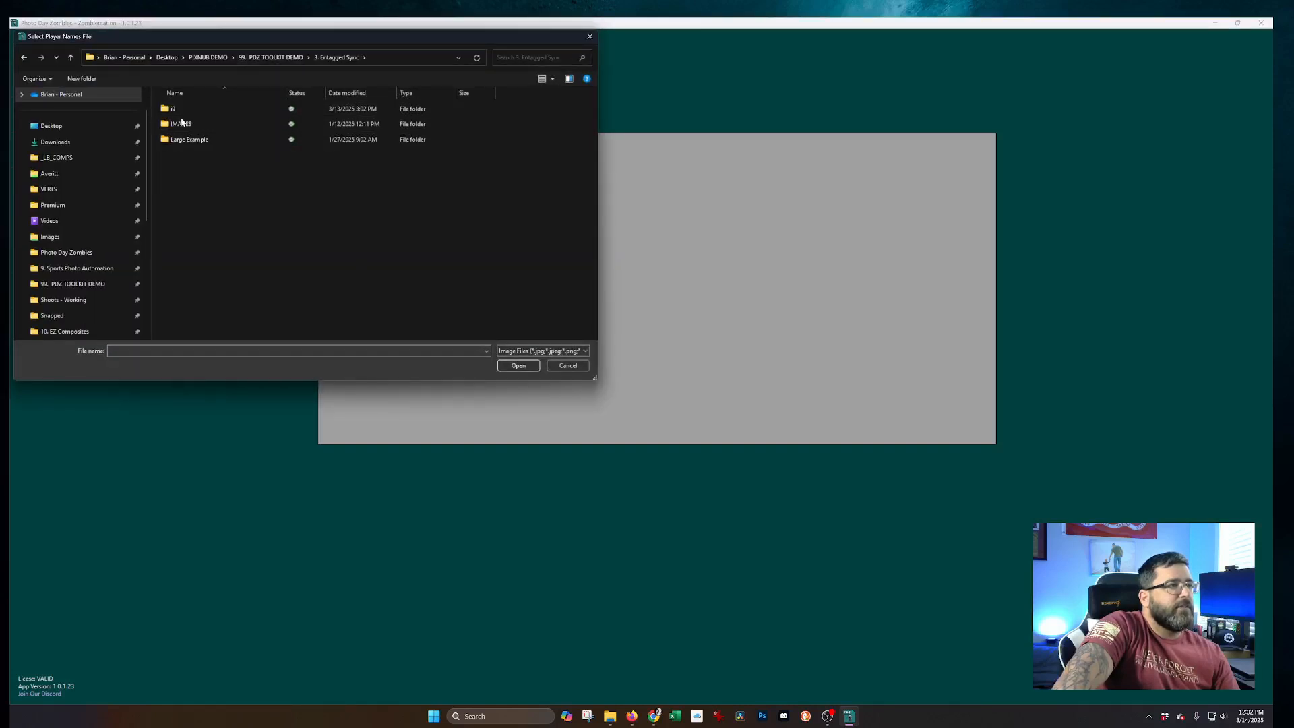
double_click(181, 108)
double_click(196, 110)
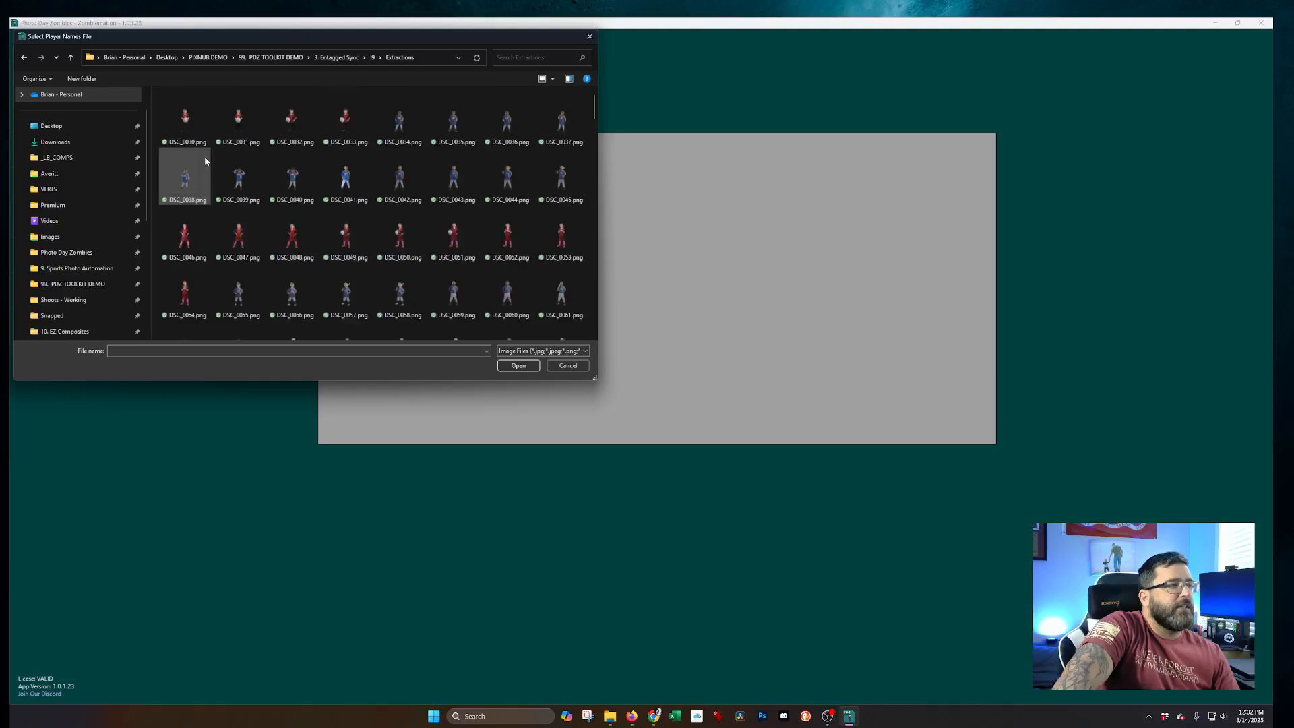
double_click(292, 179)
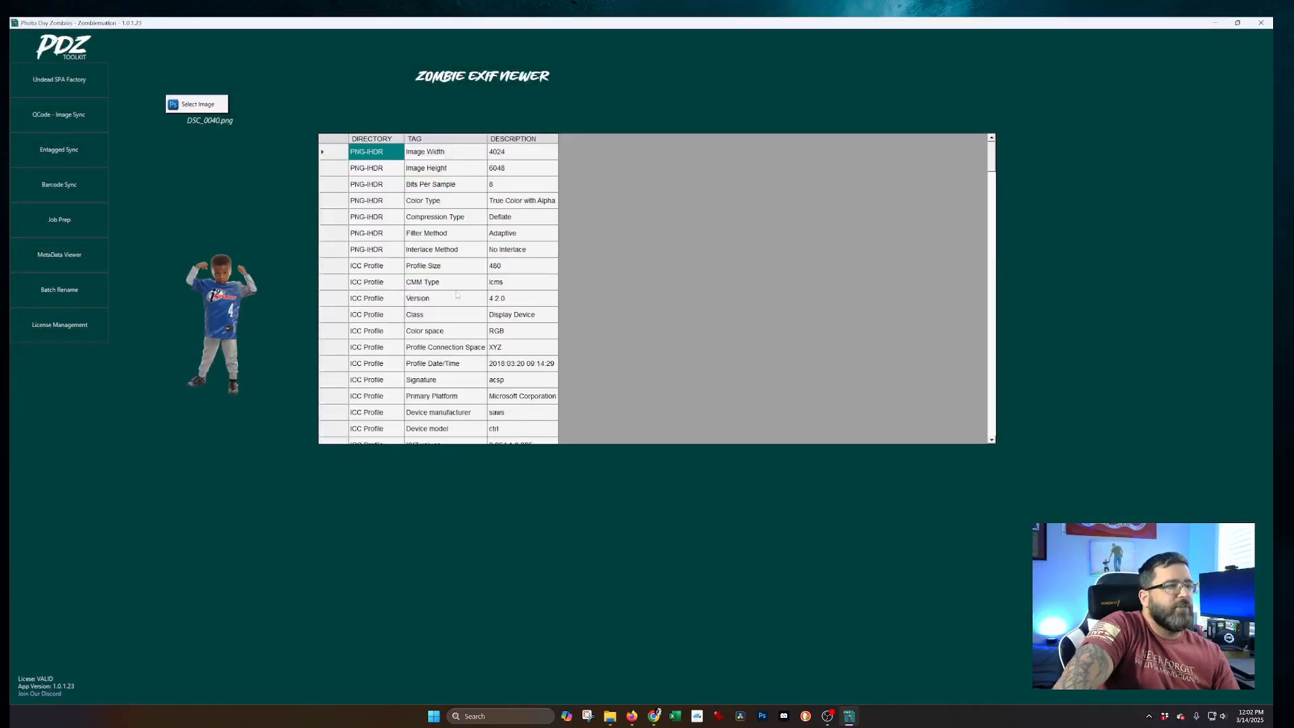
Step: Sort the image's metadata by tag and highlight the Exif SubIFD User Comment row
left_click(453, 140)
scroll(445, 246, "down", 12)
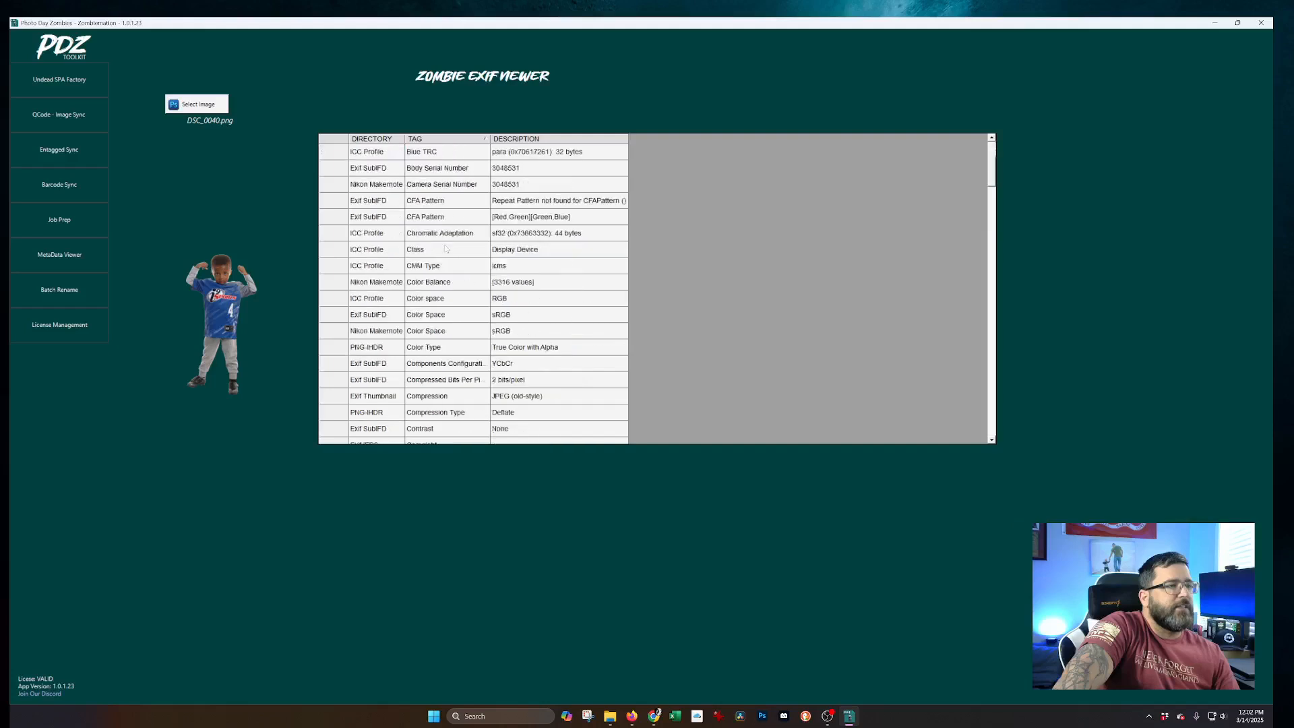
scroll(447, 250, "down", 20)
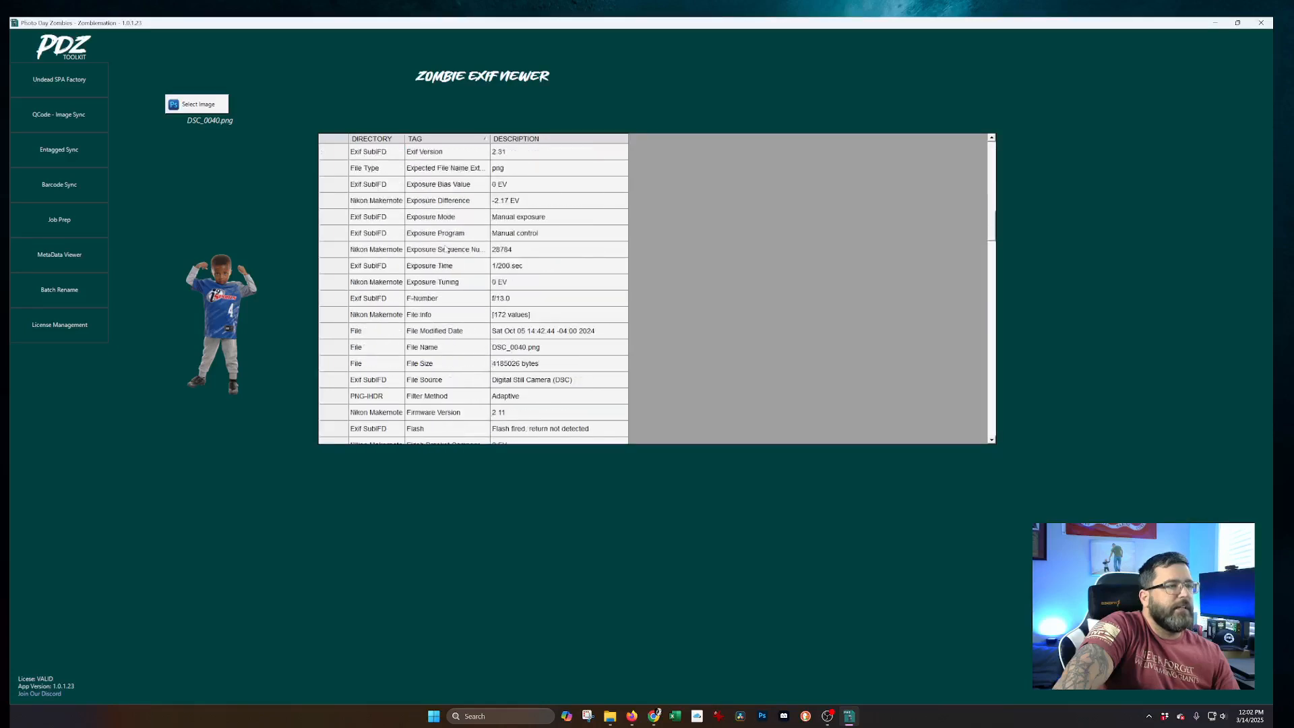
scroll(446, 256, "down", 20)
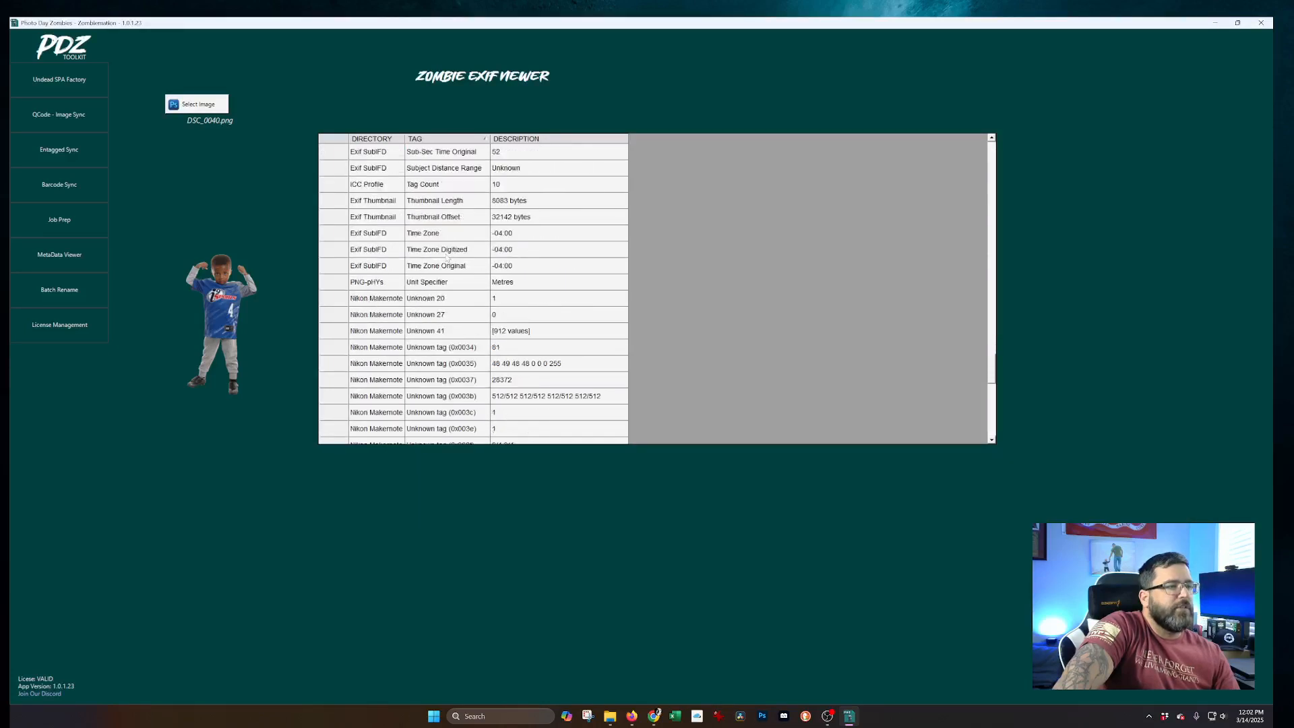
scroll(447, 257, "down", 6)
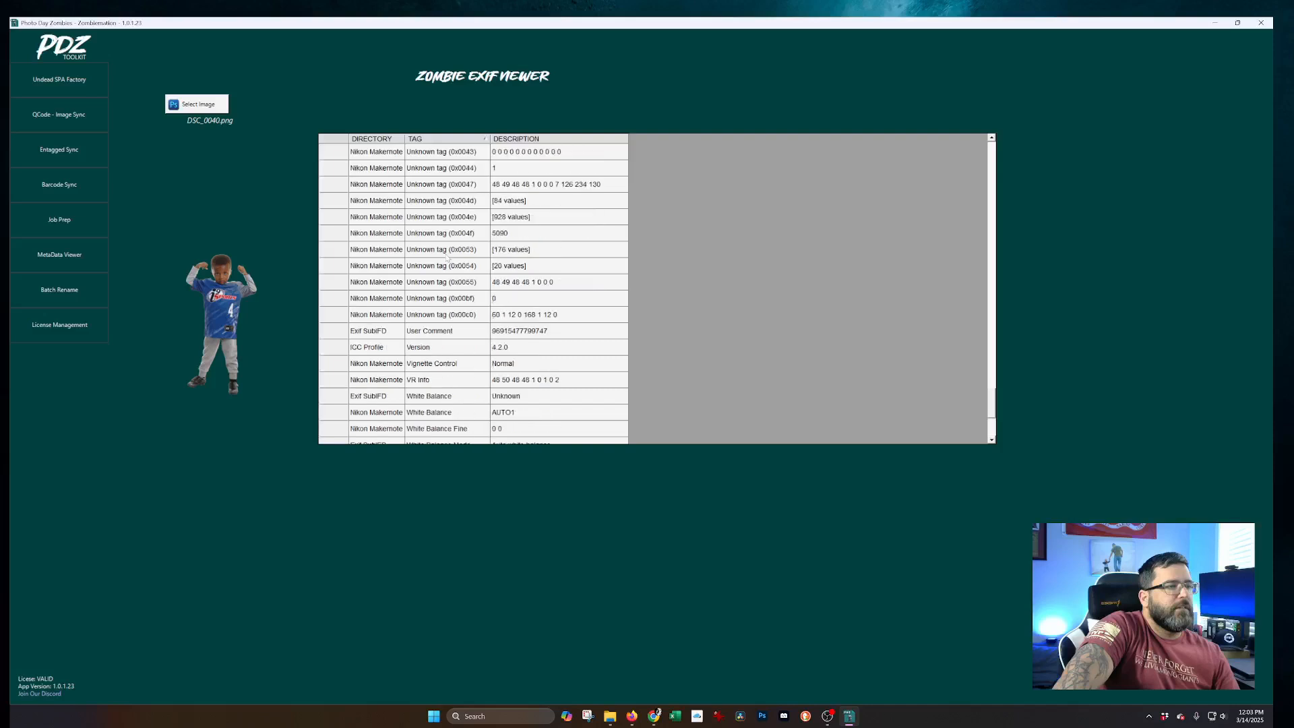
left_click(515, 331)
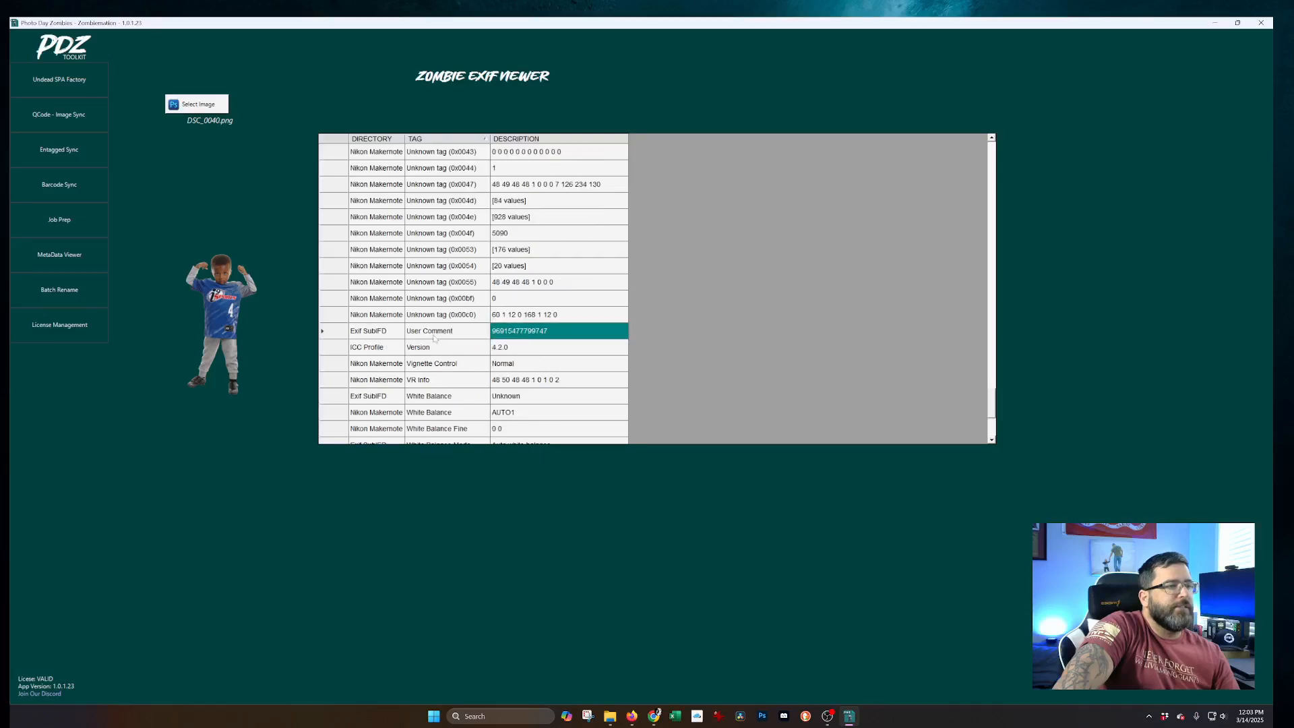
left_click(340, 331)
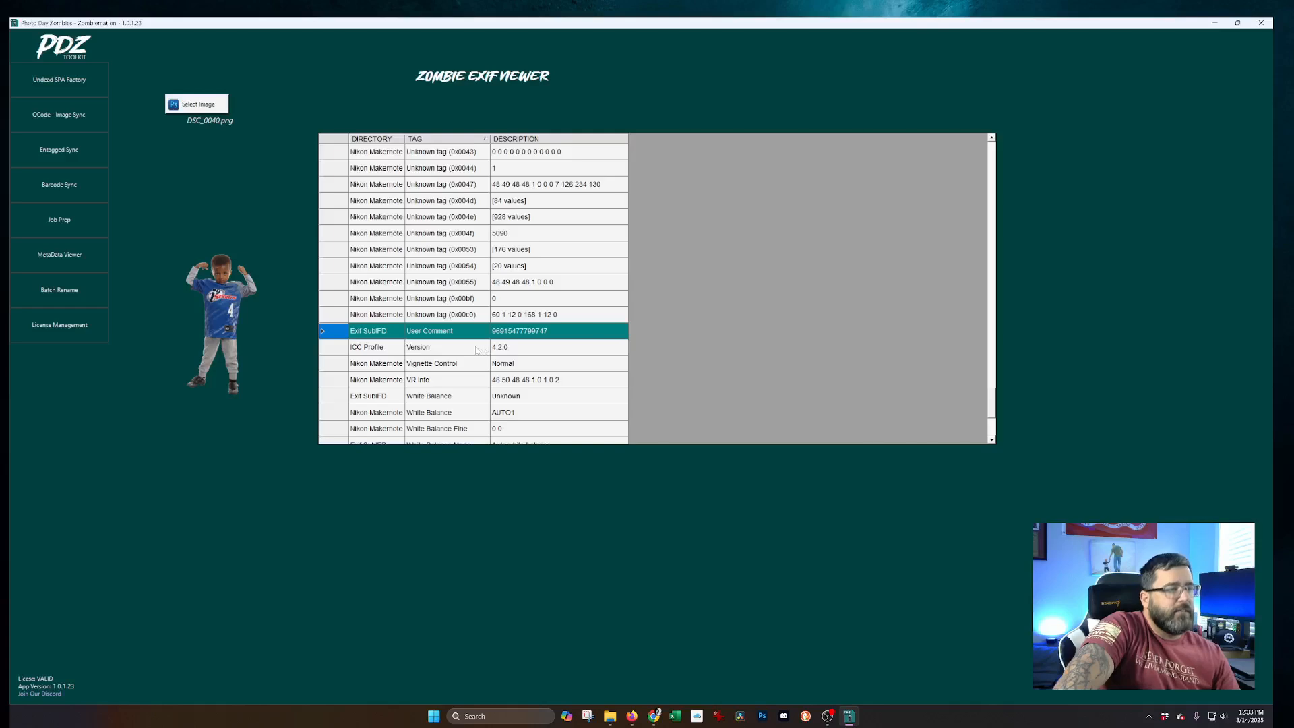
Step: Find and highlight the Exif IFD0 Copyright row in the metadata table
scroll(476, 350, "up", 15)
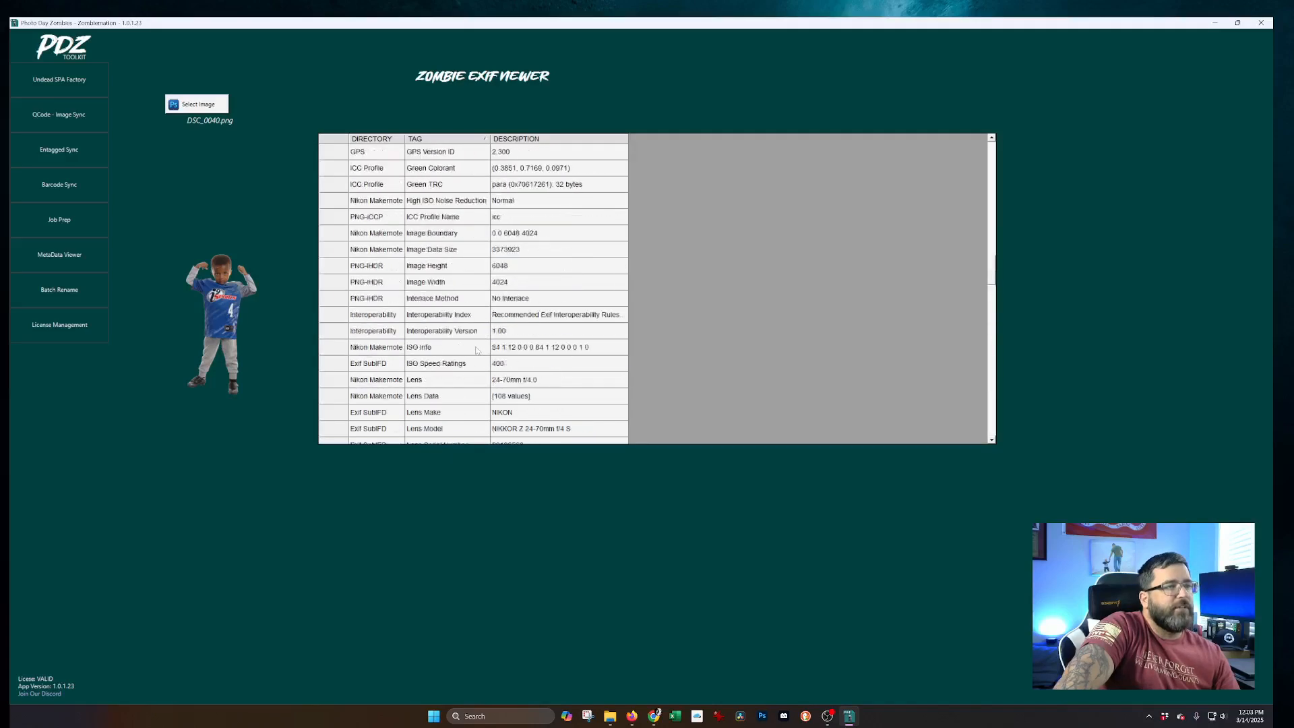
scroll(476, 350, "up", 4)
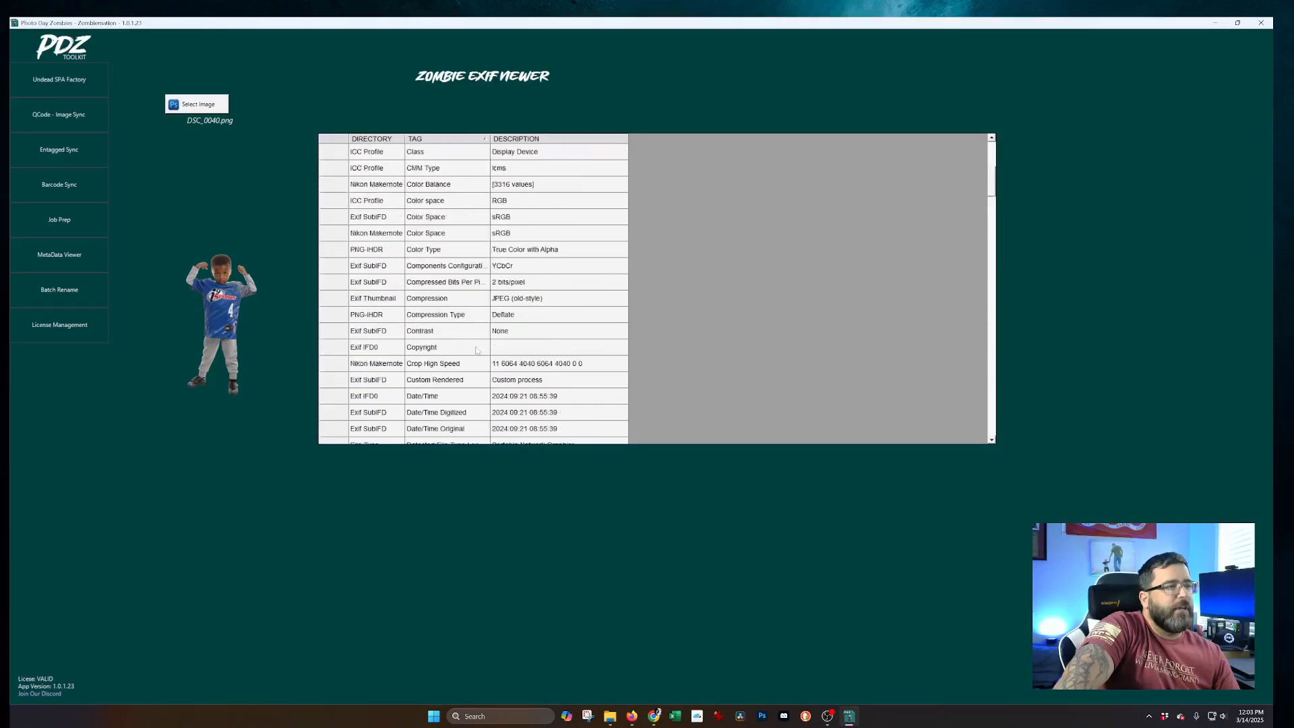
left_click(335, 253)
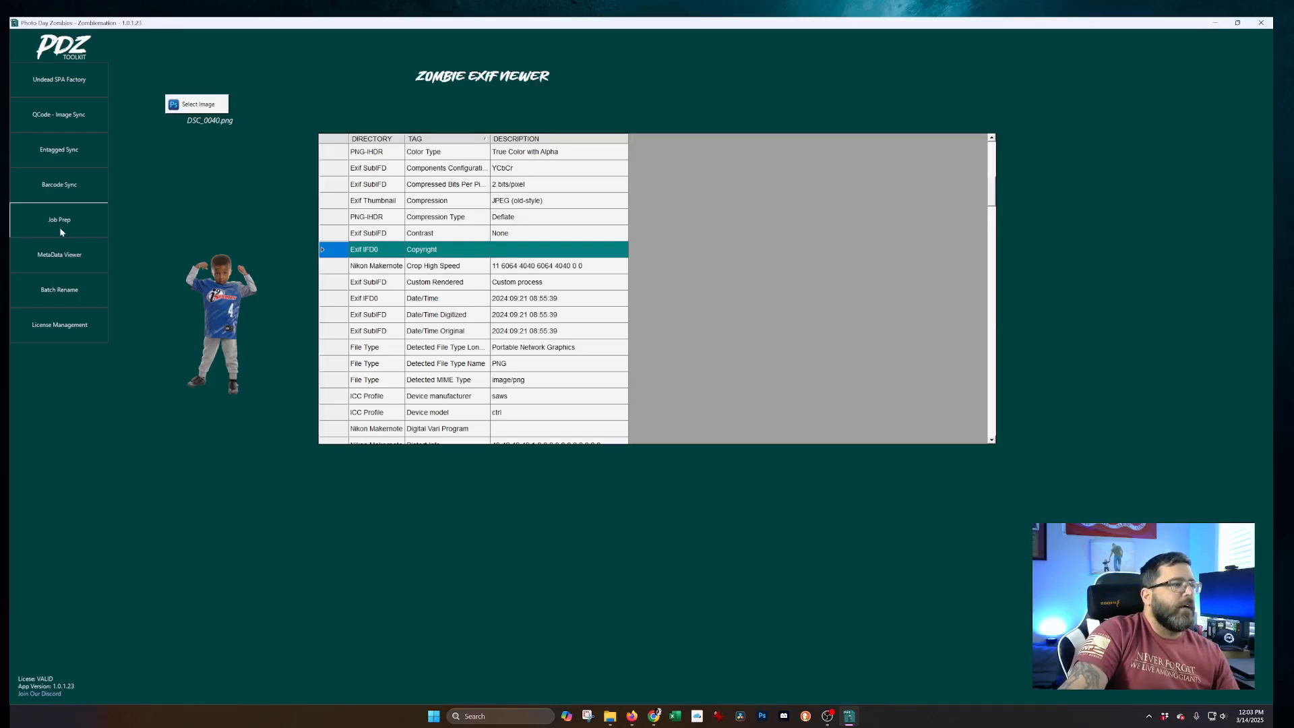
Step: Load the NW Youth Tackle Football photo export CSV from 2. Qcode Image Sync, Example 1, into the QCode - Image Sync tool
left_click(64, 122)
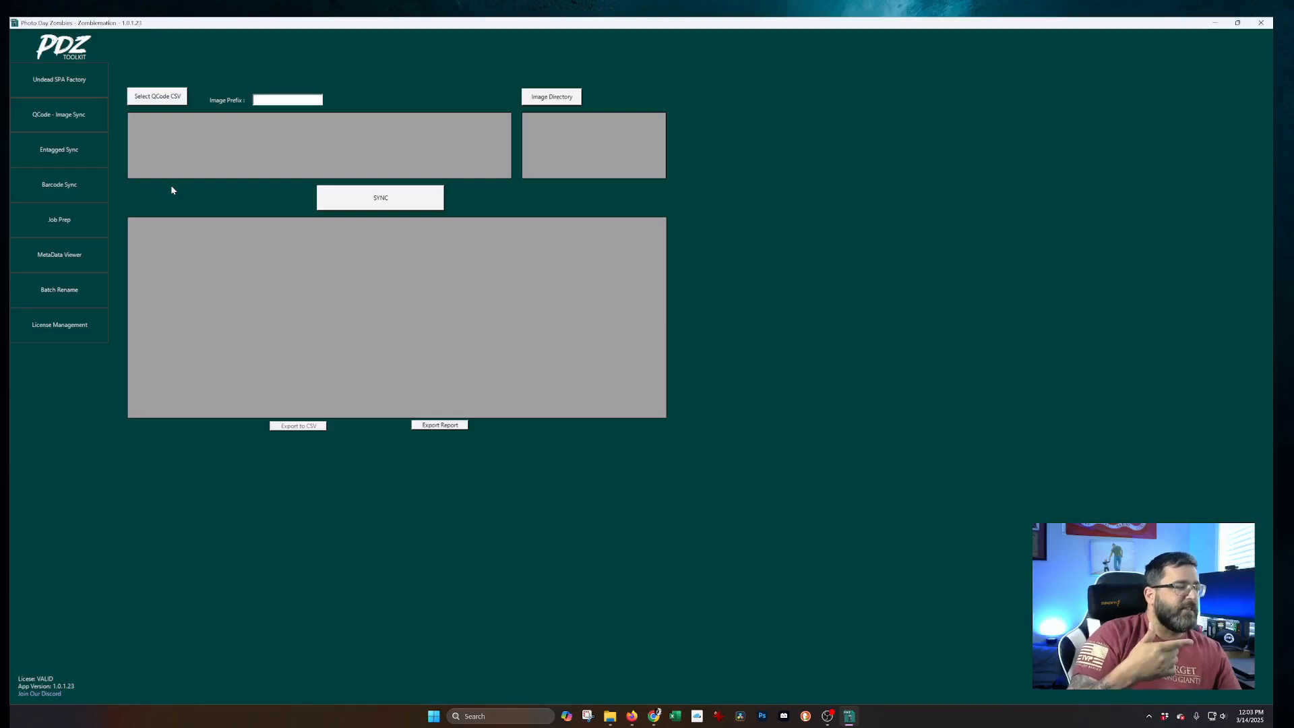
left_click(161, 100)
left_click(288, 55)
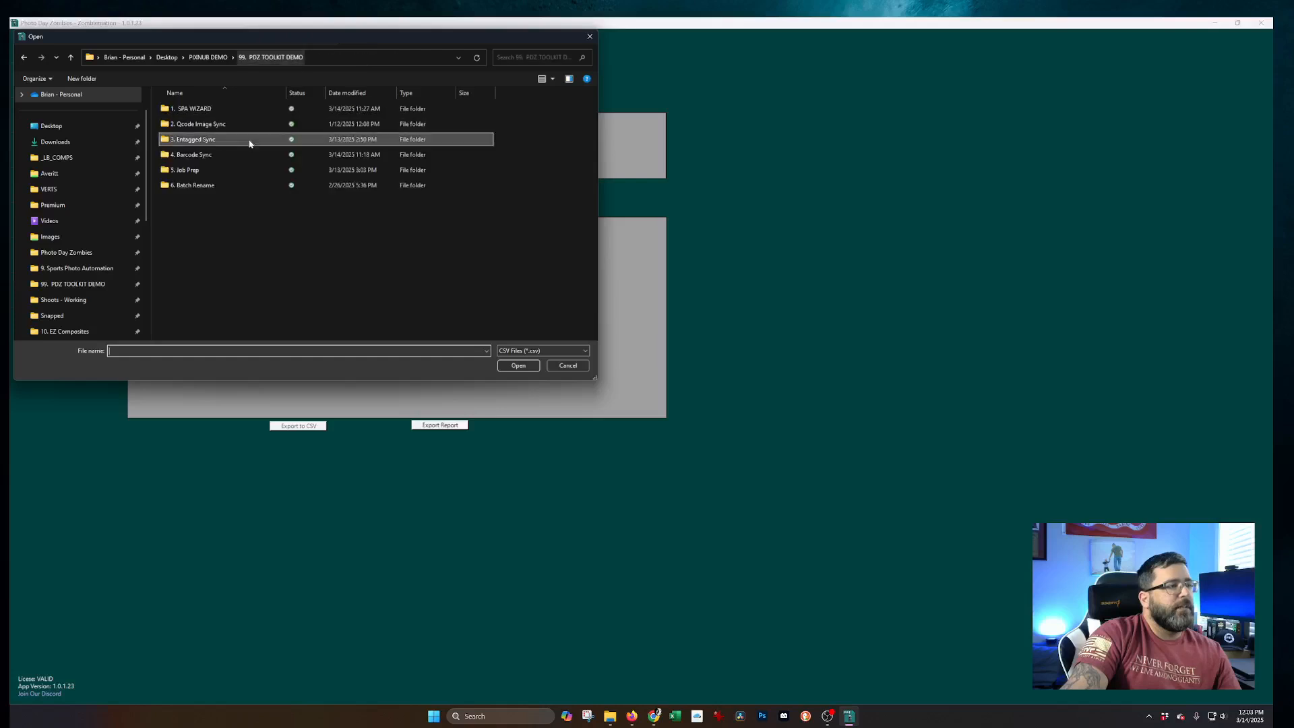
double_click(217, 124)
double_click(185, 109)
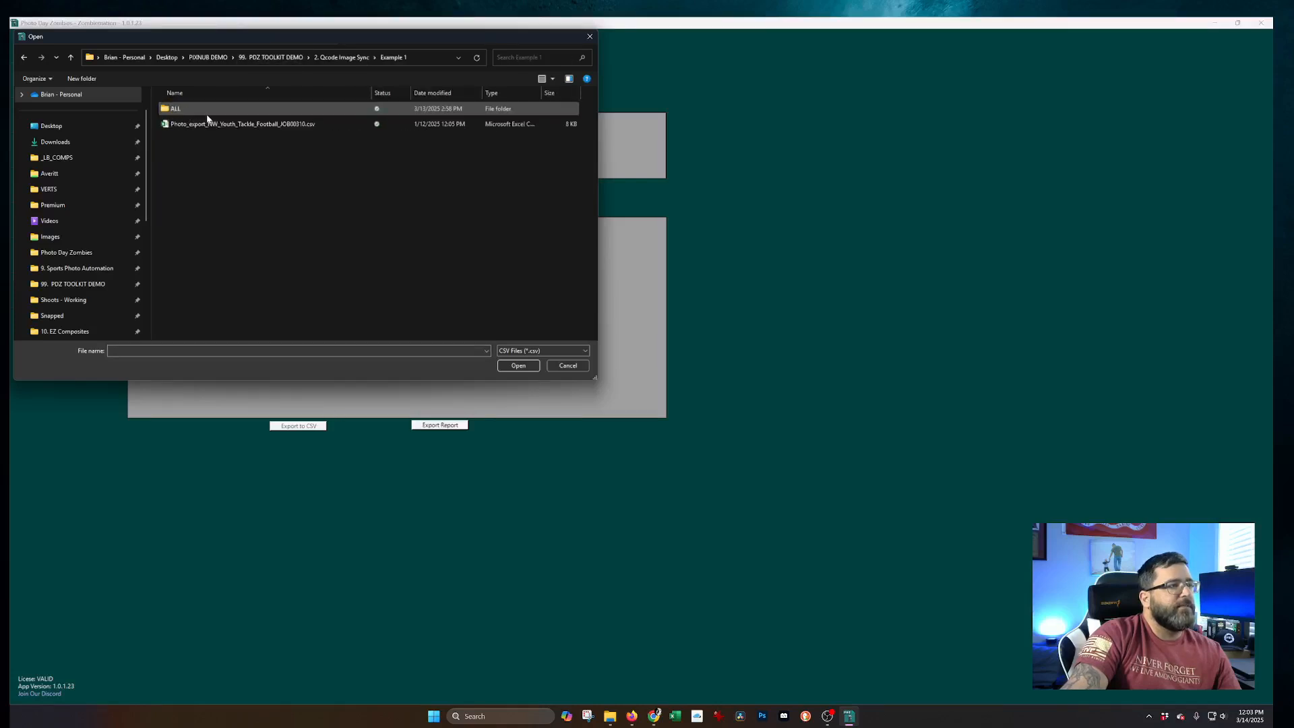
left_click(209, 126)
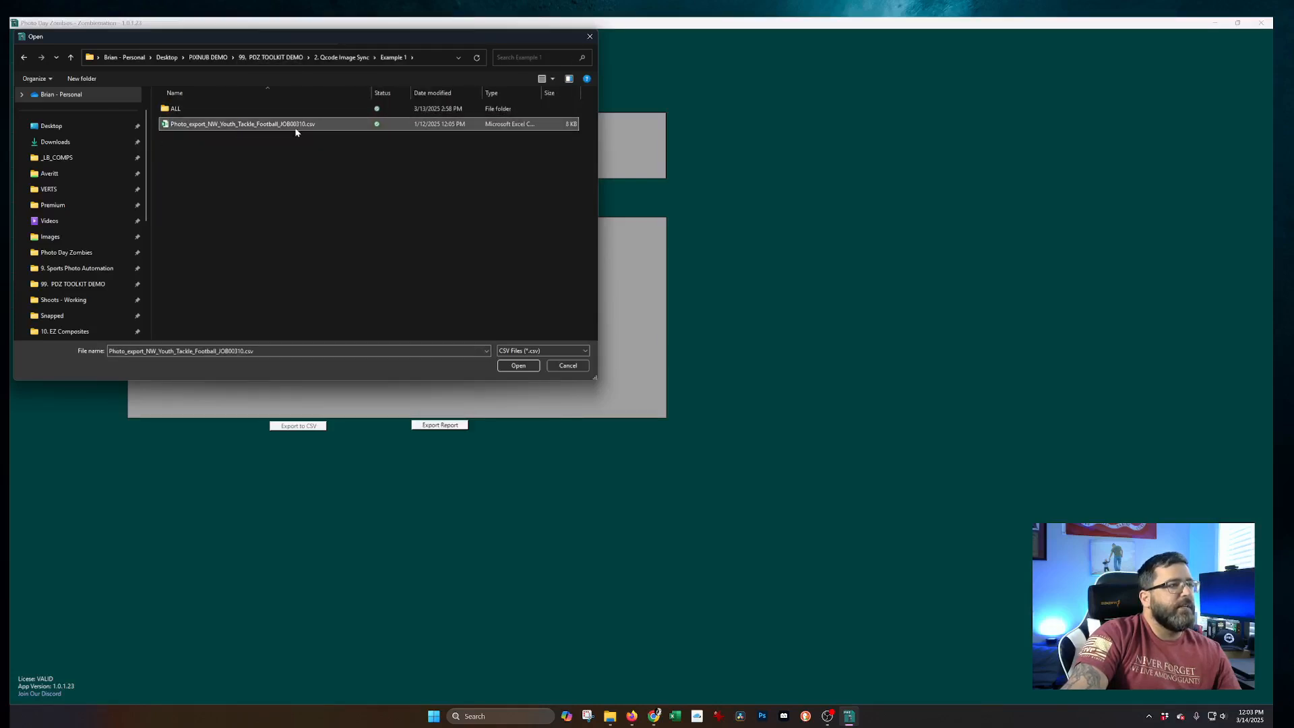
left_click(515, 367)
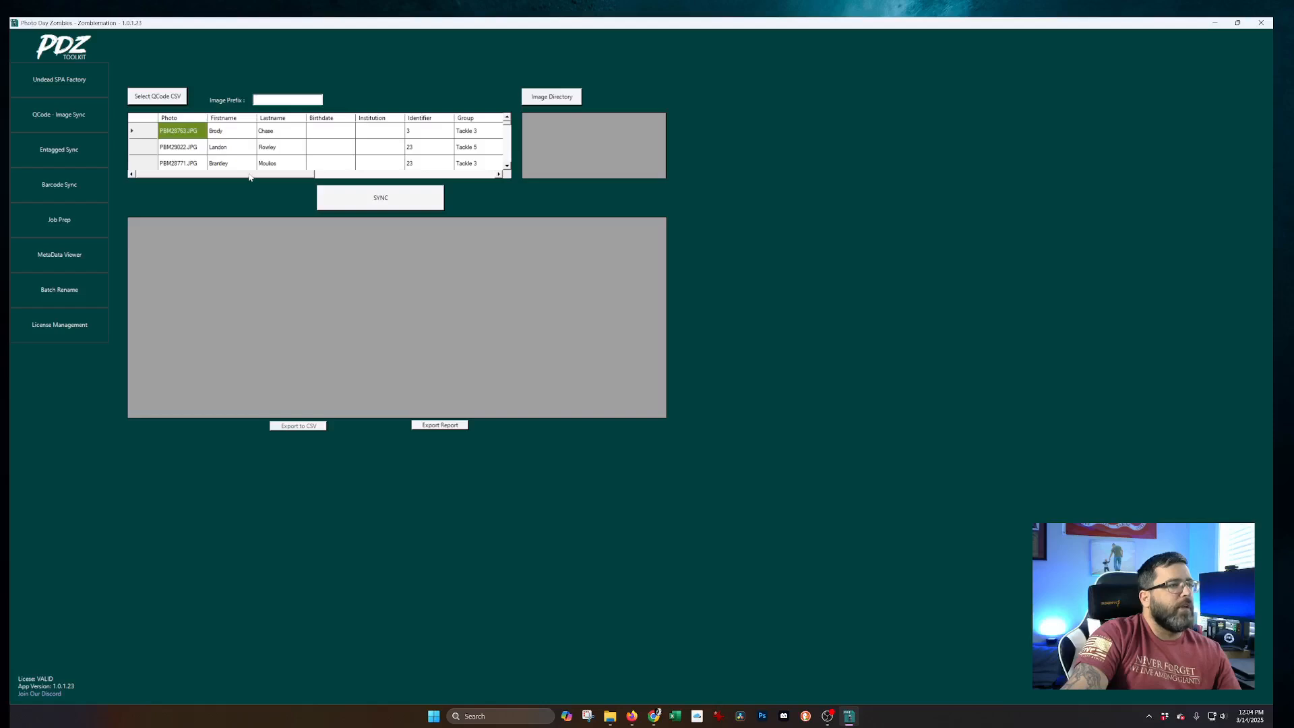
Step: Set the ALL folder inside Example 1 as the image directory for the QCode sync
mouse_move(250, 177)
left_mouse_down()
mouse_move(436, 169)
mouse_move(248, 174)
left_mouse_up()
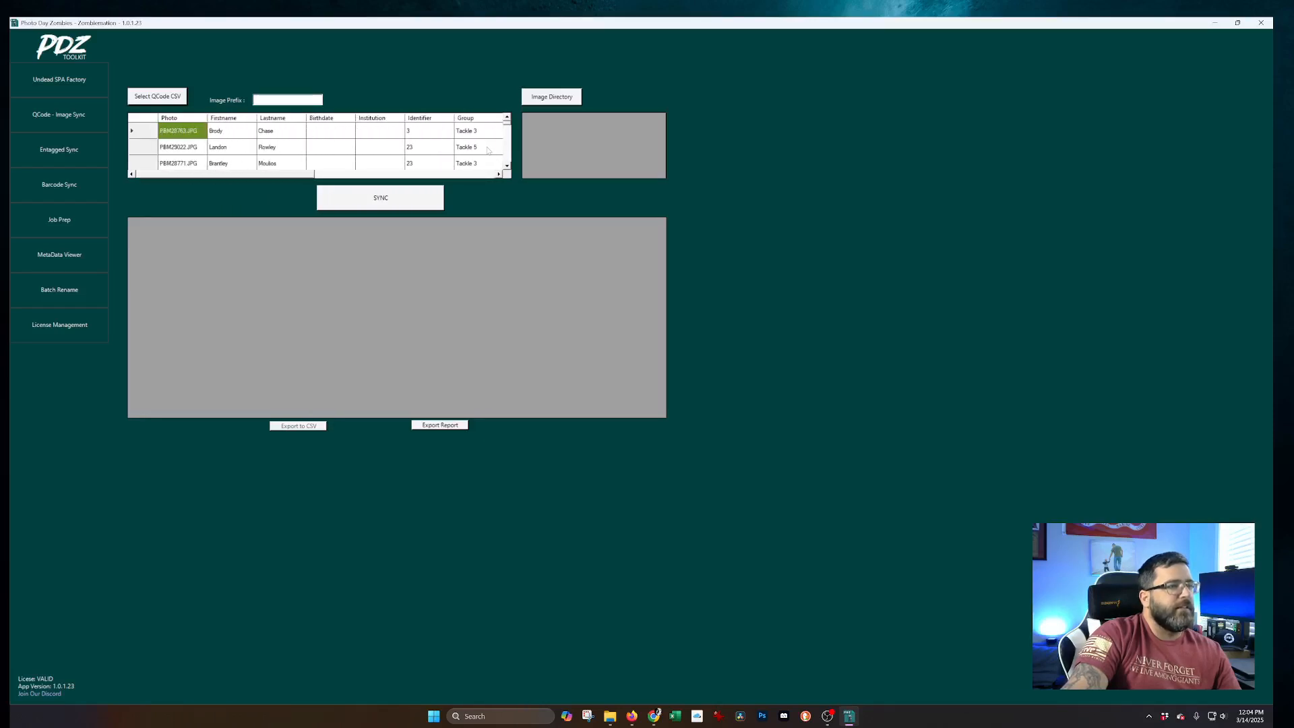
left_click(558, 104)
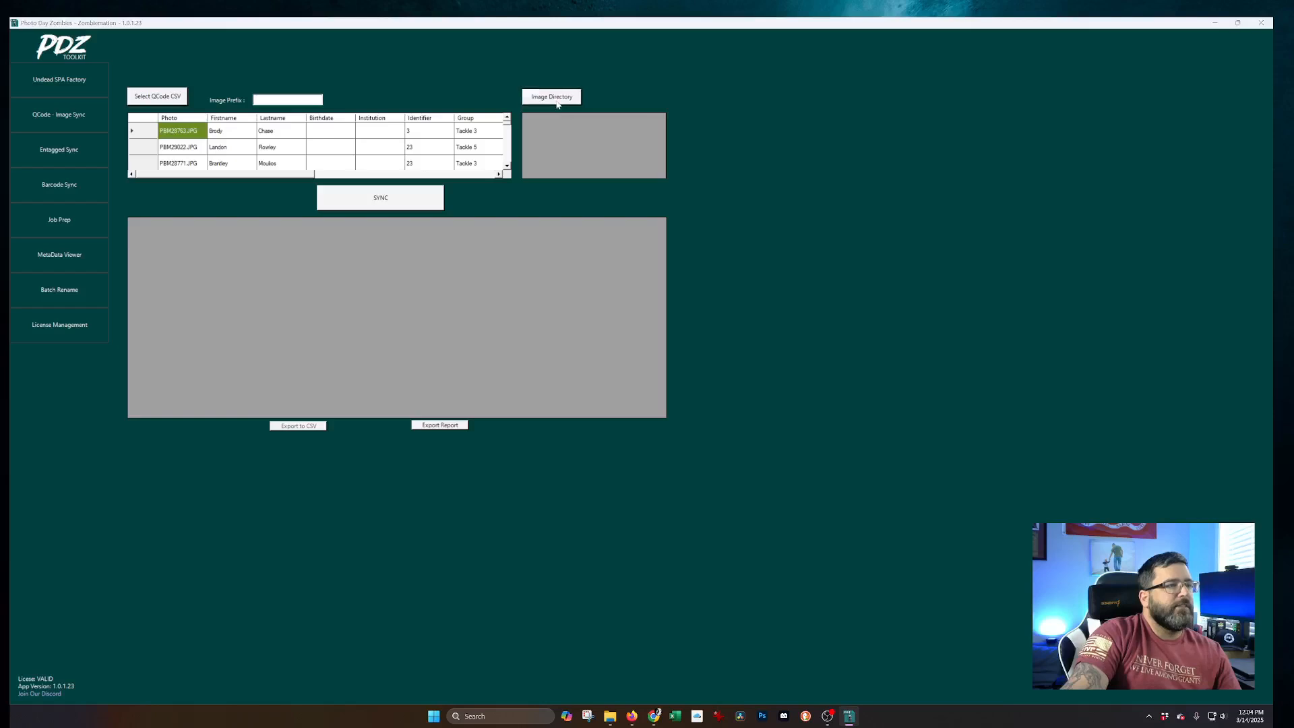
double_click(183, 110)
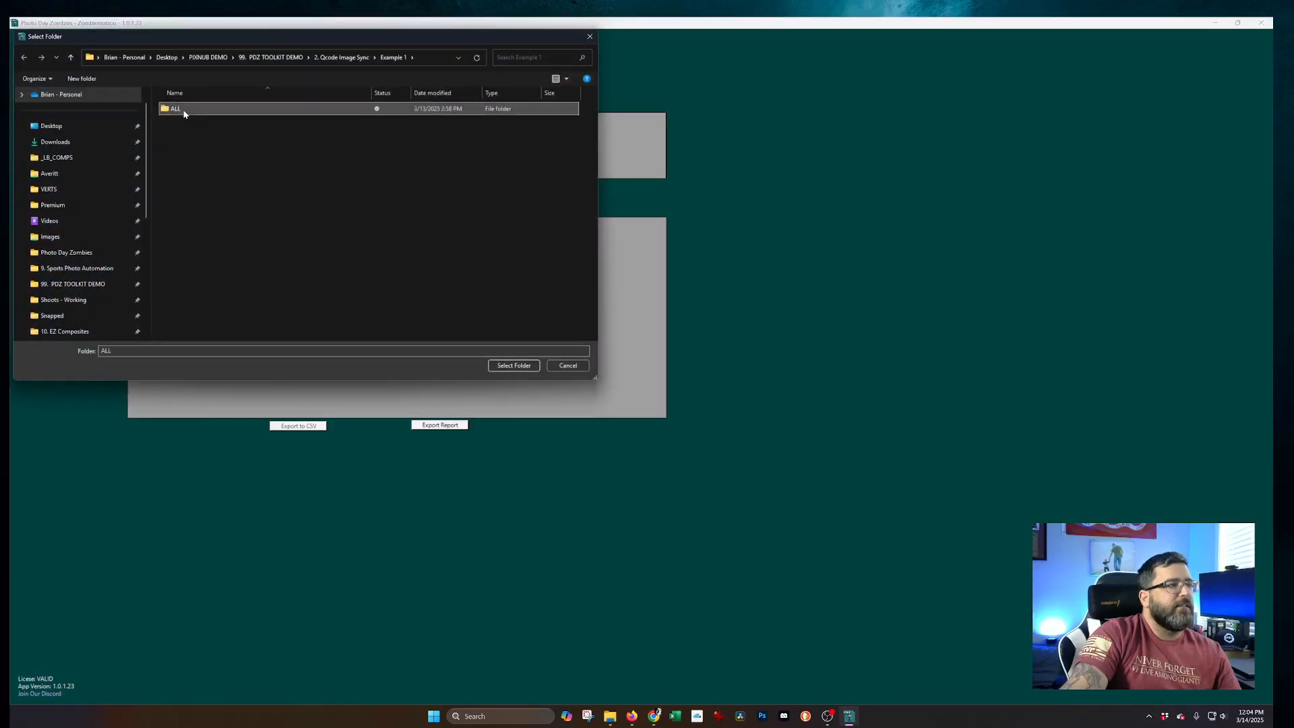
left_click(514, 366)
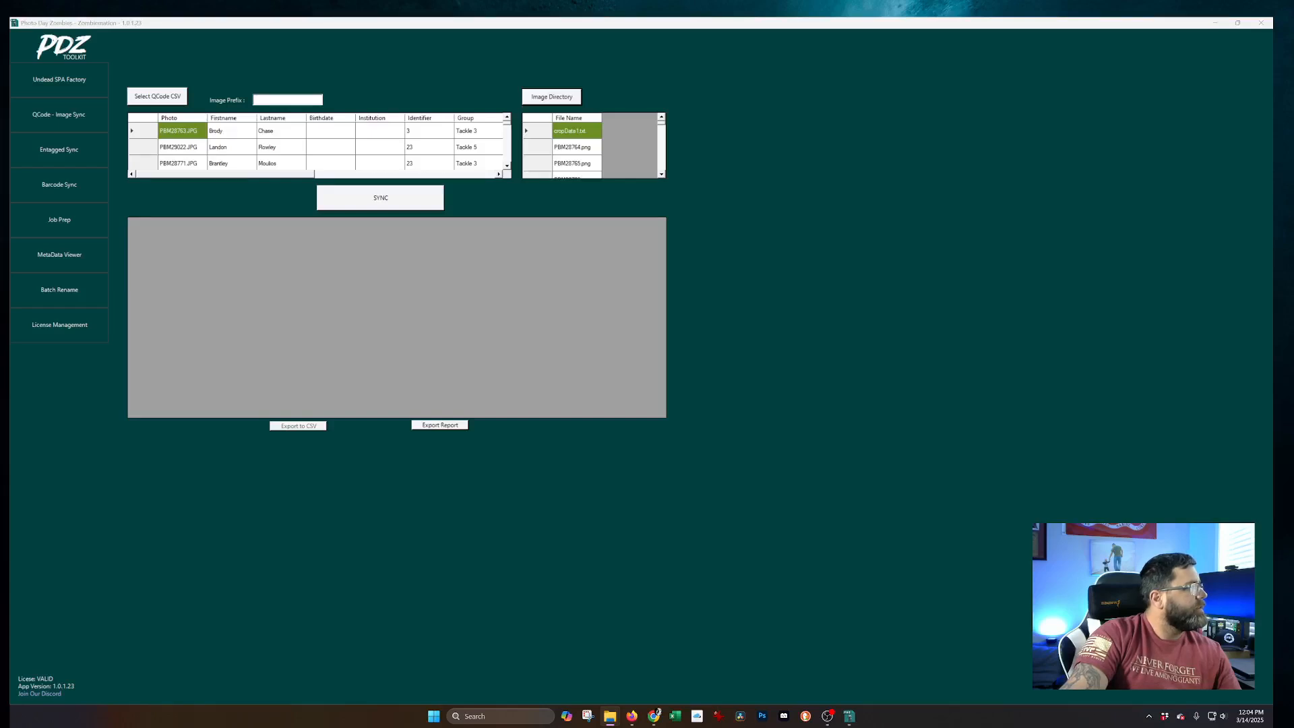
Step: Inspect the image thumbnails of the ALL folder in an enlarged File Explorer window and move the window away again
left_click_drag(0, 74, 585, 171)
left_click(798, 160)
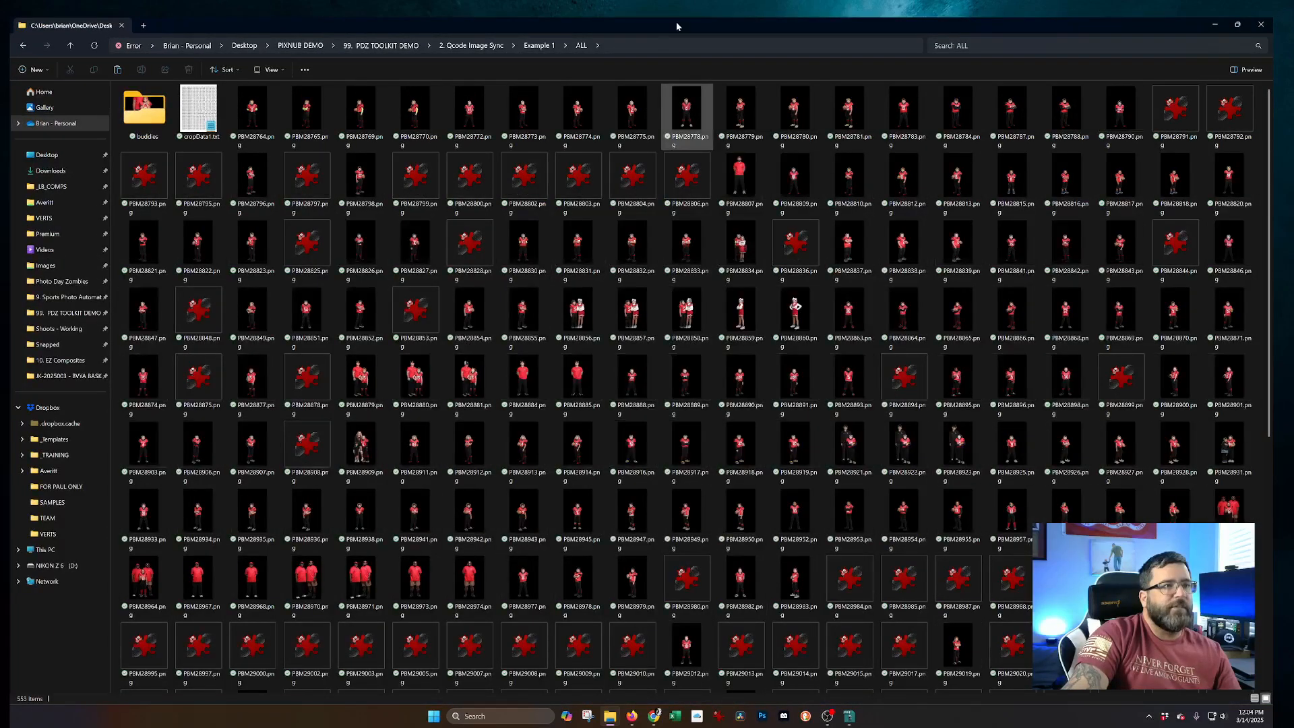
left_click_drag(679, 26, 0, 192)
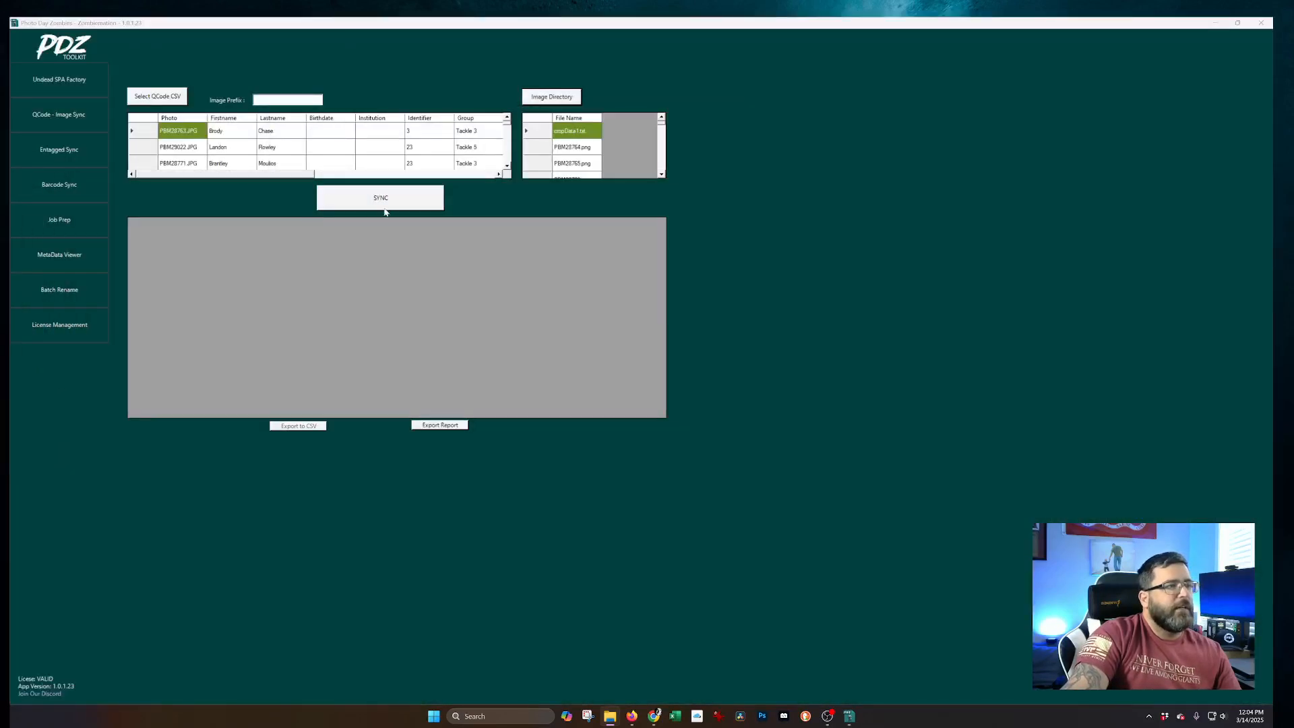
Step: Synchronize the QCode CSV with the image directory and sort the resulting records by photo name
left_click(385, 208)
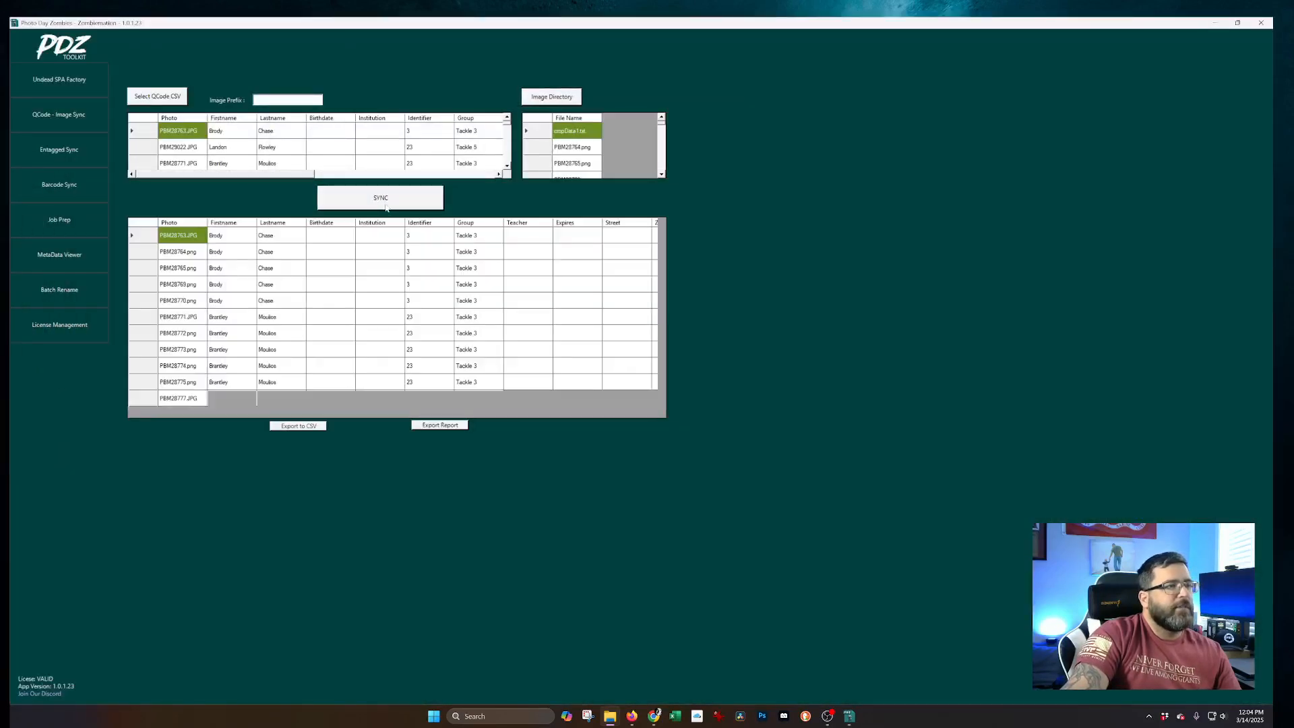
left_click(226, 225)
left_click(196, 224)
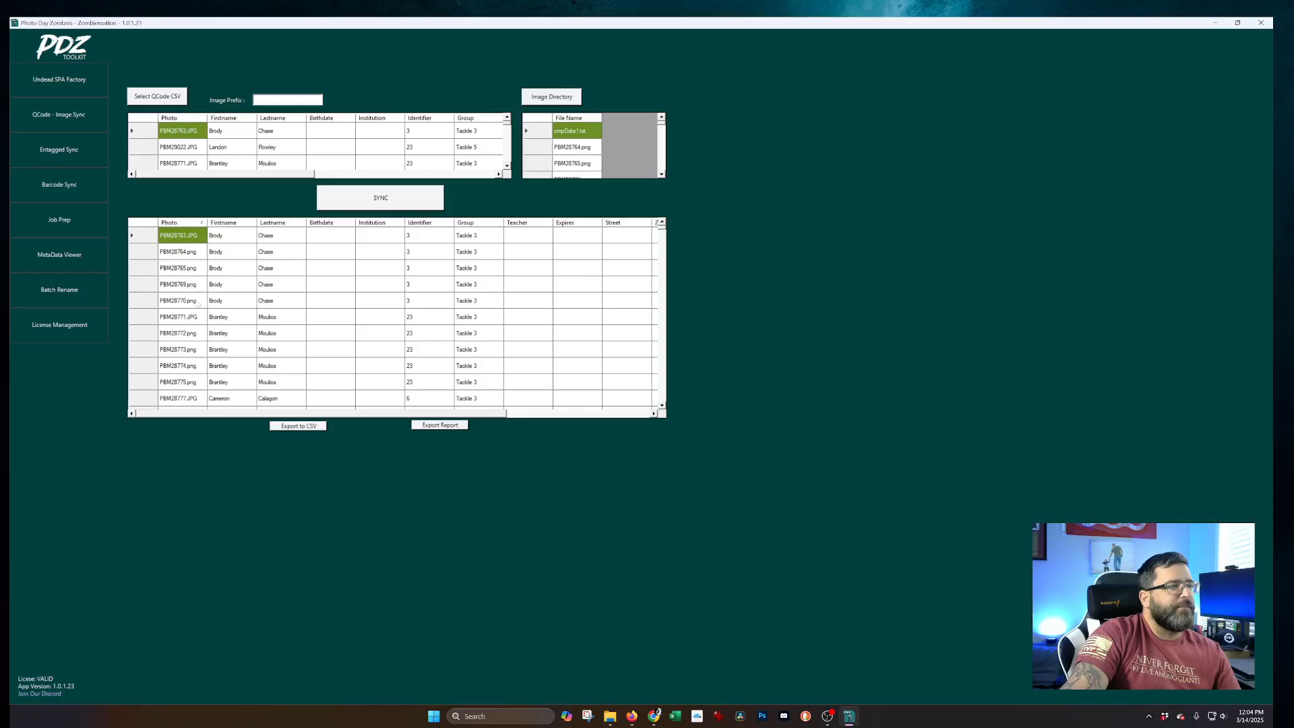
Step: Examine how the JPG and PNG photos are matched to players throughout the synchronized records
left_click(181, 319)
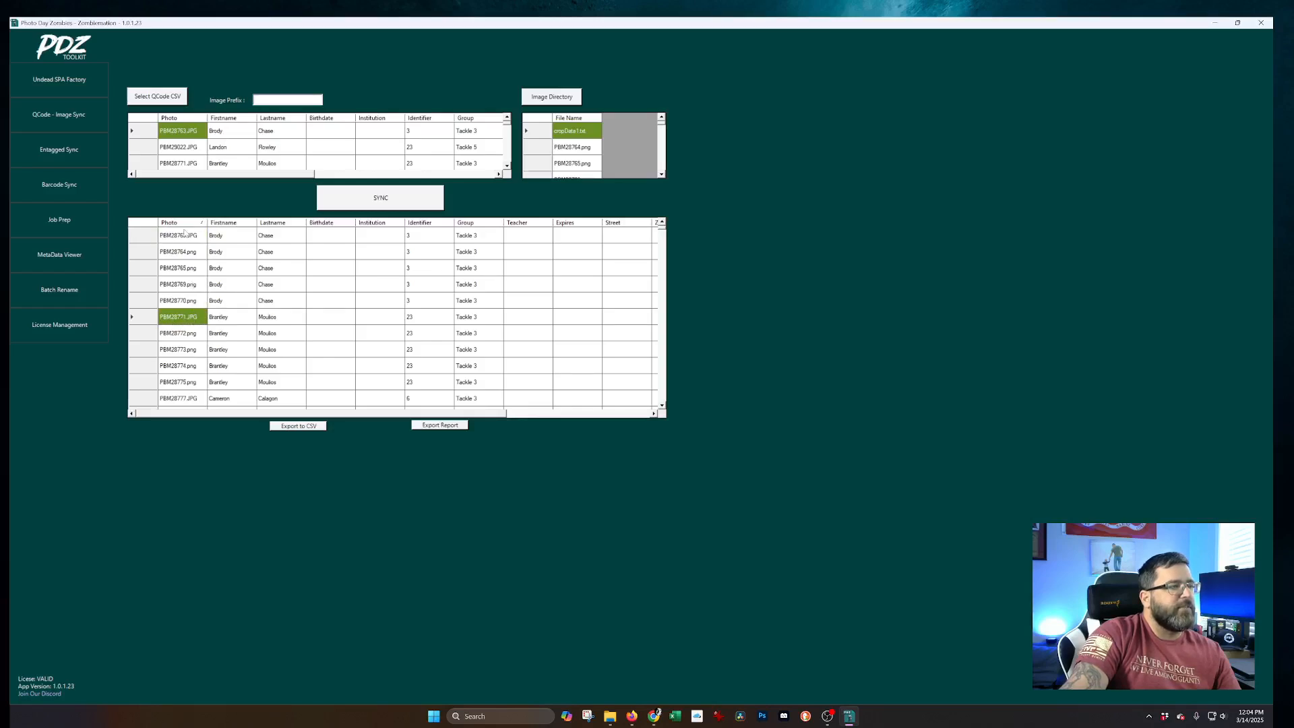
scroll(219, 312, "down", 2)
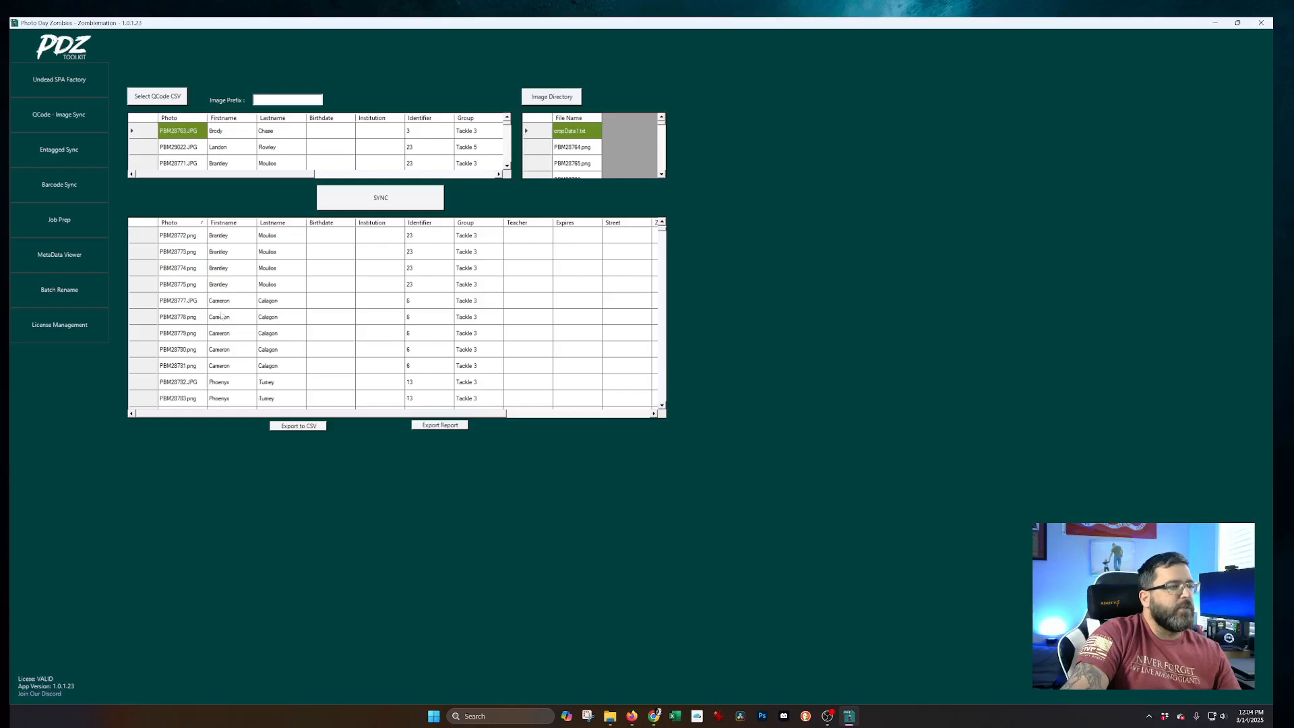
scroll(222, 314, "down", 11)
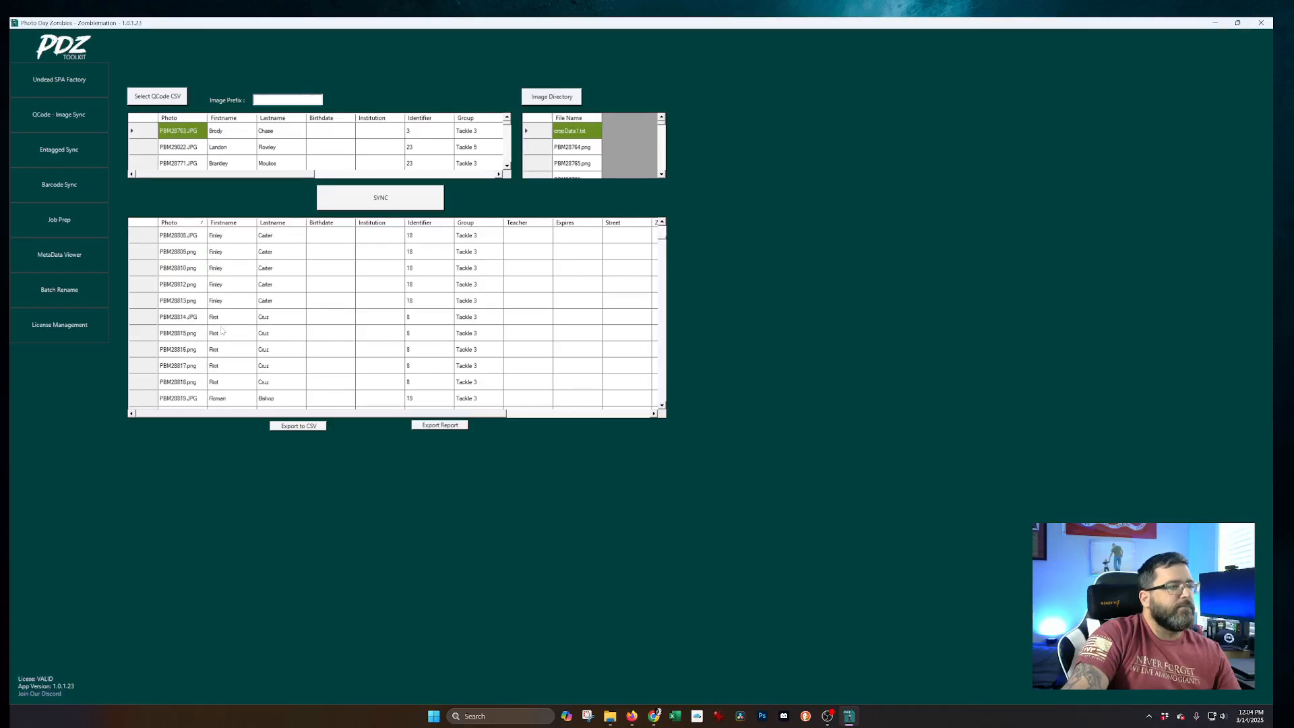
scroll(222, 331, "down", 15)
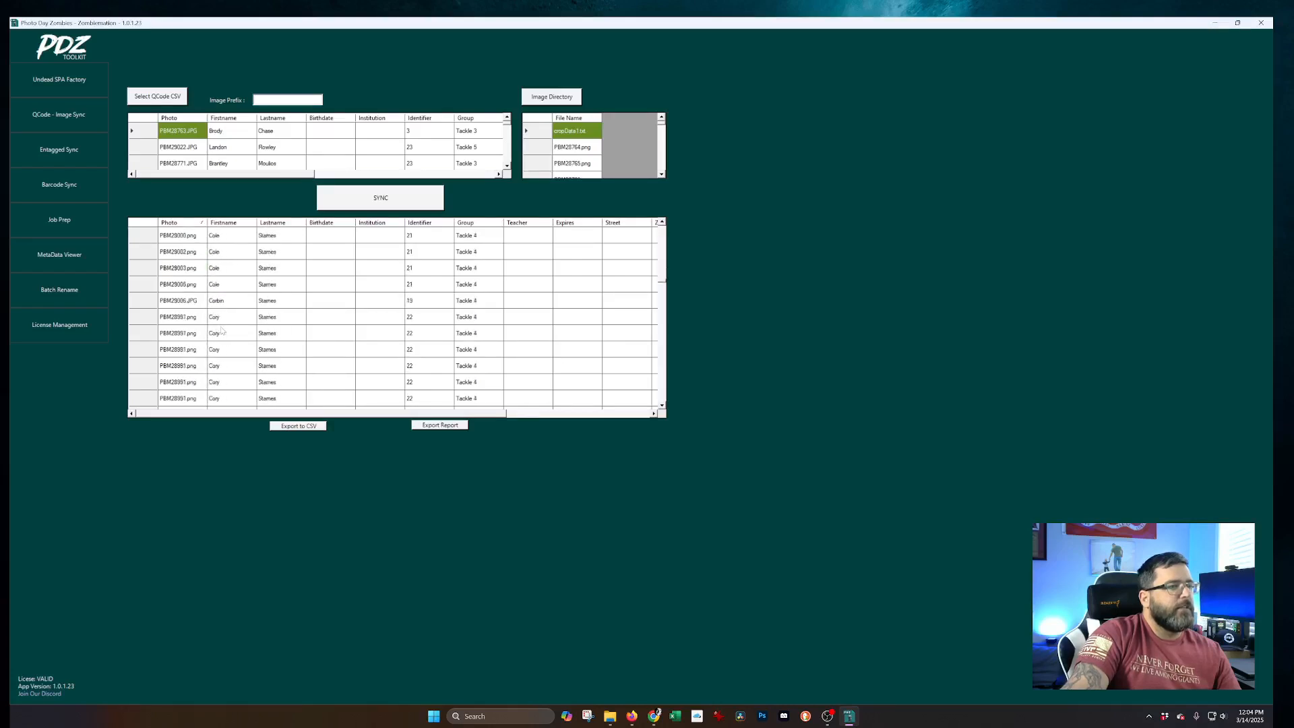
scroll(222, 331, "down", 15)
scroll(222, 330, "up", 15)
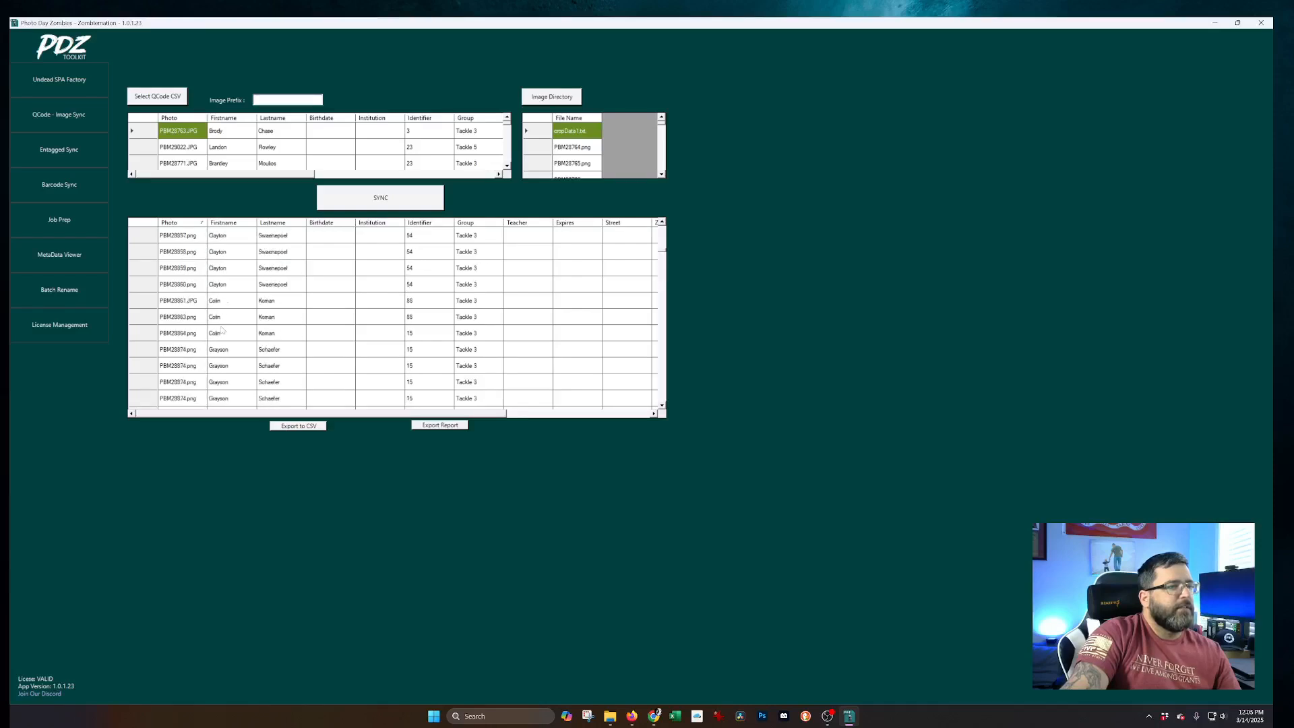
scroll(222, 330, "up", 10)
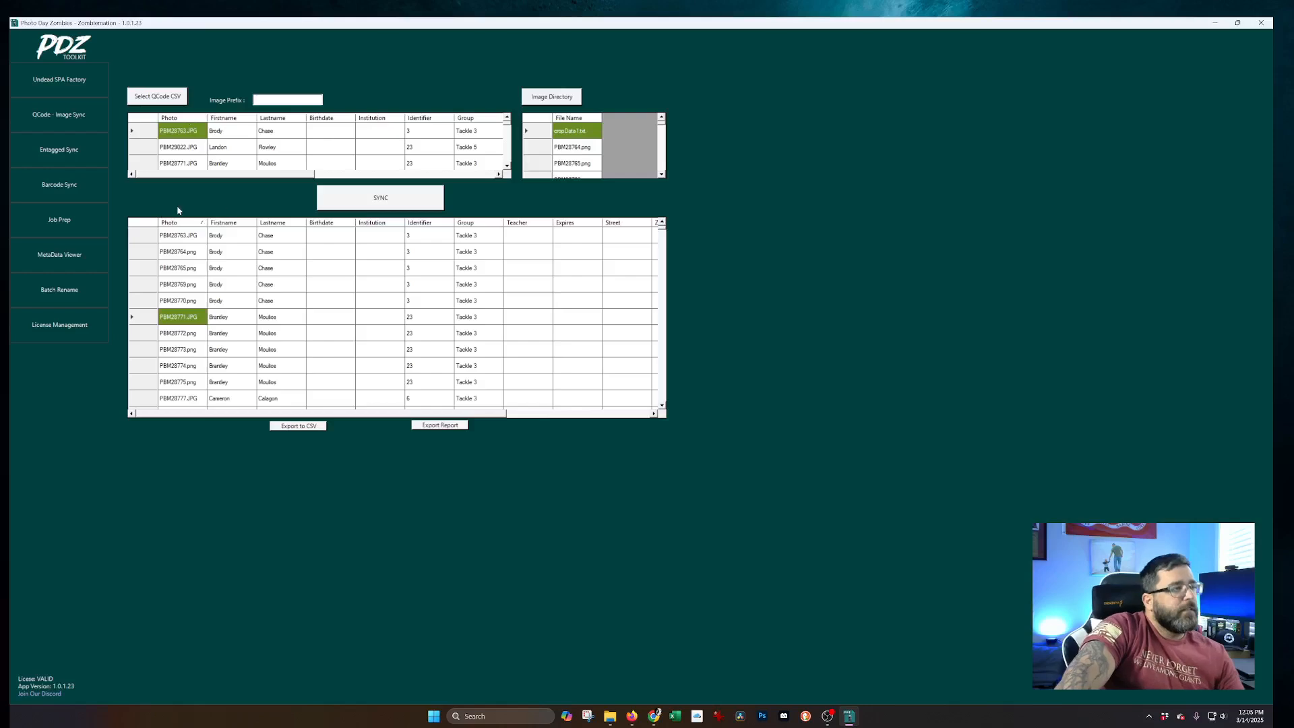
Step: Open the Barcode Sync tool and examine the barcodes and timestamps in Demo Team 1's 2023-2024 Batesville Mini Dogs Bar Code scan text file
left_click(74, 191)
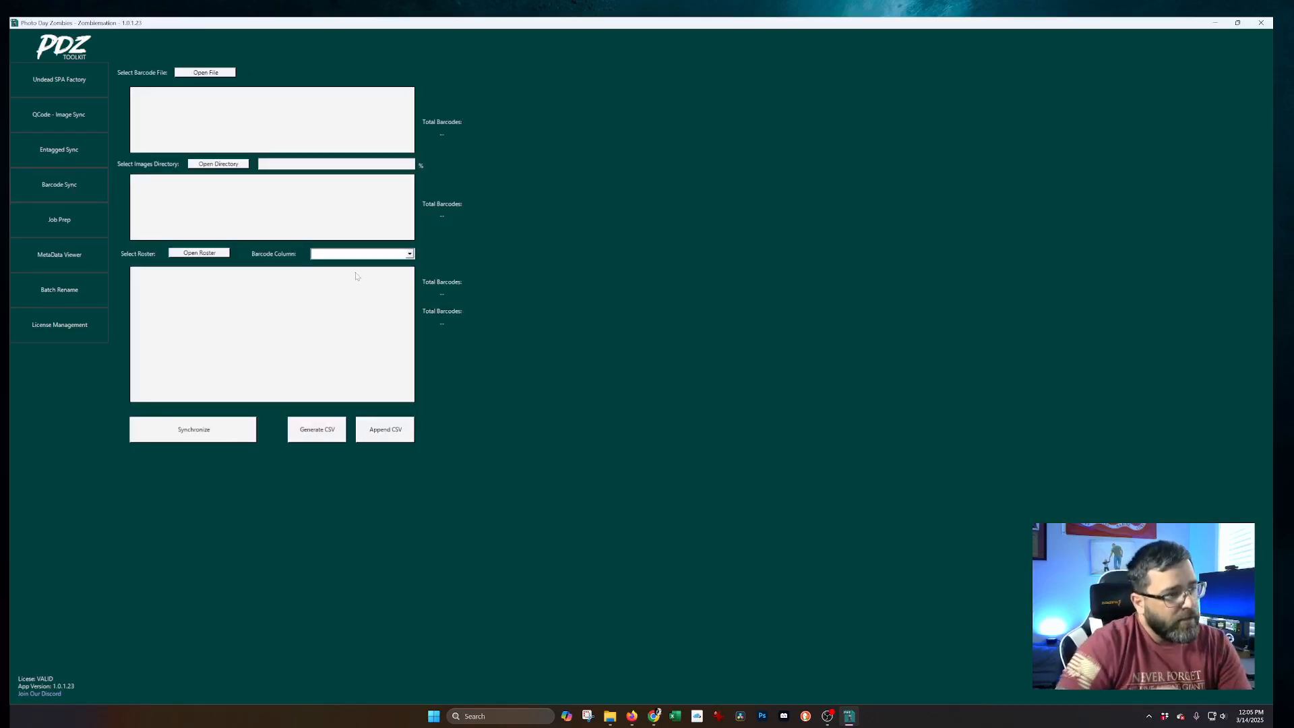
left_click(610, 716)
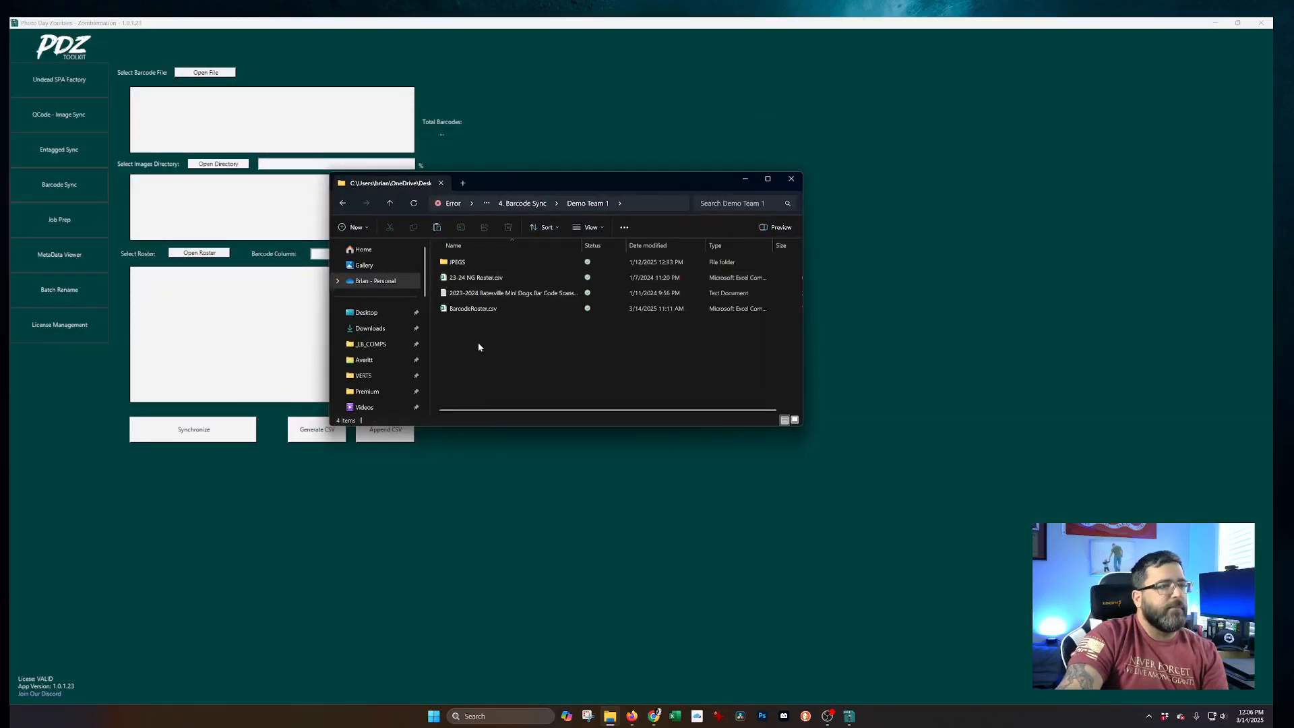
double_click(480, 294)
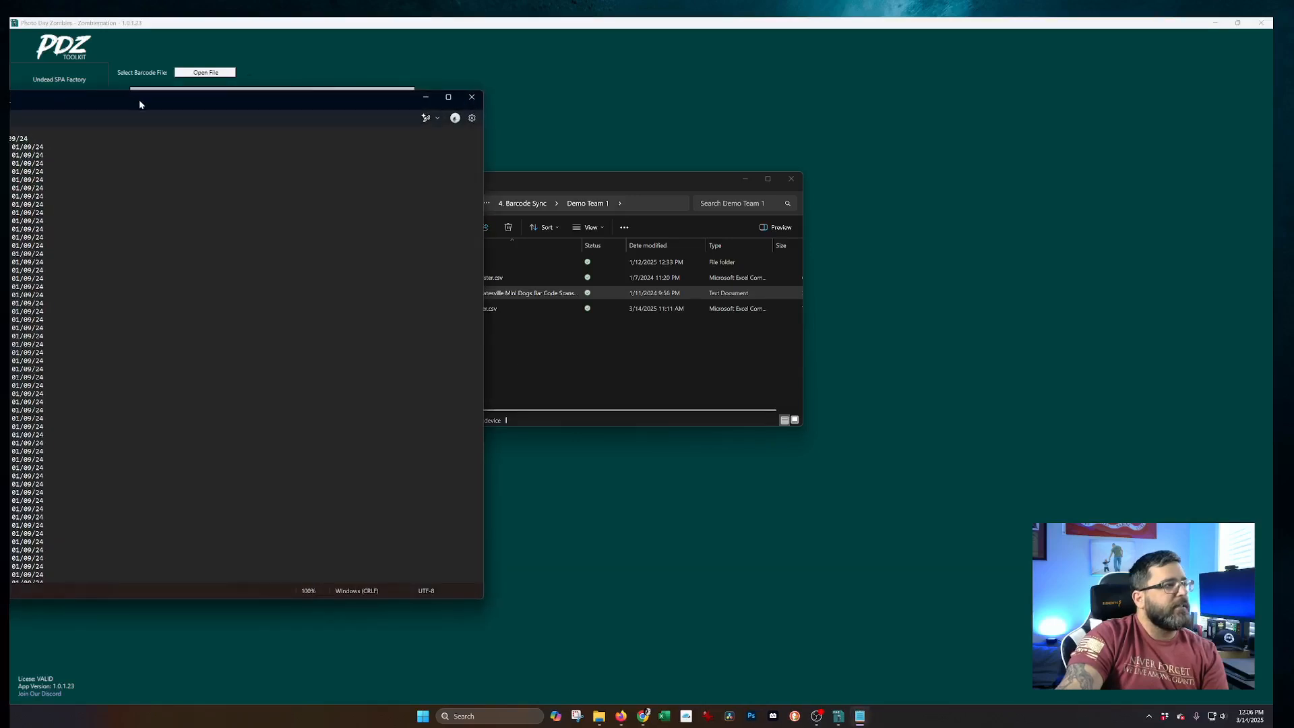
left_click_drag(139, 104, 653, 109)
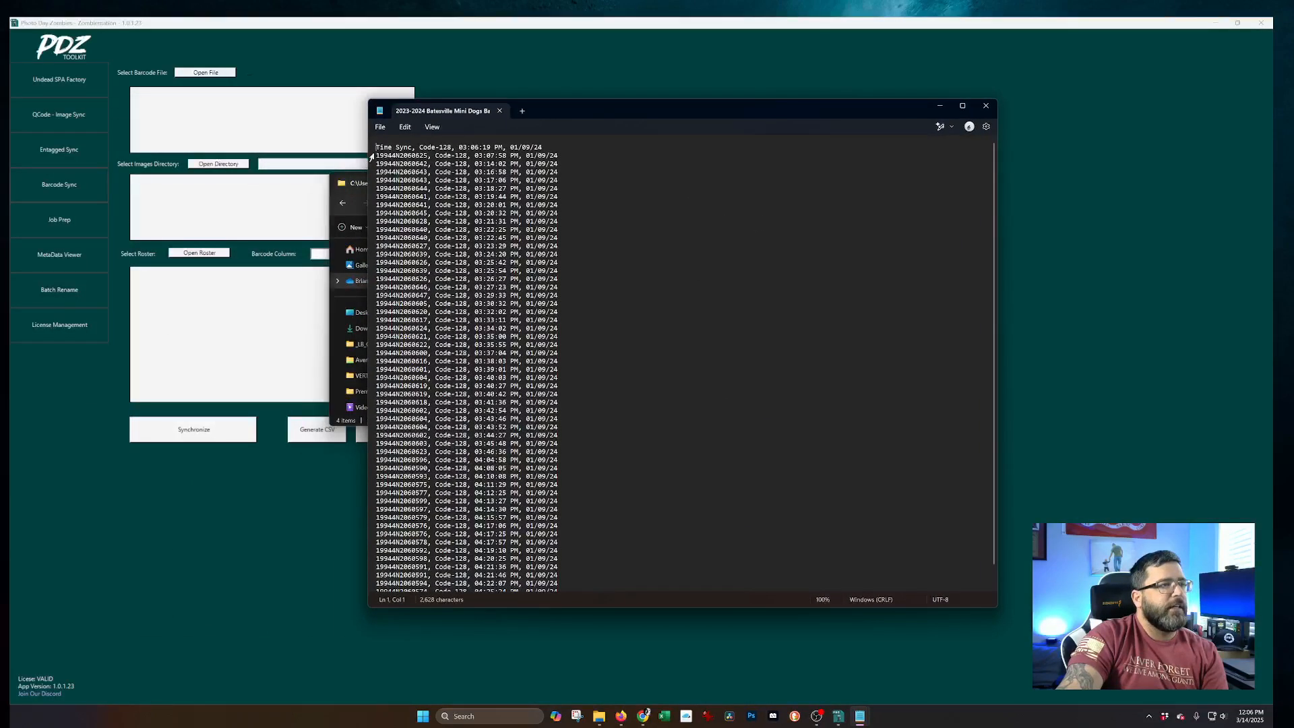
double_click(402, 155)
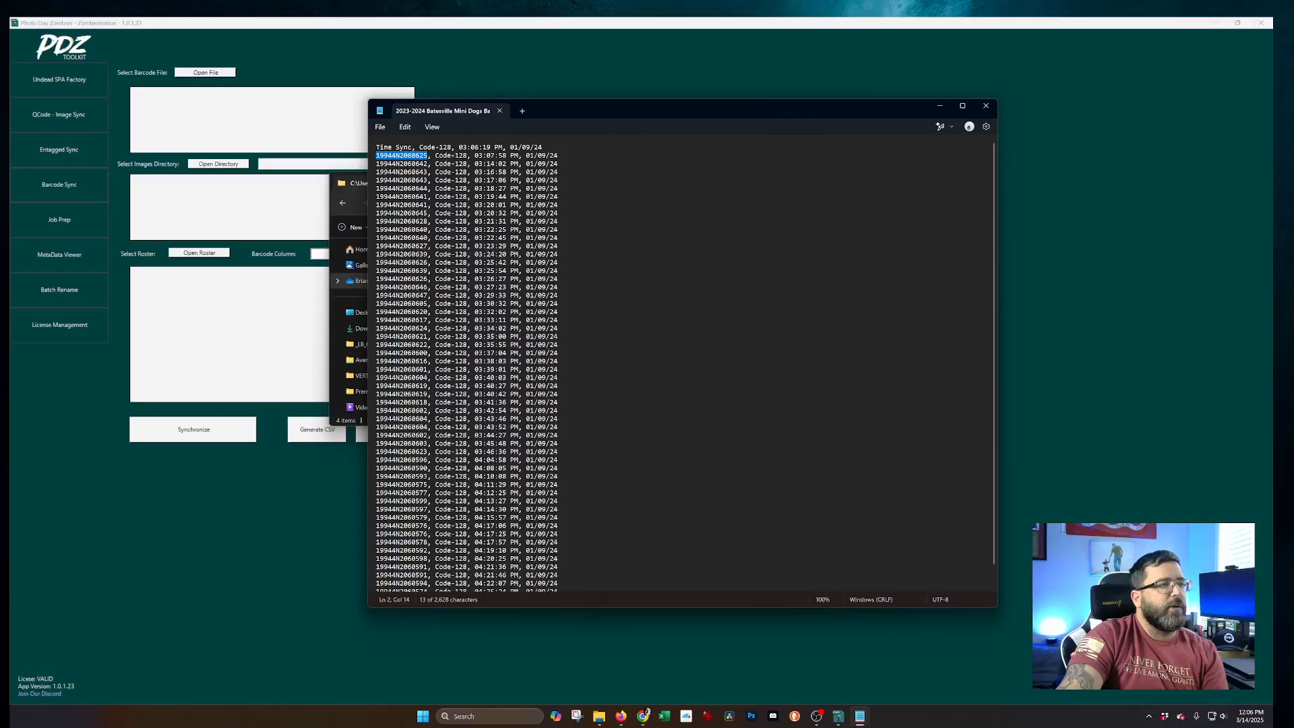
left_click_drag(473, 155, 560, 155)
left_click(593, 197)
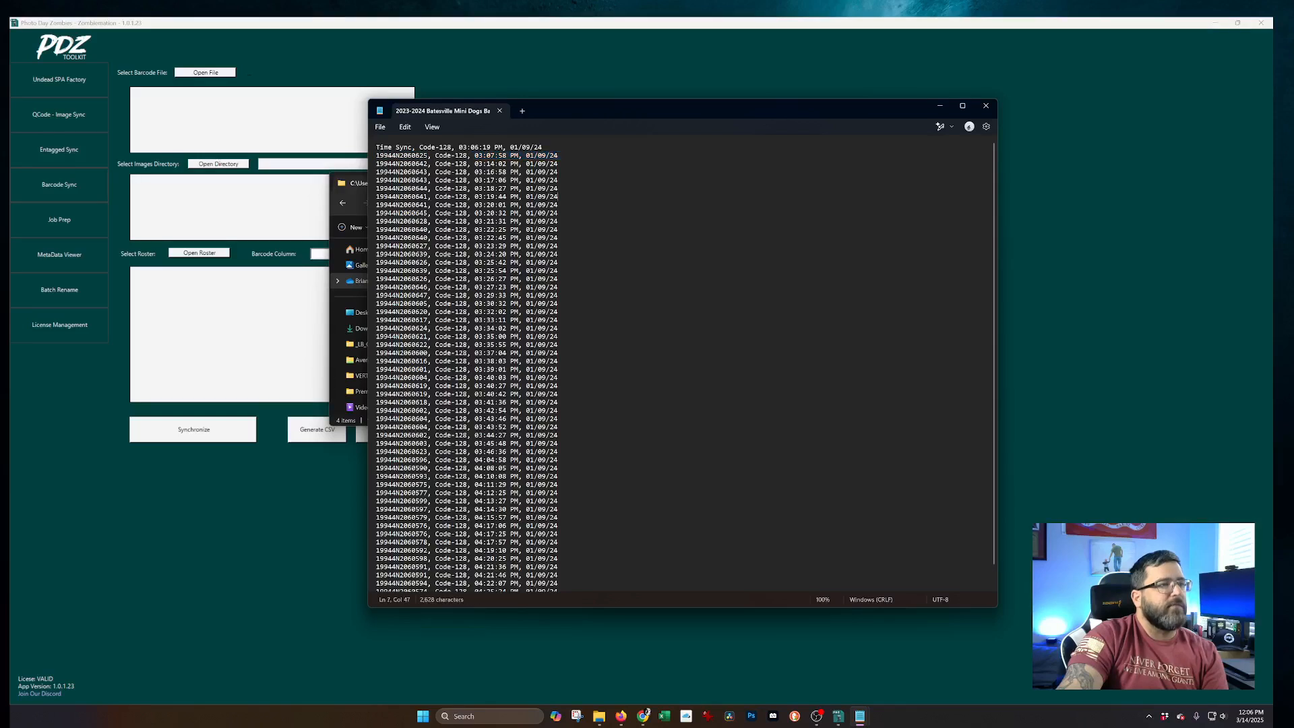
left_click(988, 107)
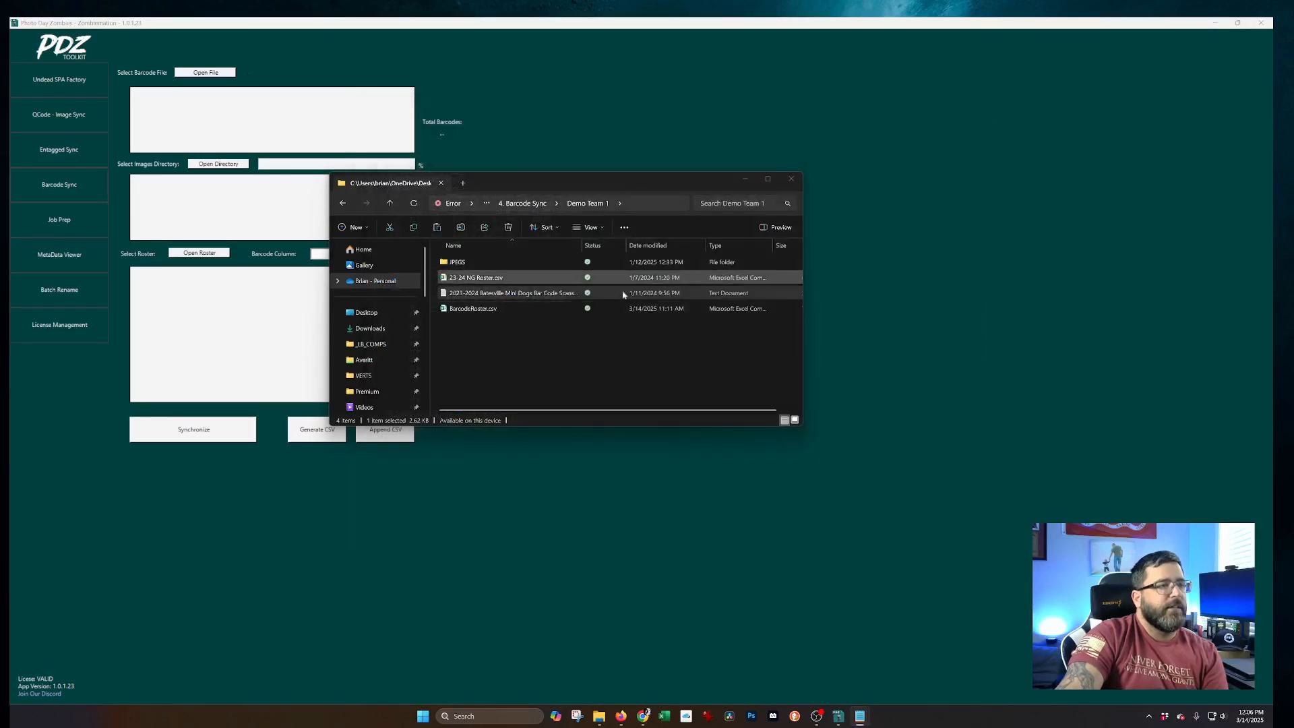
Step: Examine the barcode, group and name columns of BarcodeRoster.csv at a readable width in Excel, and close it without saving
left_click(480, 312)
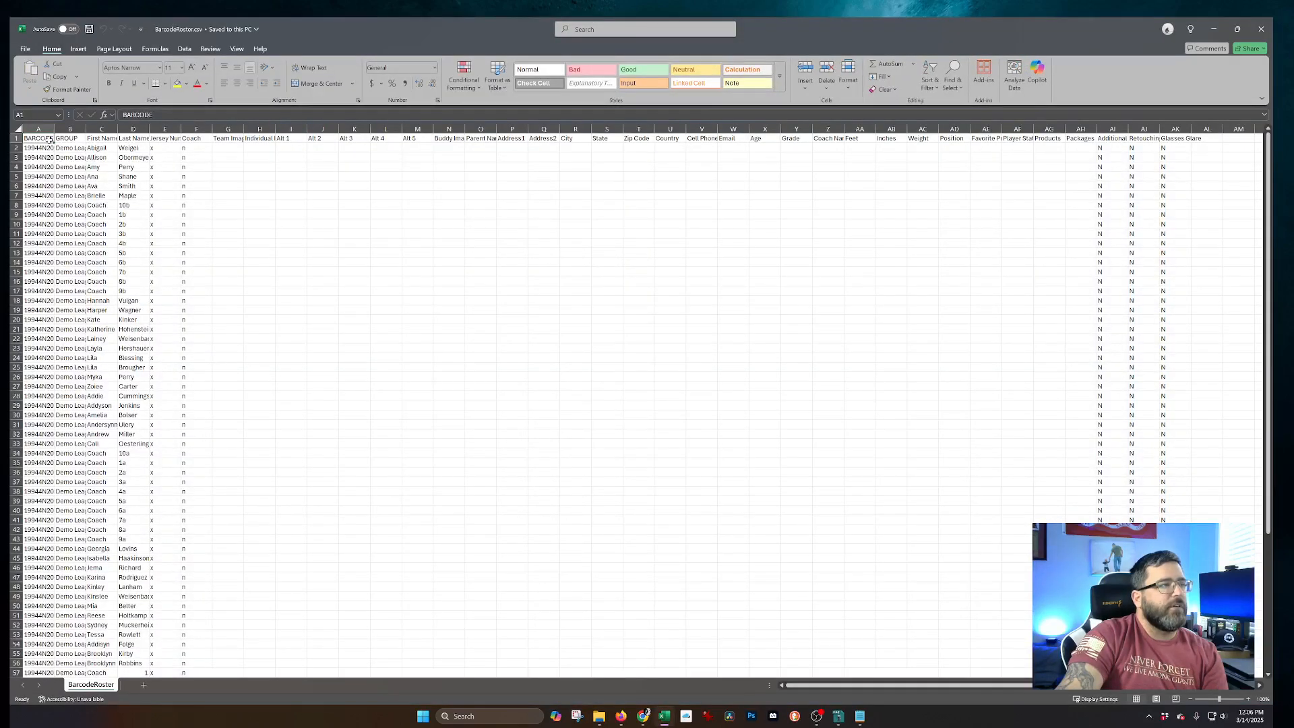
left_click_drag(55, 129, 126, 128)
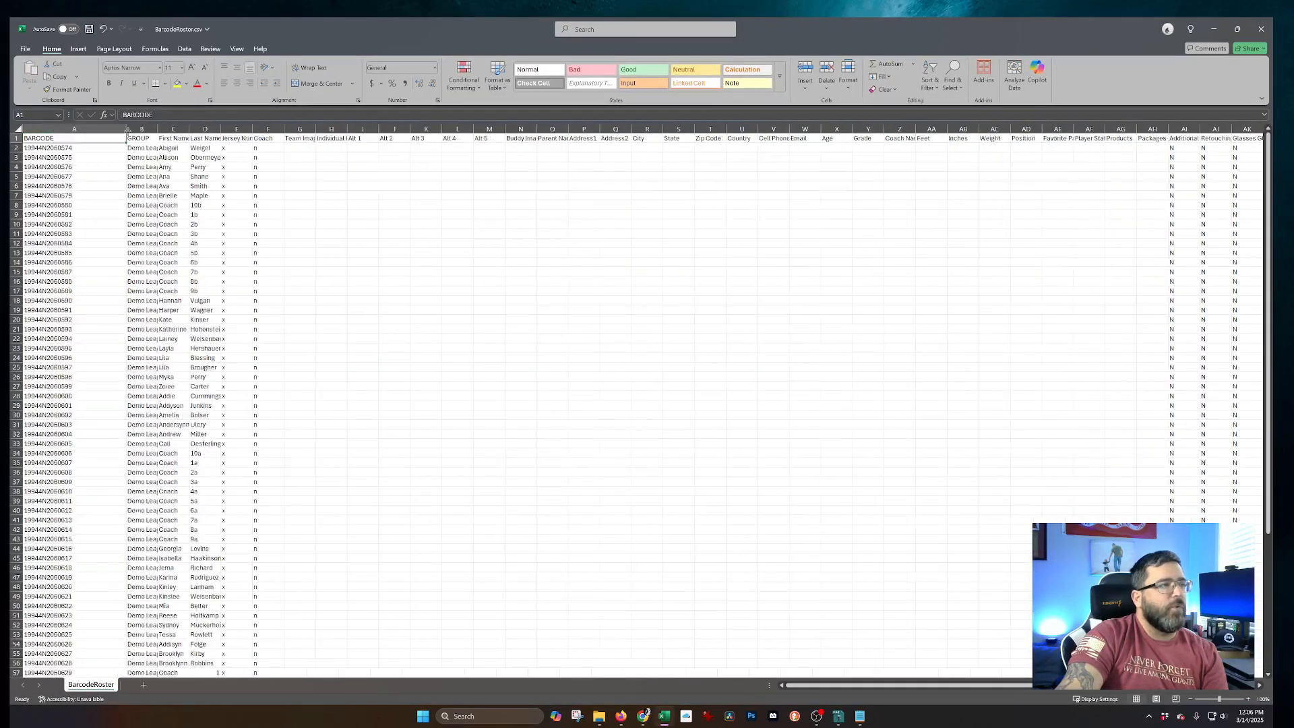
left_click(69, 148)
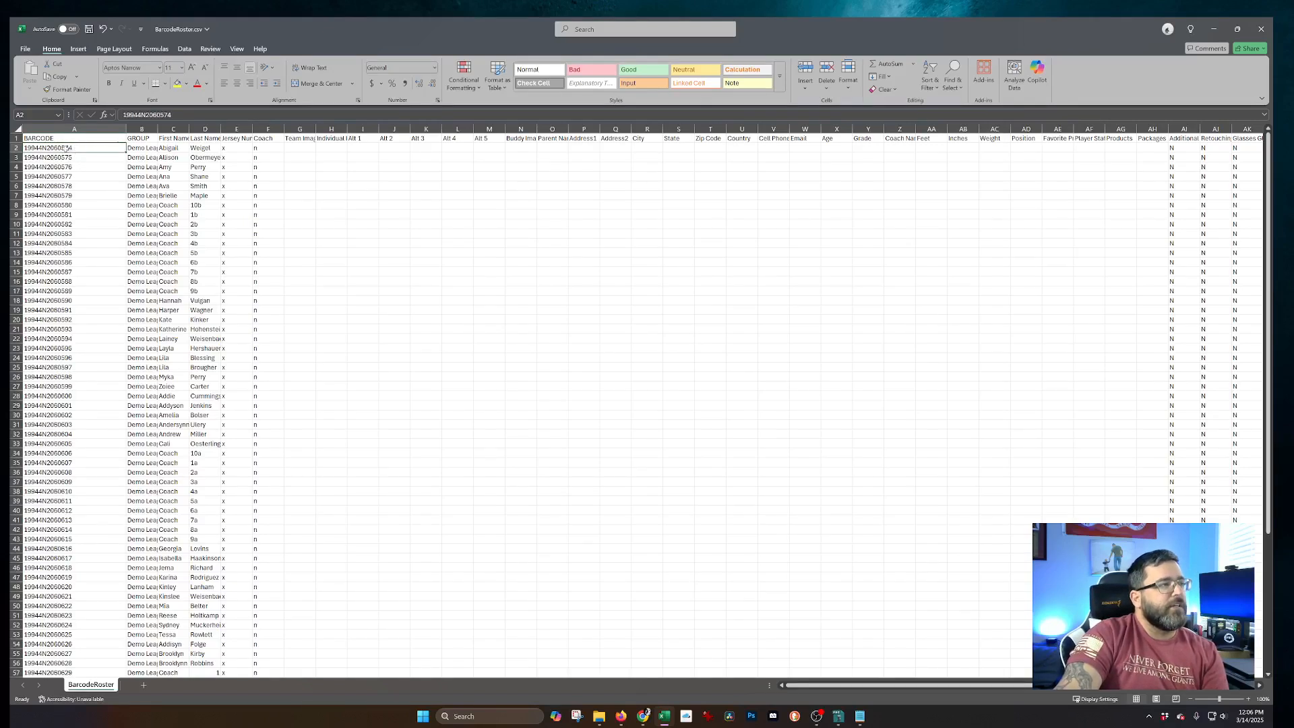
key("shift+space")
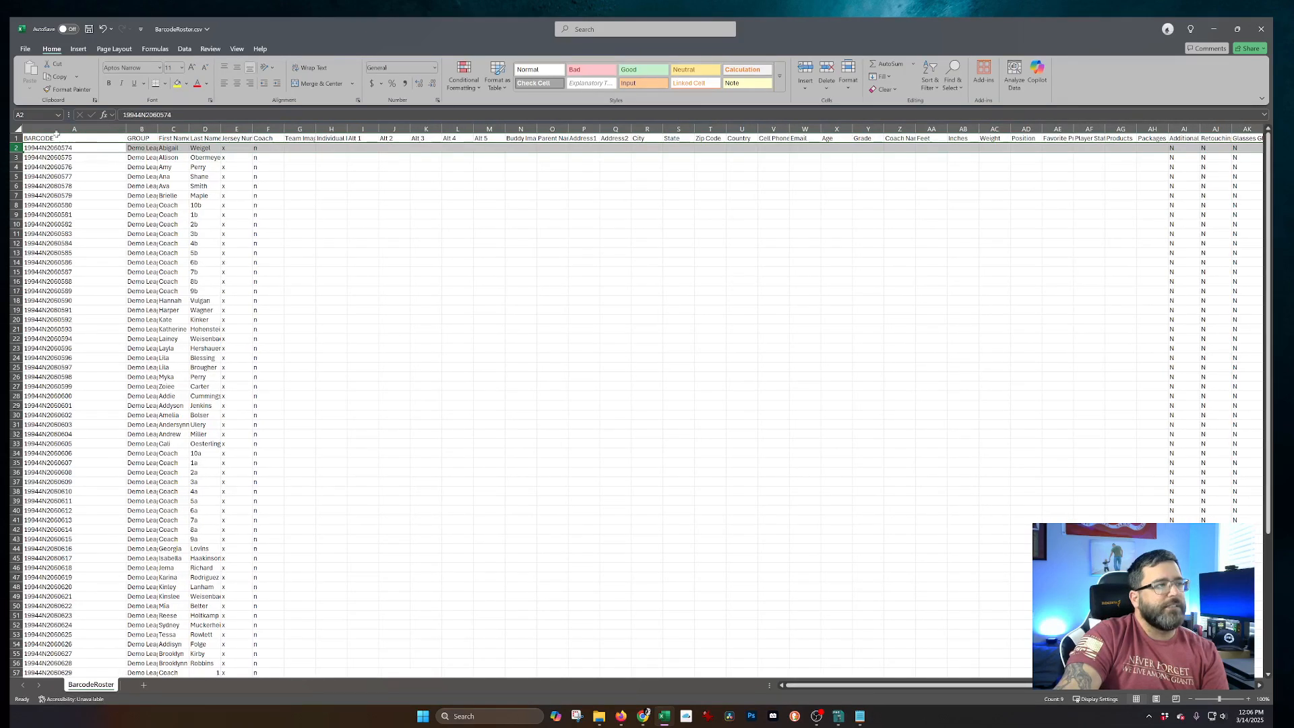
left_click_drag(143, 129, 263, 128)
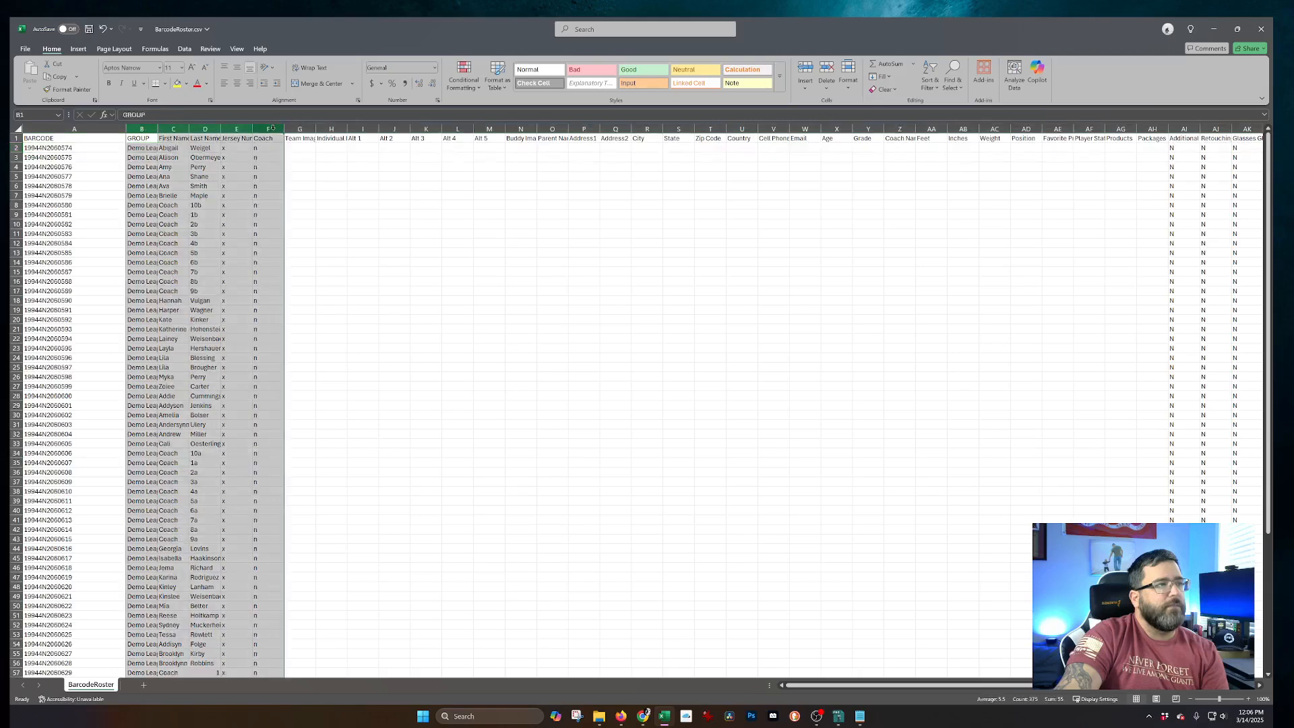
left_click_drag(158, 128, 213, 128)
left_click(256, 368)
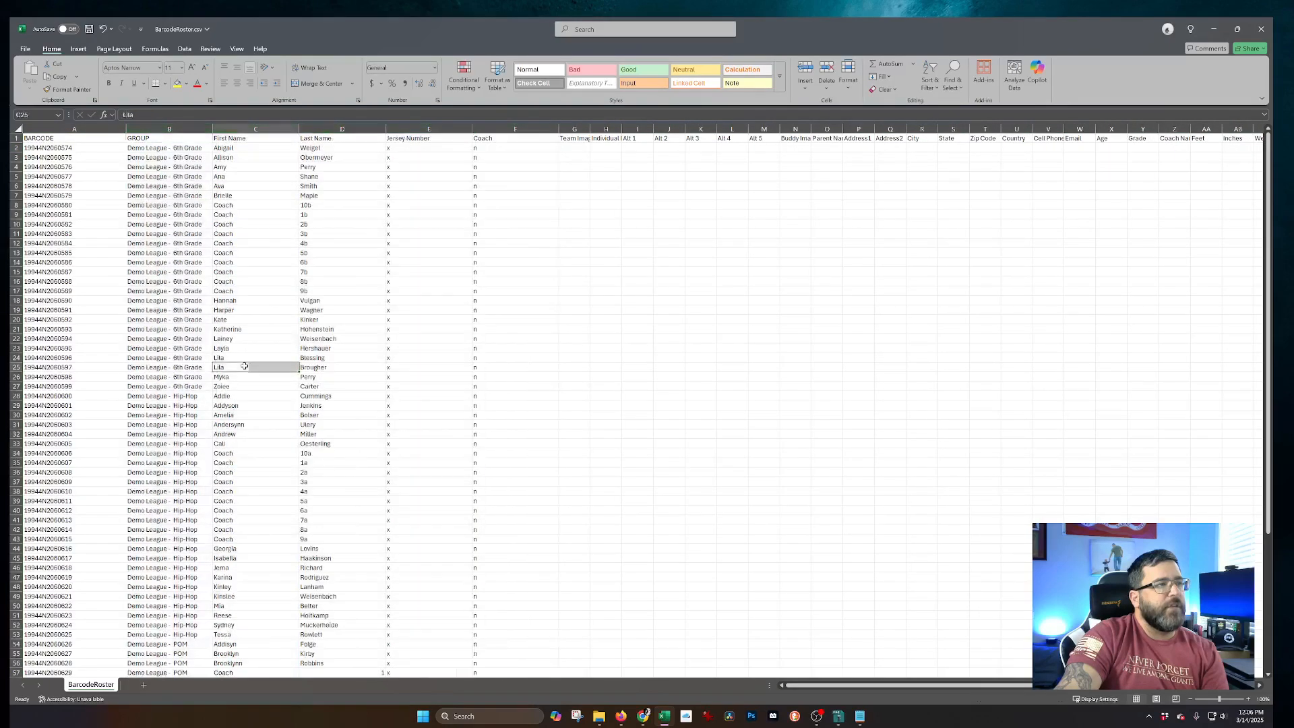
left_click(1261, 29)
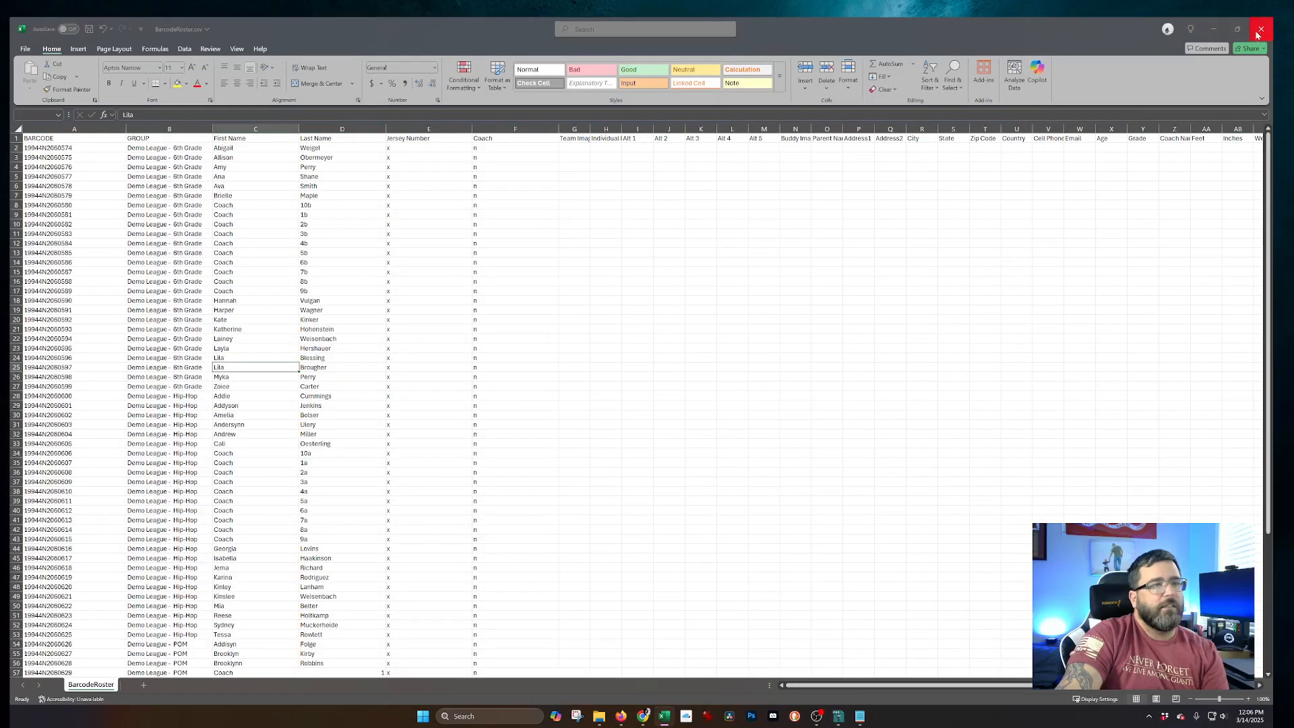
left_click(655, 379)
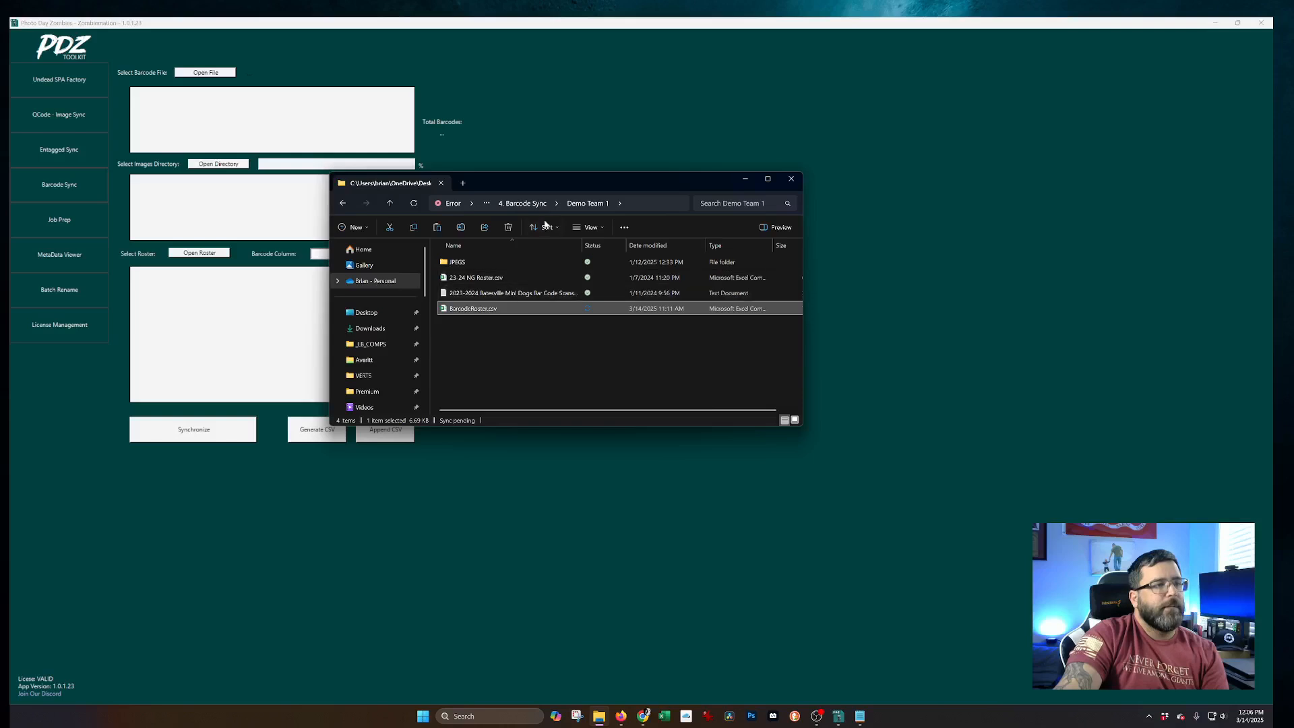
Step: Load the Batesville Mini Dogs scan text file from 4. Barcode Sync > Demo Team 1 as the barcode file
left_click_drag(560, 192, 713, 217)
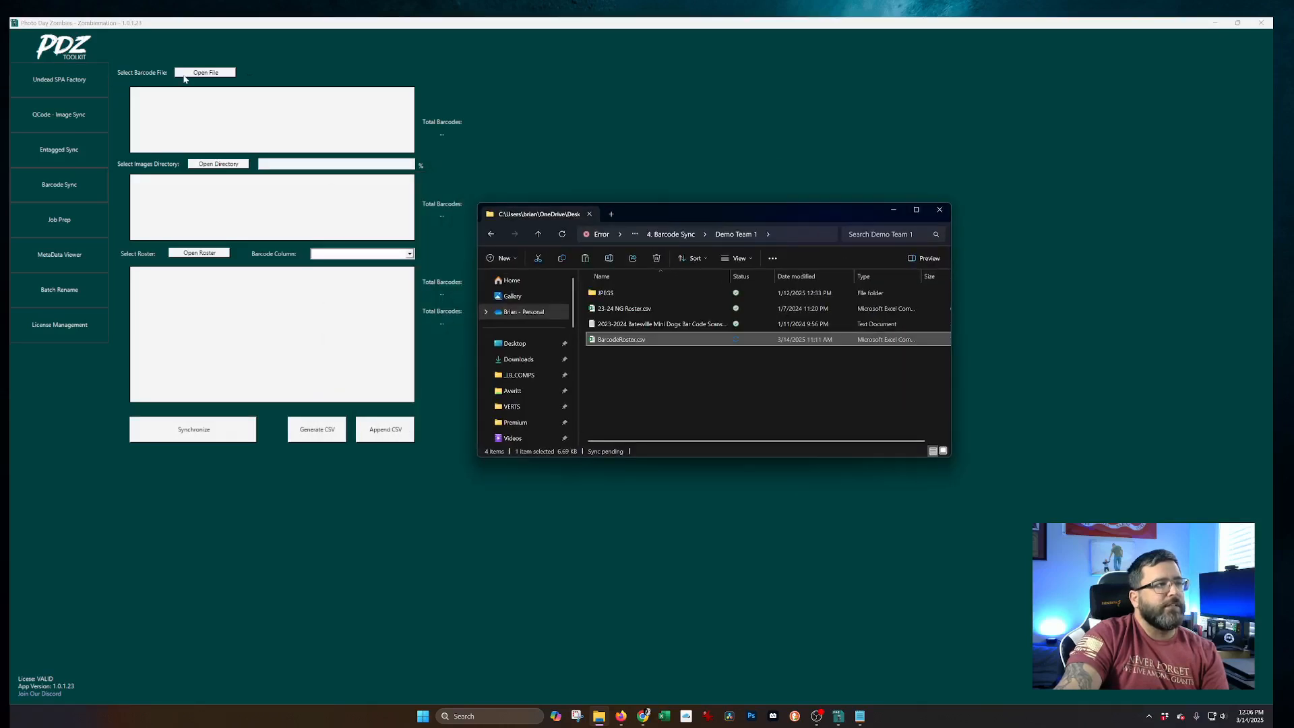
left_click(187, 76)
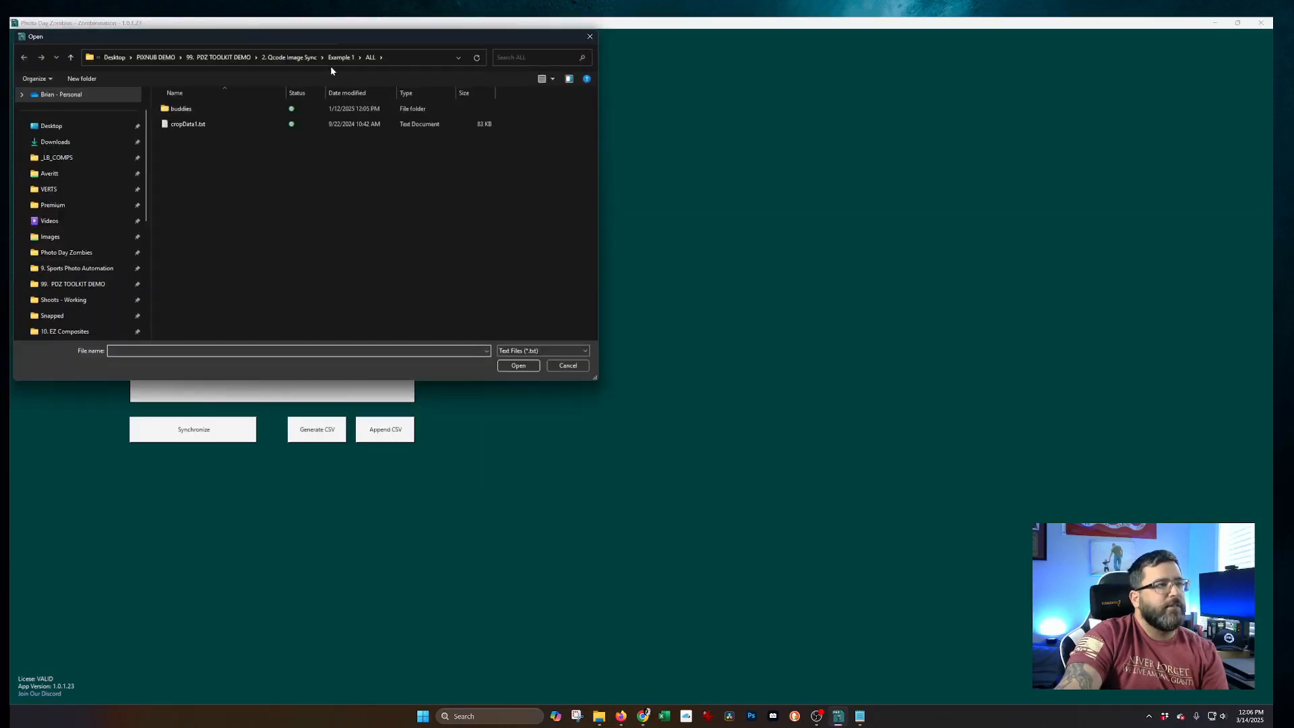
left_click(289, 57)
left_click(273, 58)
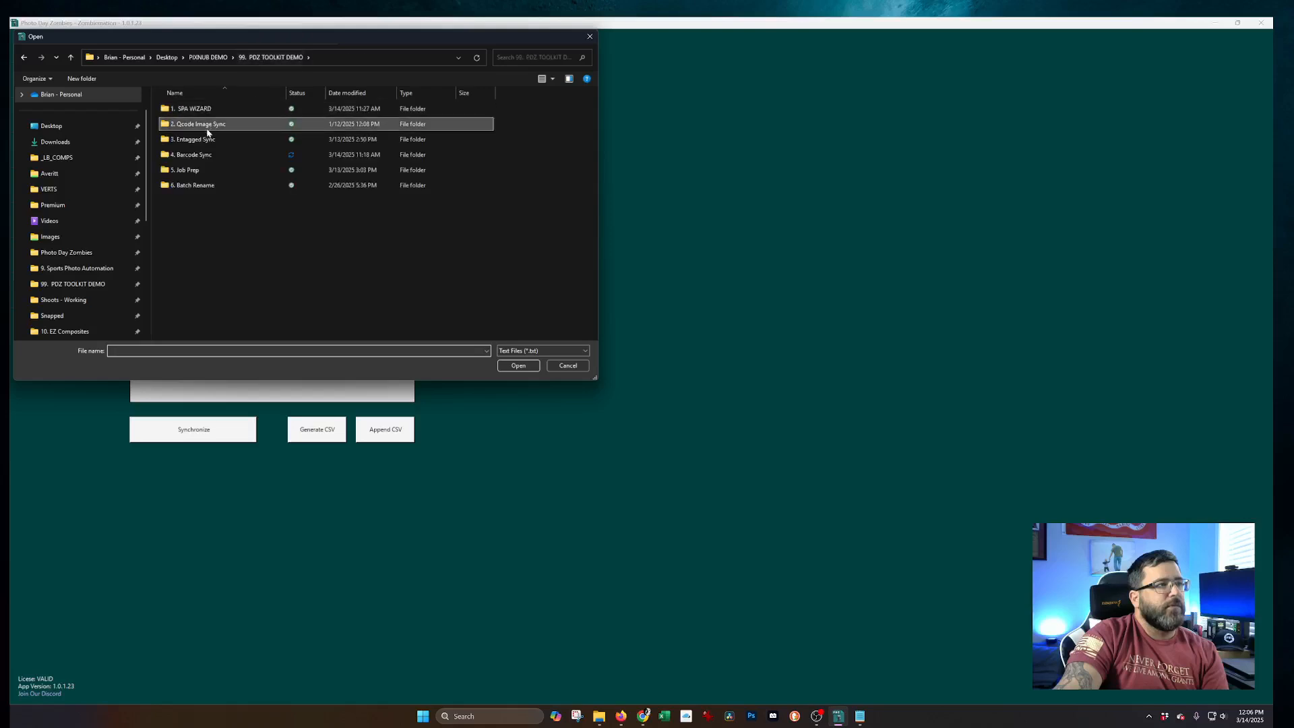
double_click(203, 155)
double_click(199, 109)
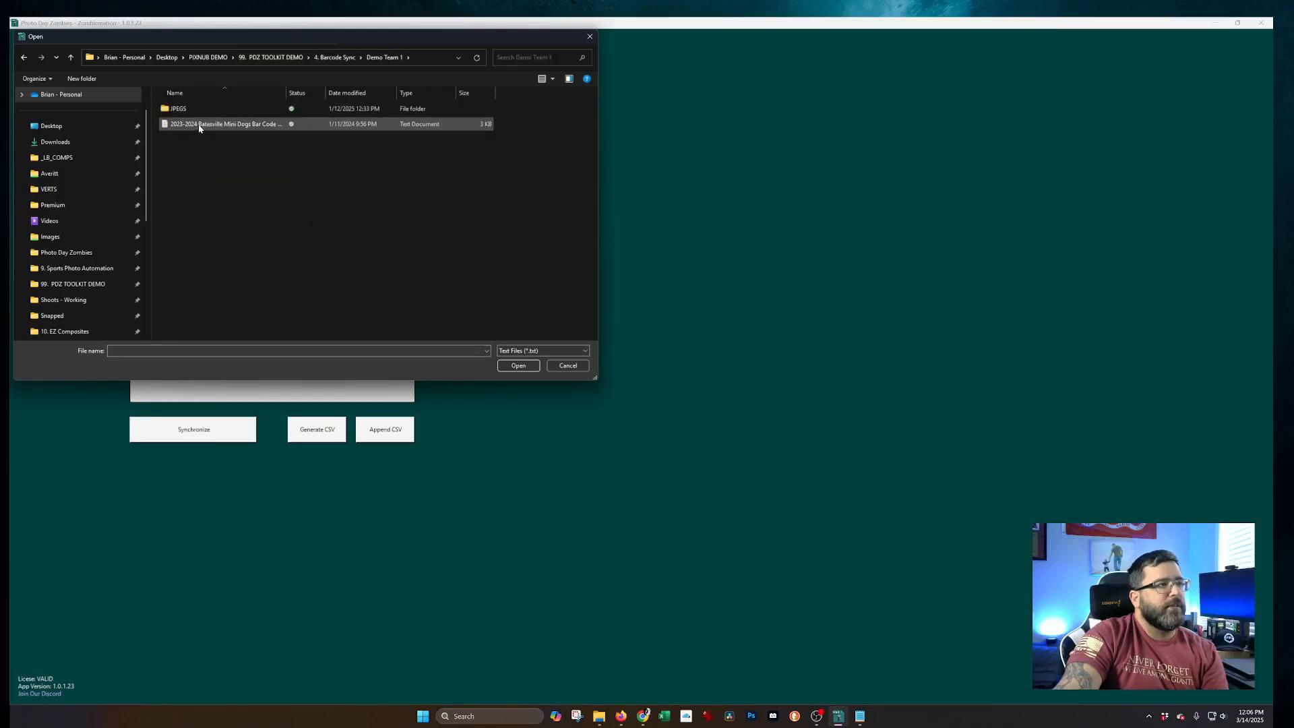
double_click(199, 126)
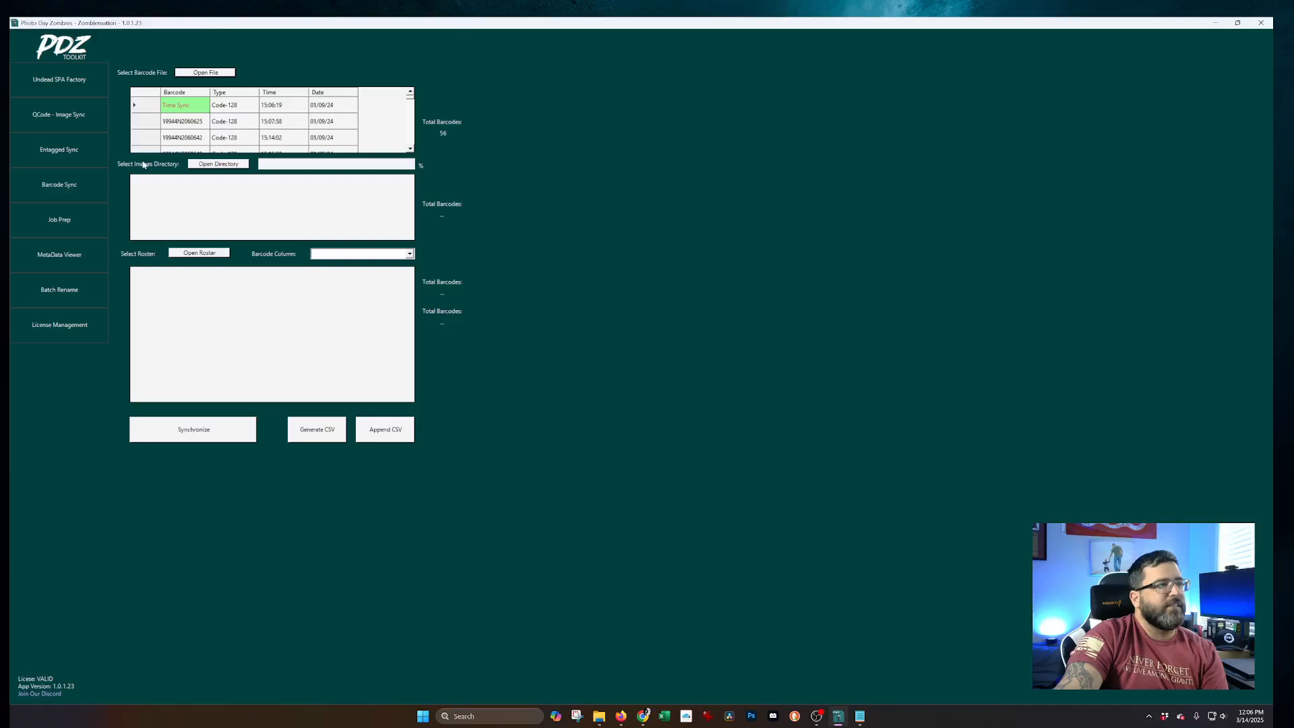
Step: Set the JPEGS folder inside Demo Team 1 as the images directory for the barcode sync
left_click(219, 164)
left_click(198, 109)
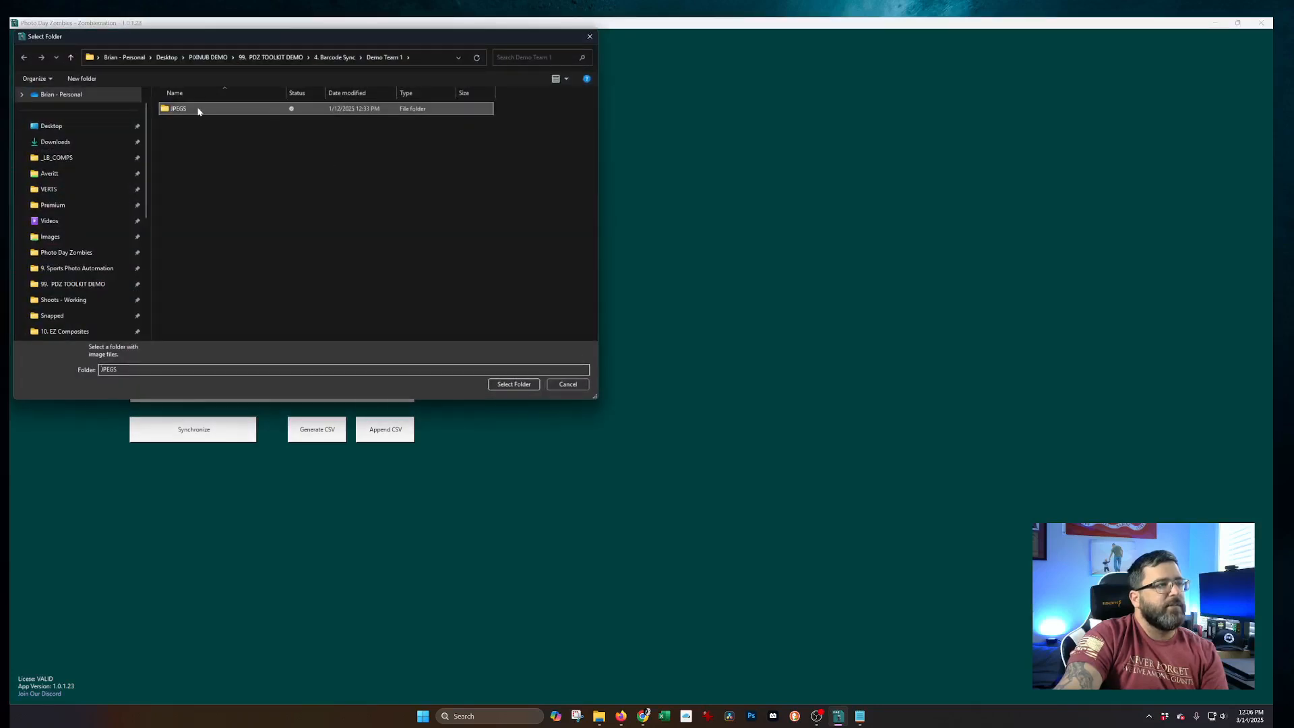
double_click(199, 110)
left_click(514, 385)
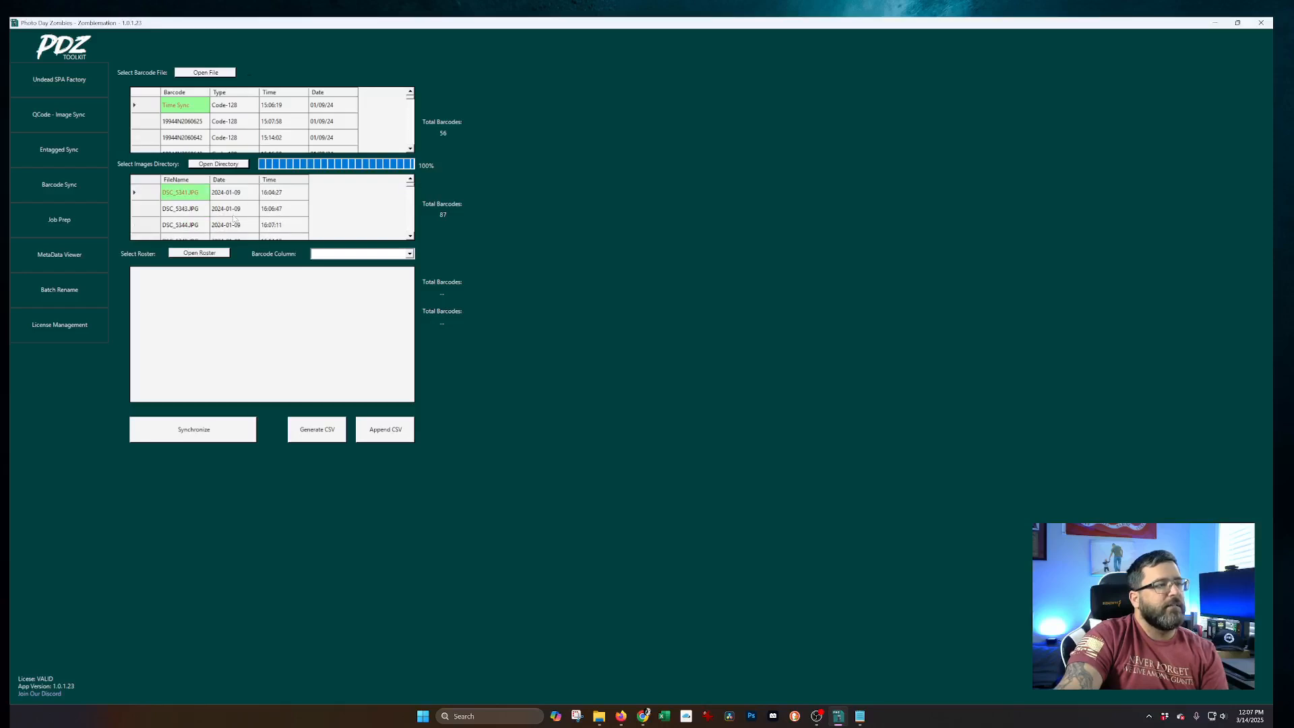
Step: Load BarcodeRoster.csv from Demo Team 1 as the roster and set its barcode column to BARCODE
left_click(210, 254)
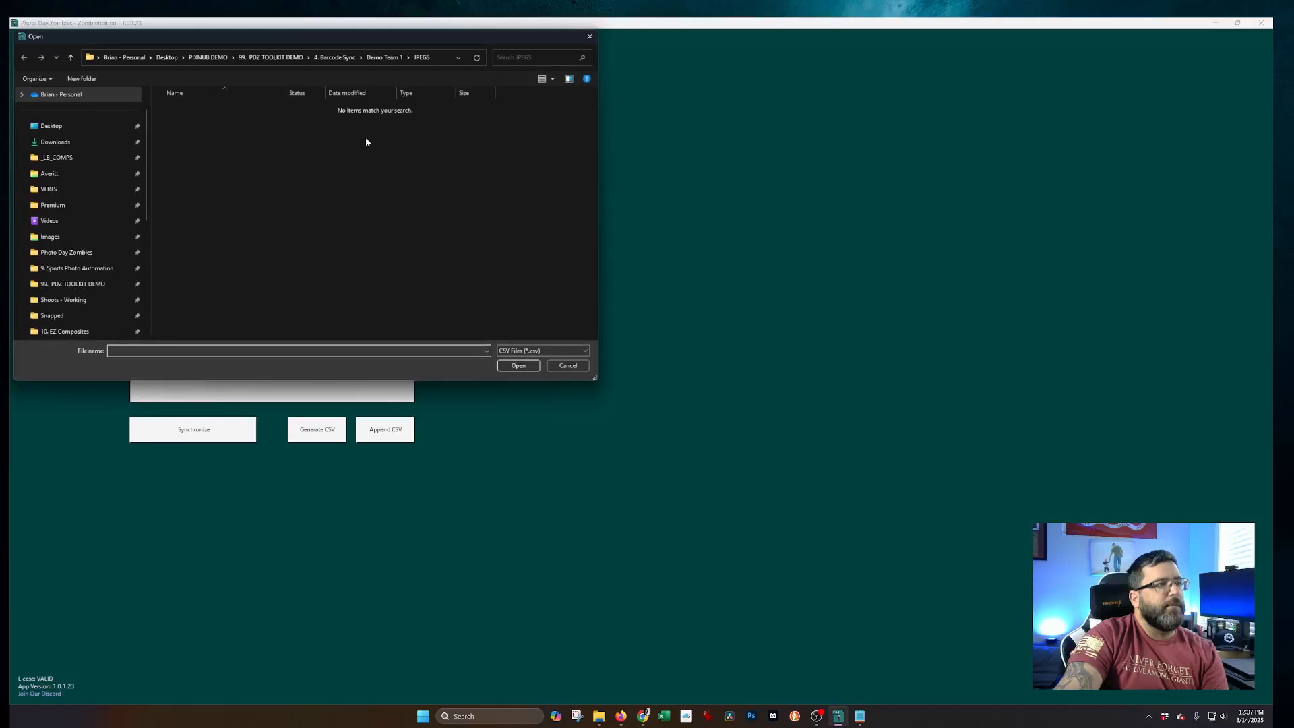
left_click(383, 60)
double_click(202, 139)
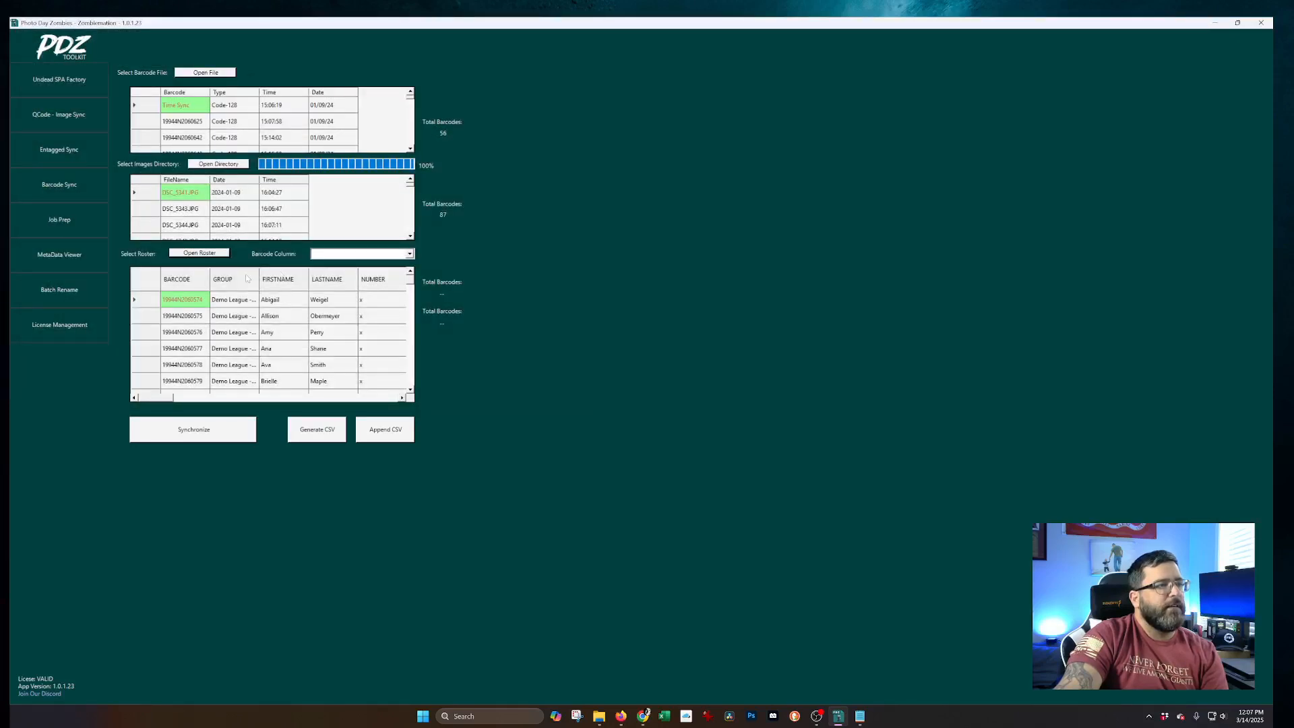
left_click(409, 255)
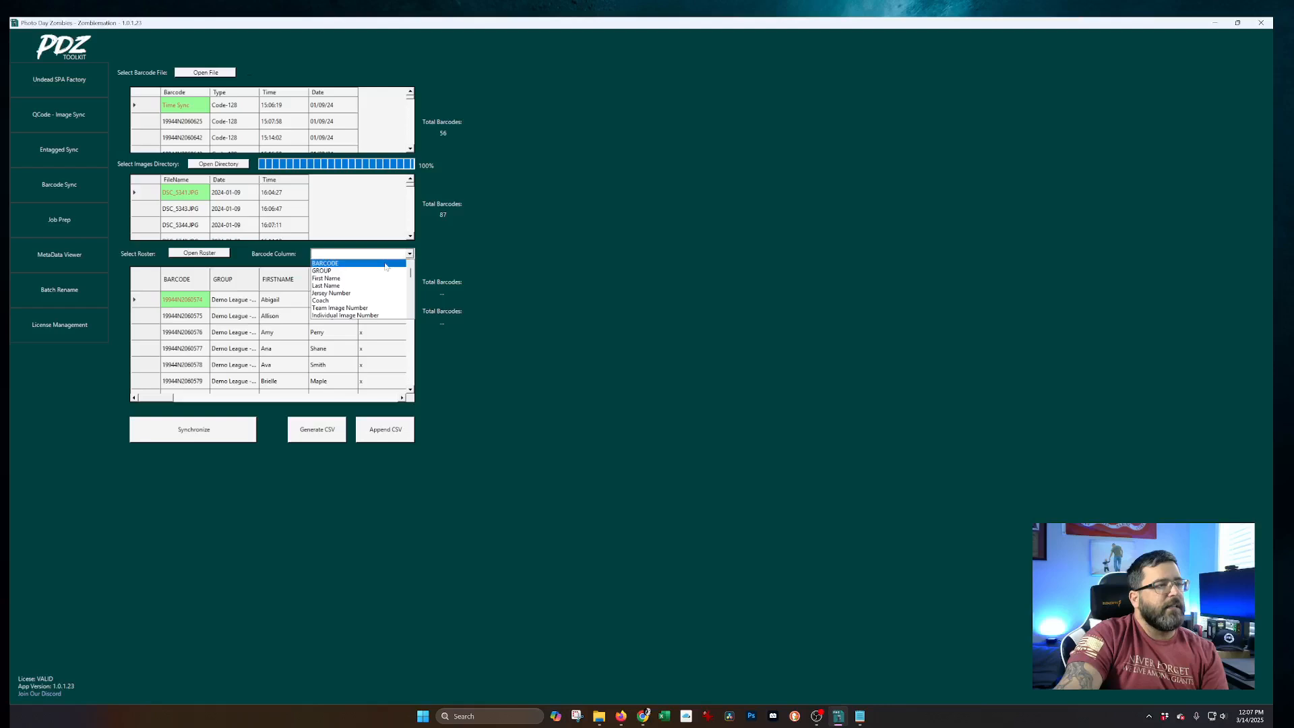
left_click(323, 262)
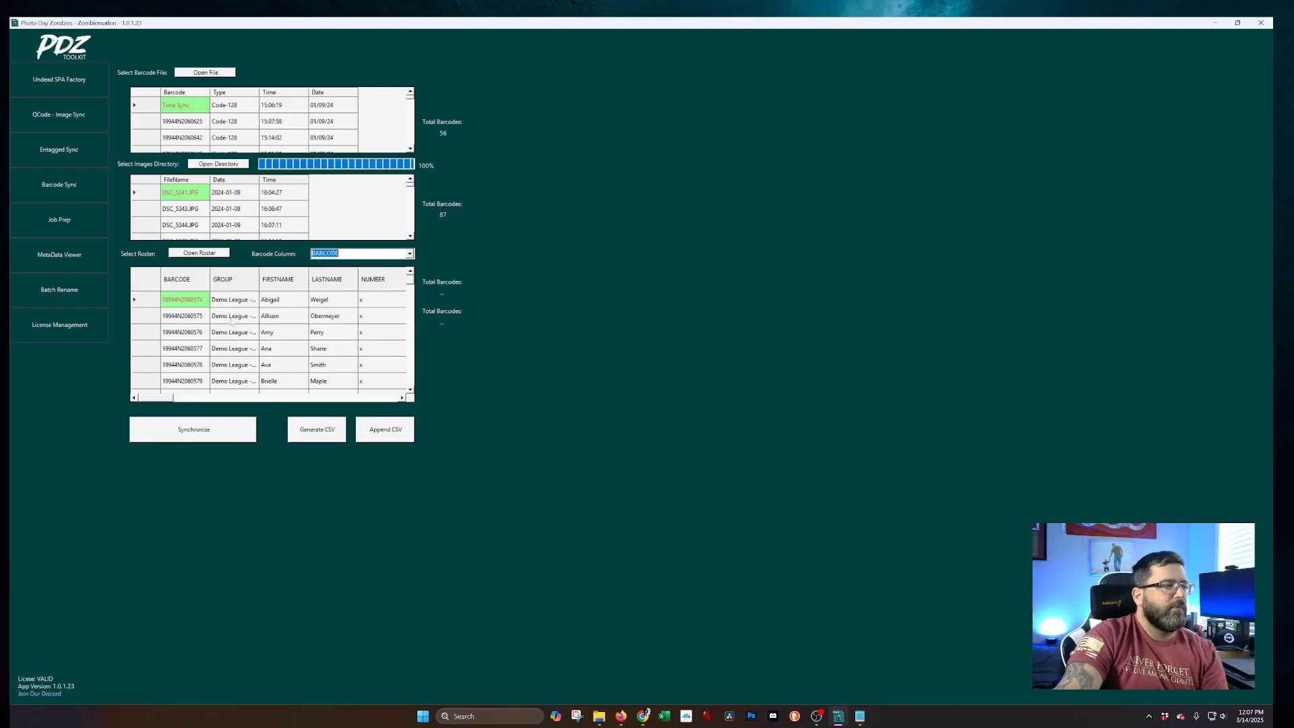
Step: Synchronize the barcode scans with the images and roster, and check which photos are matched to the first players
left_click(202, 439)
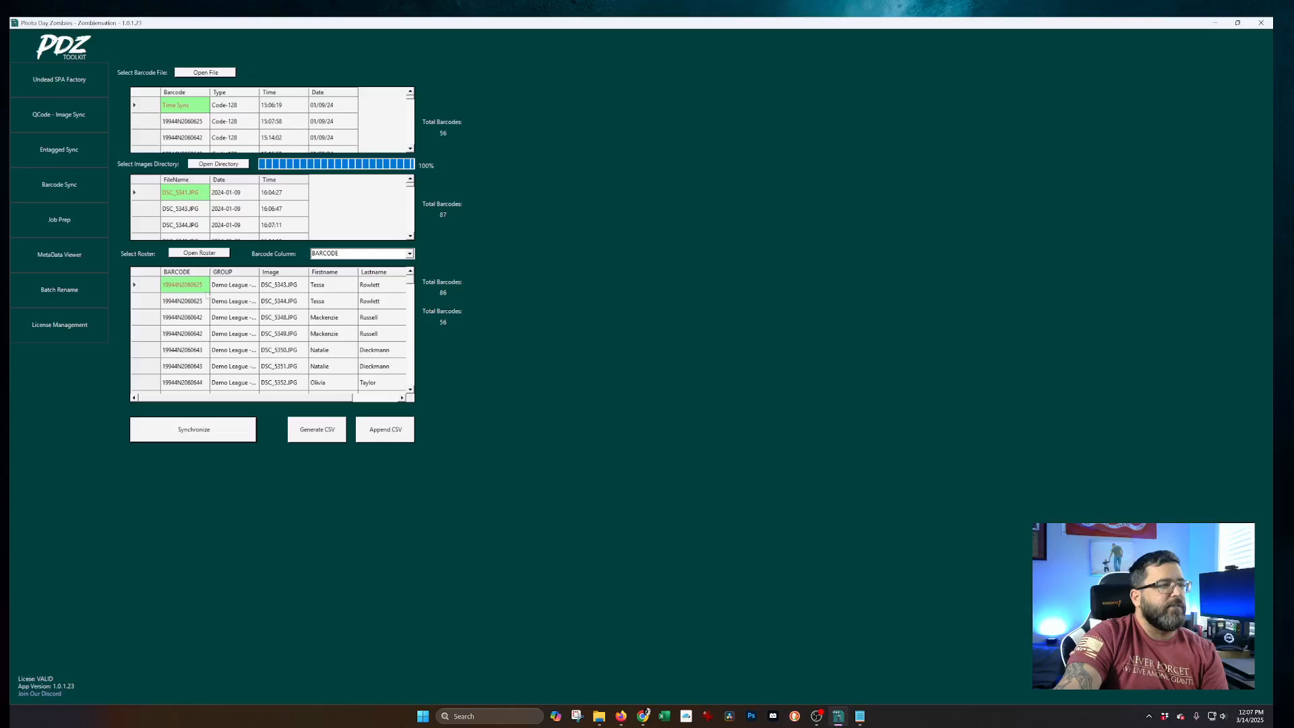
left_click(305, 289)
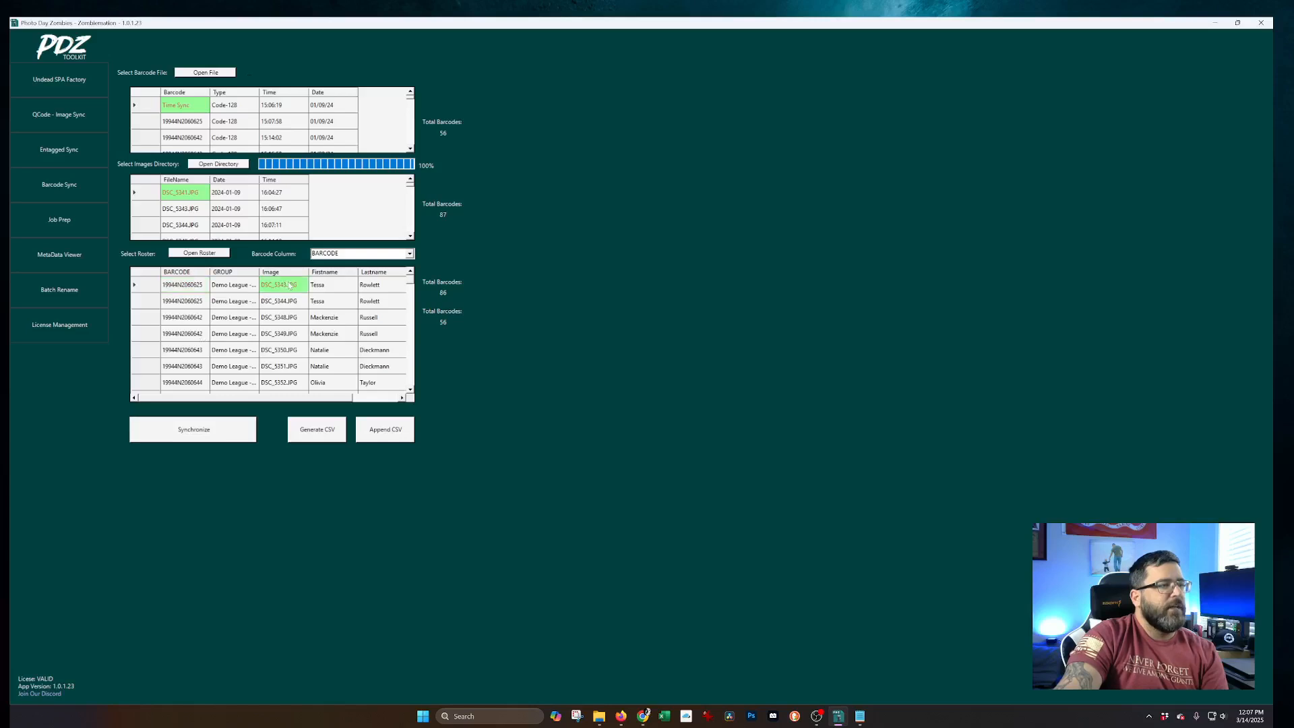
left_click(327, 290)
left_click(283, 304)
left_click(321, 303)
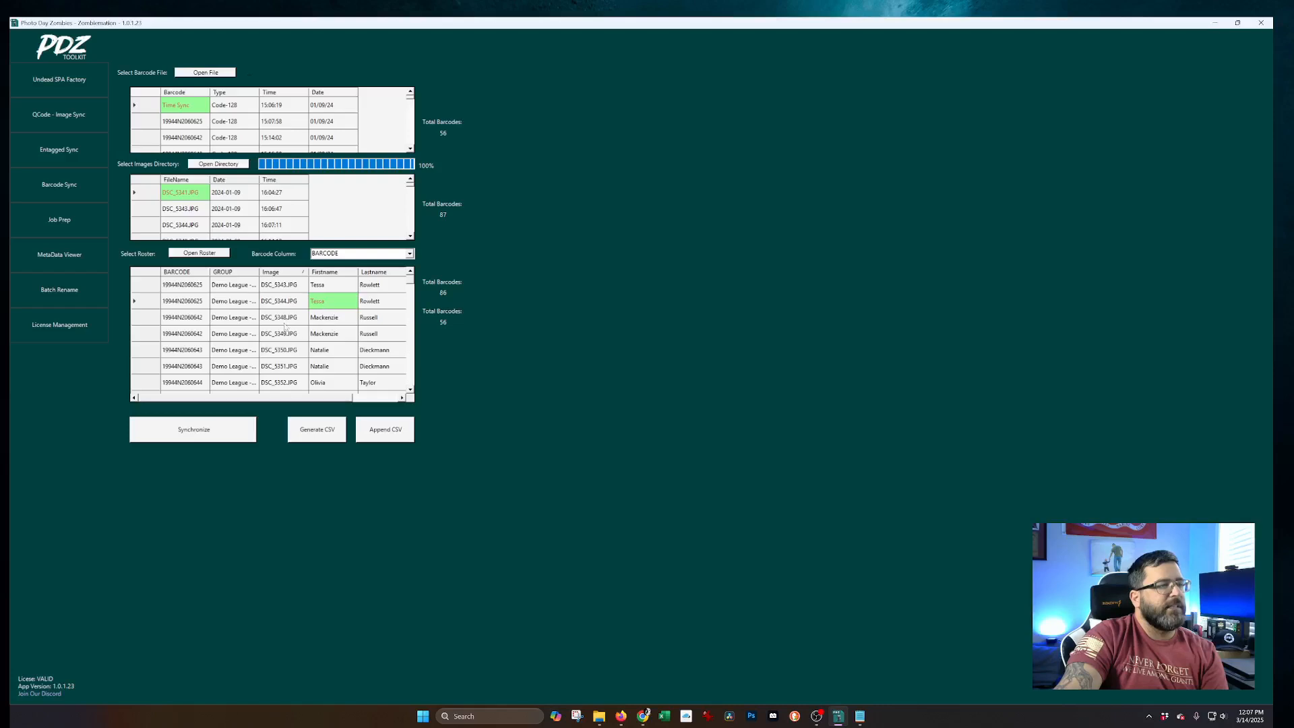
left_click_drag(284, 322, 325, 339)
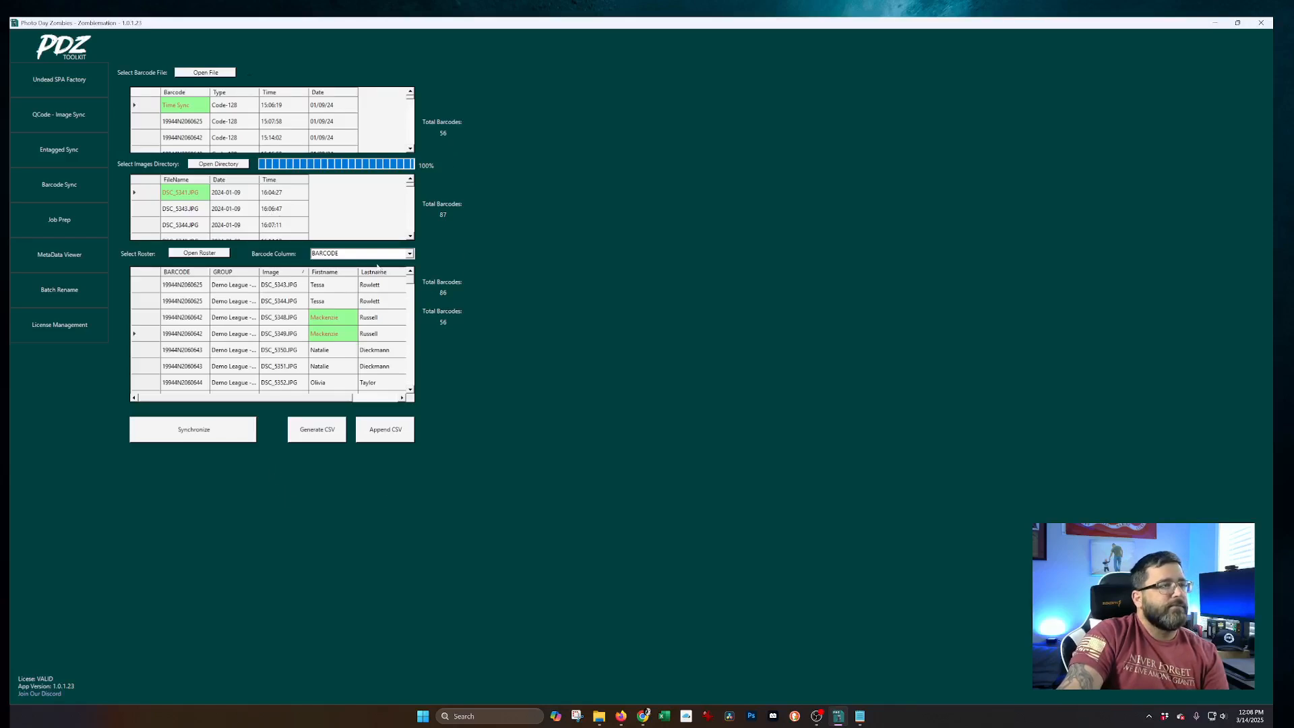
Step: Open the Entagged Sync tool and set COMMENT as the field where the barcode resides
left_click(60, 149)
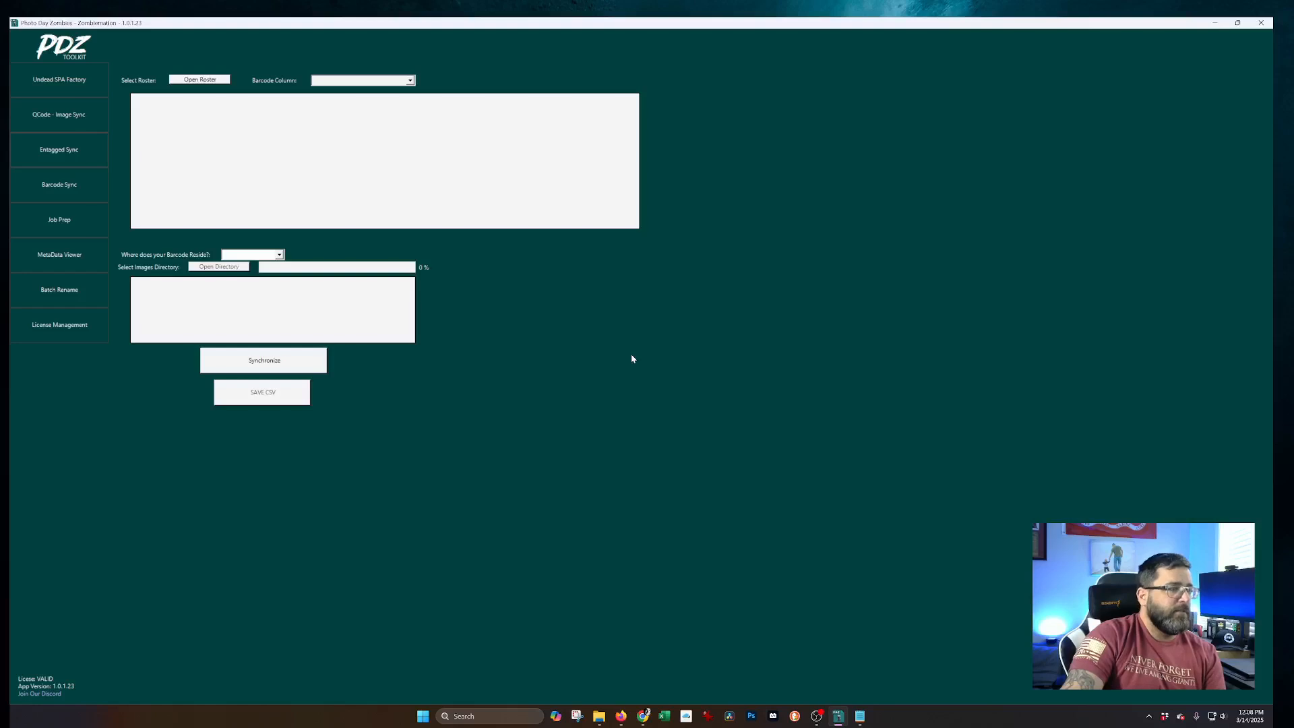
left_click(264, 255)
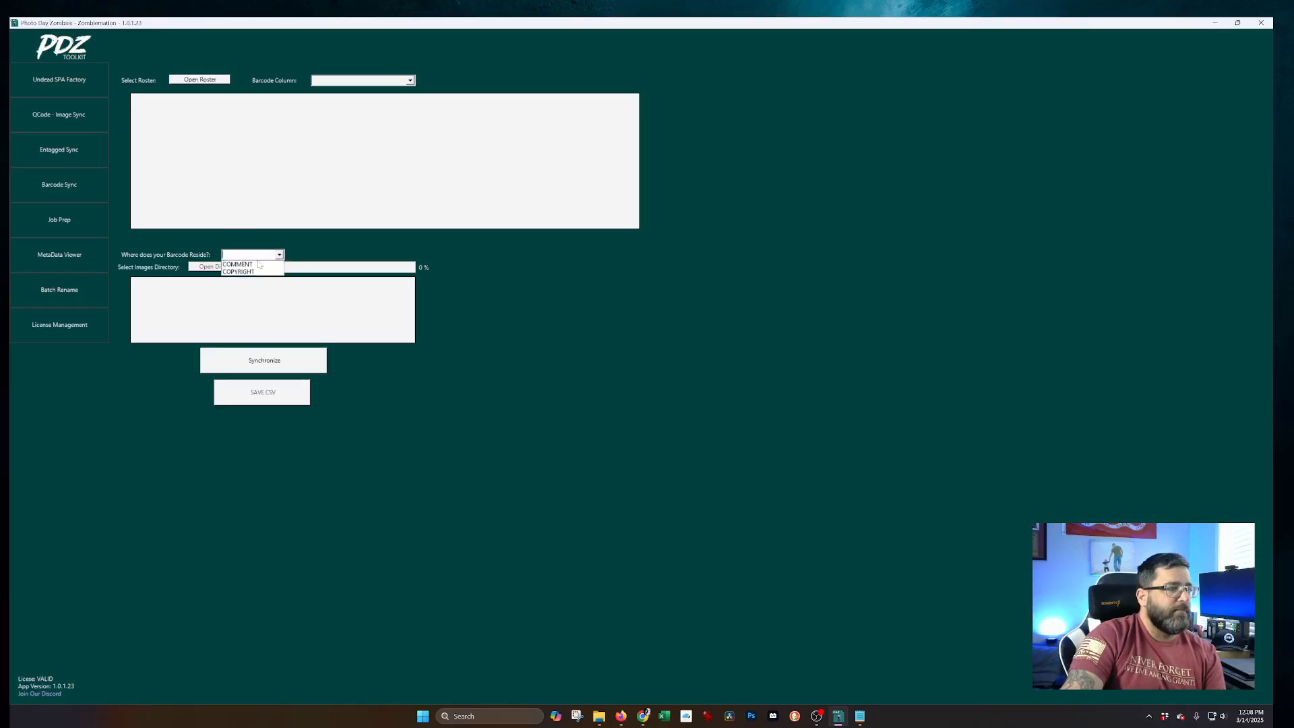
left_click(253, 264)
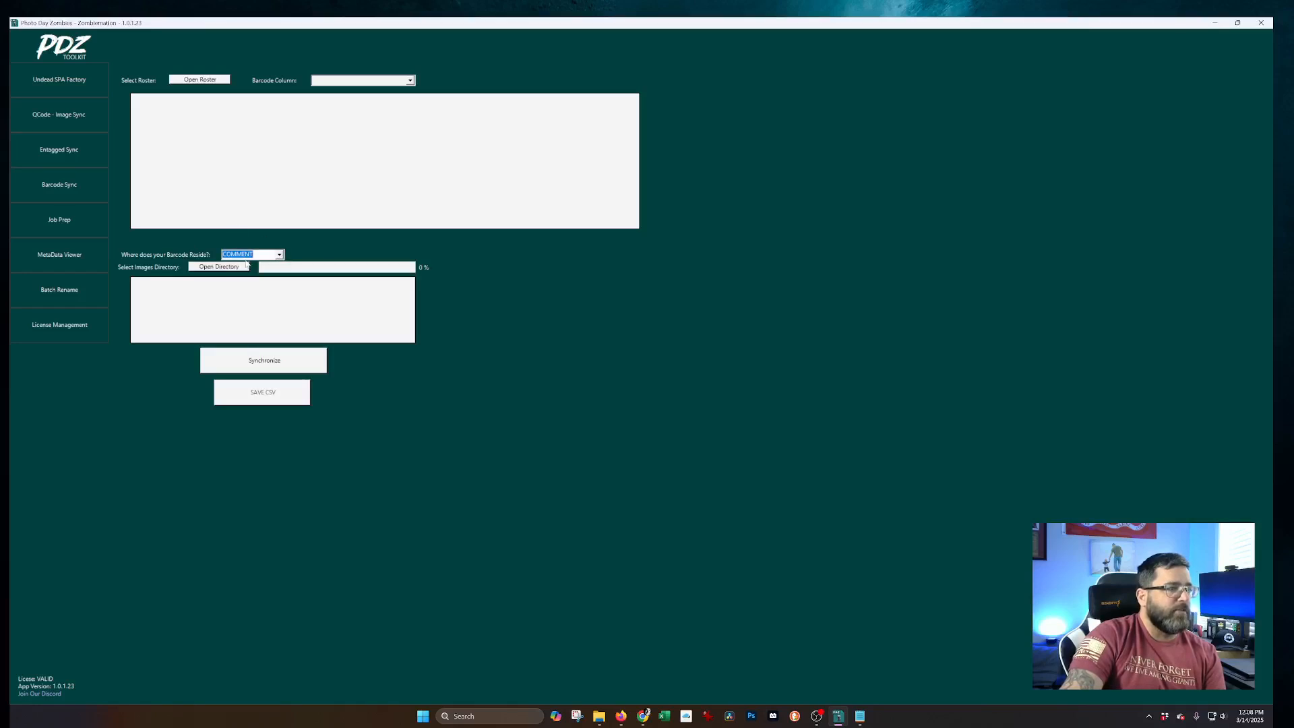
Step: Load School_Photography_Template.csv from the Entagged Sync demo's i9 folder as the roster and set its barcode column to Barcode (1)
left_click(207, 82)
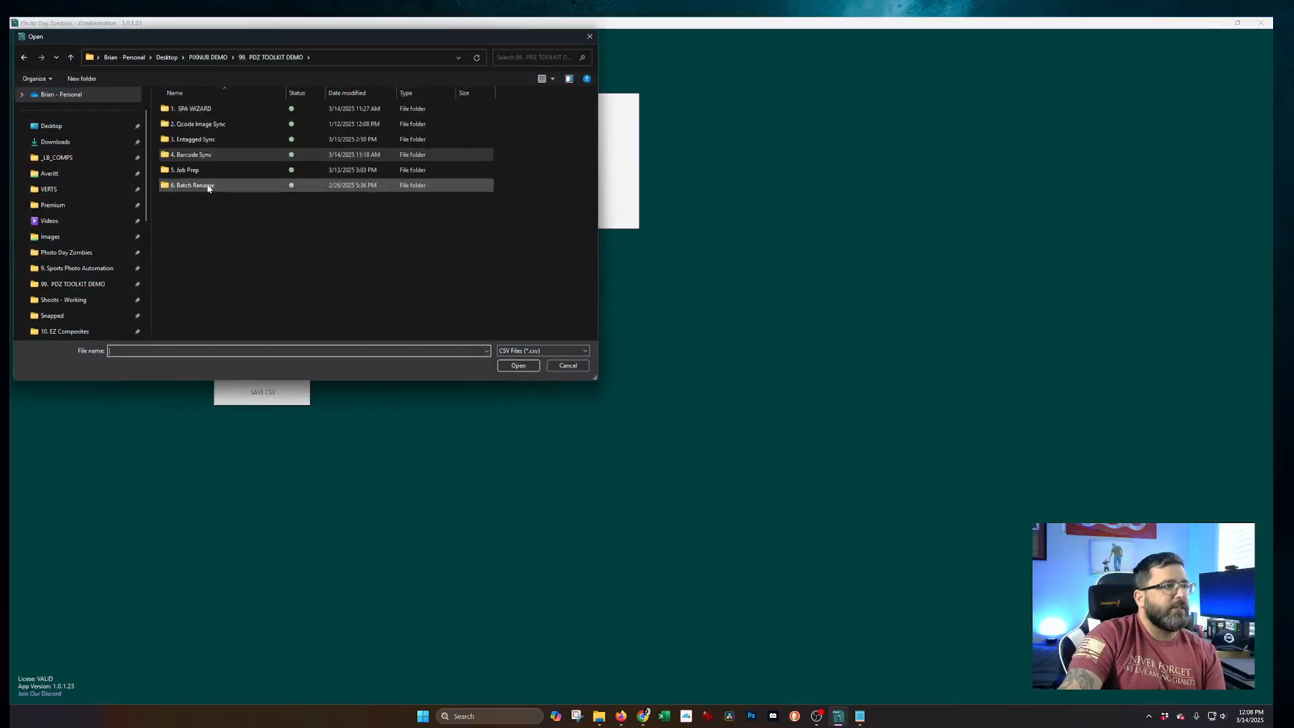
double_click(291, 135)
double_click(225, 108)
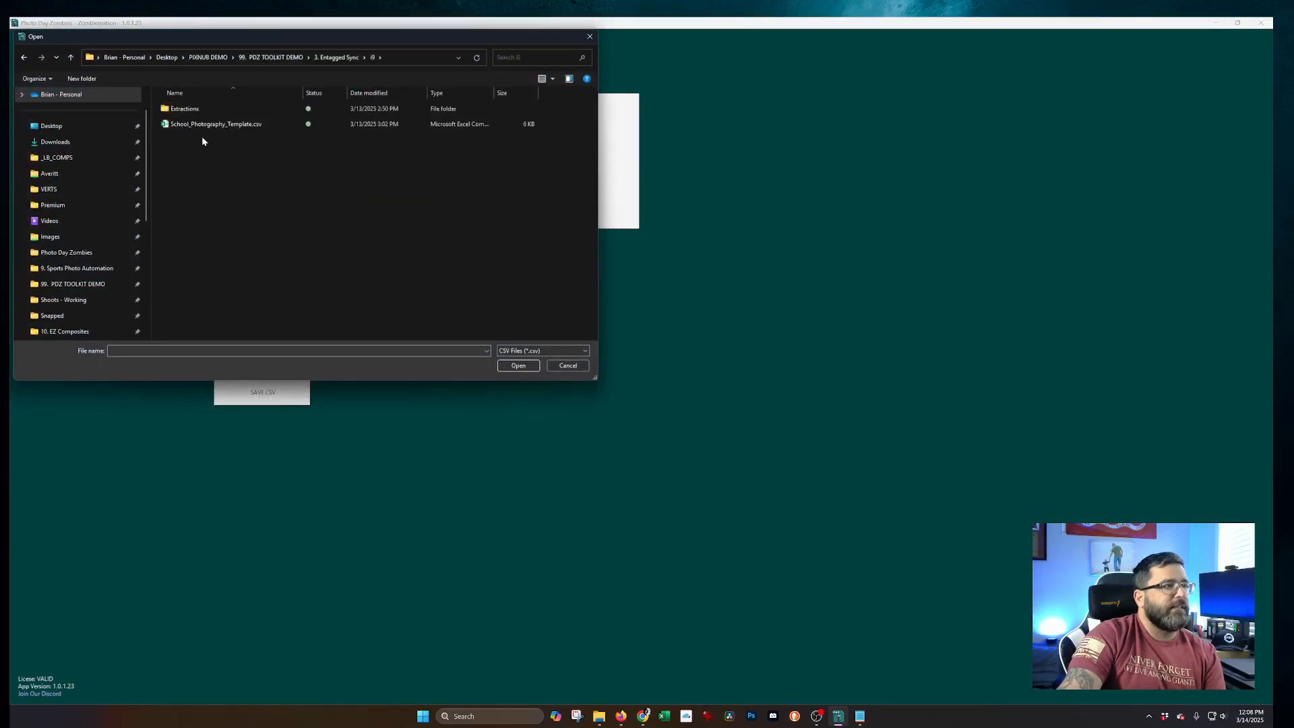
double_click(202, 124)
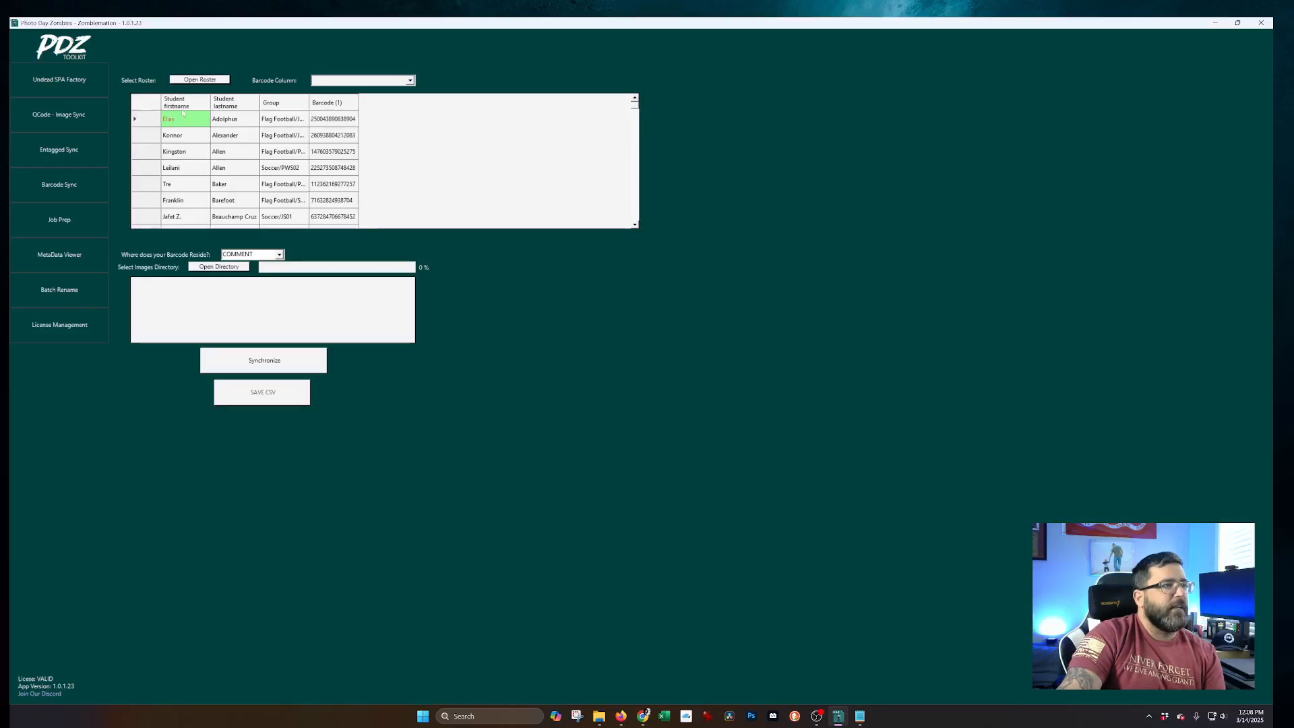
left_click(409, 81)
left_click(332, 113)
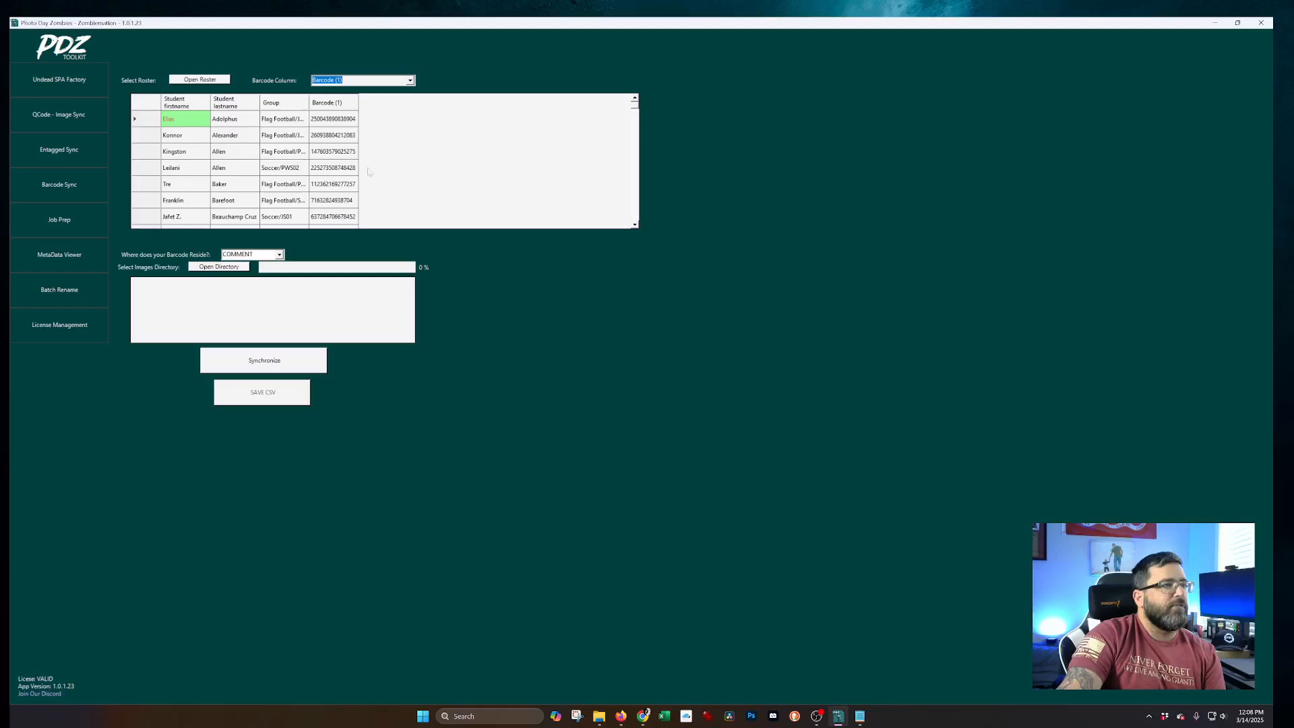
Step: Set the i9 demo's Extractions folder as the images directory and compare the first image's barcode with the roster entries
left_click(209, 268)
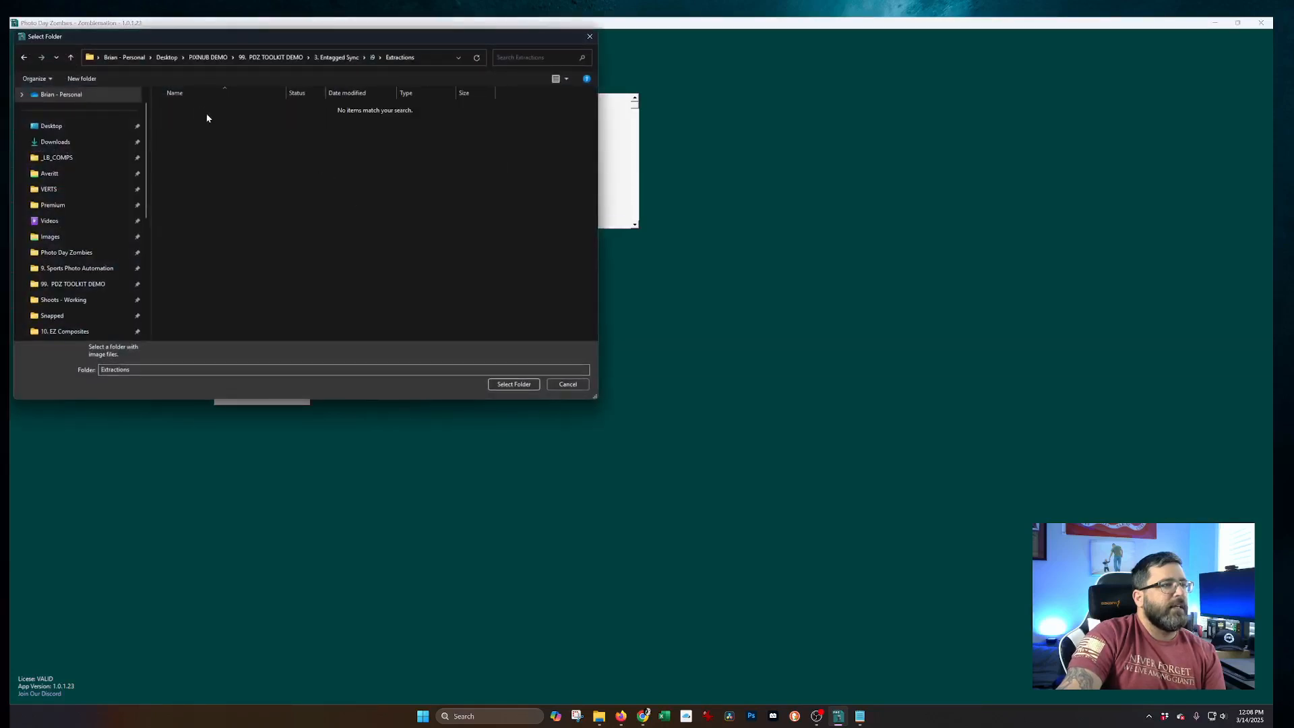
left_click(514, 384)
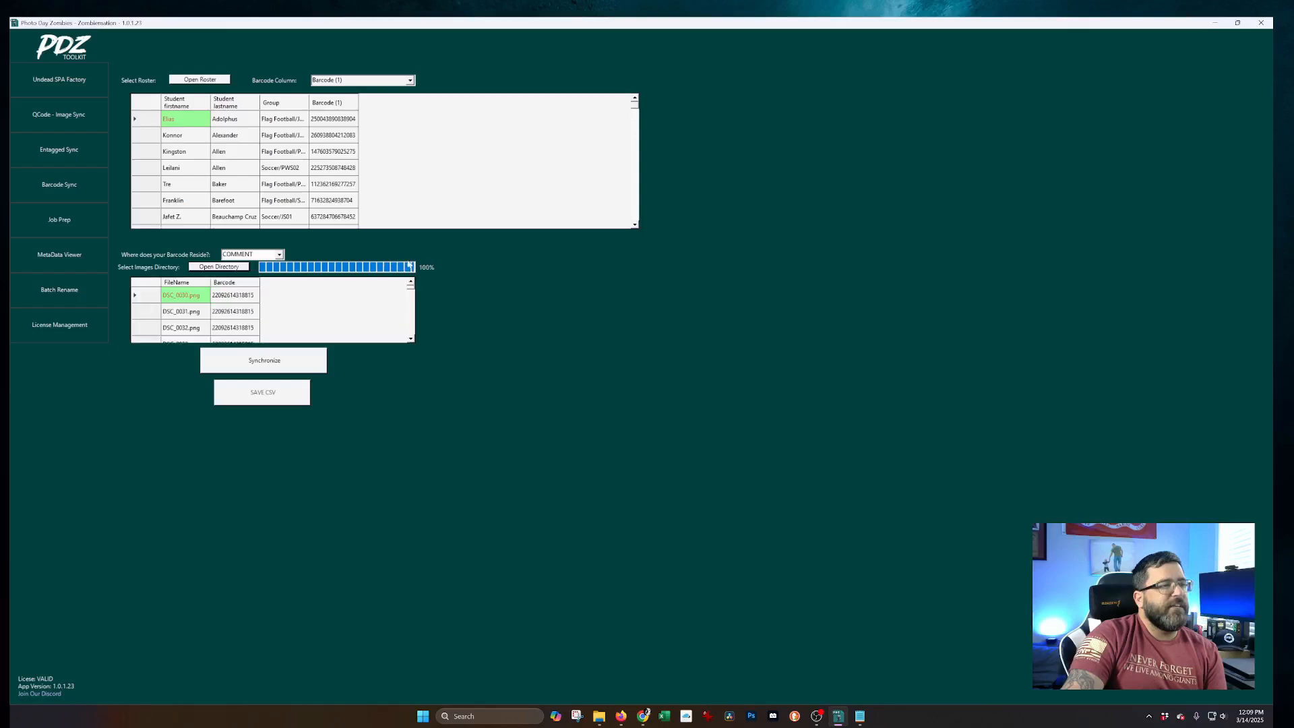
left_click(234, 301)
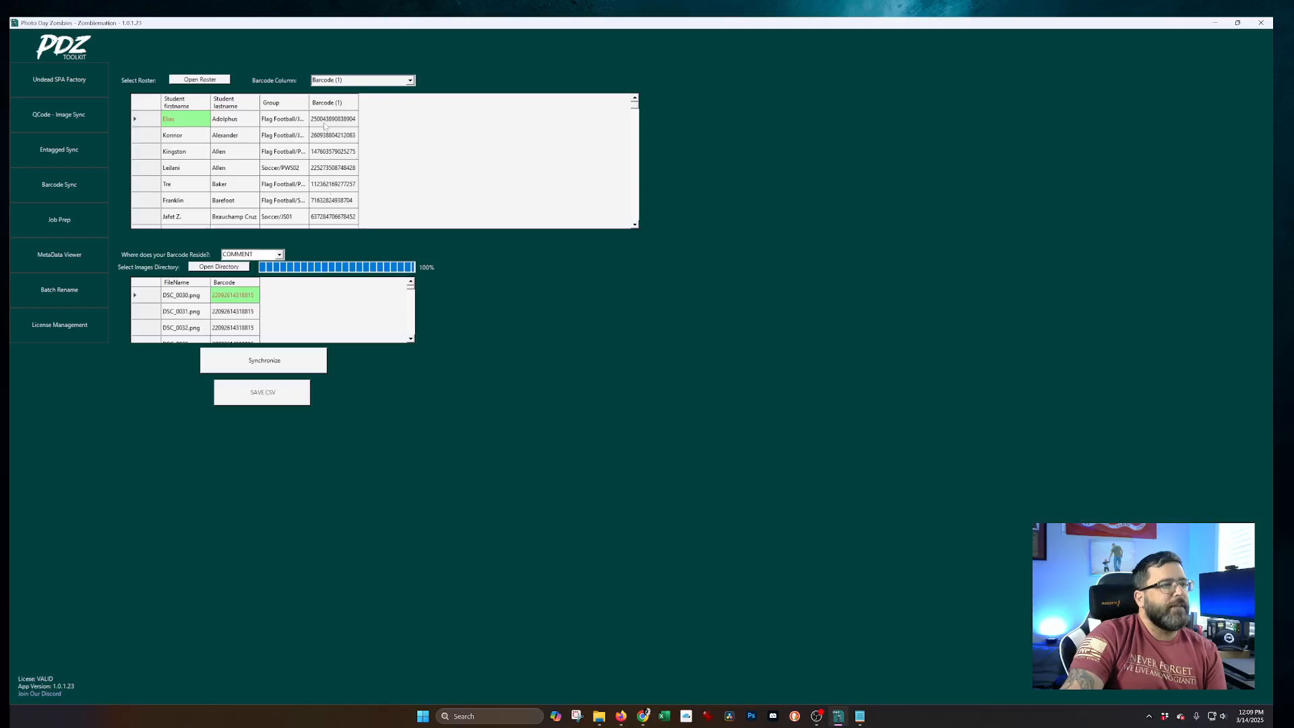
left_click(329, 152)
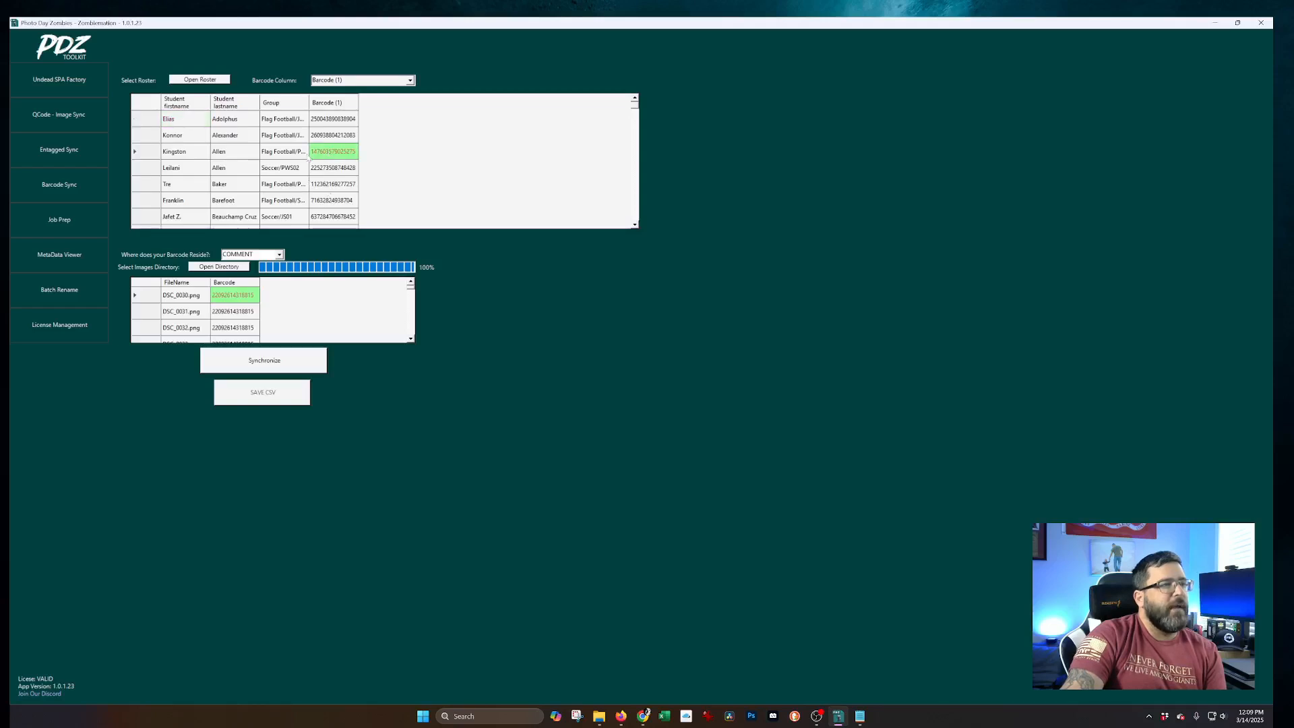
left_click(274, 156)
left_click_drag(274, 158, 190, 159)
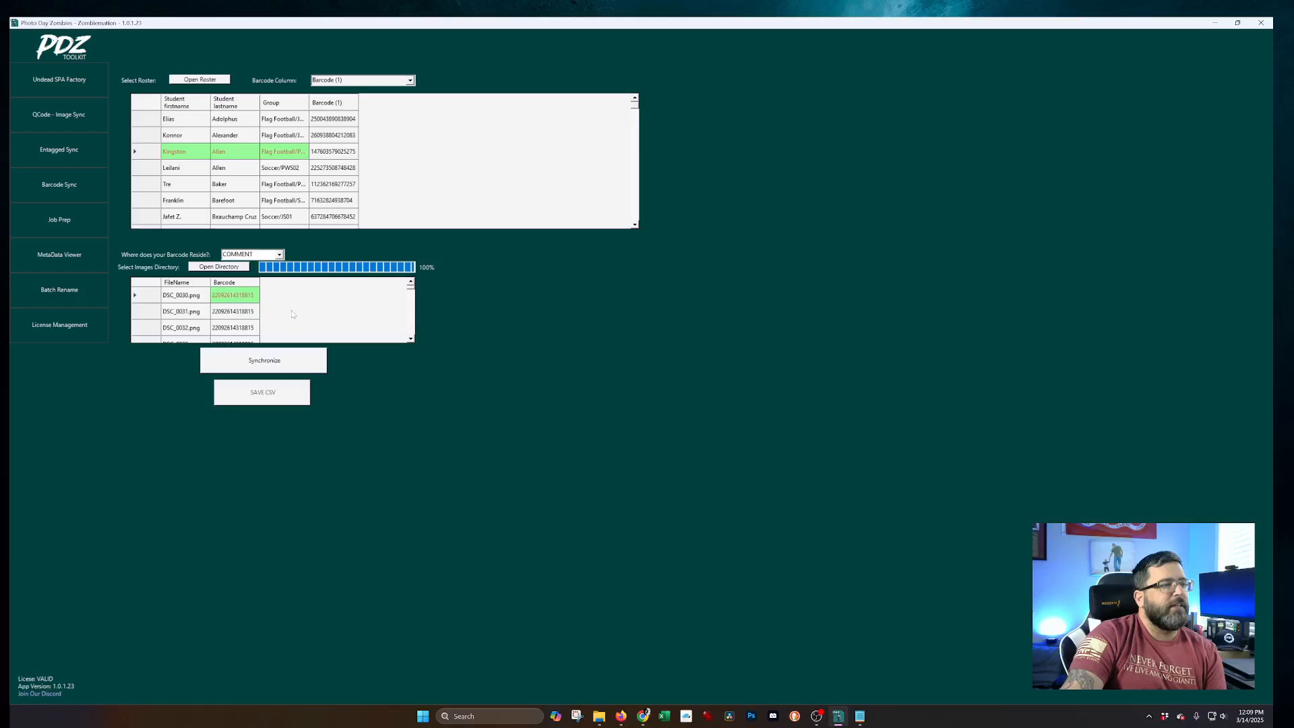
Step: Synchronize the image barcodes with the roster and check which photos are matched to the first players
left_click(273, 365)
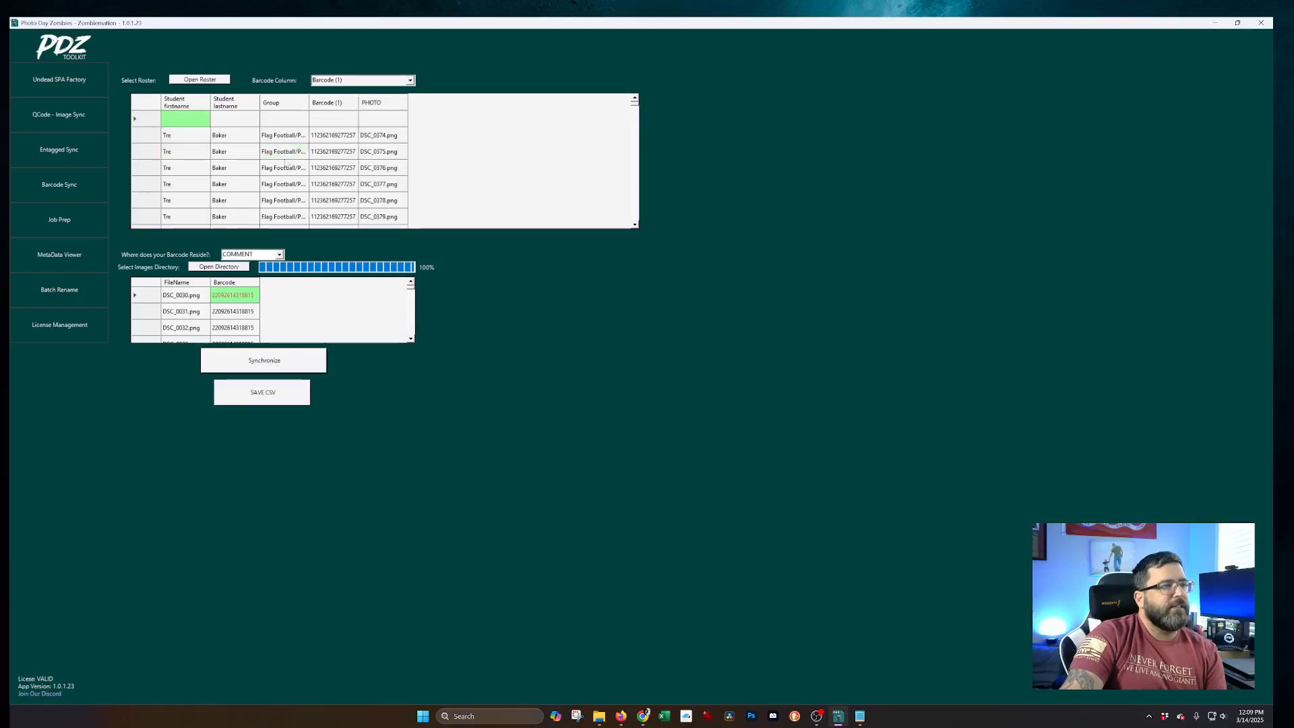
left_click(373, 139)
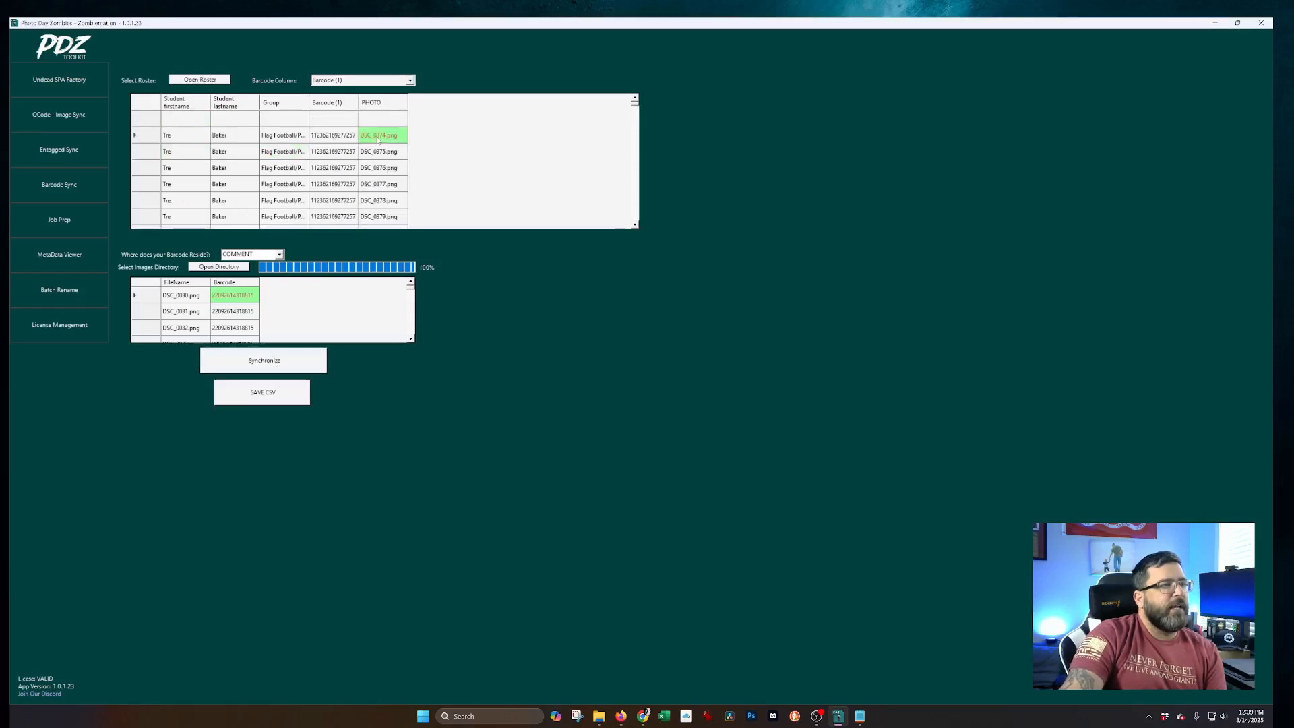
left_click_drag(341, 140, 234, 141)
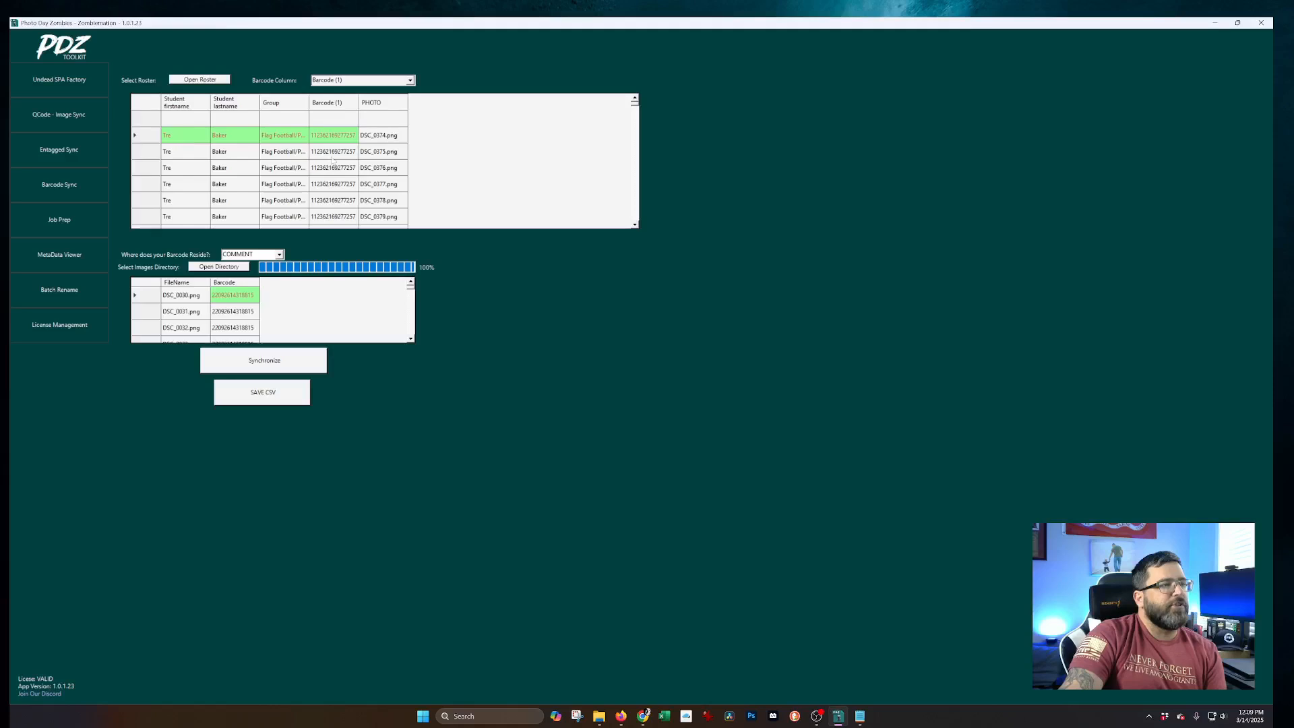
scroll(337, 164, "down", 1)
left_click_drag(381, 184, 202, 187)
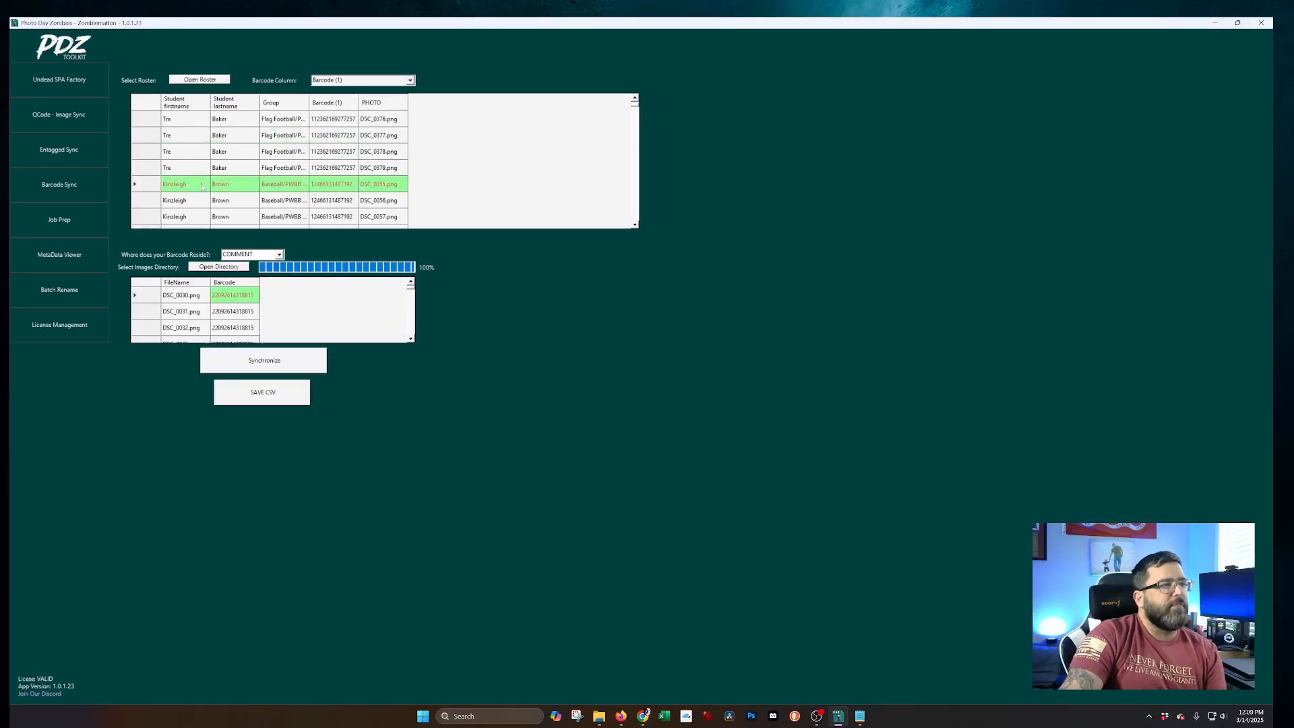
scroll(300, 195, "down", 1)
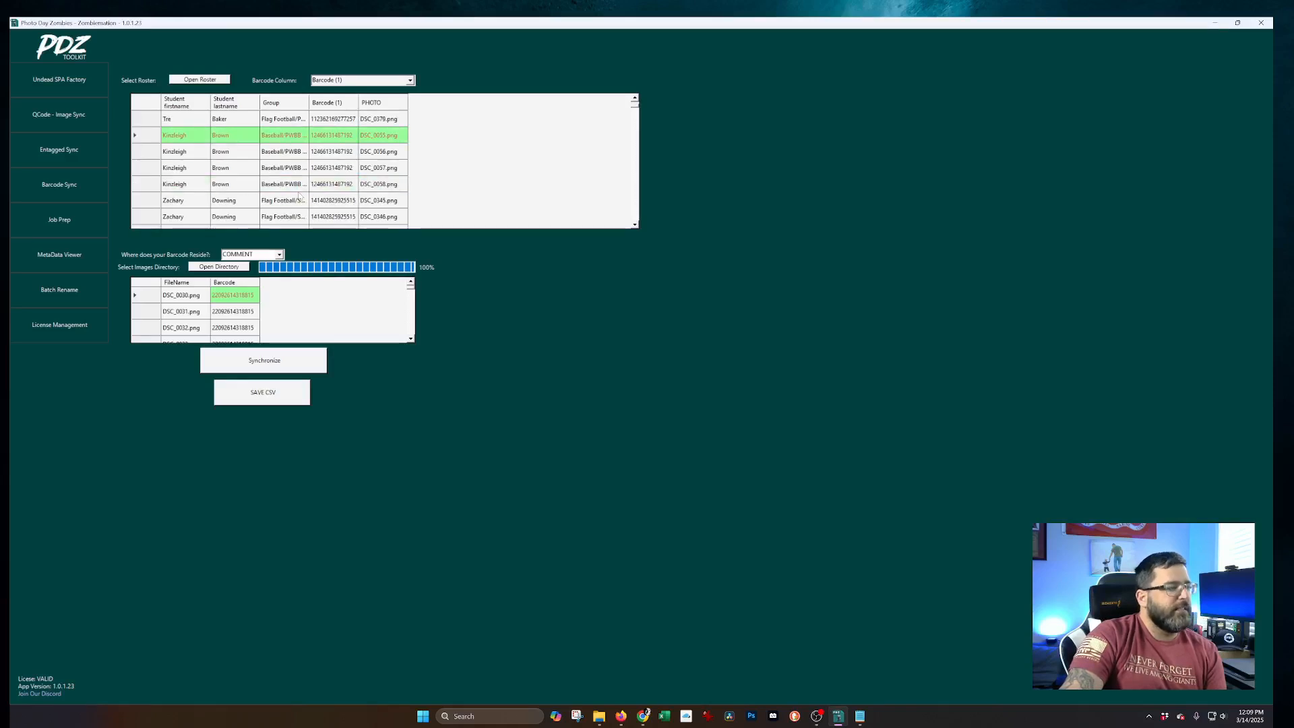
scroll(300, 195, "down", 1)
scroll(377, 179, "down", 1)
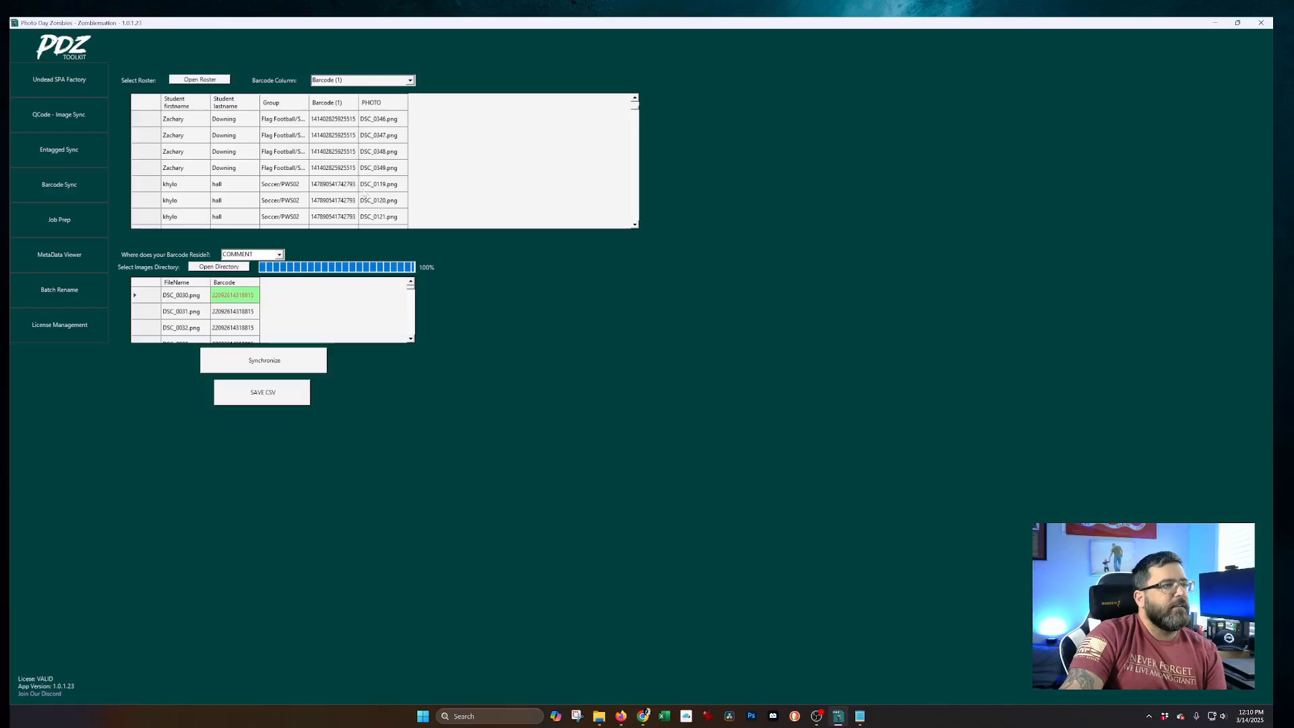
left_click_drag(371, 186, 189, 185)
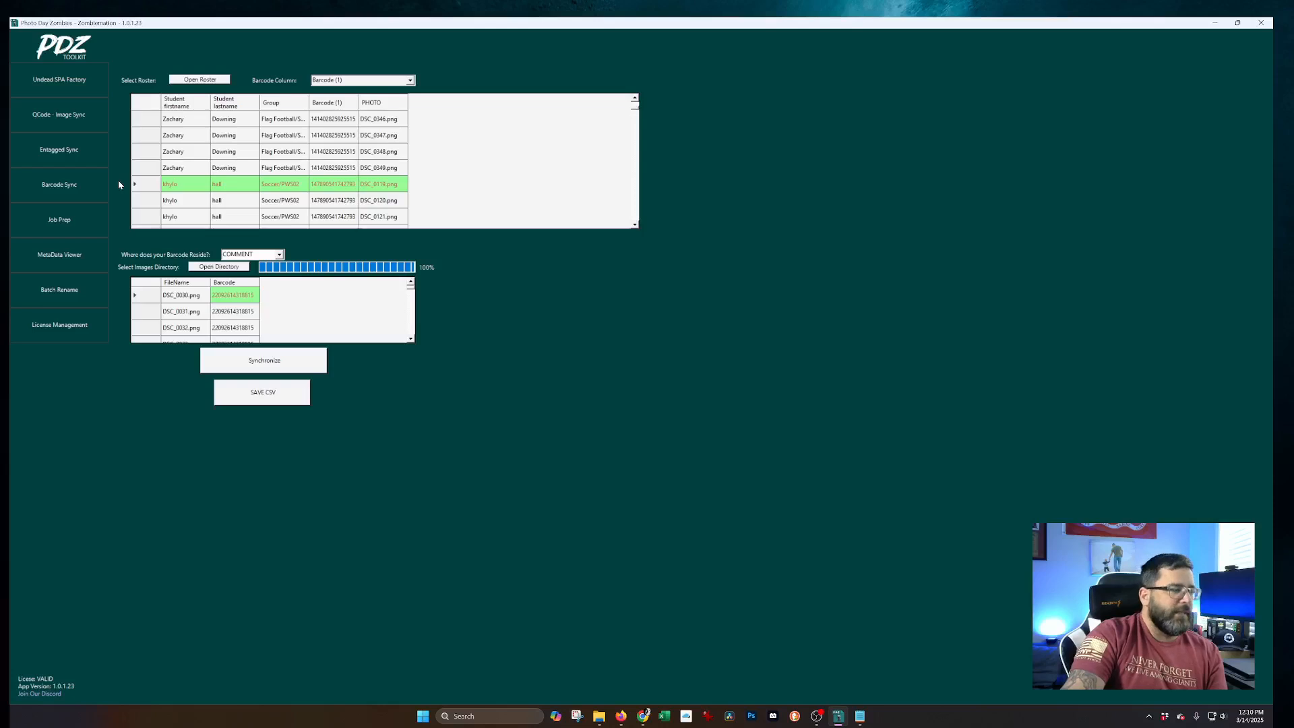
Step: Open the Job Prep tool and load an example sync.csv from the 5. Job Prep folder as the job CSV
left_click(58, 223)
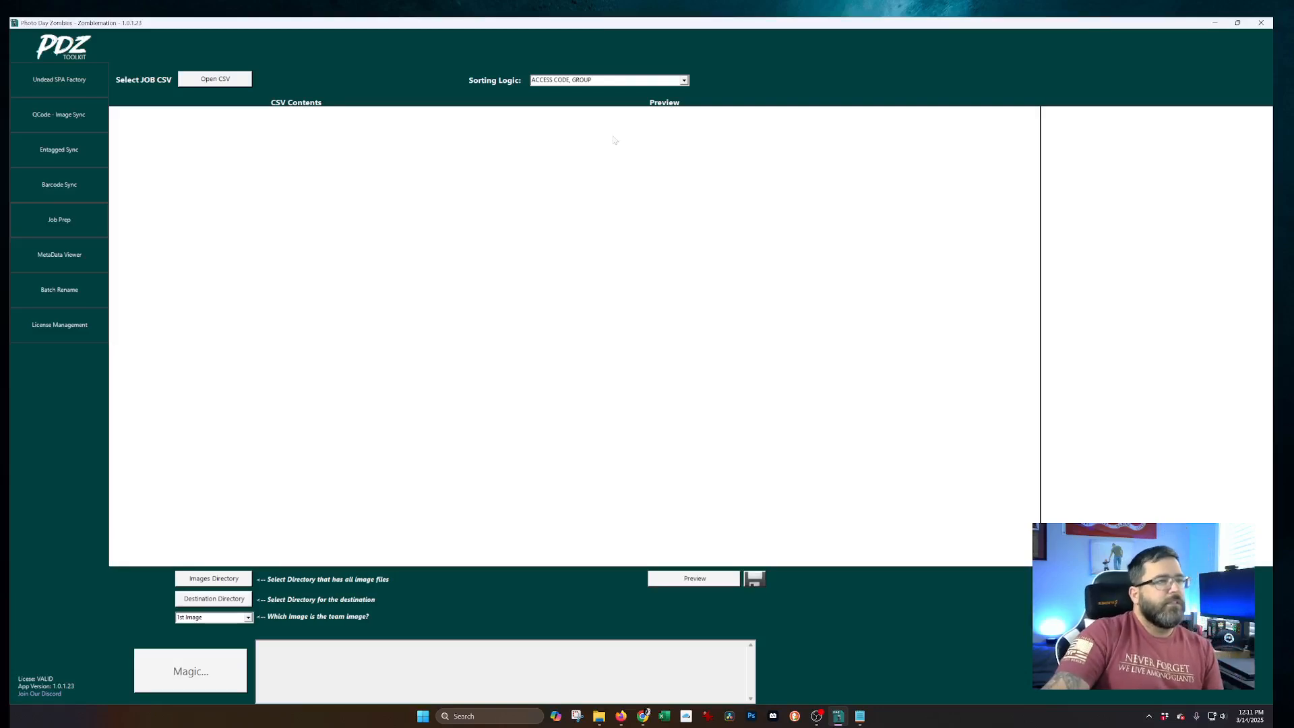
left_click(244, 78)
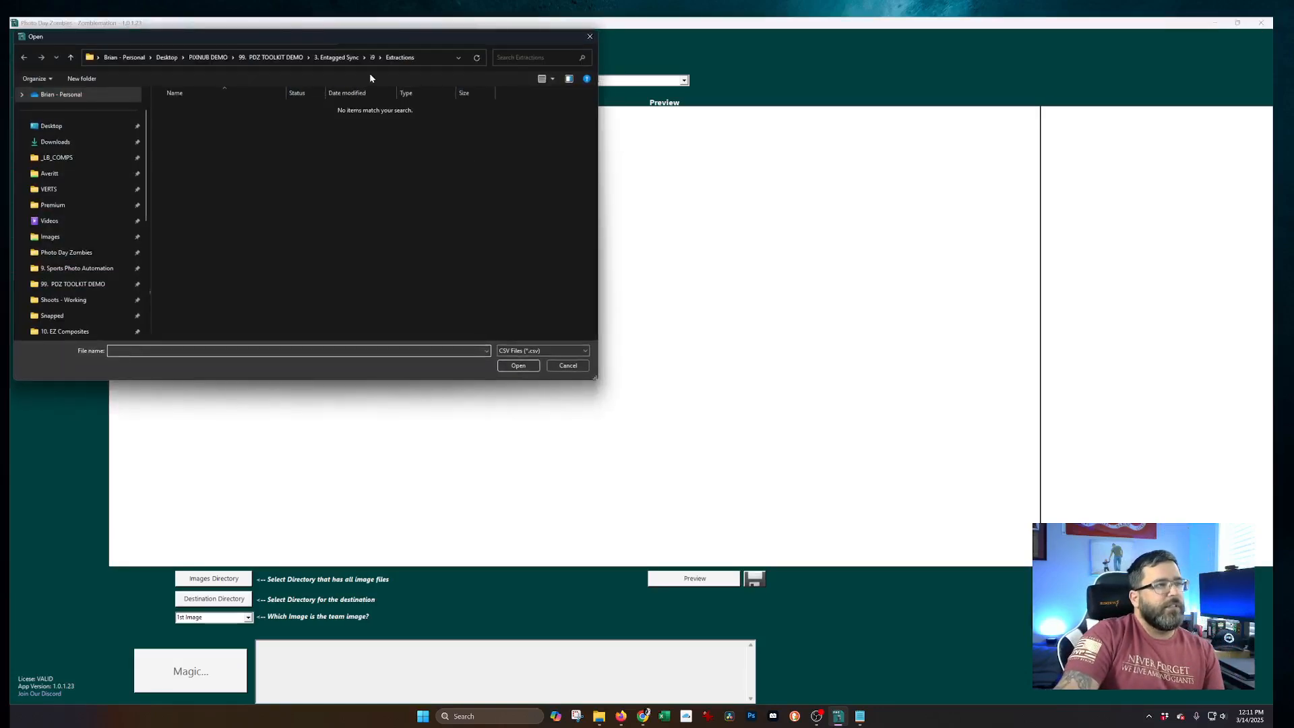
left_click(278, 57)
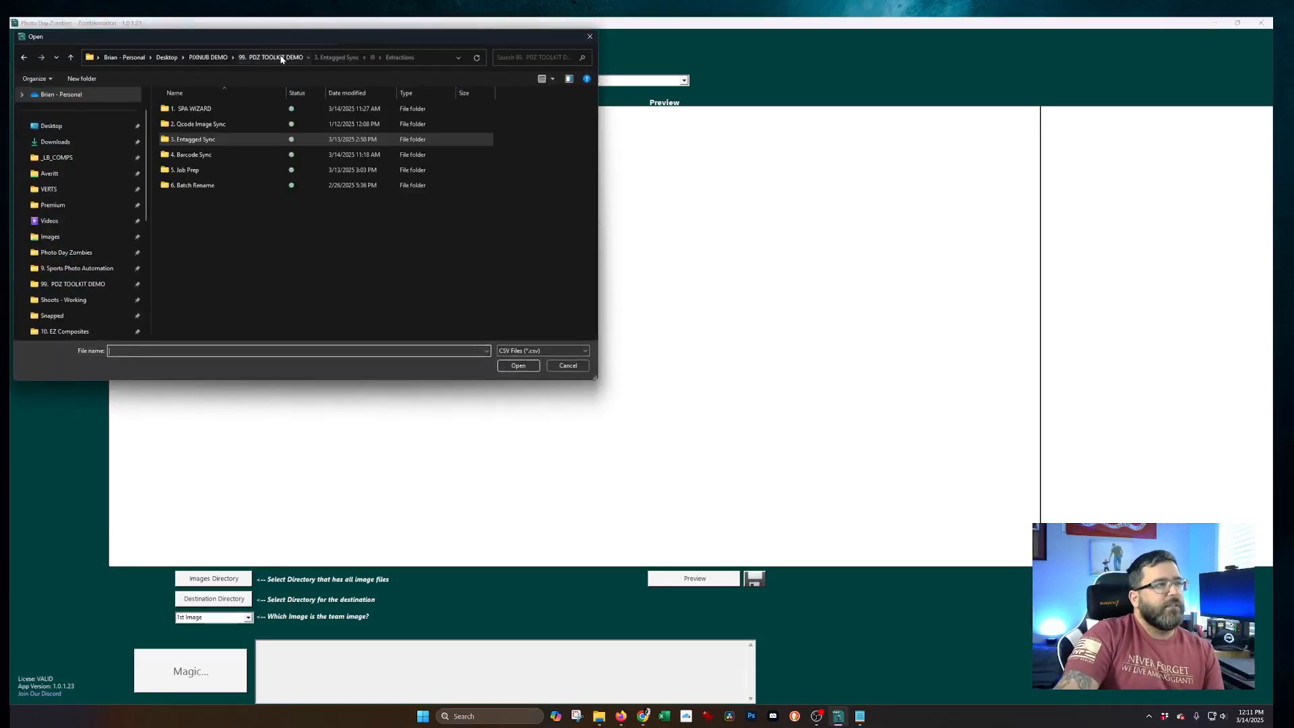
double_click(226, 169)
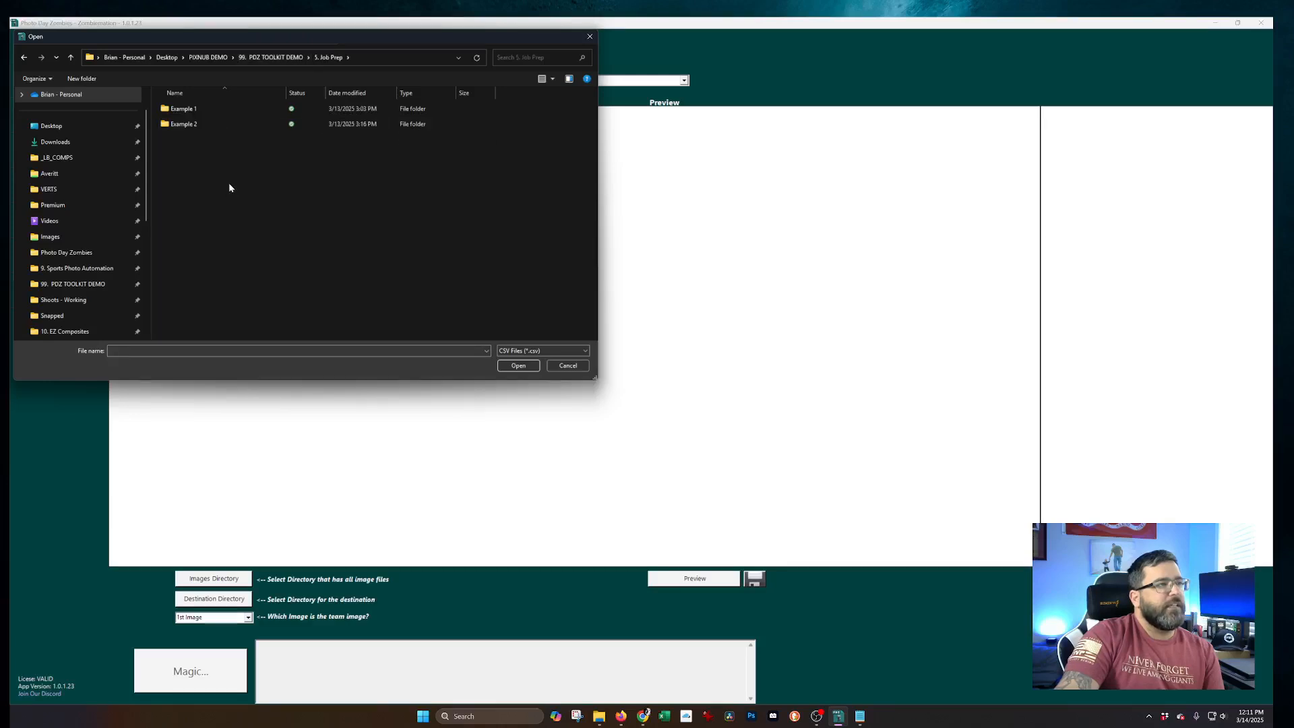
double_click(202, 108)
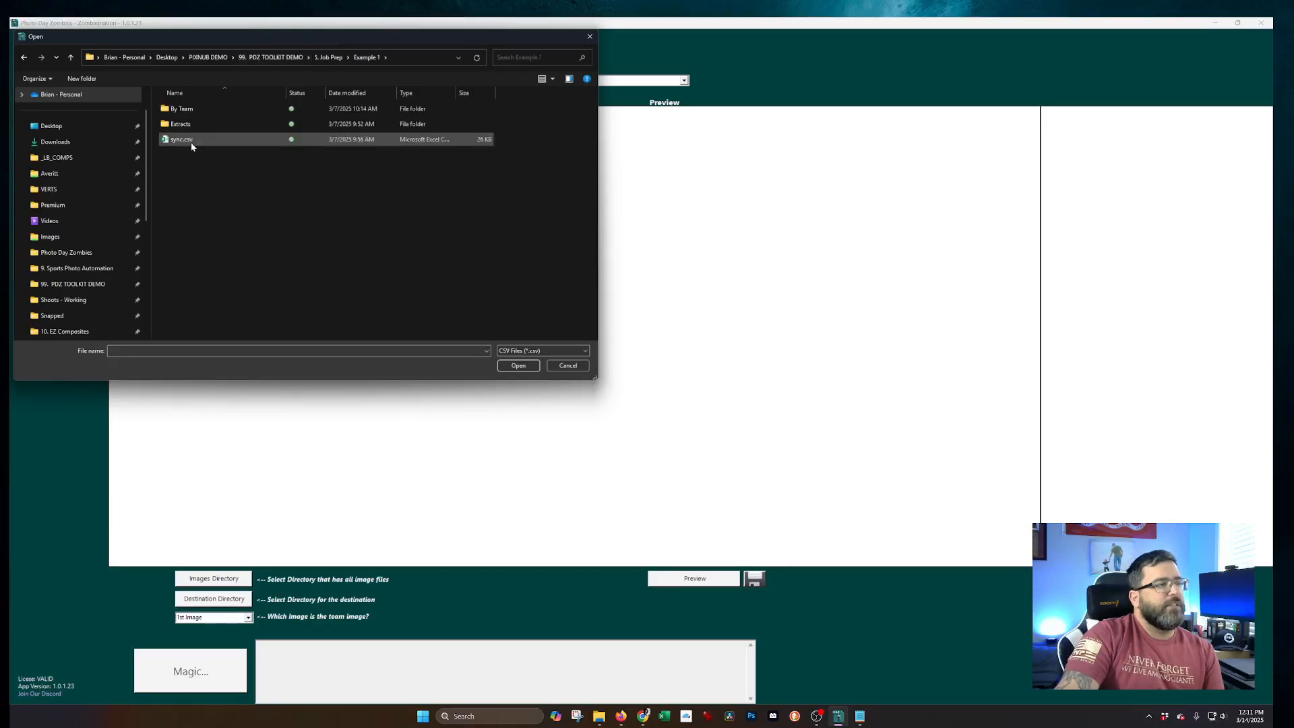
key("alt+Left")
double_click(211, 125)
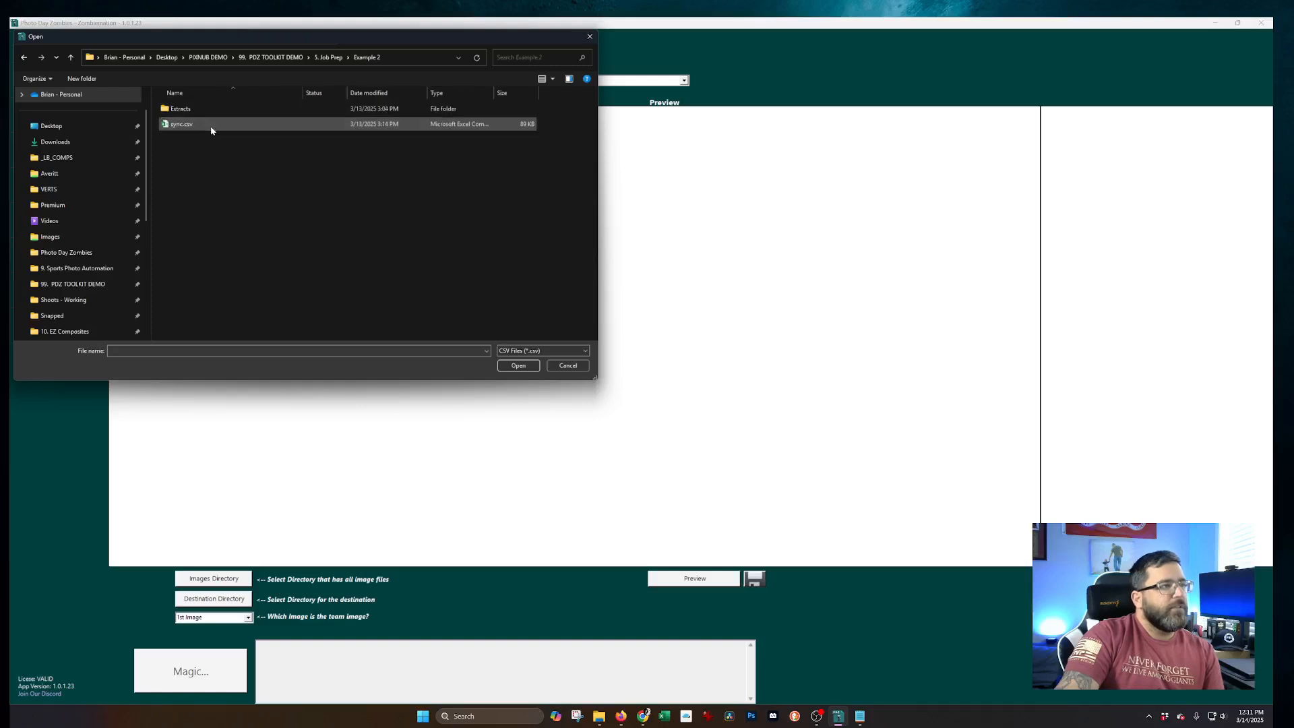
key("alt+Left")
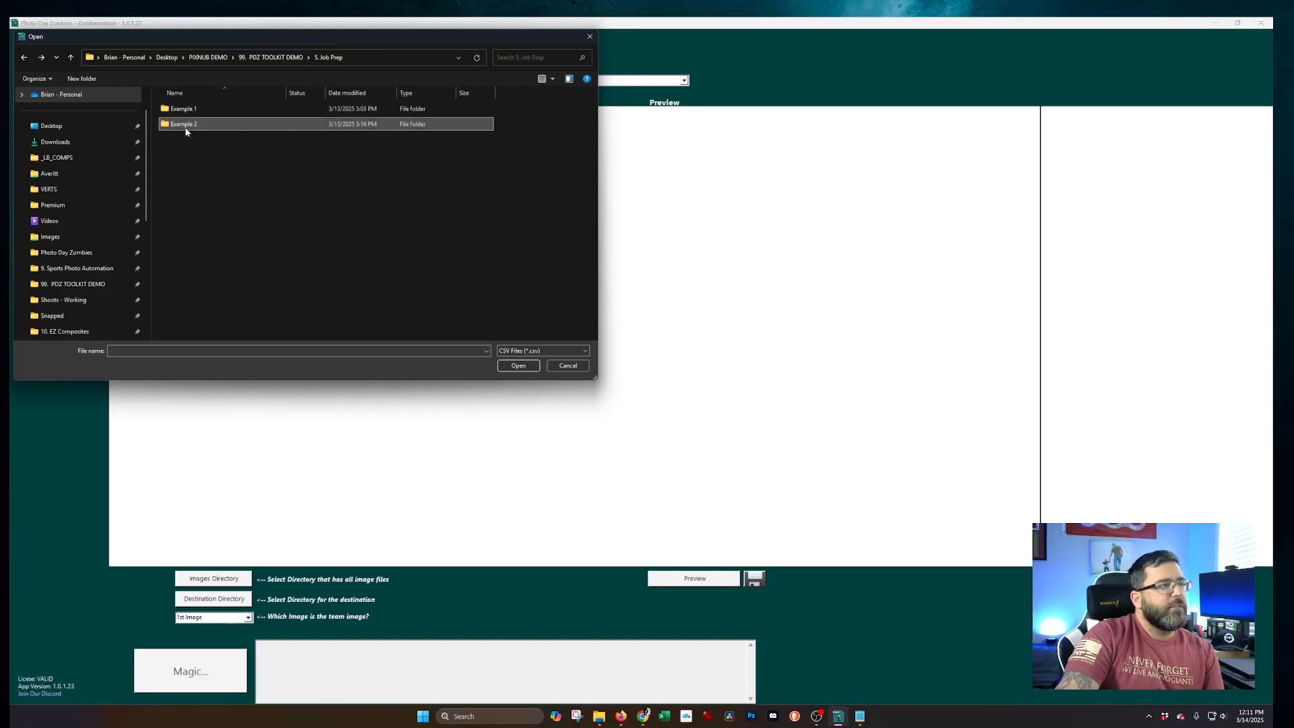
double_click(203, 123)
double_click(192, 139)
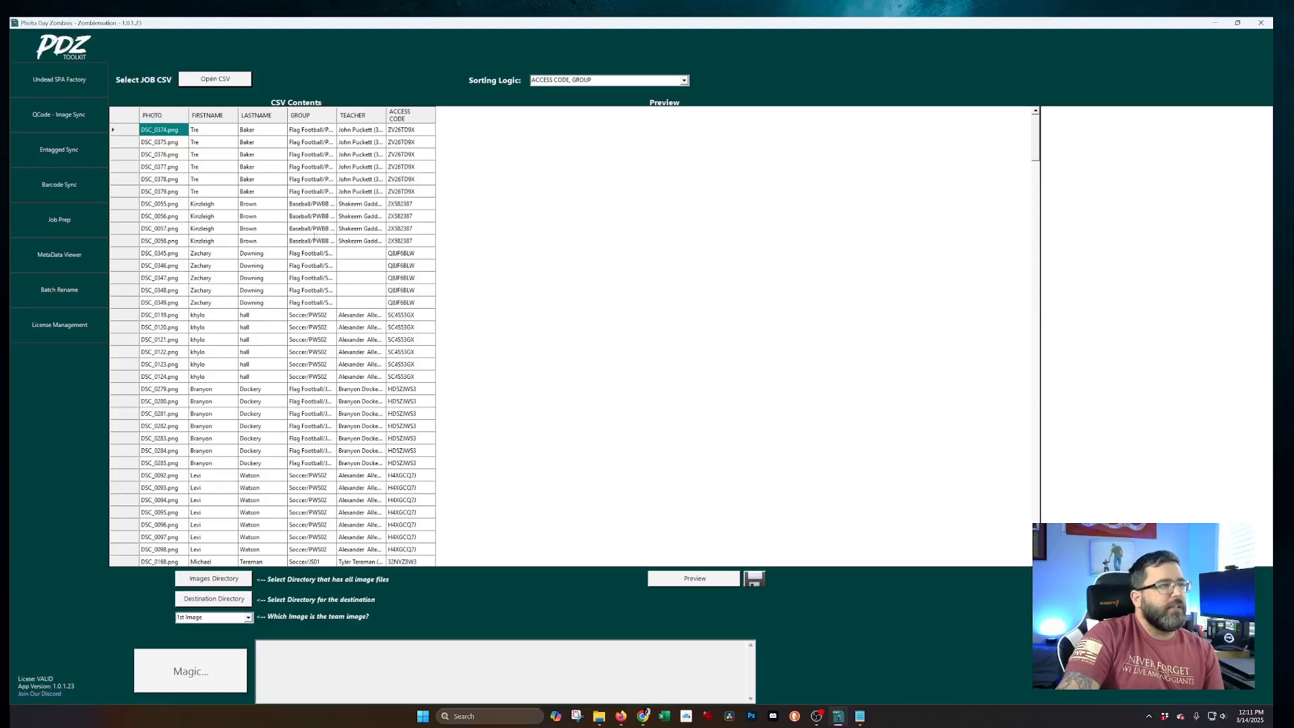
Step: Switch to File Explorer and move its window clear of the Job Prep tables
left_click(599, 716)
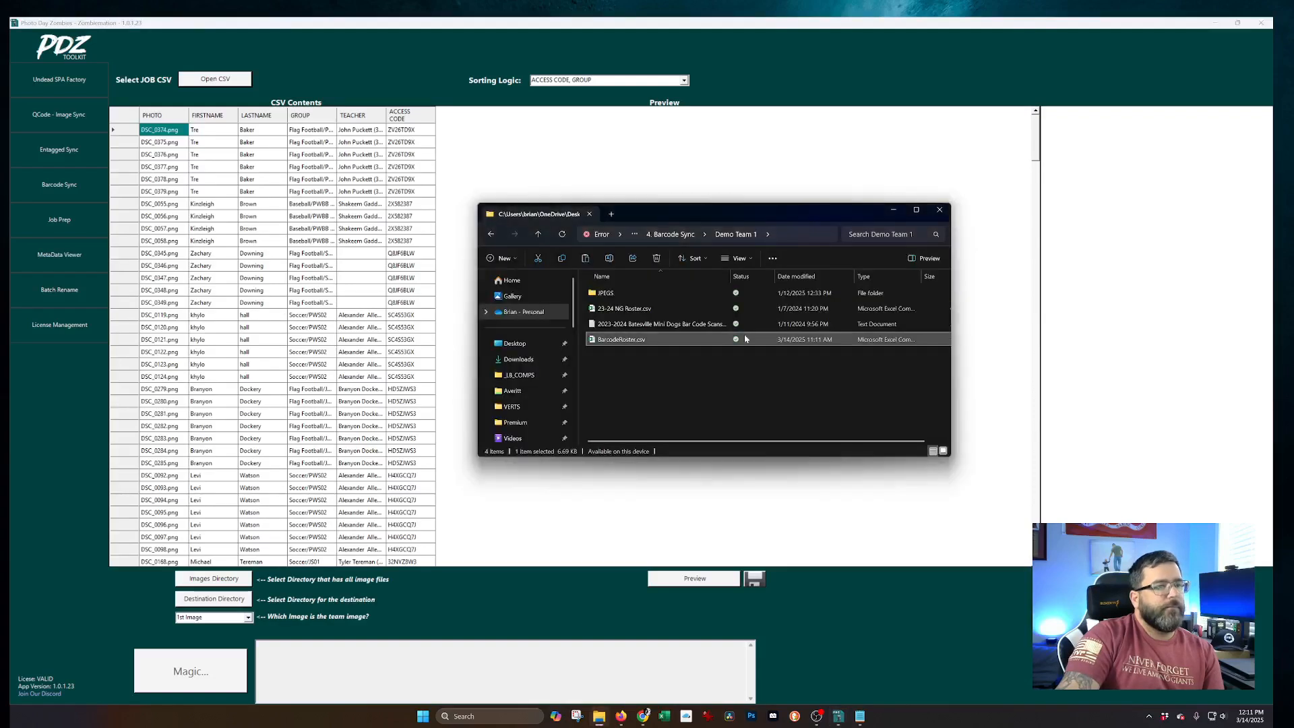
left_click_drag(780, 219, 0, 180)
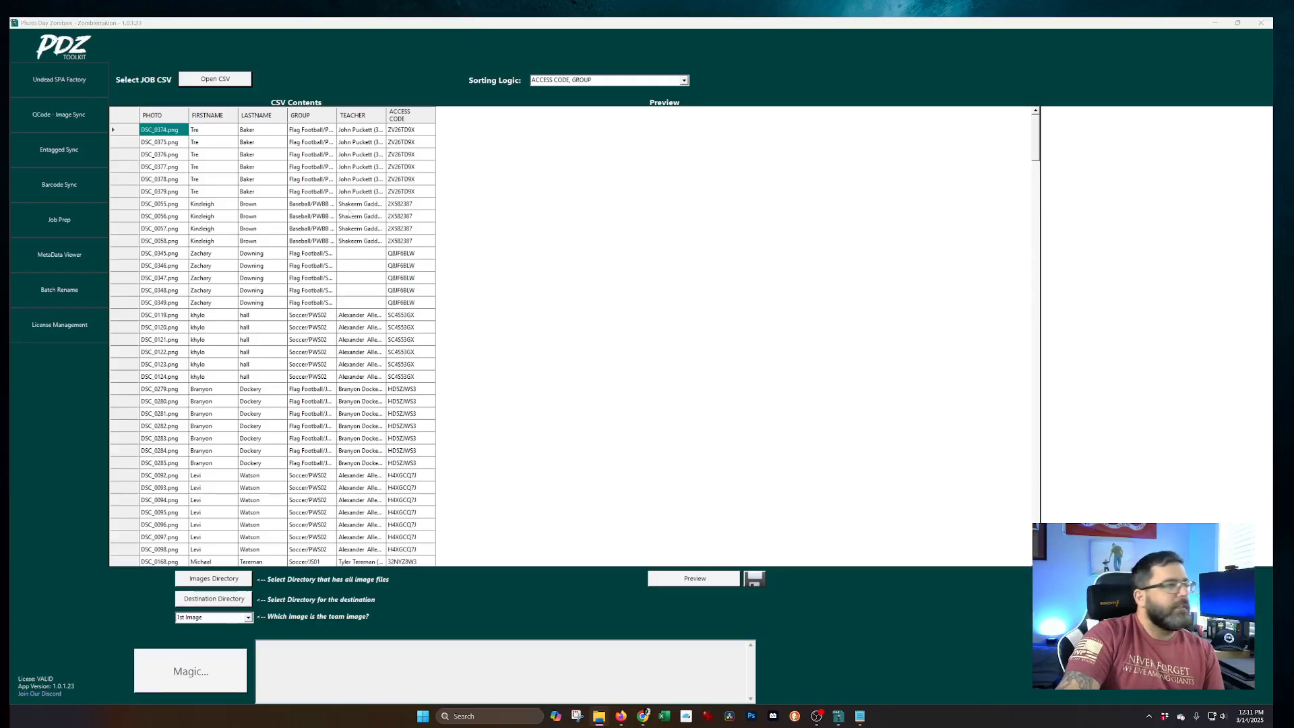
left_click_drag(11, 139, 10, 185)
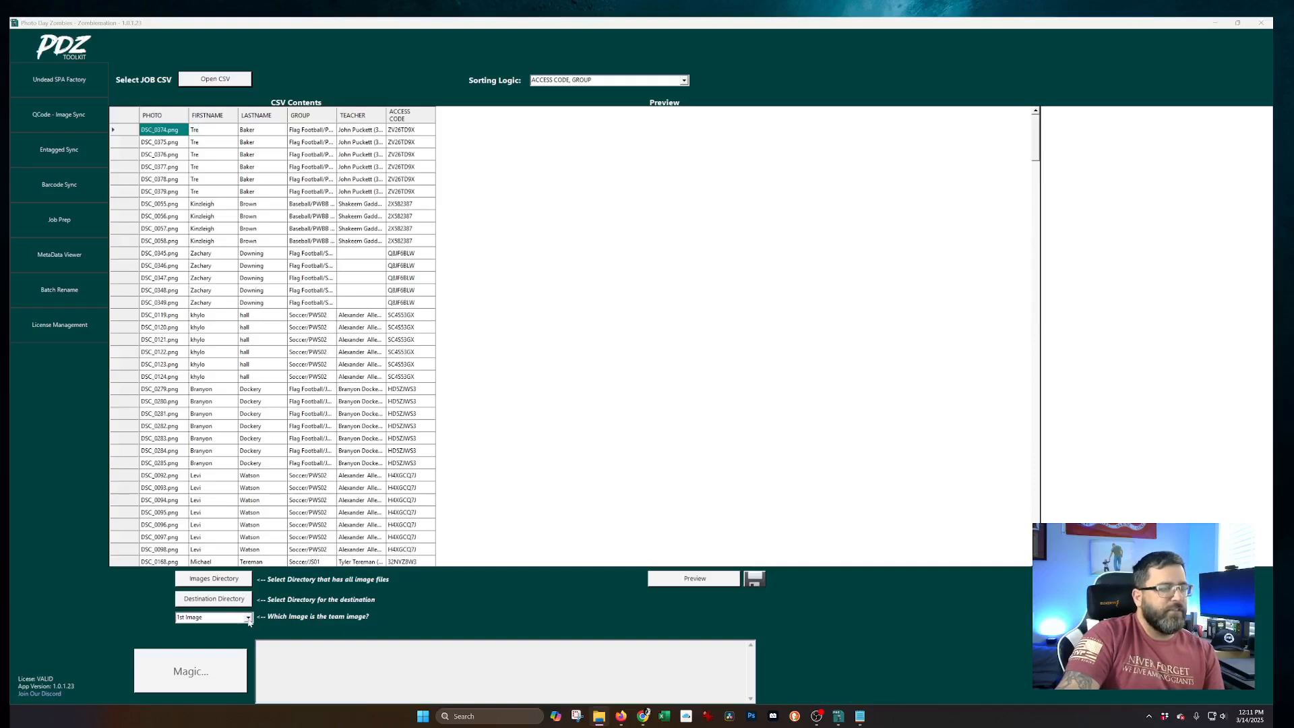
Step: Generate the photo preview using ACCESS CODE, GROUP sorting logic, sort it by GROUP, and examine the Baseball entries
left_click(688, 581)
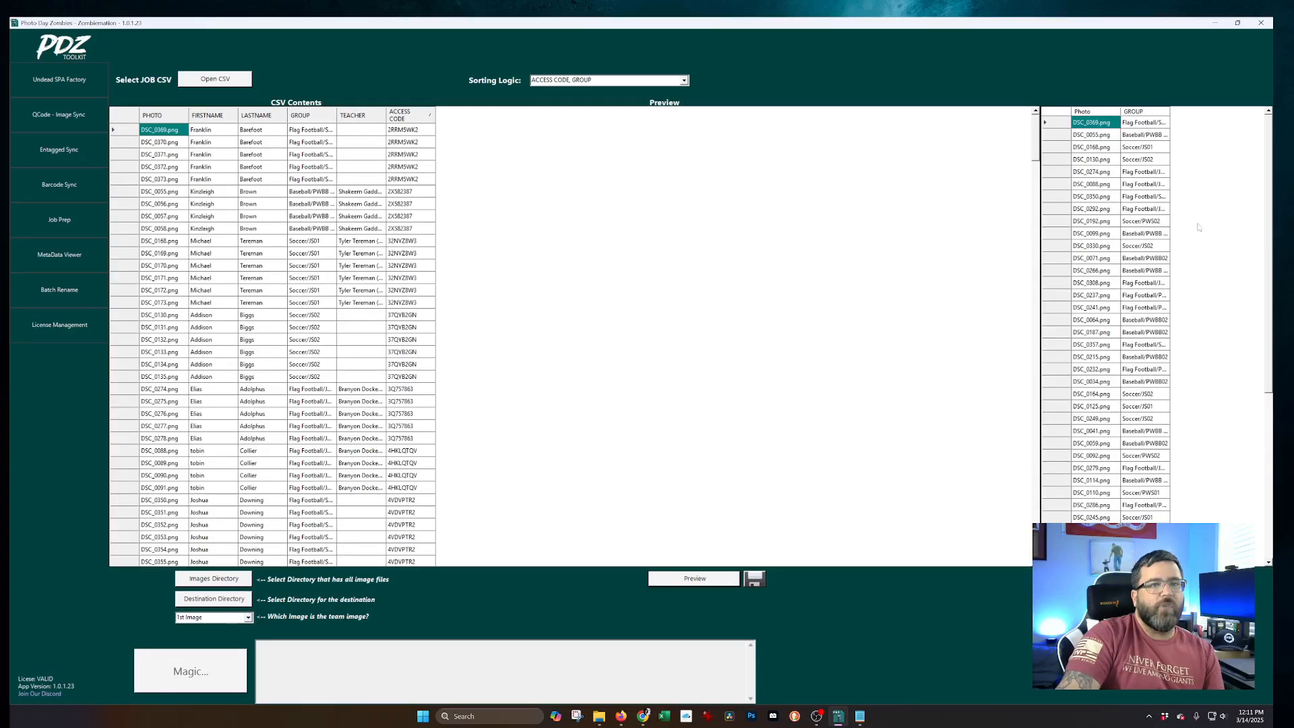
left_click(1145, 113)
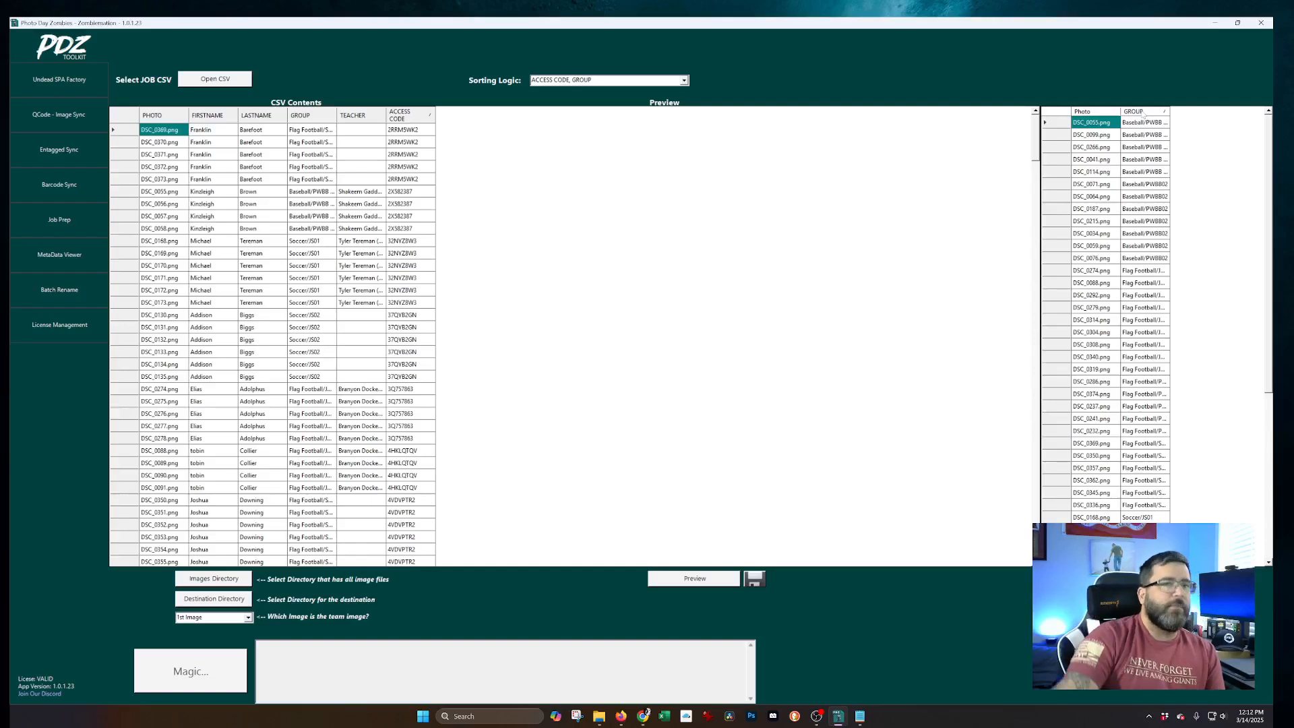
left_click(1104, 126)
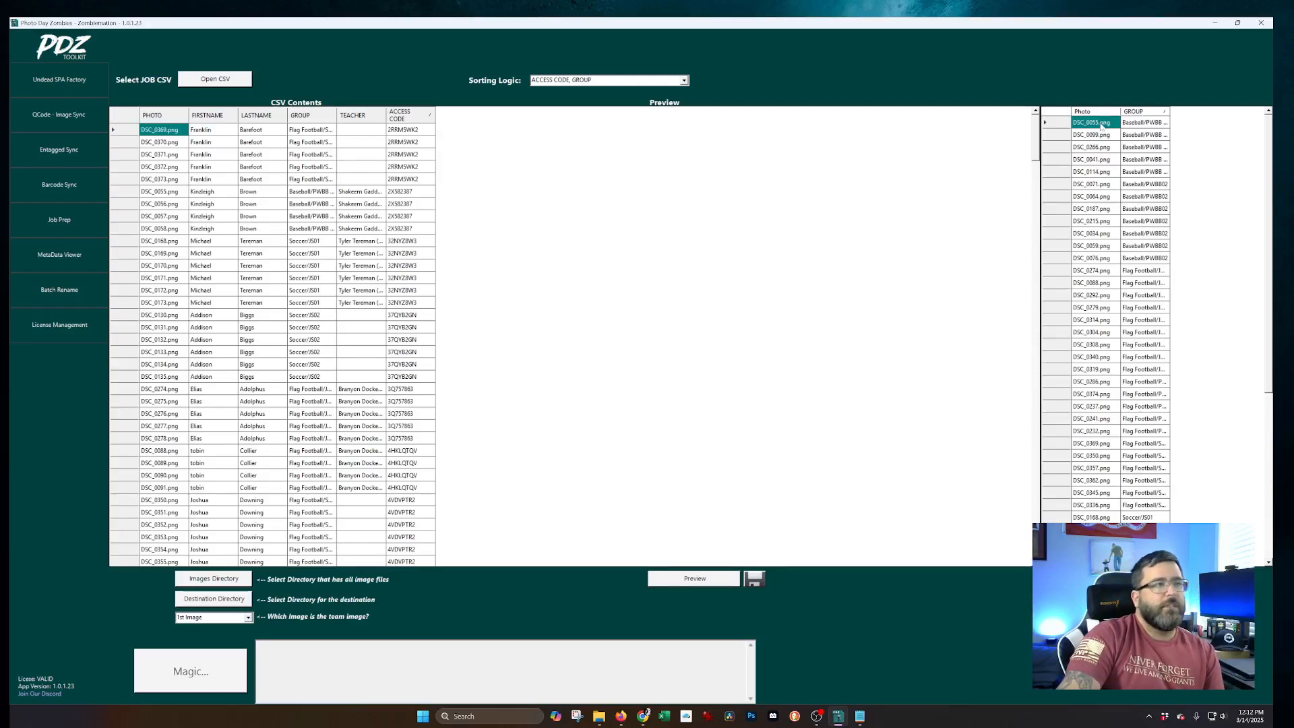
key("Tab")
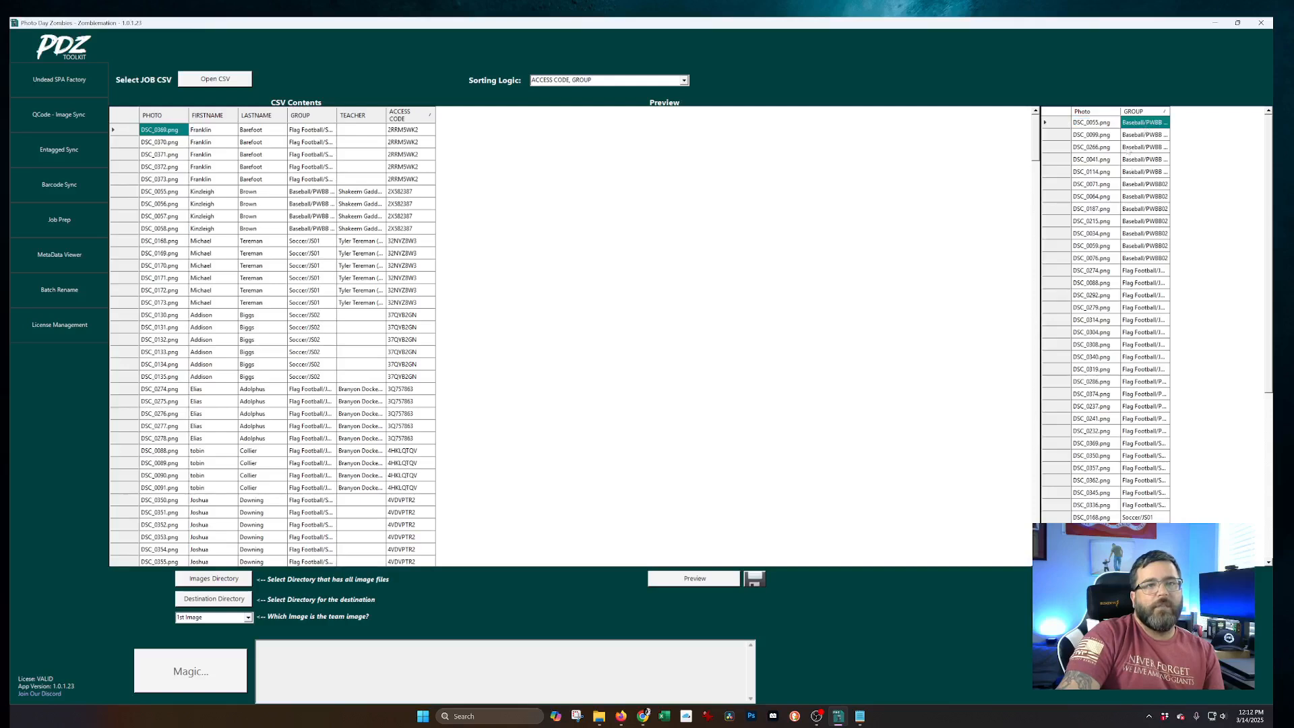
left_click_drag(1091, 123, 1092, 260)
left_click(1144, 221)
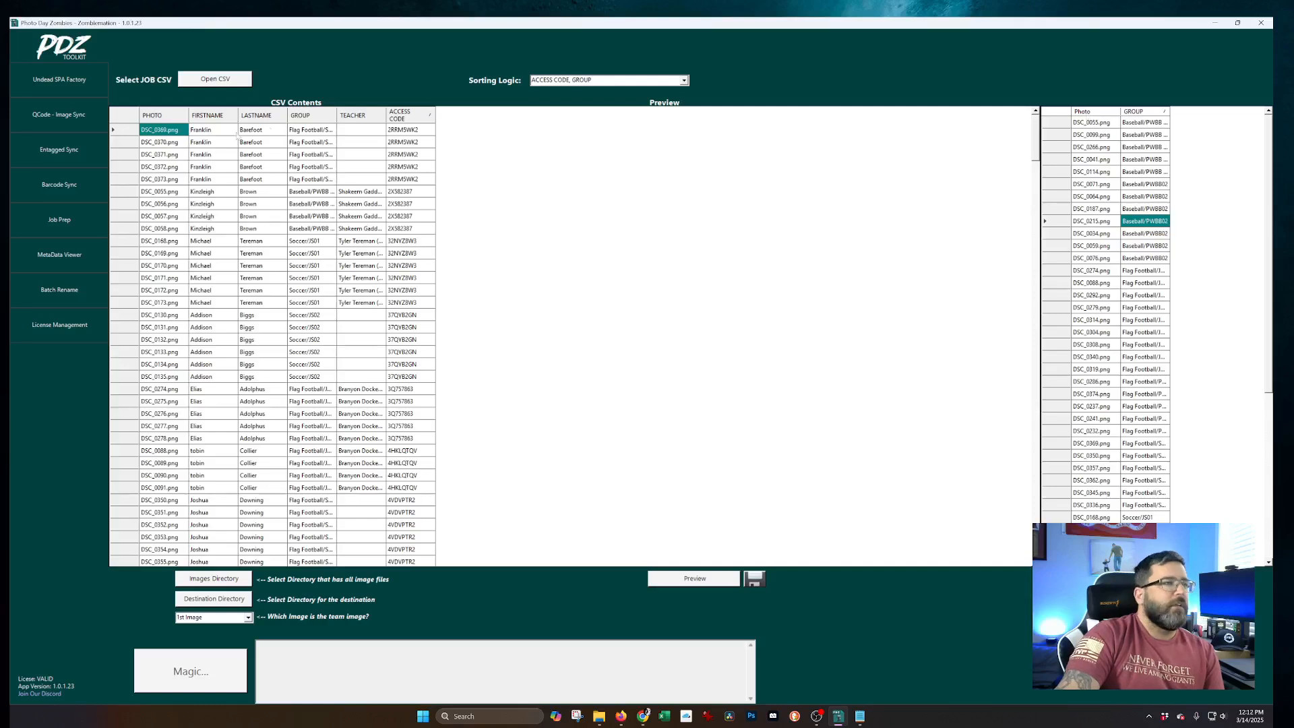
Step: Sort the CSV contents by GROUP and compare the previewed DSC_0055.png with its matching player row
left_click(322, 116)
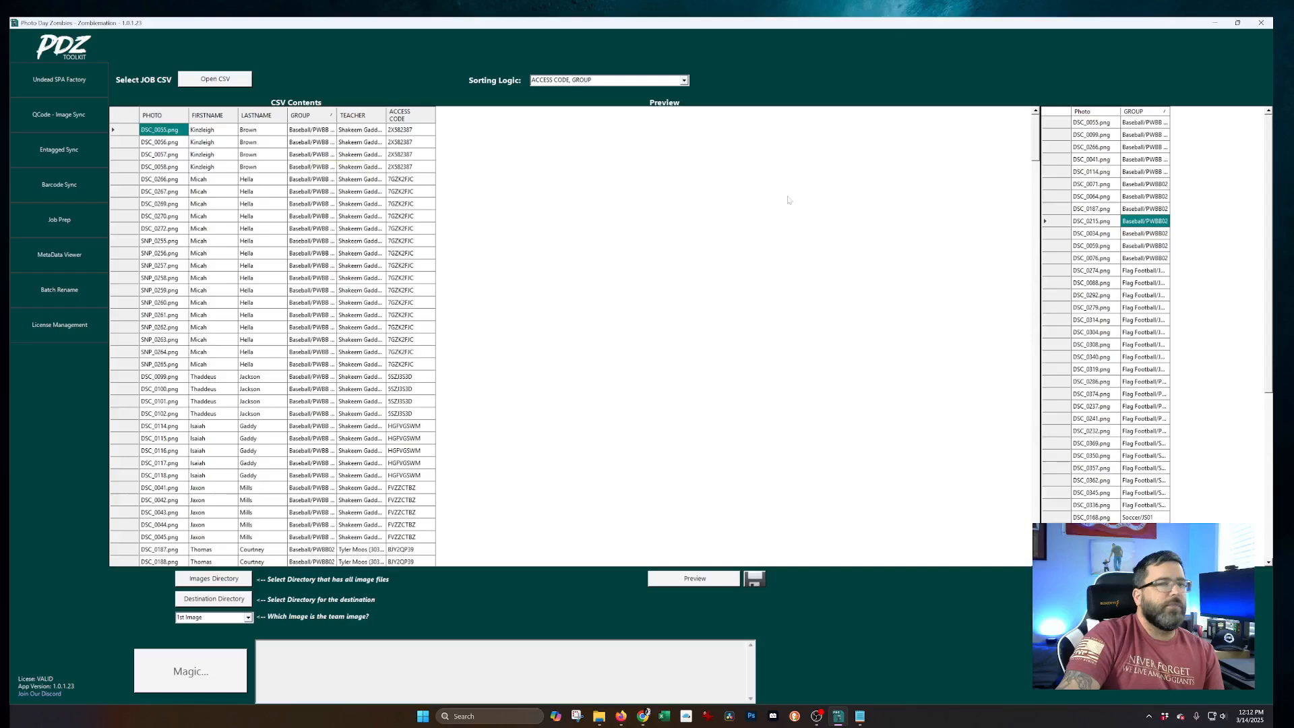
left_click(1098, 123)
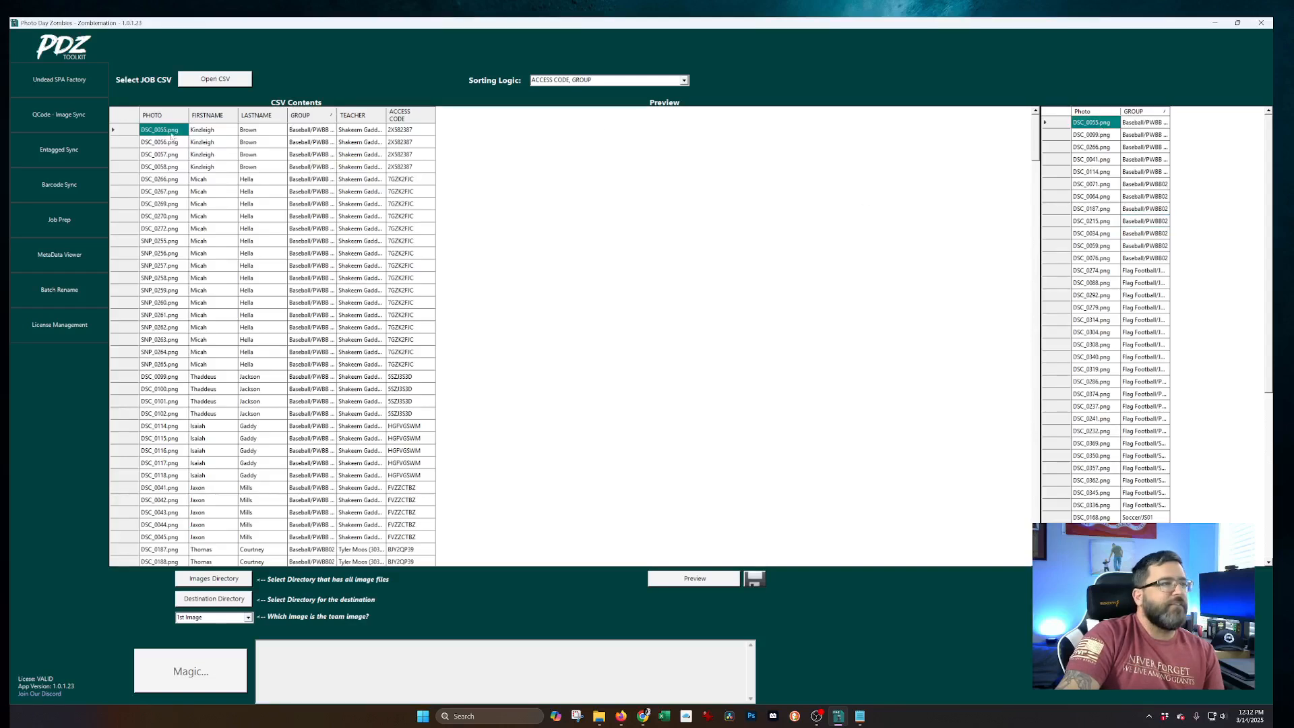
left_click_drag(201, 130, 396, 130)
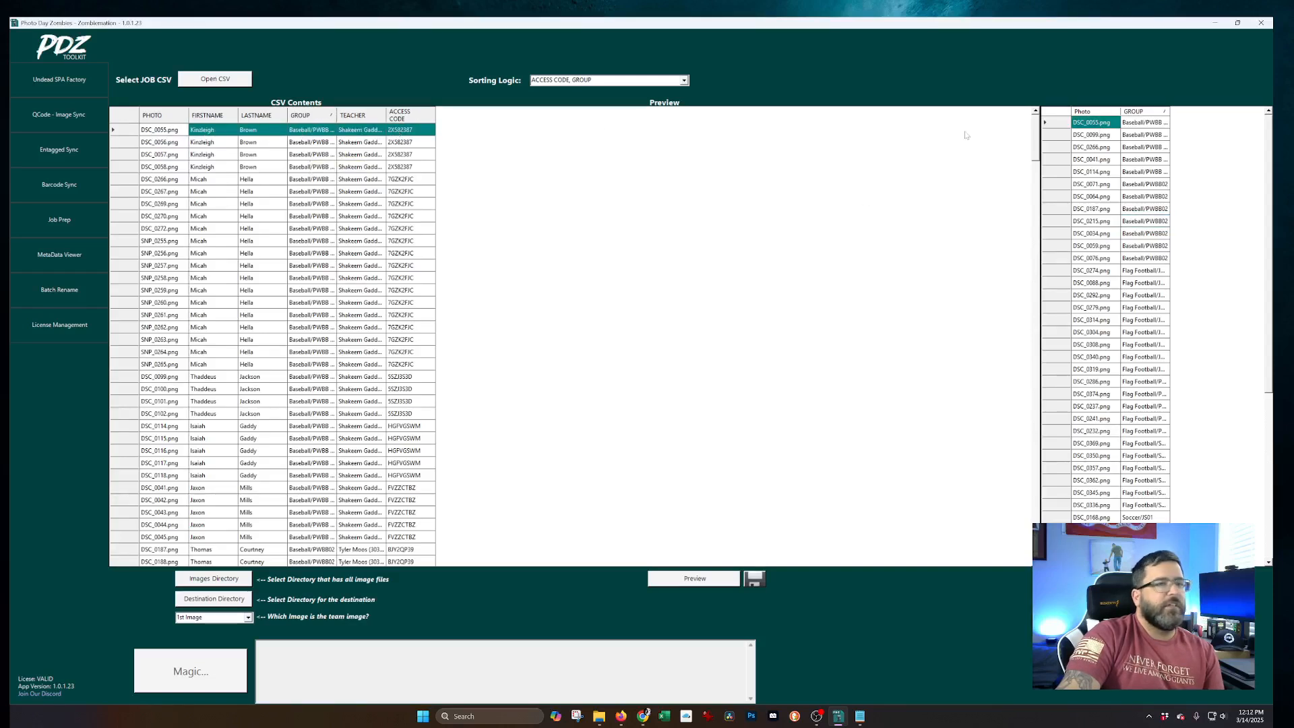
Step: Compare the previewed baseball team photos DSC_0099.png, DSC_0266.png and DSC_0114.png with each player's first row in the CSV contents
left_click(1095, 135)
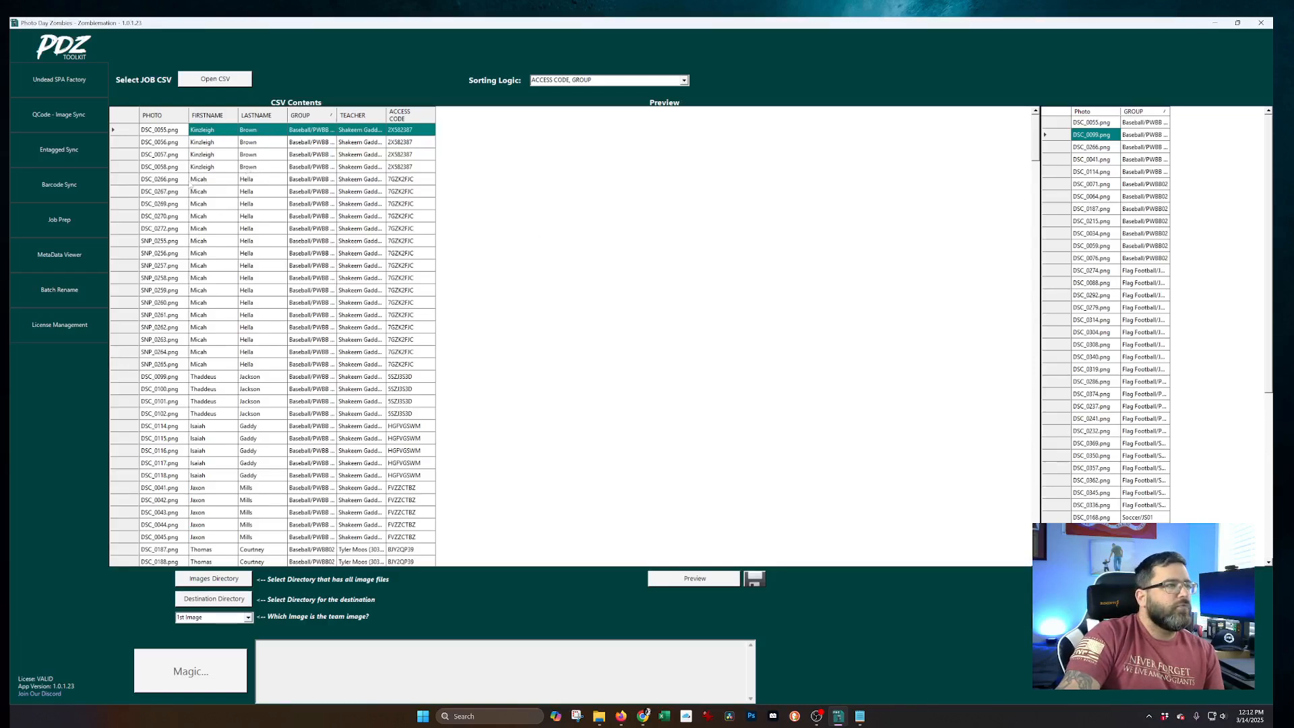
scroll(245, 291, "down", 1)
scroll(248, 297, "up", 4)
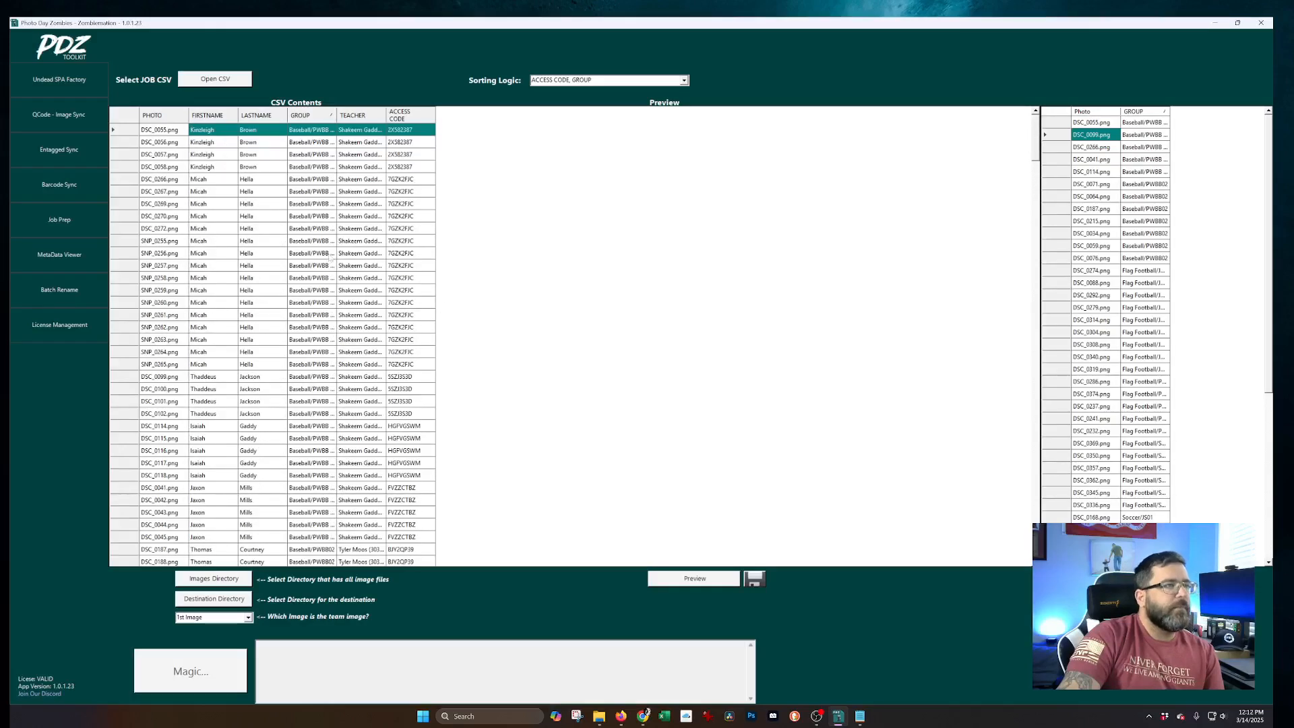
left_click(1160, 147)
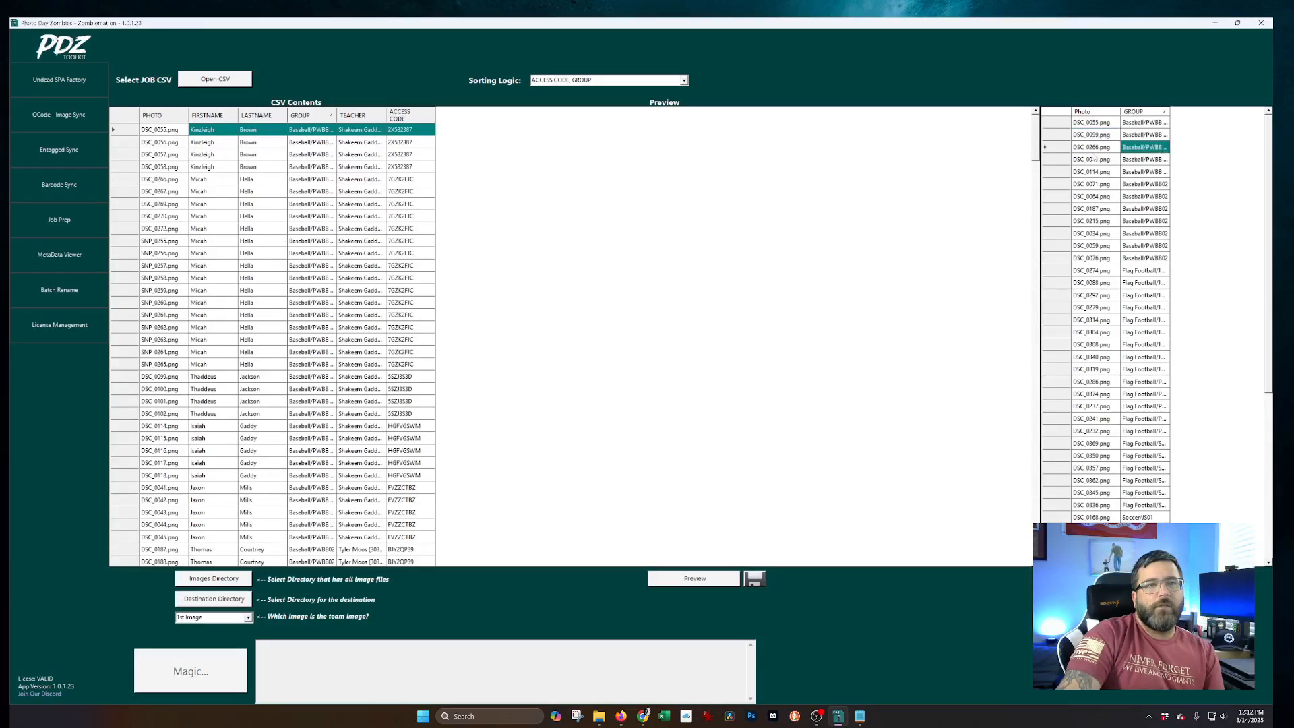
left_click(1101, 148)
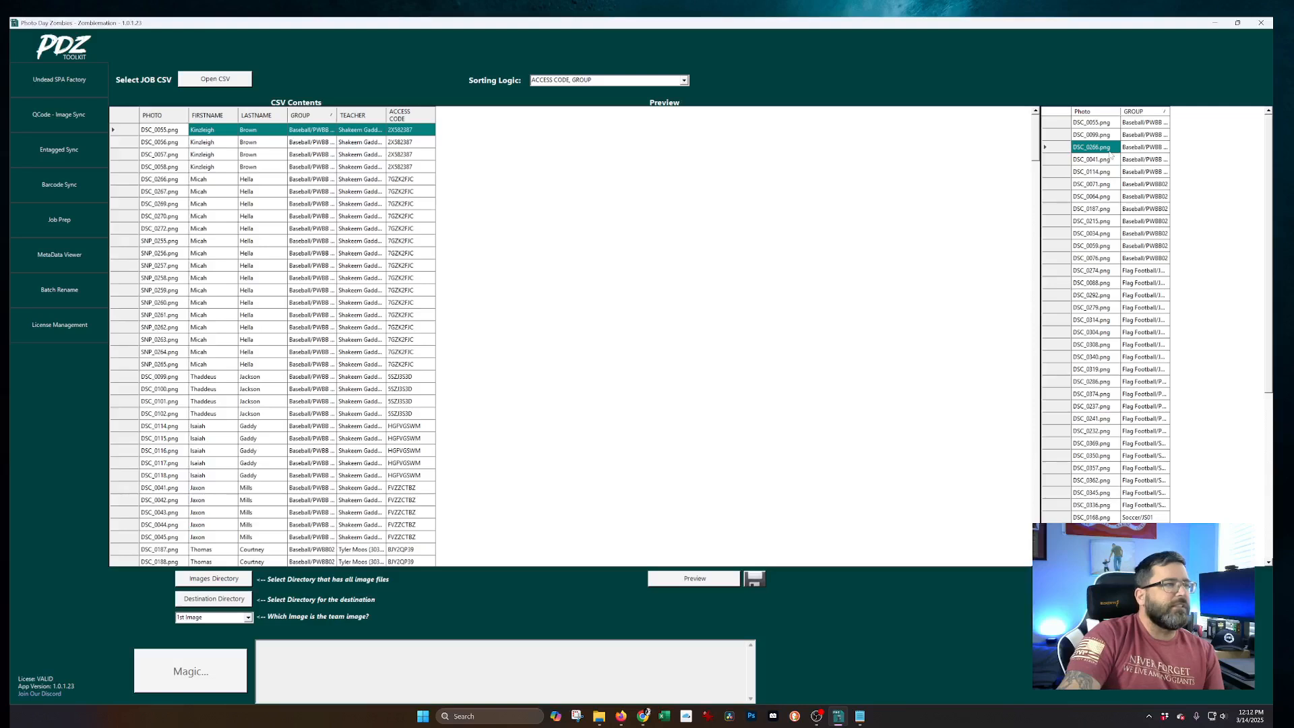
left_click(416, 178)
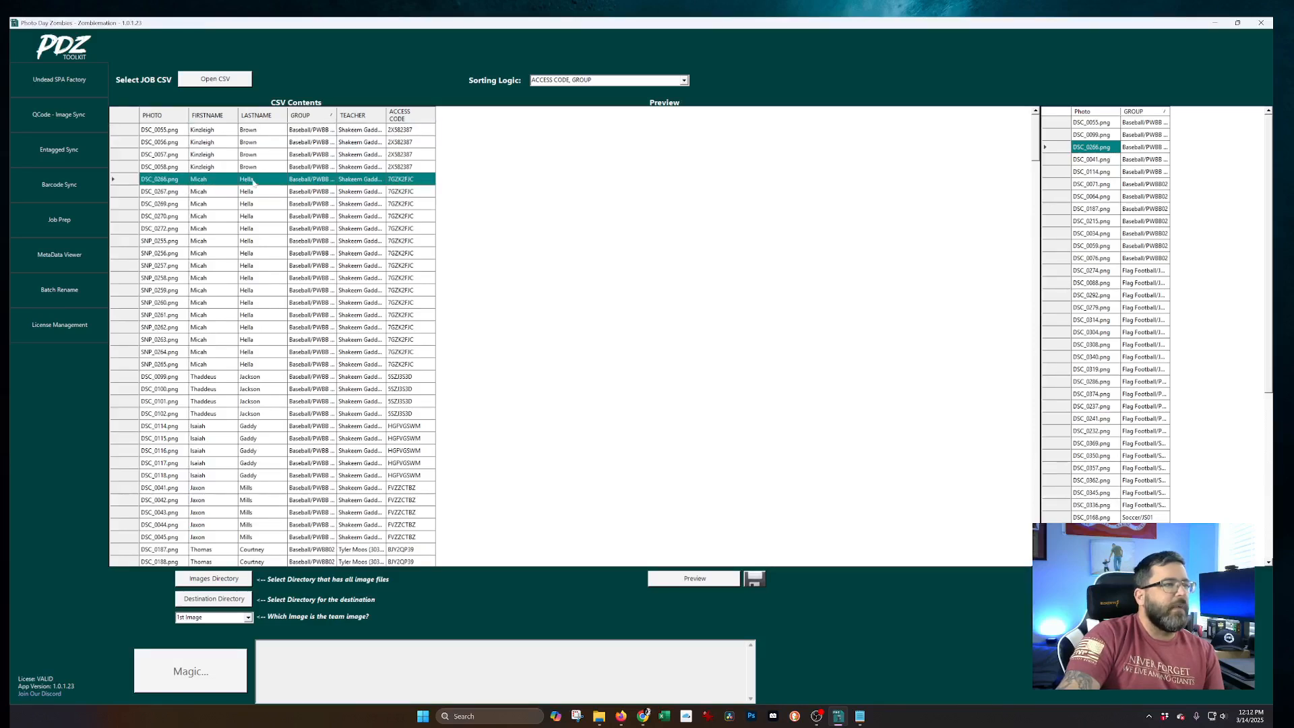
left_click(209, 376)
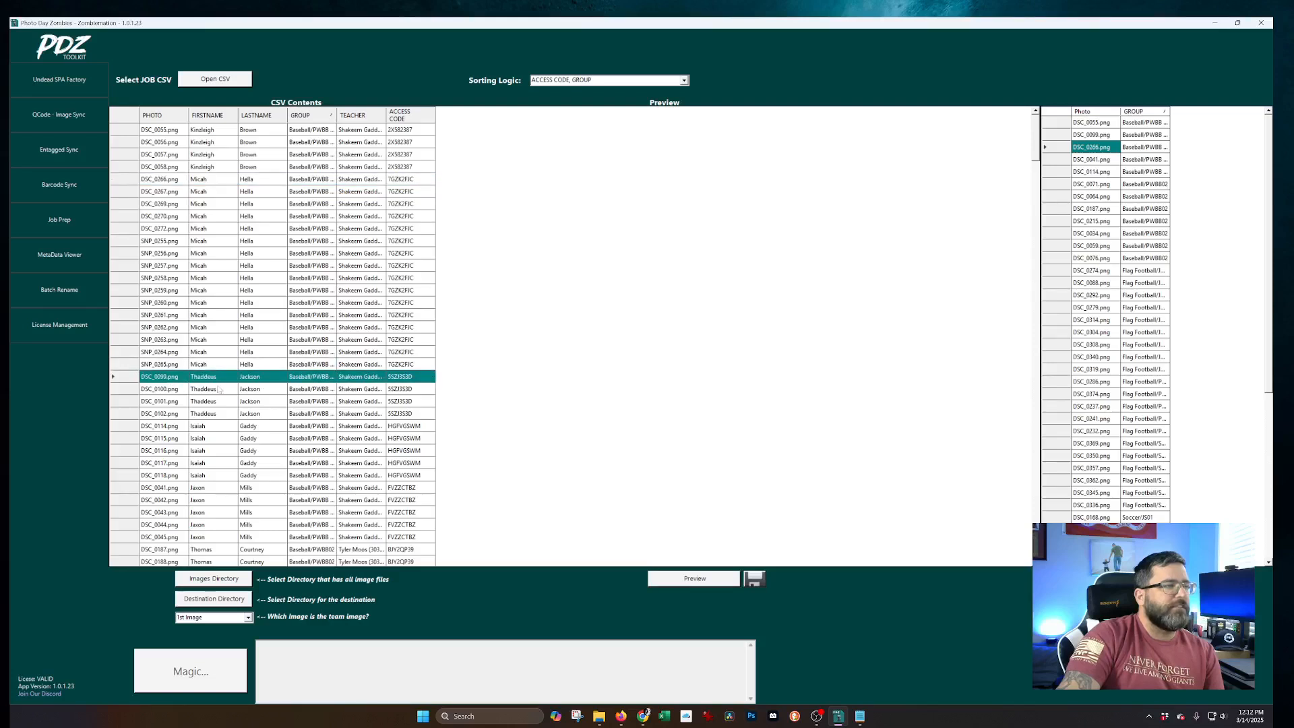
left_click(173, 427)
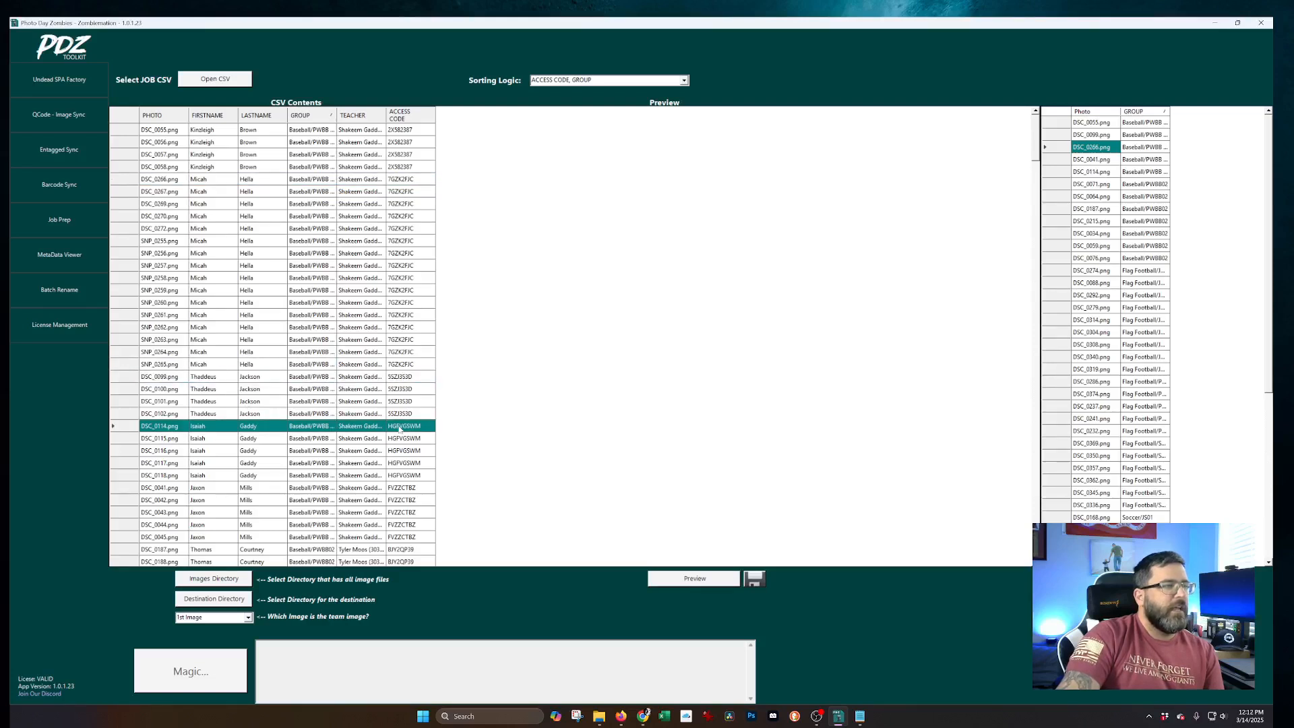
left_click(1106, 173)
scroll(290, 417, "down", 1)
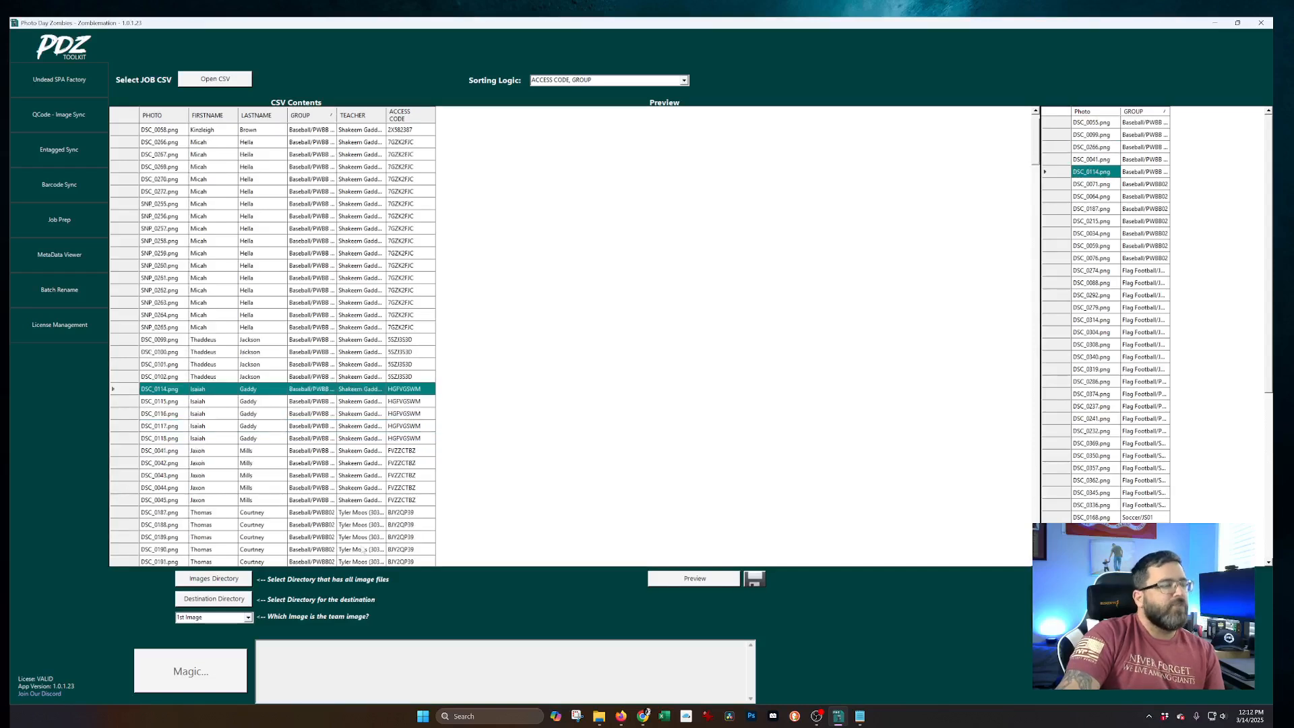
Step: Set the team image to 2nd Image, regenerate the preview, and check it against the players' second rows in the CSV
left_click(248, 618)
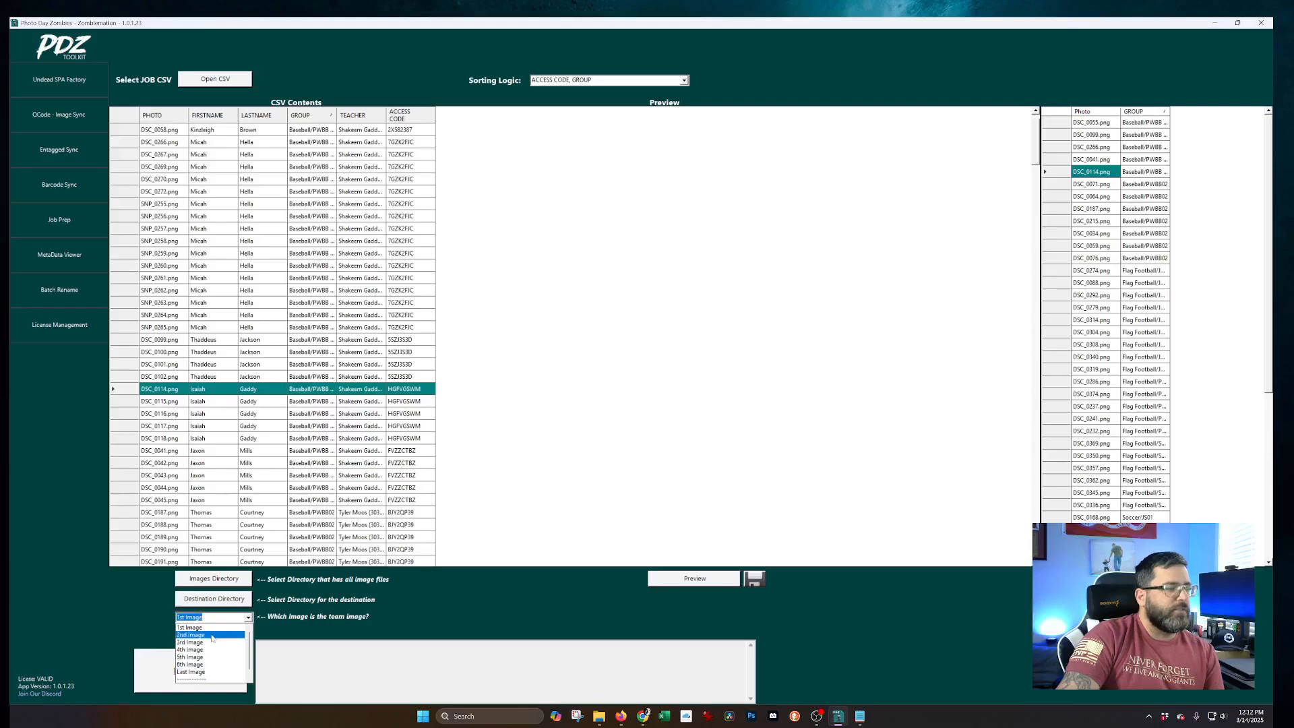
left_click(211, 635)
left_click(695, 578)
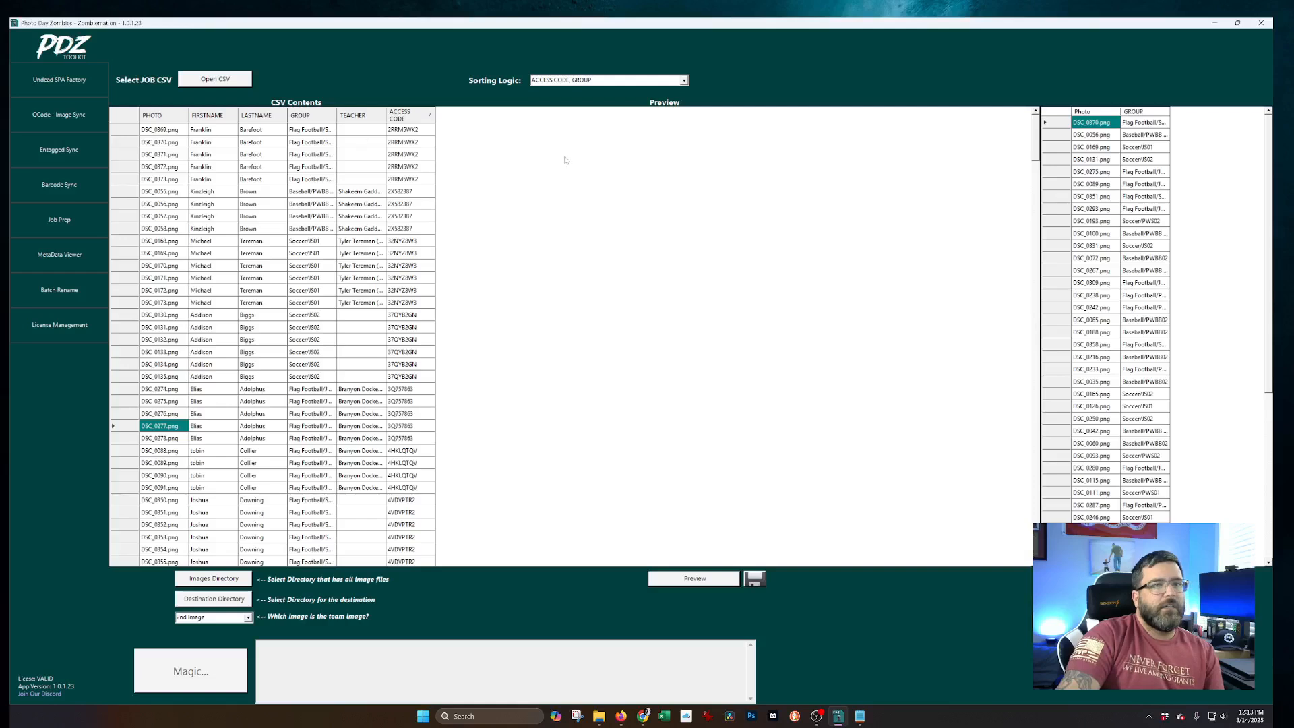
left_click_drag(176, 144, 400, 148)
scroll(539, 359, "down", 1)
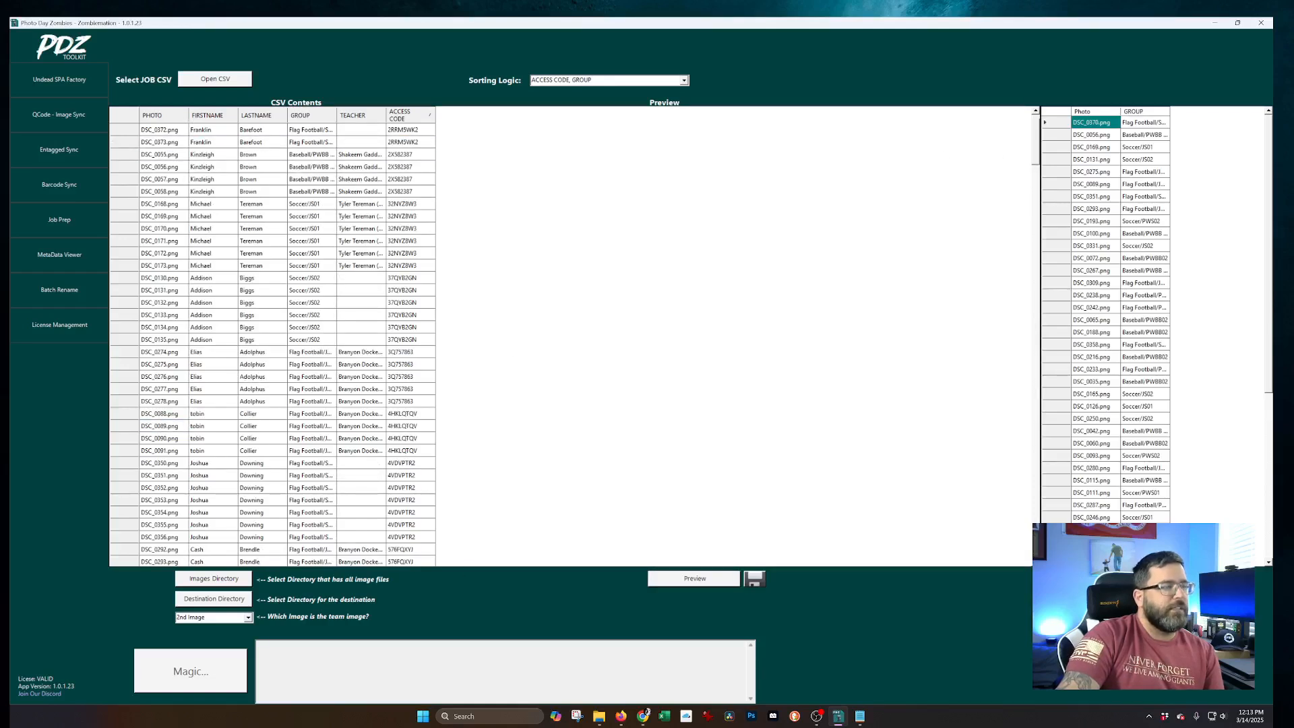
Step: Set the team image to WHOLE TEAM and regenerate the photo preview
left_click(249, 618)
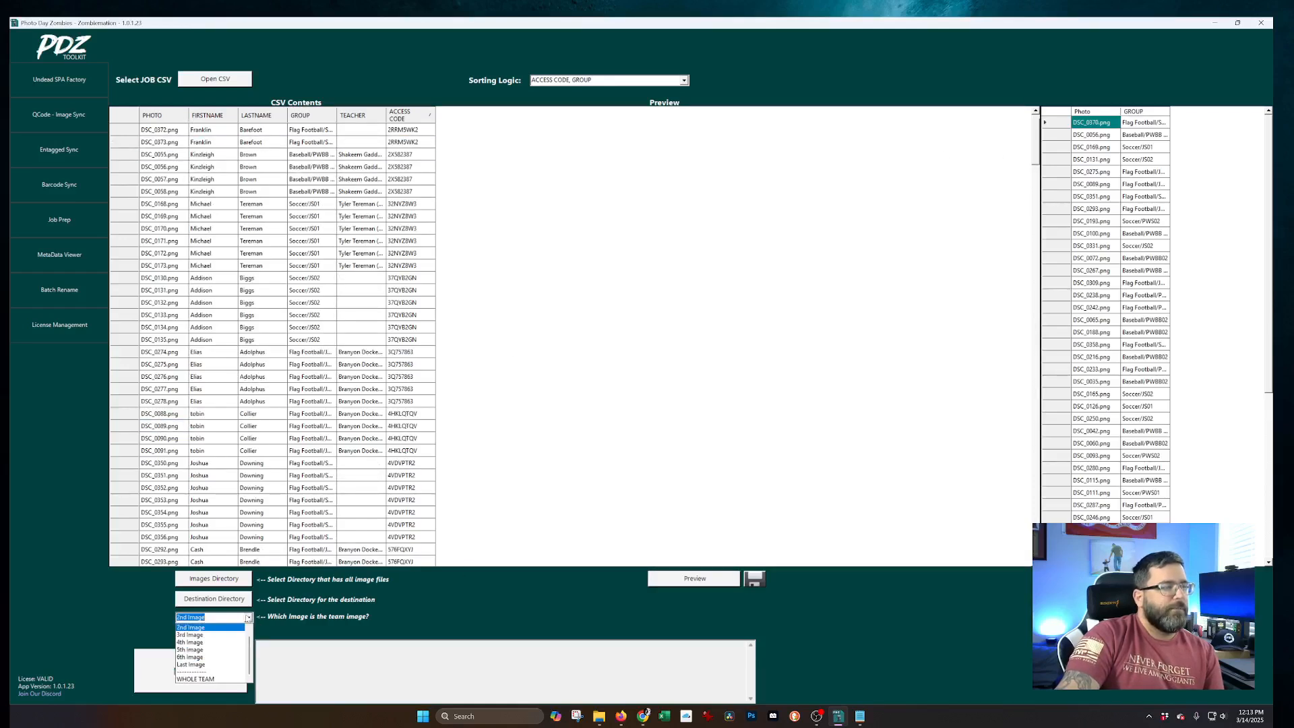
left_click(205, 679)
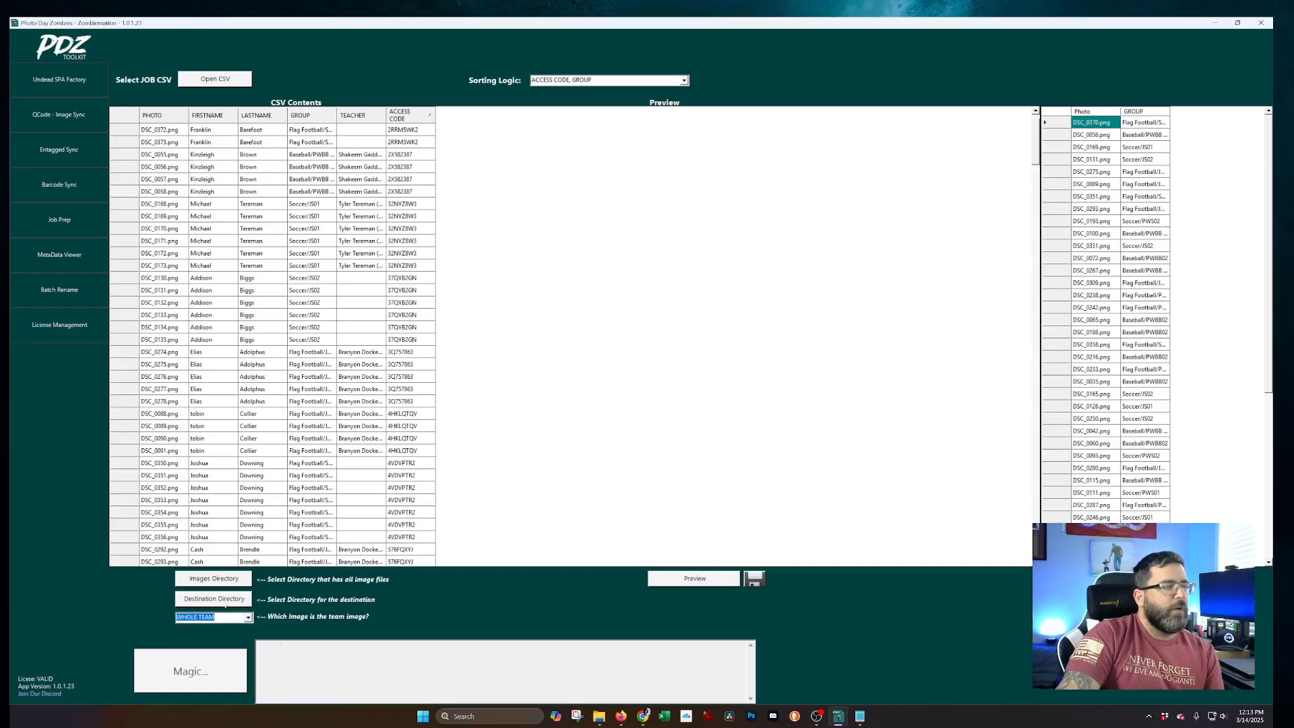
left_click(706, 587)
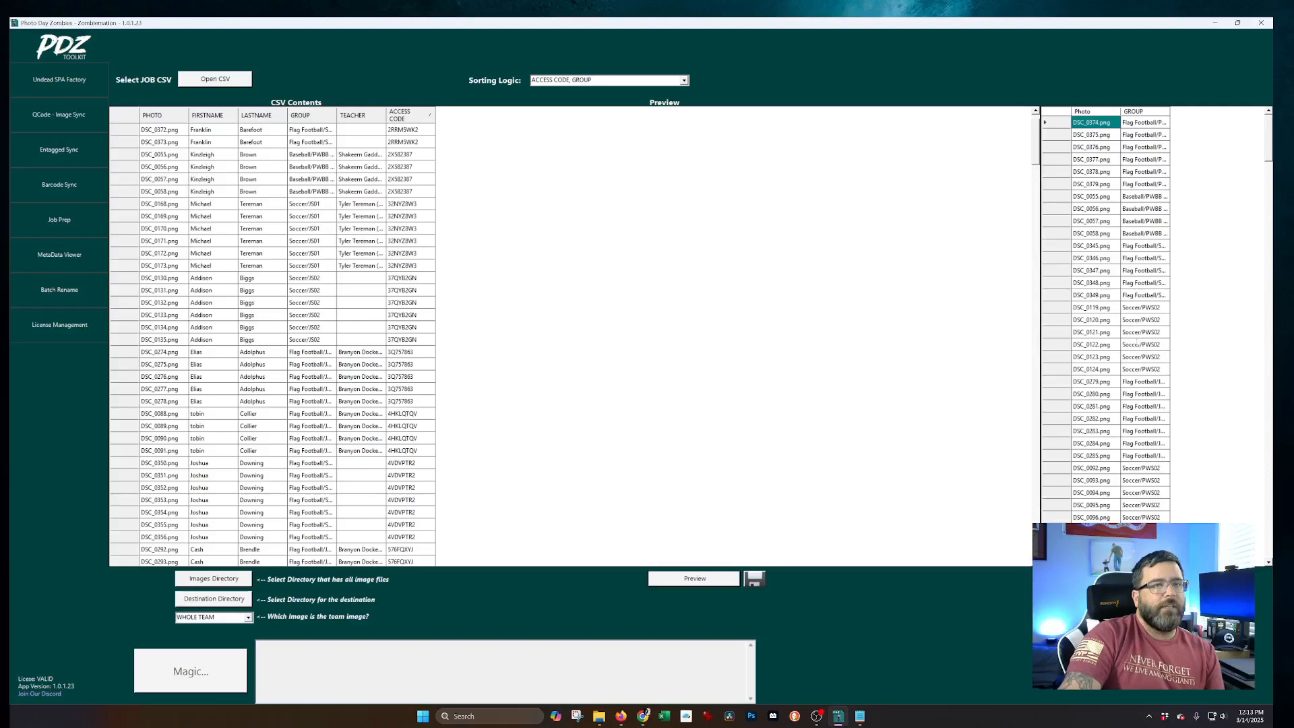
Step: Set the images directory to the Extracts folder inside Example 1
left_click(209, 582)
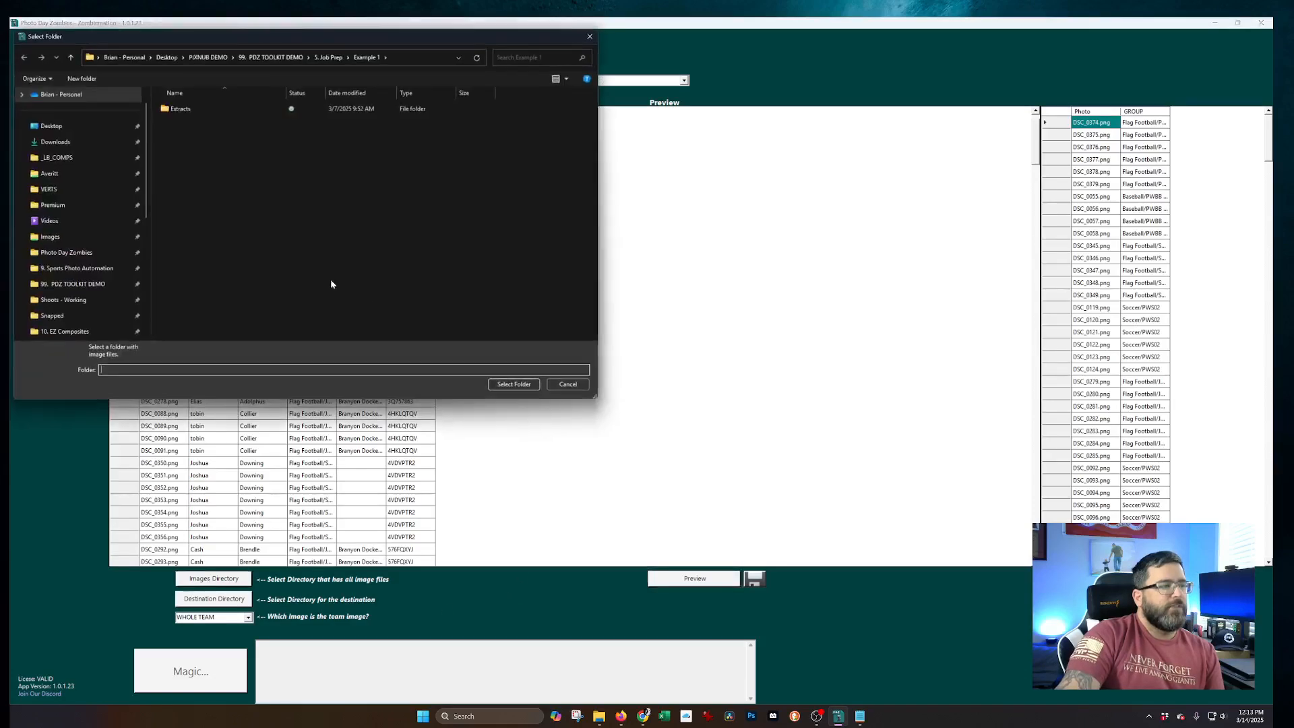
double_click(179, 109)
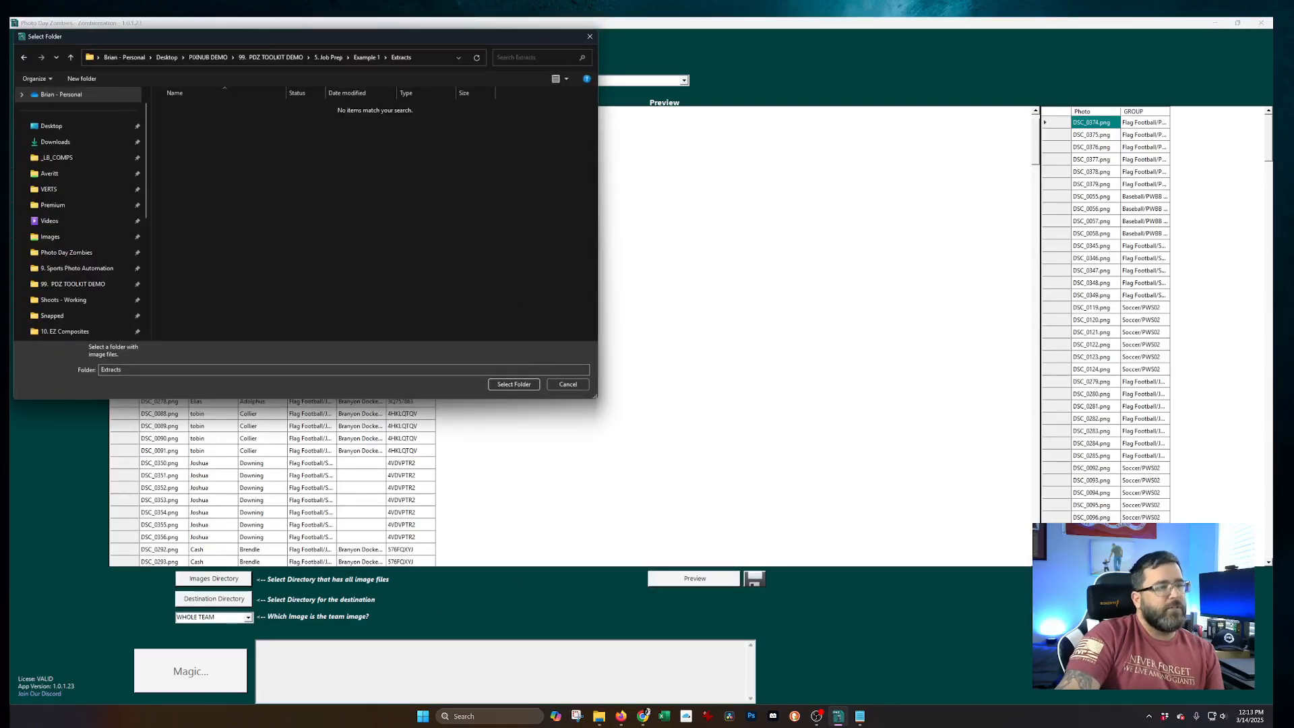
left_click(525, 388)
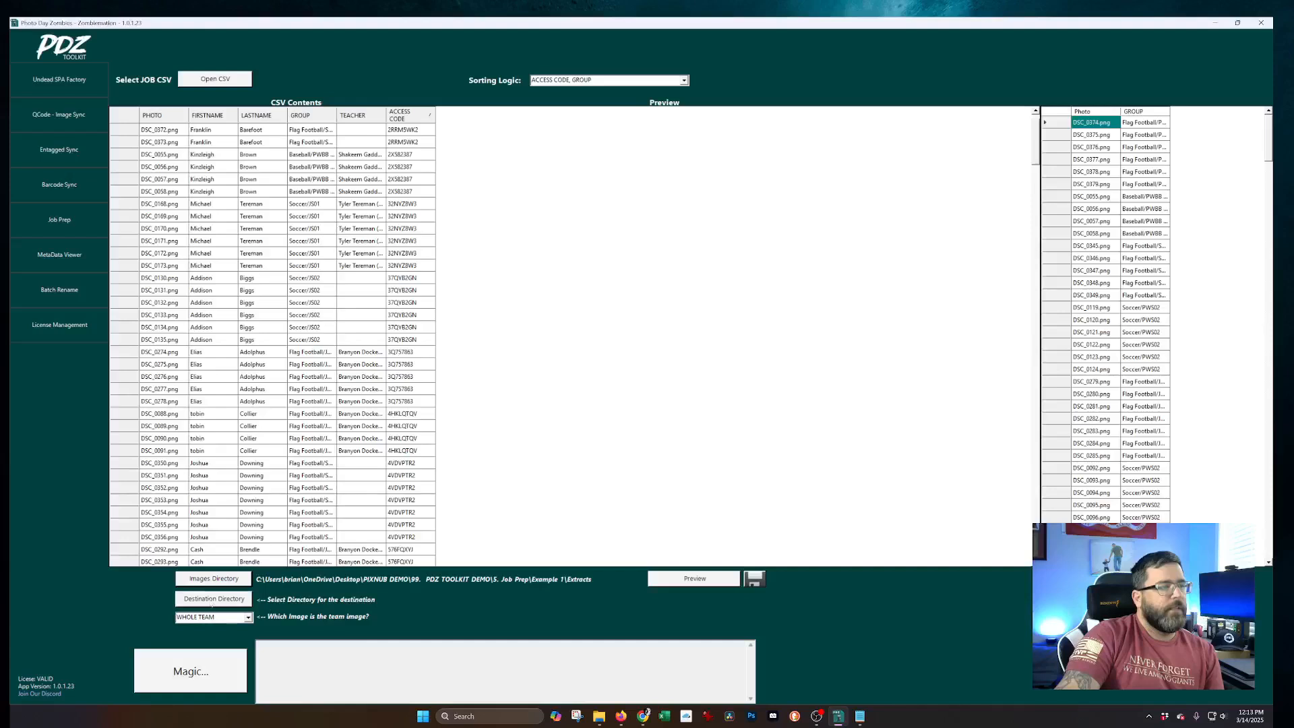
Step: Create a folder named By Team inside Example 1 and set it as the destination directory
left_click(212, 600)
left_click(364, 58)
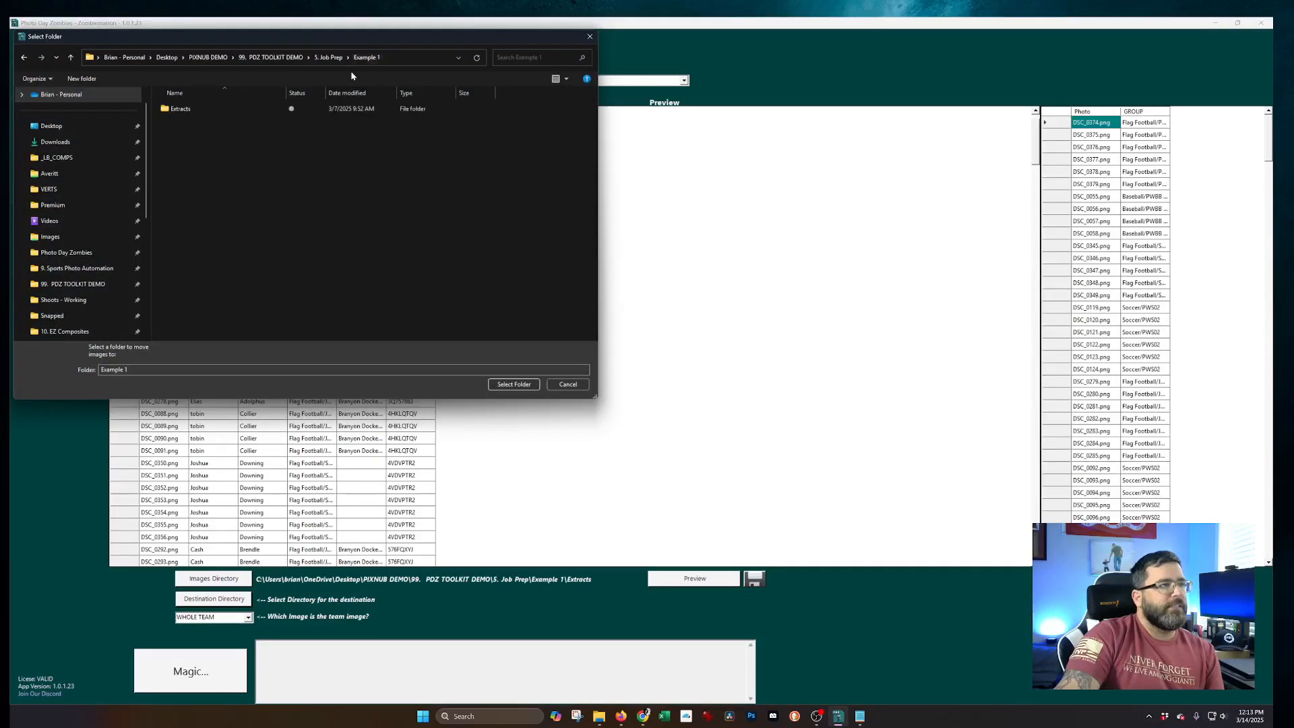
left_click(81, 78)
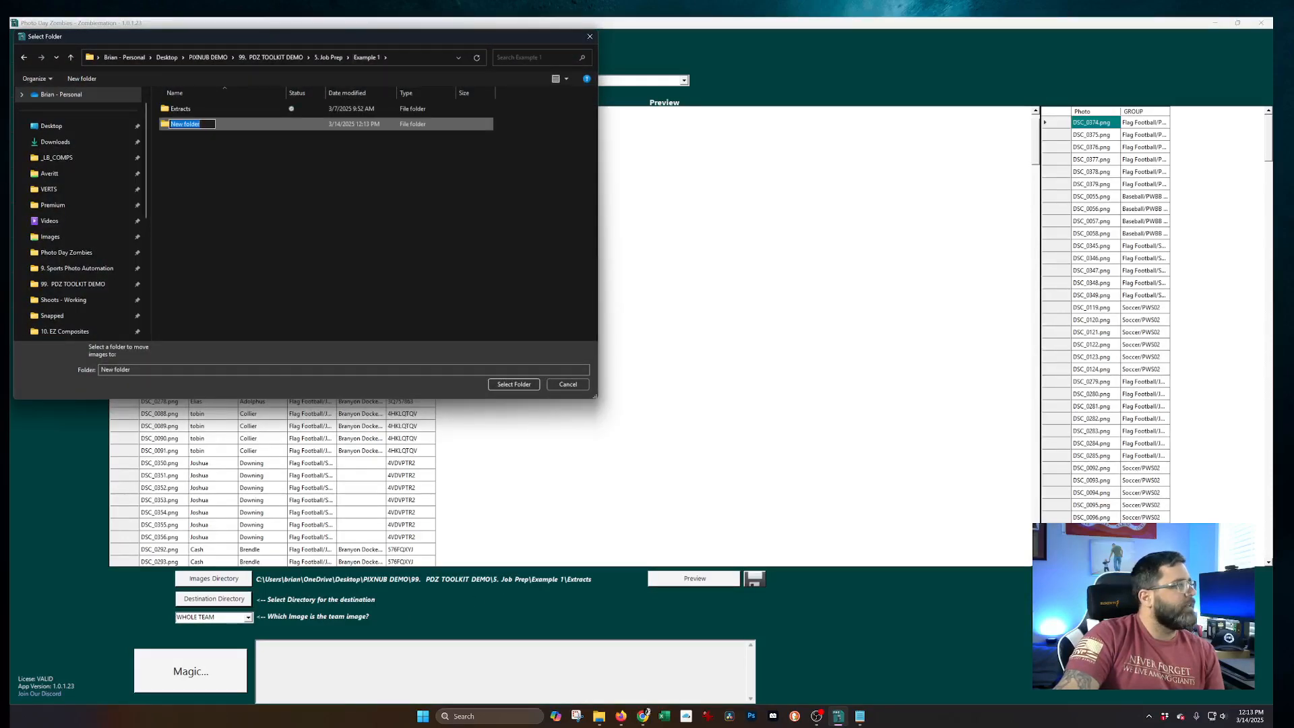
key("alt+Tab")
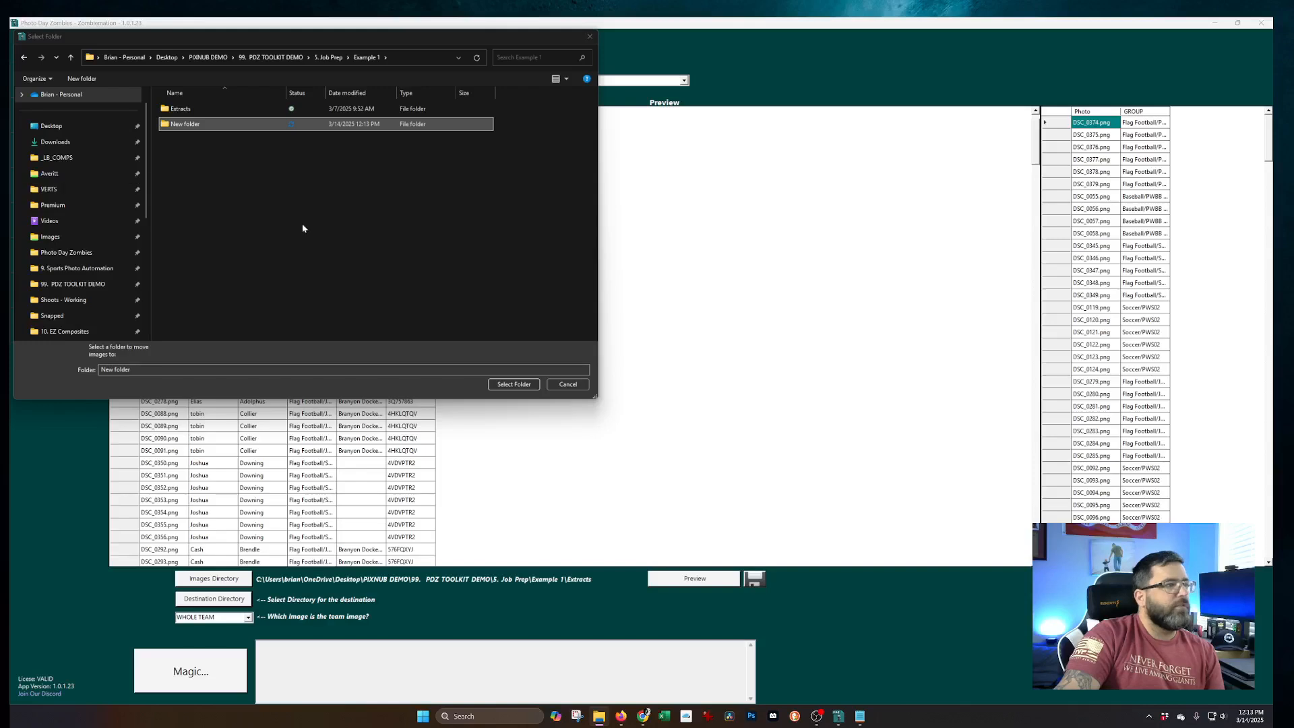
left_click(161, 370)
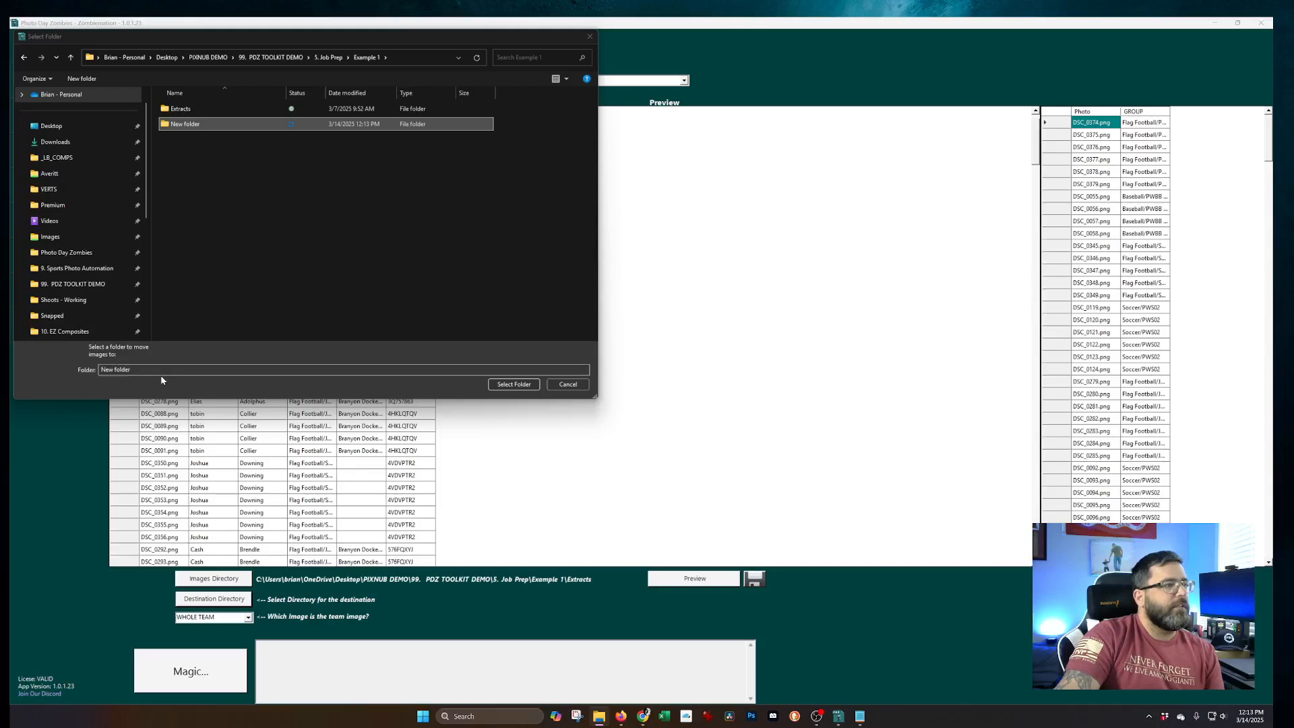
left_click(188, 128)
key("F2")
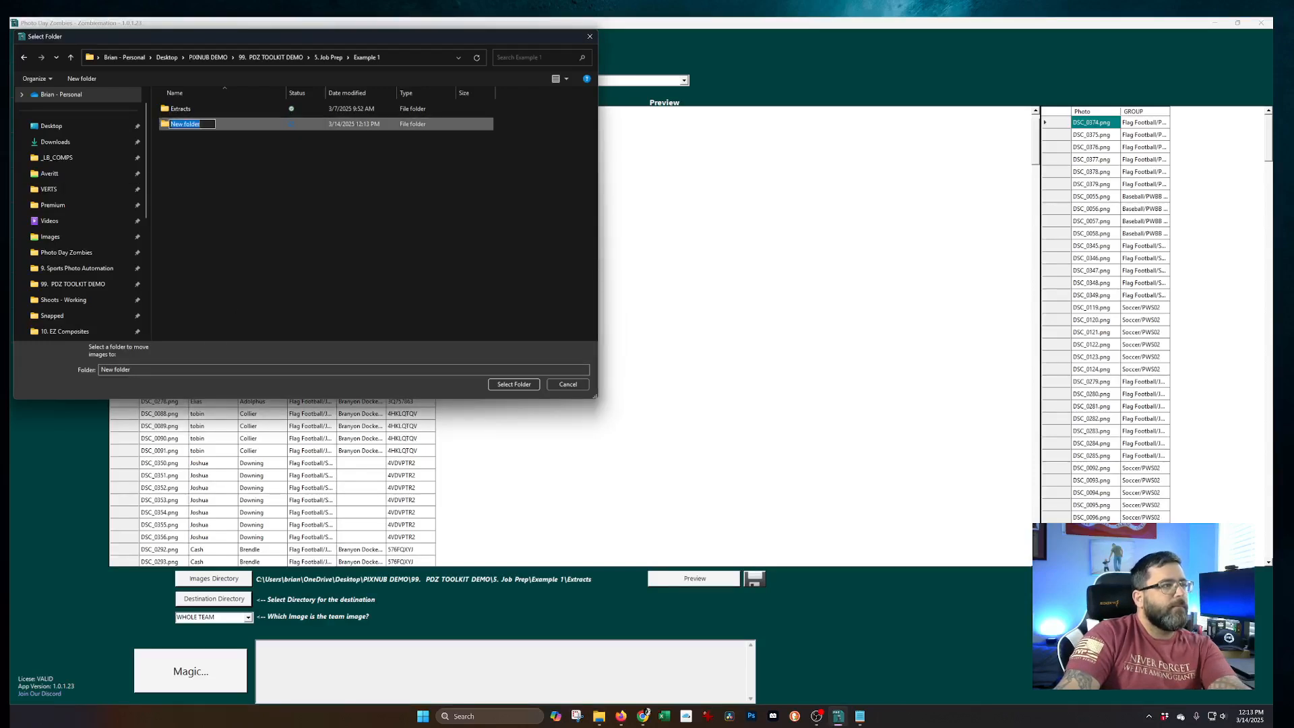
type("By Te")
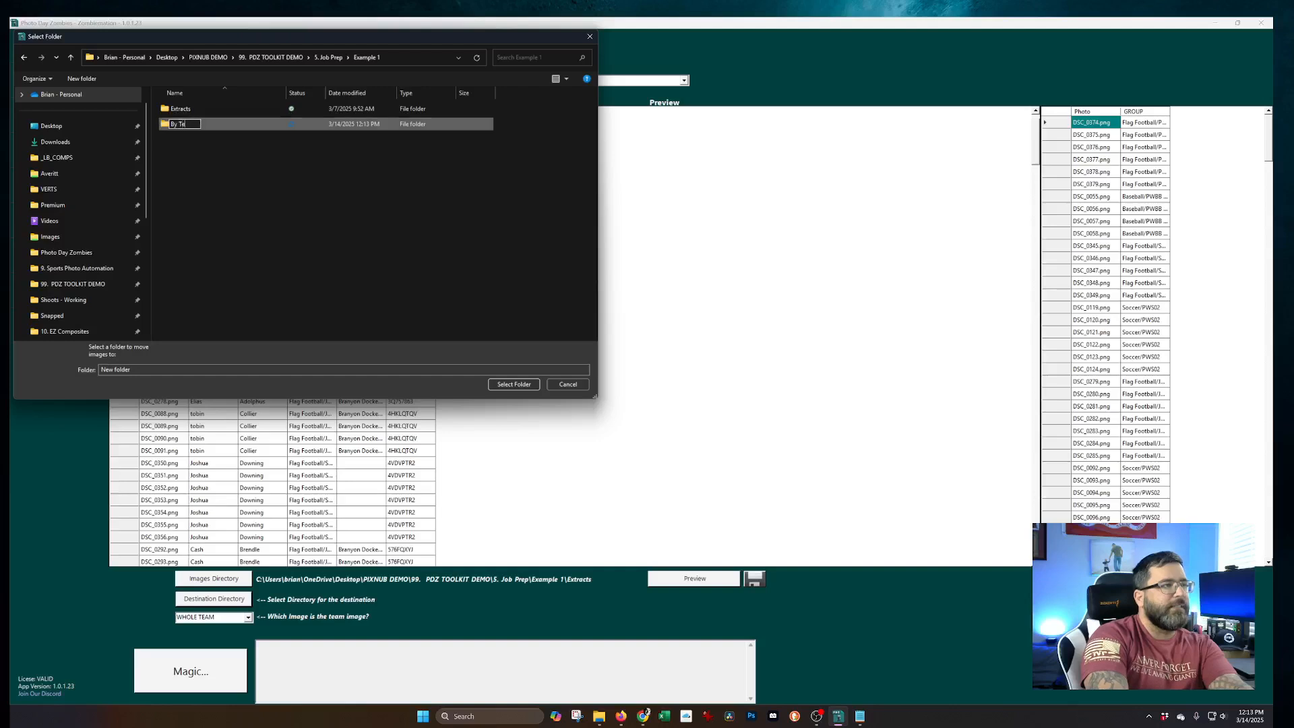
type("am")
key("Return")
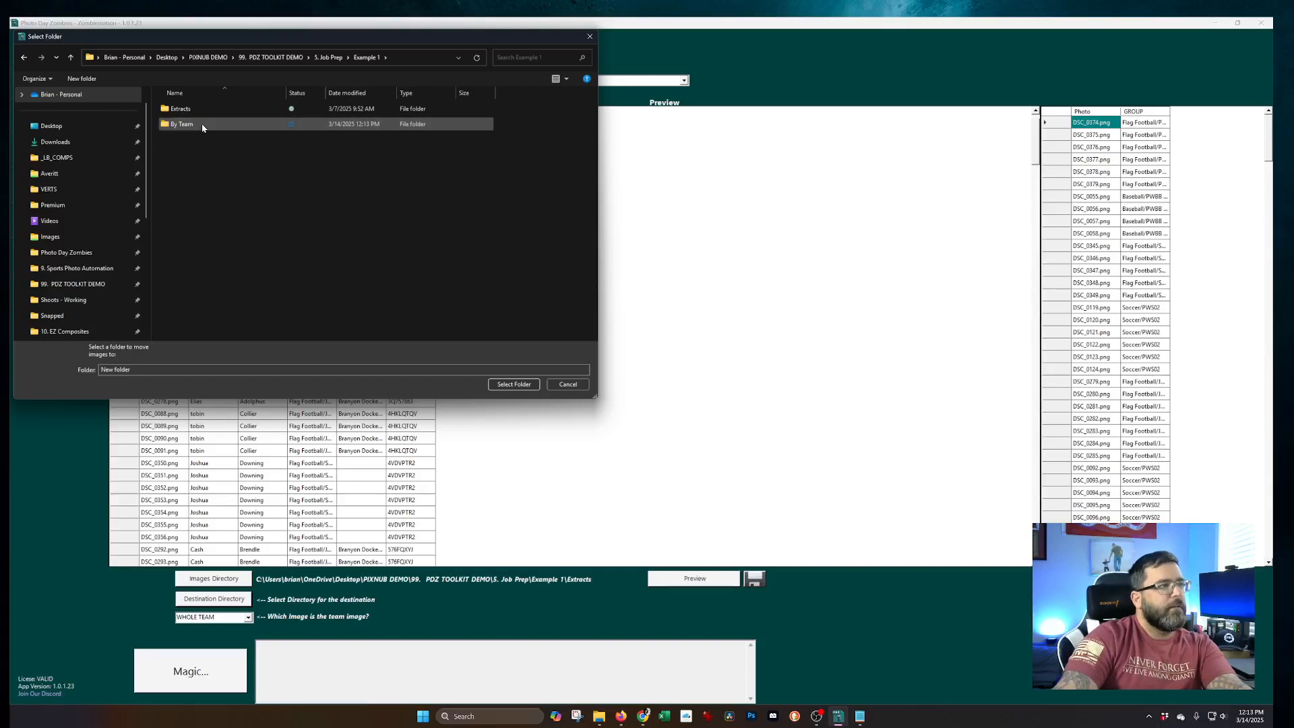
double_click(202, 125)
left_click(514, 385)
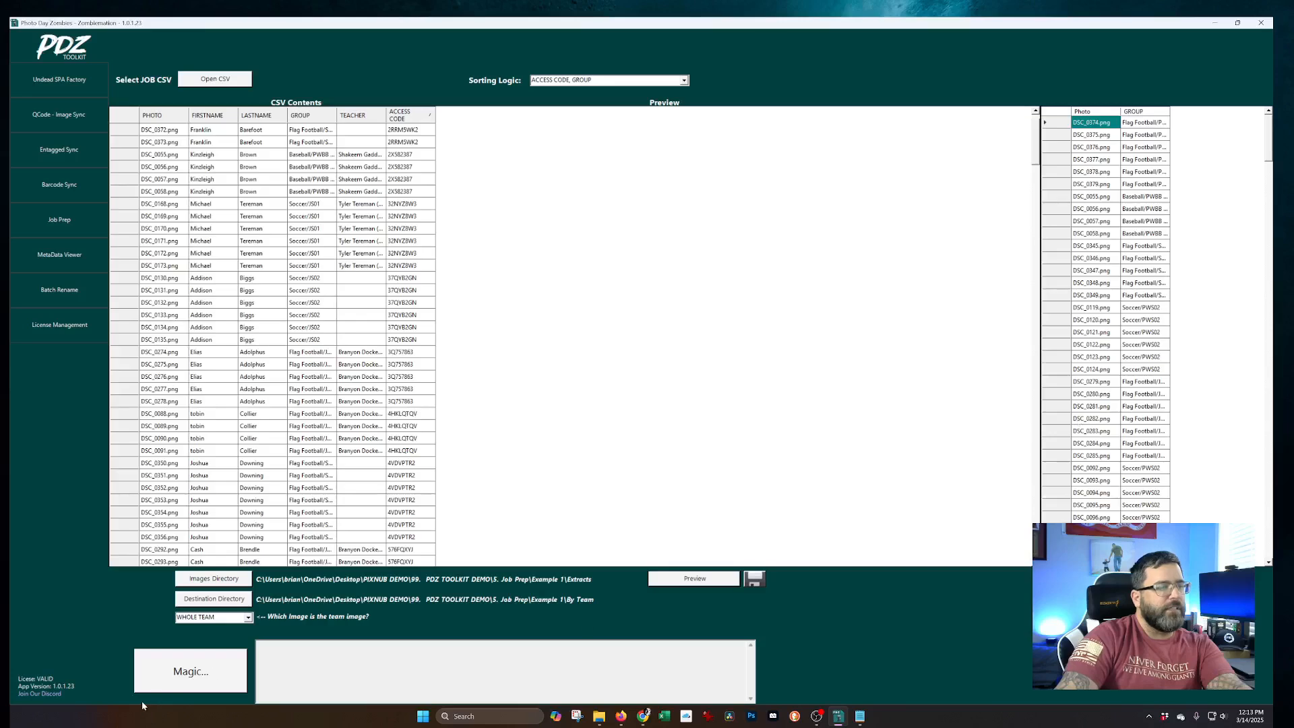
Step: Run the job to copy the images into team folders and open the By Team folder in File Explorer
left_click(194, 677)
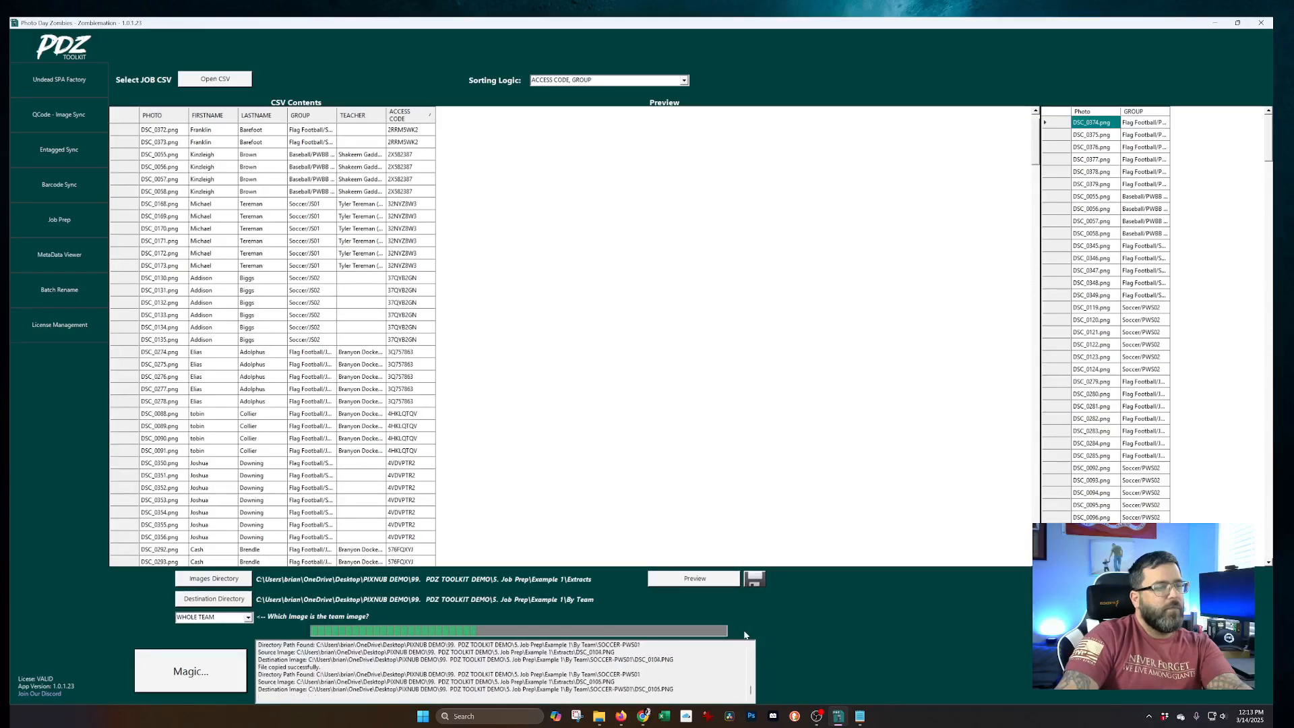
left_click_drag(3, 157, 734, 200)
left_click(700, 221)
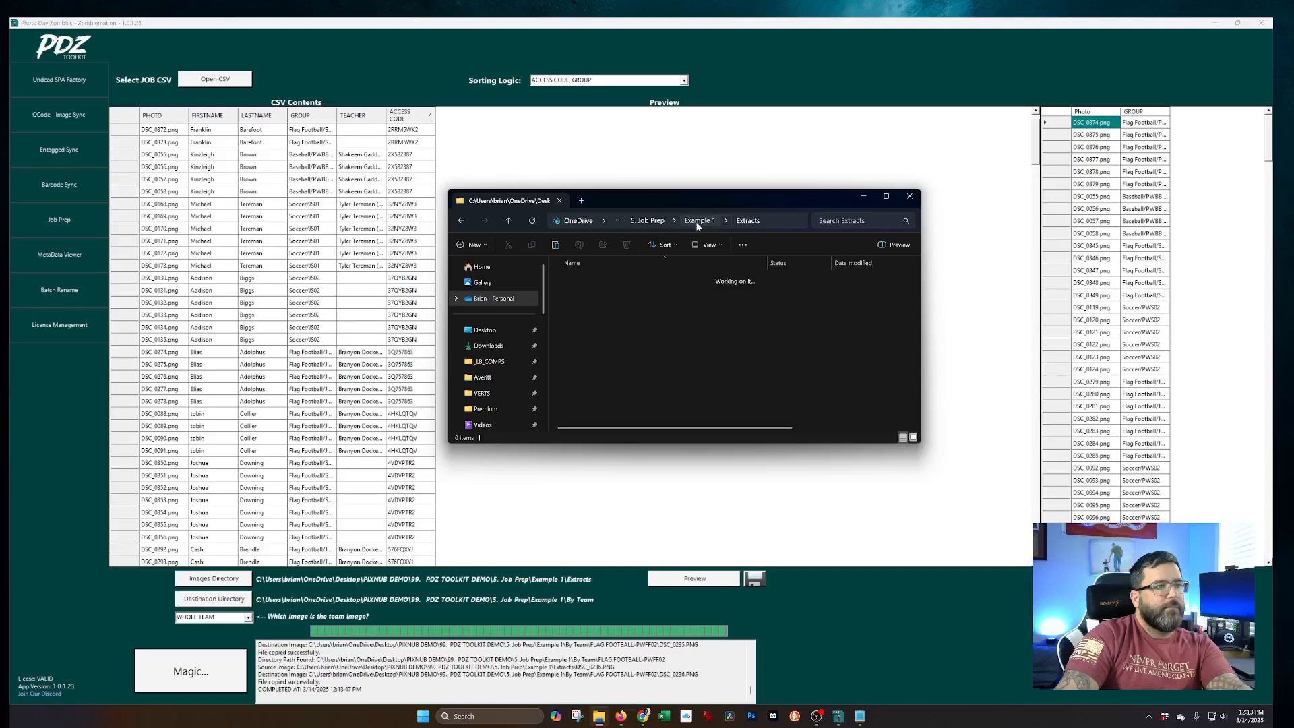
left_click(593, 282)
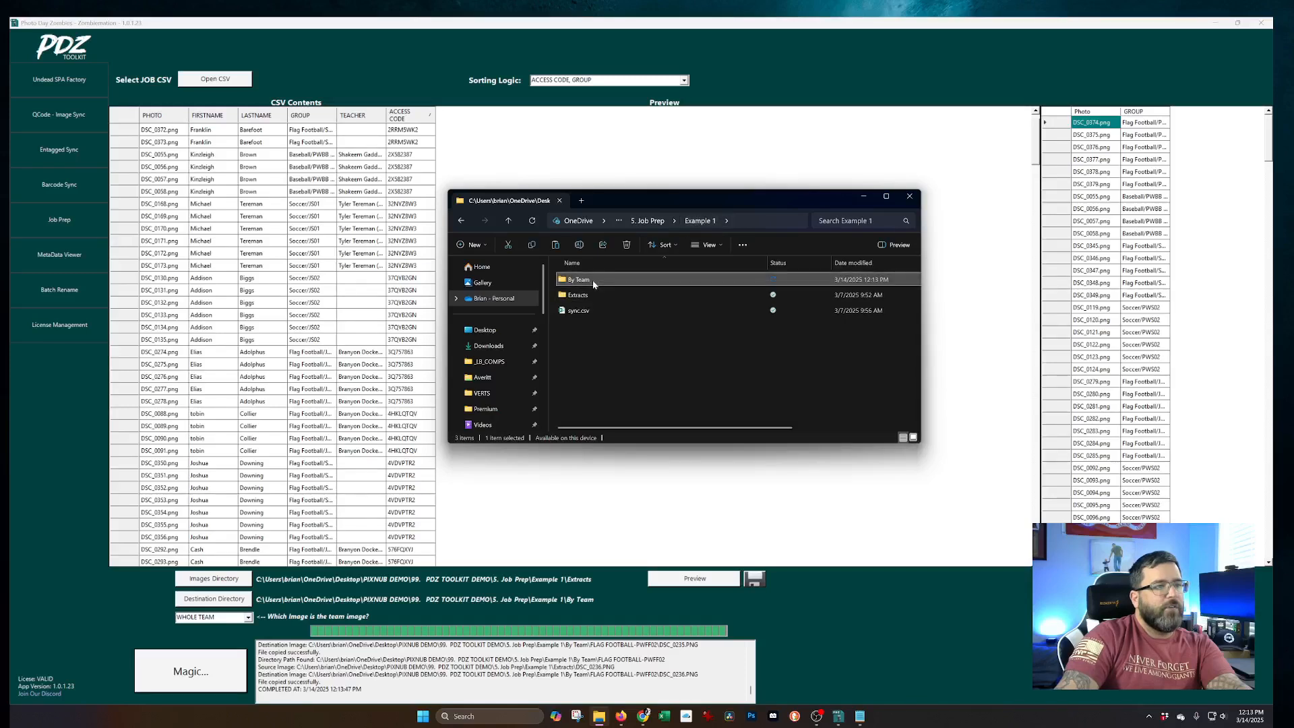
left_click(678, 337)
double_click(640, 280)
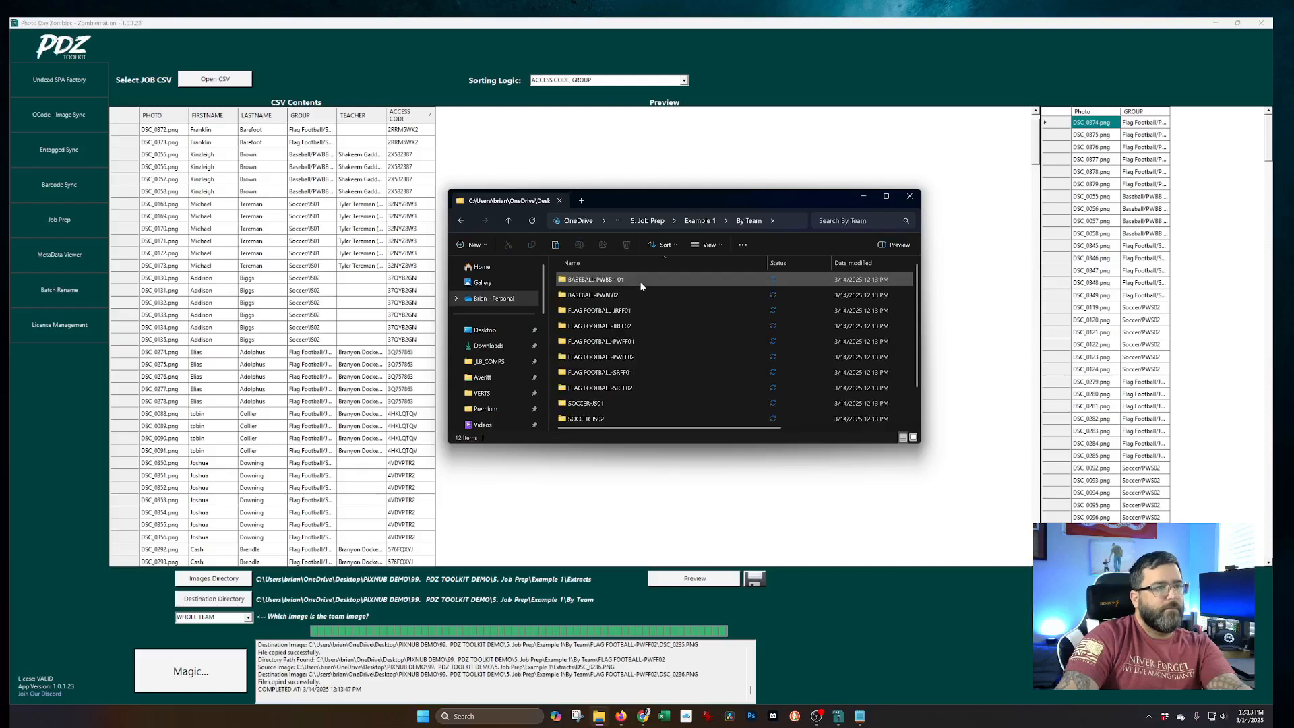
Step: Look through the images in the BASEBALL-PWBB - 01 folder, return to By Team, and move File Explorer clear of Job Prep
double_click(648, 280)
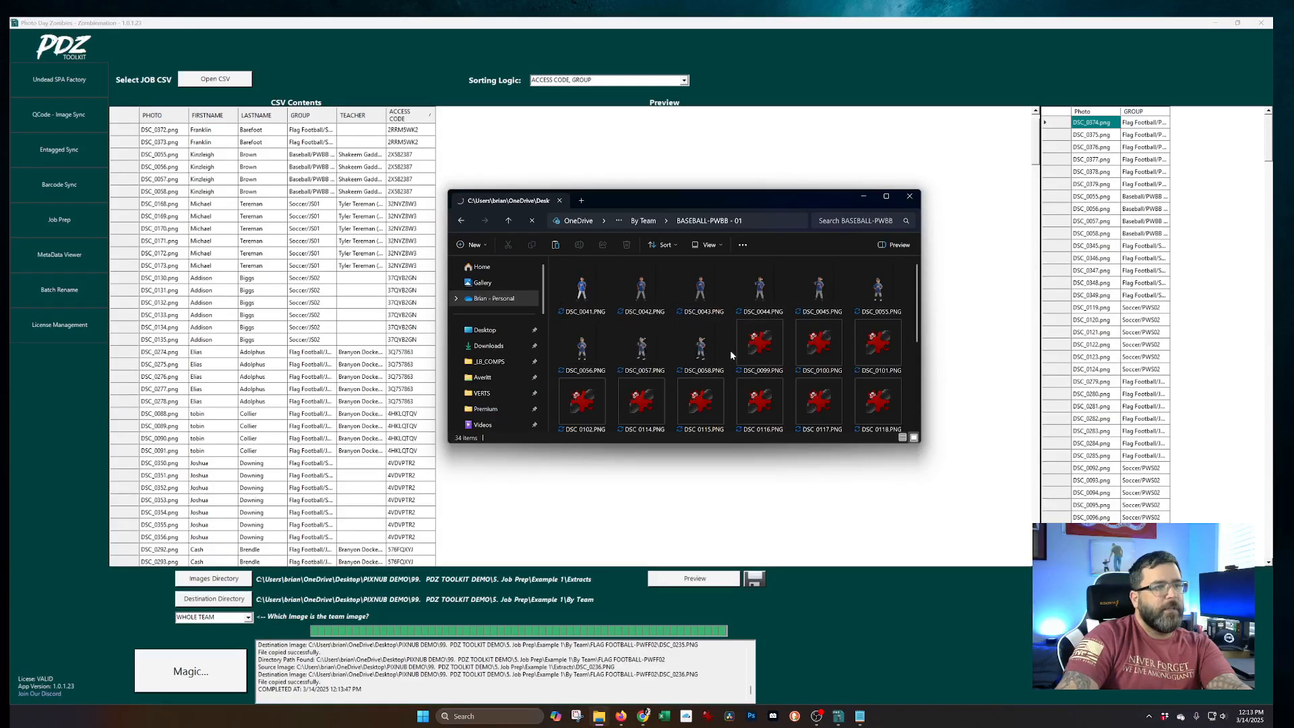
scroll(731, 350, "down", 3)
scroll(730, 350, "up", 3)
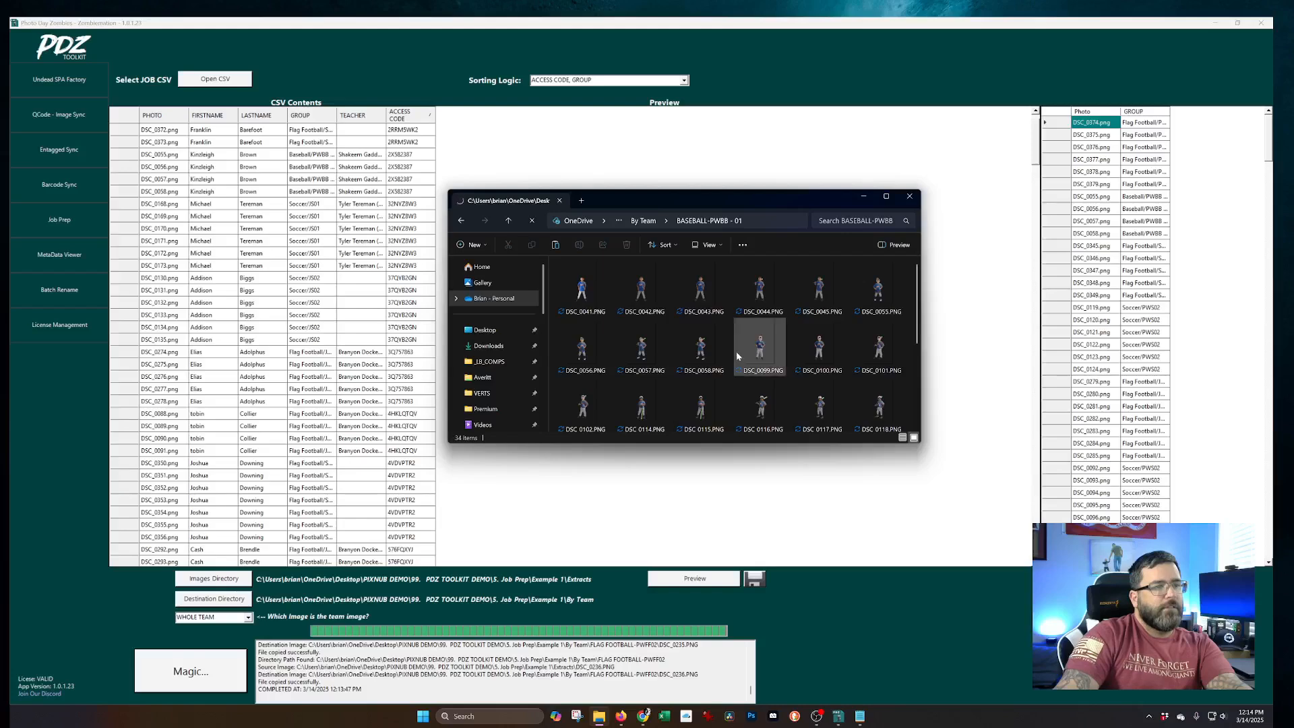
key("alt+Left")
left_click_drag(729, 198, 0, 175)
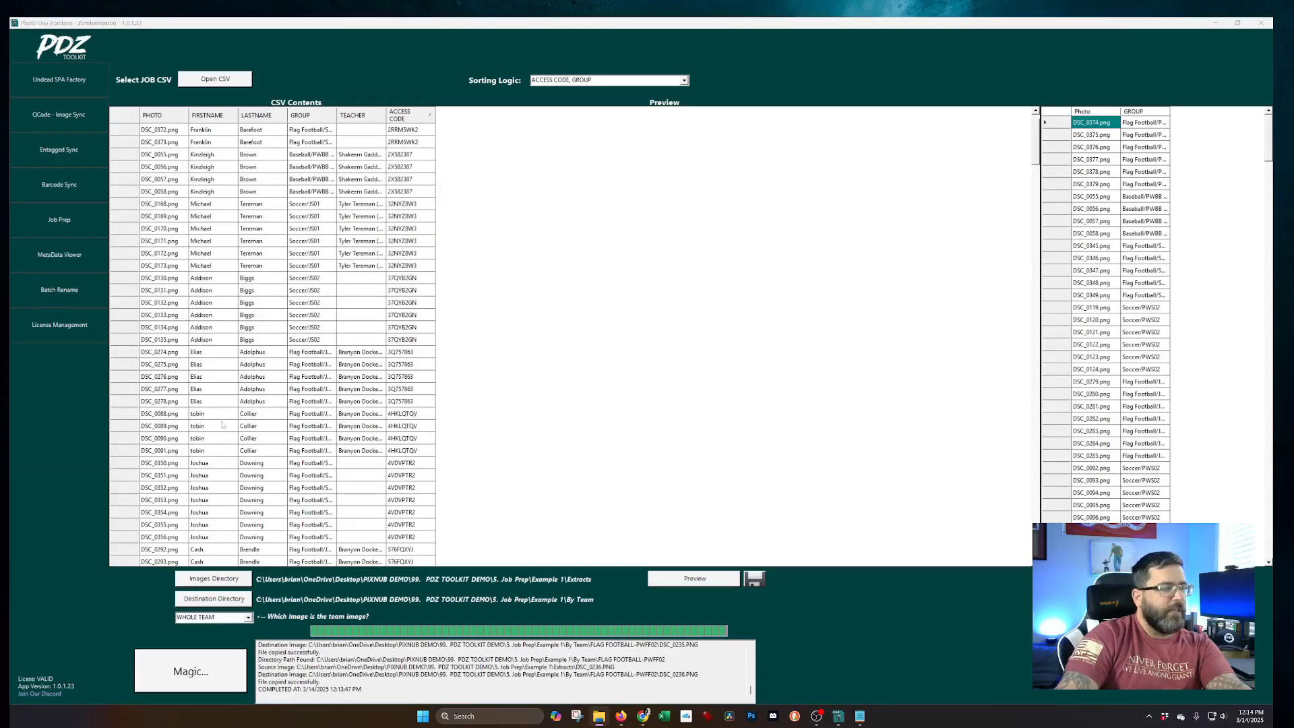
Step: Set the team image option in Job Prep to 1st Image
left_click(248, 618)
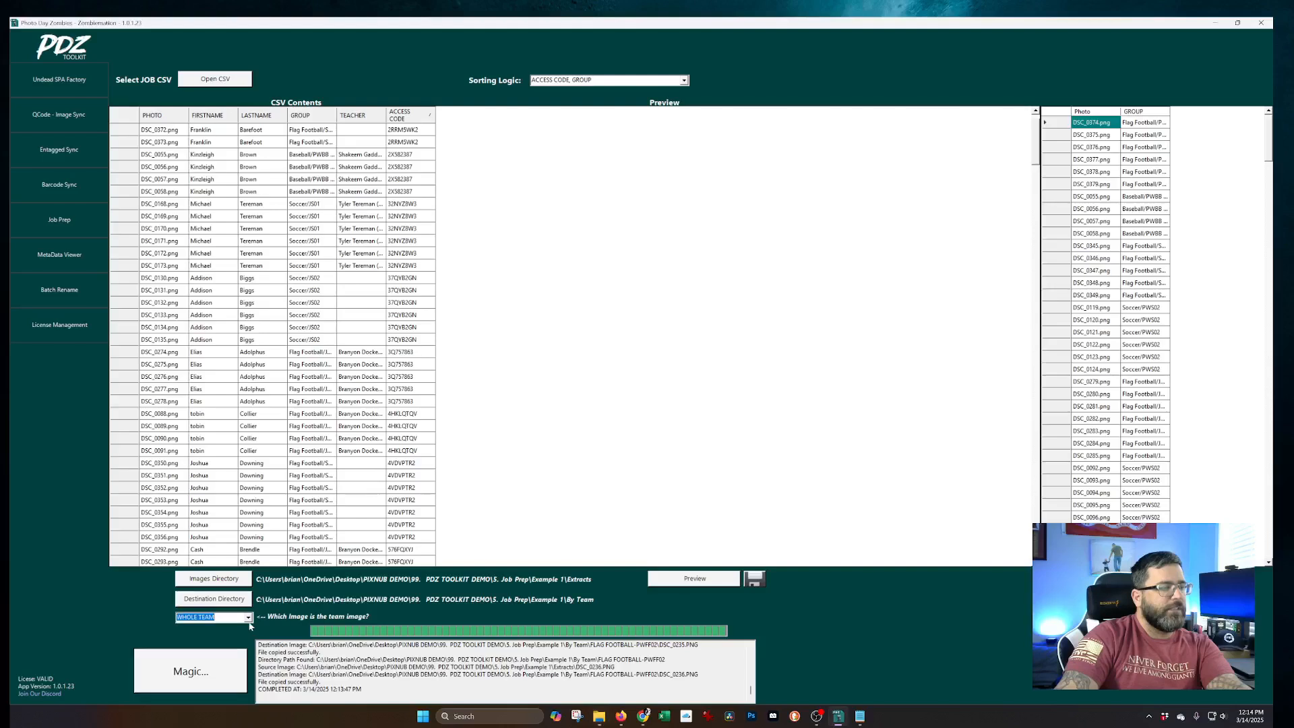
scroll(223, 644, "up", 1)
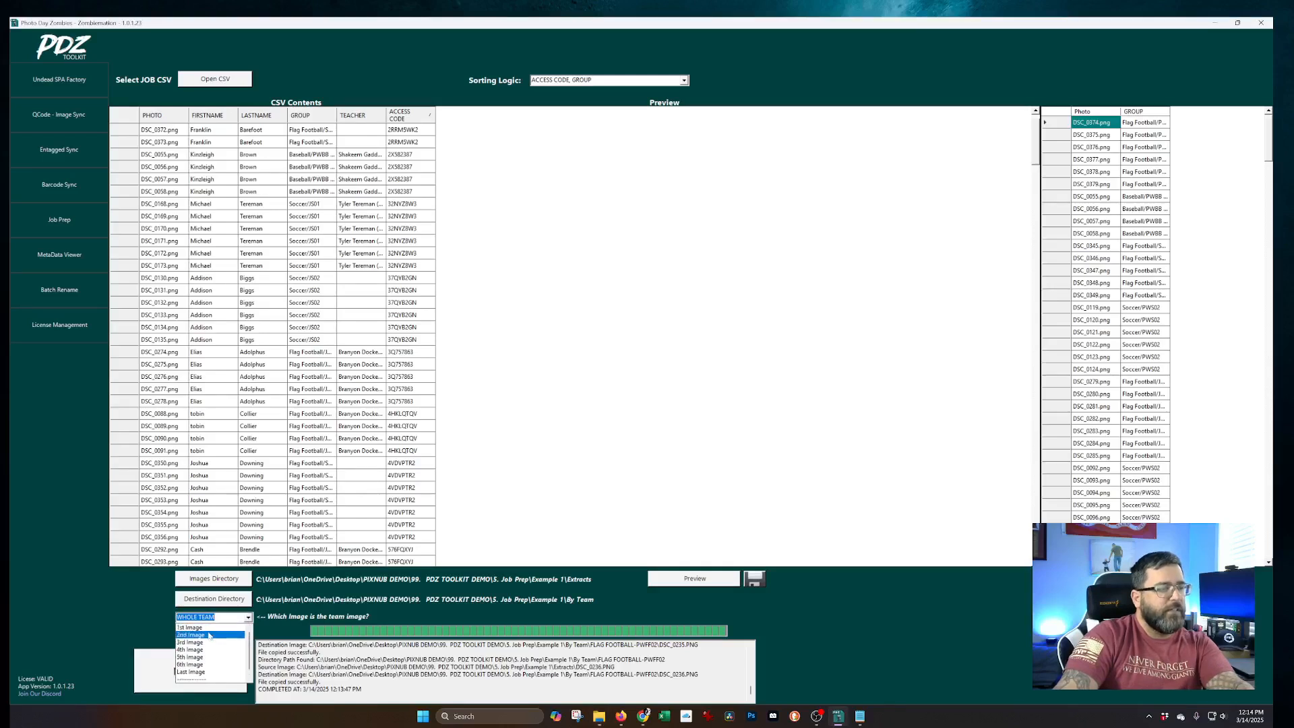
left_click(206, 628)
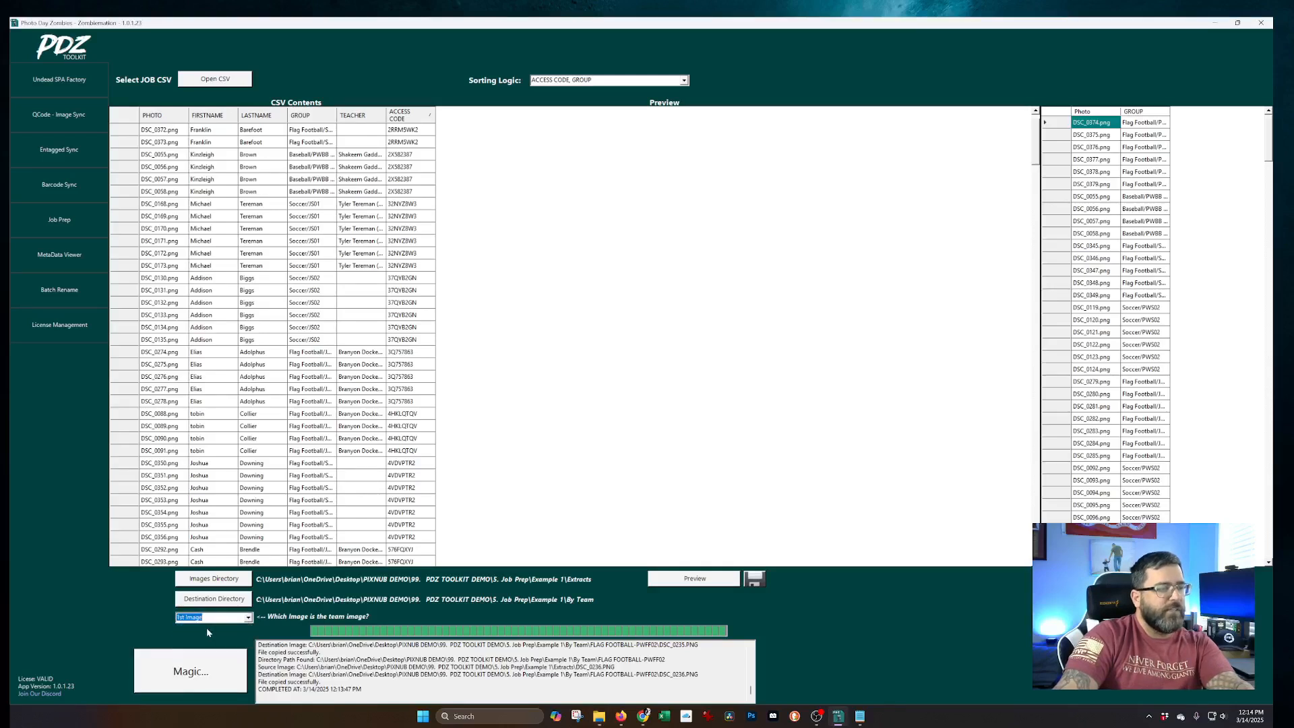
Step: Preview the 1st Image selection and create a folder named Ready For Team Builds inside Example 1 for the destination
left_click(664, 579)
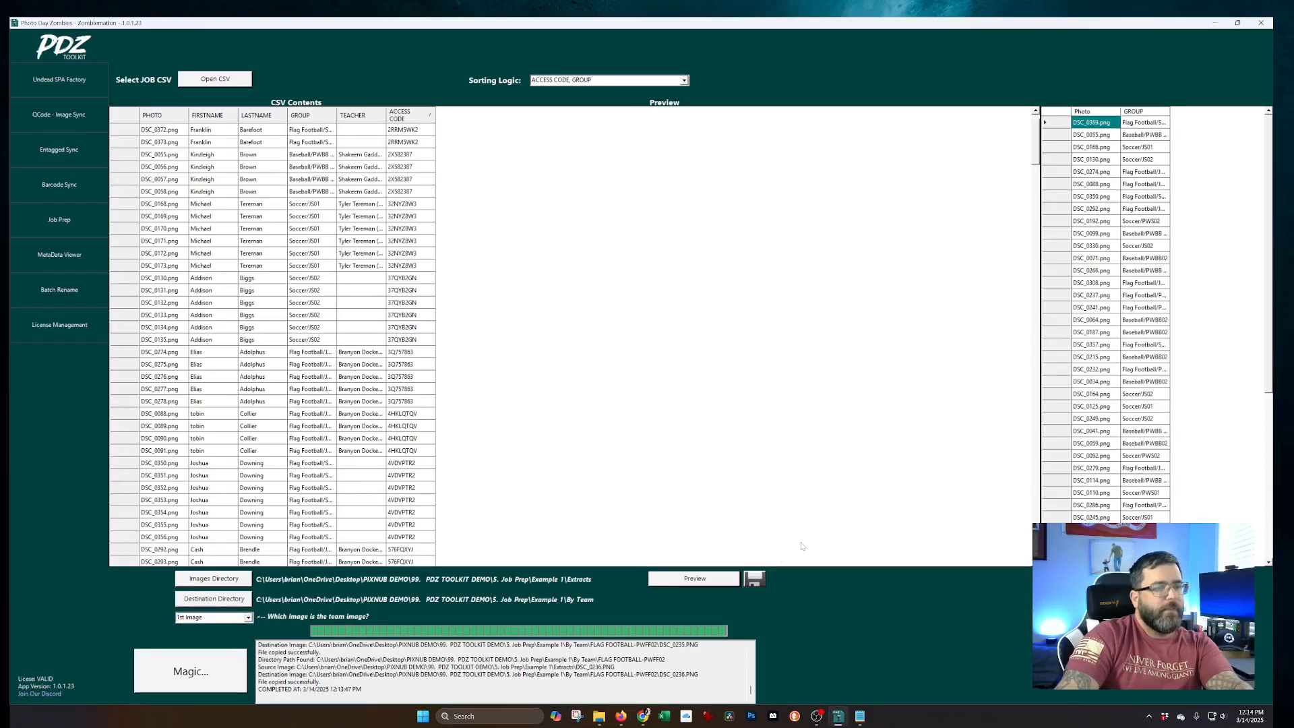
left_click(229, 605)
left_click(366, 57)
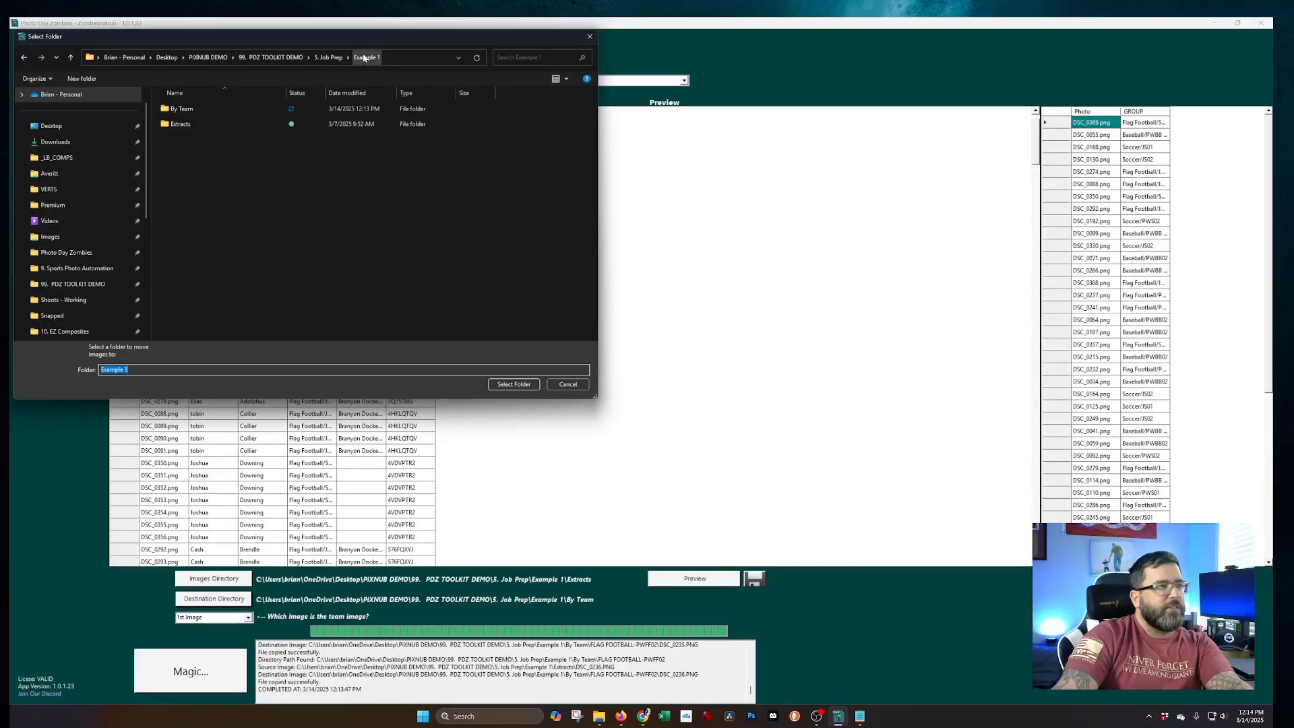
right_click(247, 165)
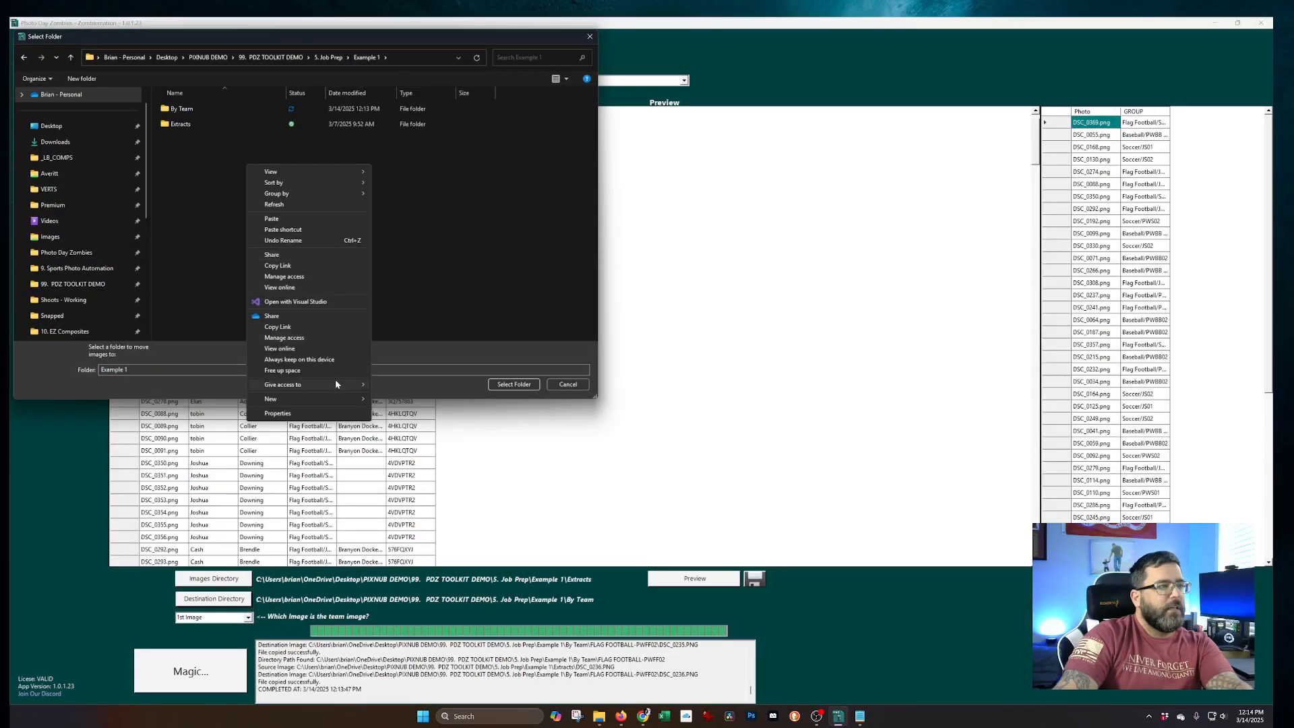
mouse_move(339, 399)
left_click(405, 403)
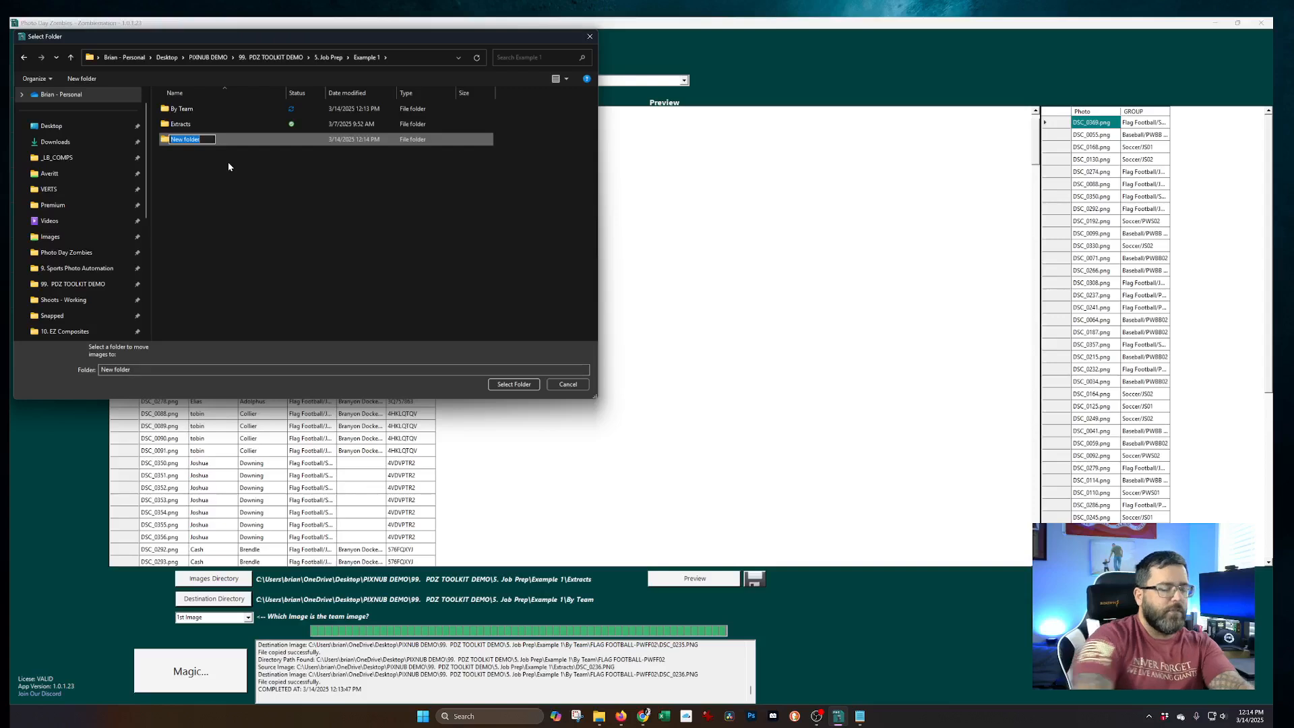
type("Team")
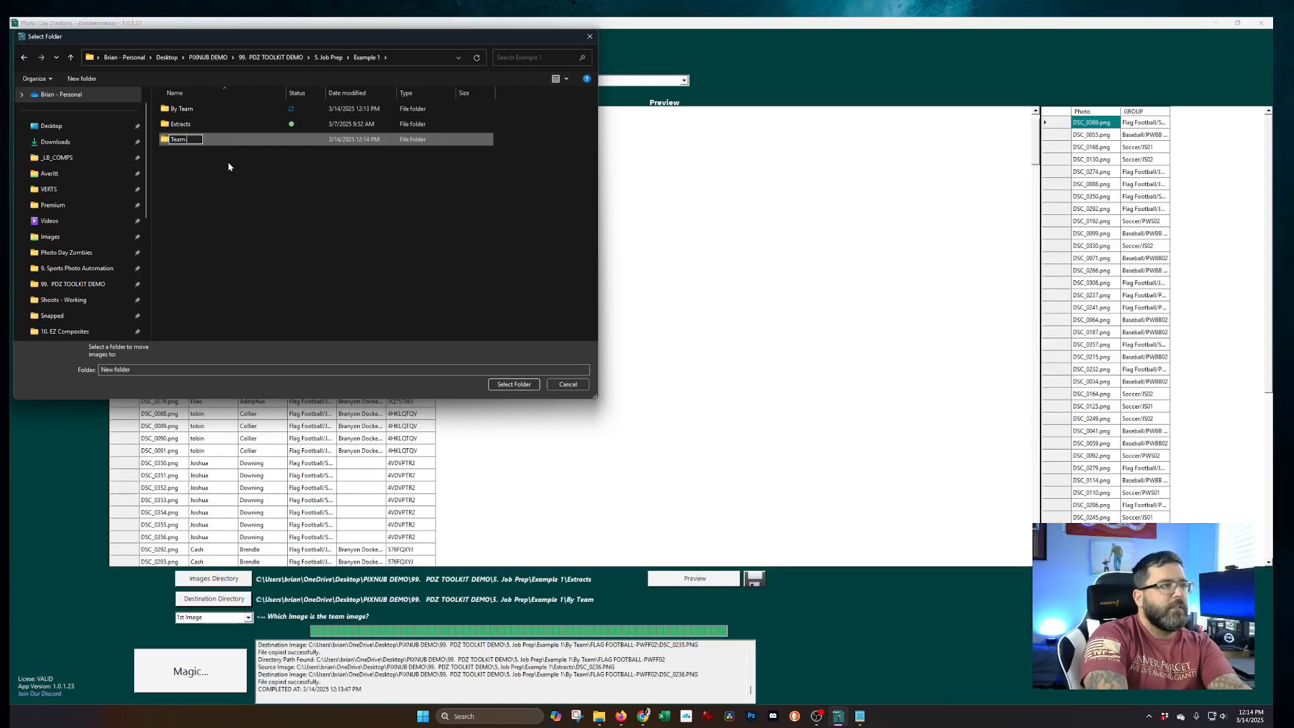
type(" Build")
key("BackSpace")
key("BackSpace")
key("BackSpace")
key("BackSpace")
key("BackSpace")
key("BackSpace")
key("BackSpace")
key("BackSpace")
key("BackSpace")
key("BackSpace")
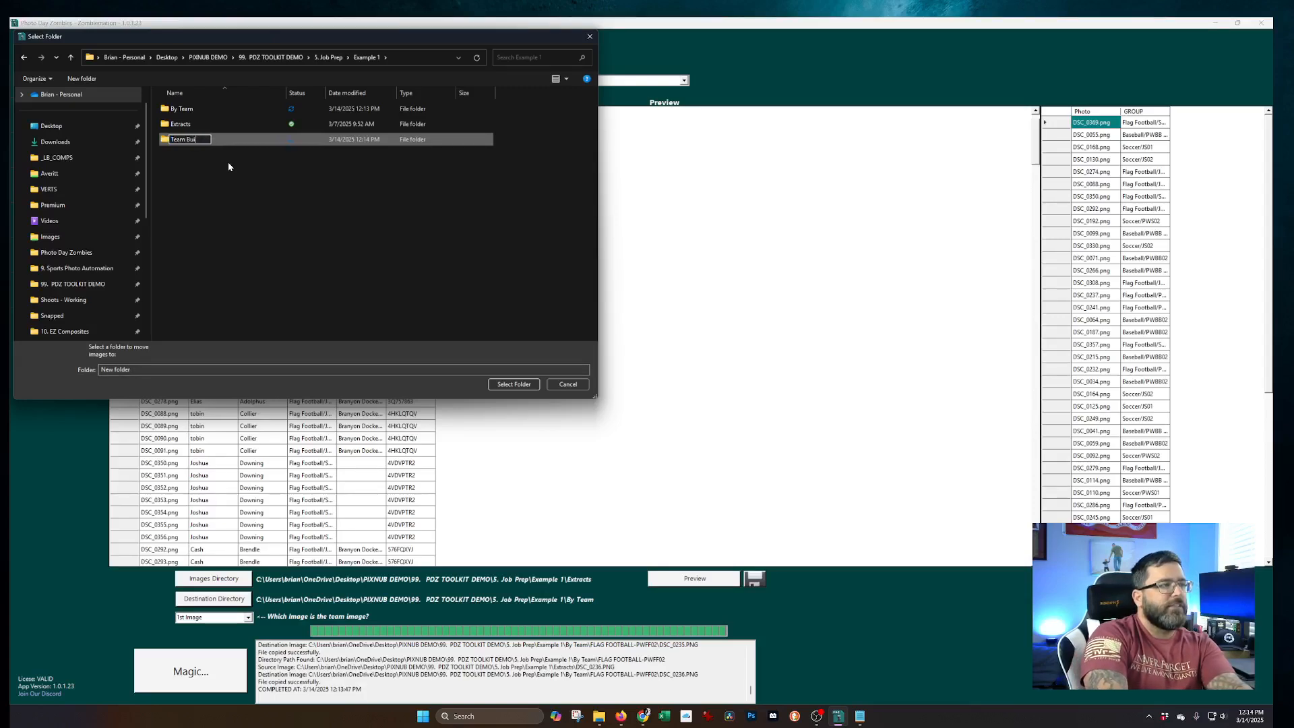
type("Ready For Team ")
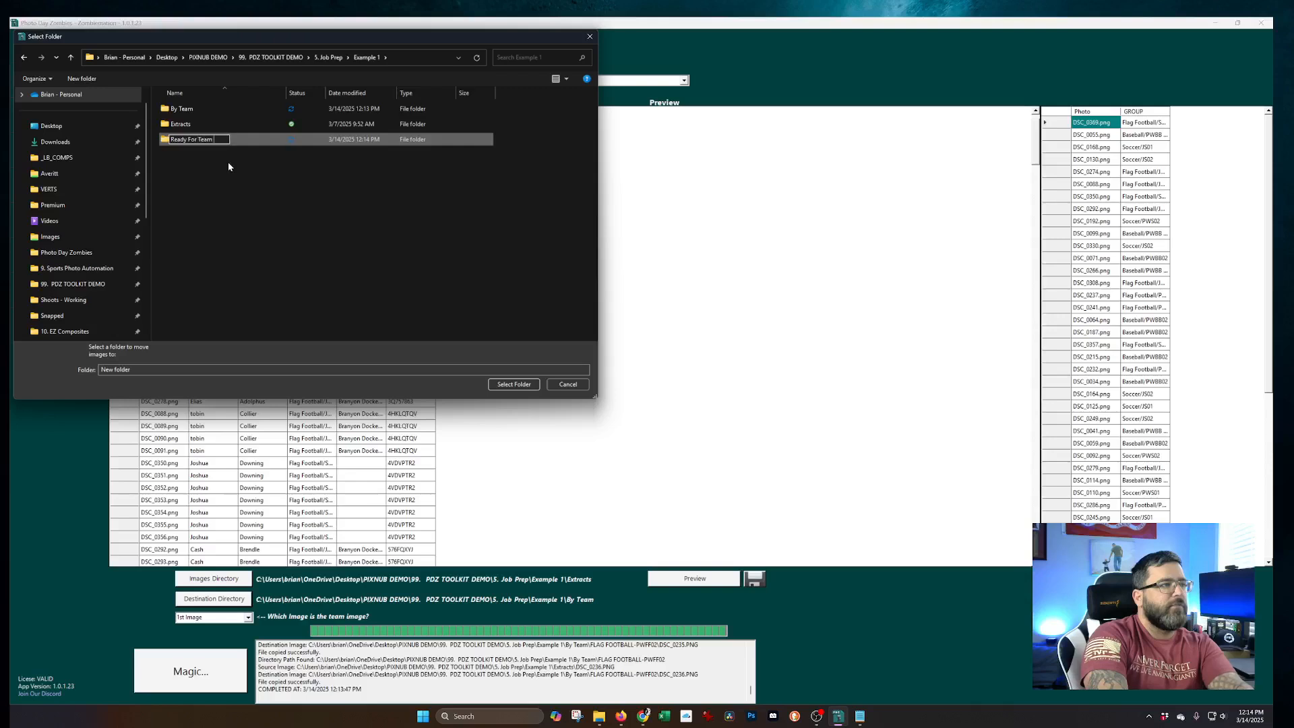
type("Builds")
key("Return")
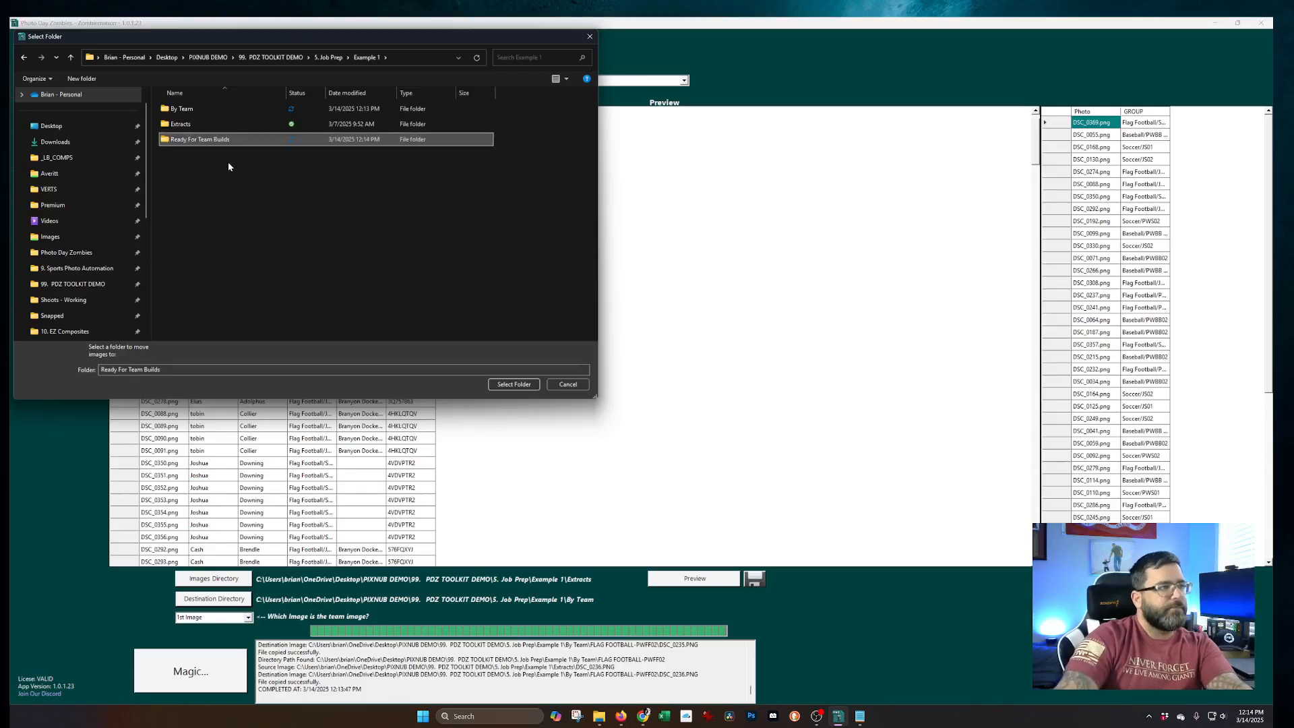
Step: Set Ready For Team Builds as the destination directory and run the job to copy the team images
double_click(230, 141)
left_click(517, 385)
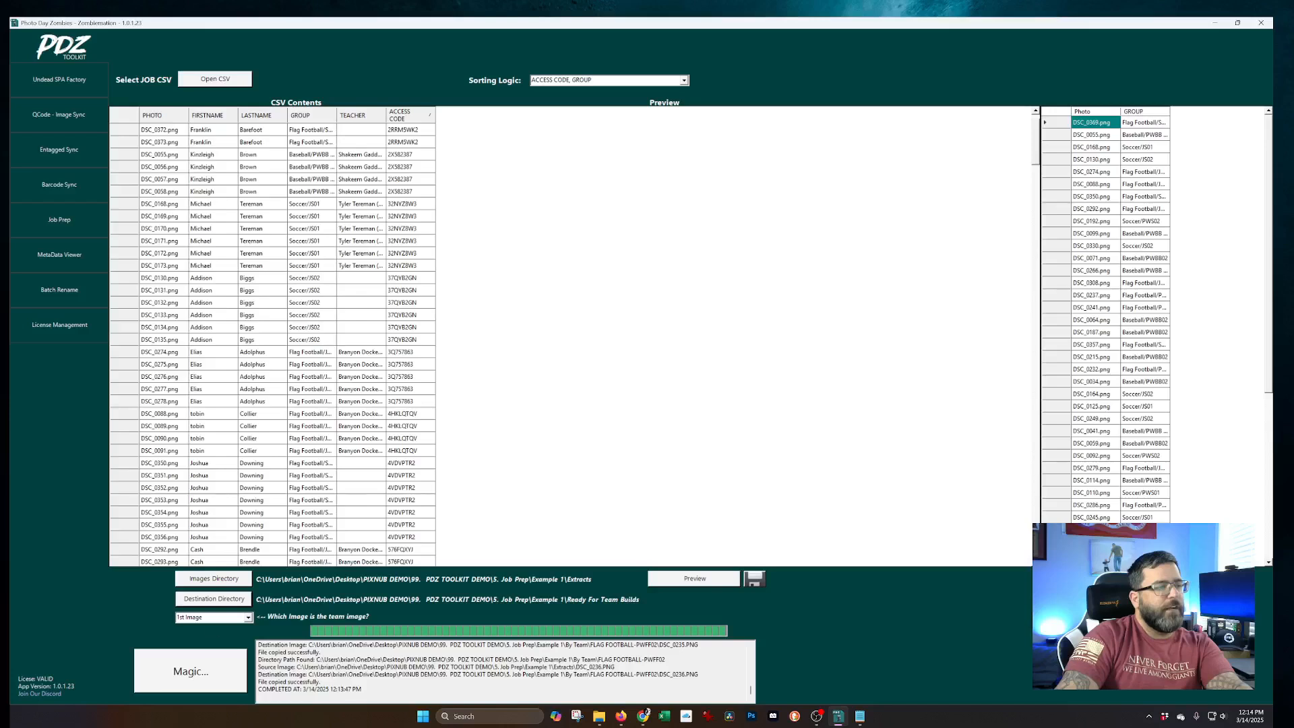
left_click(201, 666)
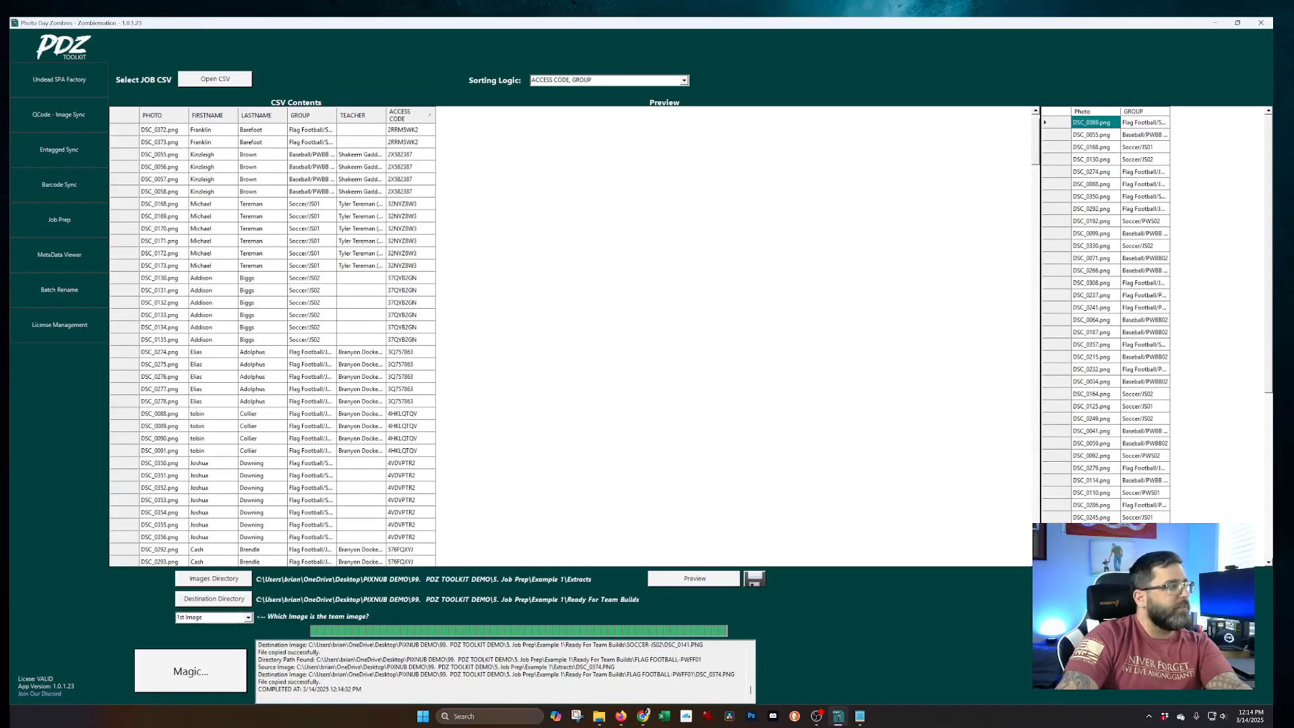
Step: In File Explorer, open Ready For Team Builds and check the BASEBALL-PWBB02, FLAG FOOTBALL-JRFF01 and FLAG FOOTBALL-PWFF01 folders
left_click_drag(2, 98, 634, 125)
left_click(650, 145)
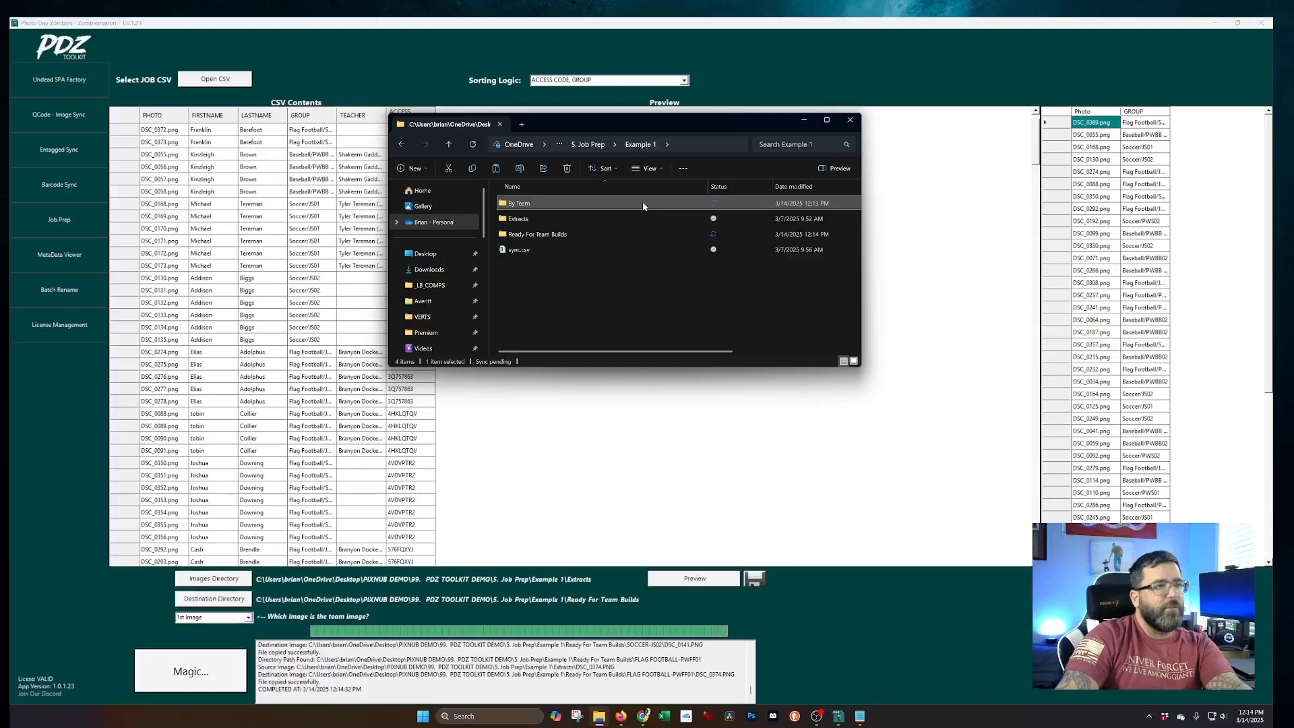
double_click(544, 238)
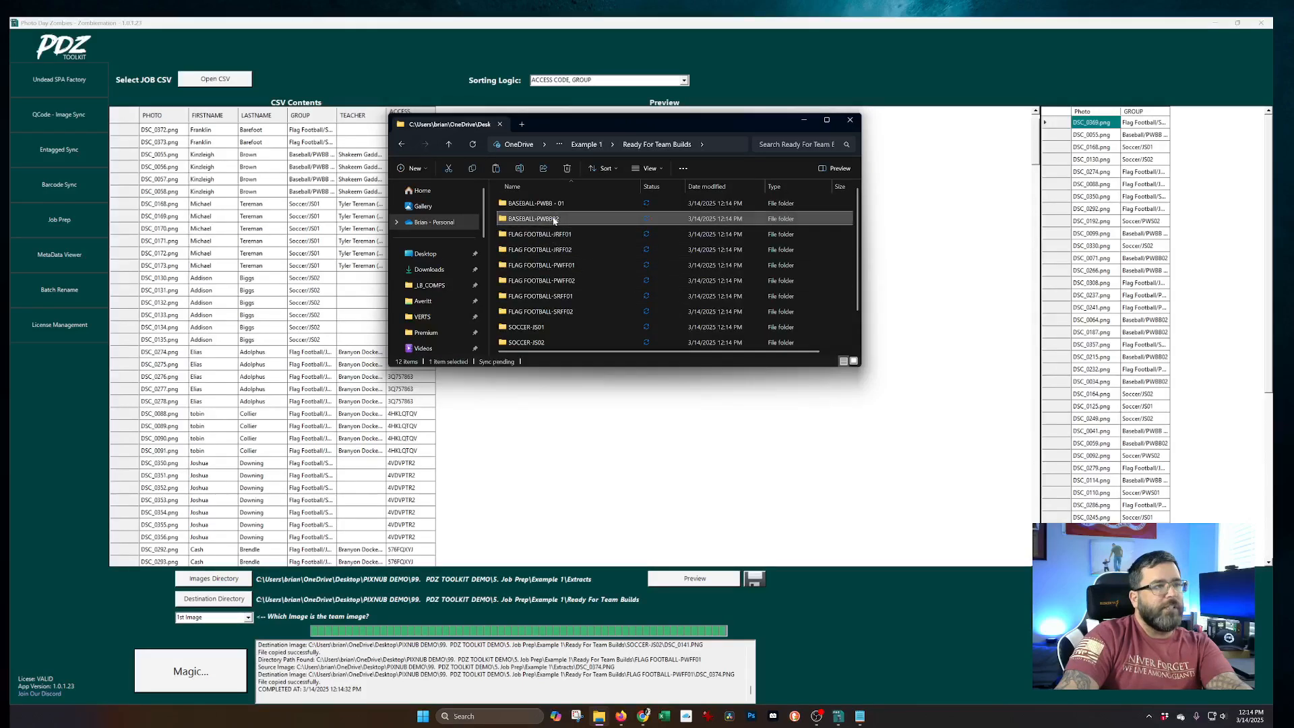
double_click(560, 219)
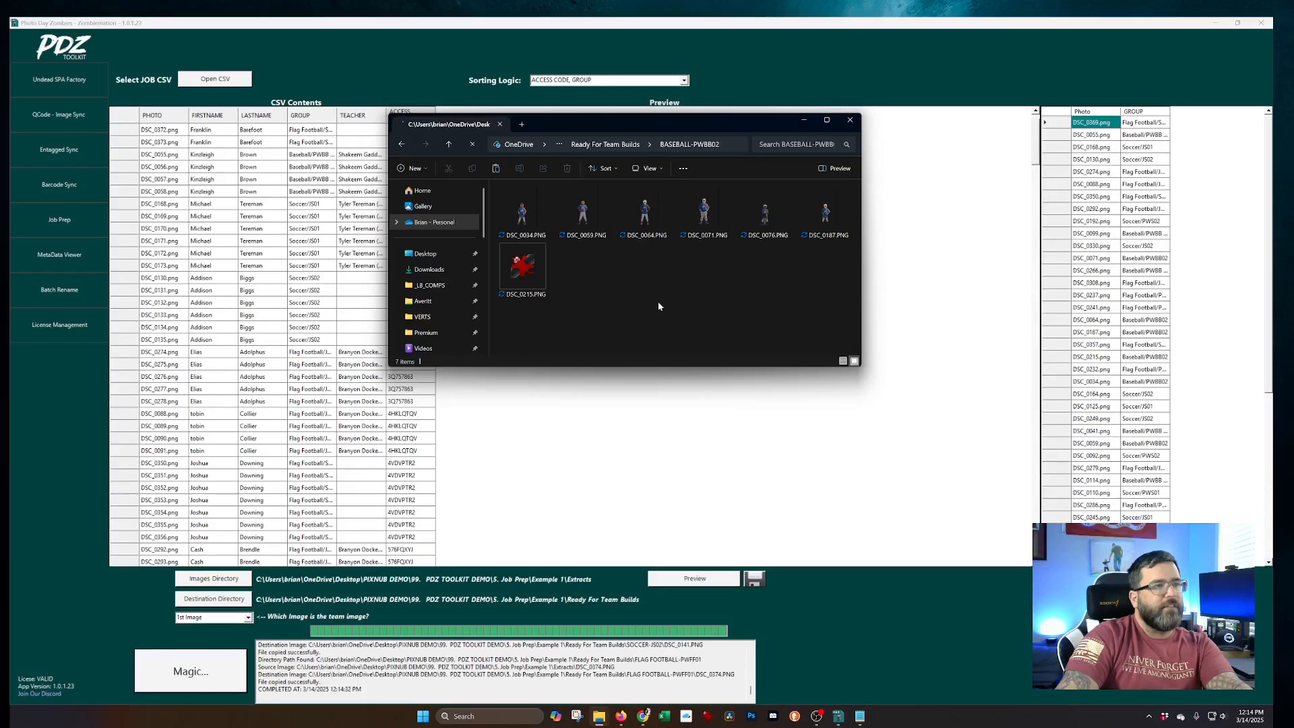
key("alt+Left")
double_click(594, 235)
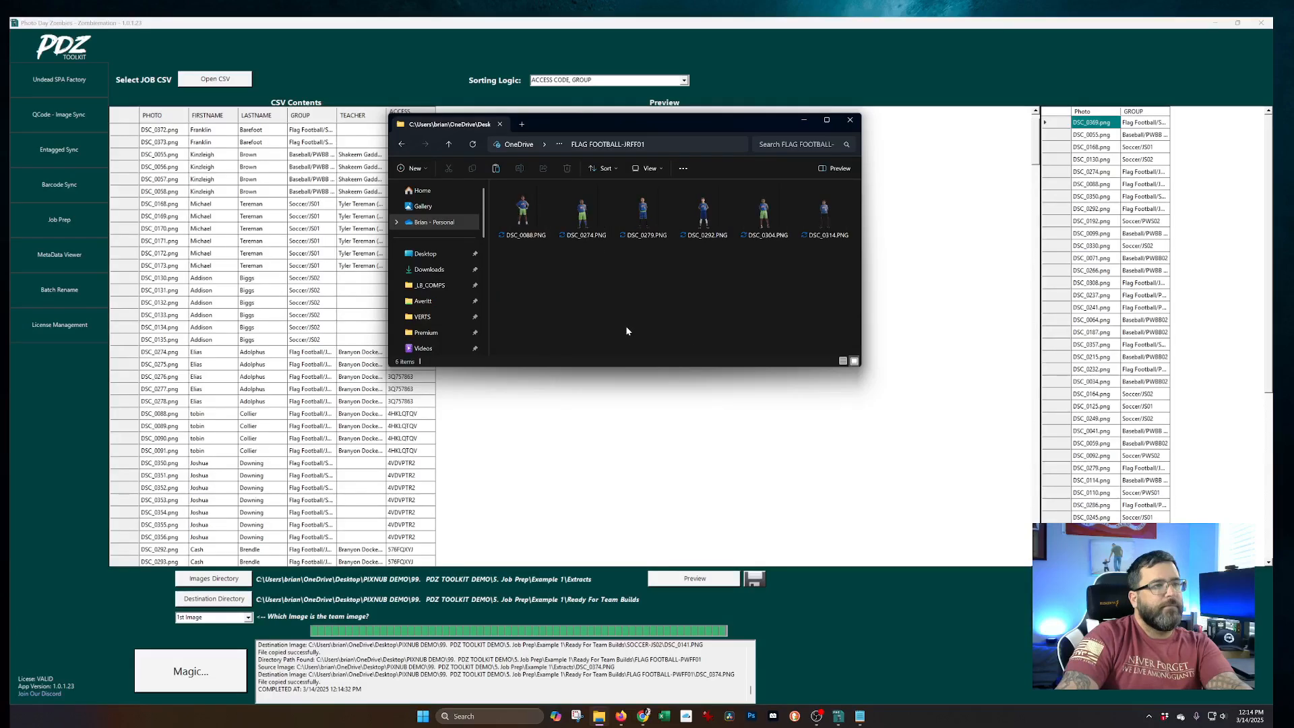
key("alt+Left")
double_click(557, 265)
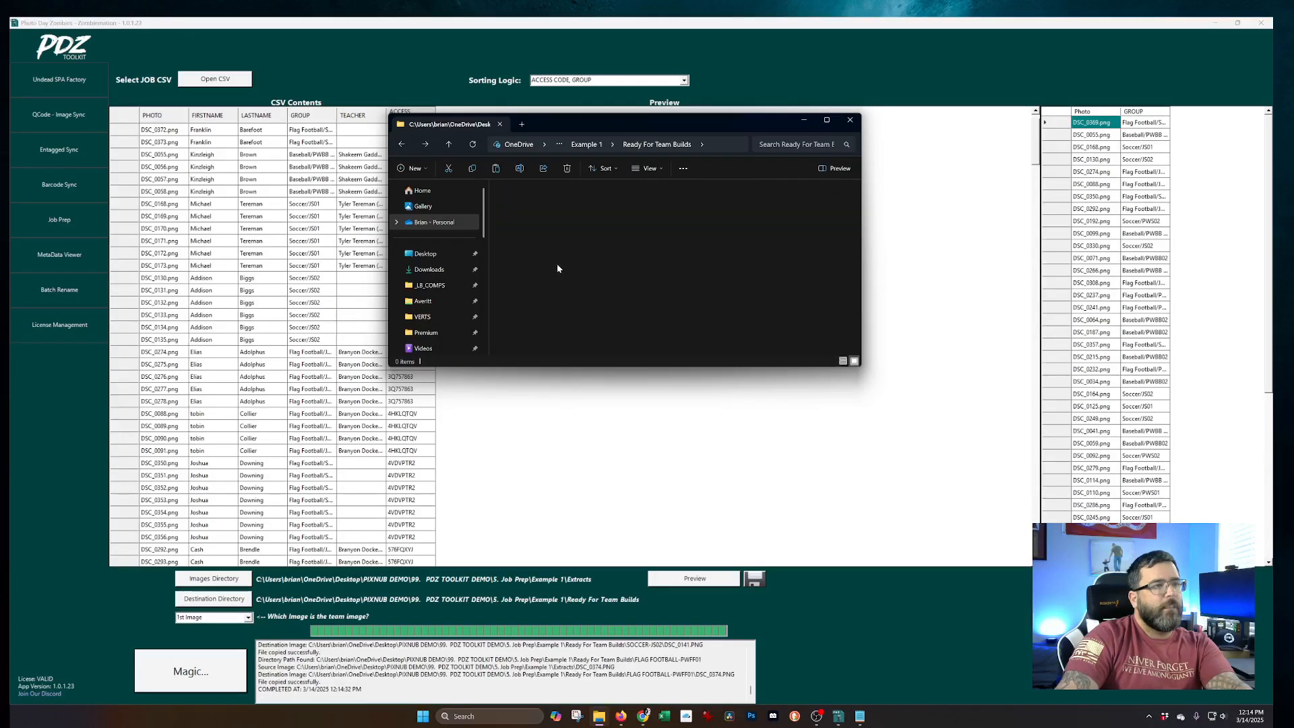
key("alt+Left")
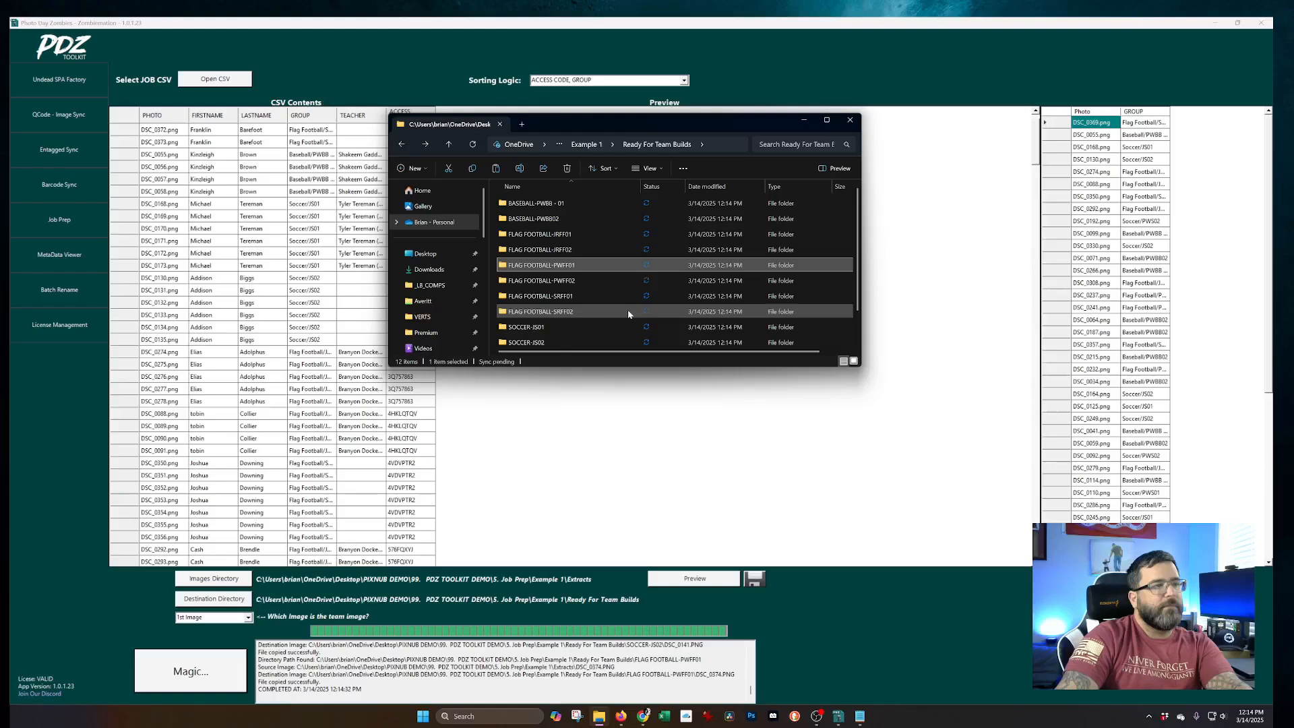
Step: Check the images in the FLAG FOOTBALL-SRFF01 folder, return to the team folder list, and close File Explorer
left_click(565, 297)
double_click(567, 298)
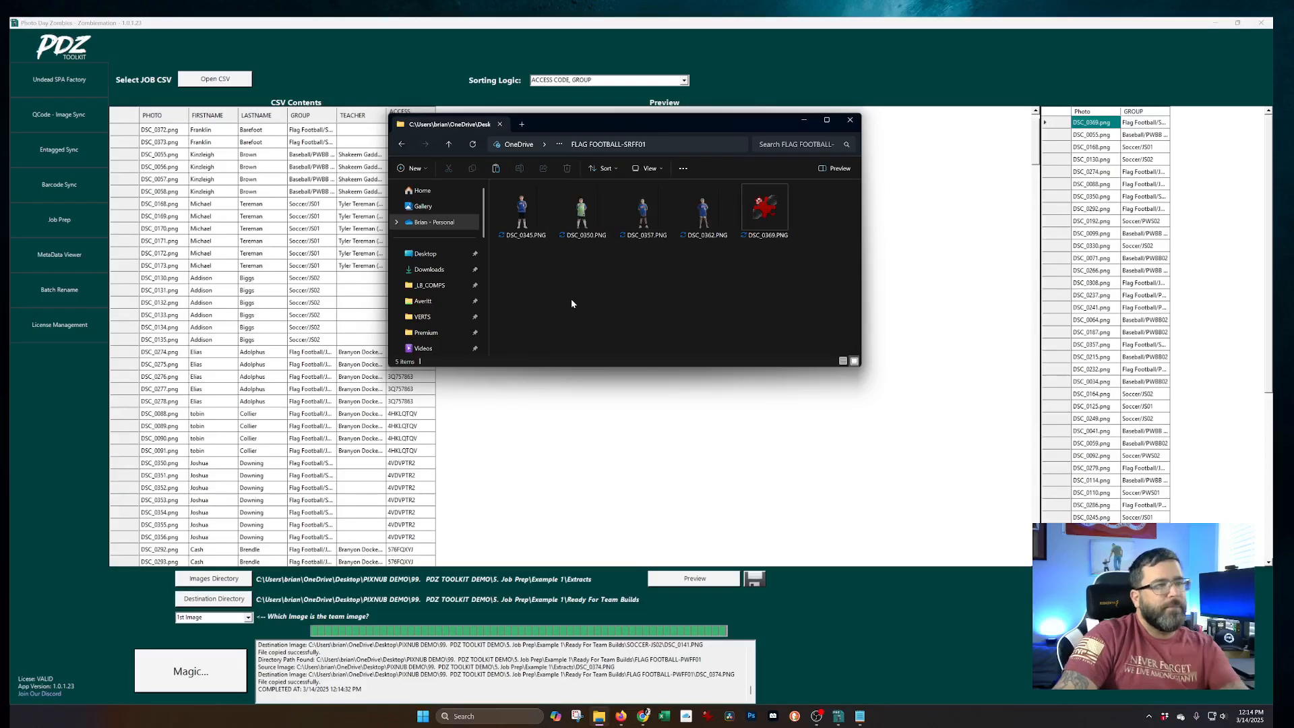
key("alt+Left")
scroll(829, 269, "down", 1)
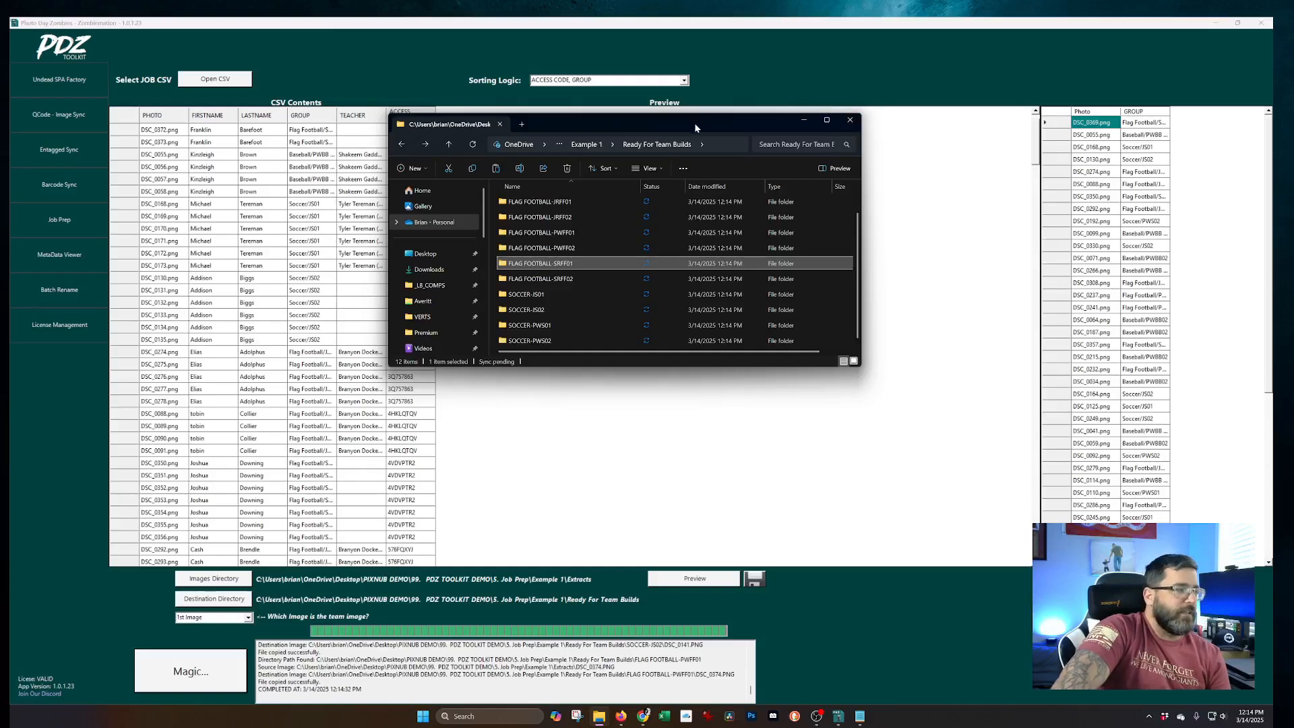
left_click_drag(695, 123, 691, 196)
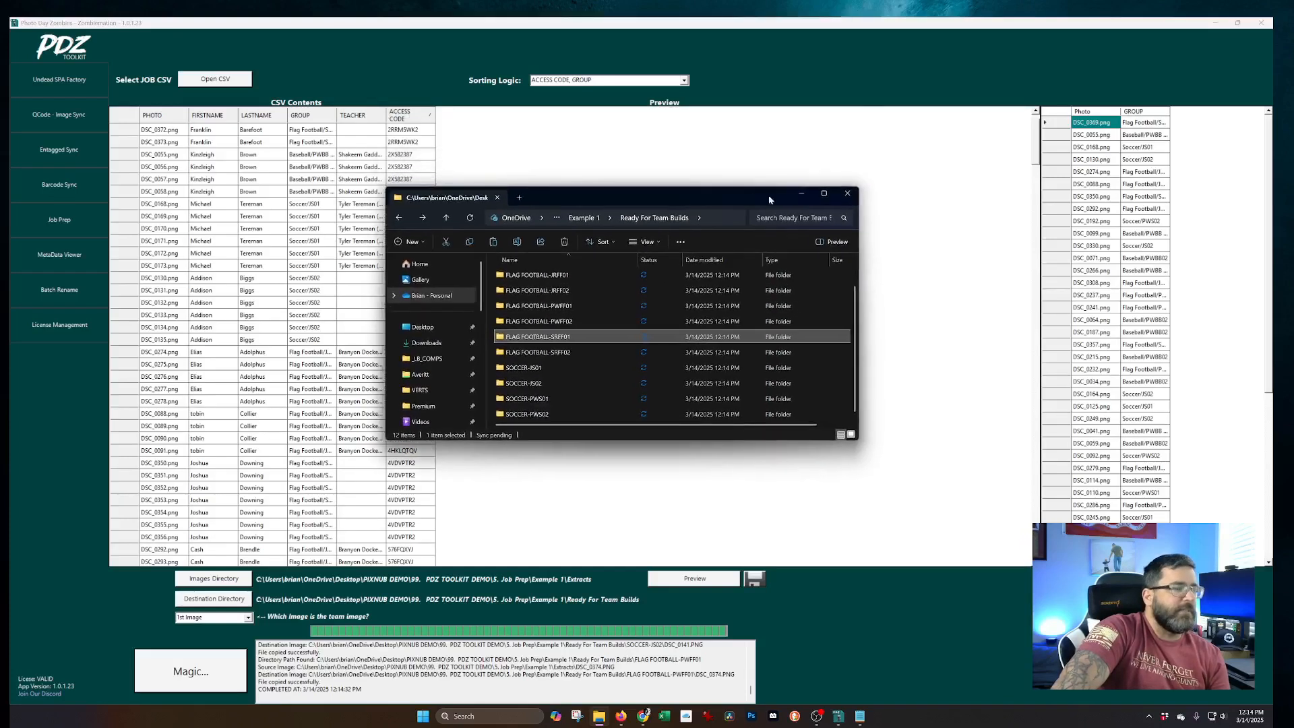
left_click(847, 195)
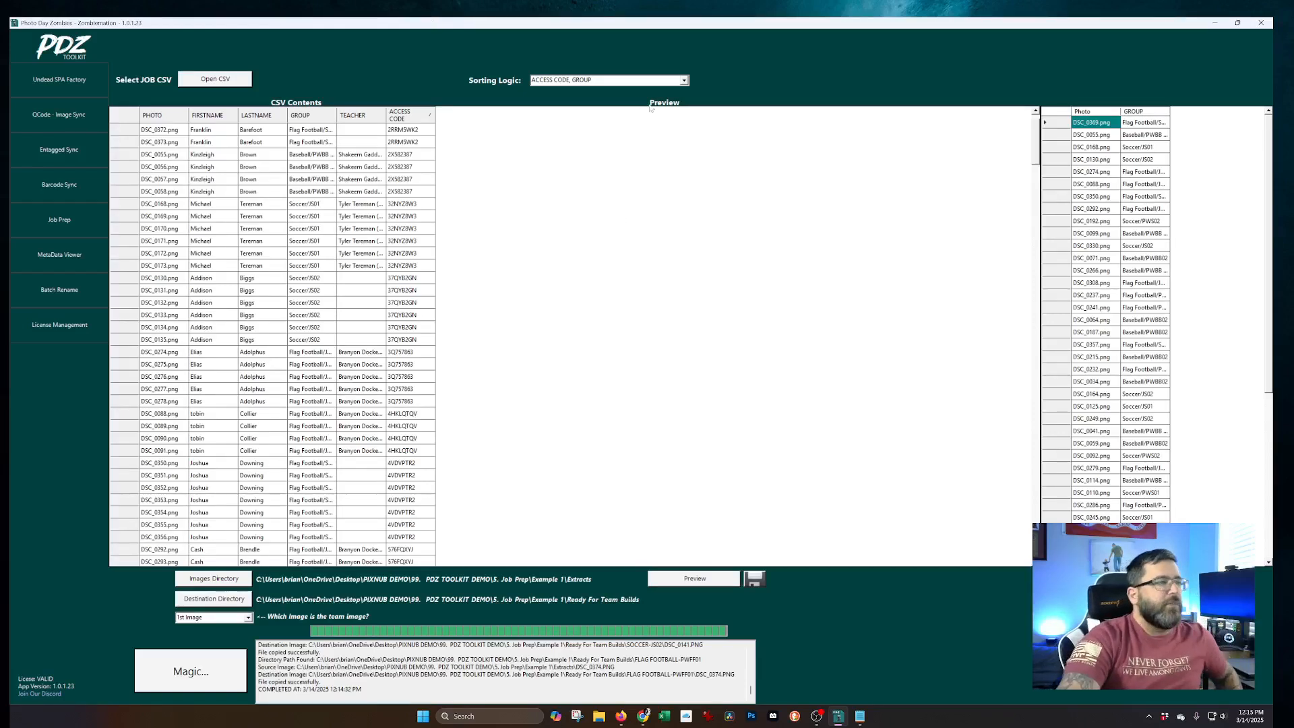
Step: Open Undead SPA Factory and load Photo_export_YouthLeague_Job00001.csv from the 1. SPA WIZARD folder as the build source
left_click(59, 79)
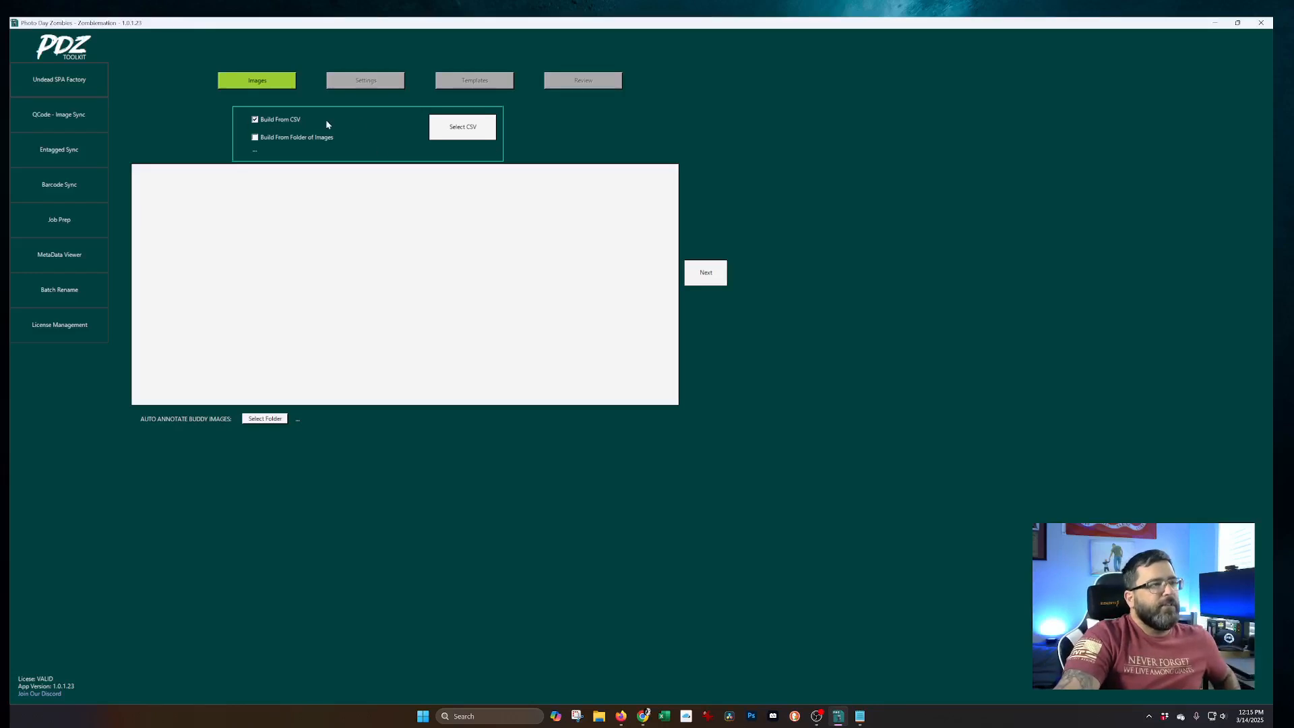
left_click(463, 127)
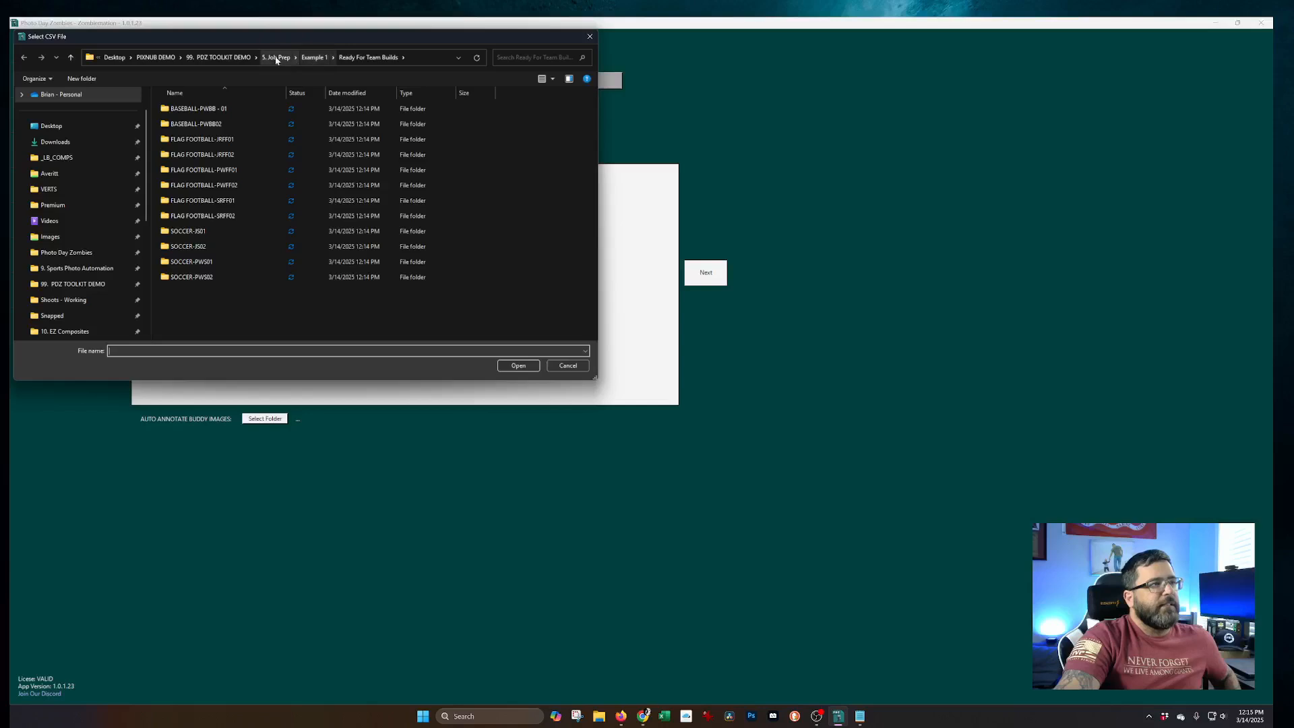
left_click(218, 58)
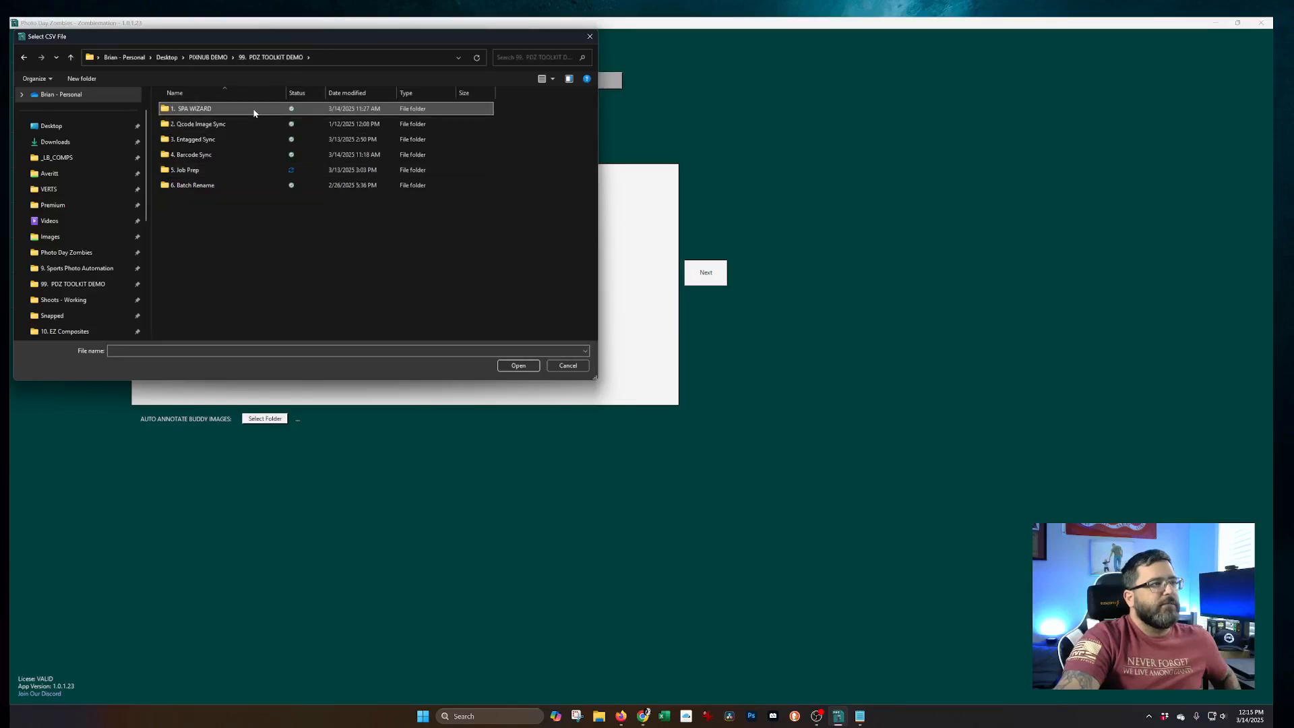
double_click(254, 111)
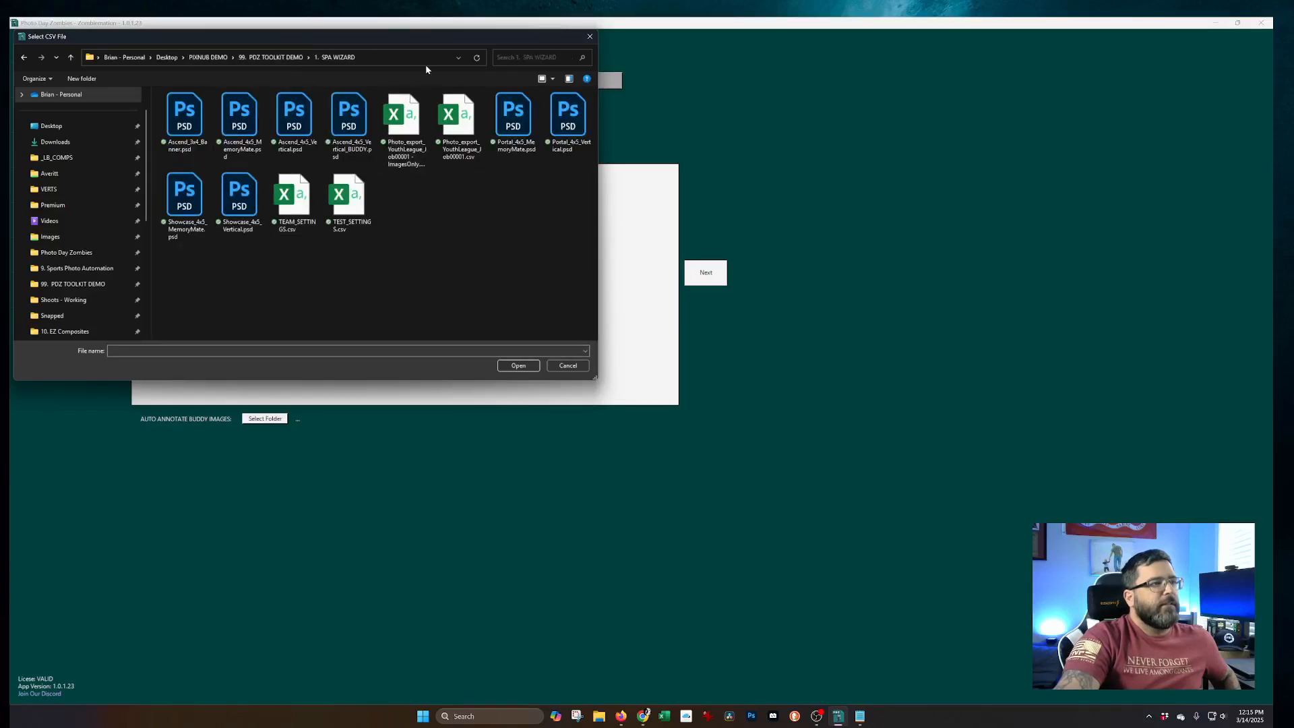
left_click(403, 125)
left_click(458, 125)
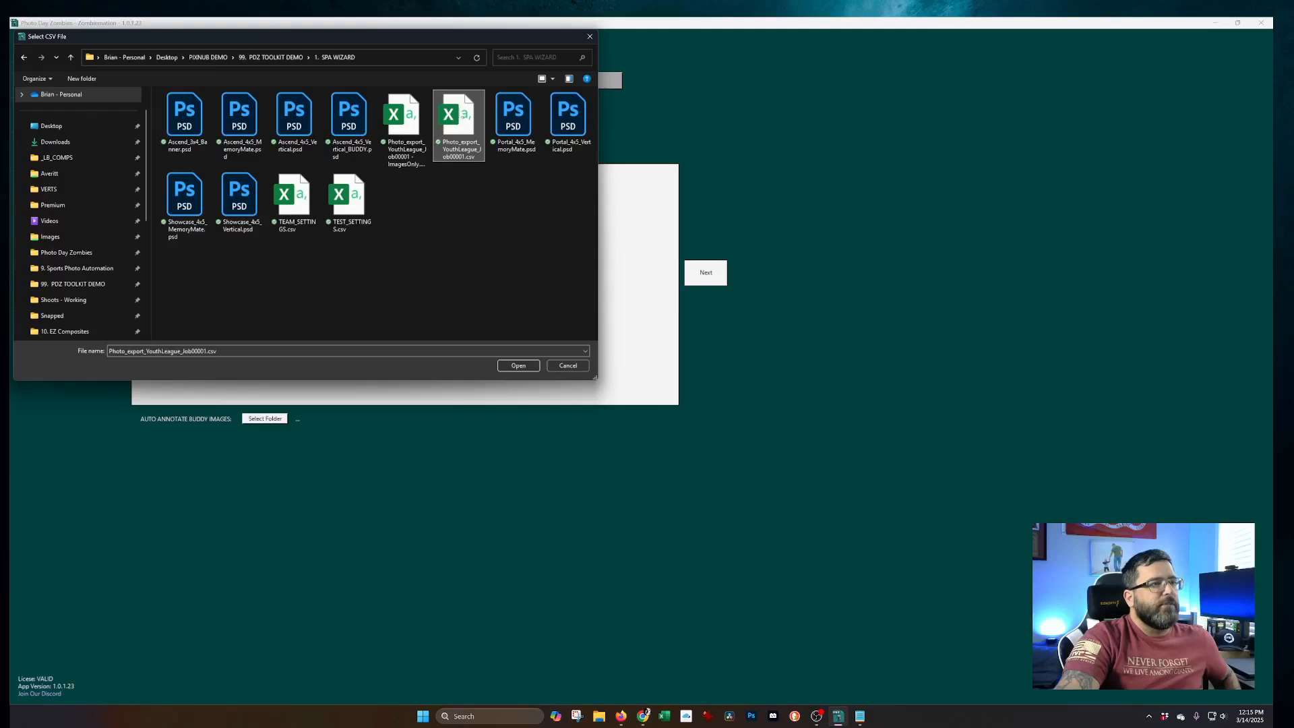
double_click(463, 116)
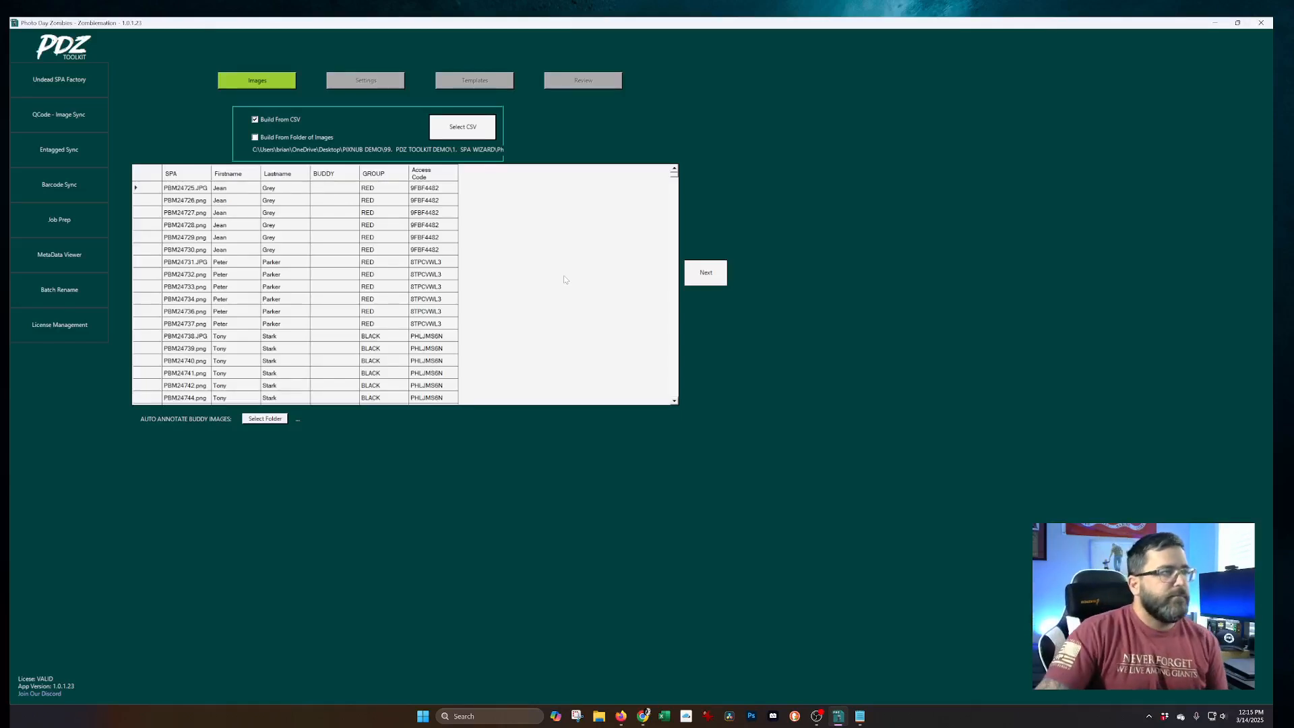
Step: Review the BUDDY column in the loaded CSV rows and continue to the Settings stage
scroll(323, 256, "down", 7)
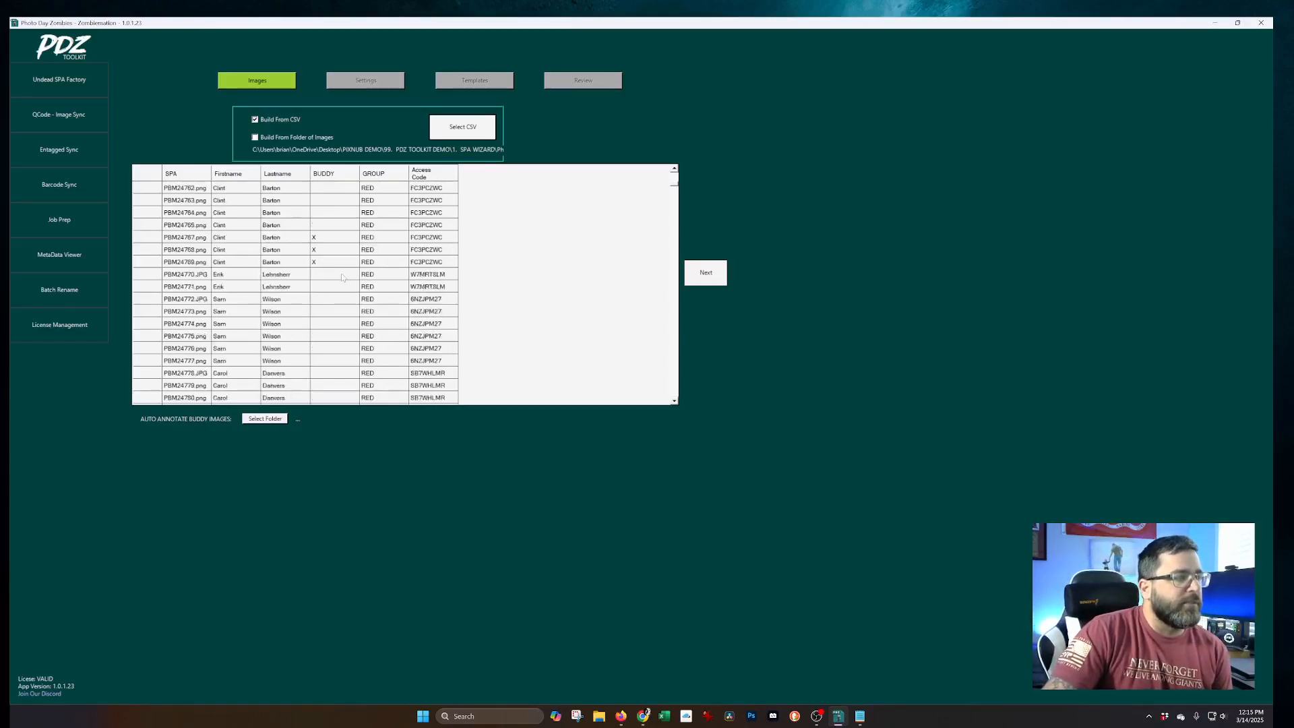
scroll(342, 277, "up", 3)
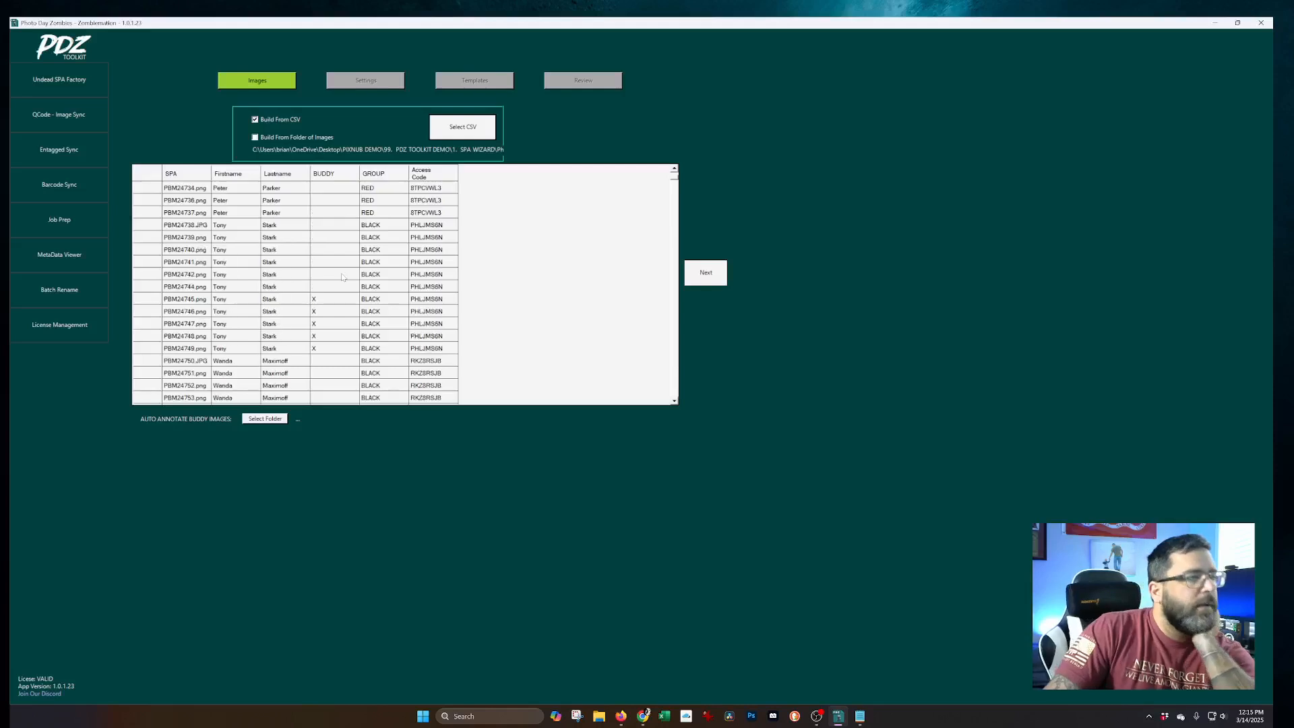
left_click(336, 274)
left_click(328, 362)
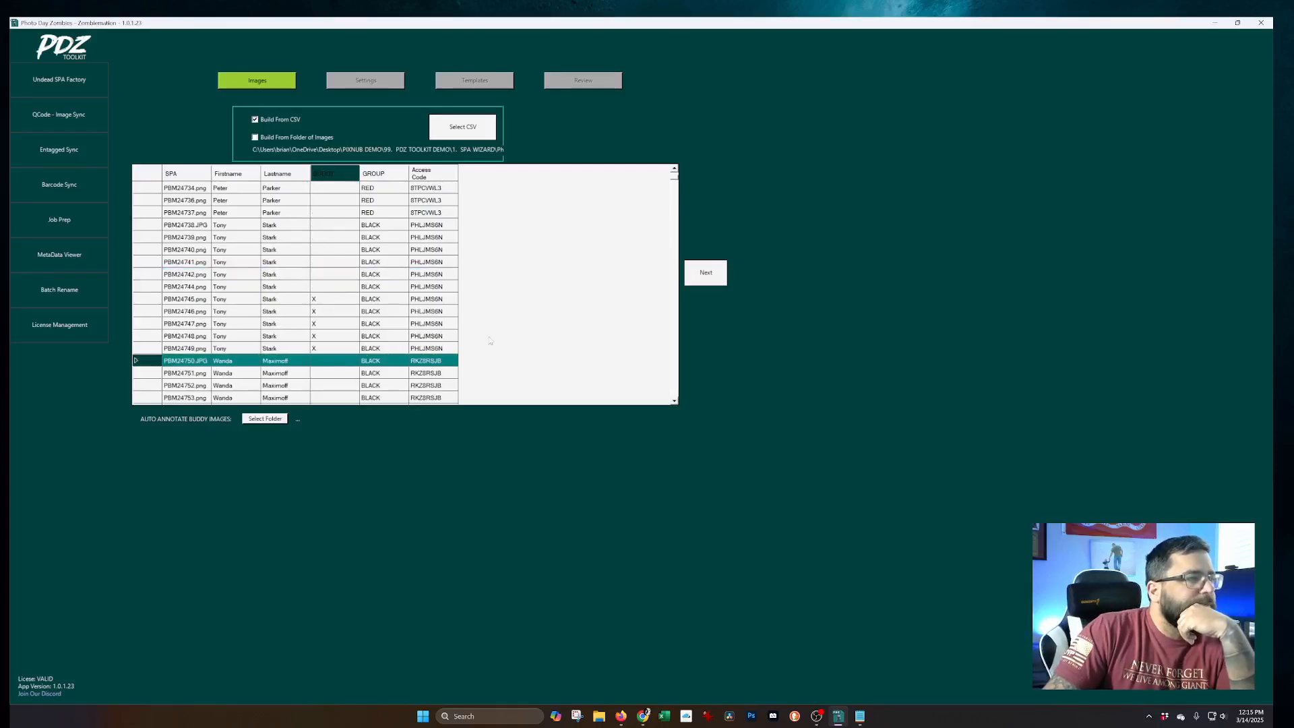
left_click(712, 275)
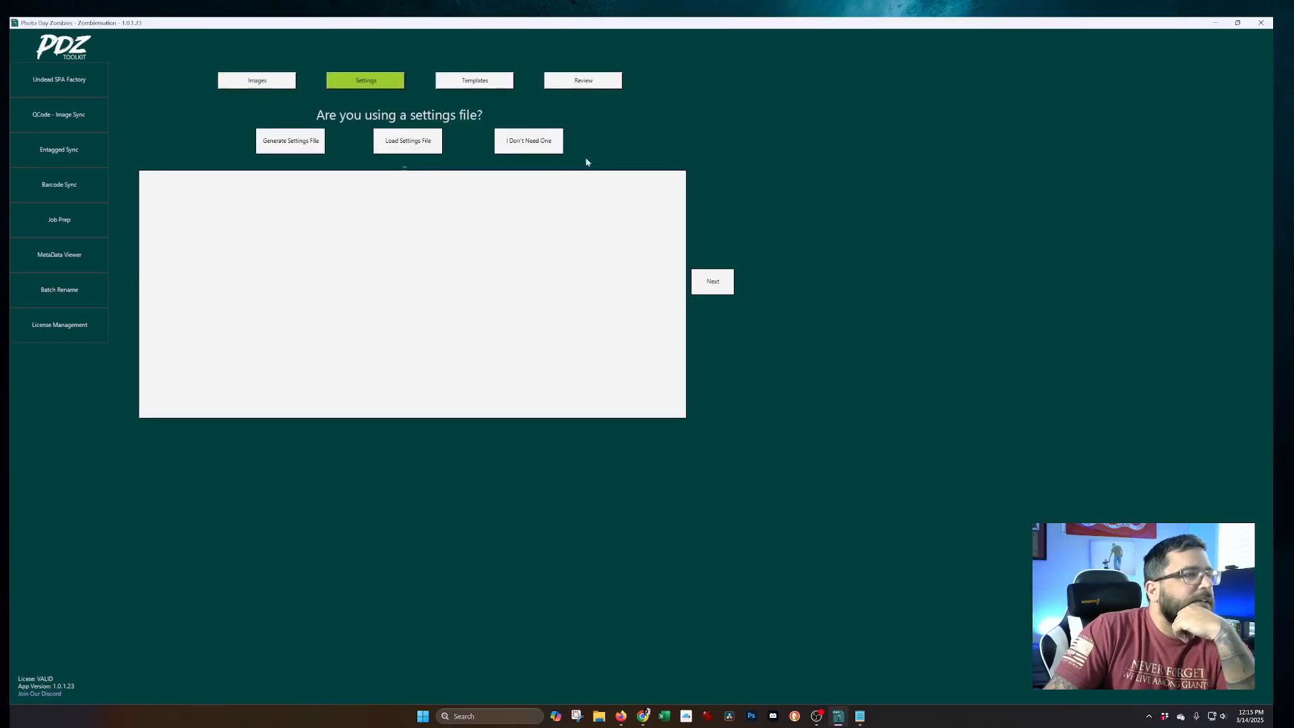
Step: Move a new File Explorer window clear of the toolkit and generate a settings CSV named demo settings in 1. SPA WIZARD
left_click(601, 717)
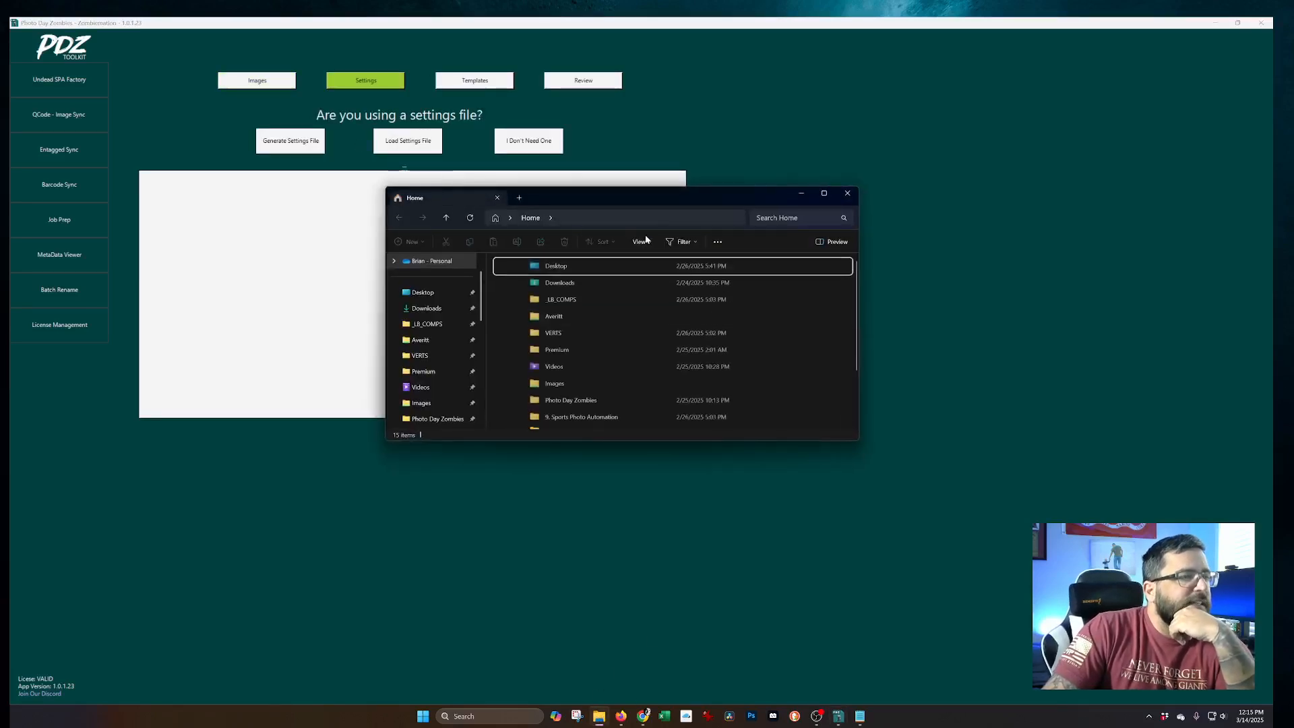
left_click_drag(665, 201, 0, 200)
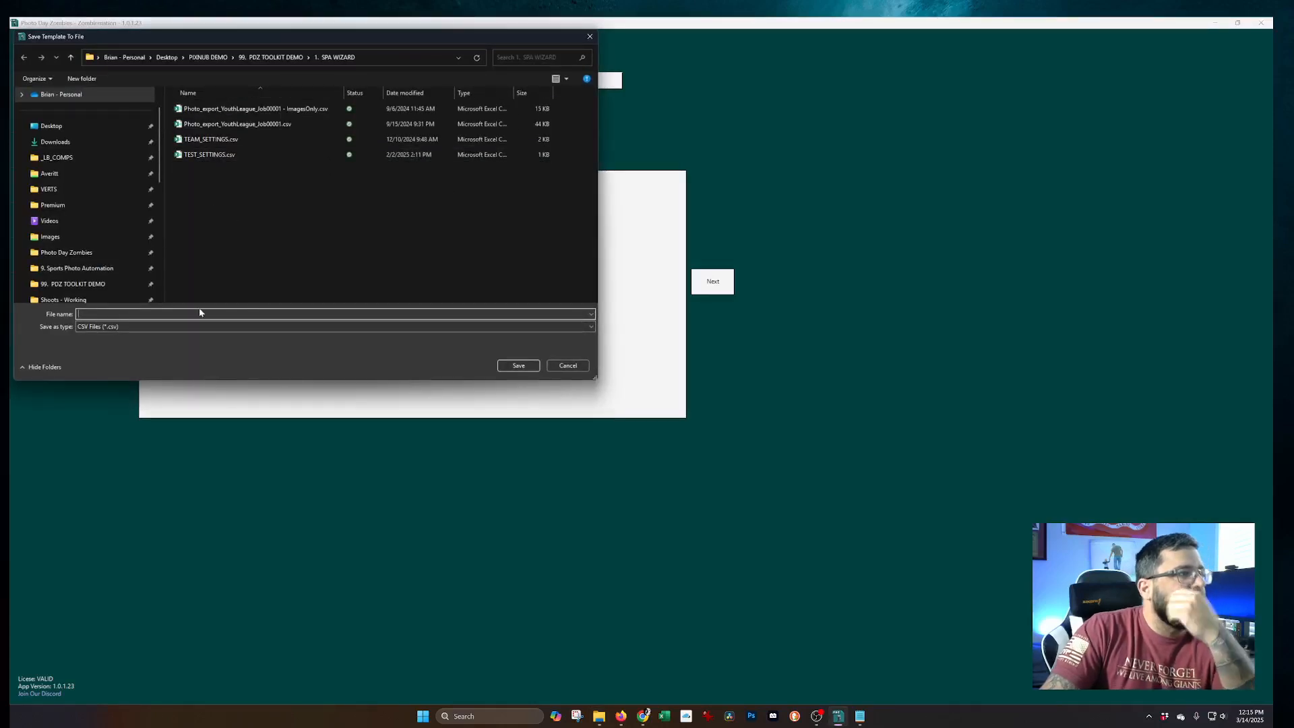
type("demo")
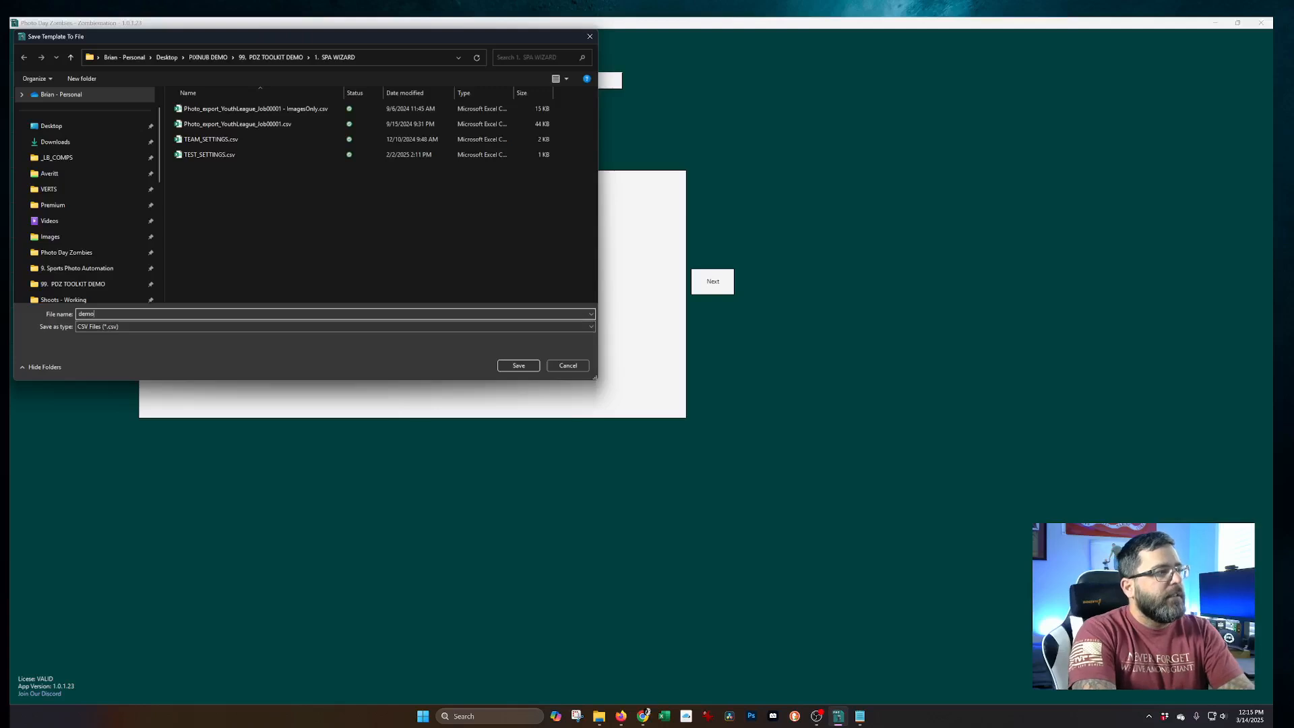
type(" settings")
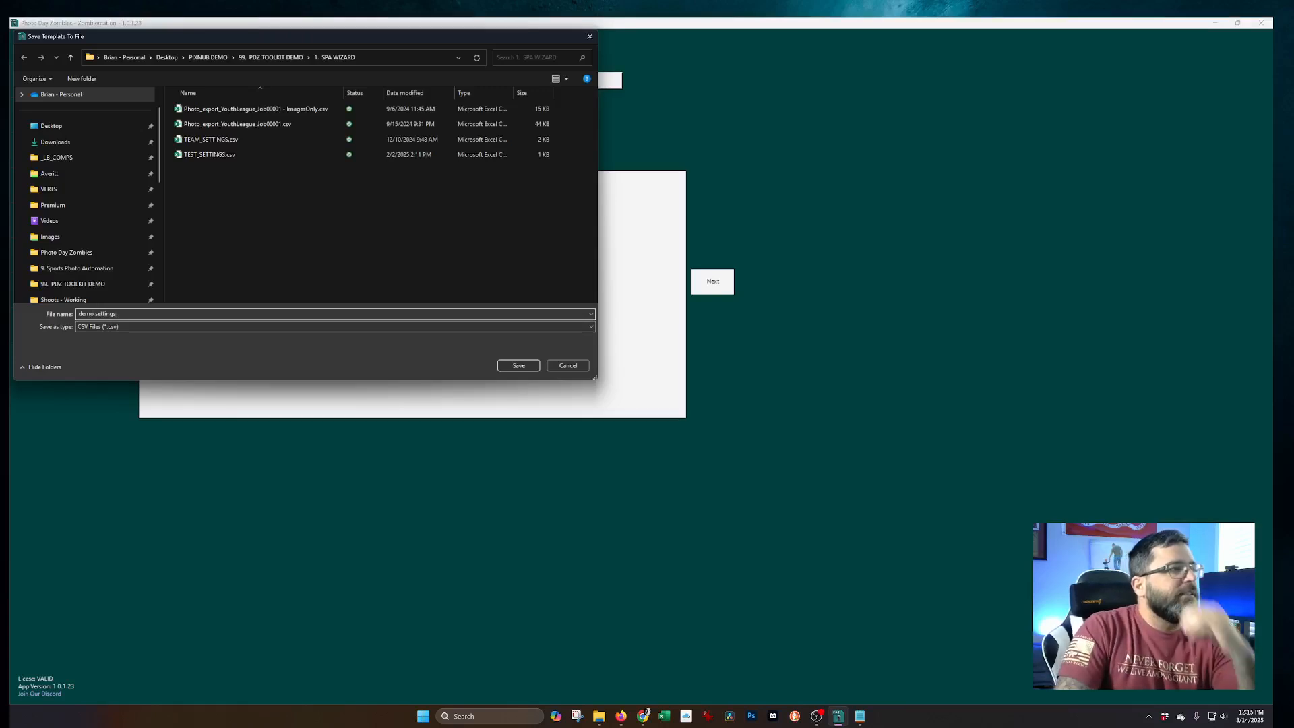
key("Return")
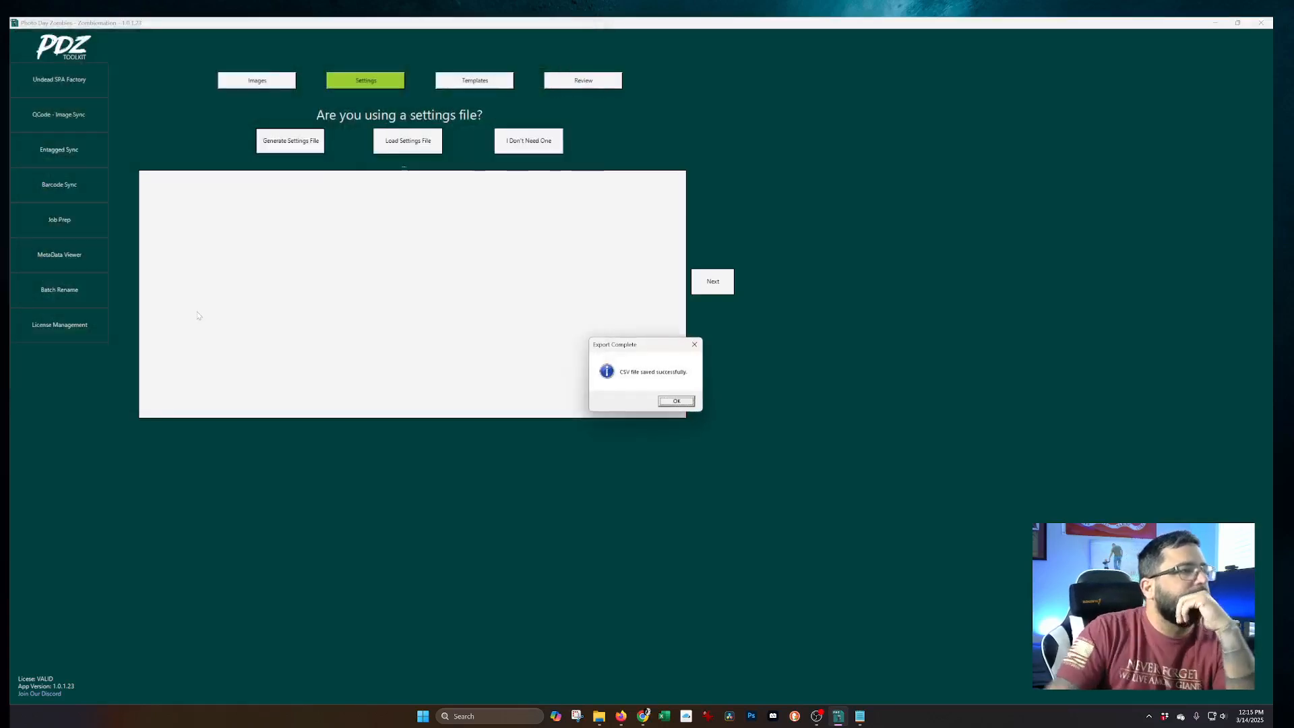
Step: Open the generated demo settings.csv in Excel and widen all columns so the headers are readable
left_click(688, 402)
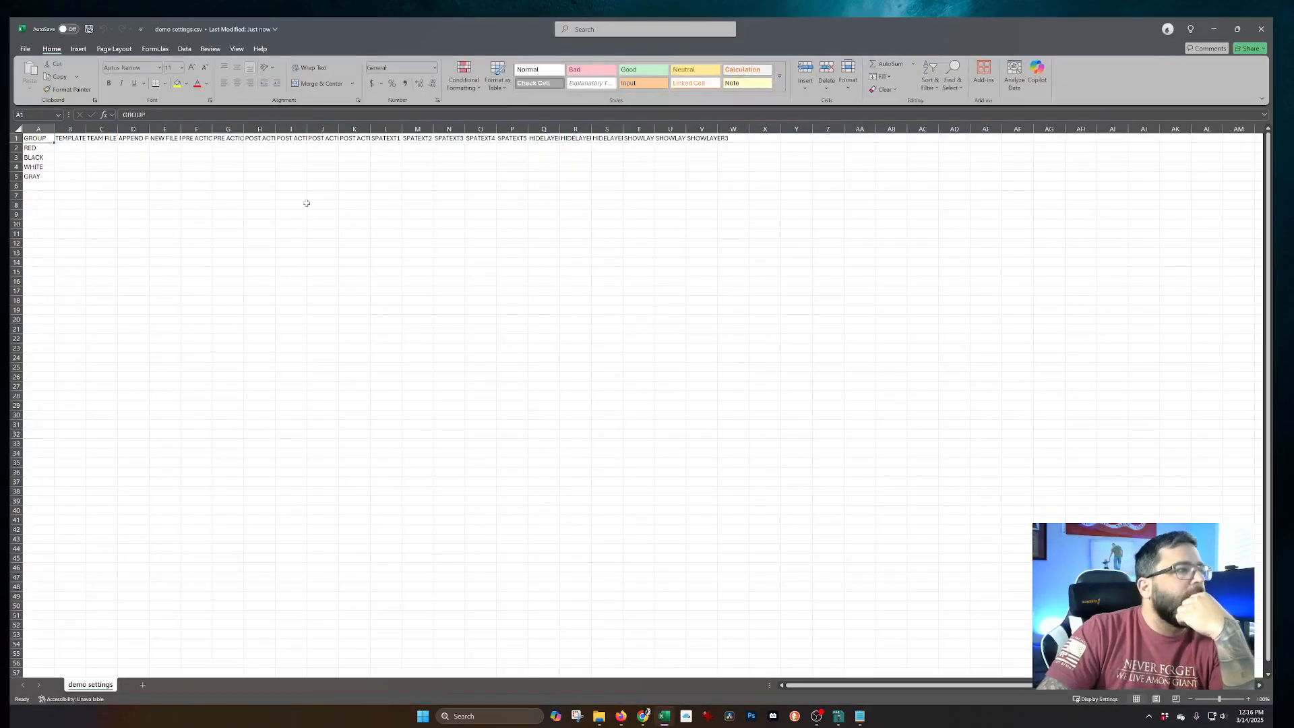
left_click(306, 203)
left_click(18, 129)
left_click_drag(54, 129, 69, 129)
left_click(80, 195)
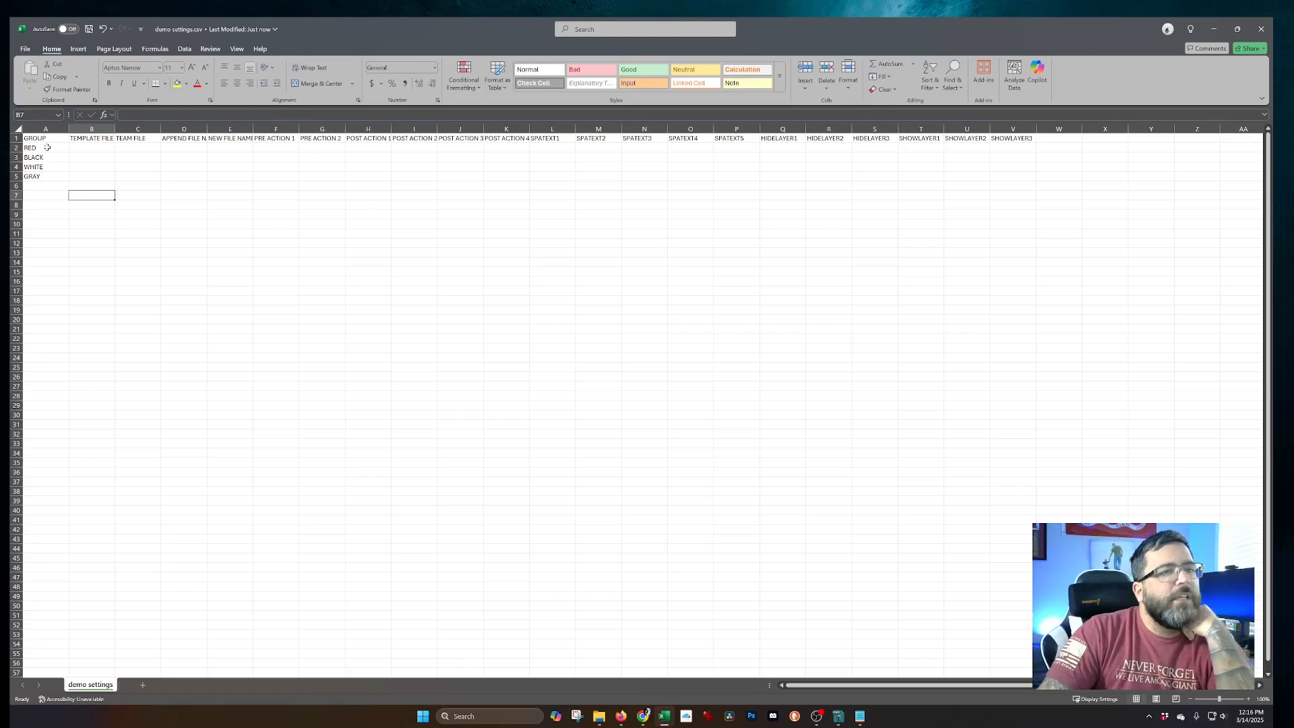
Step: Examine the settings columns from TEMPLATE FILE through SHOWLAYER3 and how they apply to the RED group
left_click(90, 127)
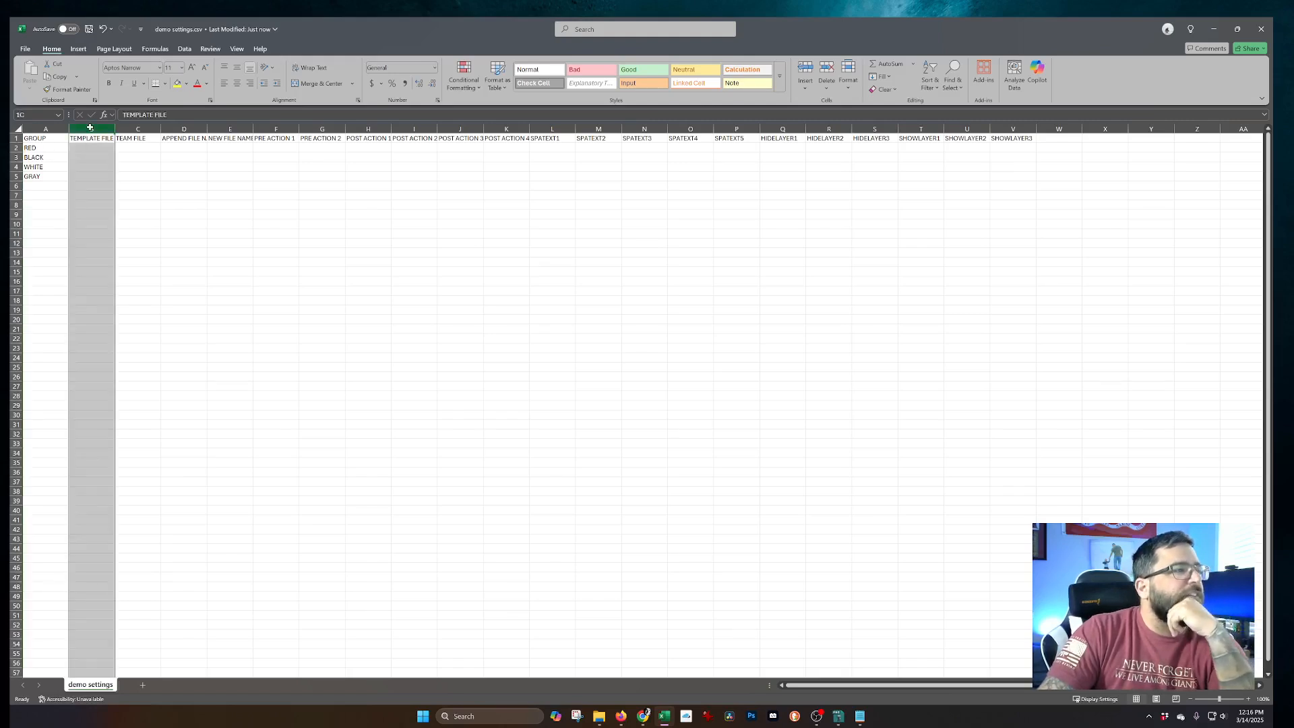
left_click_drag(90, 127, 1025, 108)
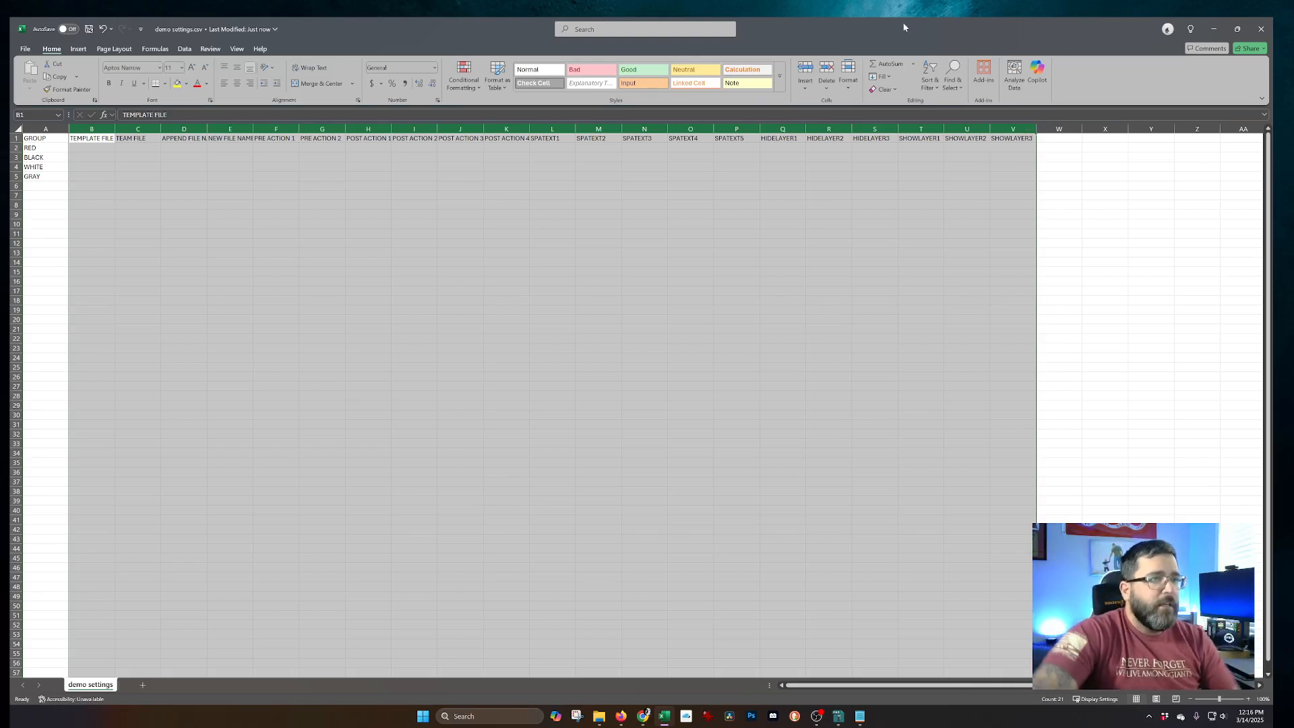
left_click(610, 165)
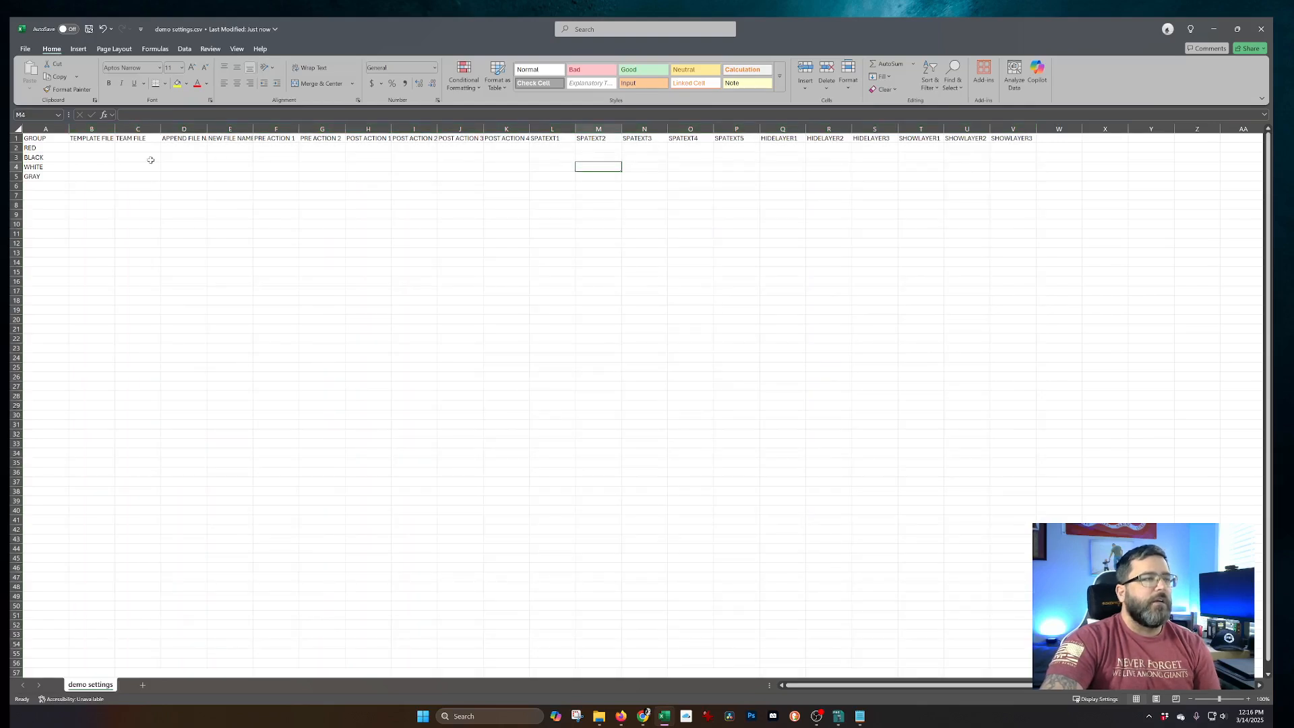
left_click(85, 149)
left_click(599, 147)
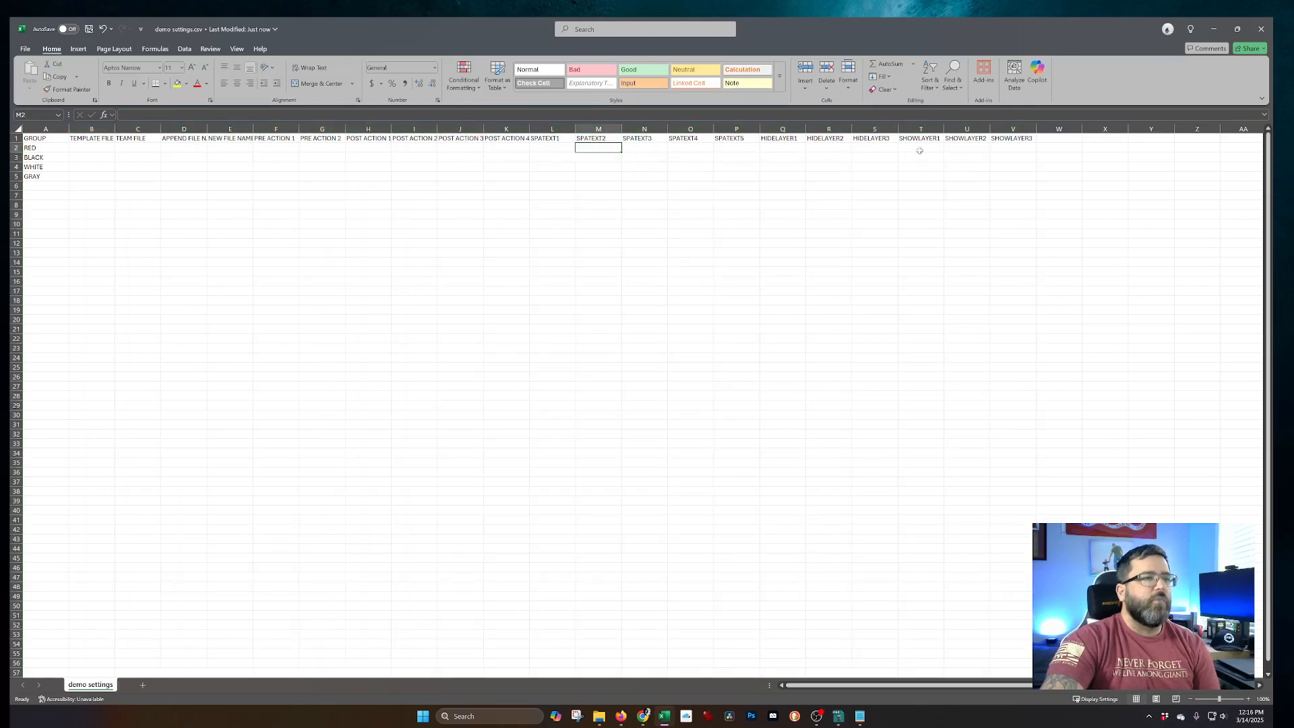
left_click(51, 150)
left_click(85, 148)
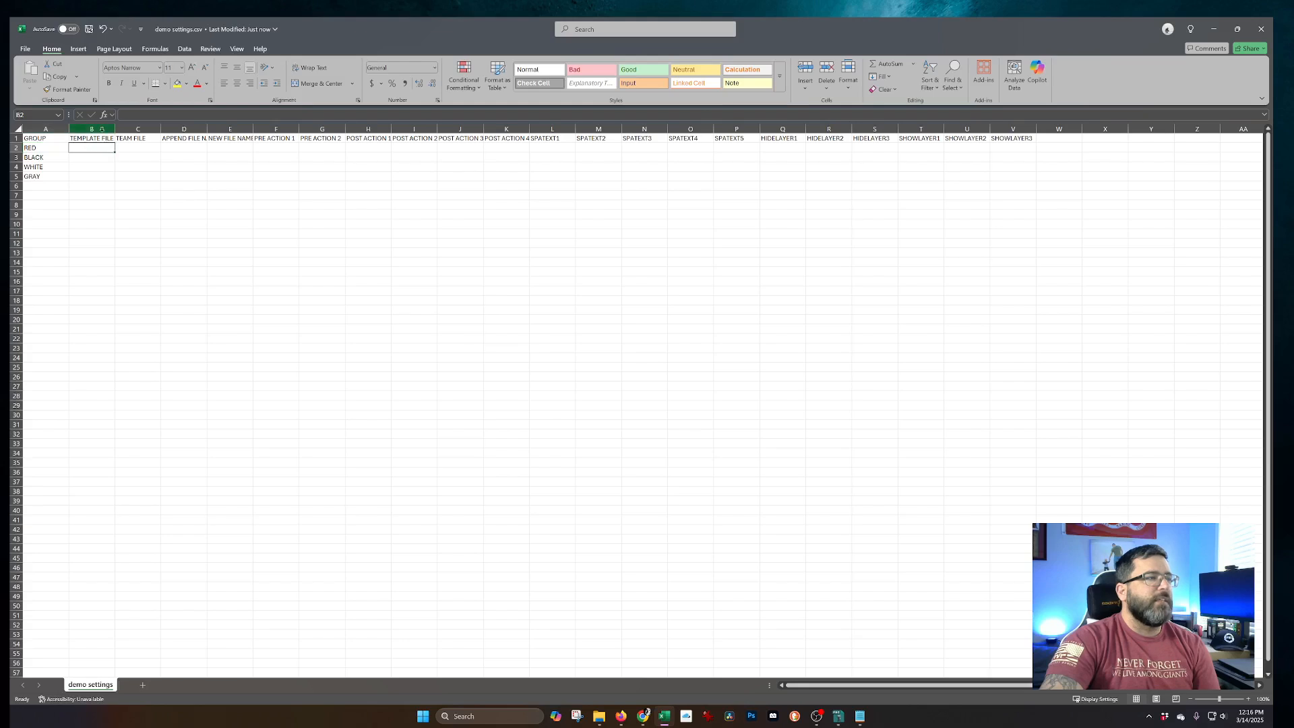
Step: Copy the file name Ascend_4x5_Vertical.psd from the 1. SPA WIZARD folder into RED's TEMPLATE FILE cell and widen that column to fit
left_click_drag(116, 129, 131, 128)
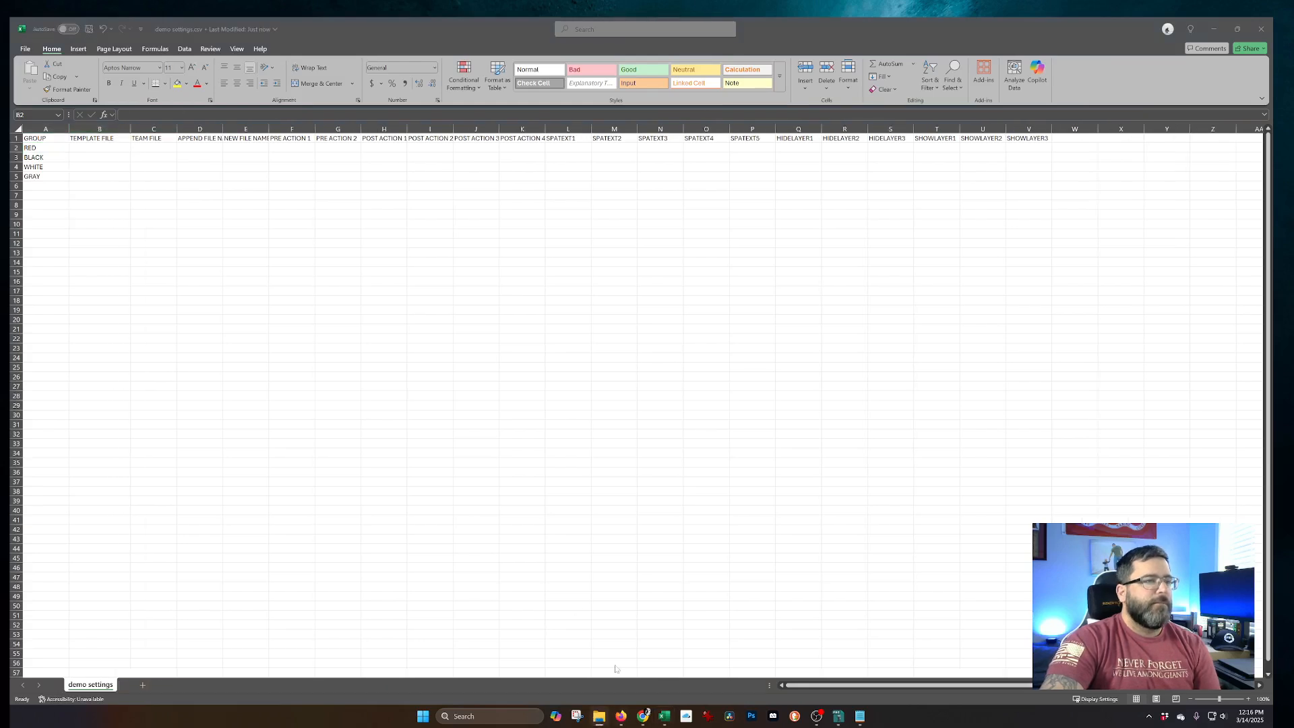
left_click_drag(652, 211, 778, 311)
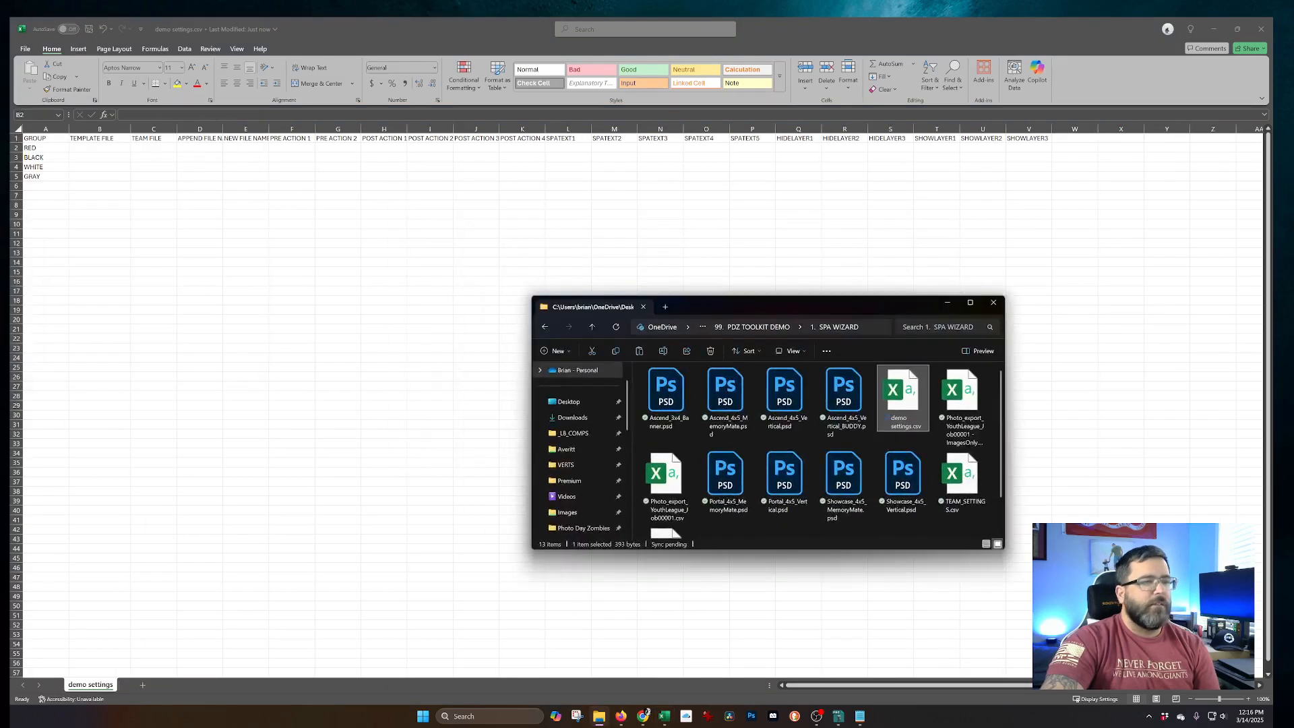
left_click(672, 431)
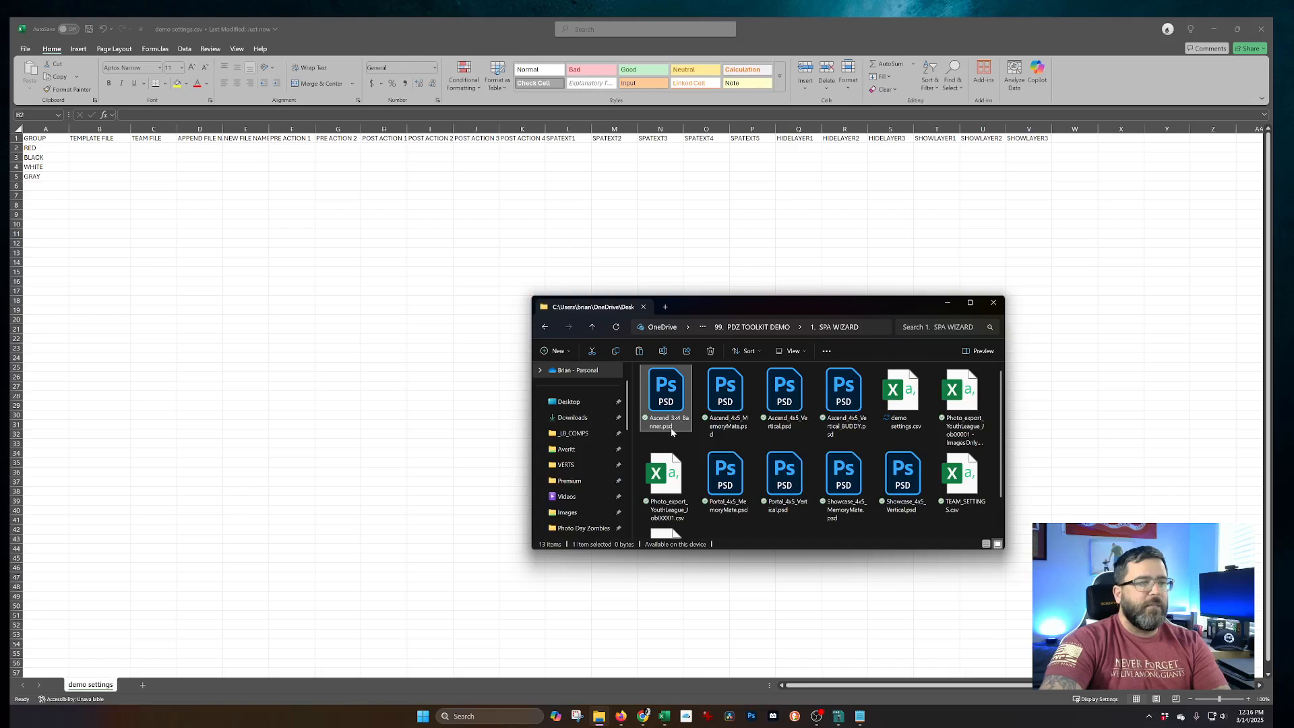
left_click(720, 433)
left_click(782, 430)
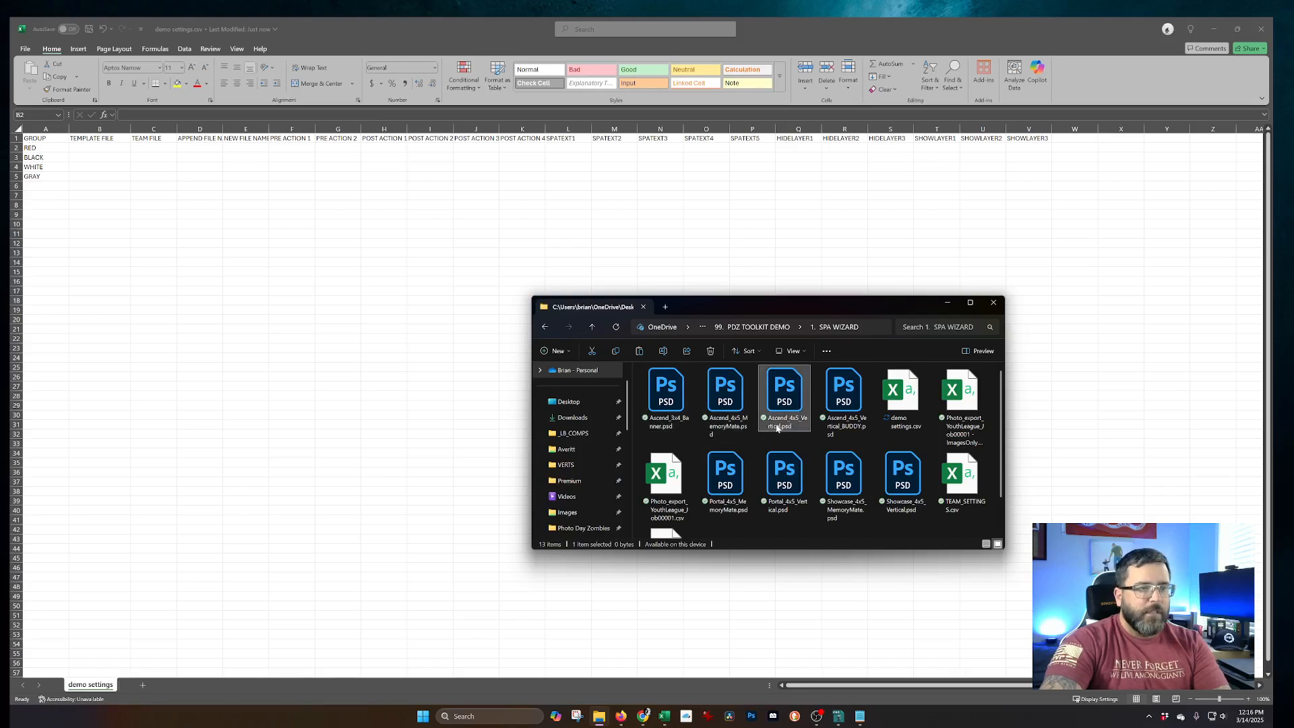
left_click(782, 425)
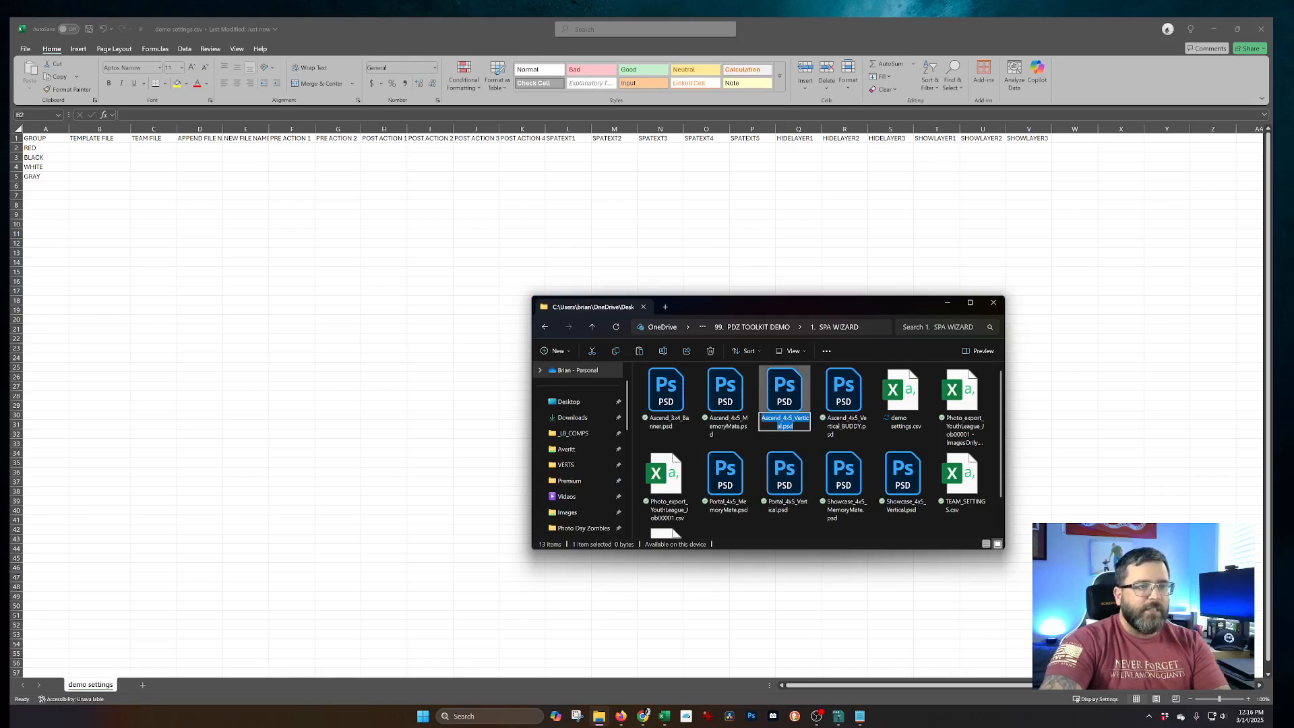
key("ctrl+a")
key("ctrl+c")
key("alt+Tab")
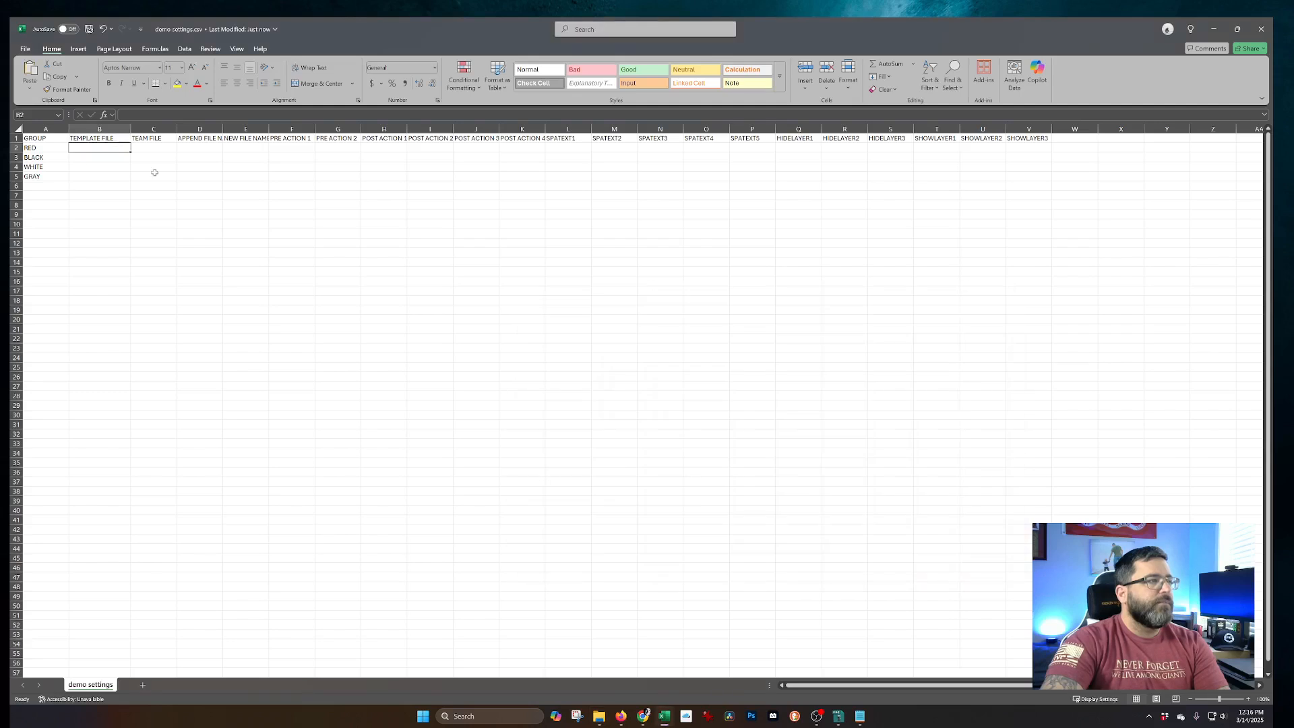
key("ctrl+v")
left_click_drag(131, 128, 177, 128)
Step: Examine the TEAM FILE column and the RED row with its template entry
left_click(194, 151)
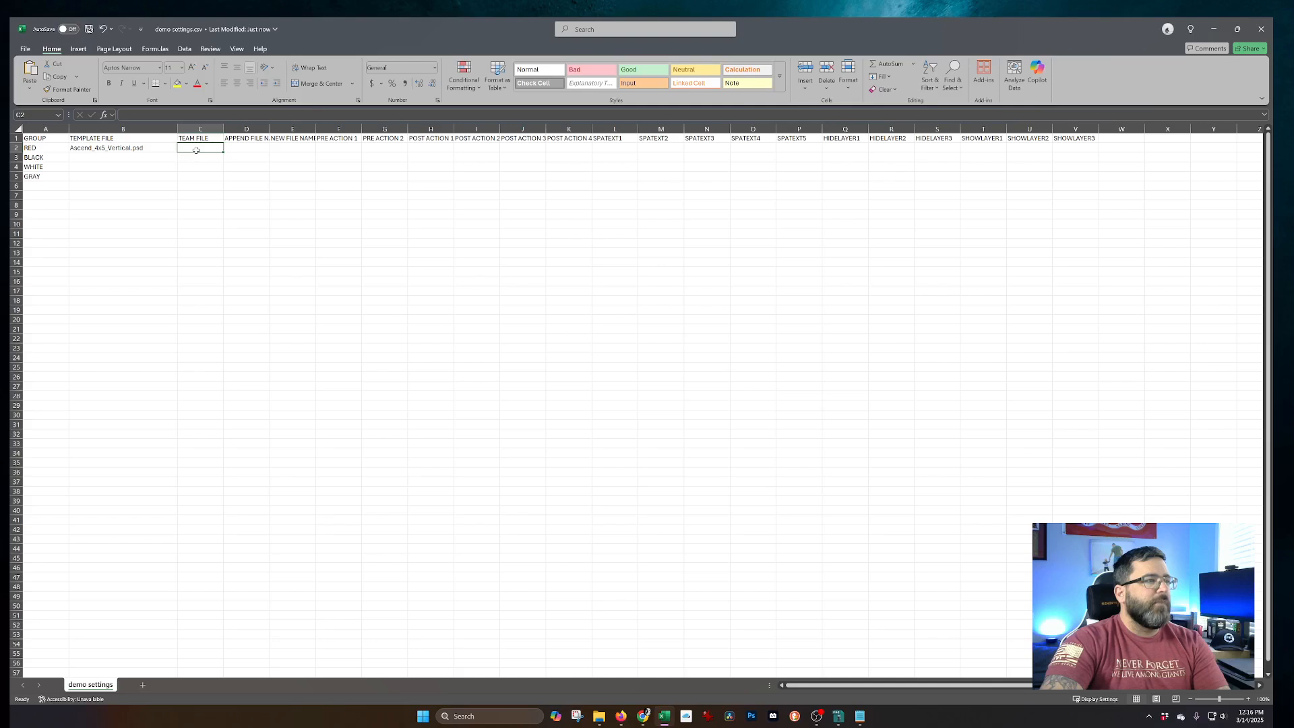
left_click(195, 127)
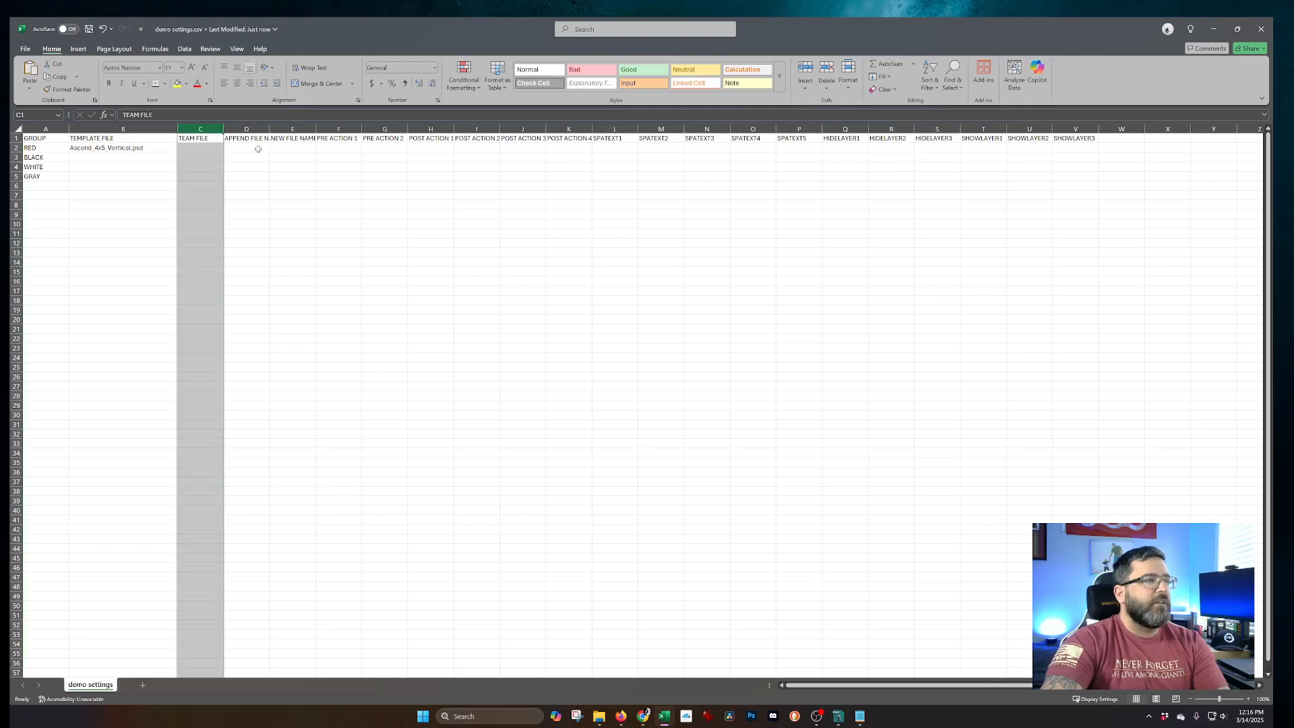
left_click(101, 150)
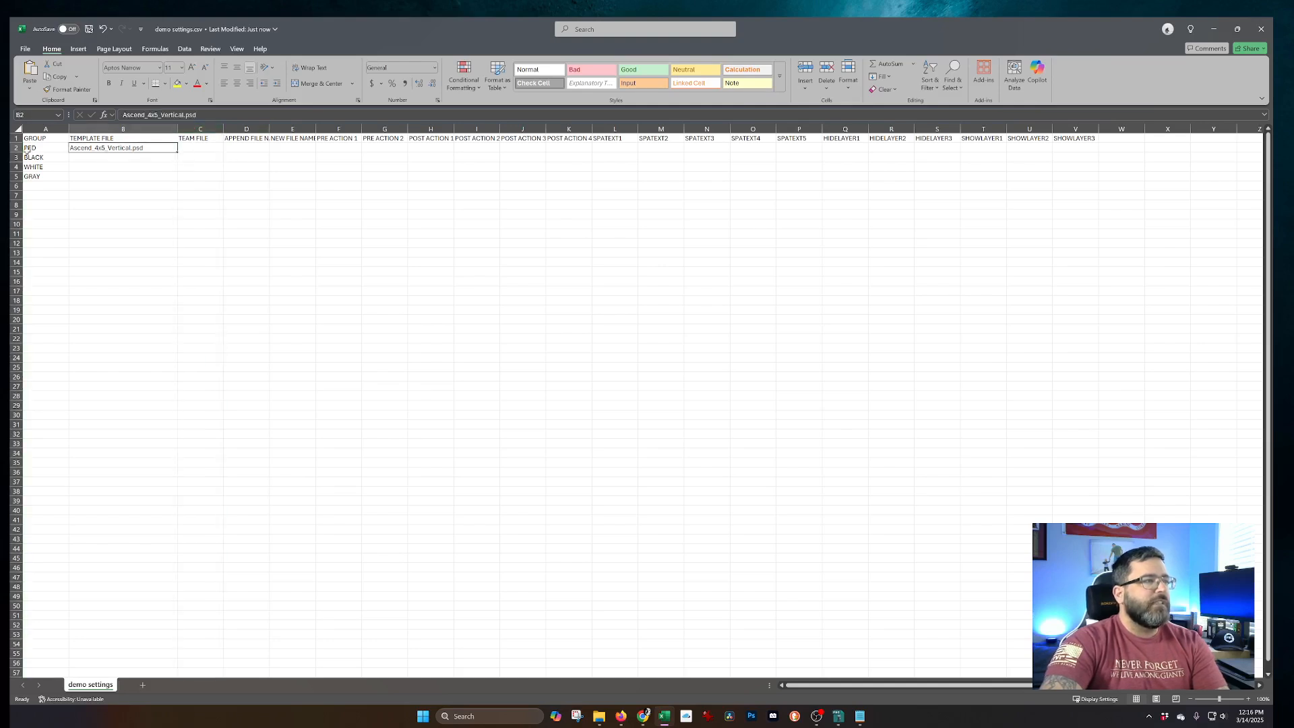
left_click(16, 148)
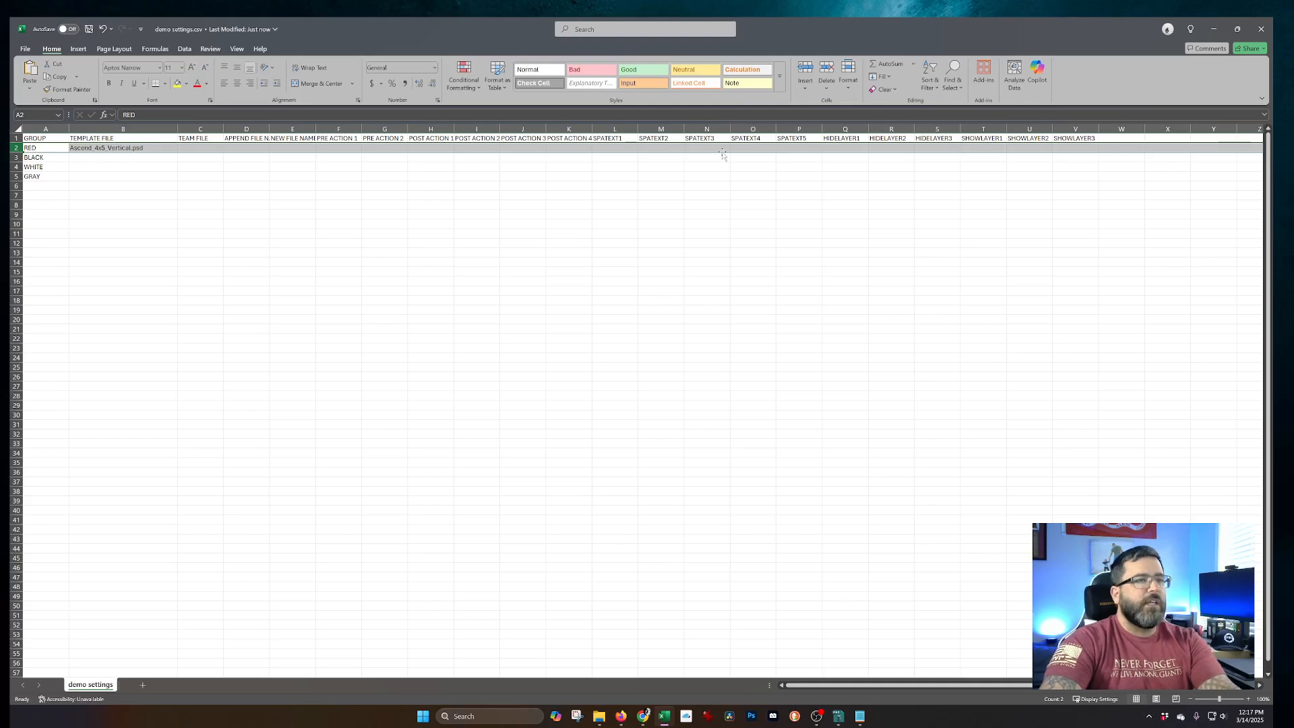
Step: Widen the POST ACTION 1 column and enter ASCEND|RED for the RED group
left_click(445, 148)
left_click_drag(454, 128, 494, 126)
key("Caps_Lock")
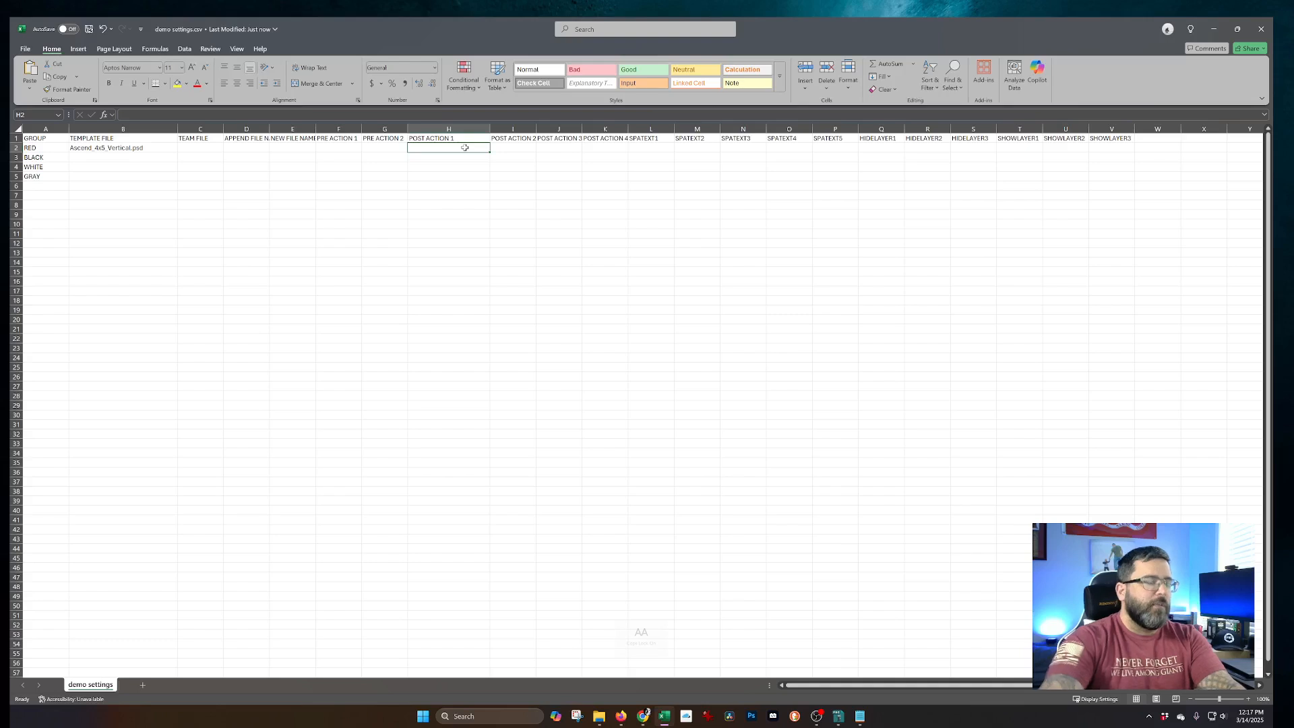
type("ASCEND")
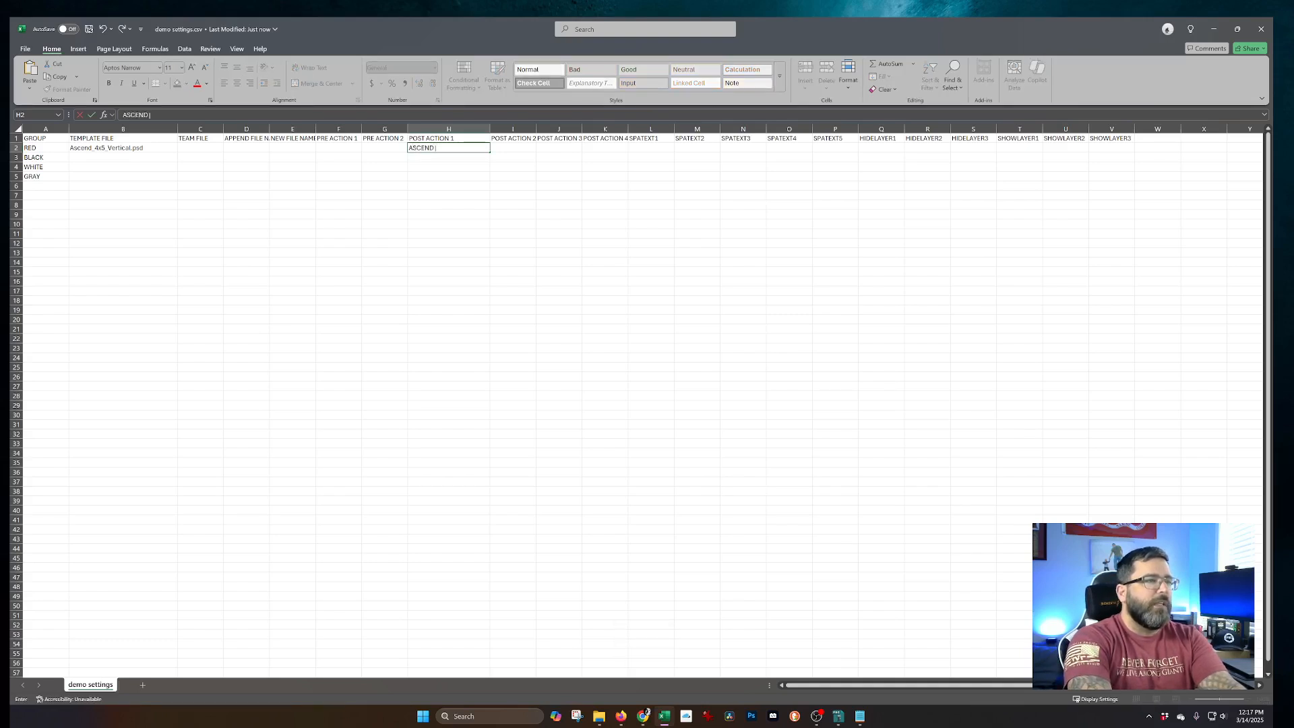
type("|RED")
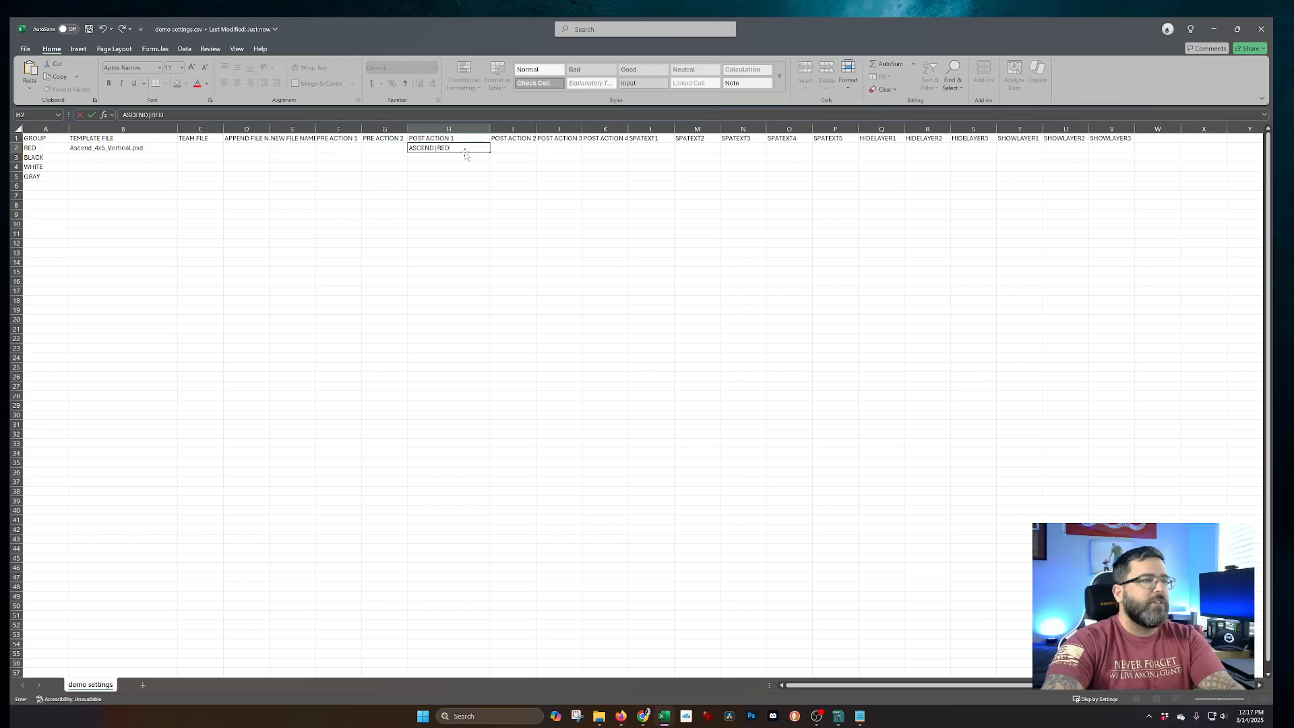
key("Return")
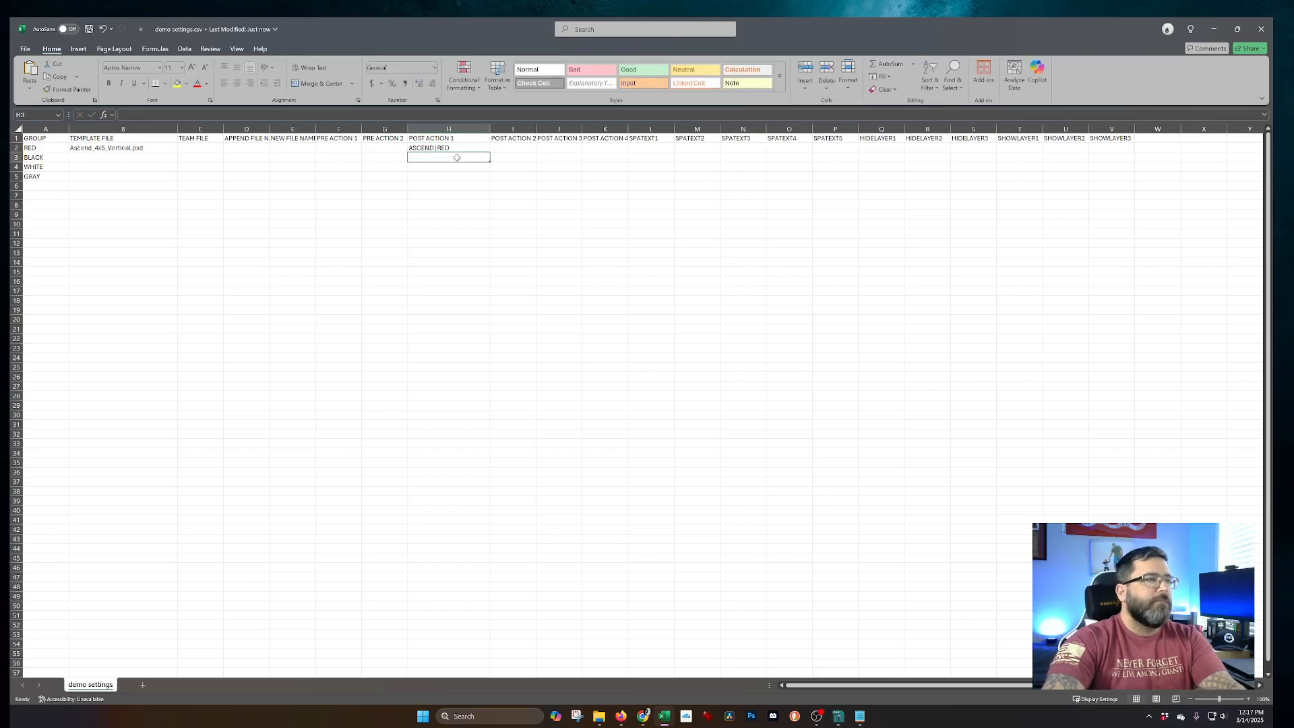
Step: Enter ASCEND|BLACK as POST ACTION 1 for the BLACK group
type("ASCEND | RED")
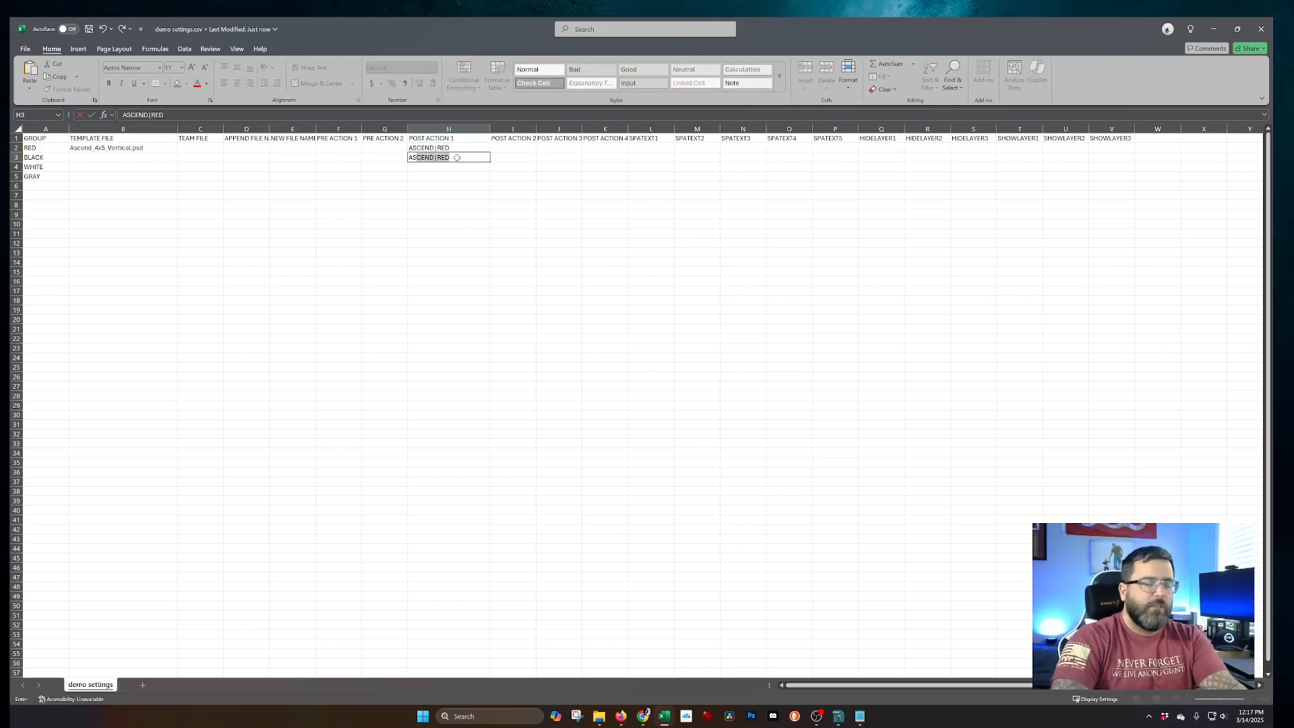
left_click(457, 158)
key("BackSpace")
type("ASCE")
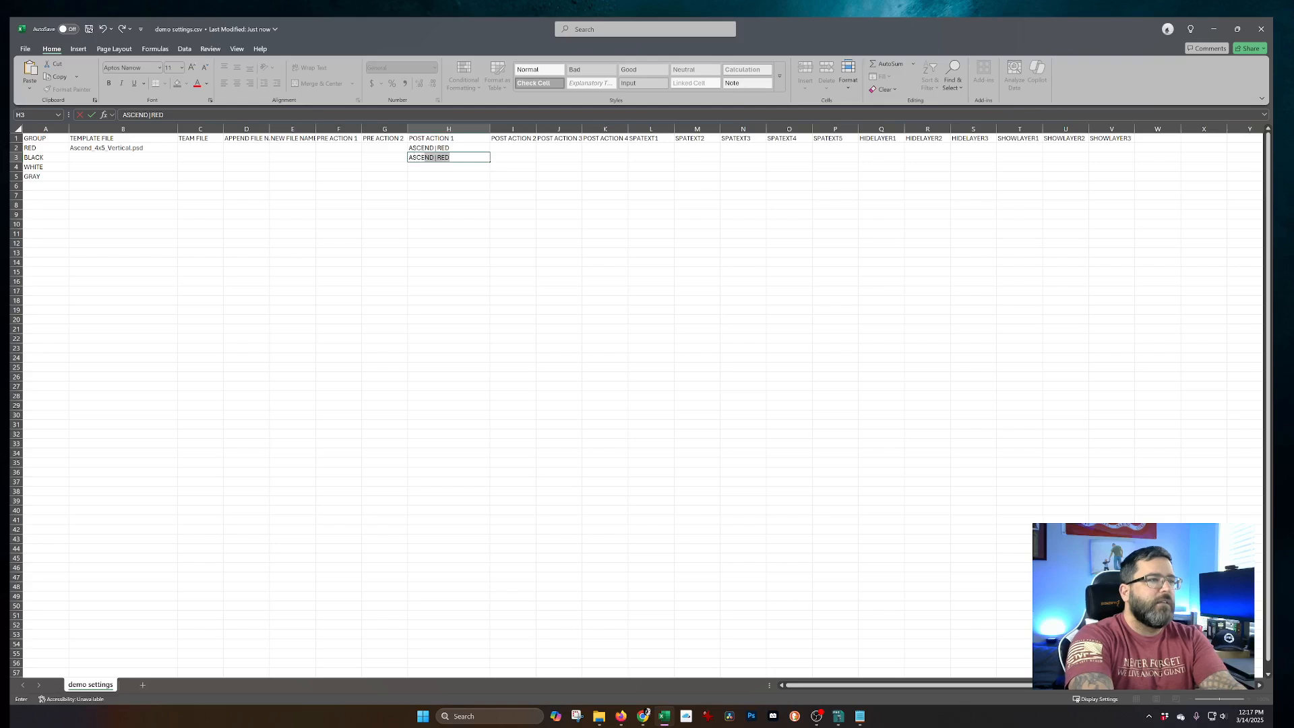
type("ND|BLACK")
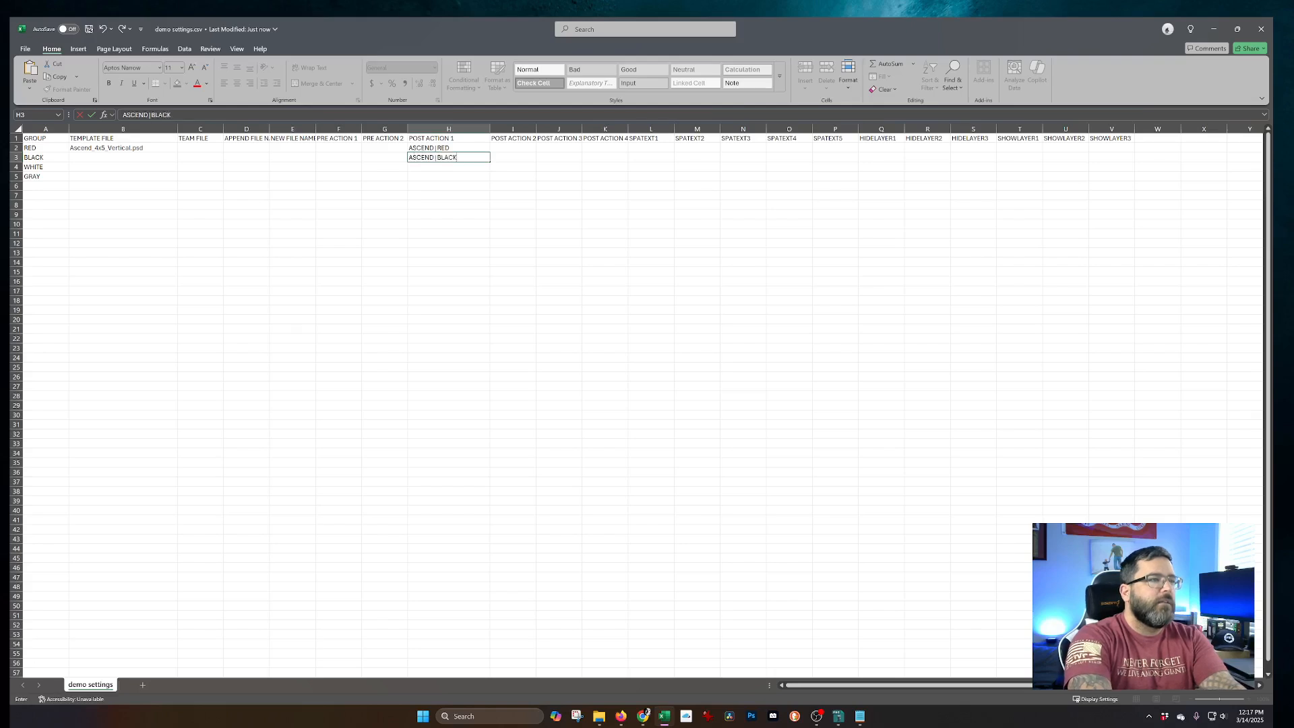
key("Return")
Step: Enter ASCEND|WHITE and ASCEND|GRAY as POST ACTION 1 for the WHITE and GRAY groups
type("ASCEND")
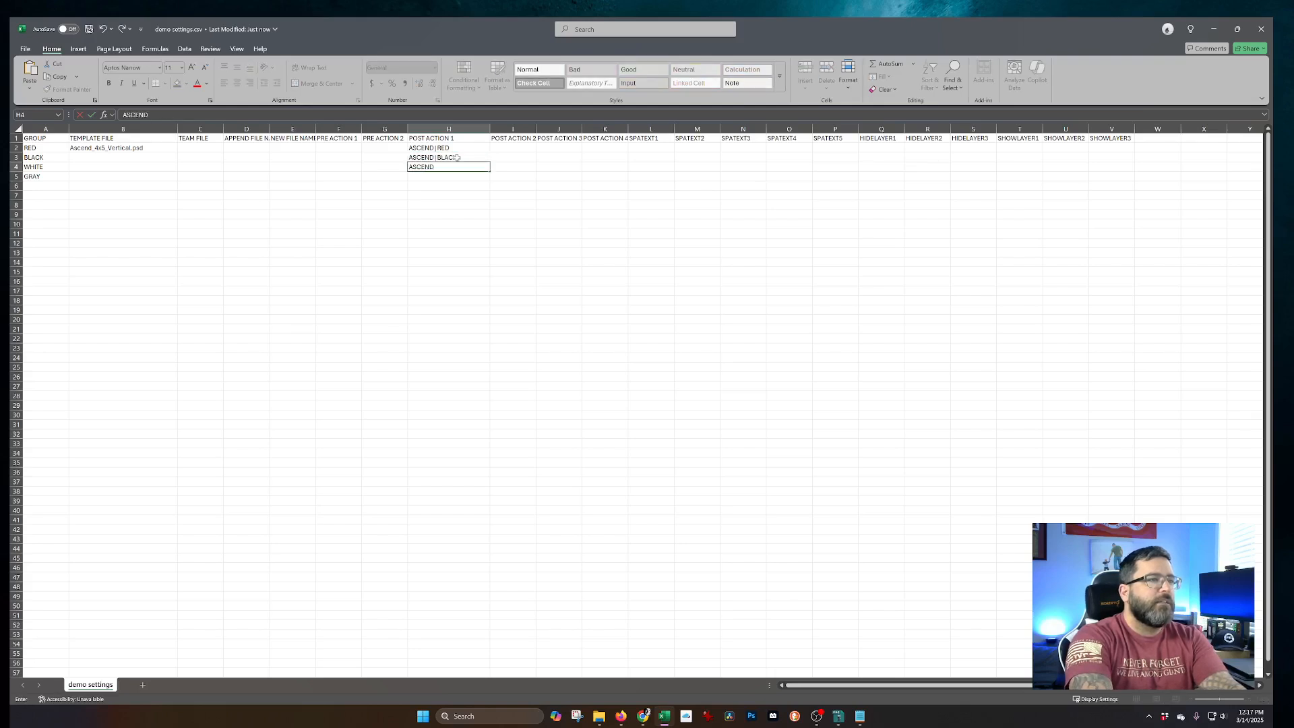
type("|WHITE")
key("Return")
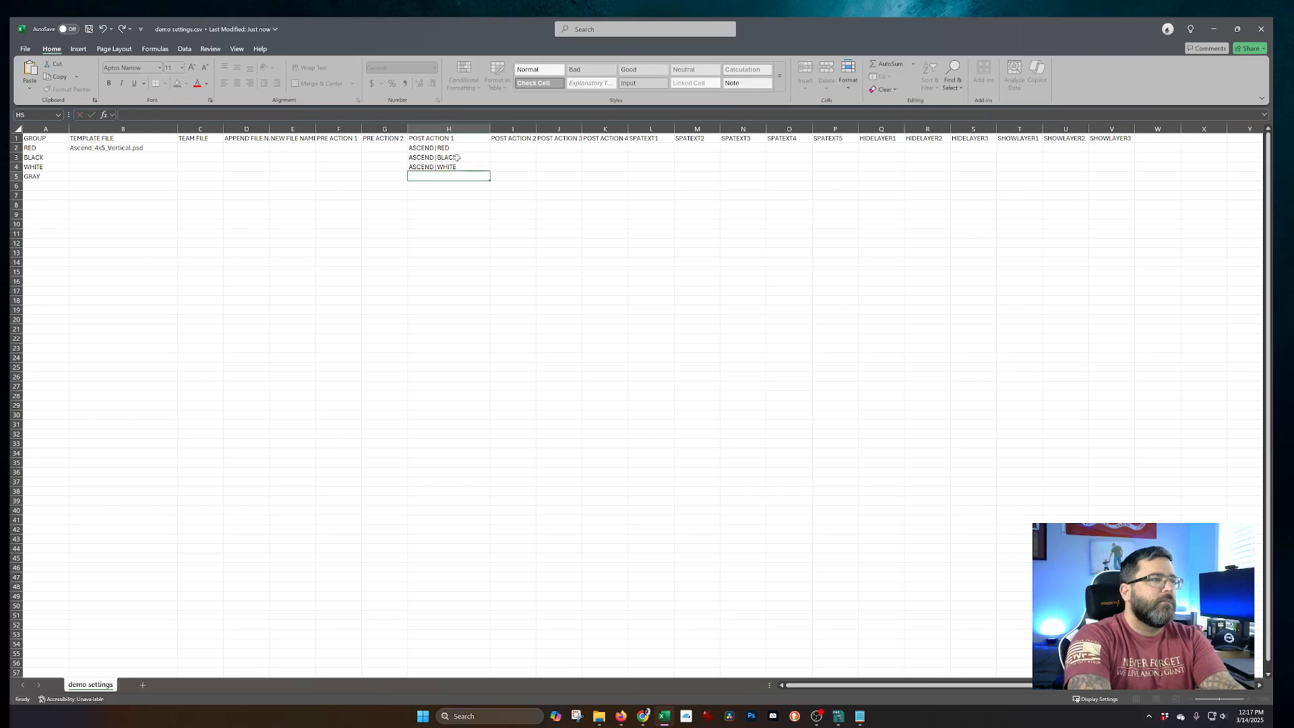
type("ASCEND")
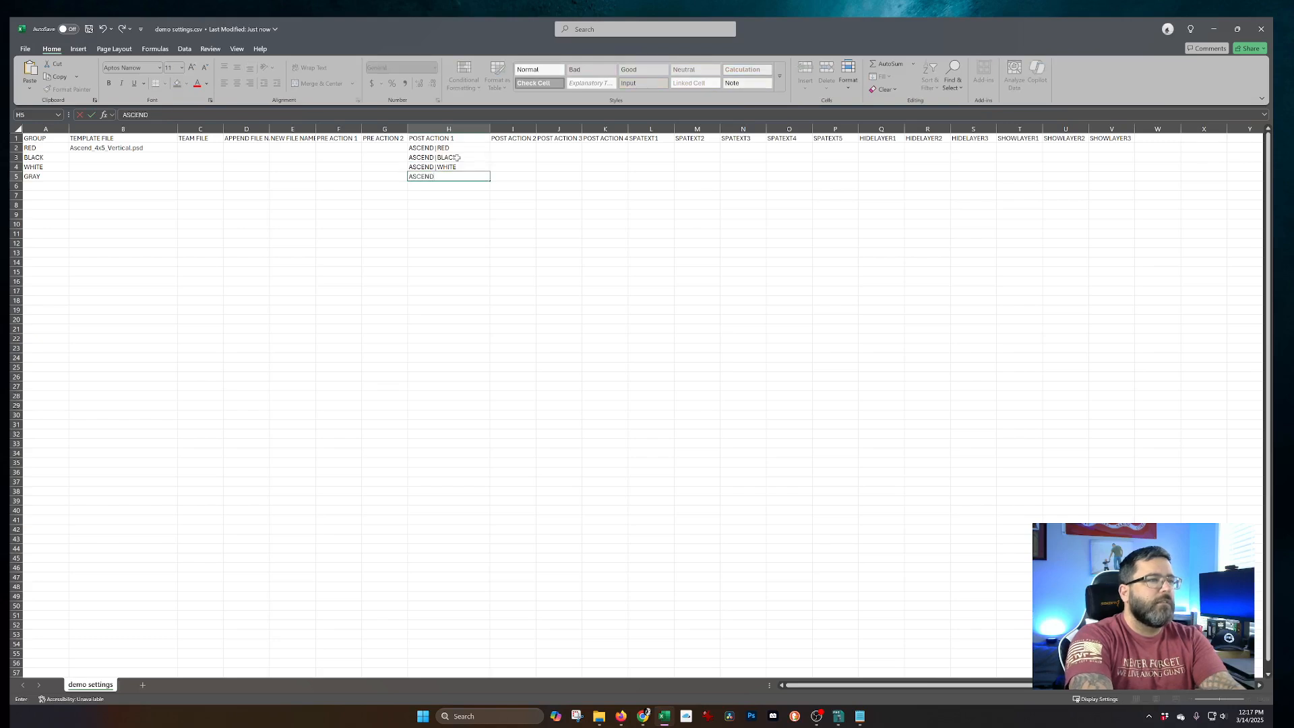
type("|GRAY")
key("Return")
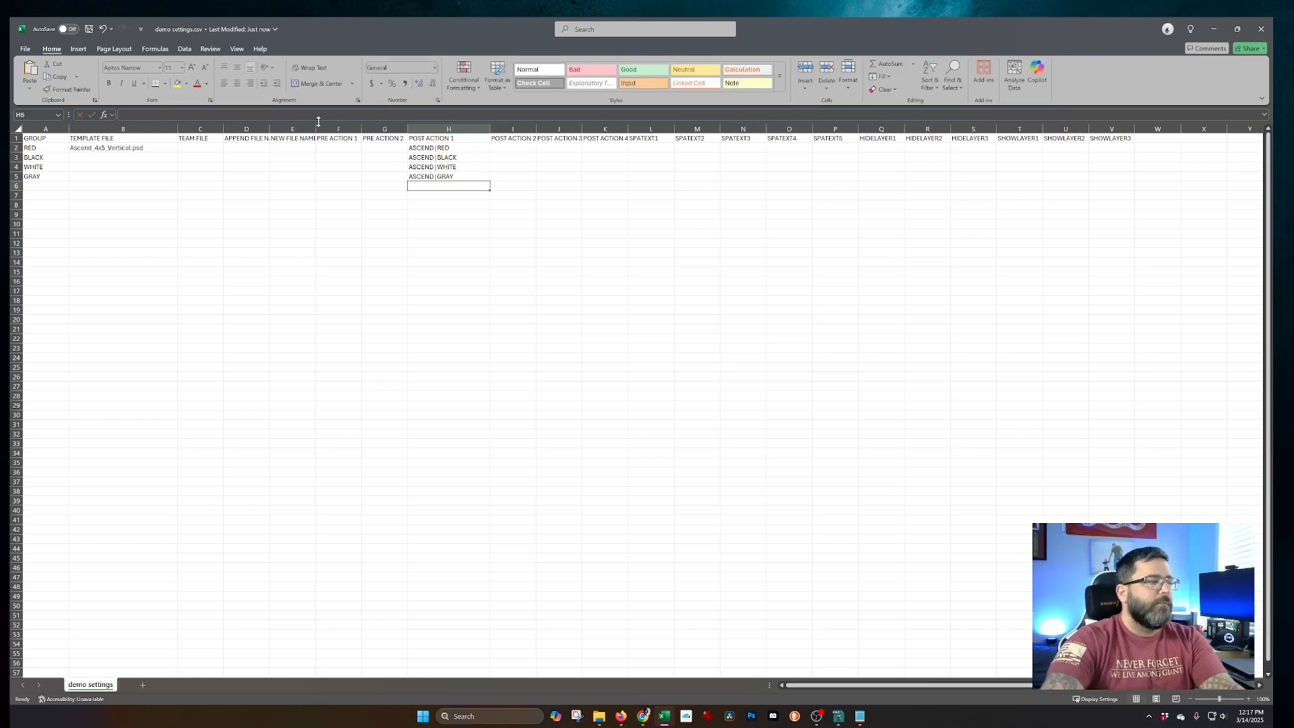
Step: Save demo settings.csv and close Excel
left_click(349, 269)
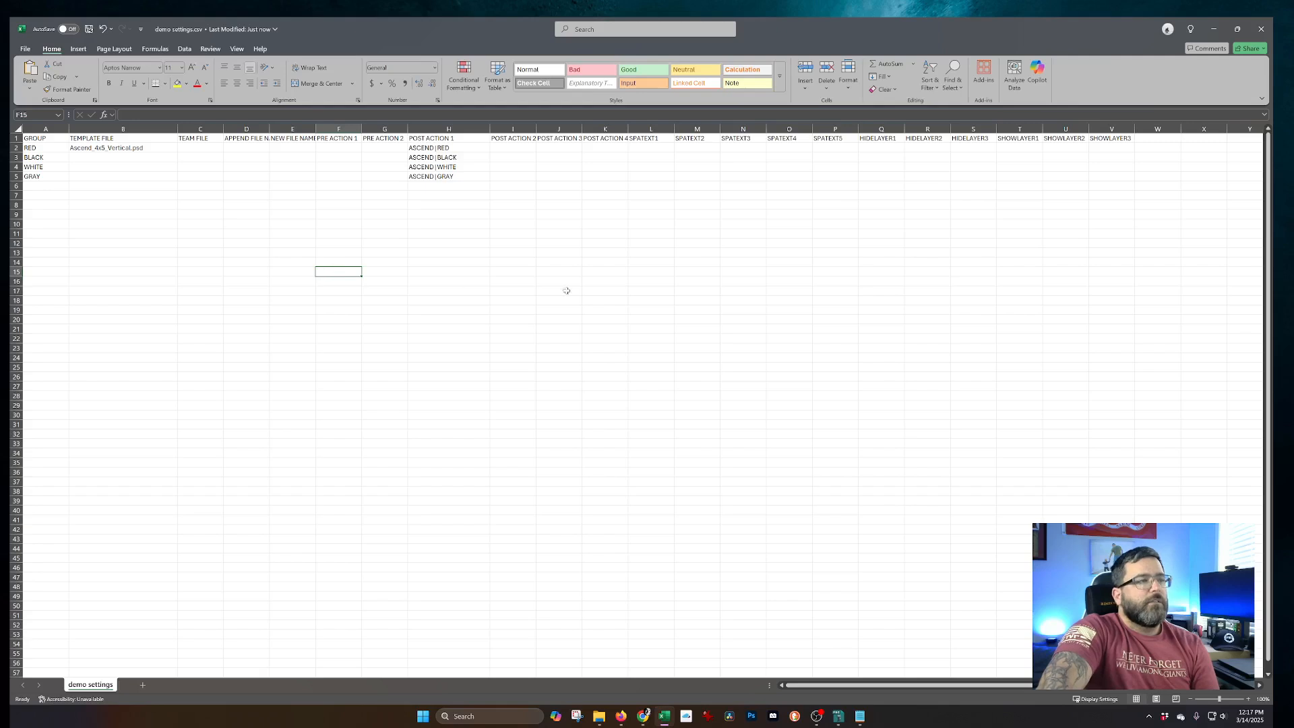
left_click(167, 278)
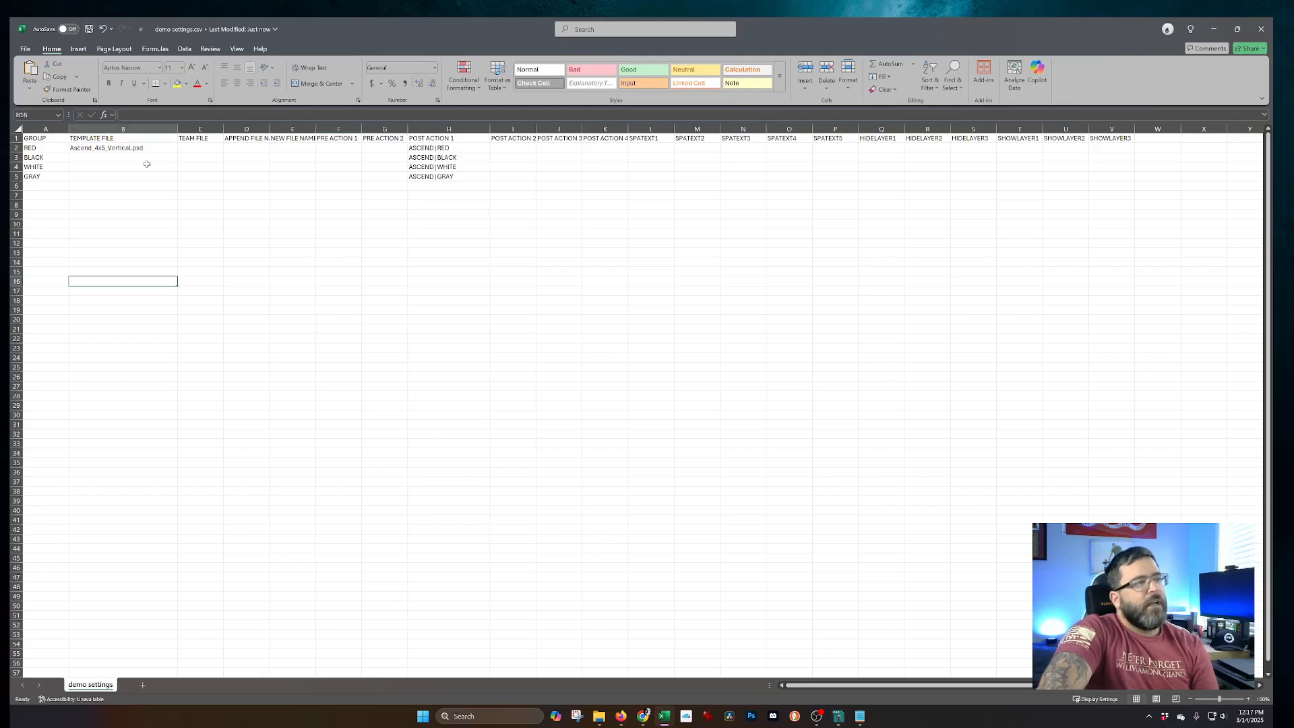
left_click(395, 188)
key("ctrl+s")
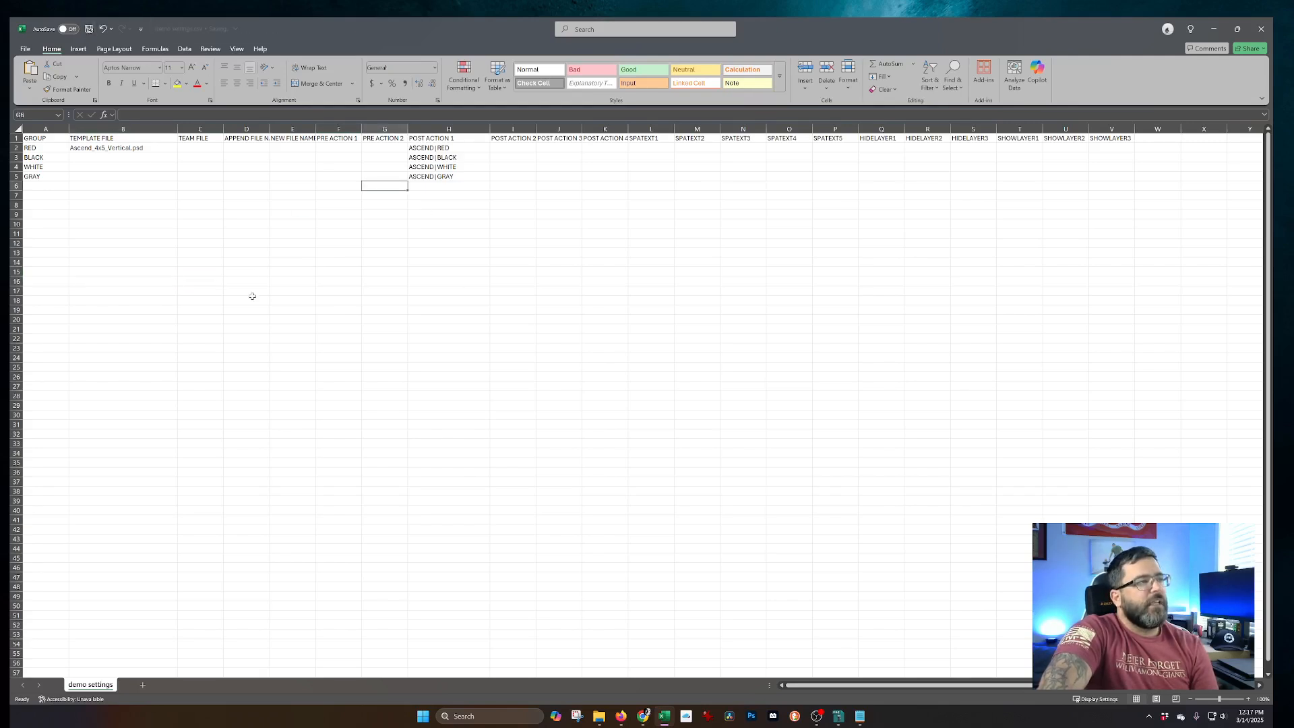
left_click(1260, 31)
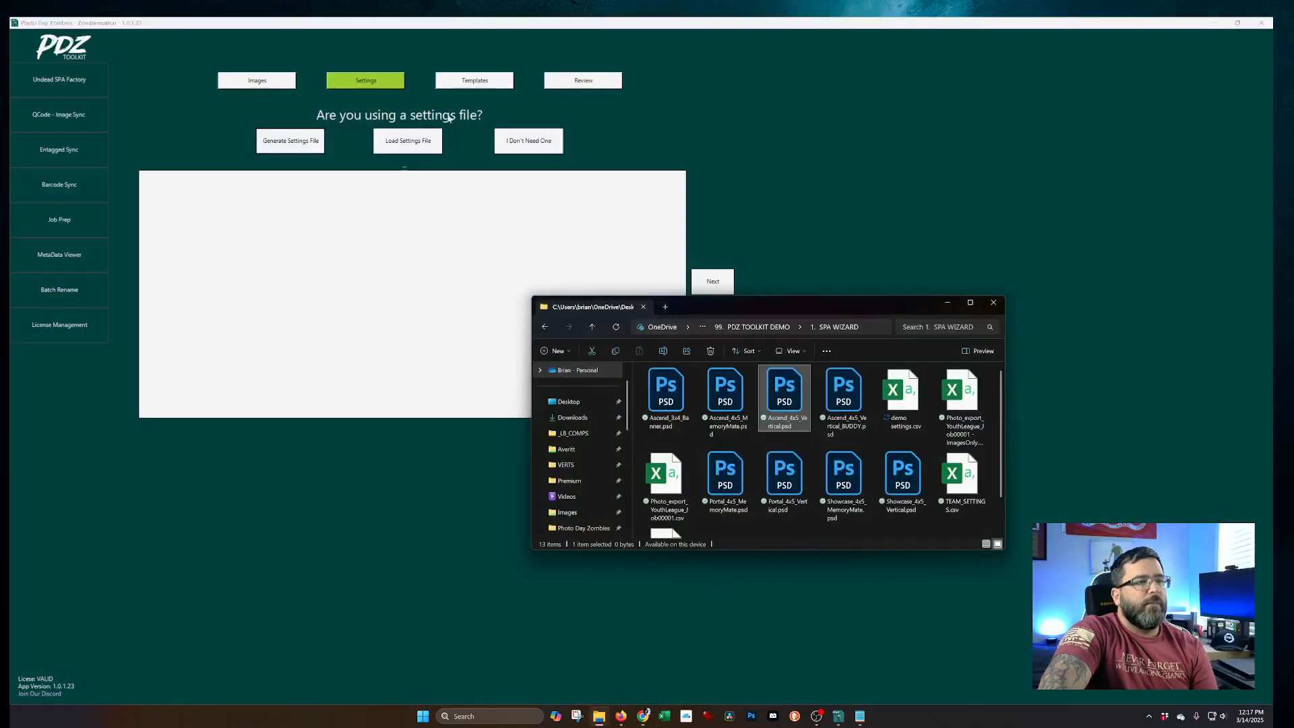
Step: Look through the files in the 1. SPA WIZARD folder and move the File Explorer window clear of the toolkit
scroll(853, 485, "down", 2)
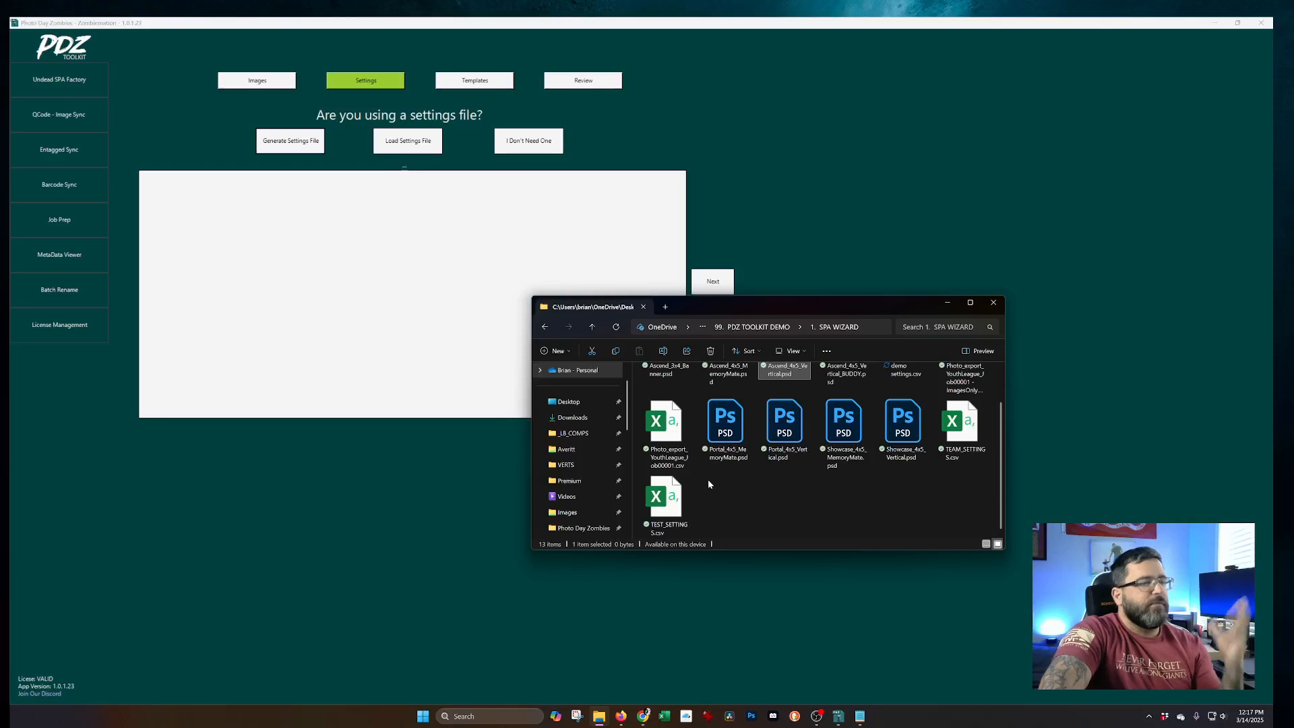
scroll(812, 512, "up", 2)
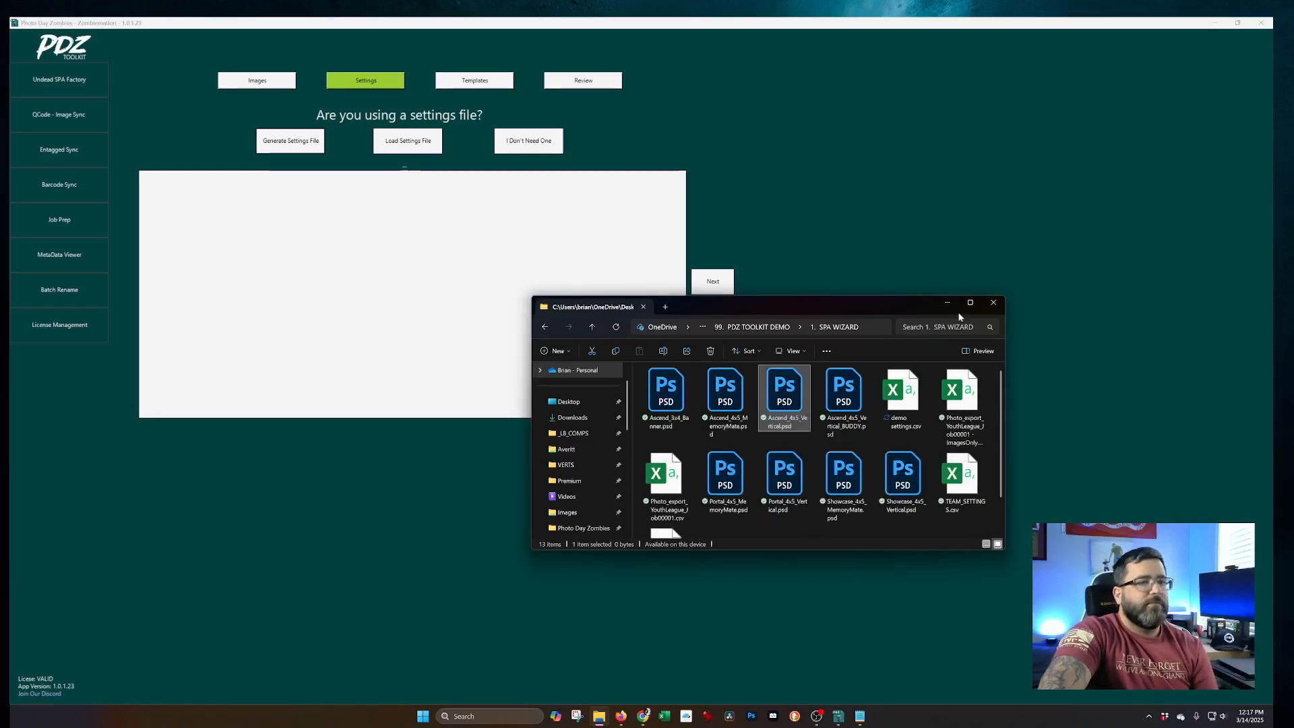
left_click_drag(916, 311, 2, 249)
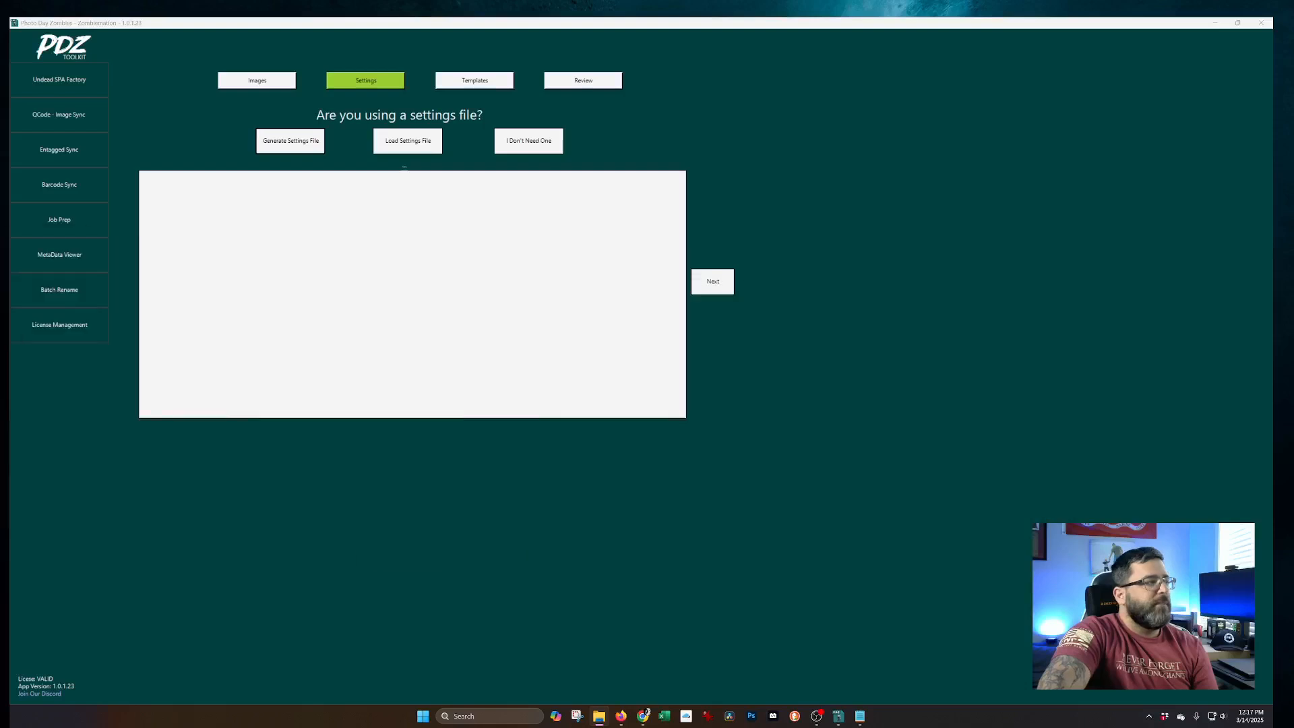
Step: Return to the PDZ Toolkit, continue without a settings file, and start choosing a Photoshop template
left_click(616, 128)
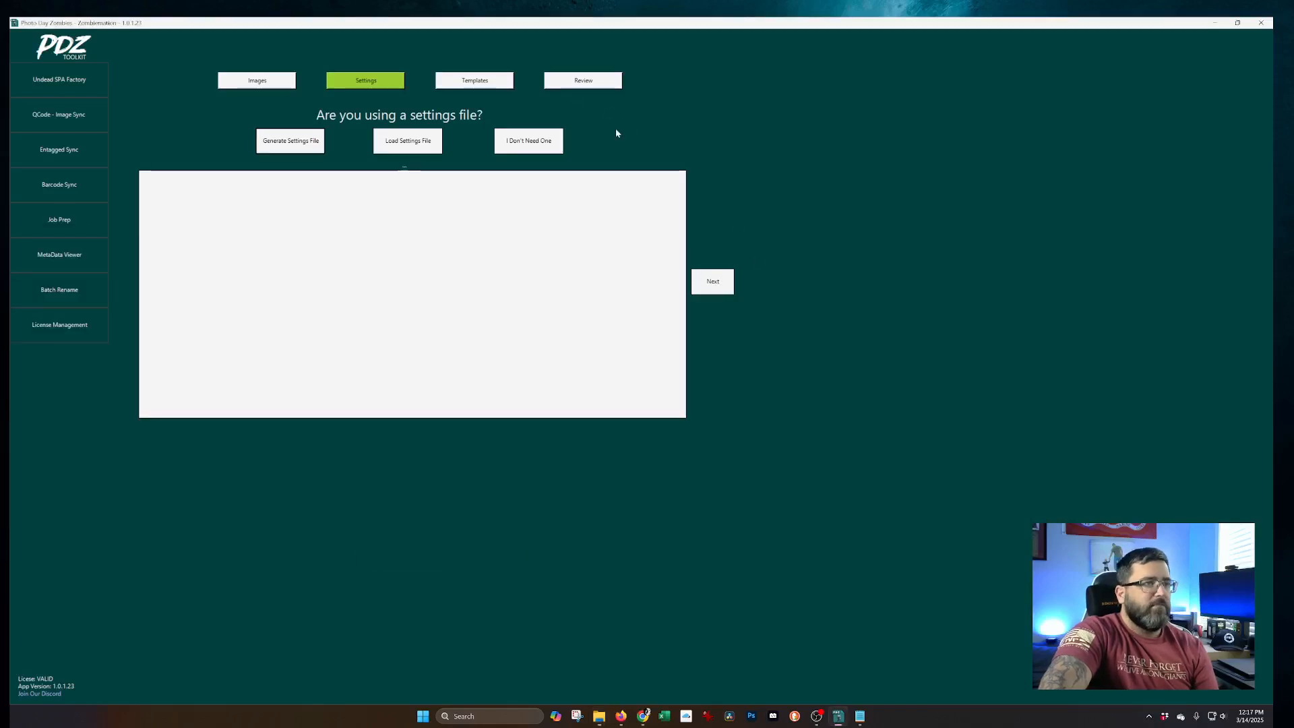
left_click(532, 149)
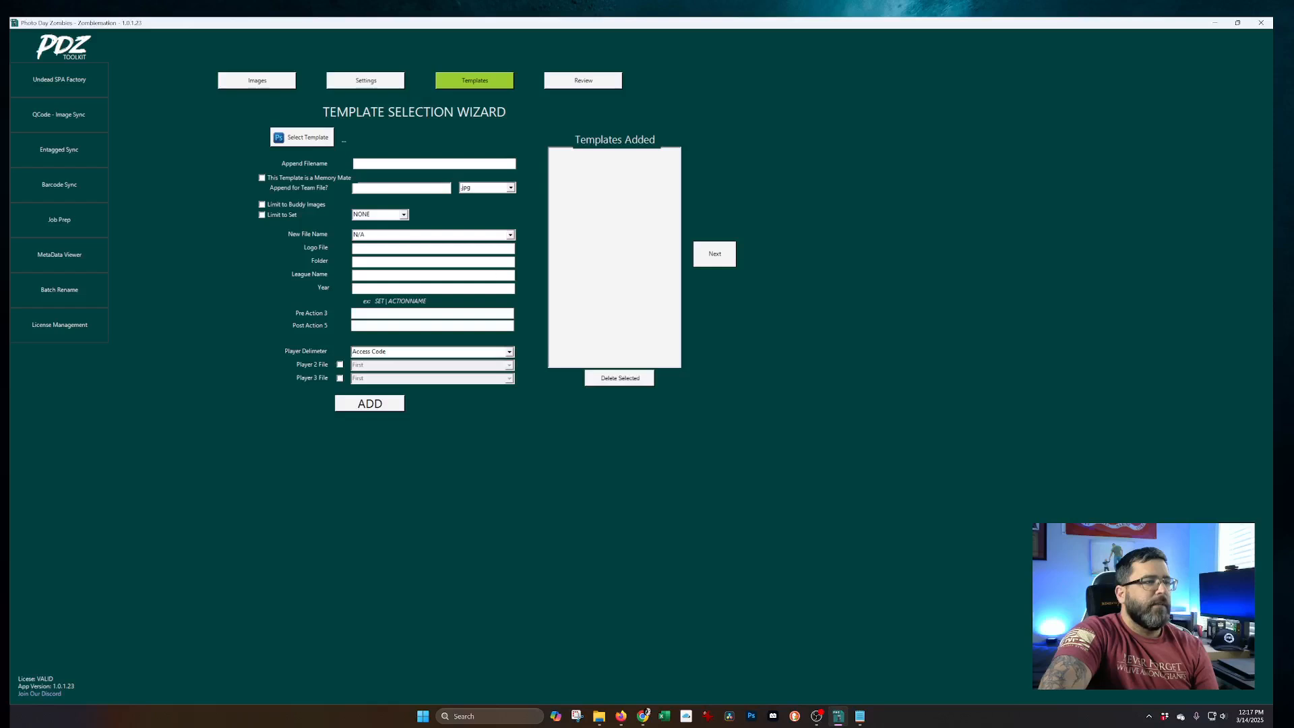
left_click(306, 141)
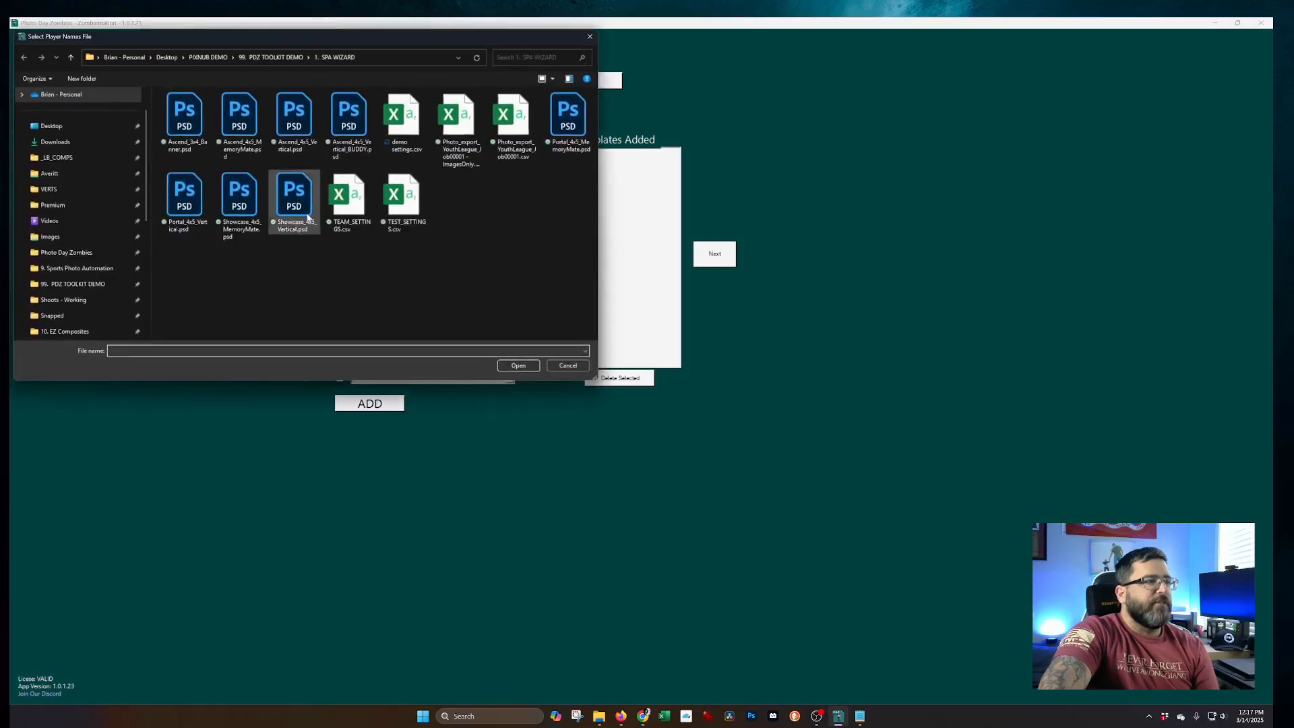
Step: List the 1. SPA WIZARD files with details and a wider Name column, and choose Ascend_4x5_Vertical.psd as the template
right_click(551, 203)
mouse_move(574, 211)
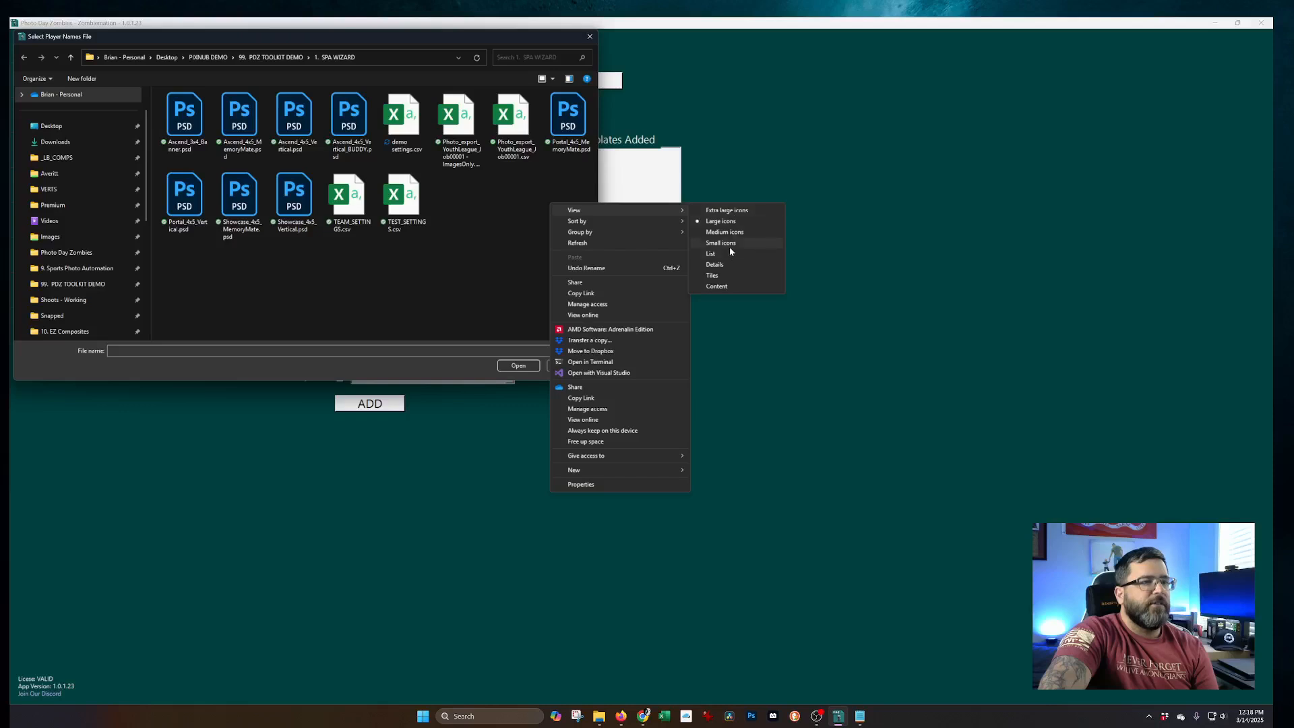
left_click(726, 265)
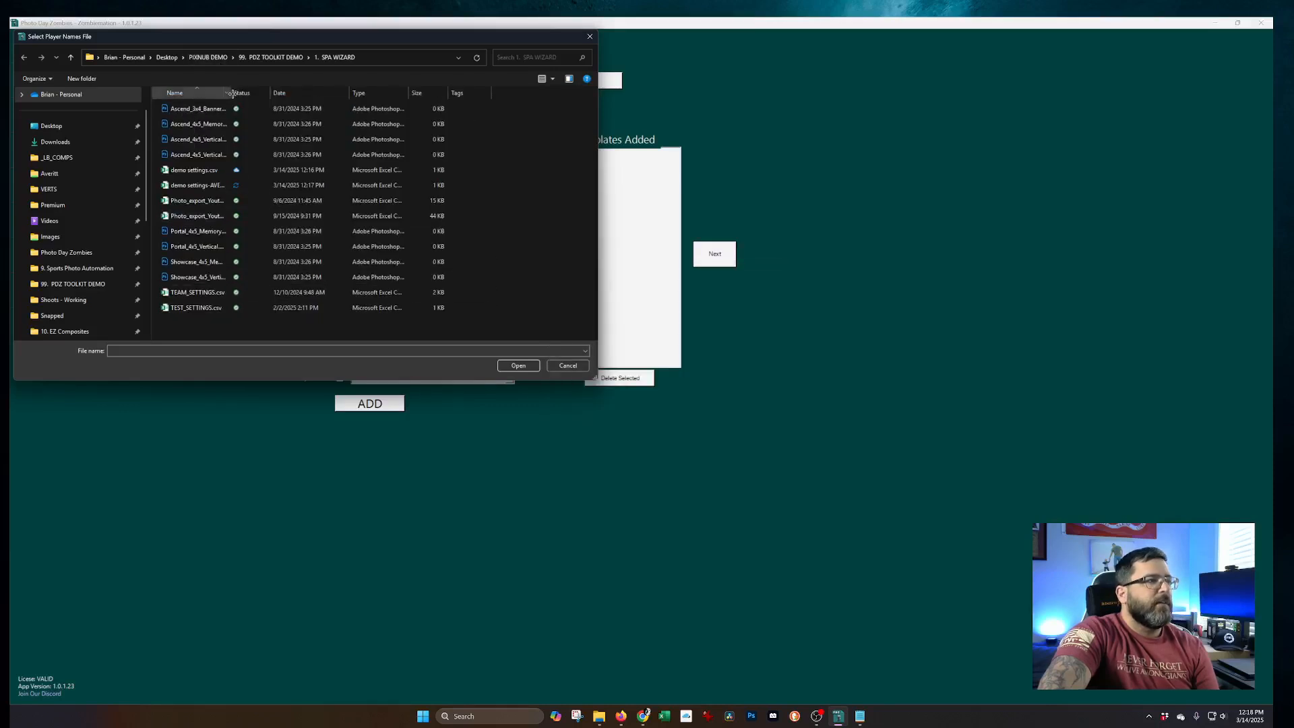
left_click_drag(231, 93, 304, 93)
left_click(202, 140)
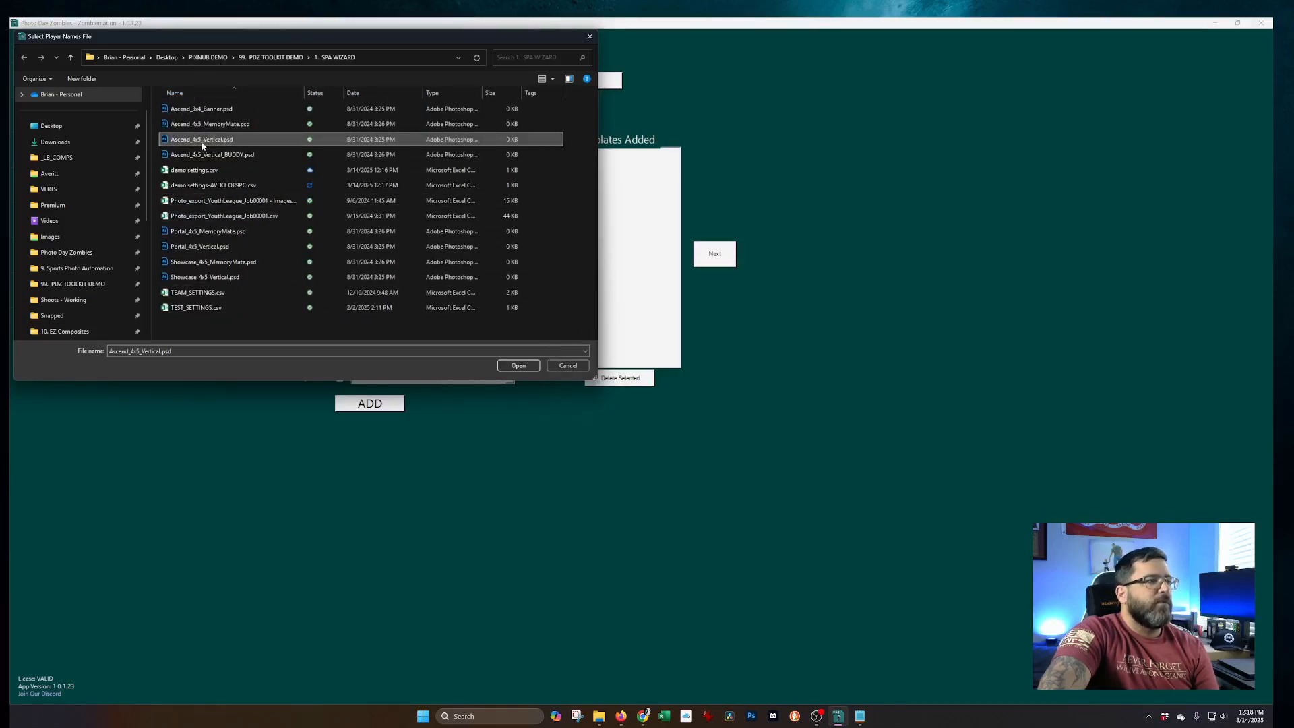
double_click(201, 142)
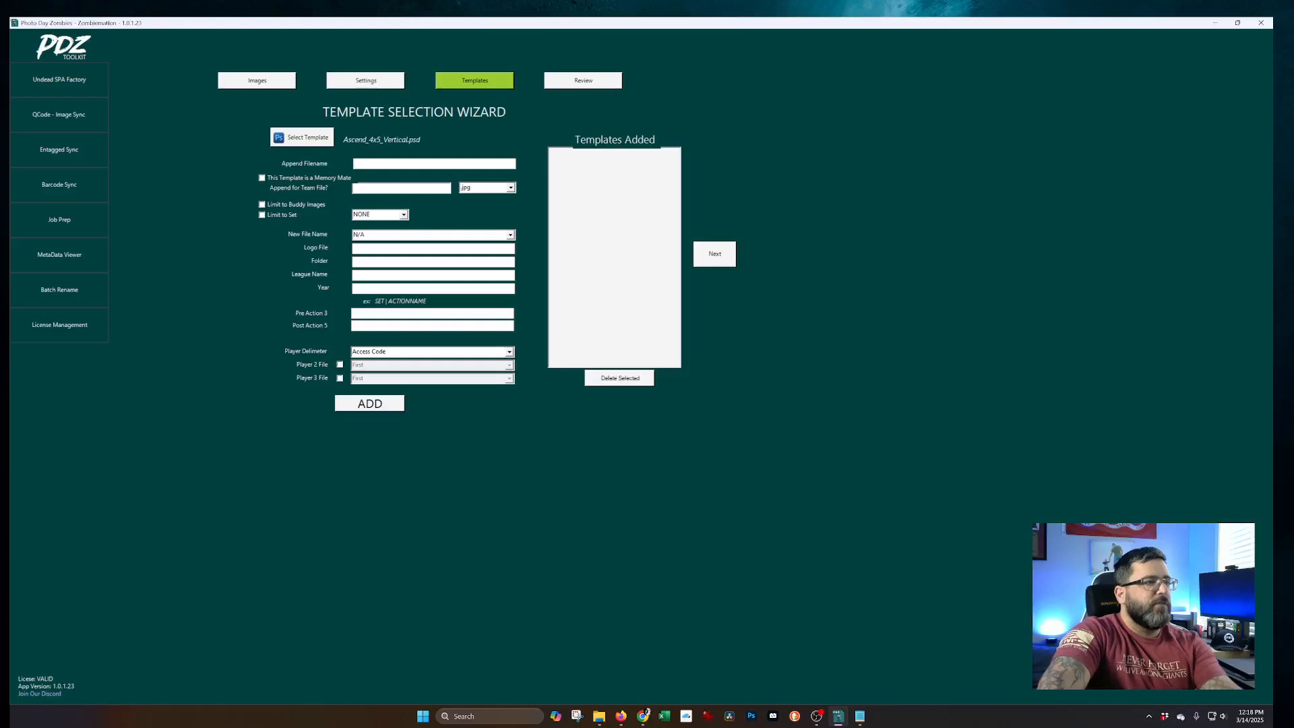
Step: Set the template's append filename to _ASCEND_45T and add it to the templates list
type("_AS")
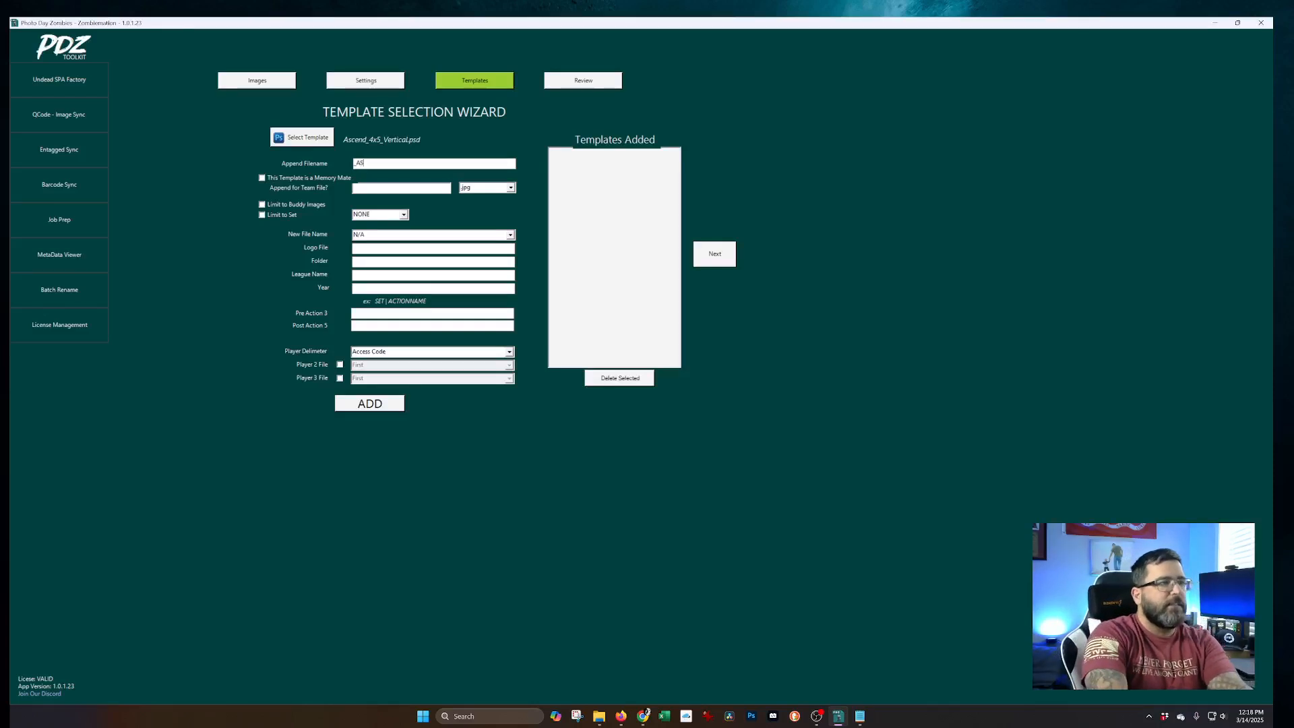
type("CEND_45")
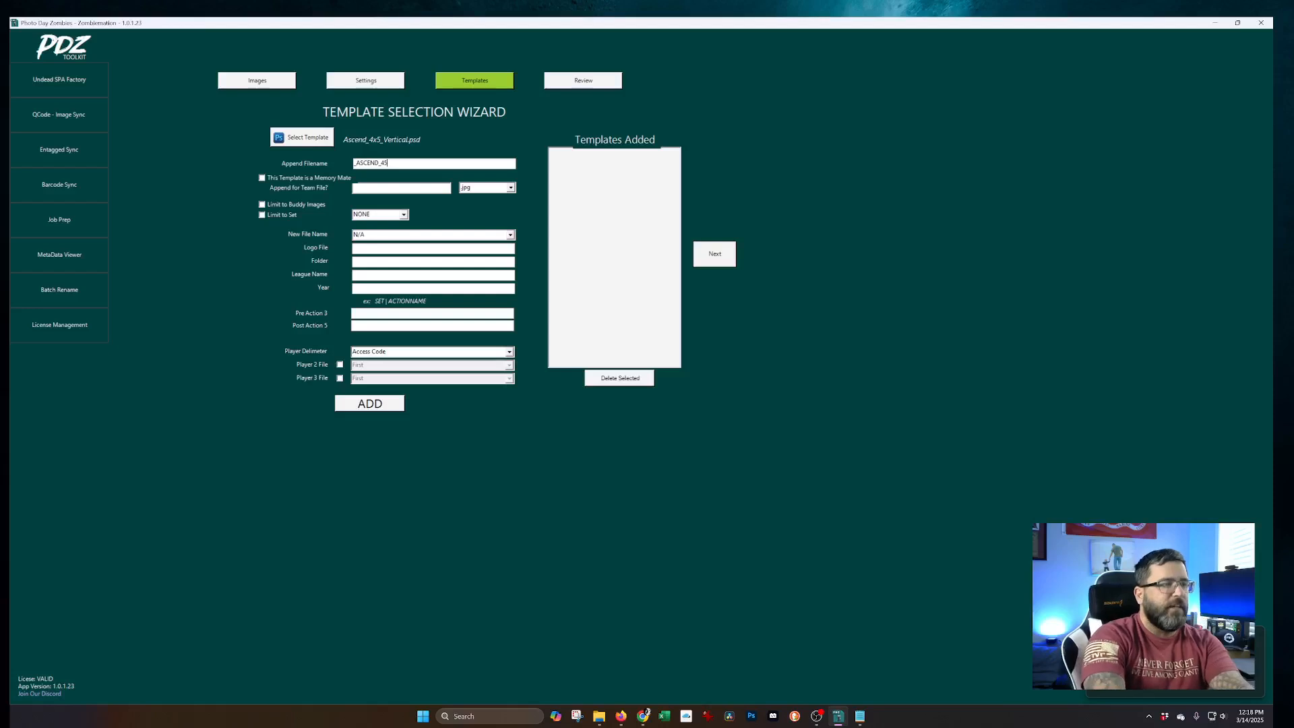
type("T")
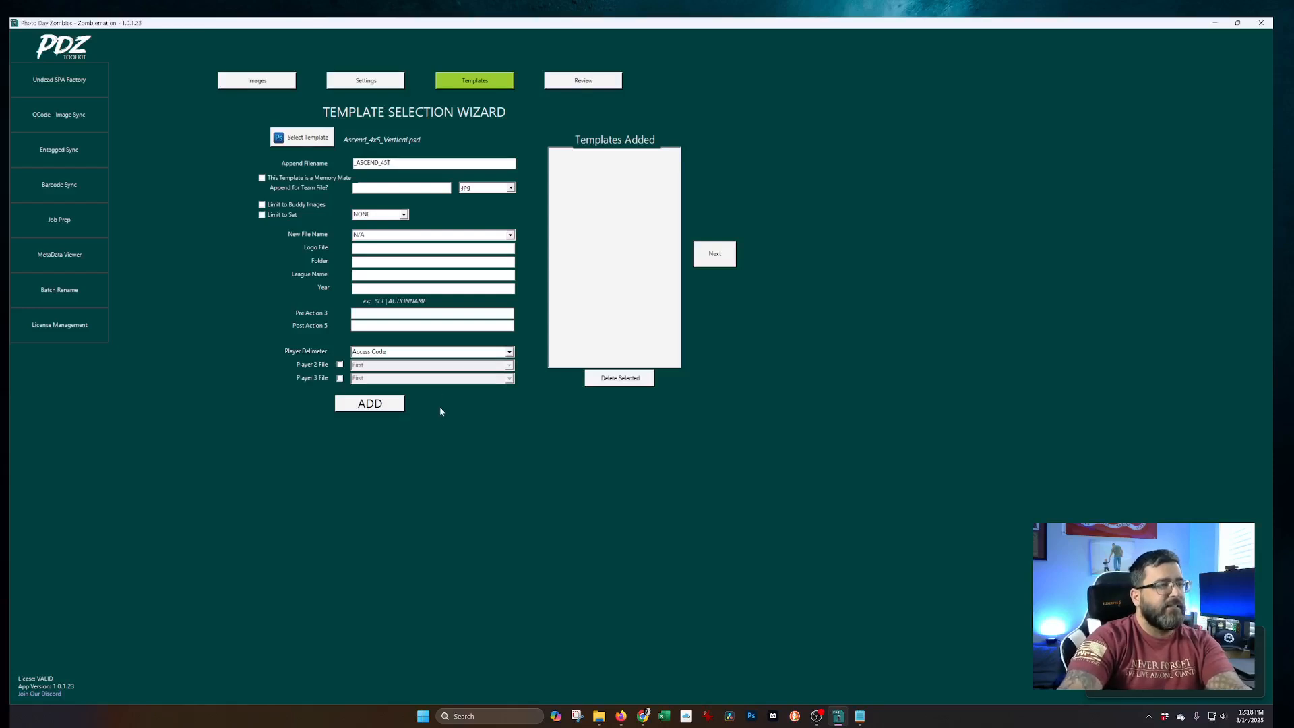
left_click(370, 404)
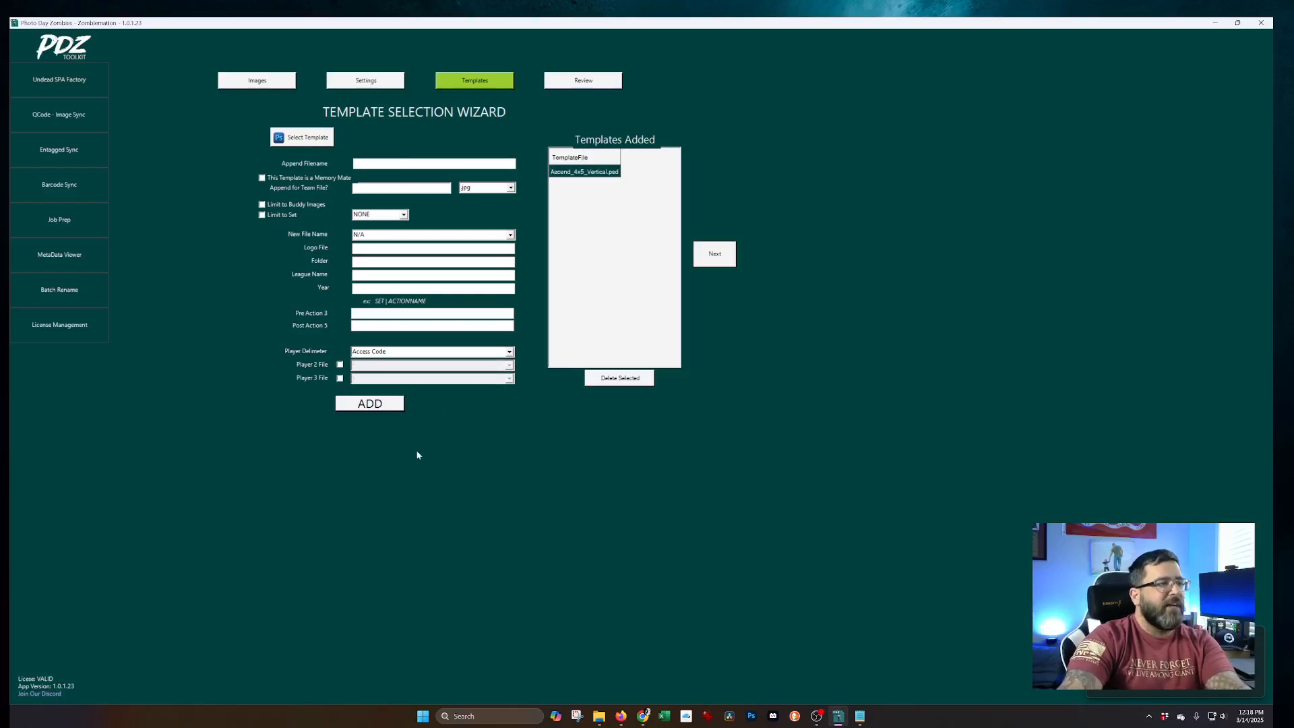
Step: Choose Ascend_4x5_Vertical.psd again as the file for a second template entry
left_click(391, 248)
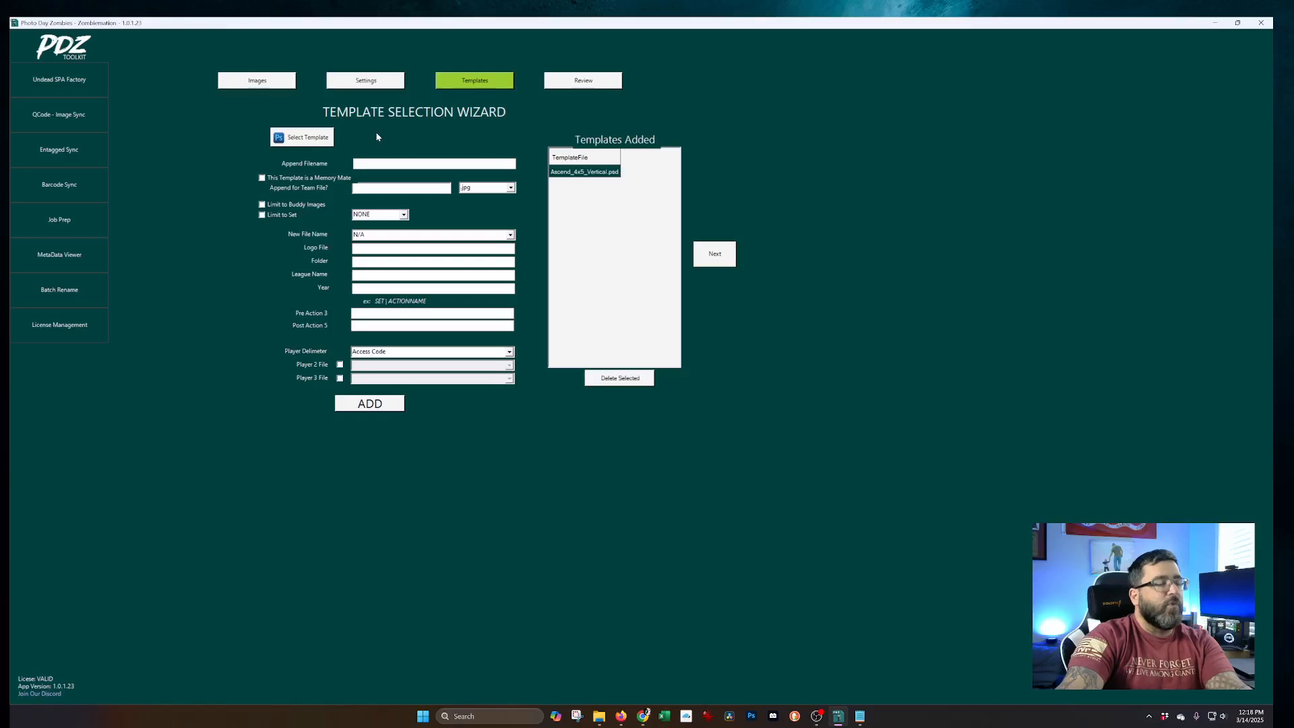
left_click(316, 138)
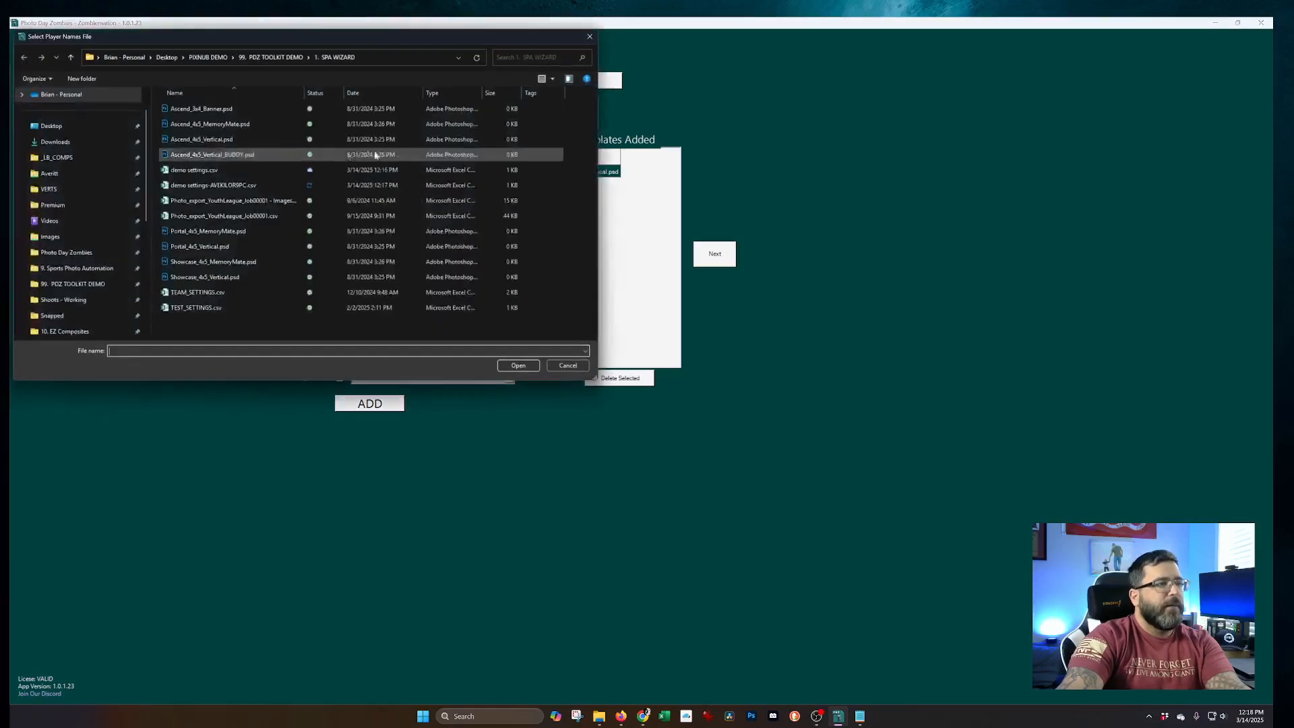
left_click(223, 139)
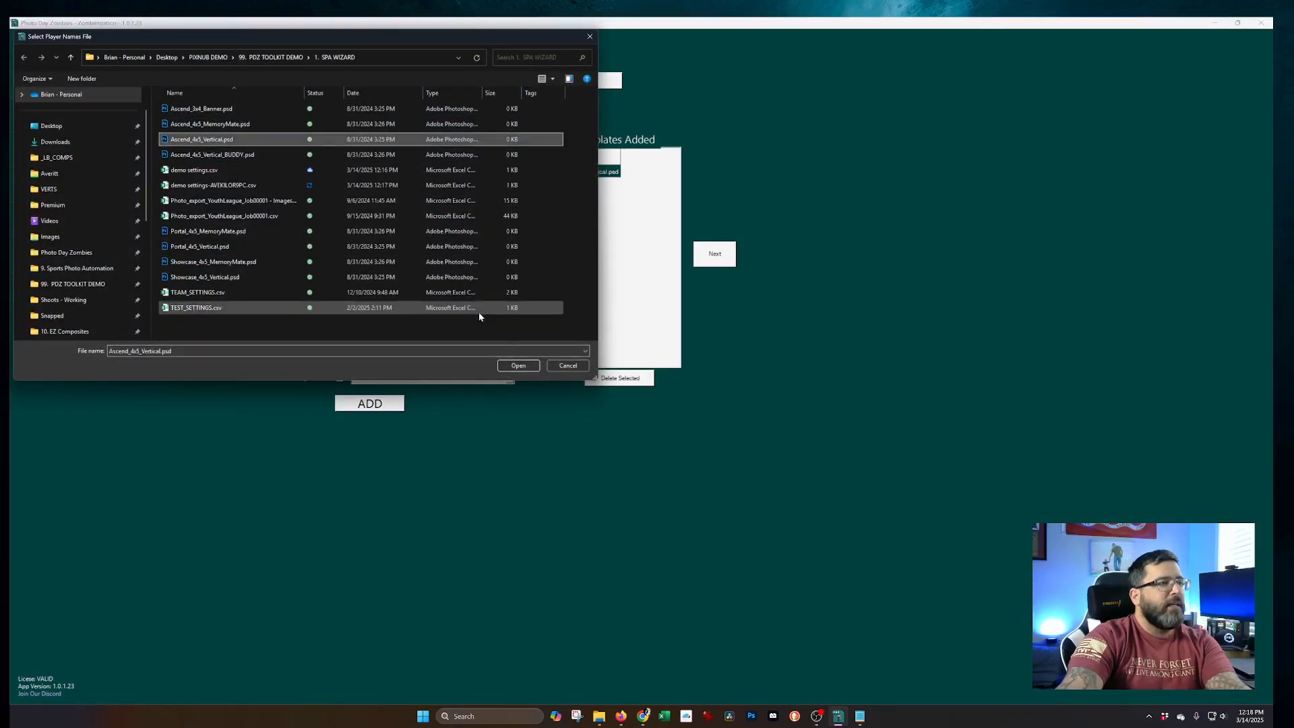
left_click(519, 368)
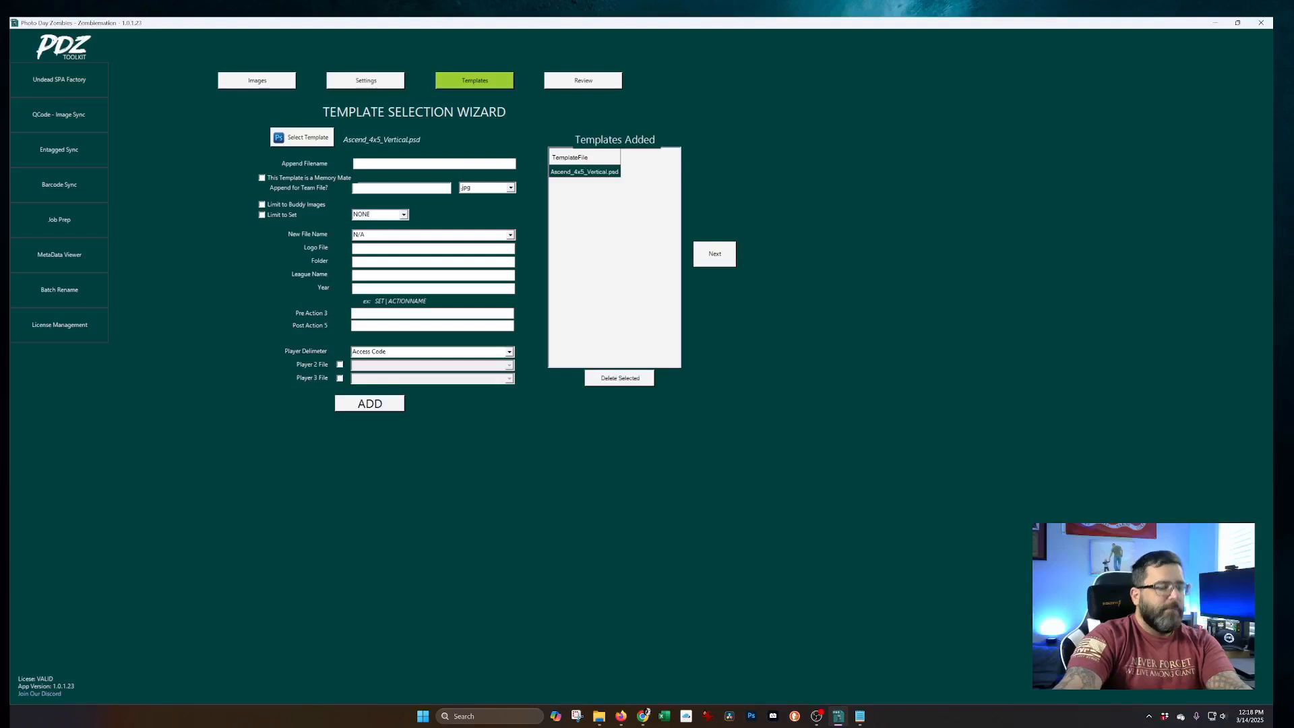
Step: Give the second entry the append filename _ASCEND_45NT and Post Action 5 ASCEND|NOTEXT, and add it to the templates list
type("_ASCEND")
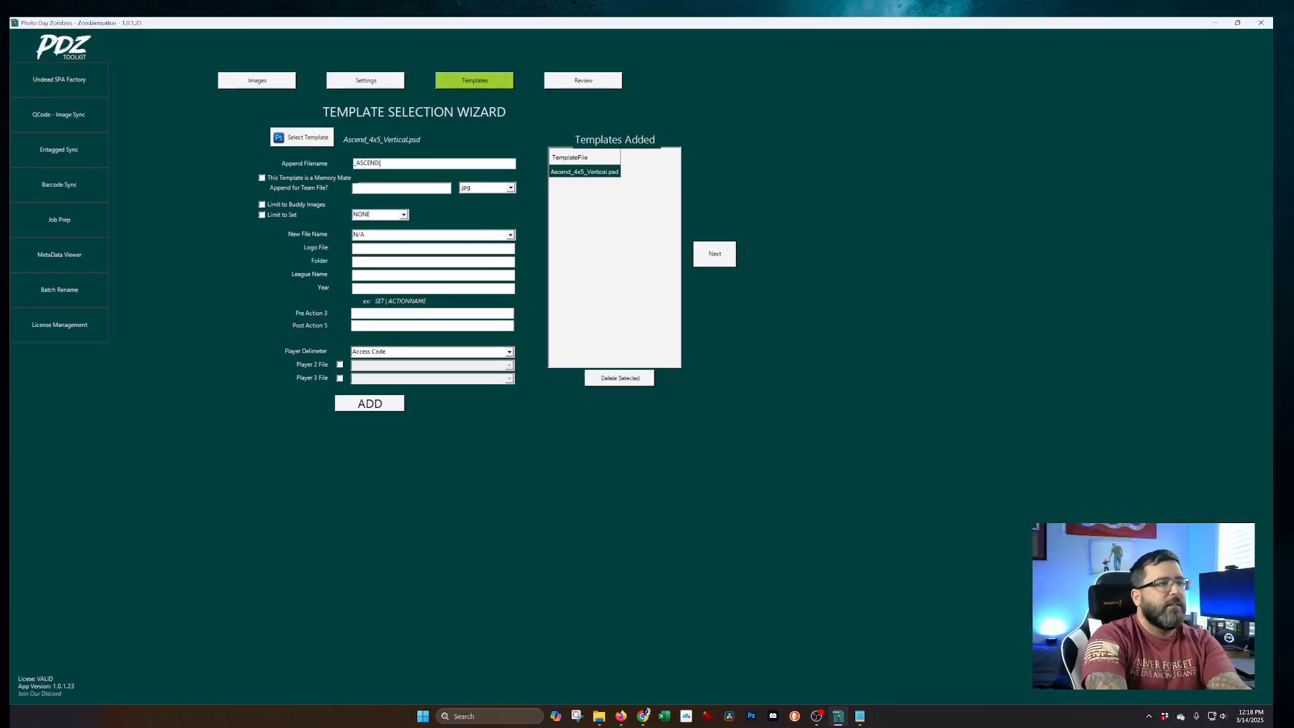
type("_45")
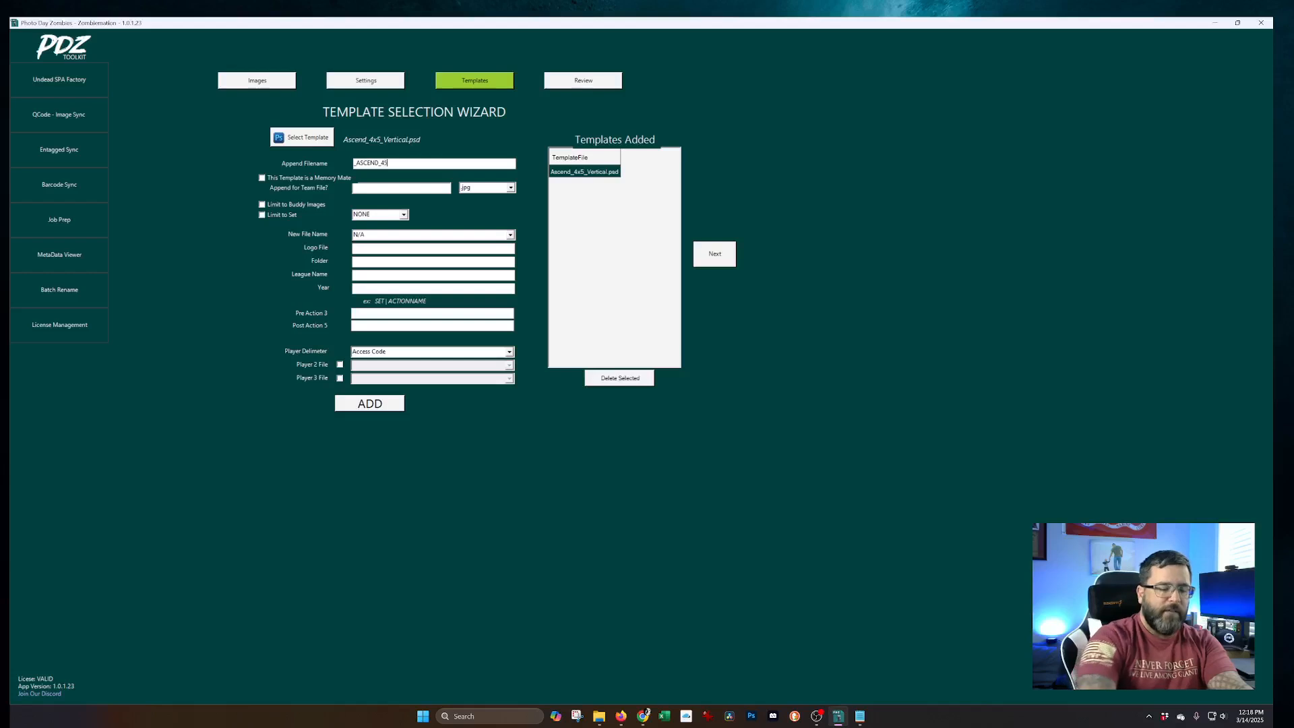
type("NT")
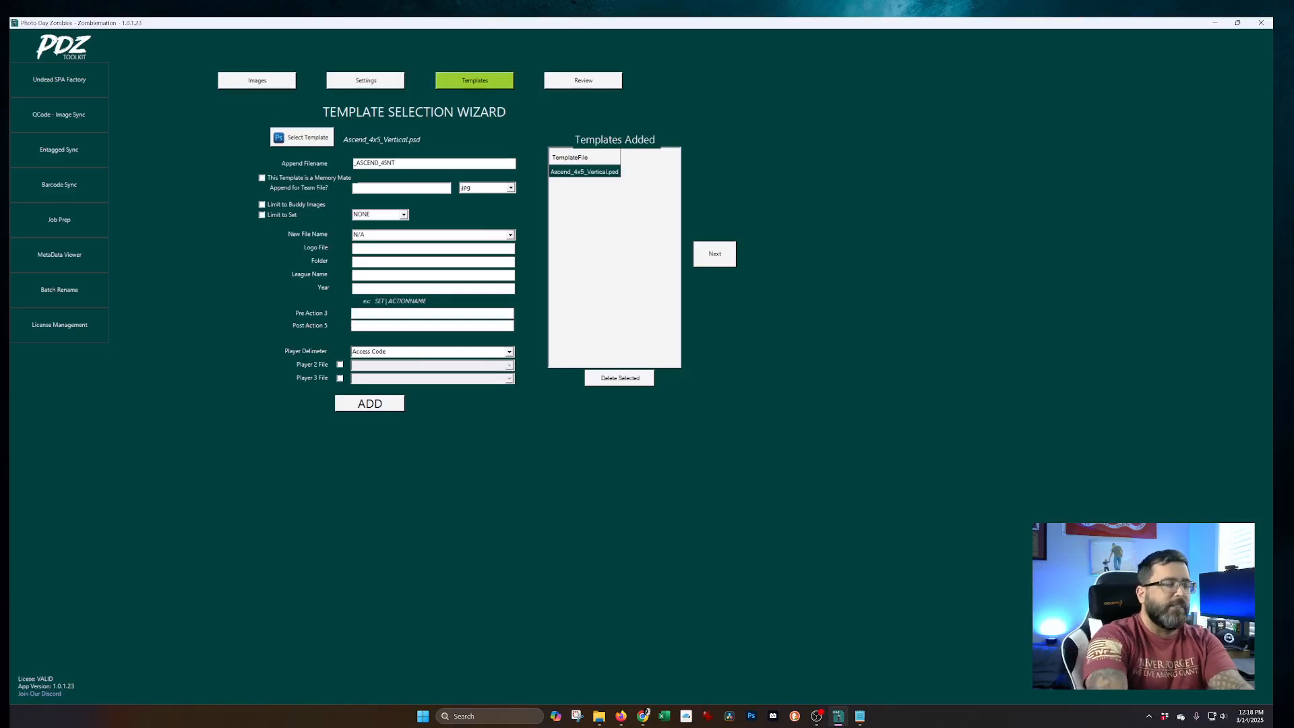
type("ASCEND")
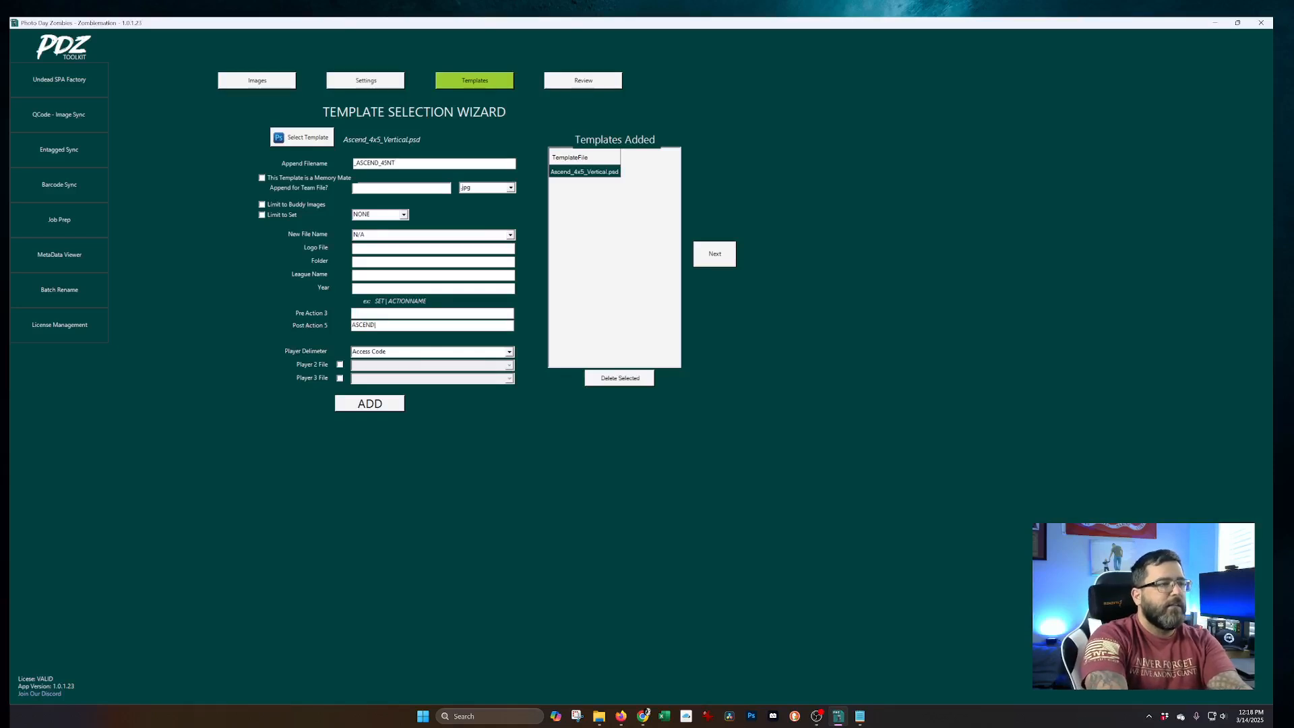
type("|NOTEXT")
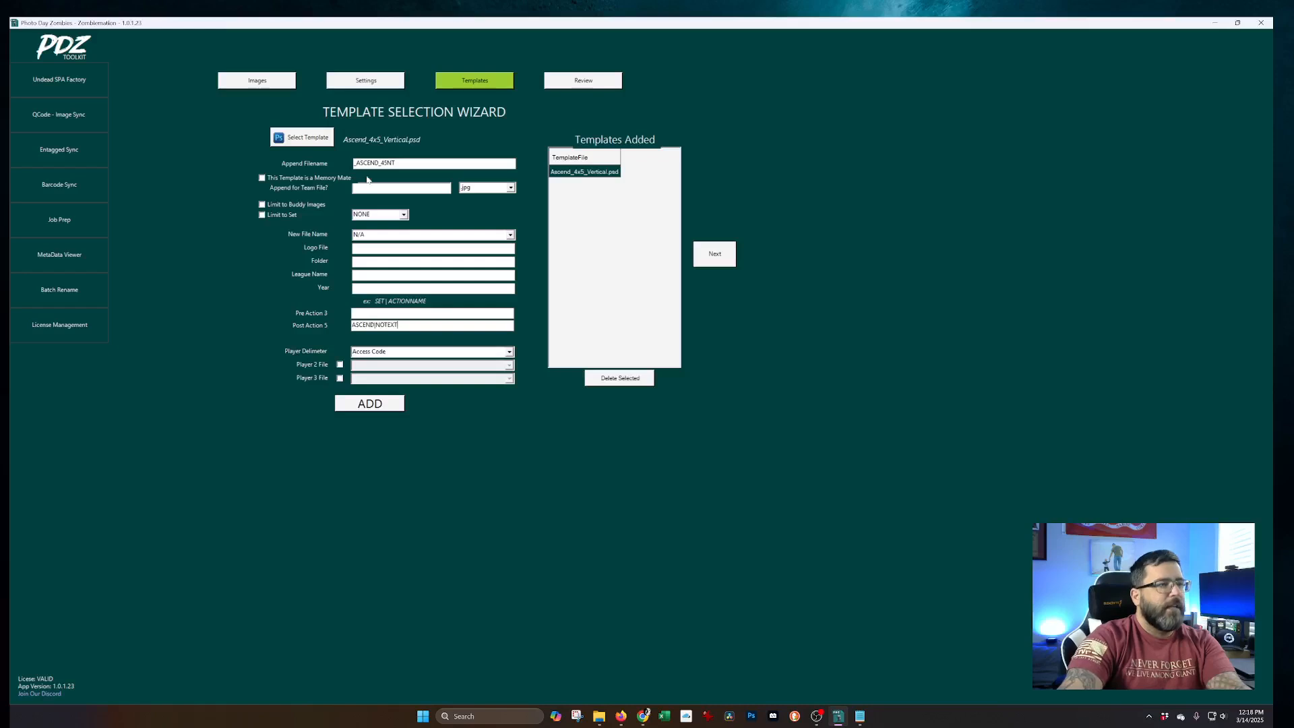
left_click(371, 404)
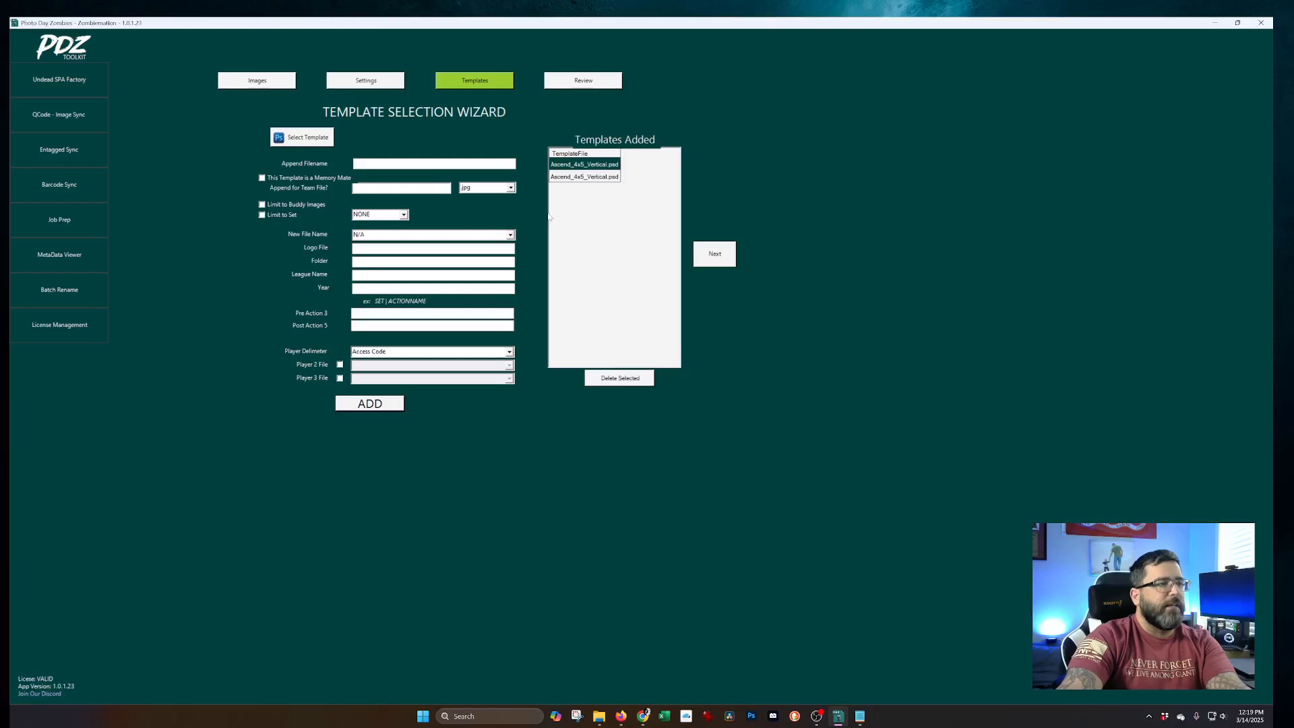
Step: Review the generated SPA data rows and remove the empty columns from the table
left_click(579, 84)
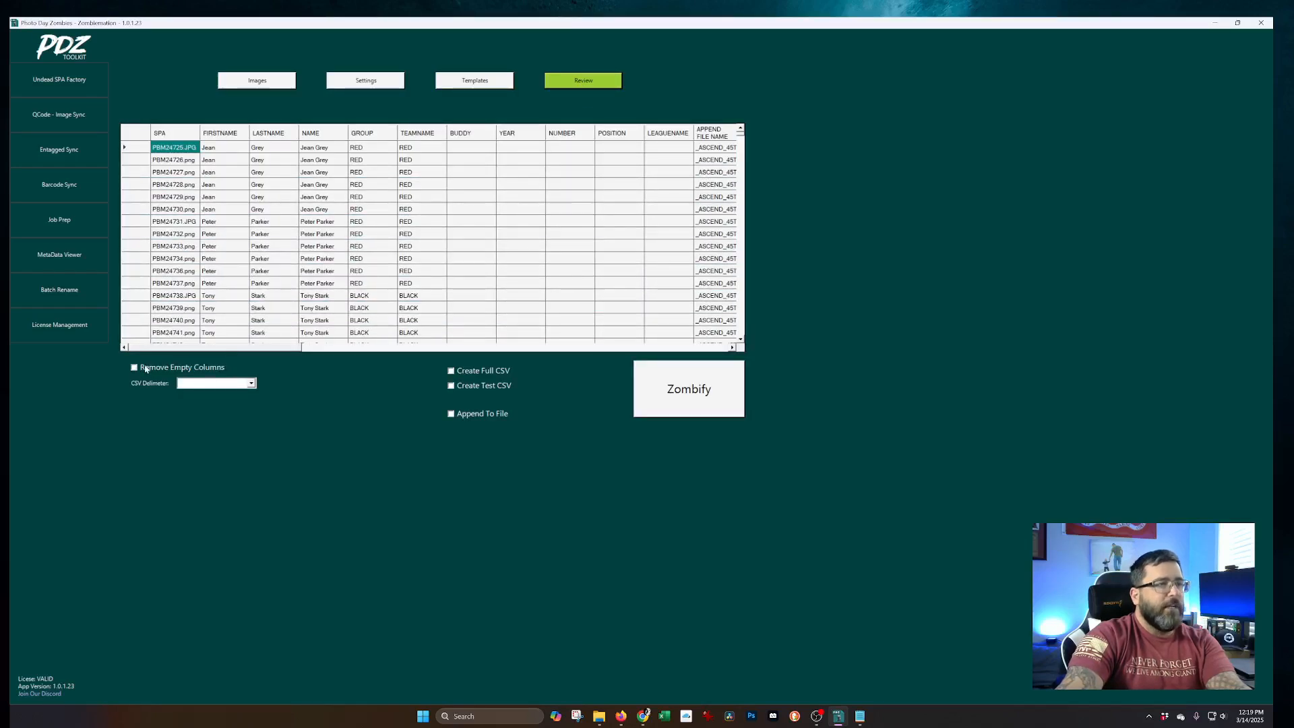
scroll(541, 269, "down", 20)
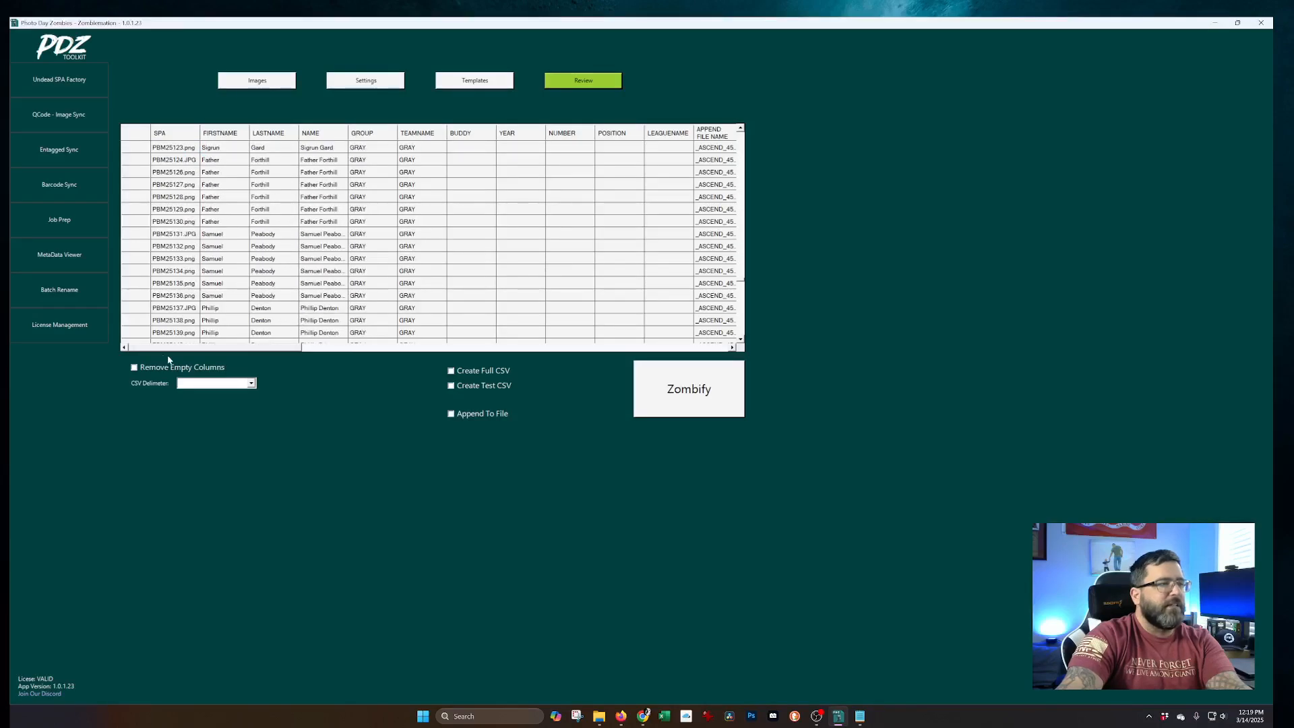
left_click(144, 369)
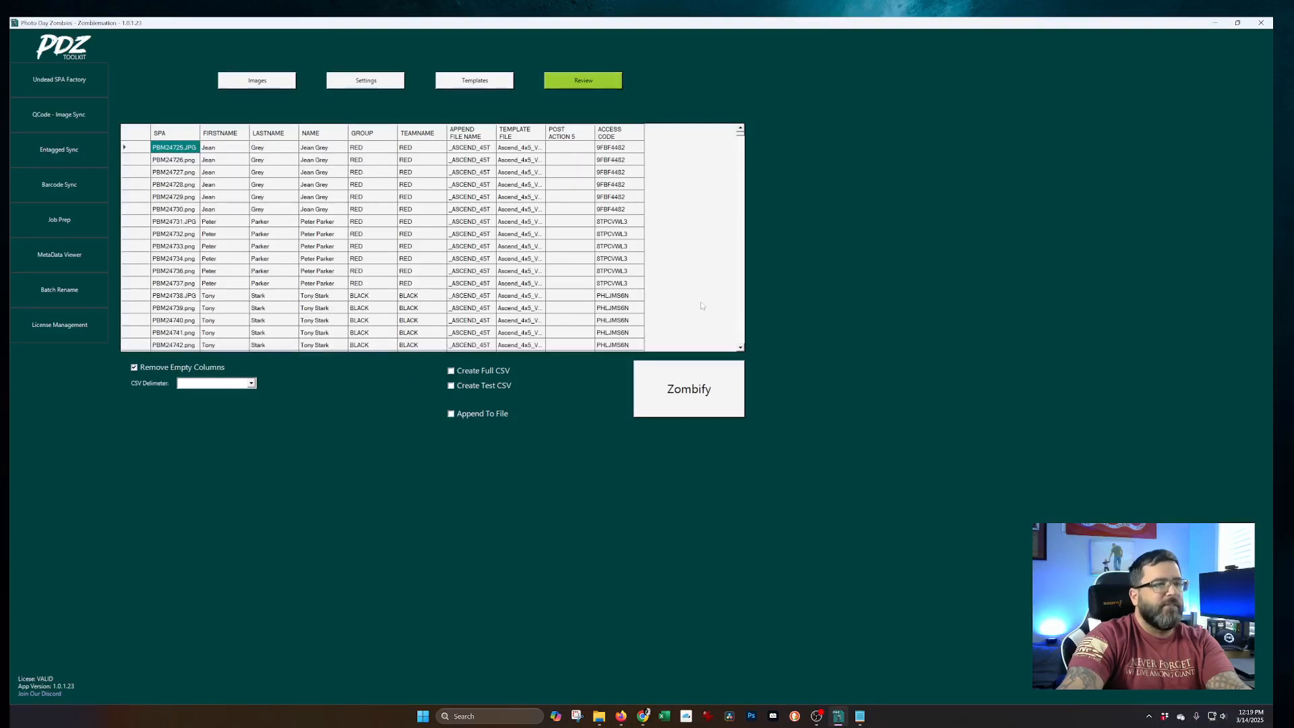
Step: Widen the Template File and Append File Name columns of the review table and check the first rows' group, append name and Post Action 5
left_click(274, 172)
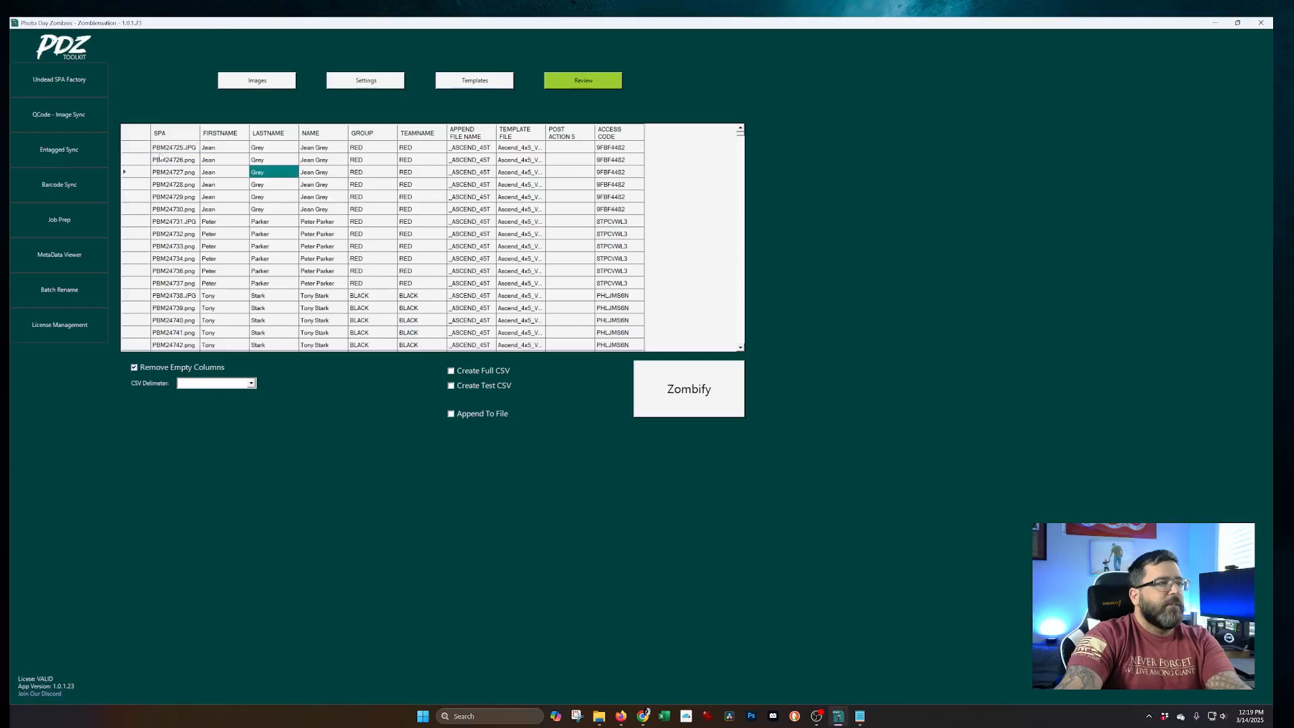
left_click(378, 152)
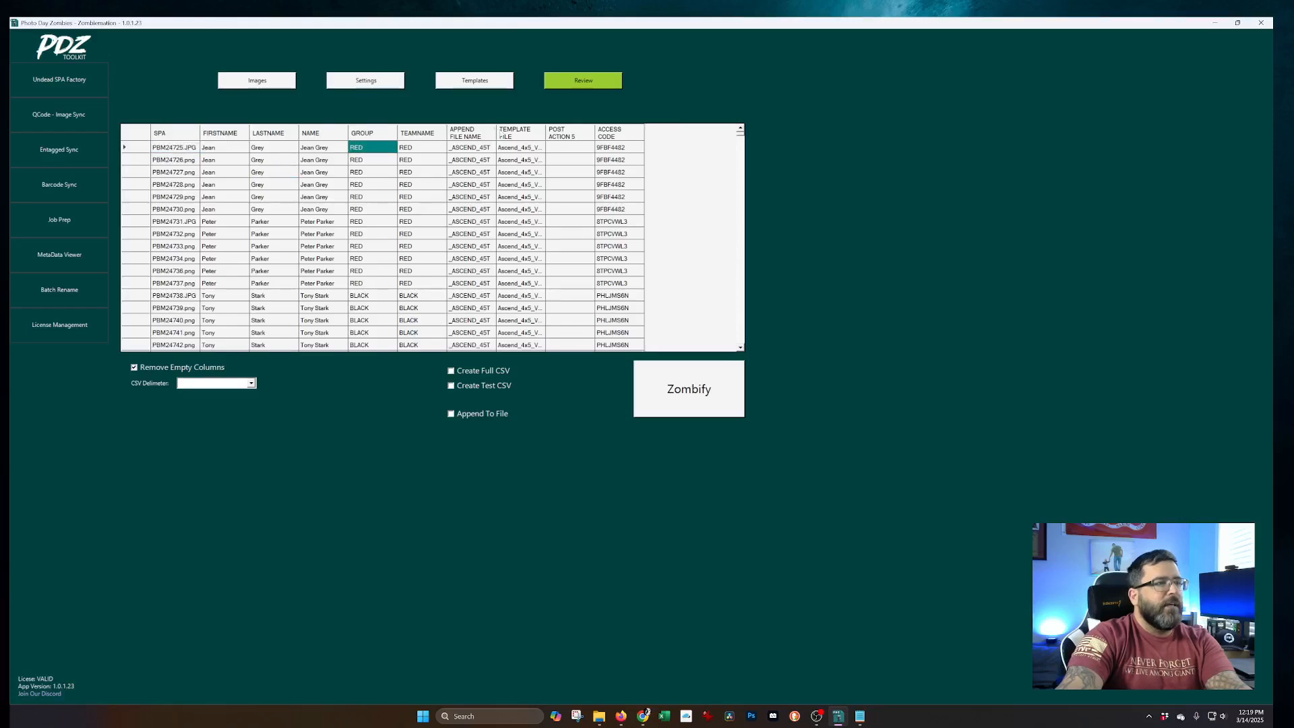
left_click_drag(545, 133, 574, 132)
left_click_drag(495, 130, 519, 130)
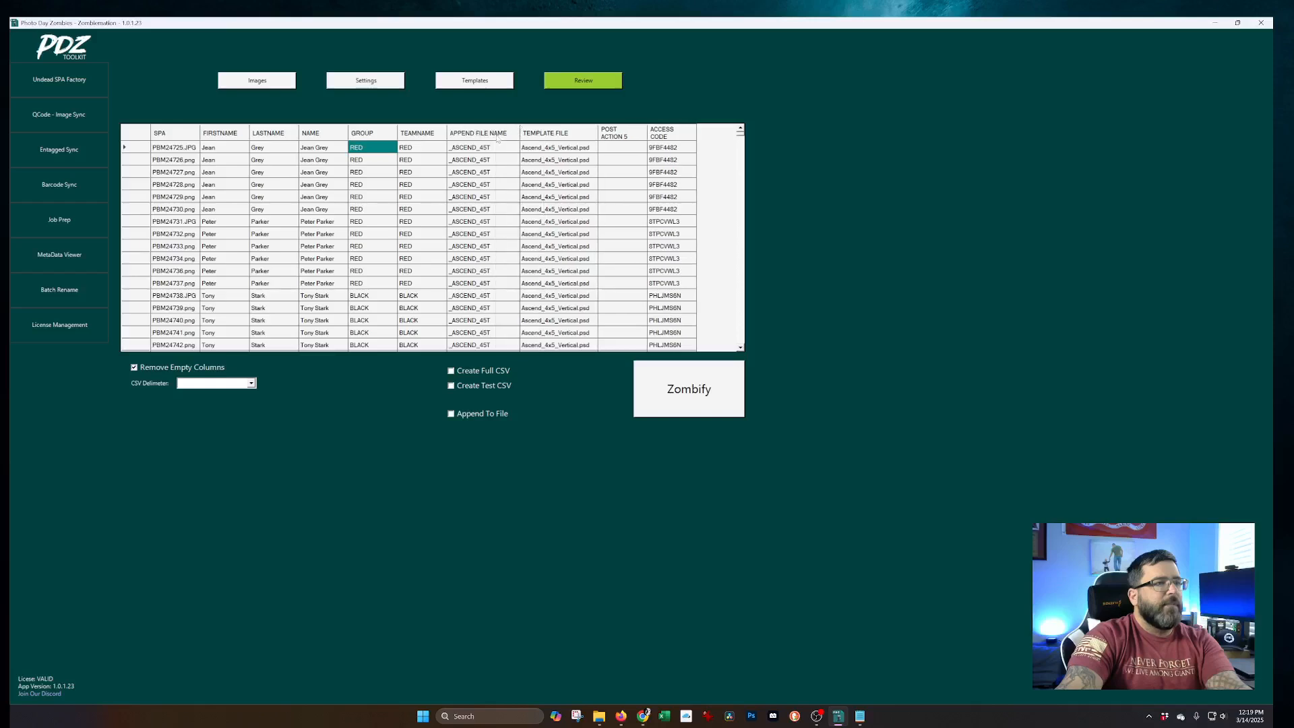
left_click(490, 149)
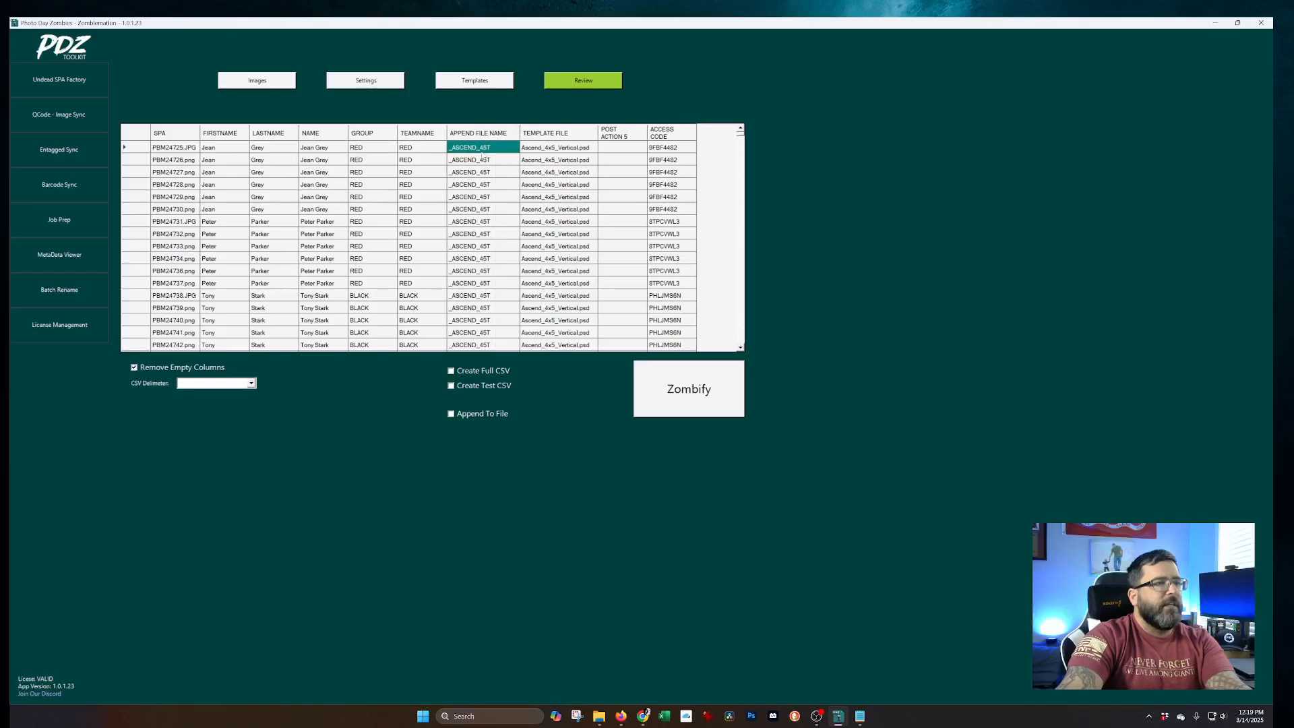
left_click(602, 152)
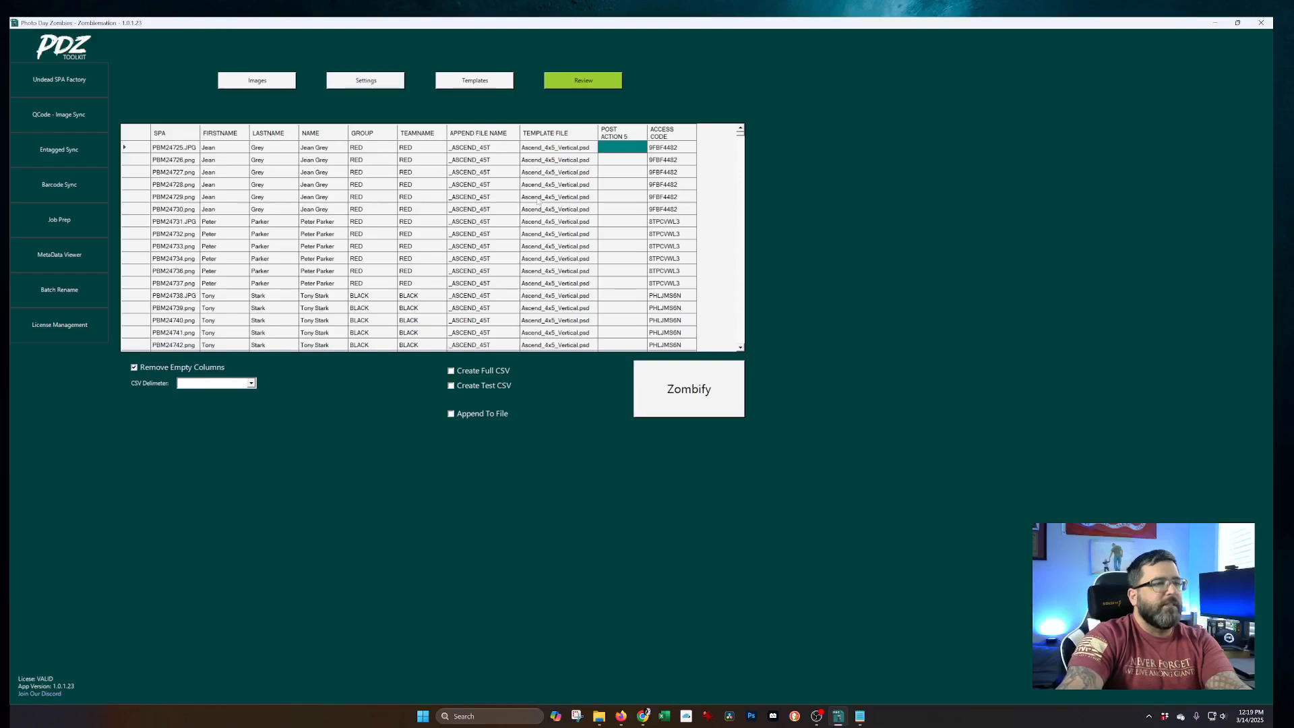
Step: Compare the _ASCEND_45T rows with the _ASCEND_45NT rows where they meet, widening the Post Action 5 column to read its entries
scroll(543, 239, "down", 10)
scroll(543, 239, "down", 10)
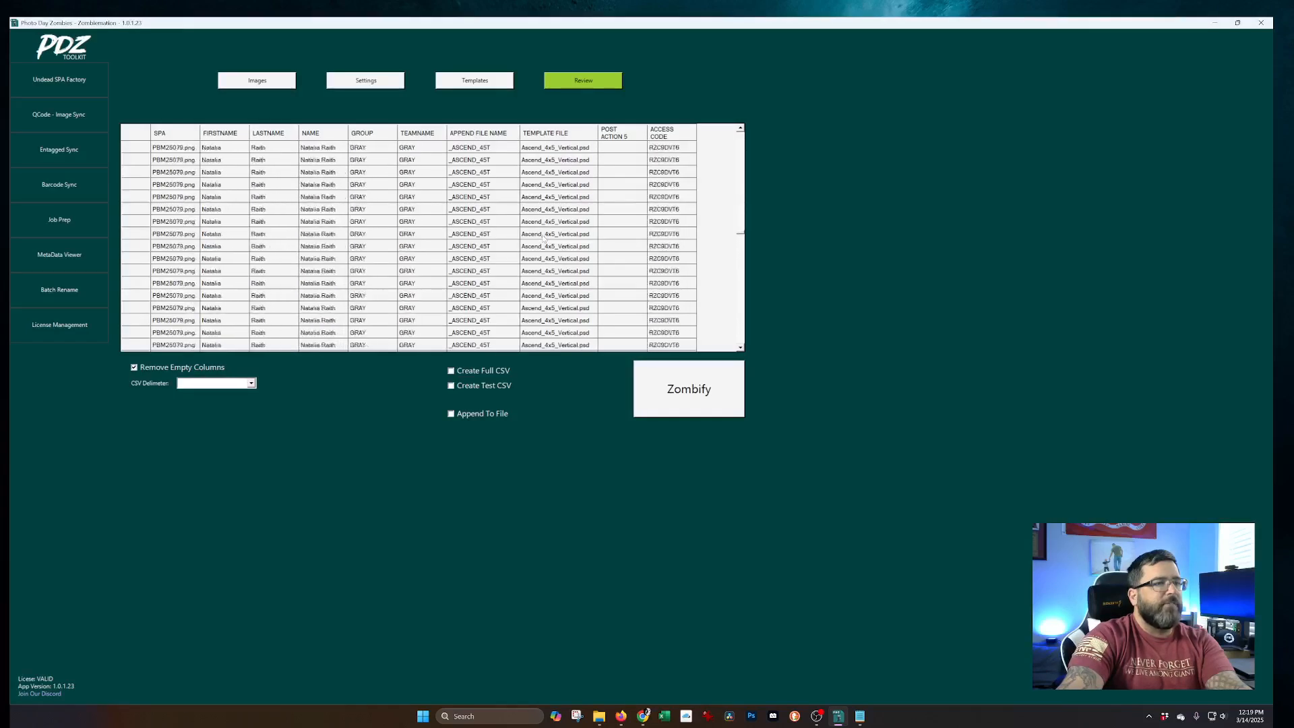
scroll(544, 239, "up", 3)
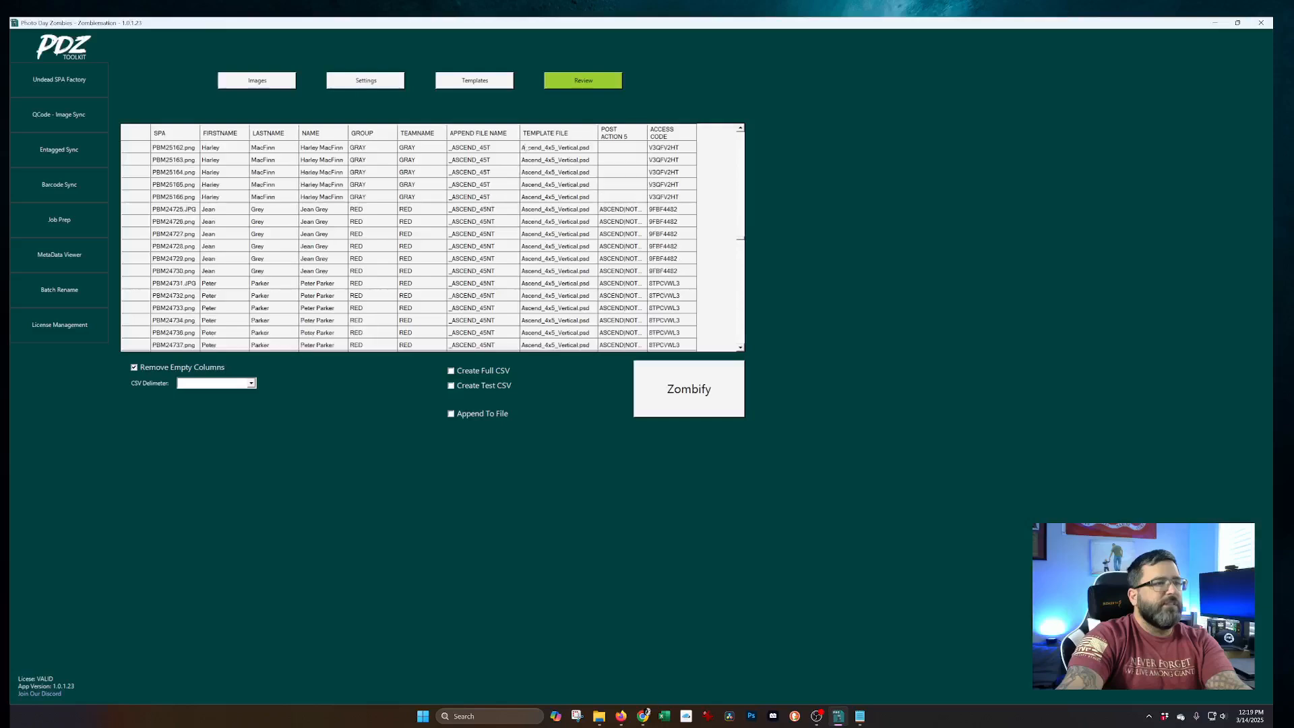
left_click(493, 196)
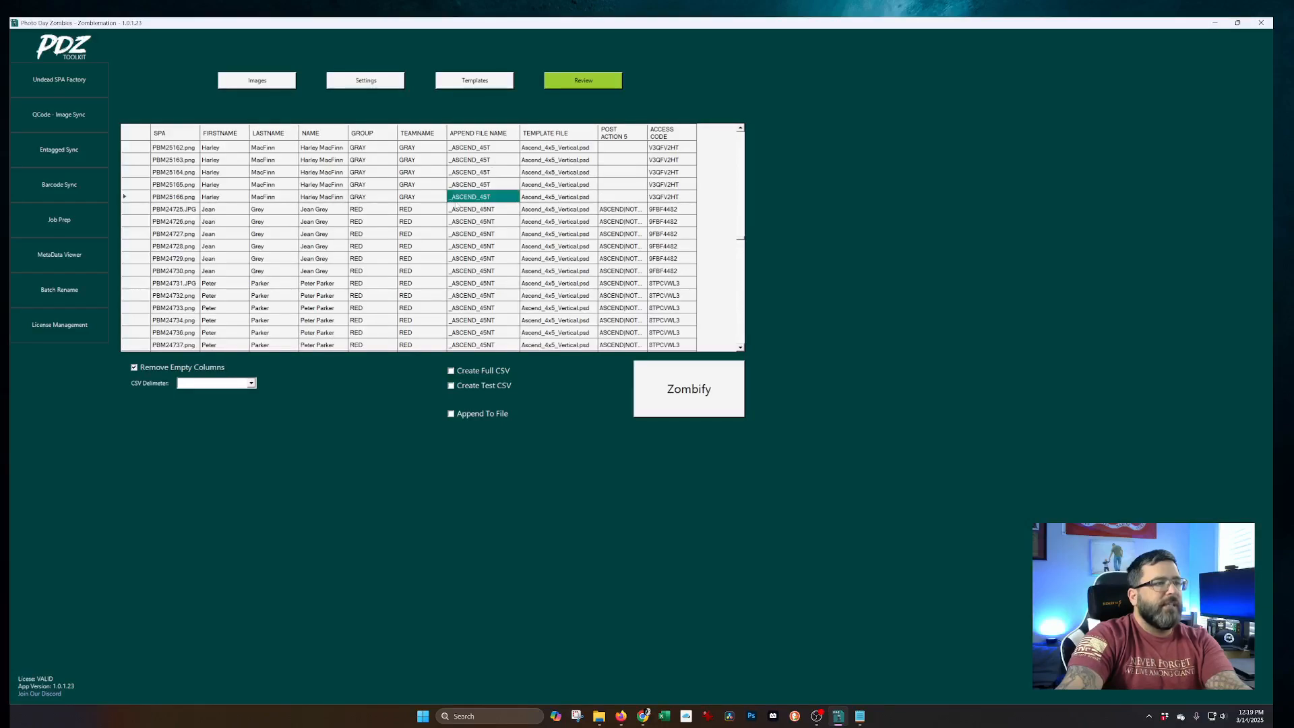
left_click(579, 198)
left_click(478, 211)
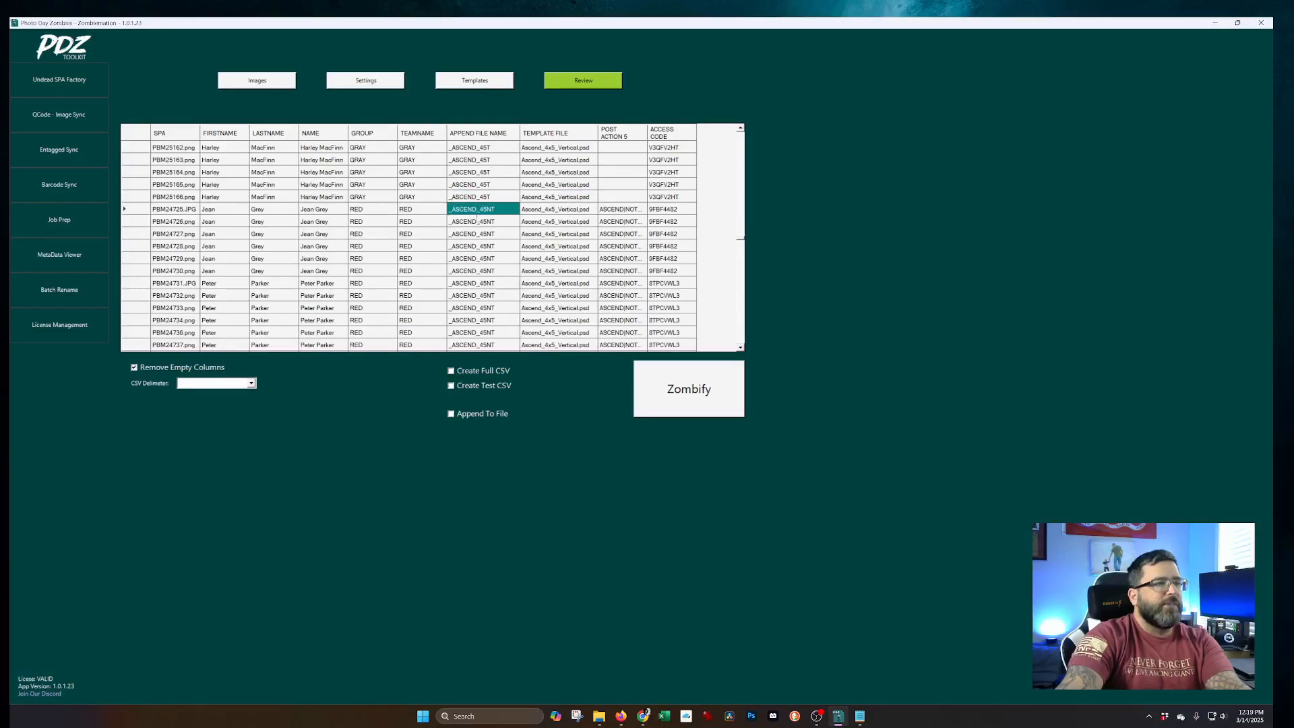
left_click(620, 209)
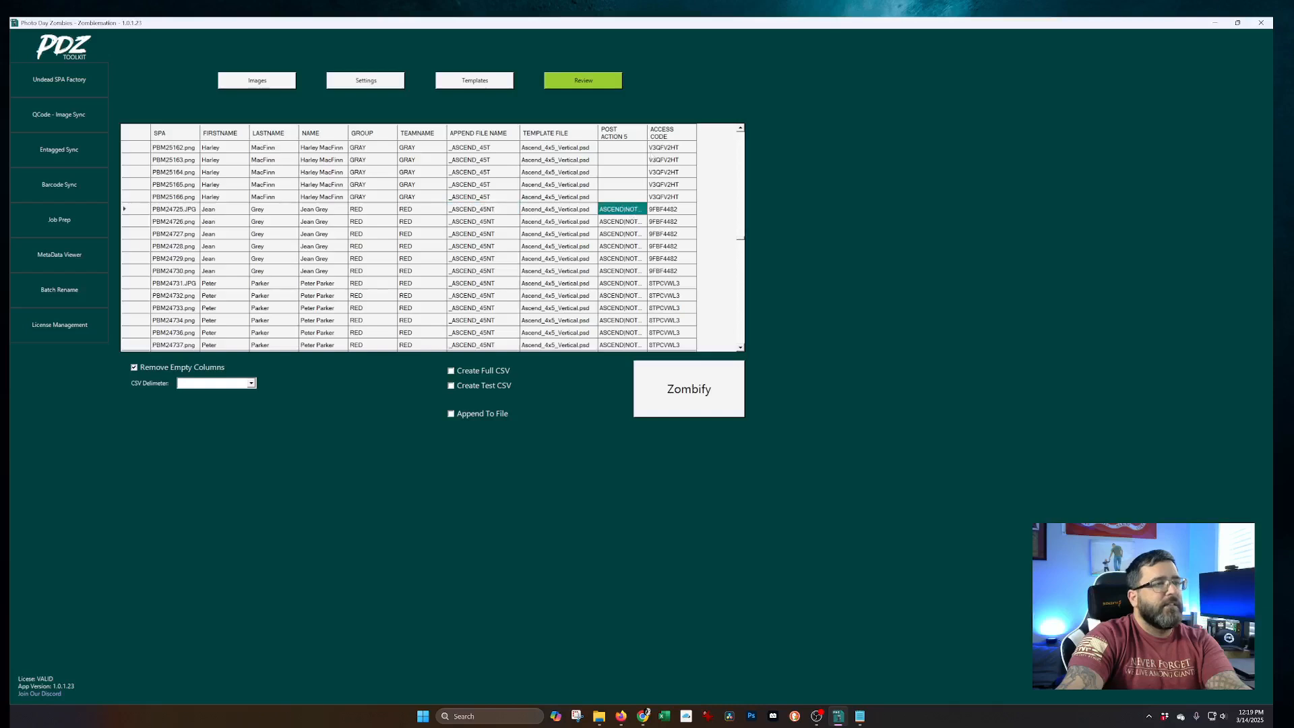
left_click_drag(646, 135, 664, 135)
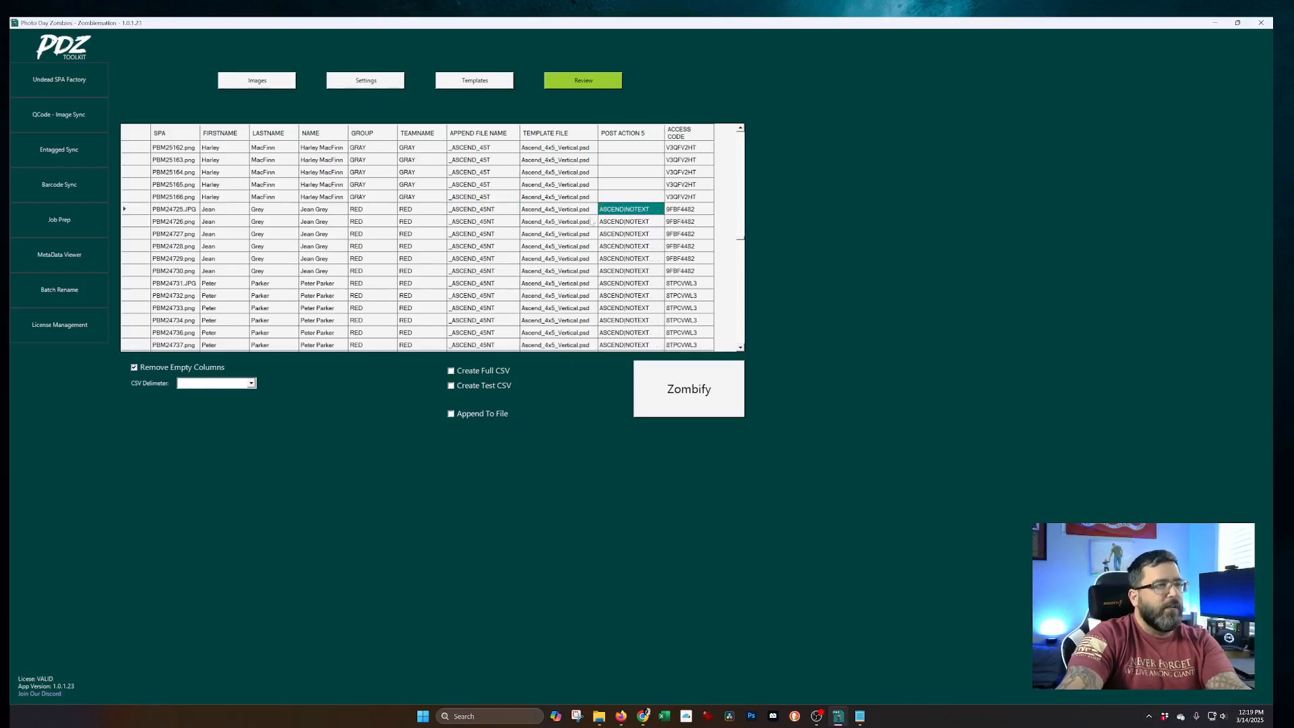
Step: Select Ascend_4x5_MemoryMate.psd from the 1. SPA WIZARD folder as a new template
left_click(475, 80)
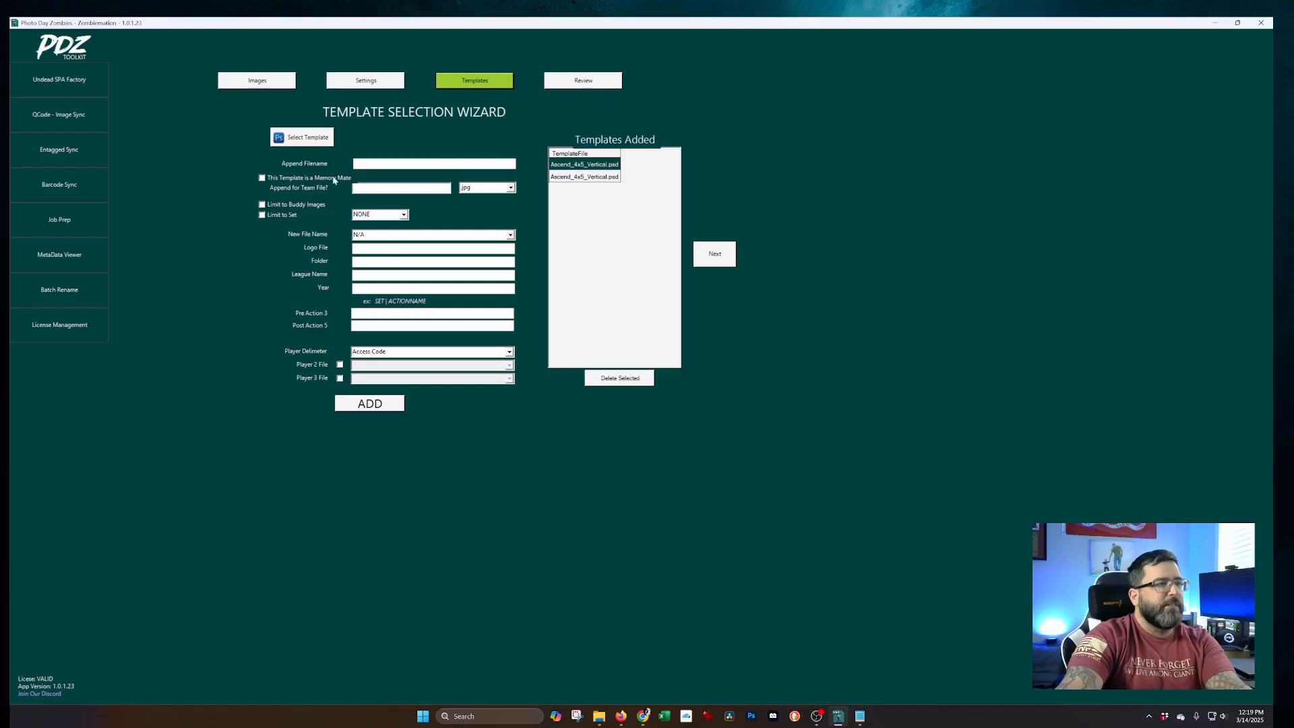
left_click(302, 137)
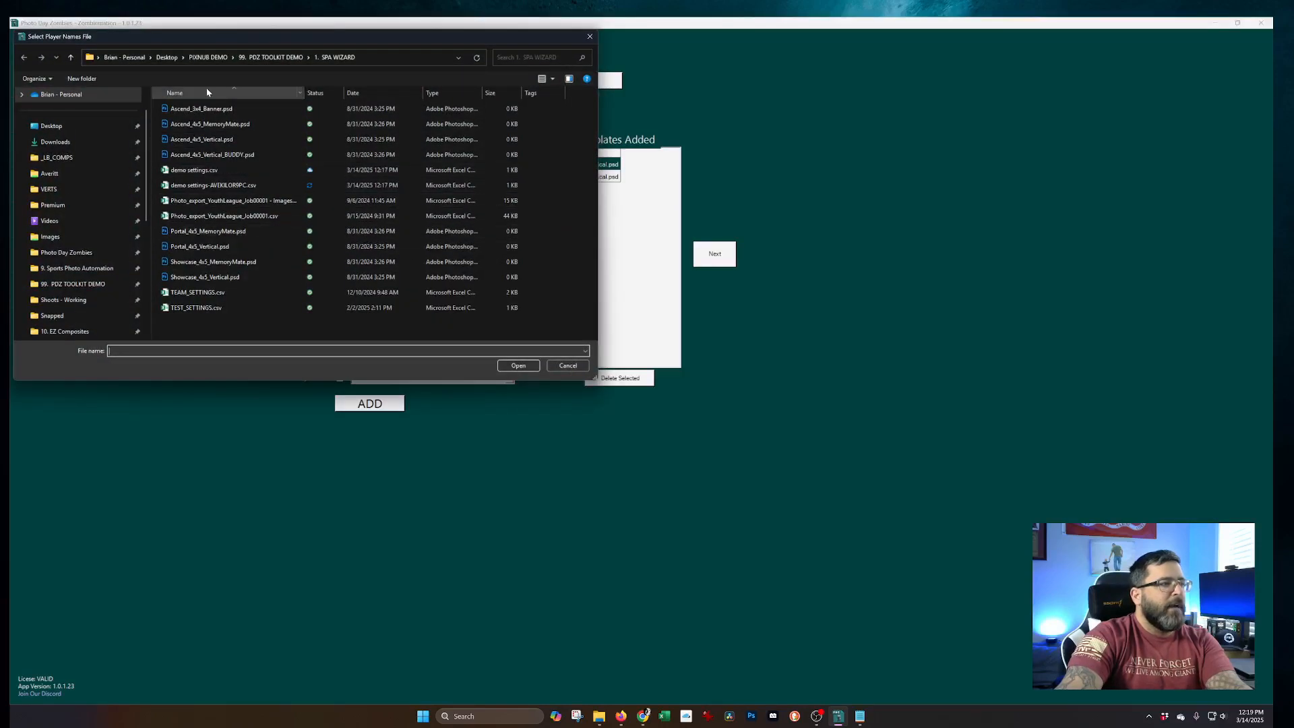
left_click(219, 125)
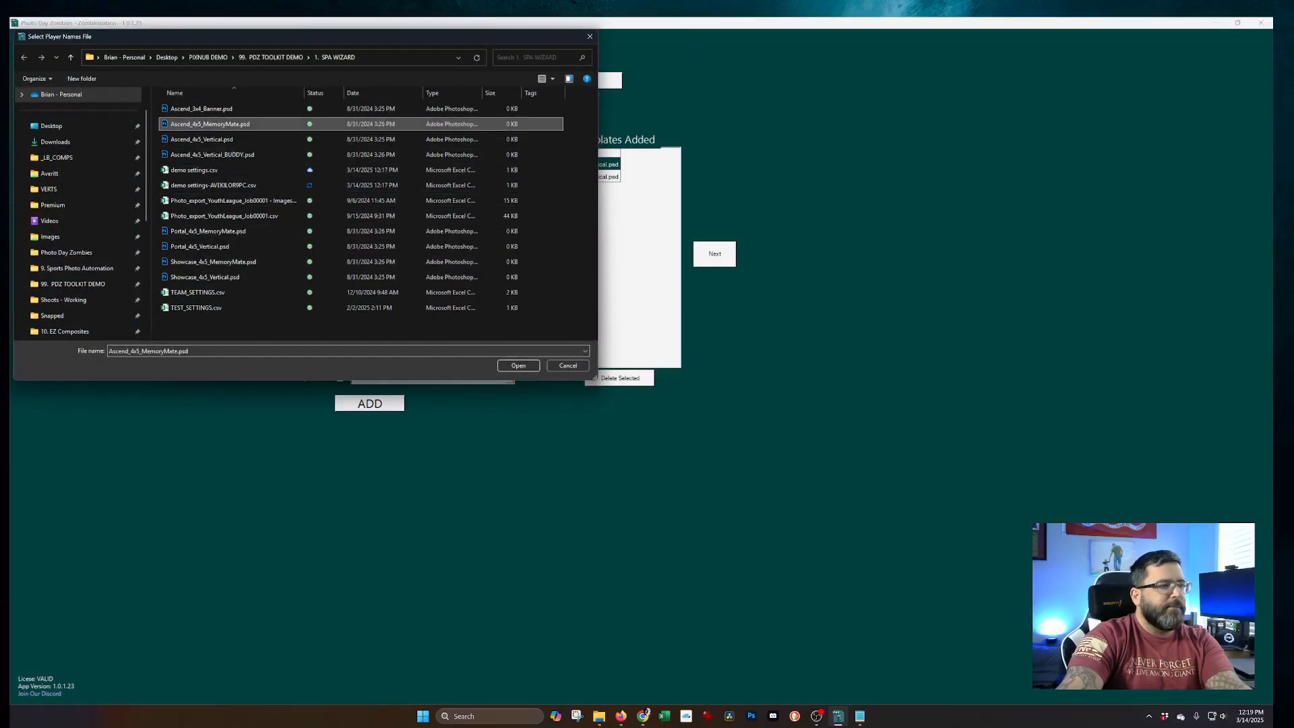
left_click(518, 365)
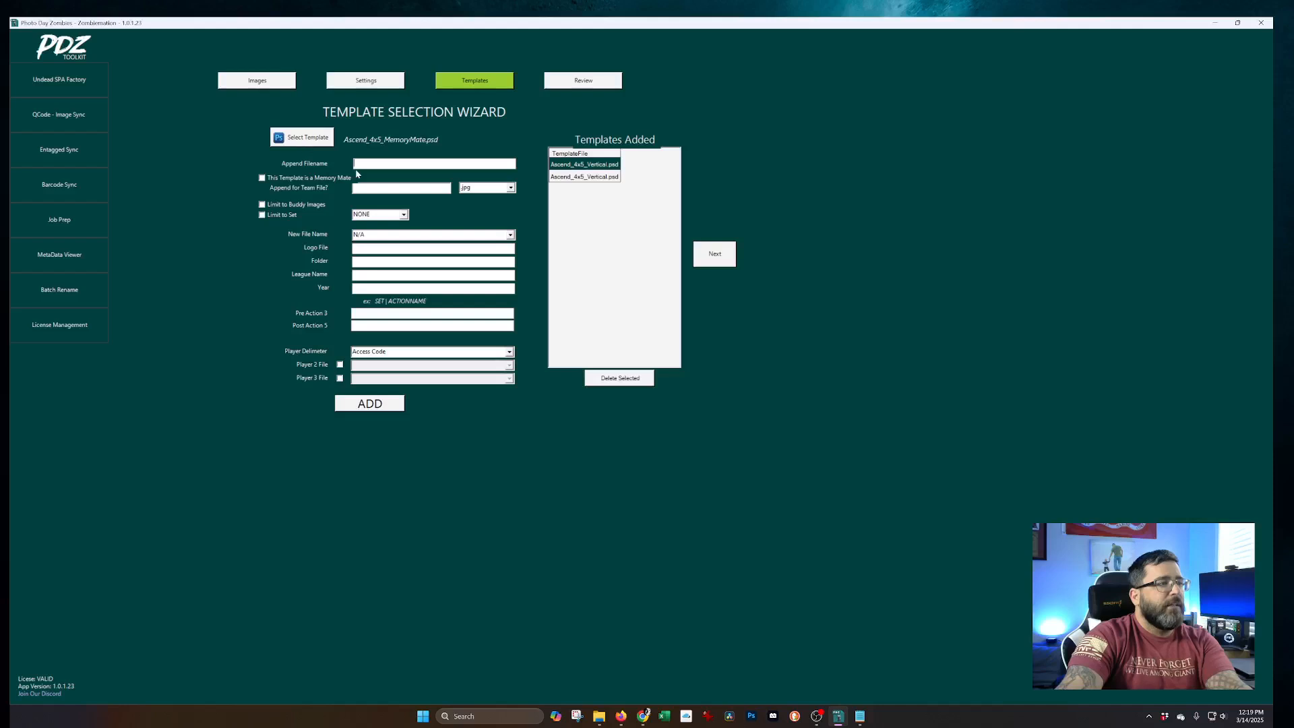
Step: Set the append filename to _ASCEND_MM, mark the template as a Memory Mate, and add it to the template list
type("_ASCEND")
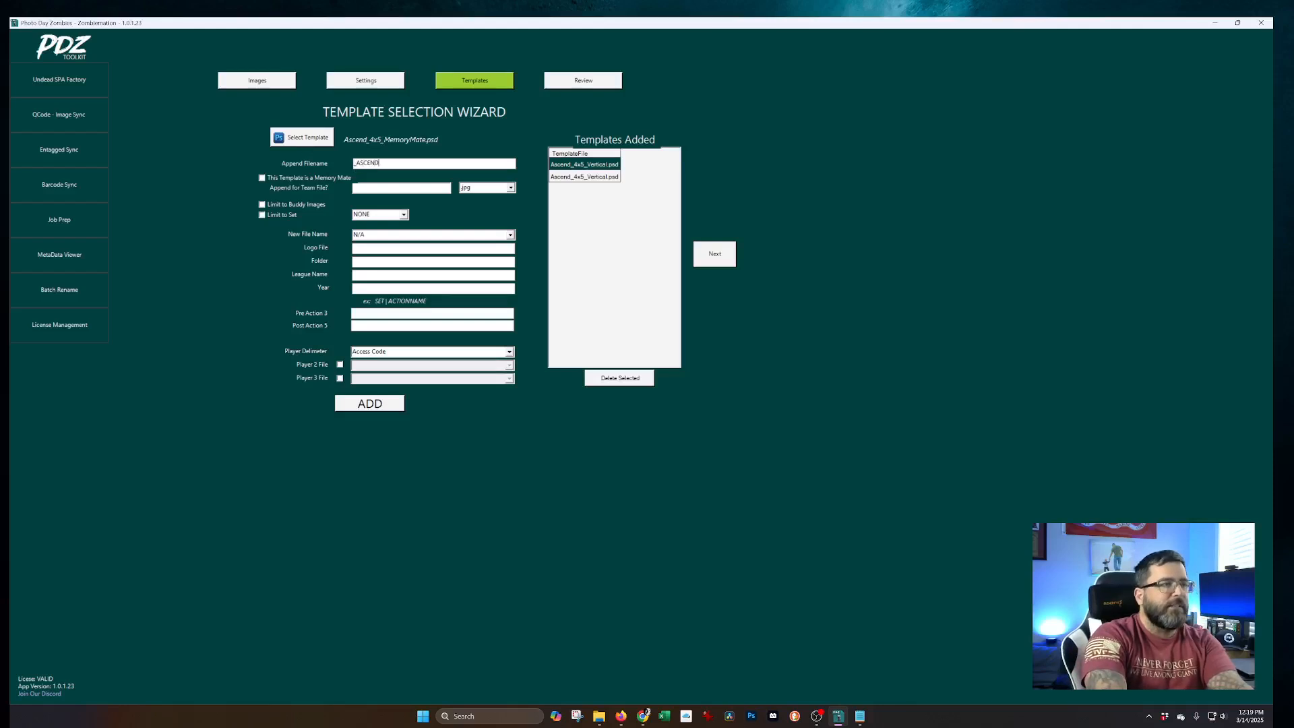
type("_MM")
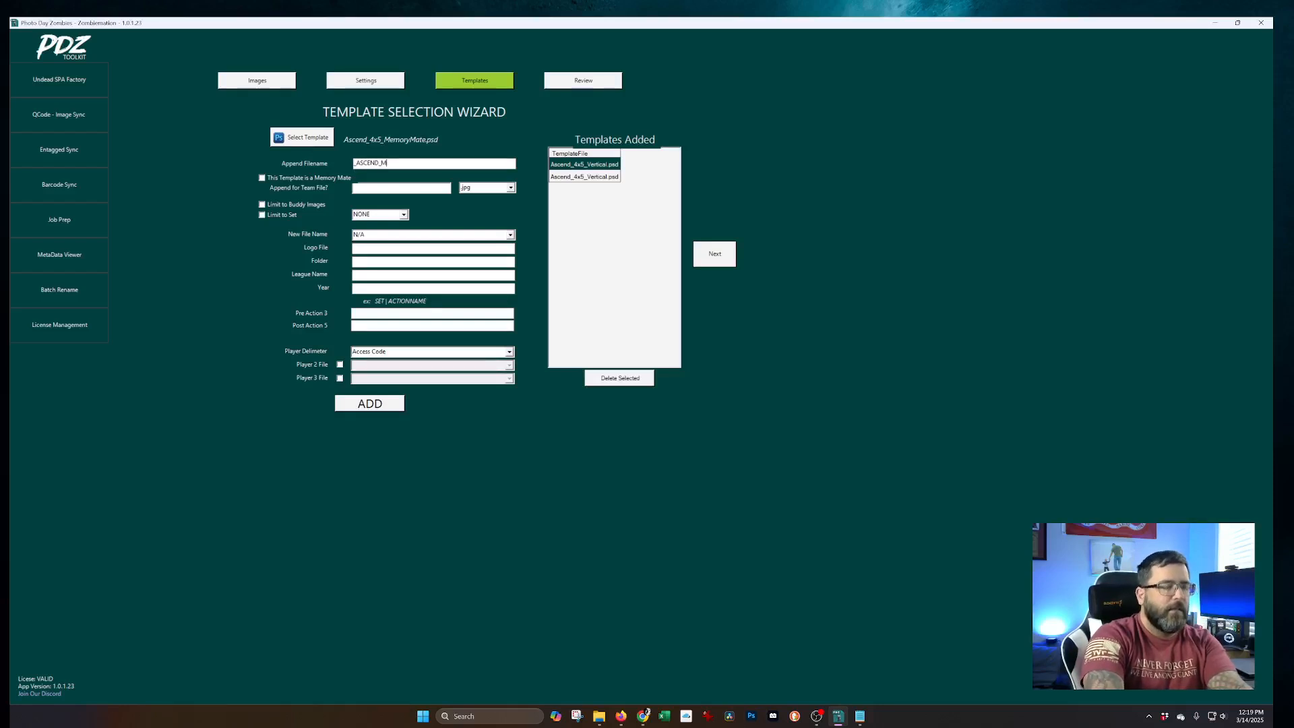
left_click(262, 178)
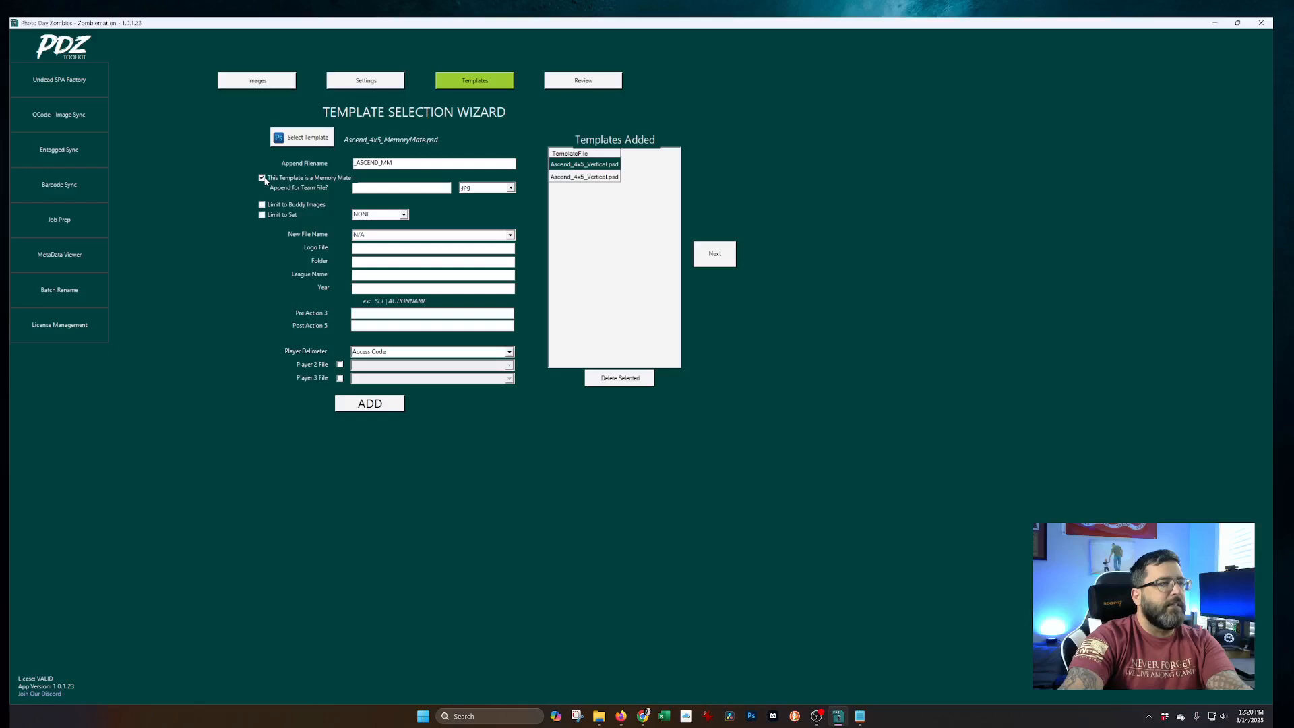
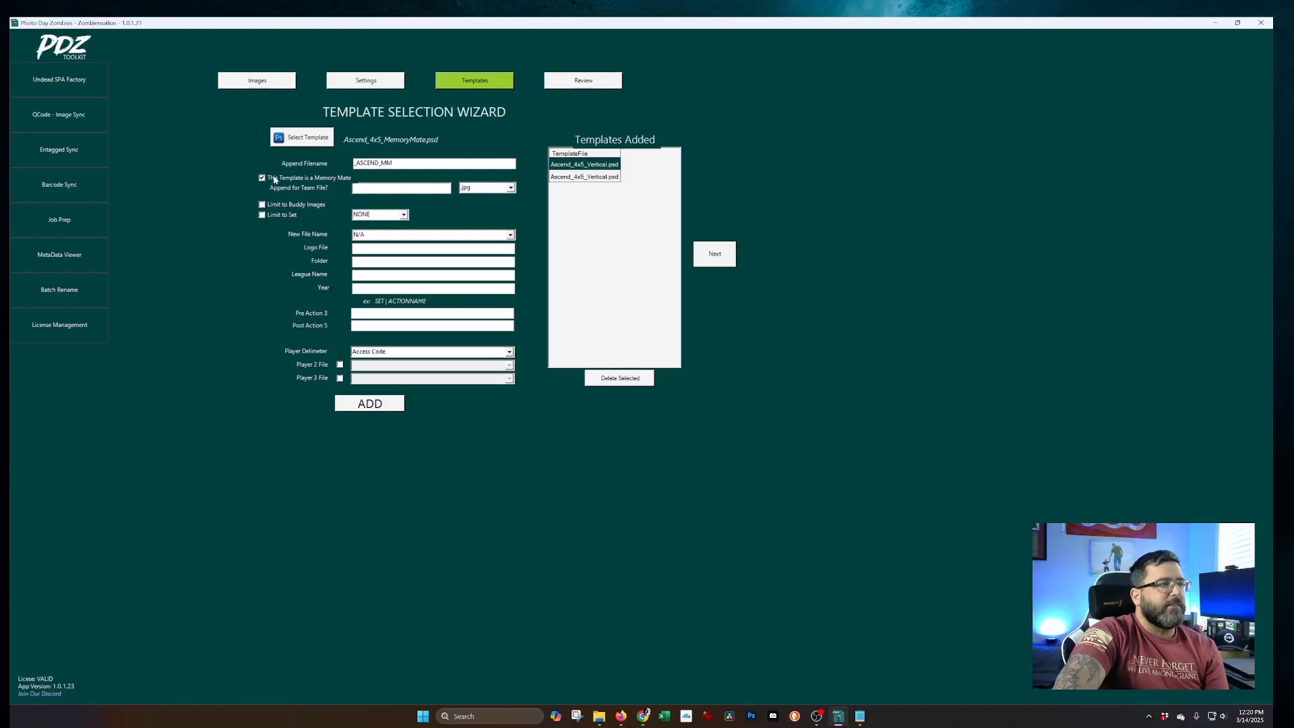
left_click(372, 407)
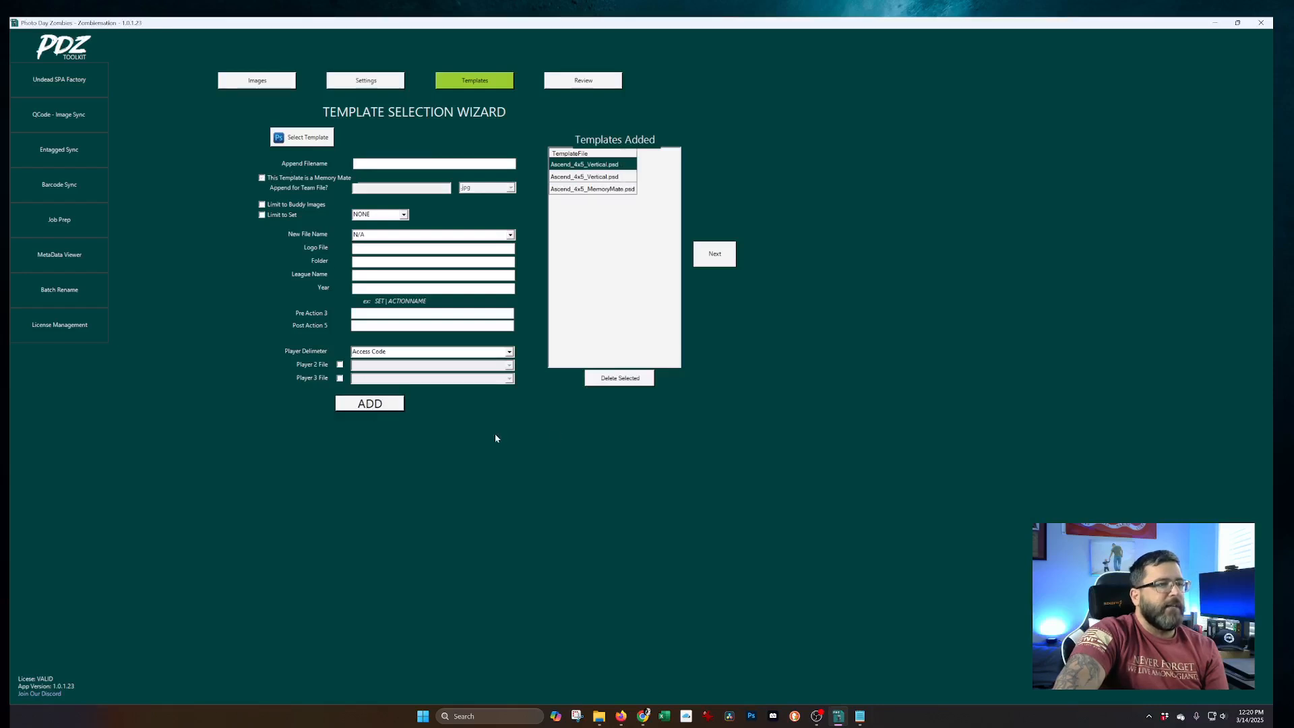
Step: Review the _ASCEND_MM rows in the generated table, comparing each row's team name with its team file
left_click(583, 82)
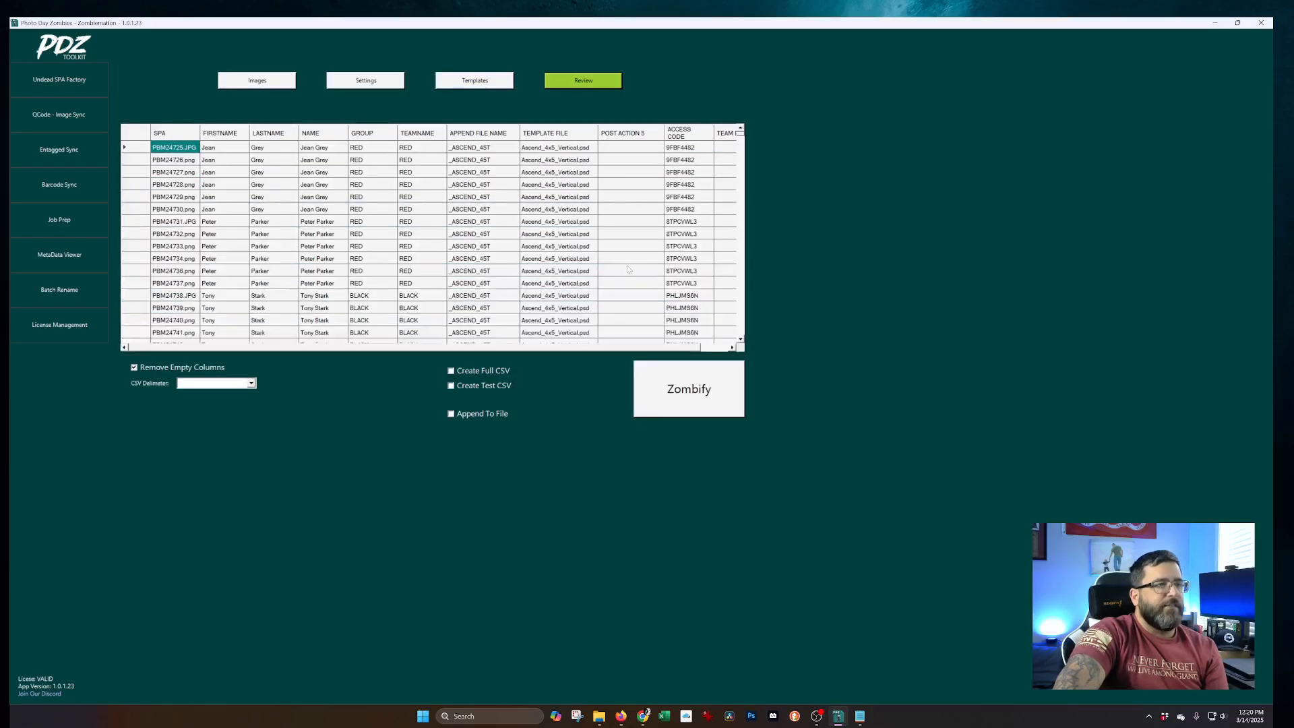
left_click_drag(292, 348, 350, 351)
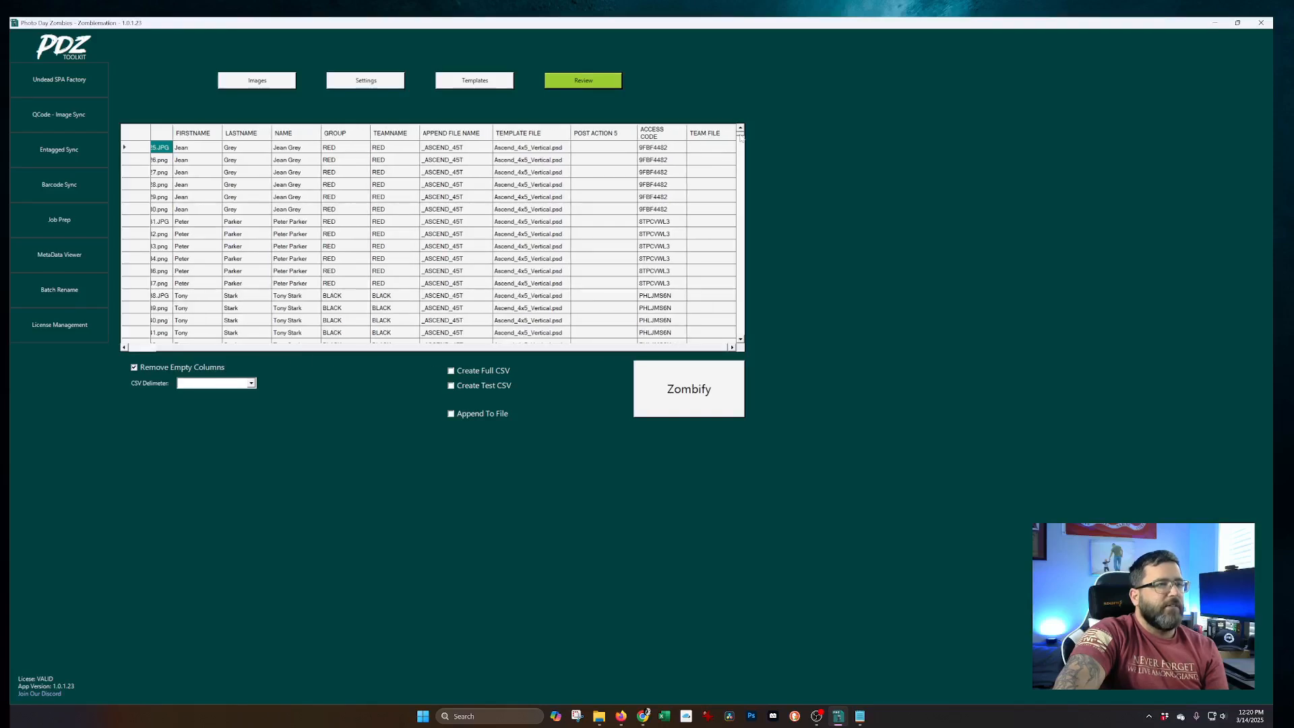
left_click_drag(741, 137, 744, 274)
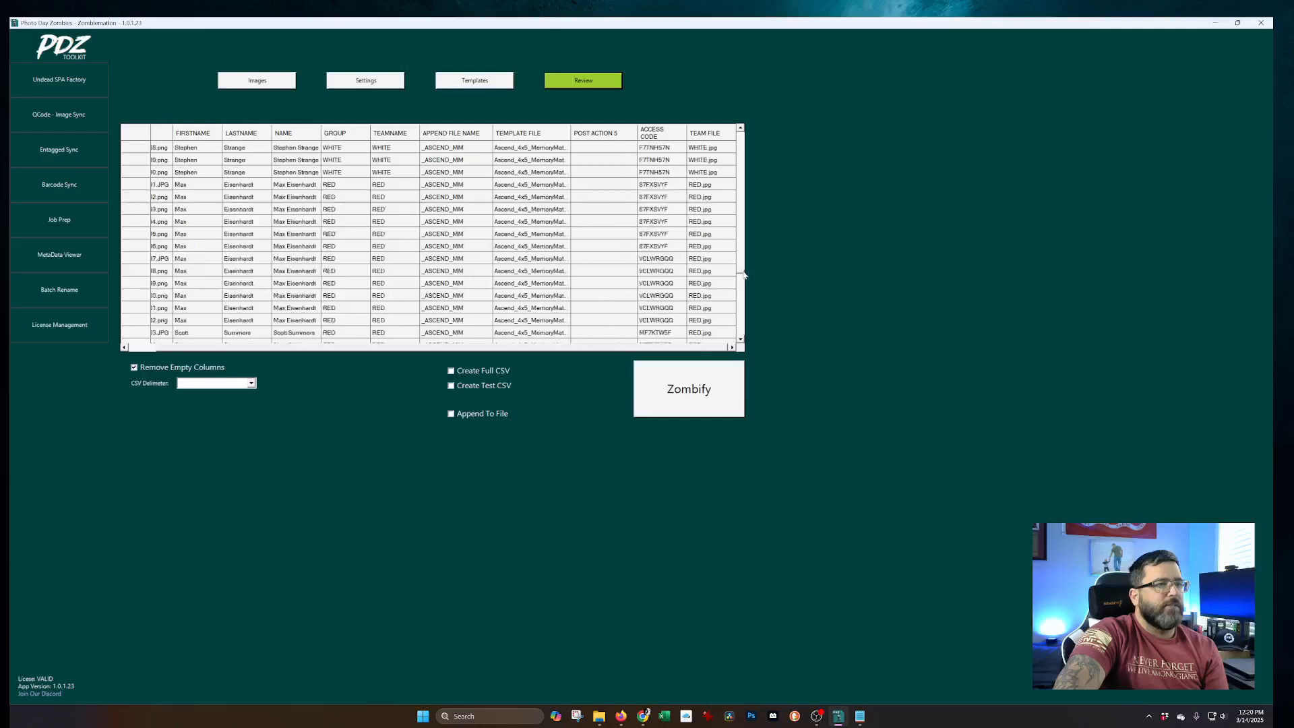
scroll(625, 283, "up", 1)
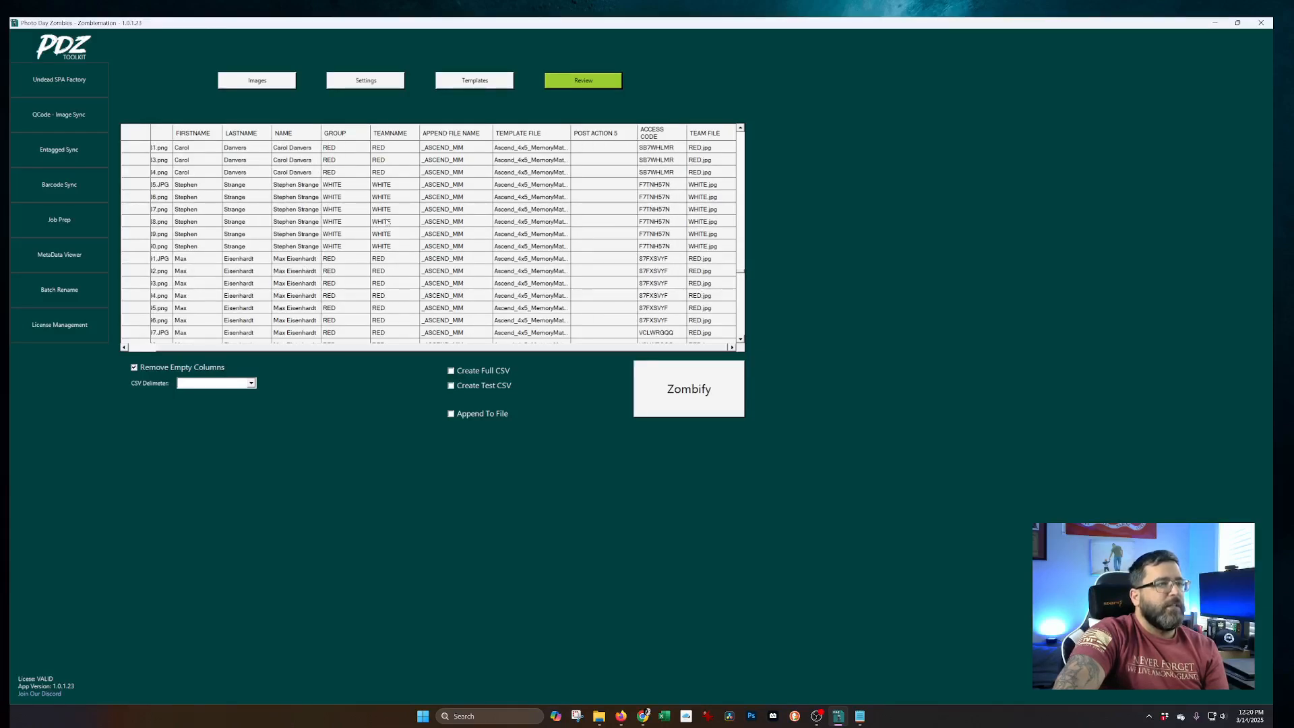
left_click(388, 222)
left_click(709, 225)
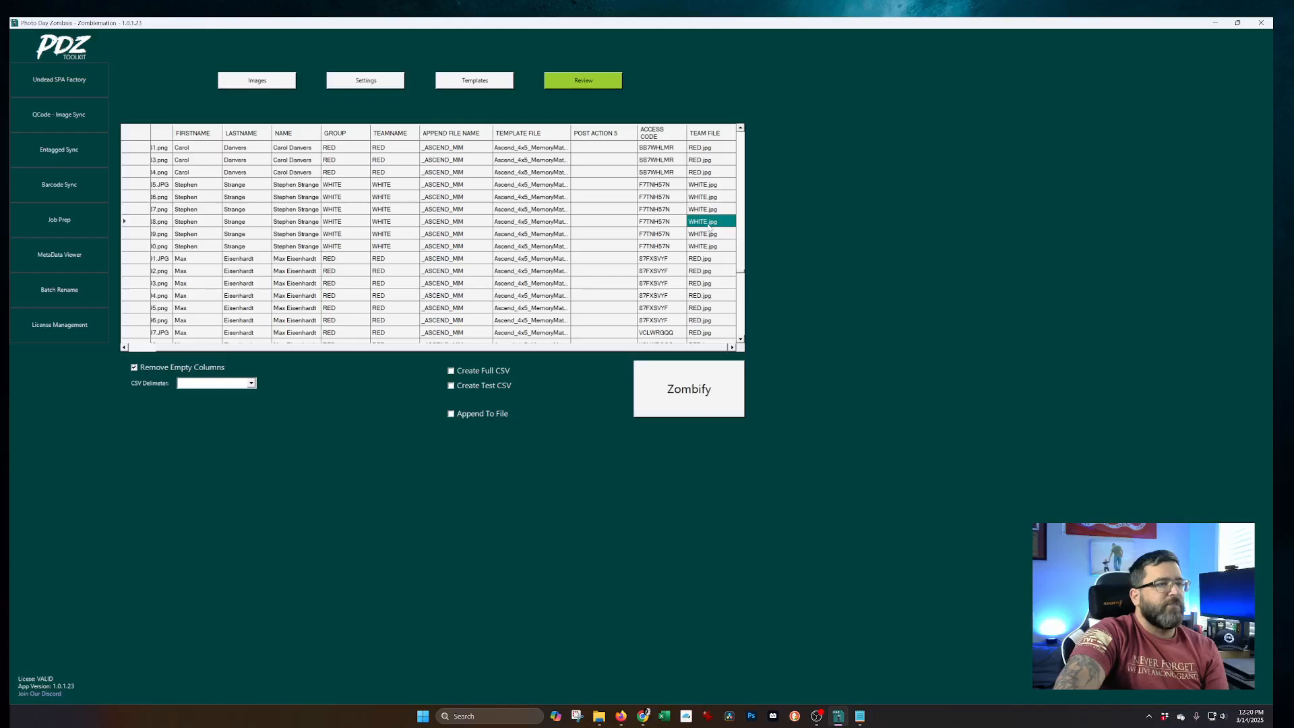
scroll(710, 231, "down", 3)
left_click(383, 248)
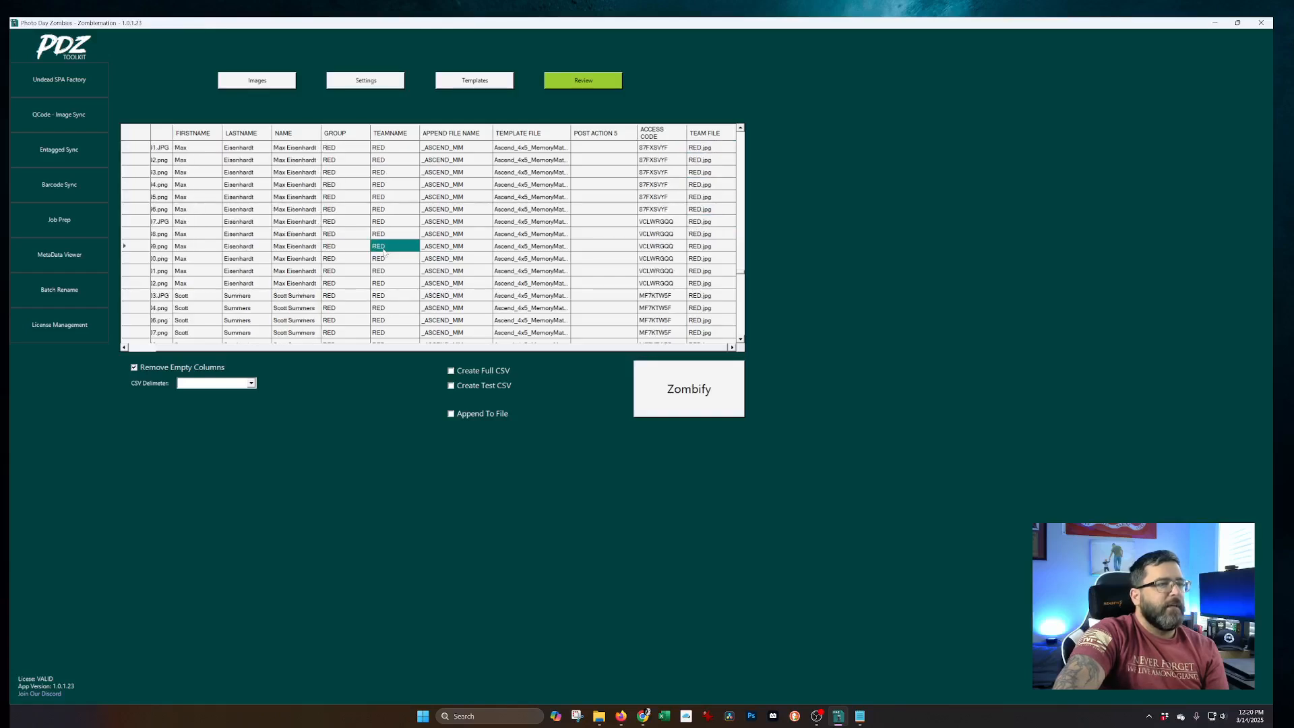
left_click(712, 248)
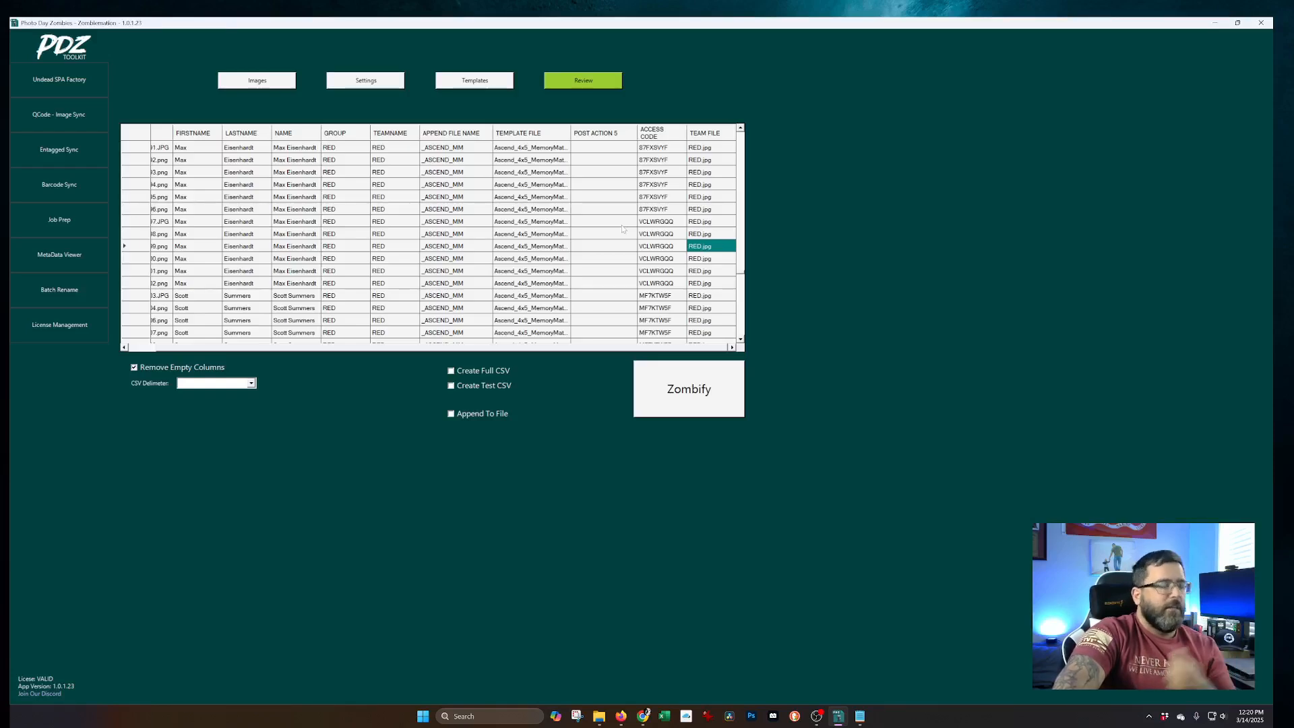
Step: Sort the review table by the SPA image column and examine the template rows generated for each image
left_click(355, 135)
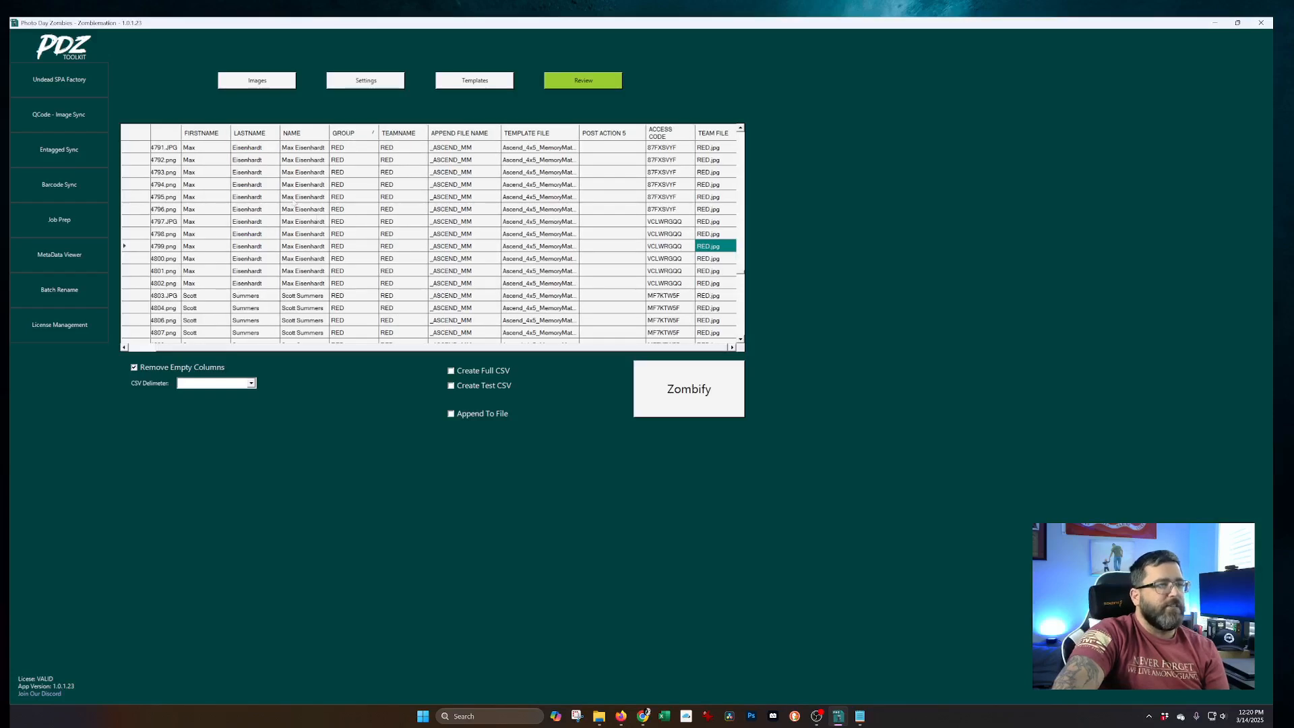
left_click(163, 135)
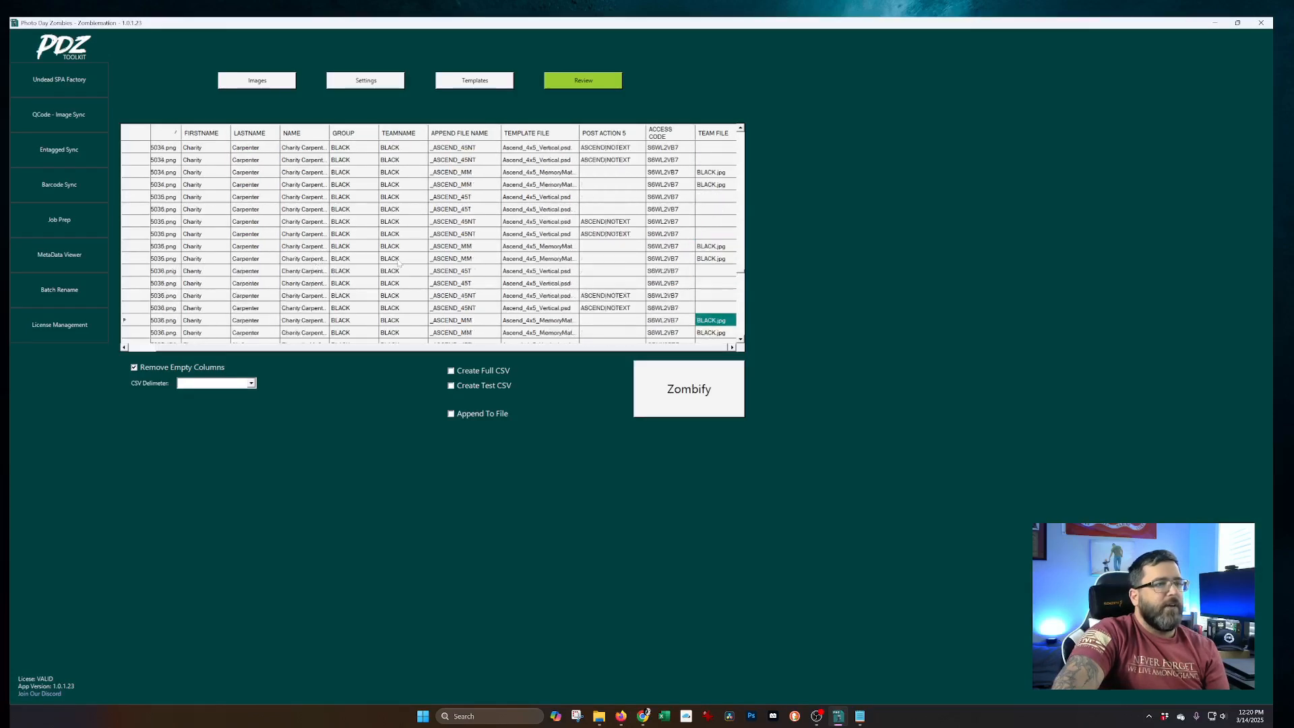
left_click_drag(270, 346, 191, 332)
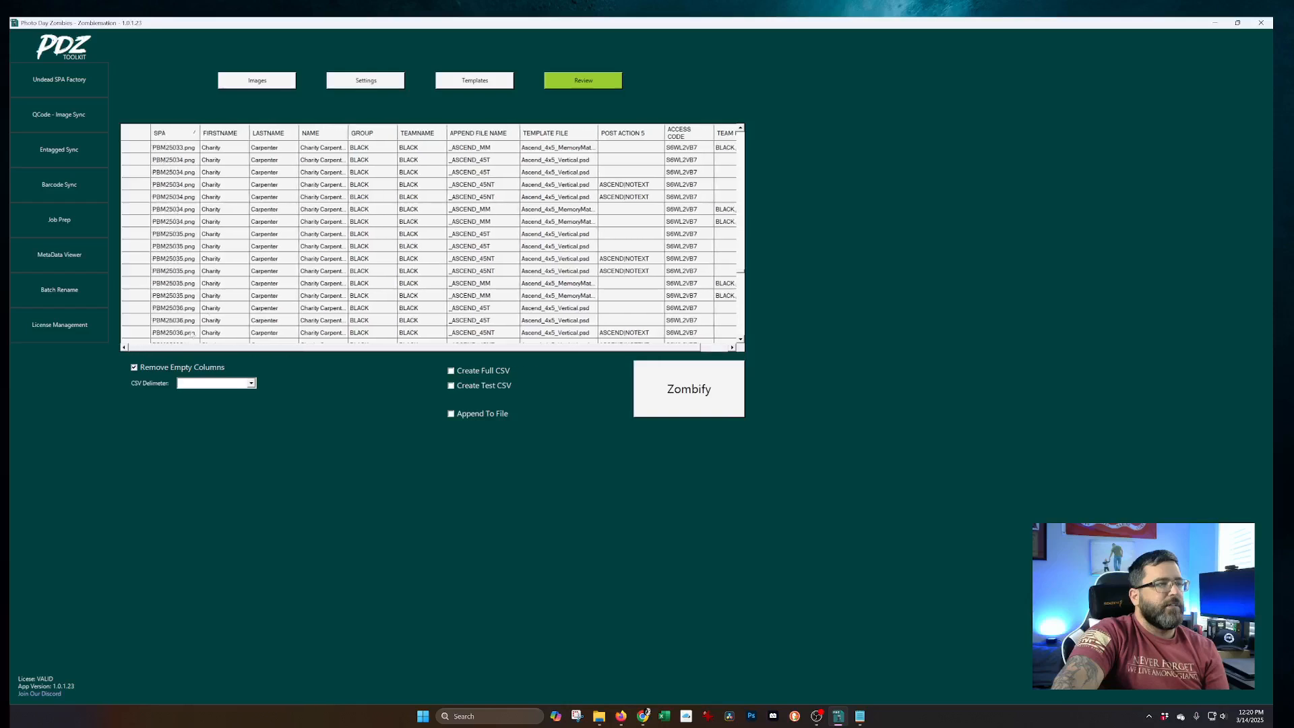
left_click(160, 149)
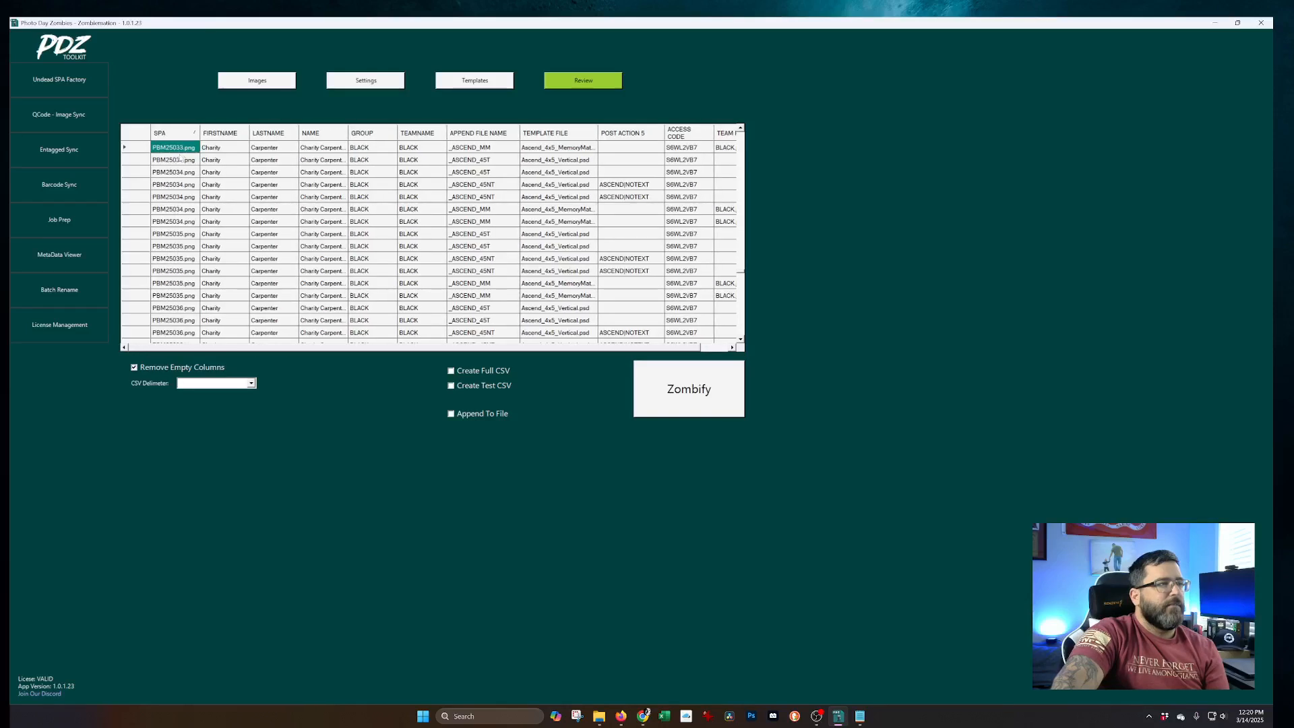
left_click(169, 163)
left_click(135, 164)
left_click(138, 173)
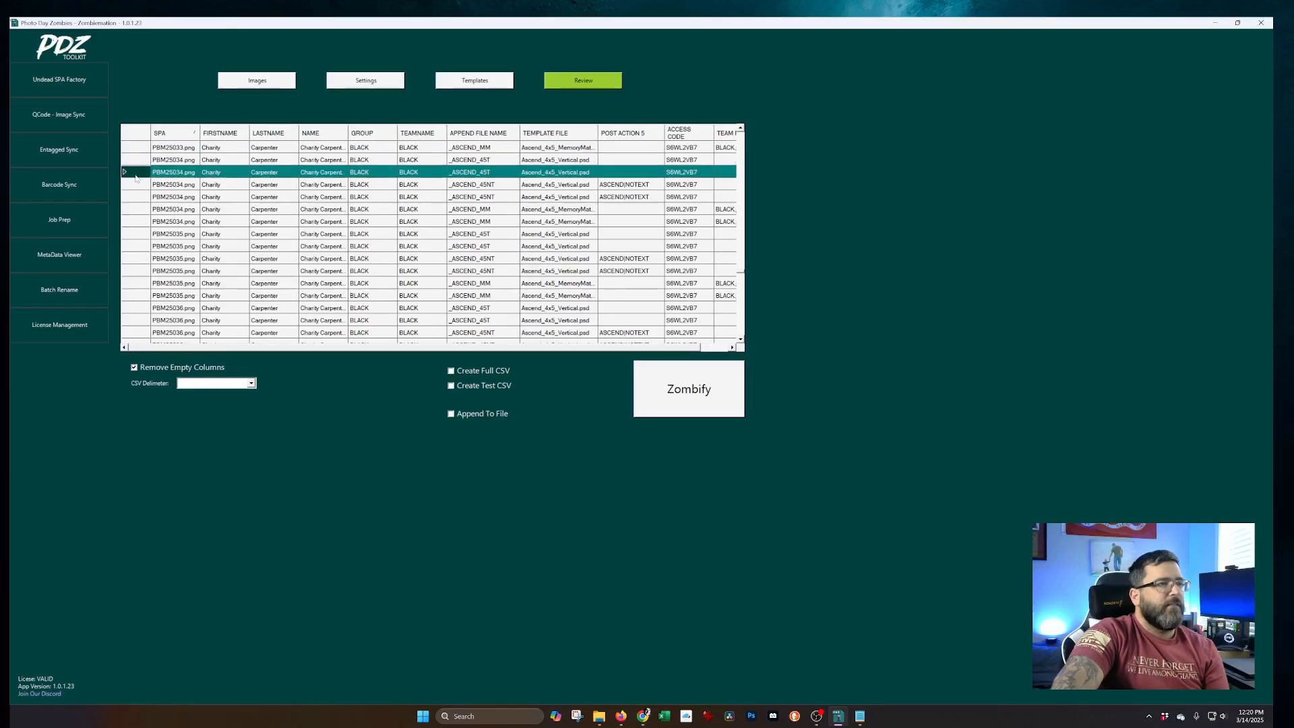
left_click(133, 184)
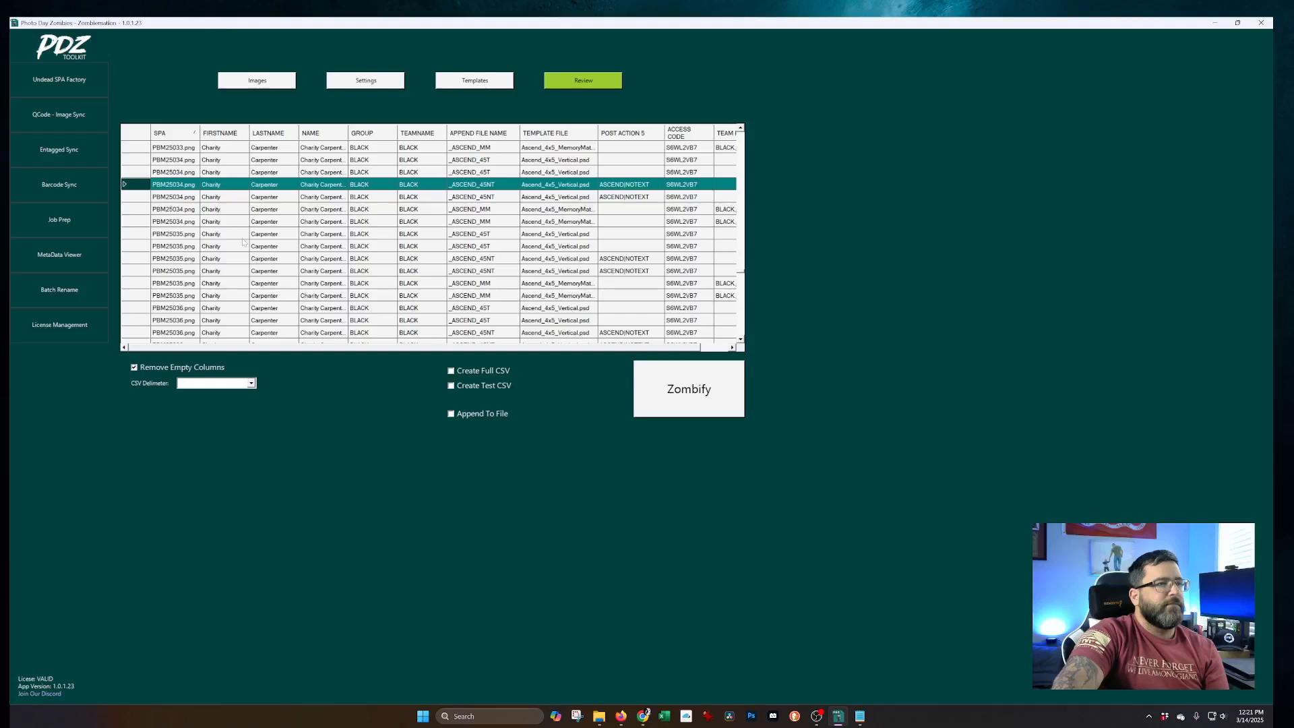
scroll(243, 241, "down", 1)
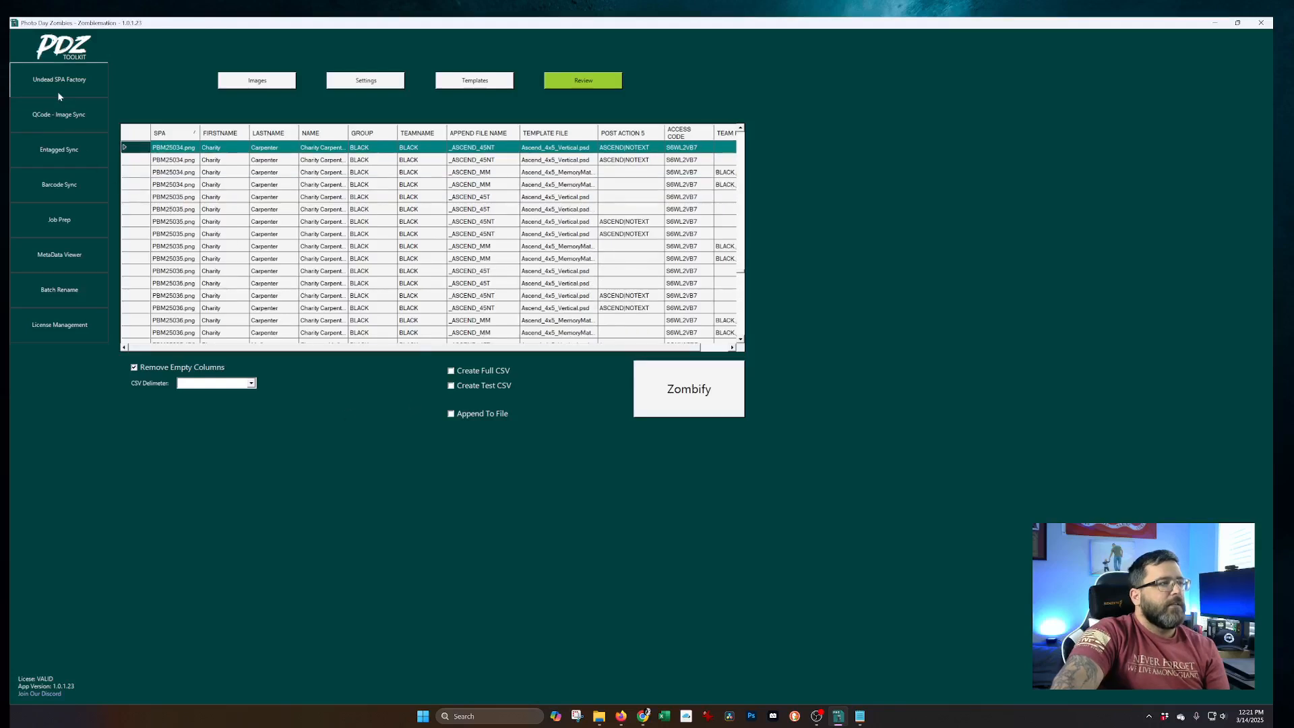
Step: Select Ascend_4x5_Vertical_BUDDY.psd from the 1. SPA WIZARD folder as a new template
left_click(477, 84)
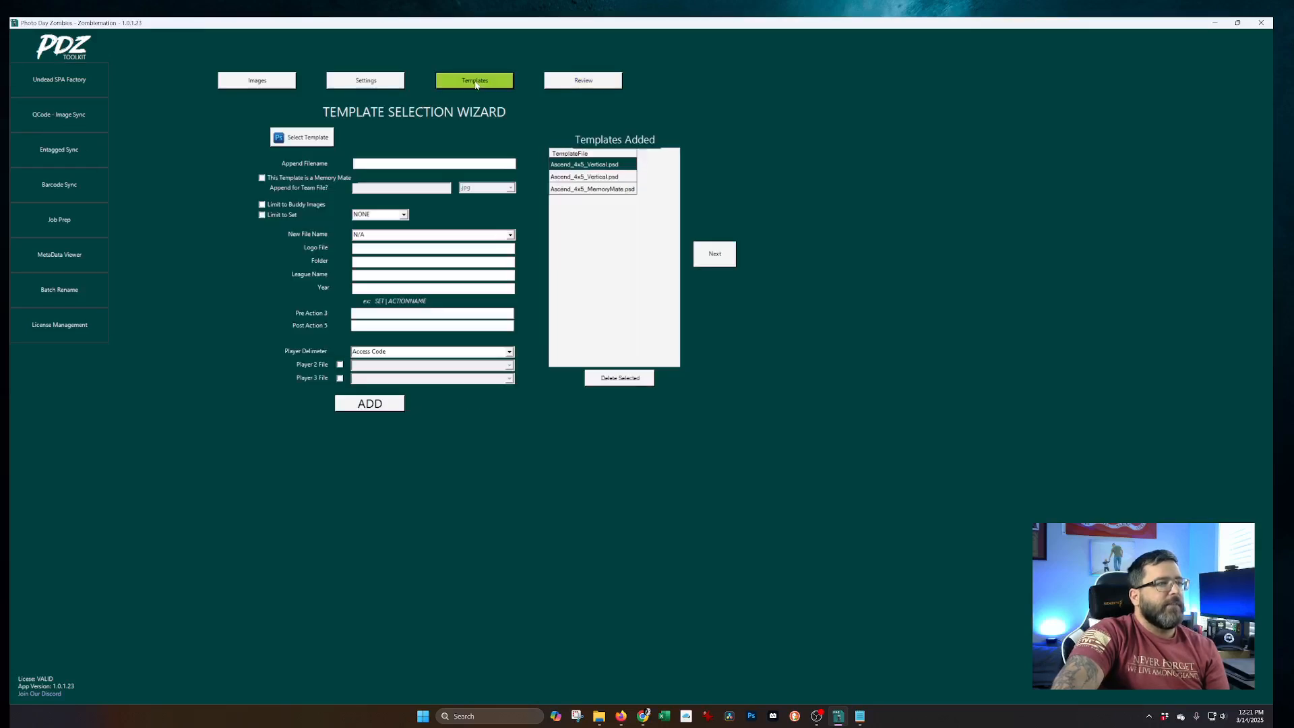
left_click(408, 190)
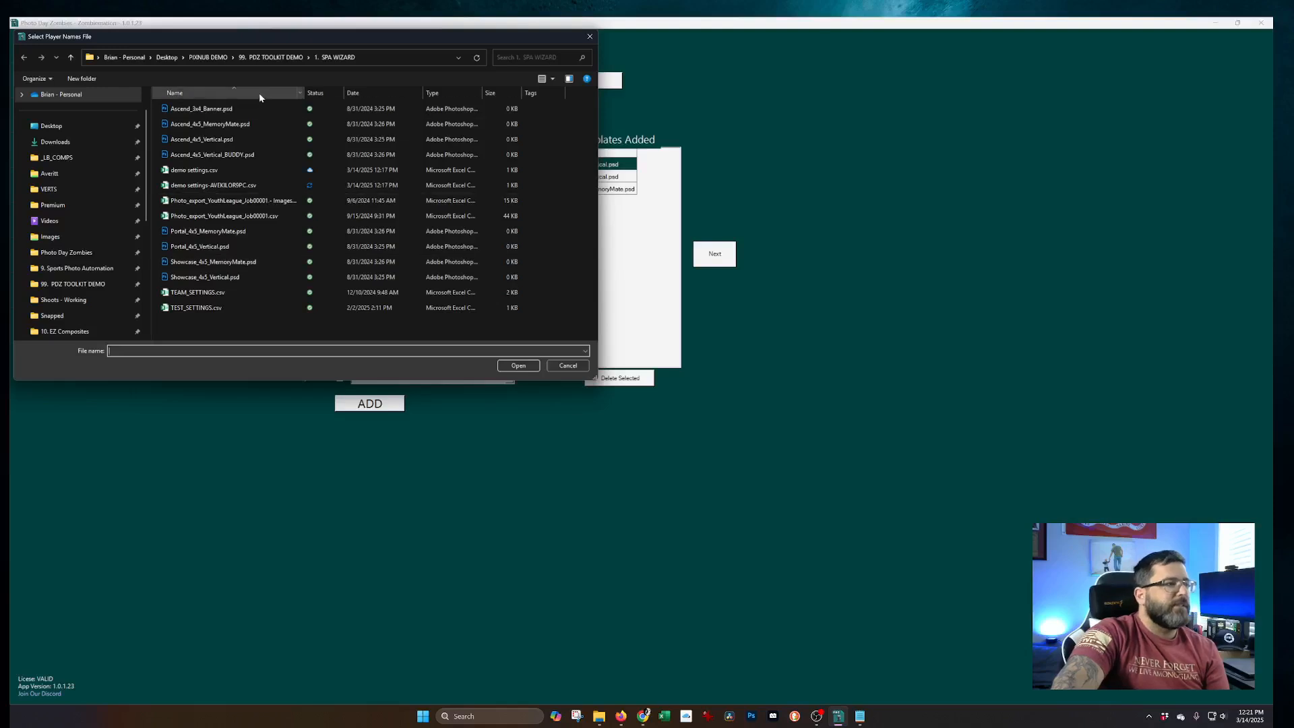
left_click(254, 155)
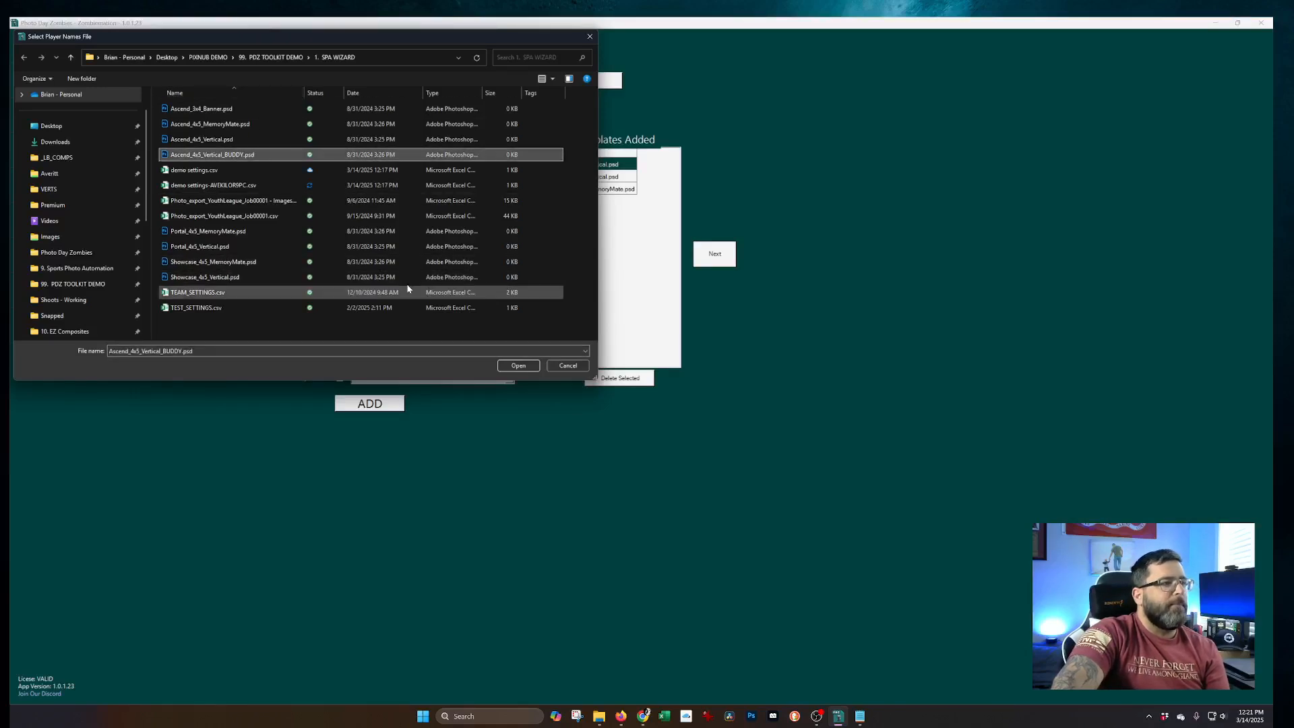
left_click(517, 366)
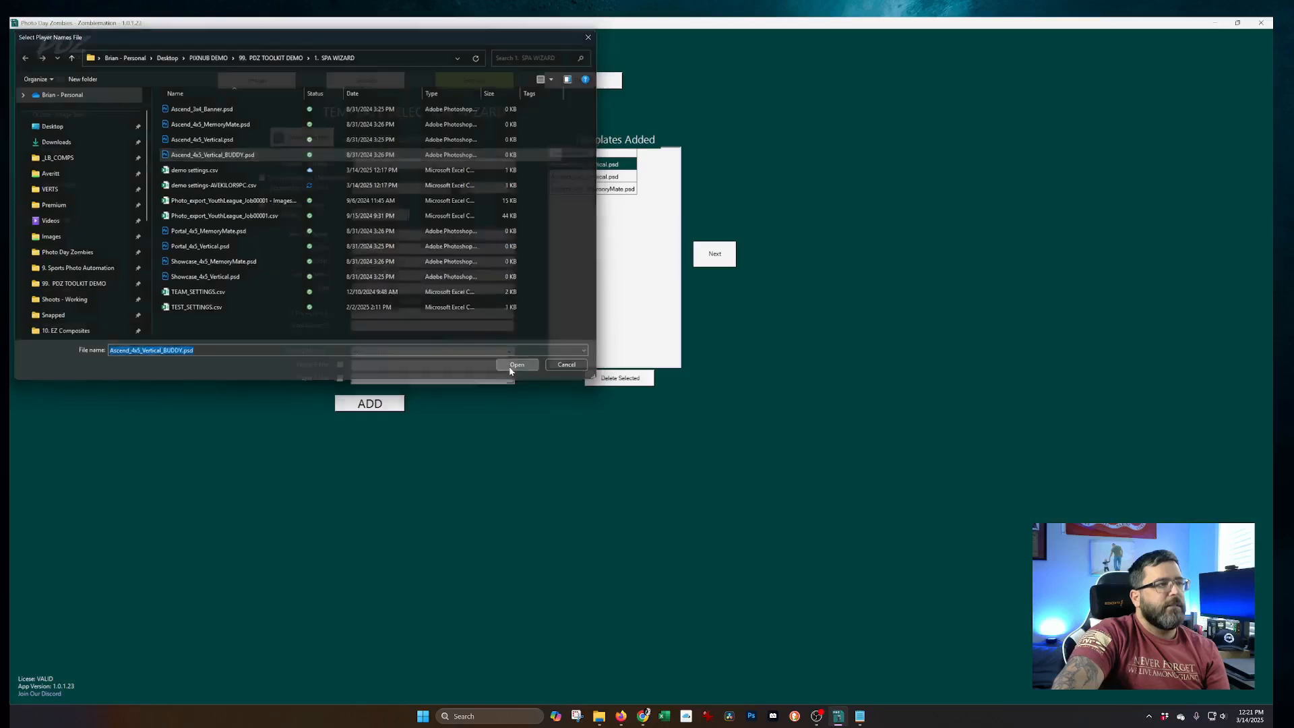
Step: Set the append filename to _ASCEND_BDY, limit the template to buddy images, and add it to the template list
left_click(273, 81)
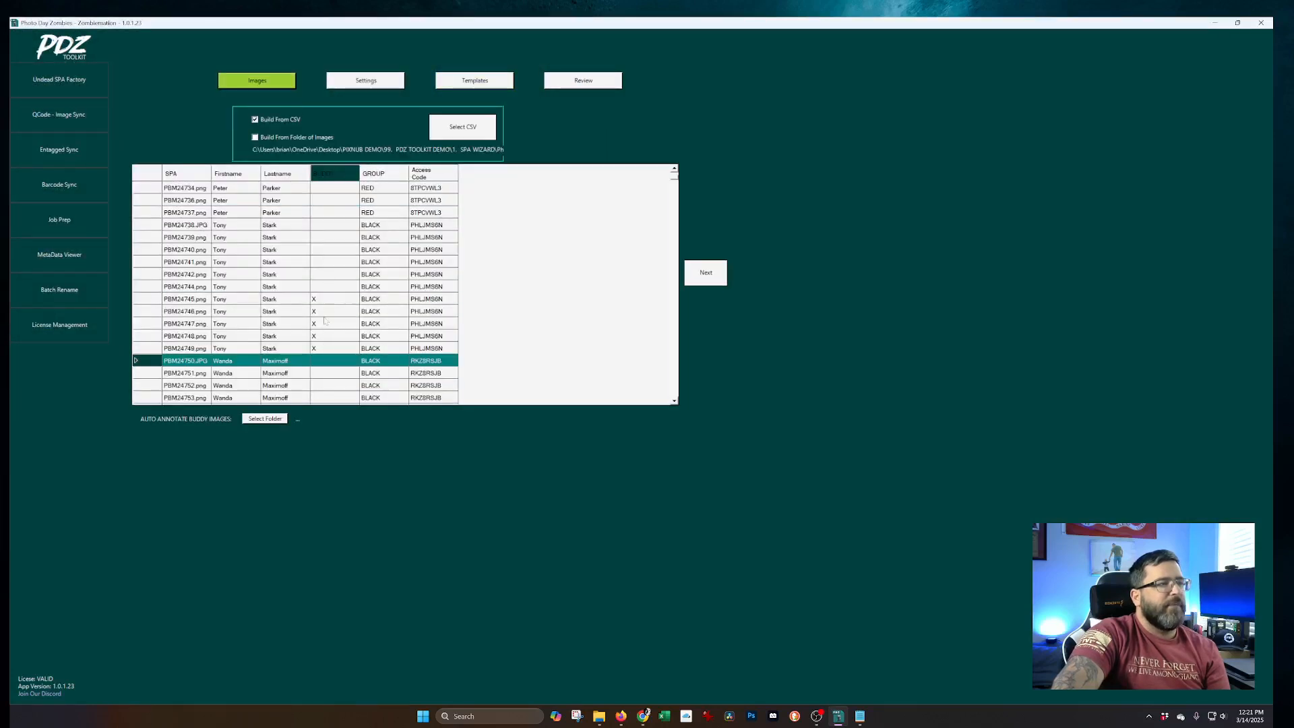
left_click(465, 81)
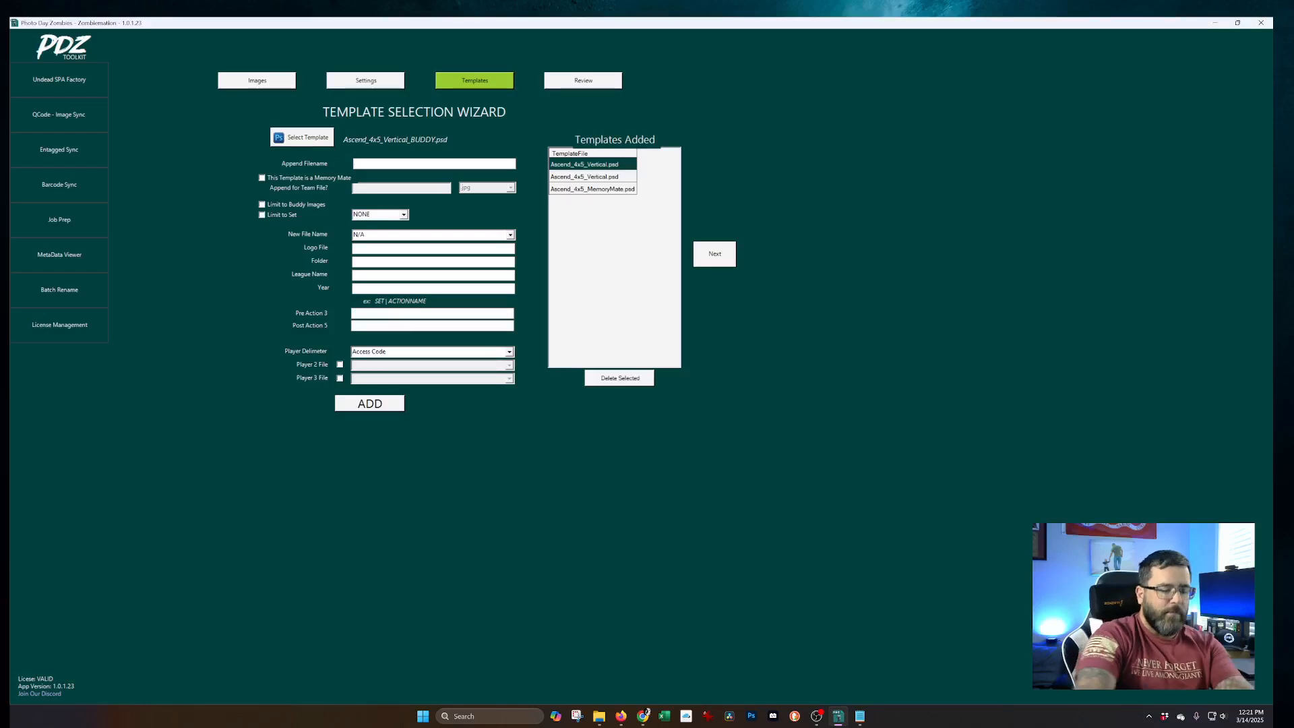
type("_ASC")
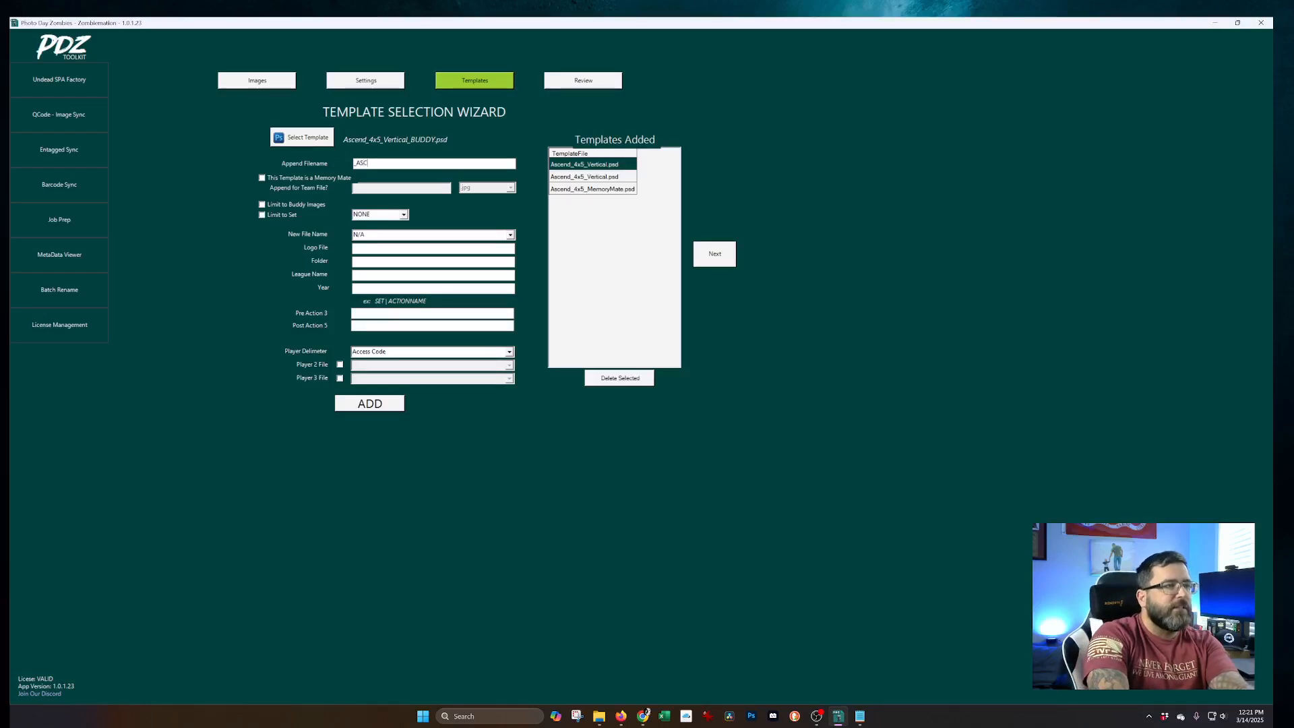
type("END_BDY")
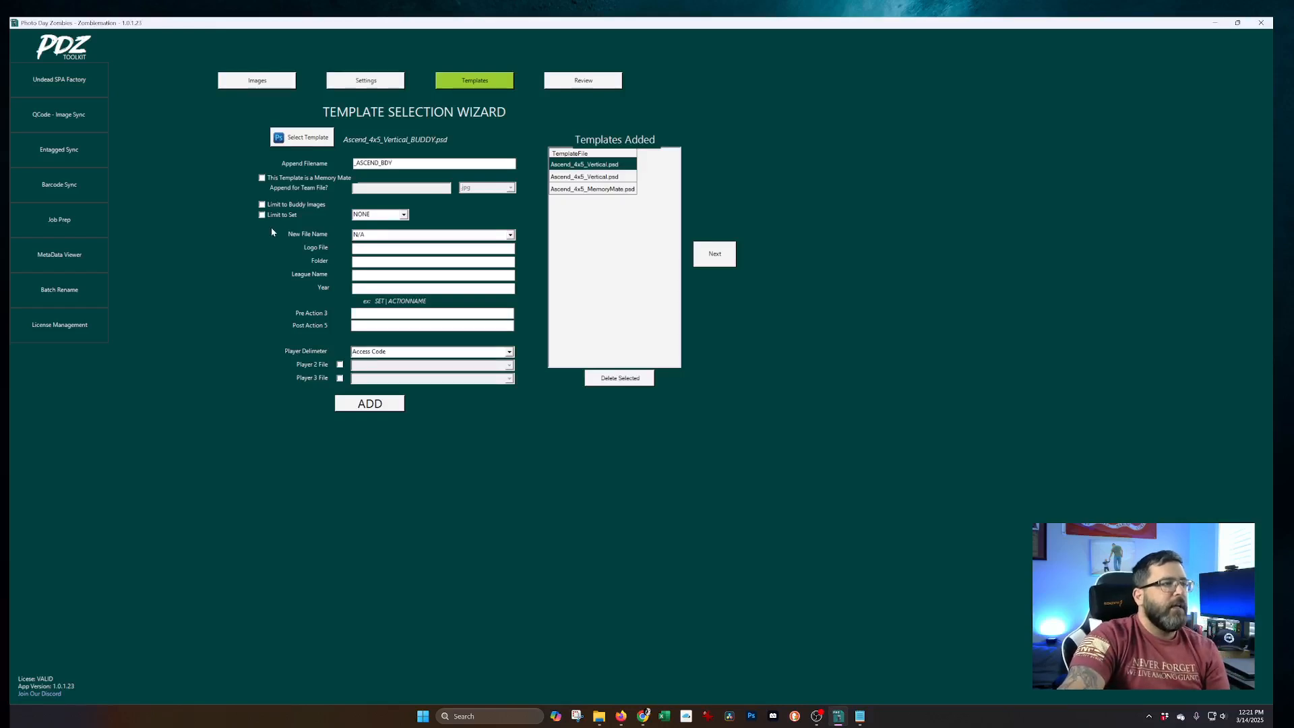
left_click(262, 204)
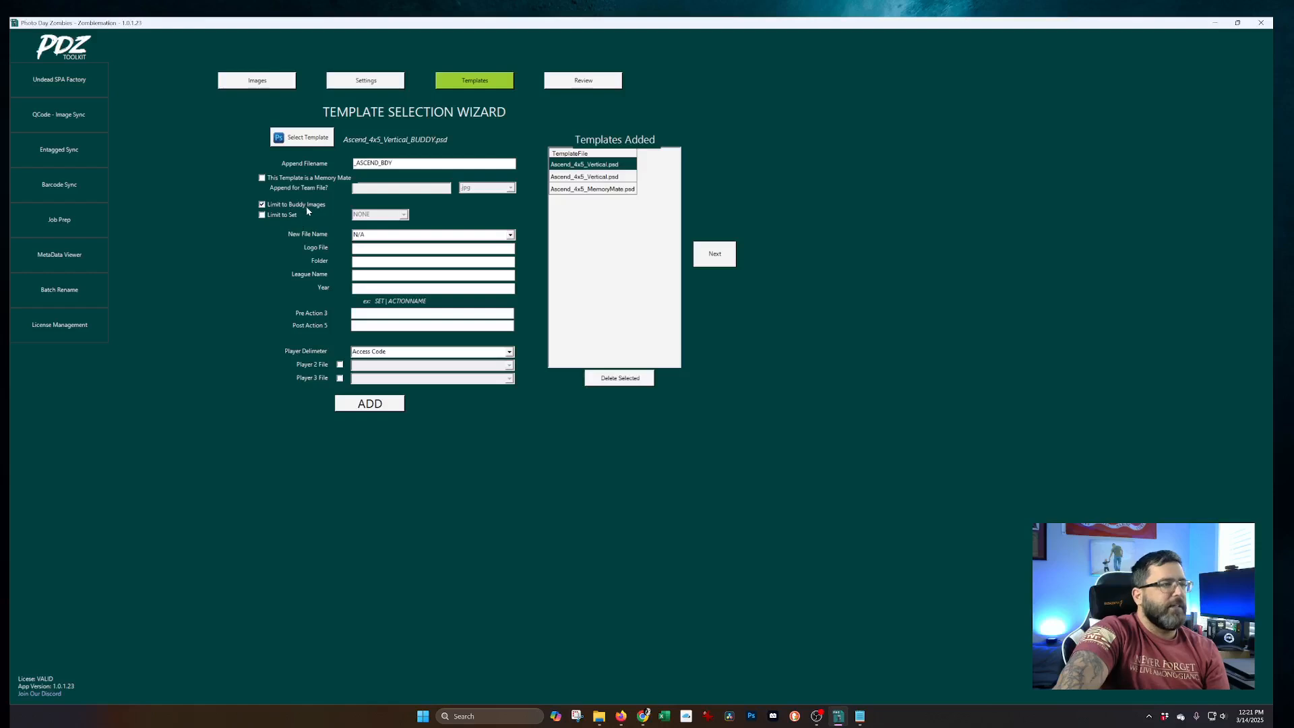
left_click(377, 406)
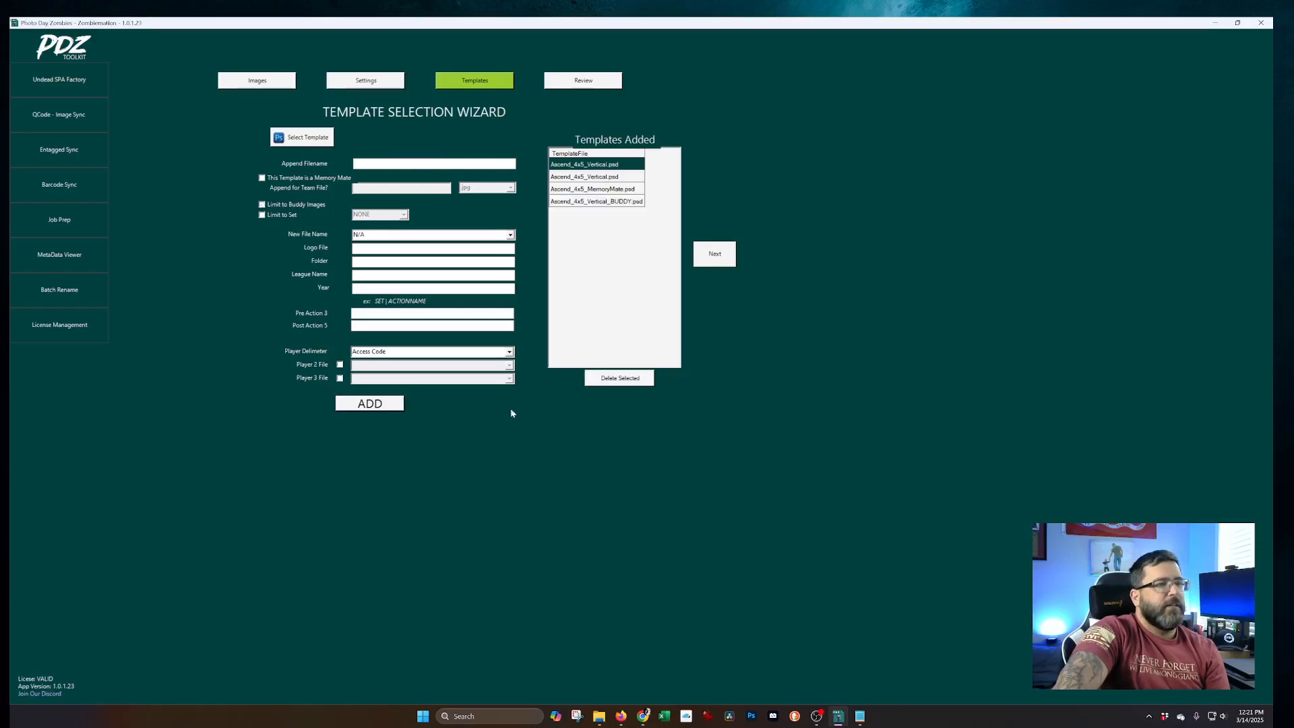
Step: Review the _ASCEND_BDY rows at the end of the generated table, checking the buddy mark on each row
left_click(594, 85)
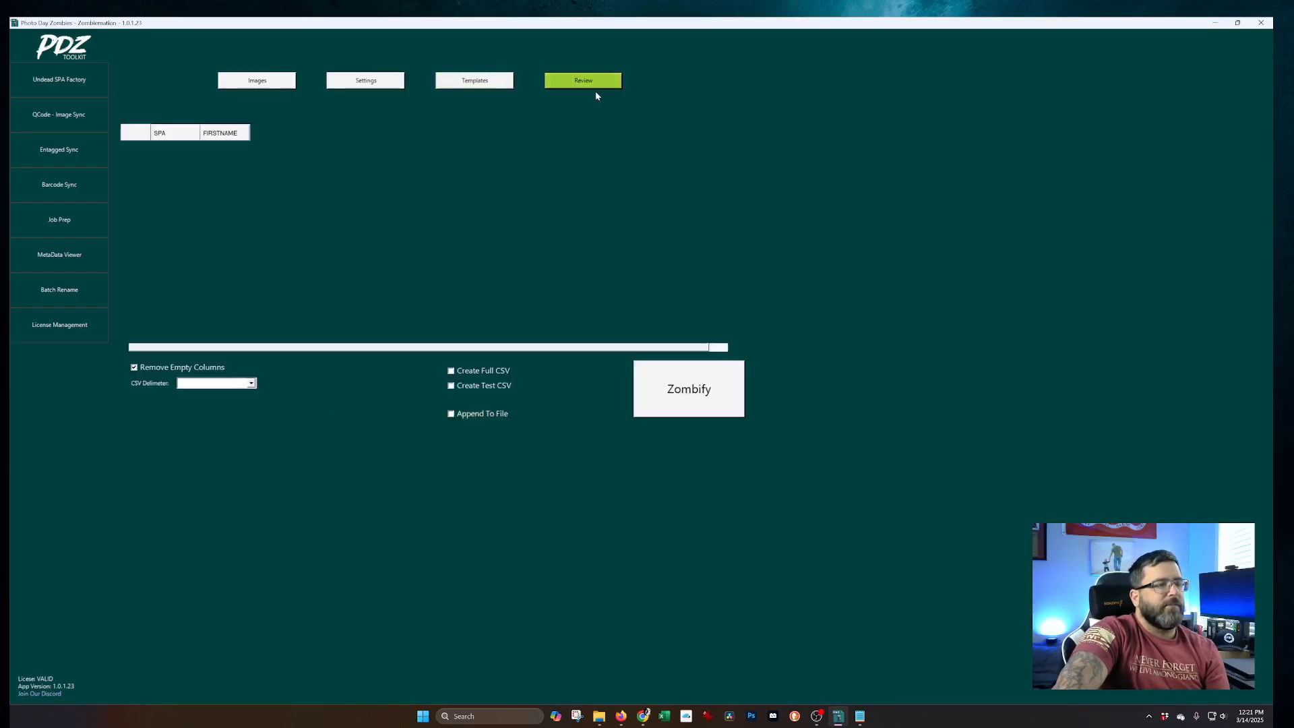
left_click(631, 342)
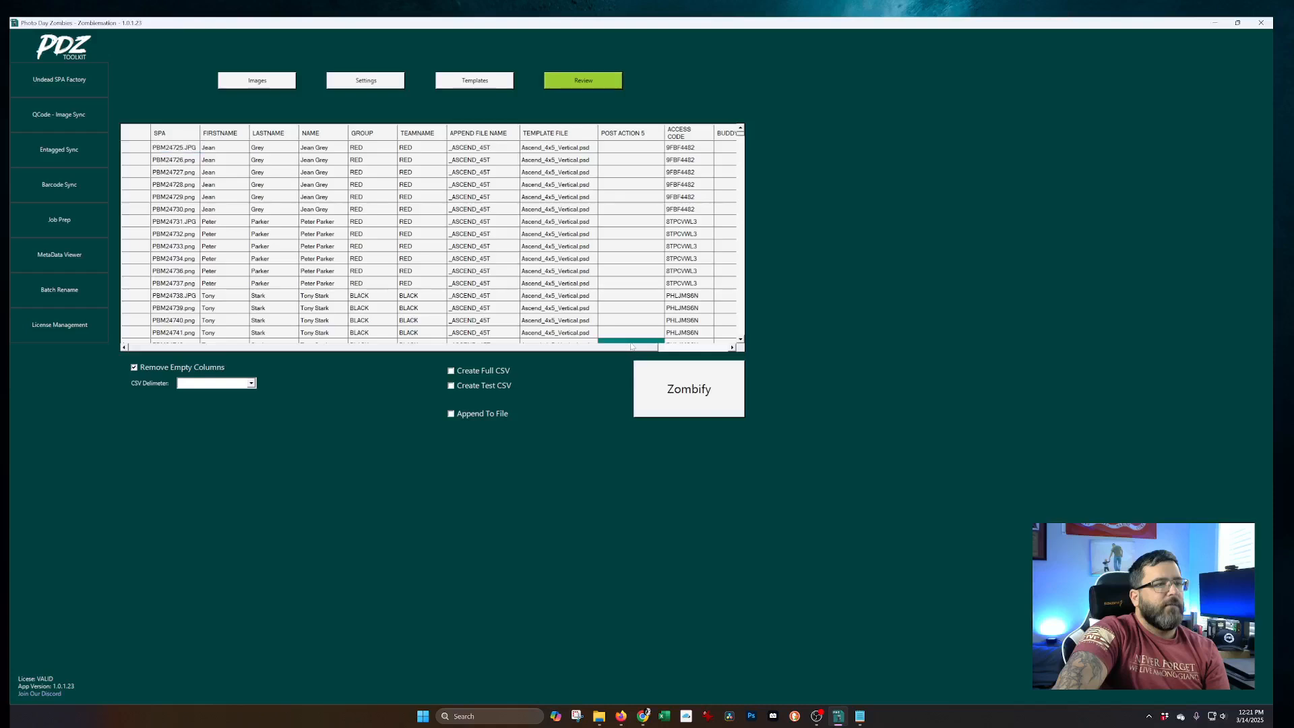
left_click_drag(632, 347, 716, 346)
left_click_drag(740, 131, 744, 344)
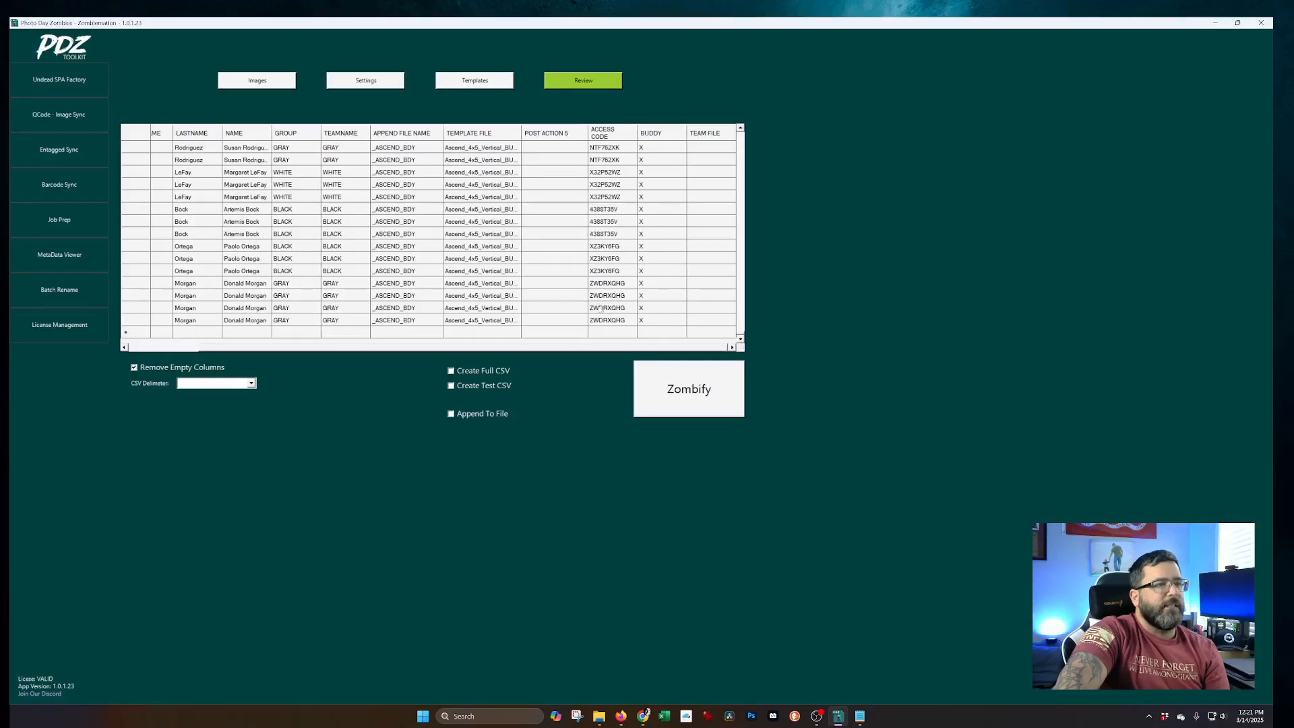
scroll(602, 318, "up", 8)
scroll(602, 320, "up", 9)
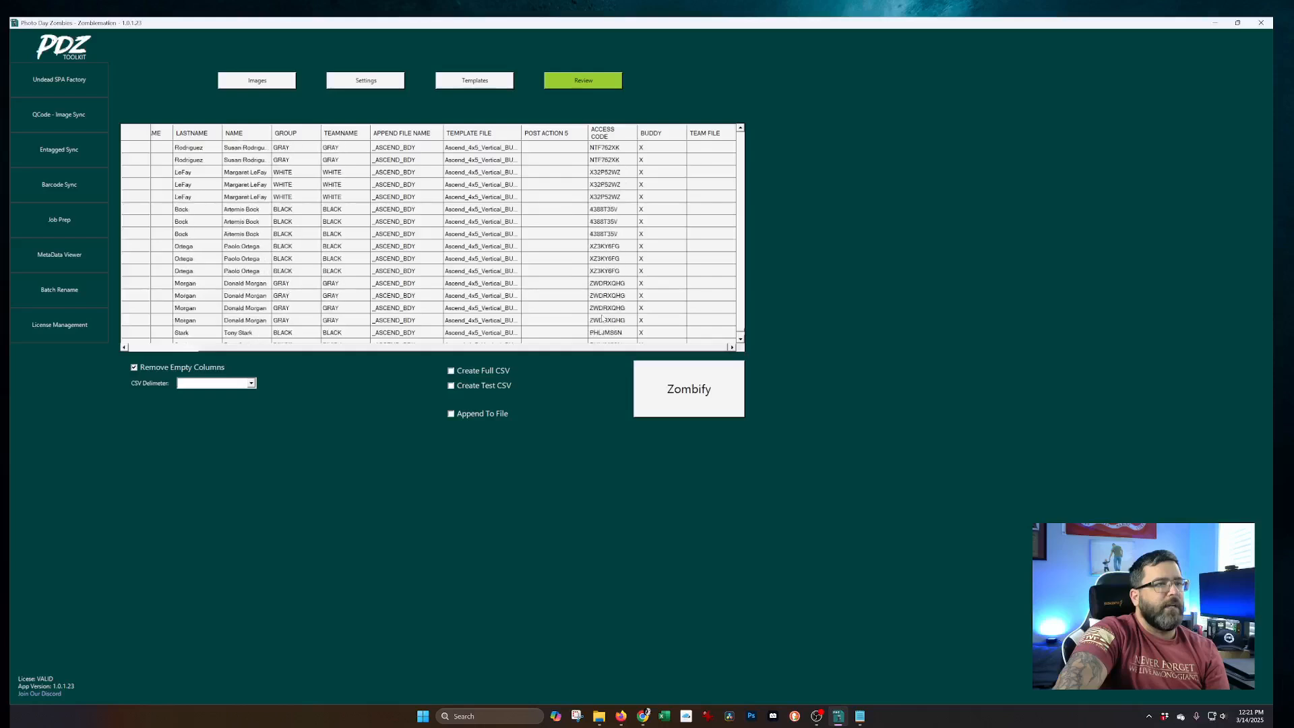
scroll(602, 320, "down", 6)
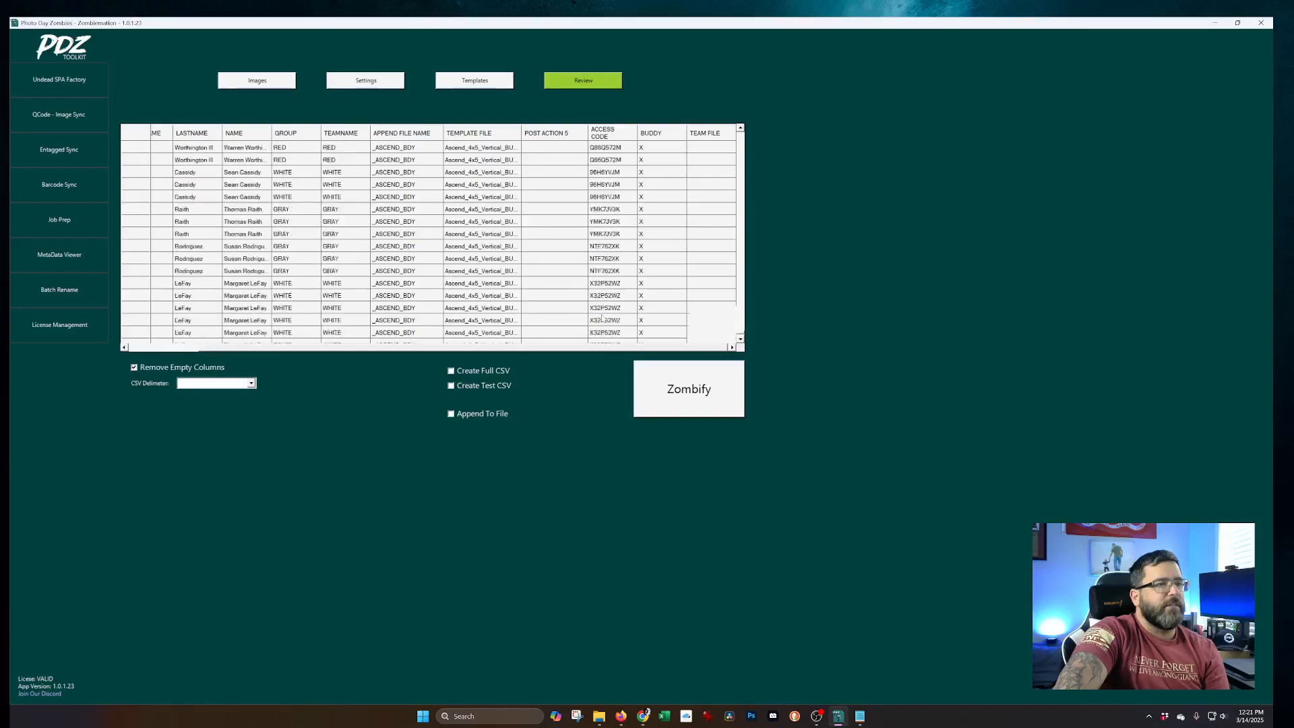
scroll(532, 310, "down", 10)
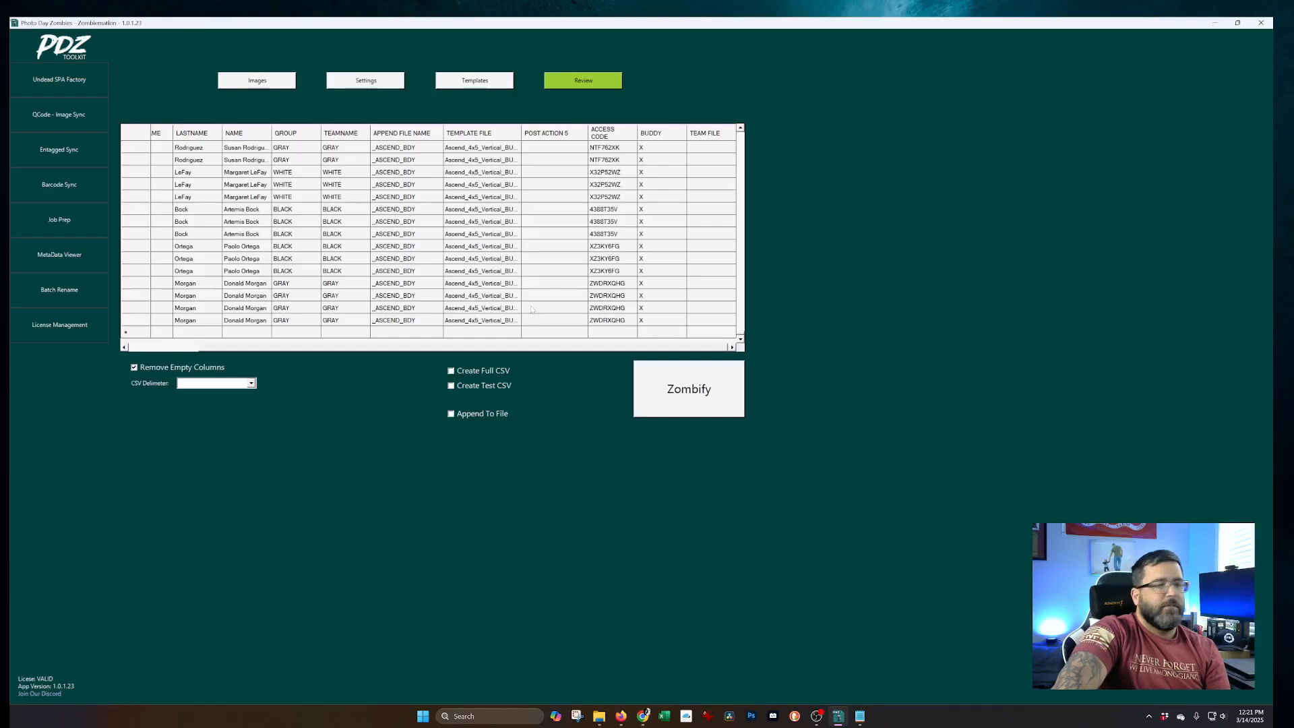
scroll(532, 307, "up", 3)
scroll(532, 307, "down", 3)
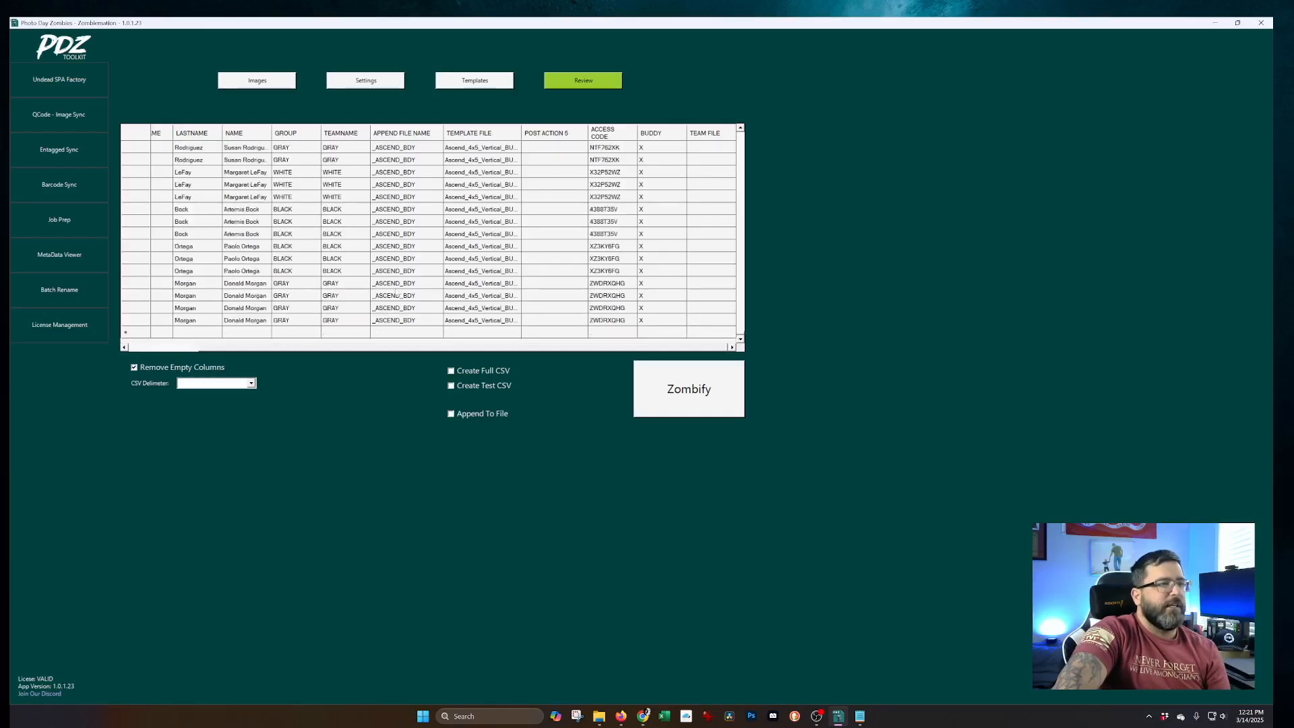
Step: Select Ascend_3x4_Banner.psd from the 1. SPA WIZARD folder as a new template
left_click(465, 83)
left_click(581, 81)
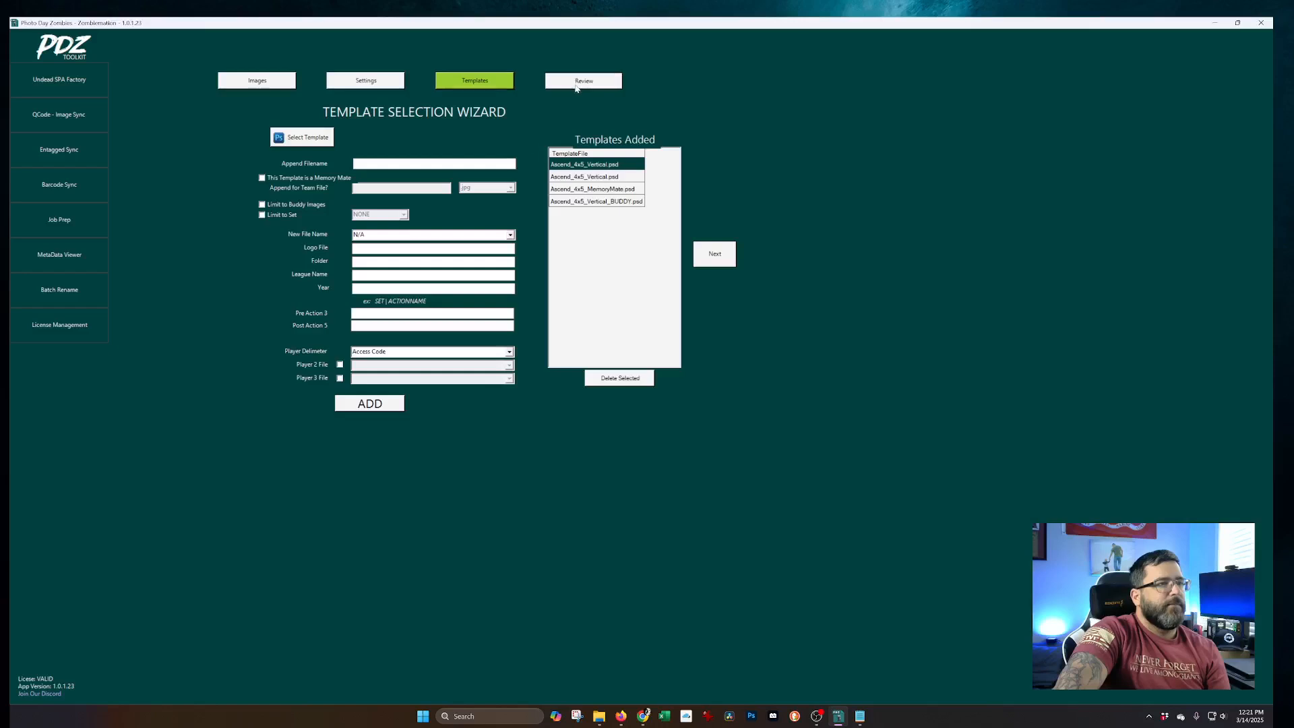
left_click(485, 82)
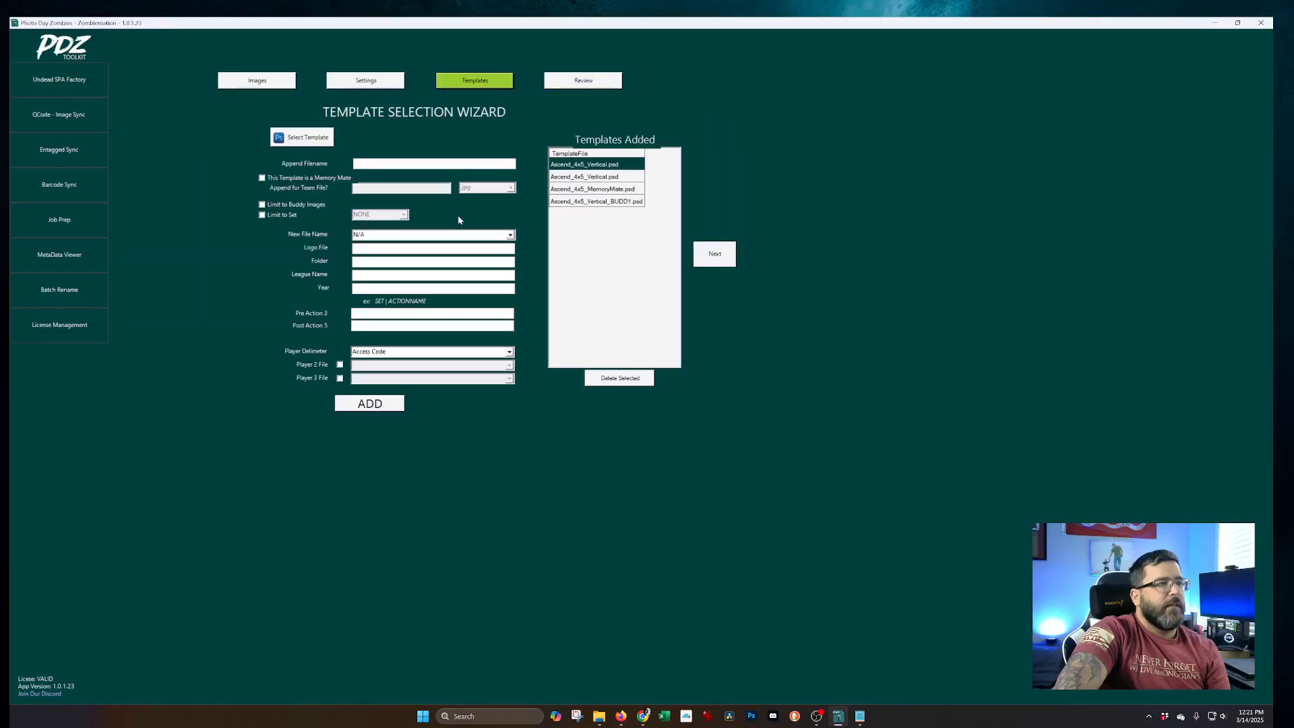
left_click(323, 142)
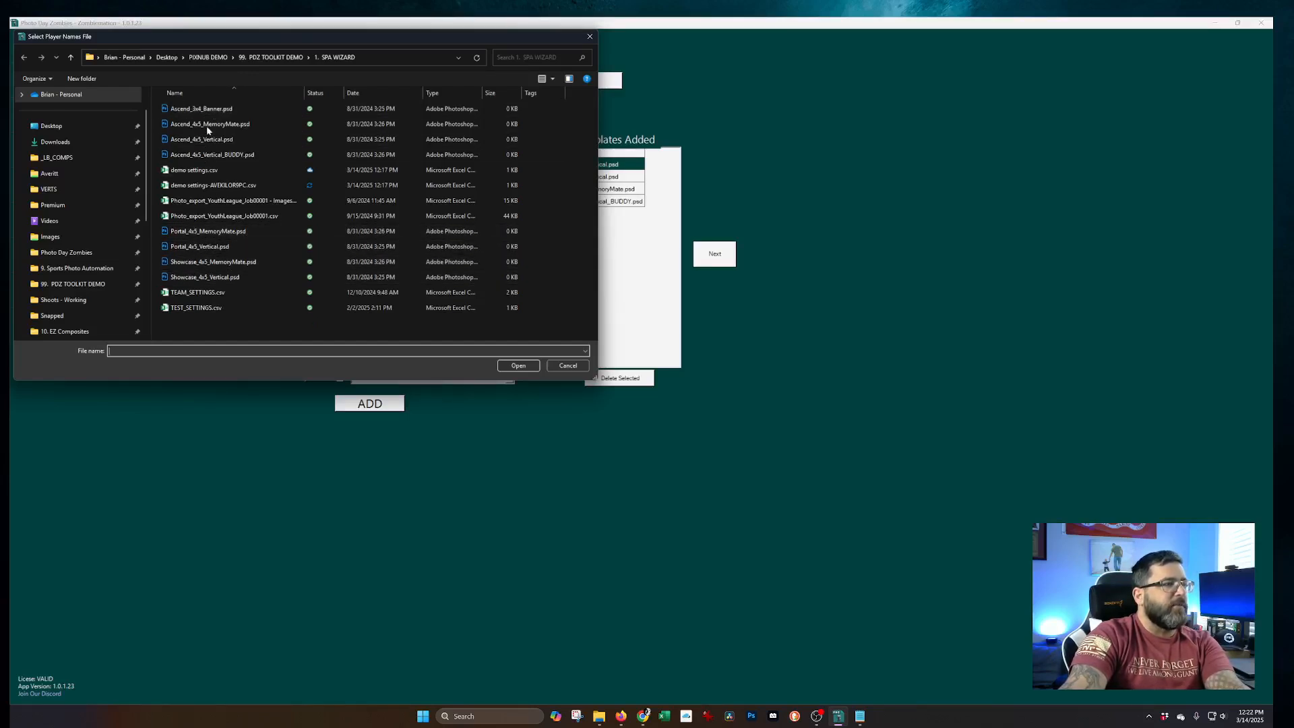
left_click(161, 111)
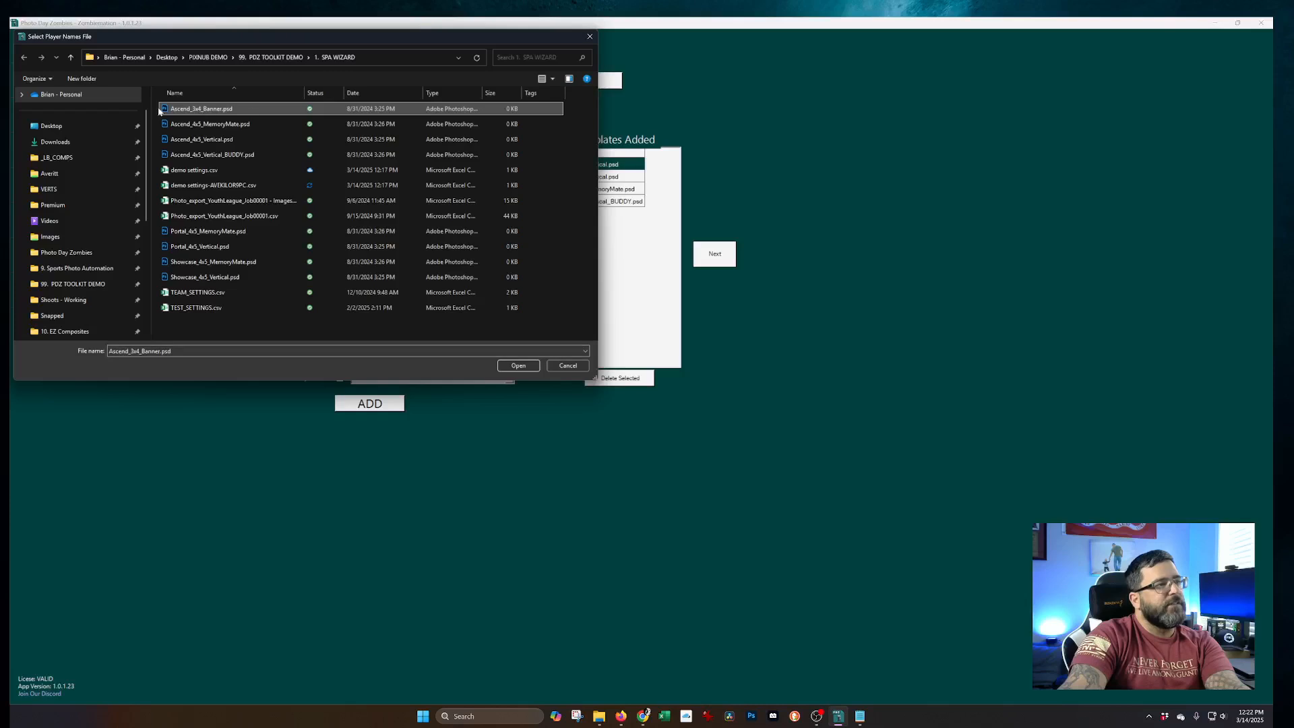
double_click(244, 113)
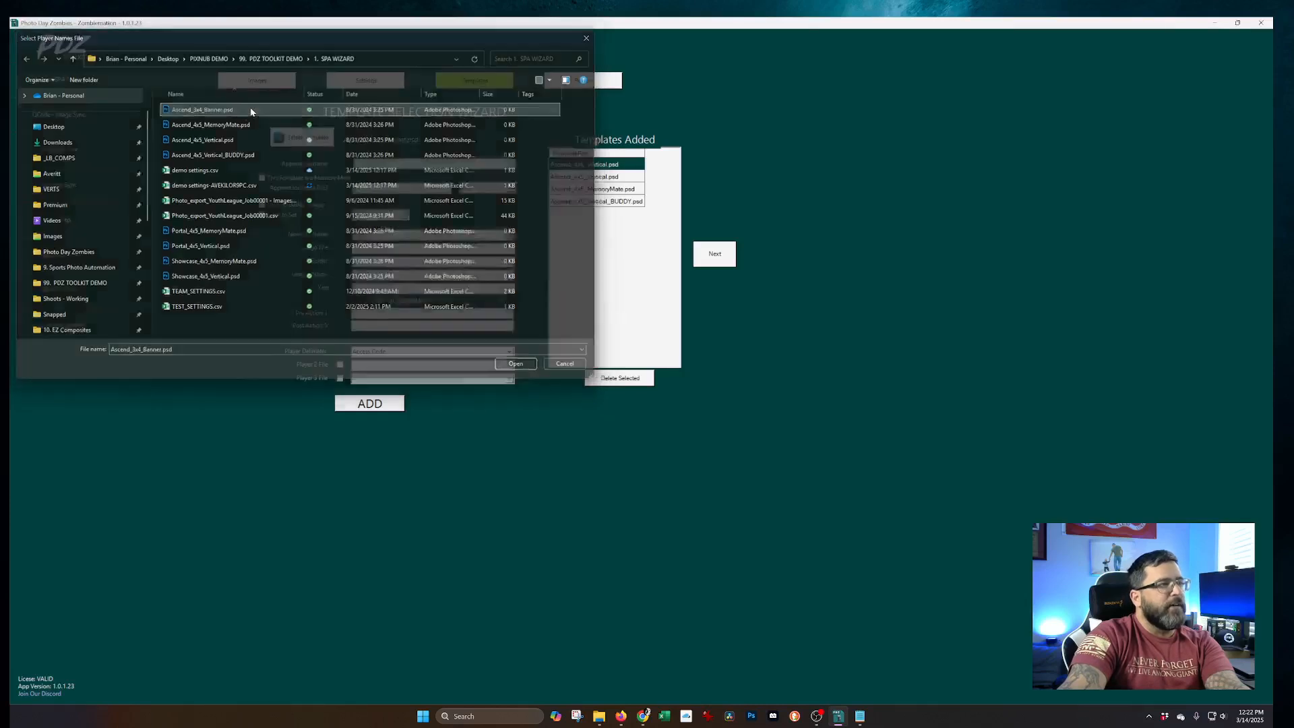
Step: Set the append filename of the banner template to _ASCEND_BNR
left_click(434, 164)
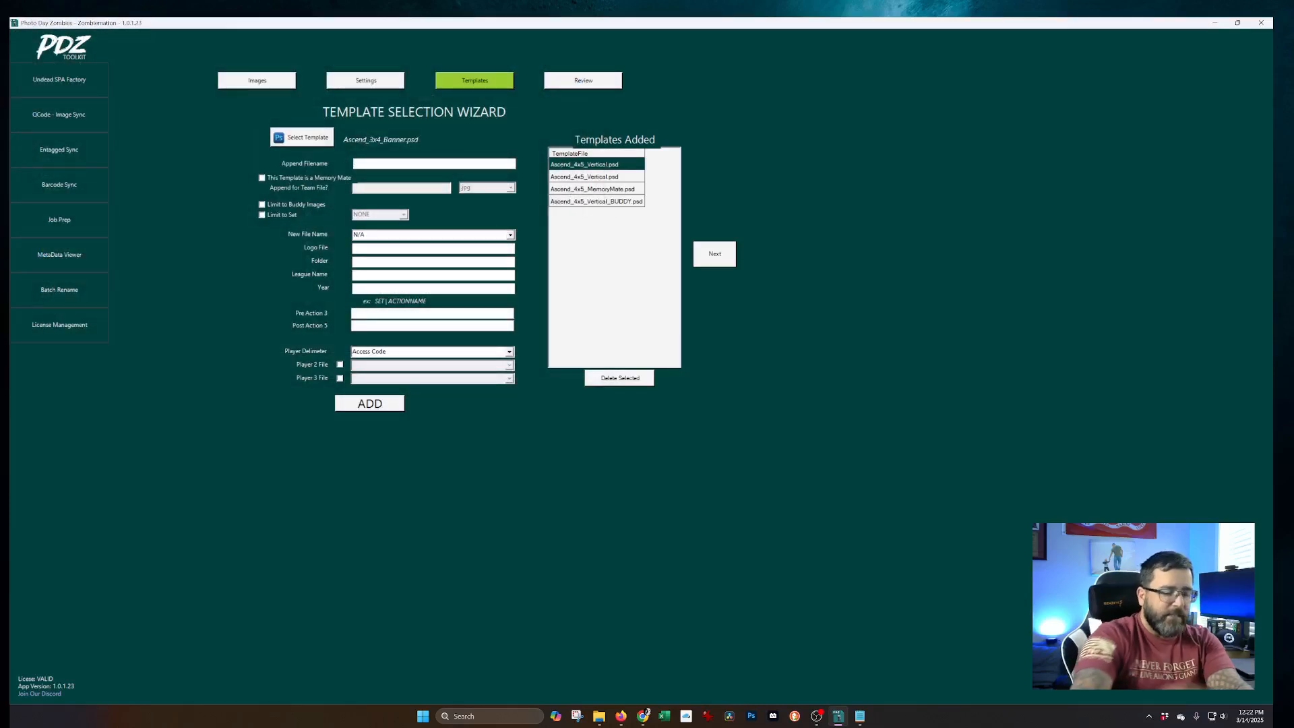
type("_ASCEND")
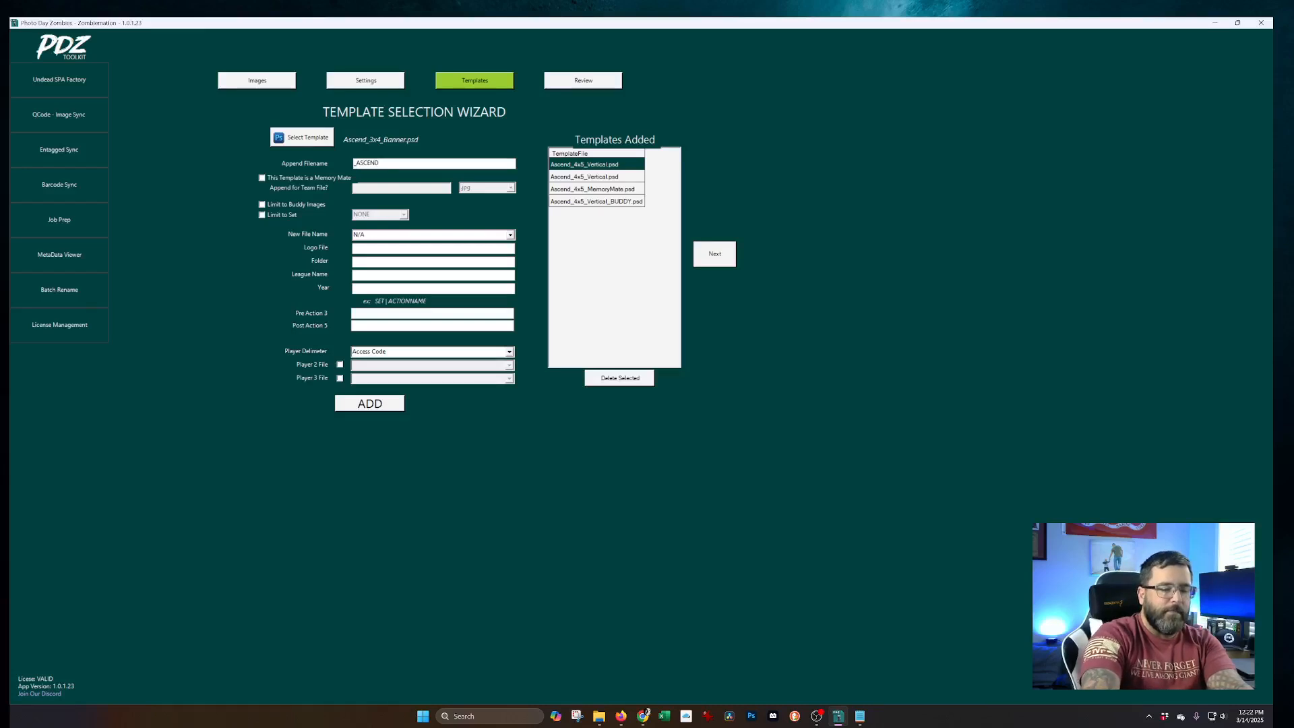
type("_")
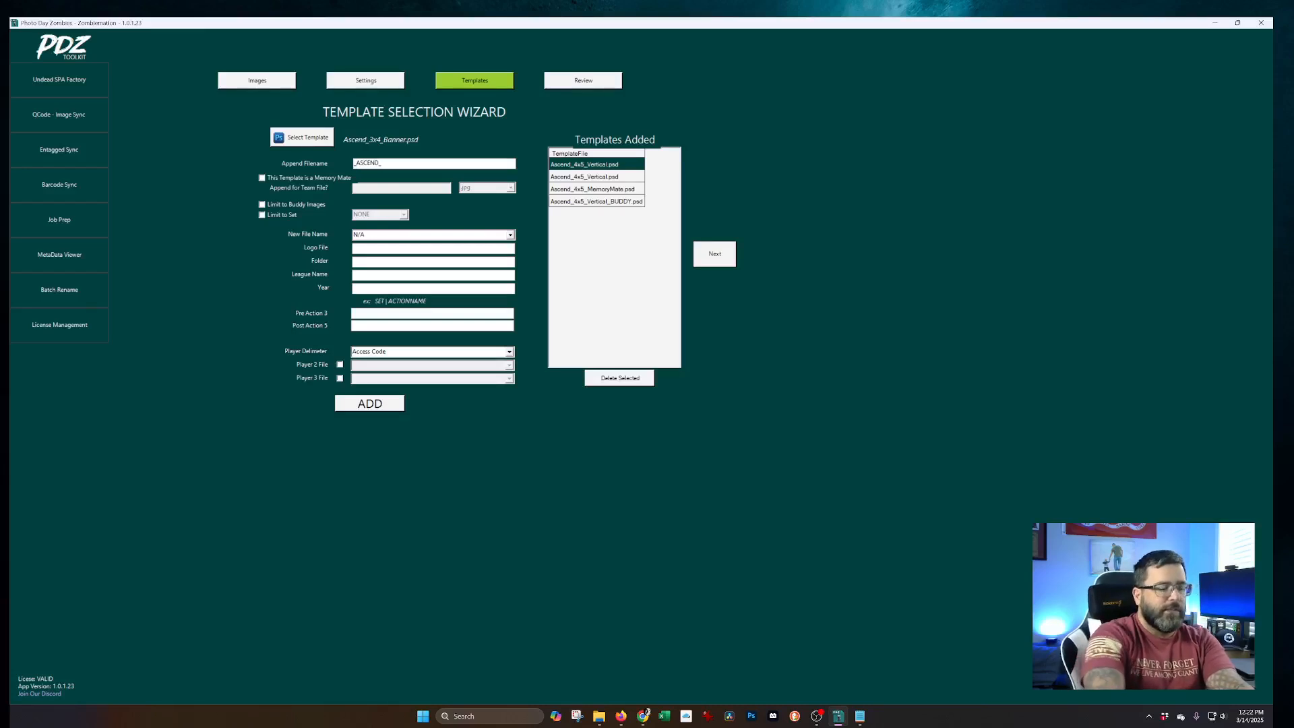
type("BNR")
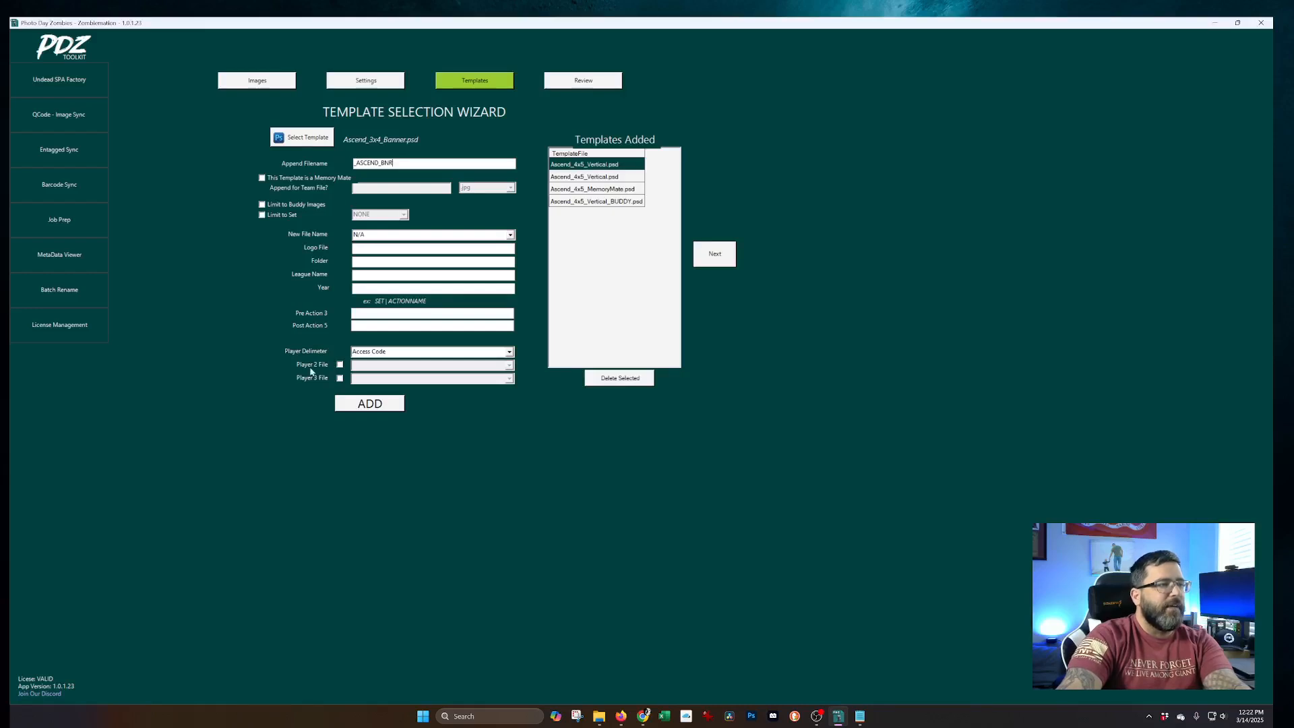
Step: Enable the Player 2 file for the banner template, set it to Last, and add the template to the list
left_click(340, 365)
left_click(465, 365)
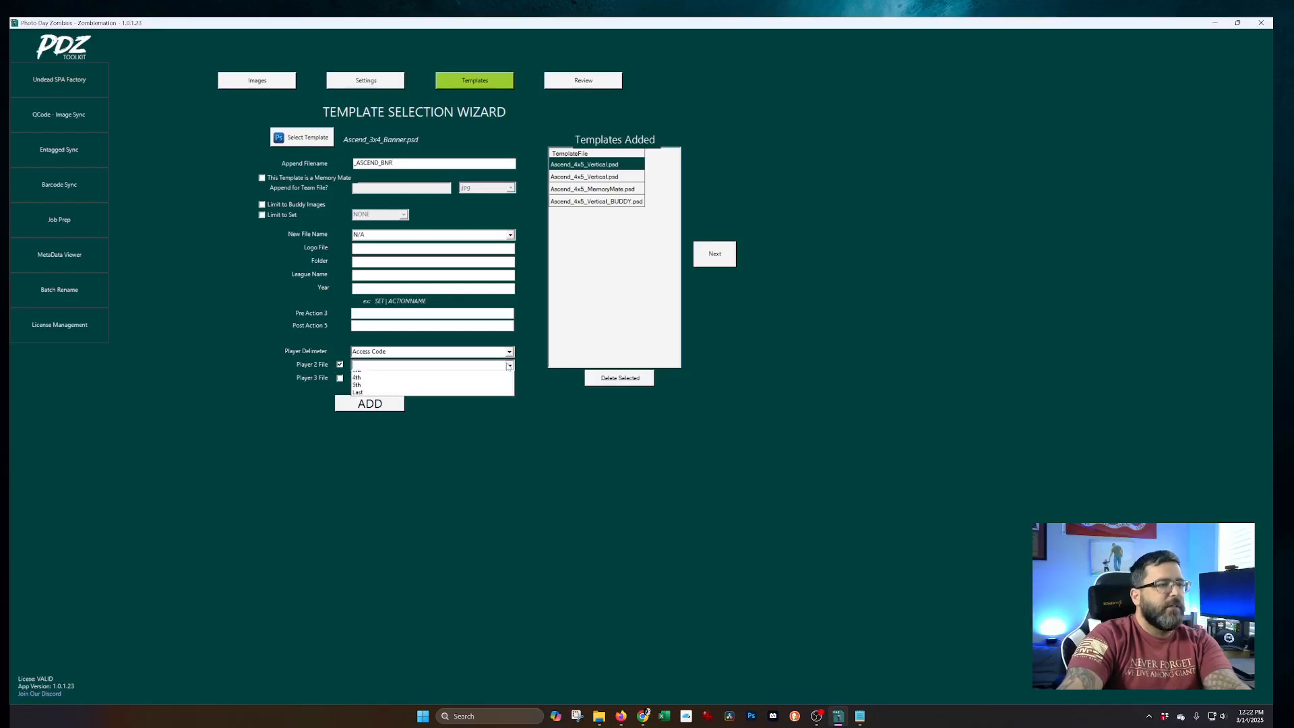
left_click(466, 383)
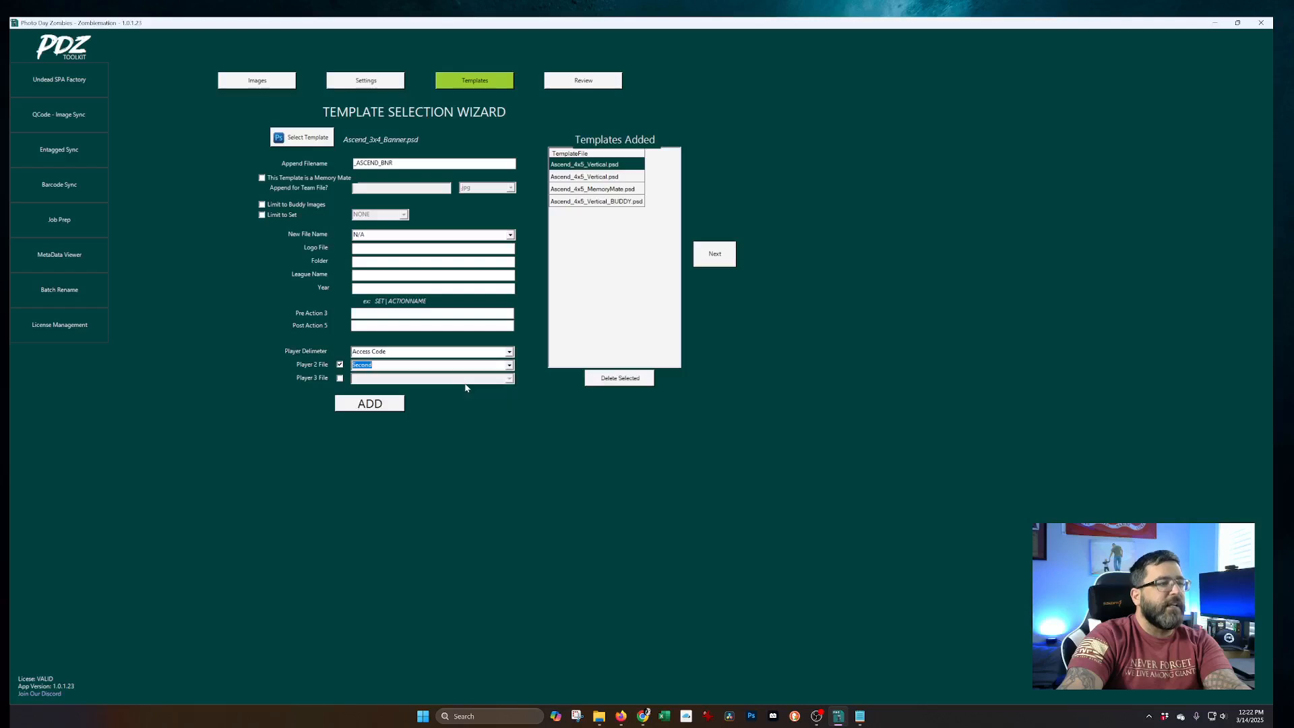
left_click(509, 365)
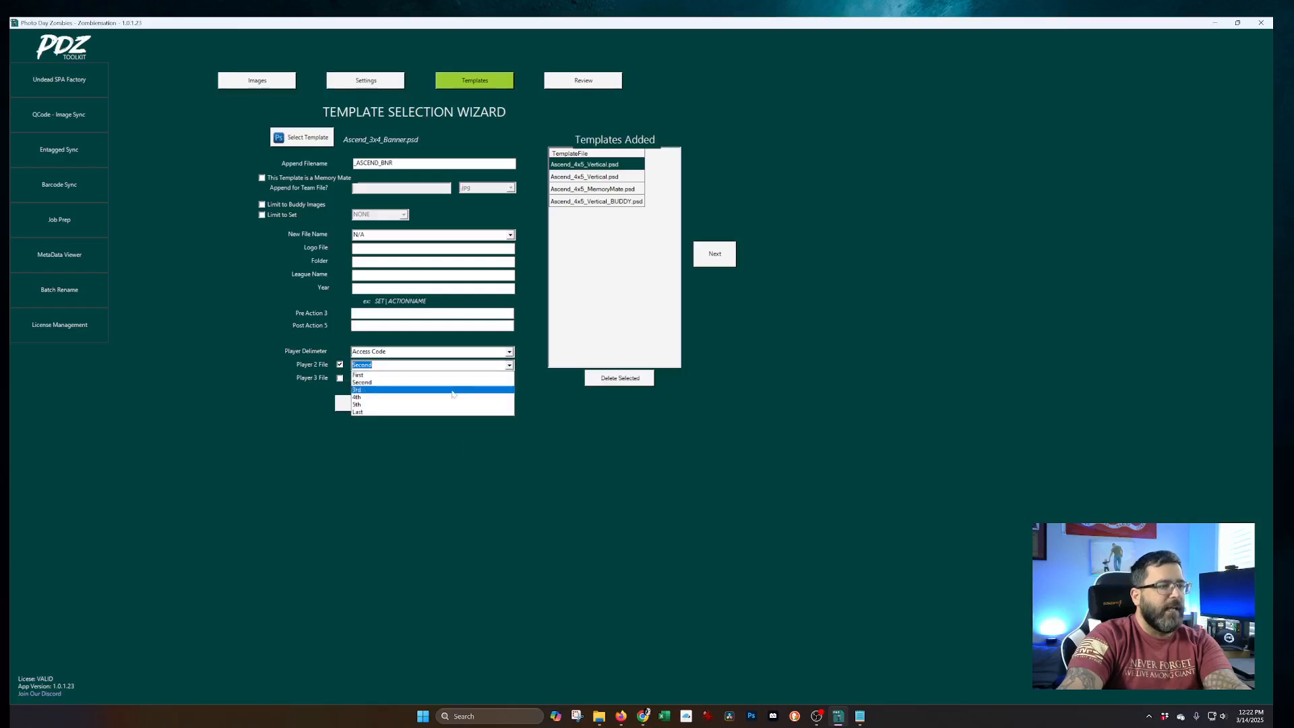
left_click(445, 417)
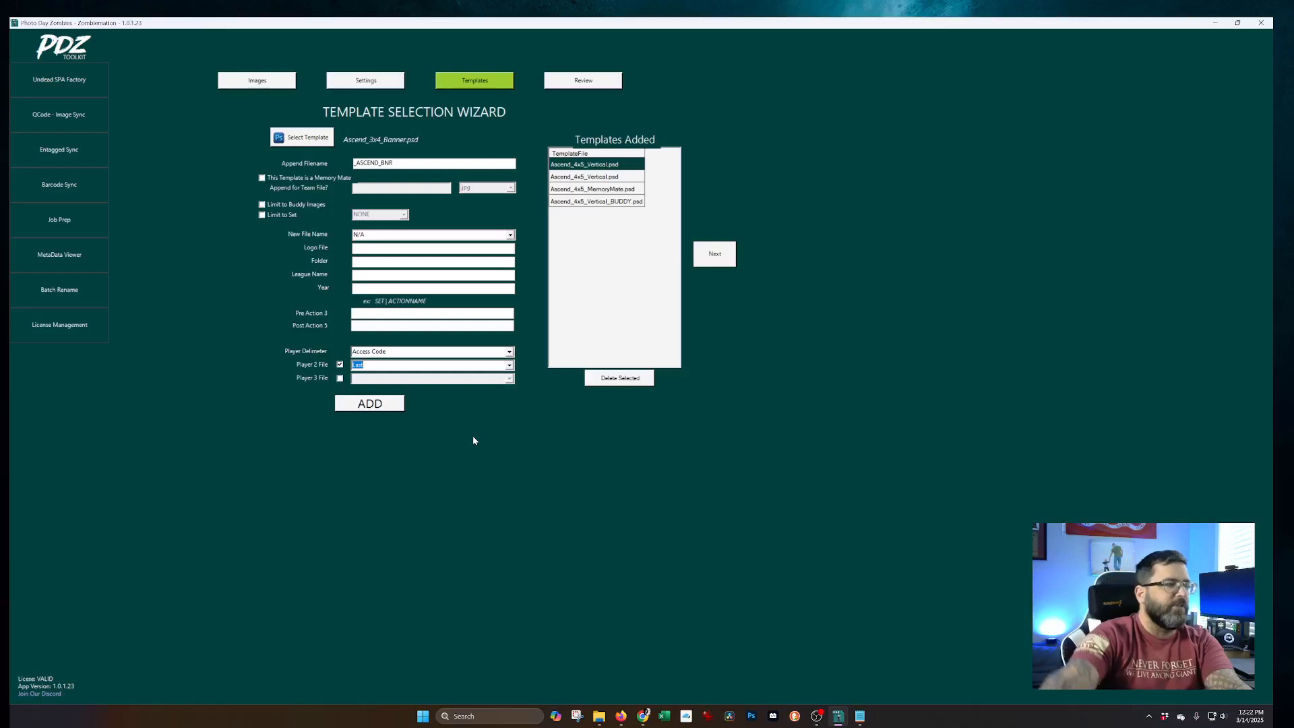
left_click(378, 408)
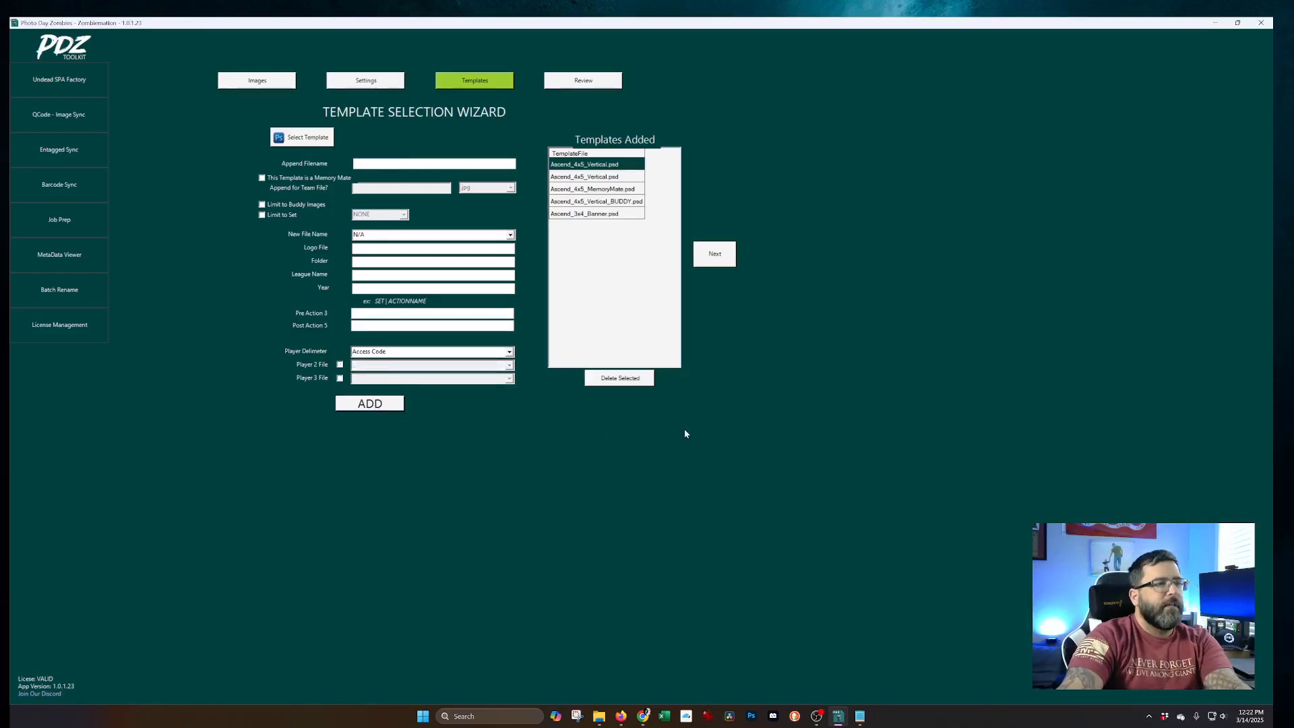
Step: Review the _ASCEND_BNR rows in the generated table, checking the Player 2 file assigned to each player
left_click(584, 87)
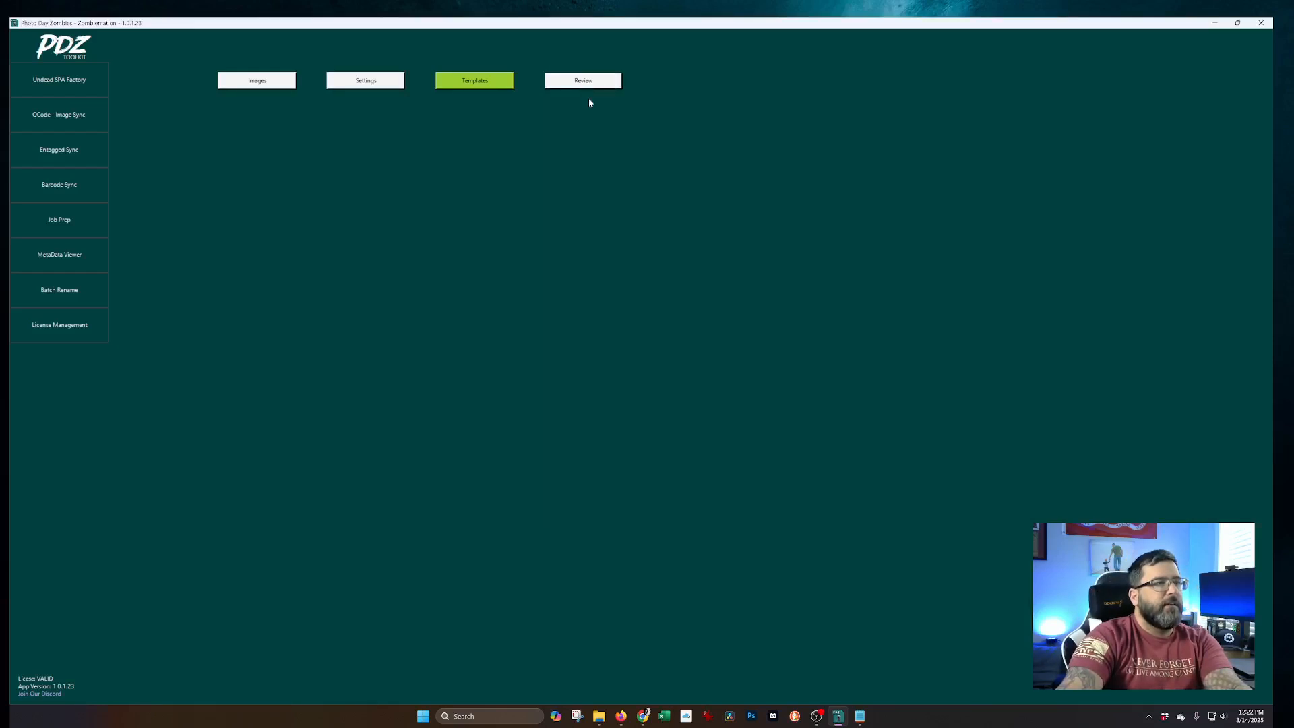
left_click_drag(615, 346, 725, 347)
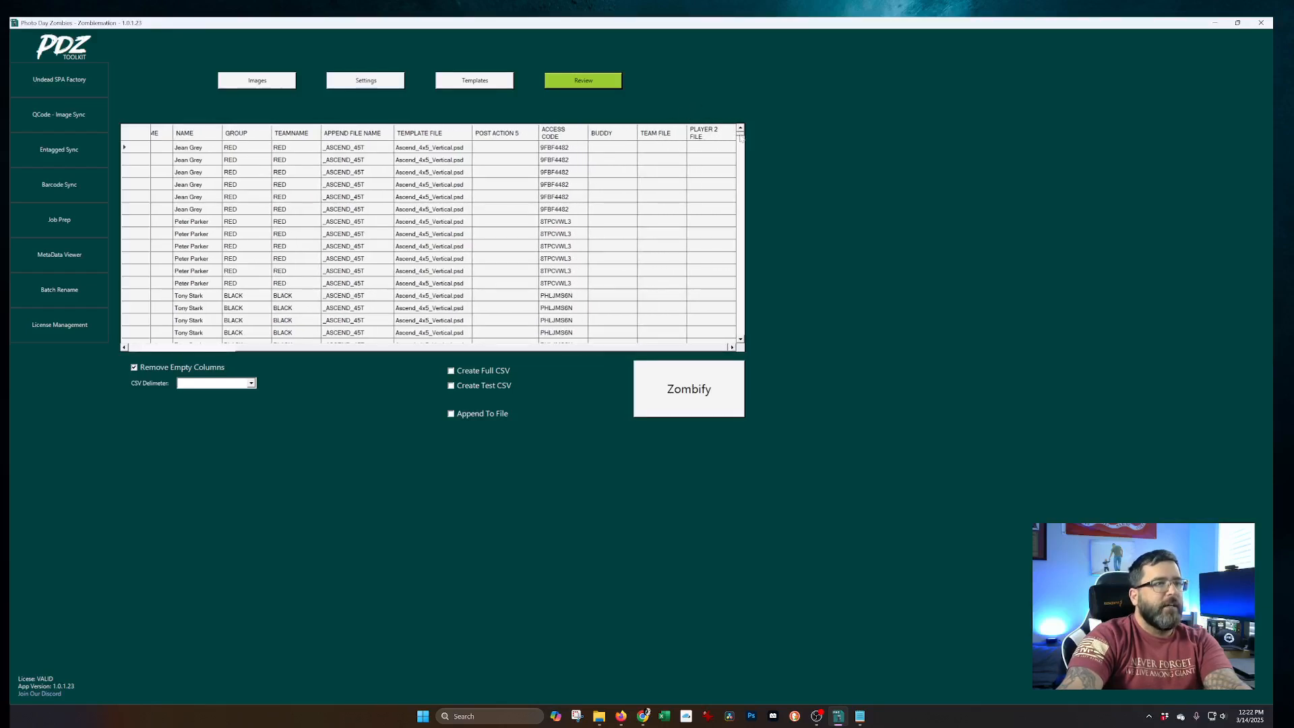
left_click_drag(740, 137, 745, 309)
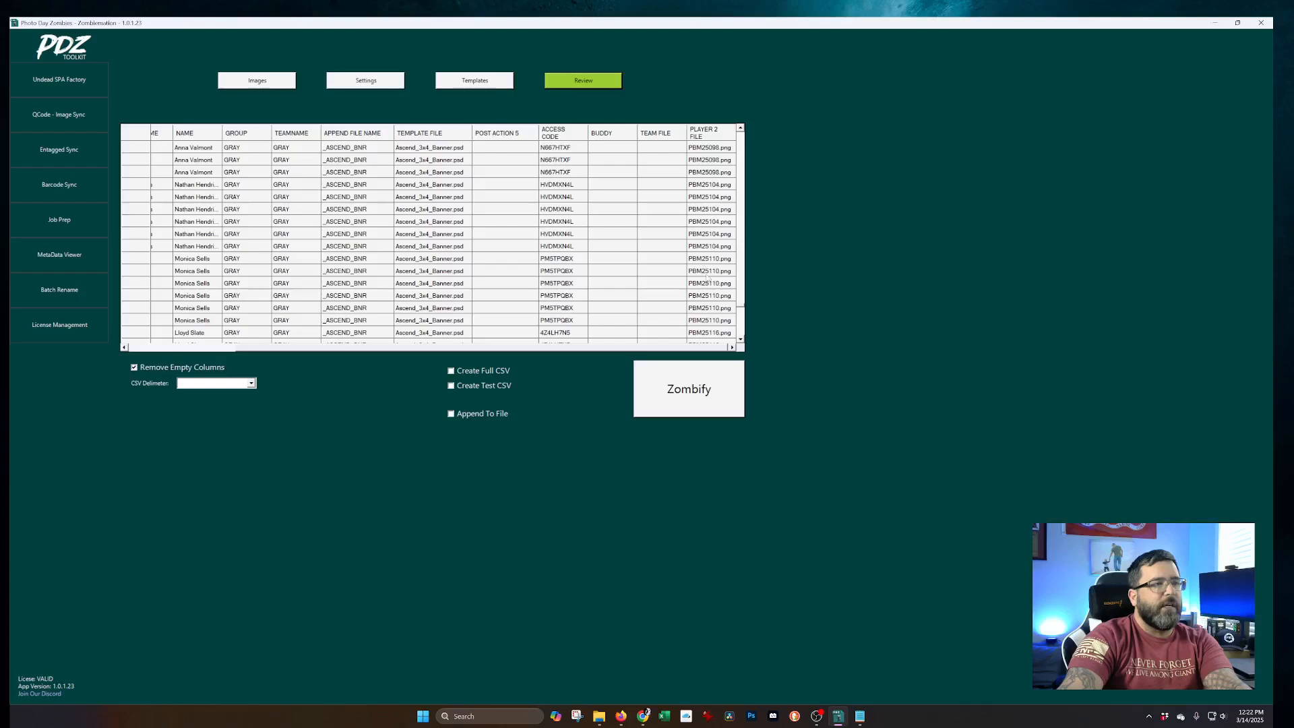
left_click(709, 259)
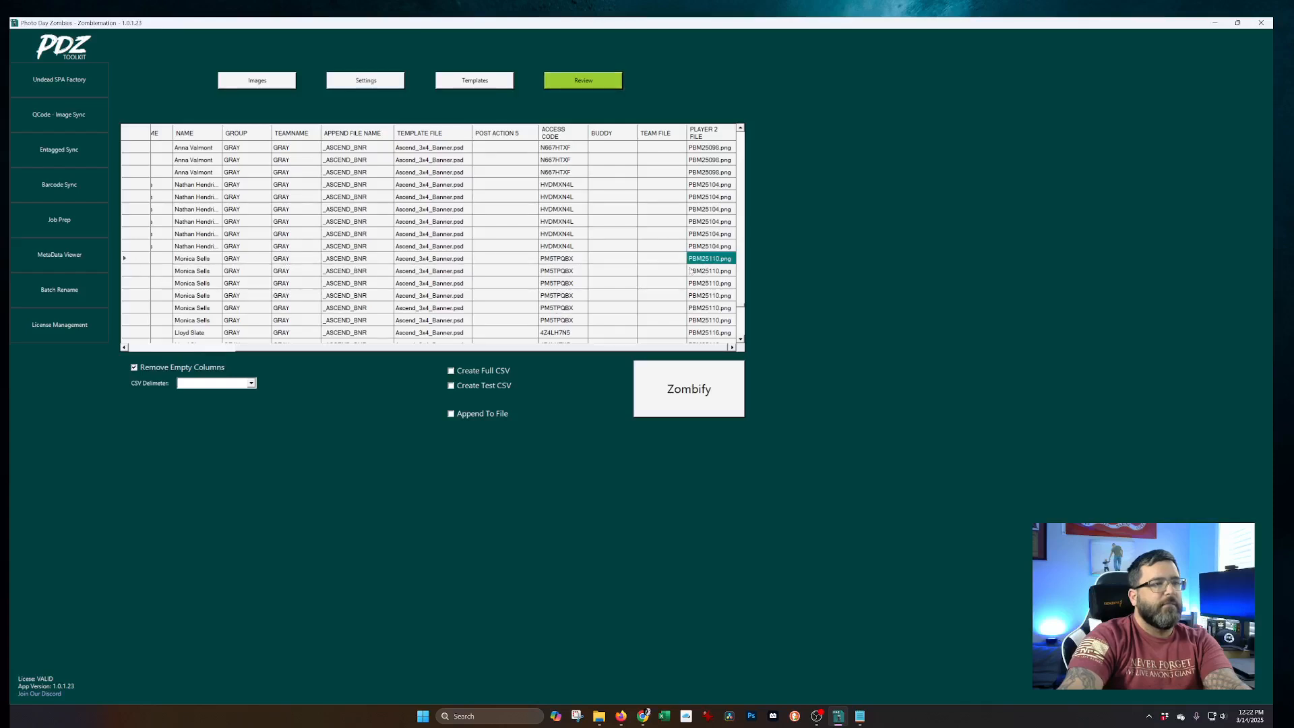
Step: Compare the Player 2 file assigned across all _ASCEND_BNR rows of a single GRAY team player
scroll(724, 285, "down", 3)
scroll(722, 287, "up", 3)
left_click(710, 321, "shift")
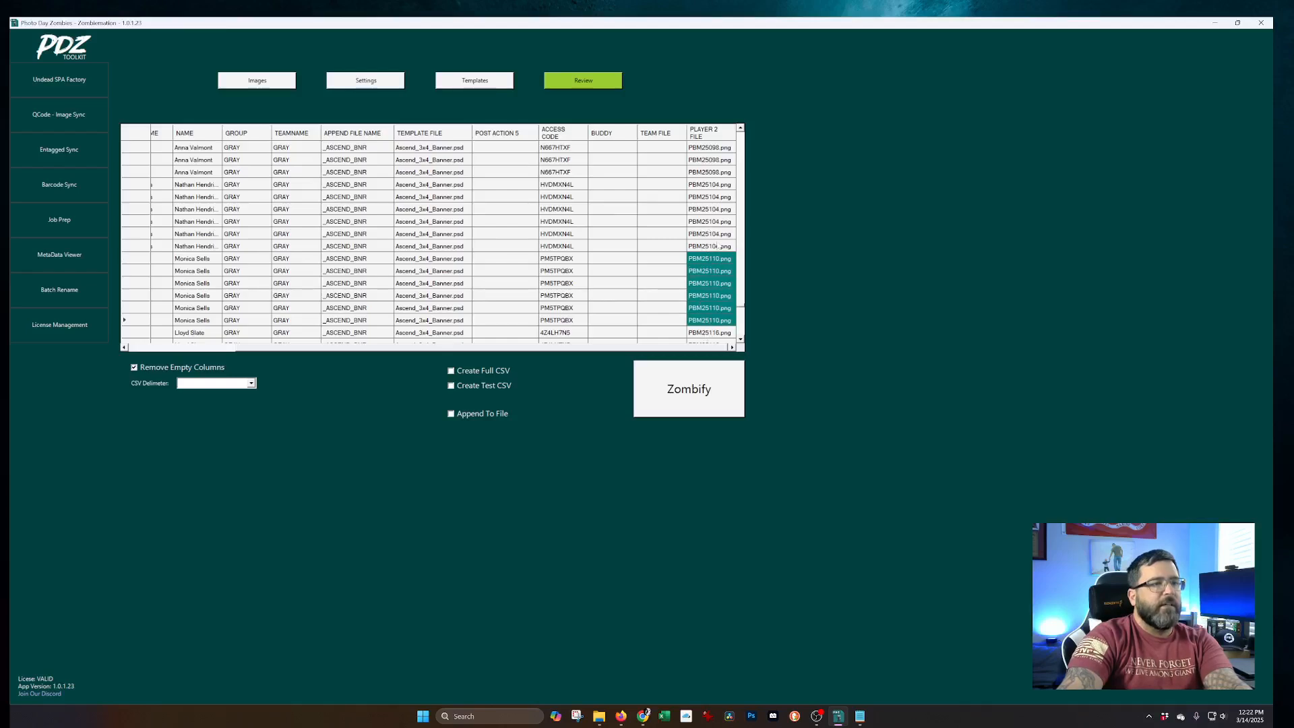
left_click(707, 321)
left_click(707, 309)
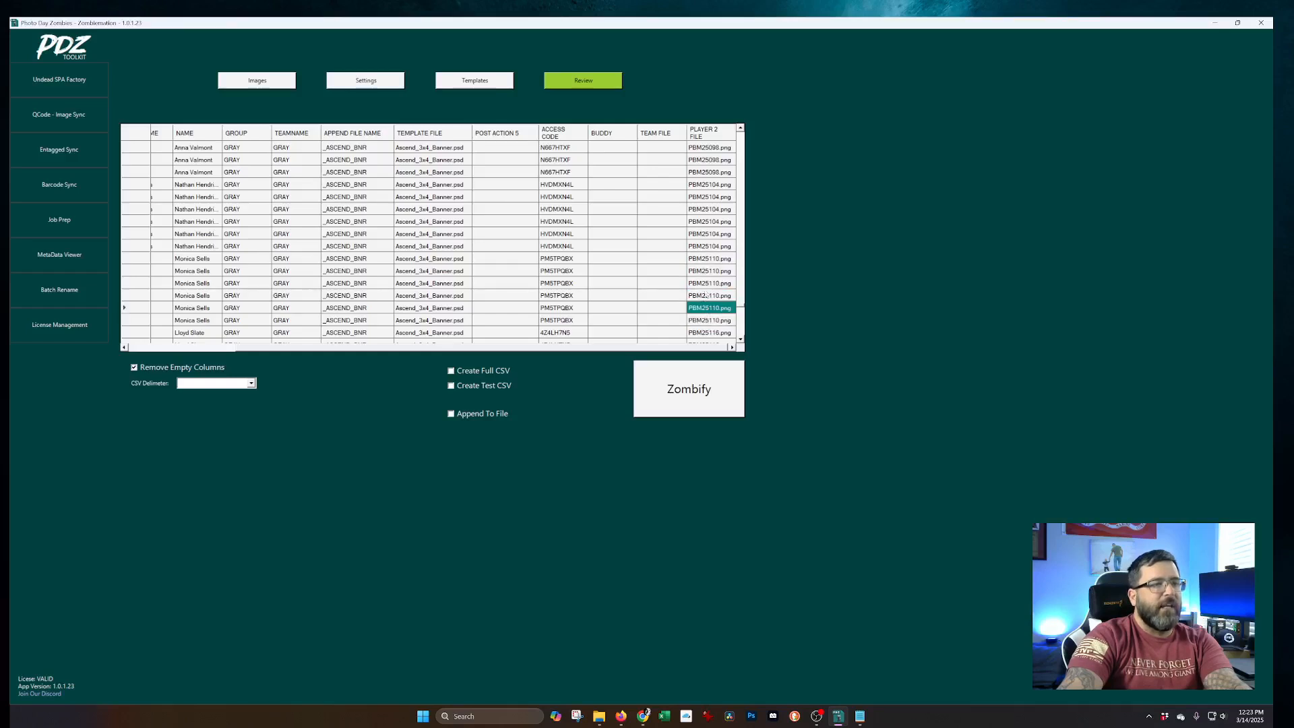
left_click(706, 295)
left_click(706, 283)
left_click(707, 270)
left_click(706, 258)
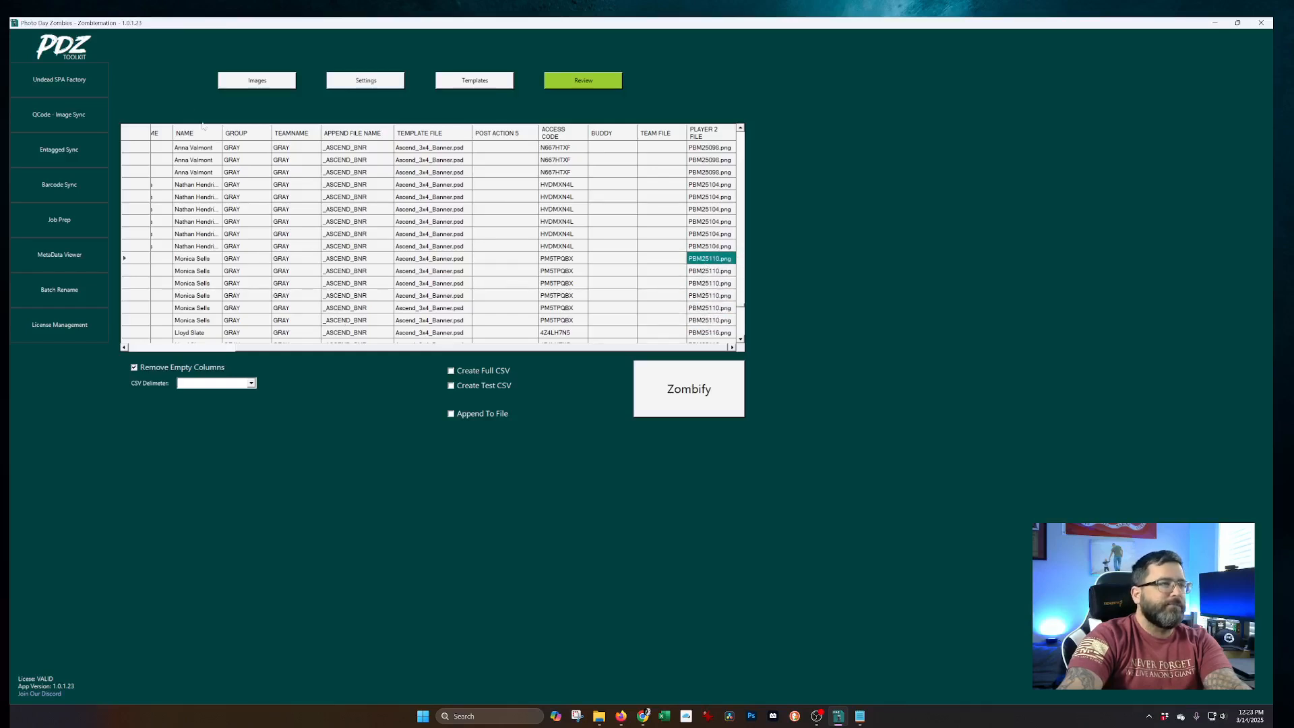
Step: Add Portal_4x5_Vertical.psd from the 1. SPA WIZARD folder as a template with the append filename _PORAL_45T
left_click(478, 81)
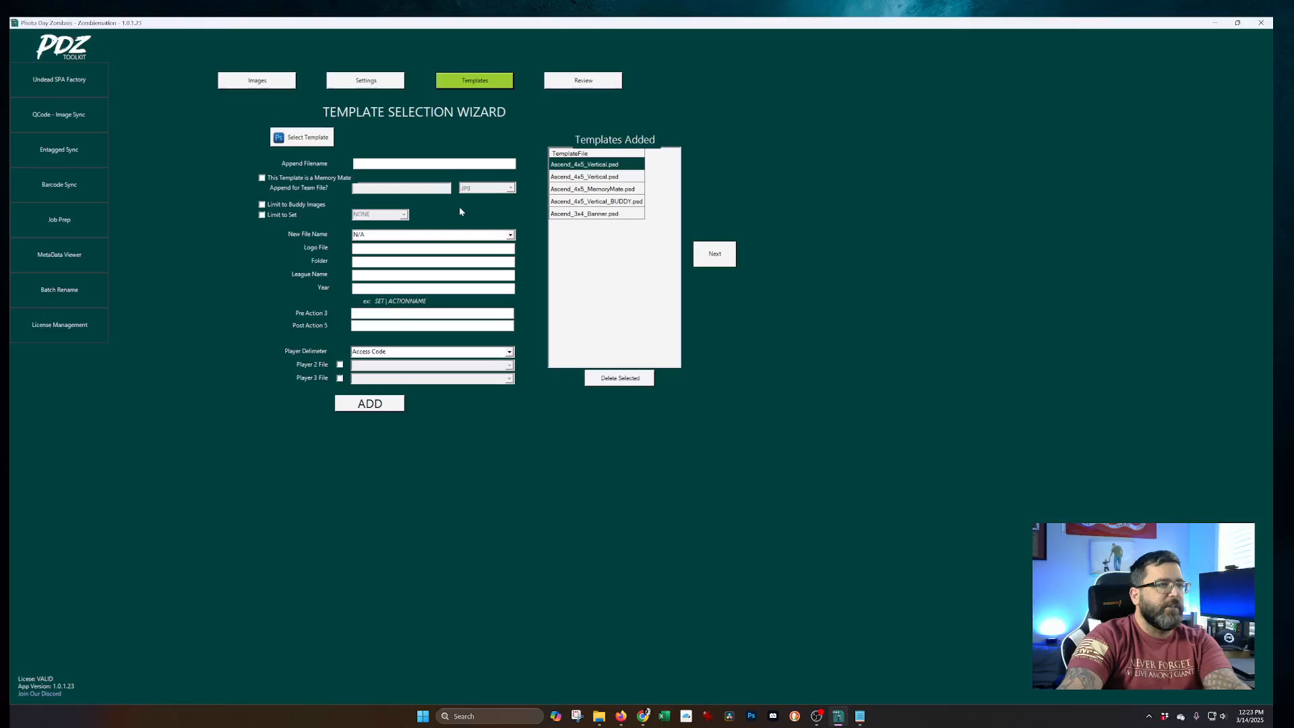
left_click(319, 143)
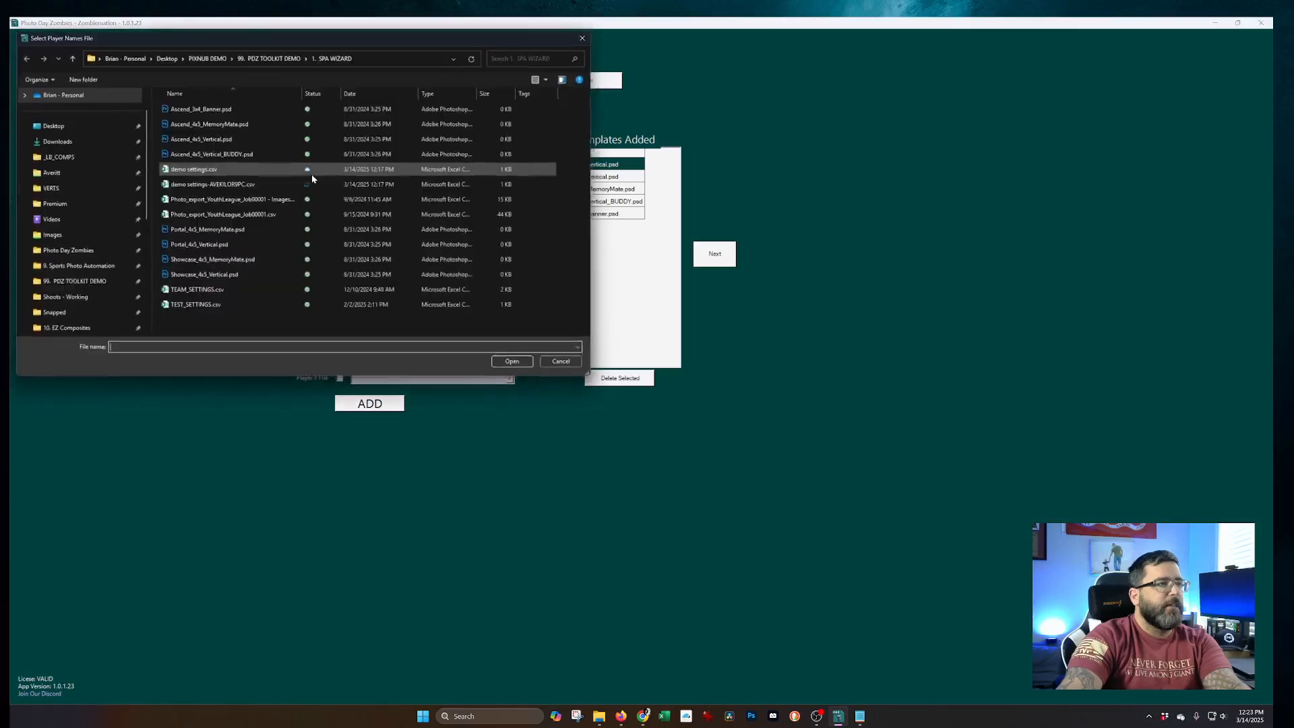
left_click(236, 247)
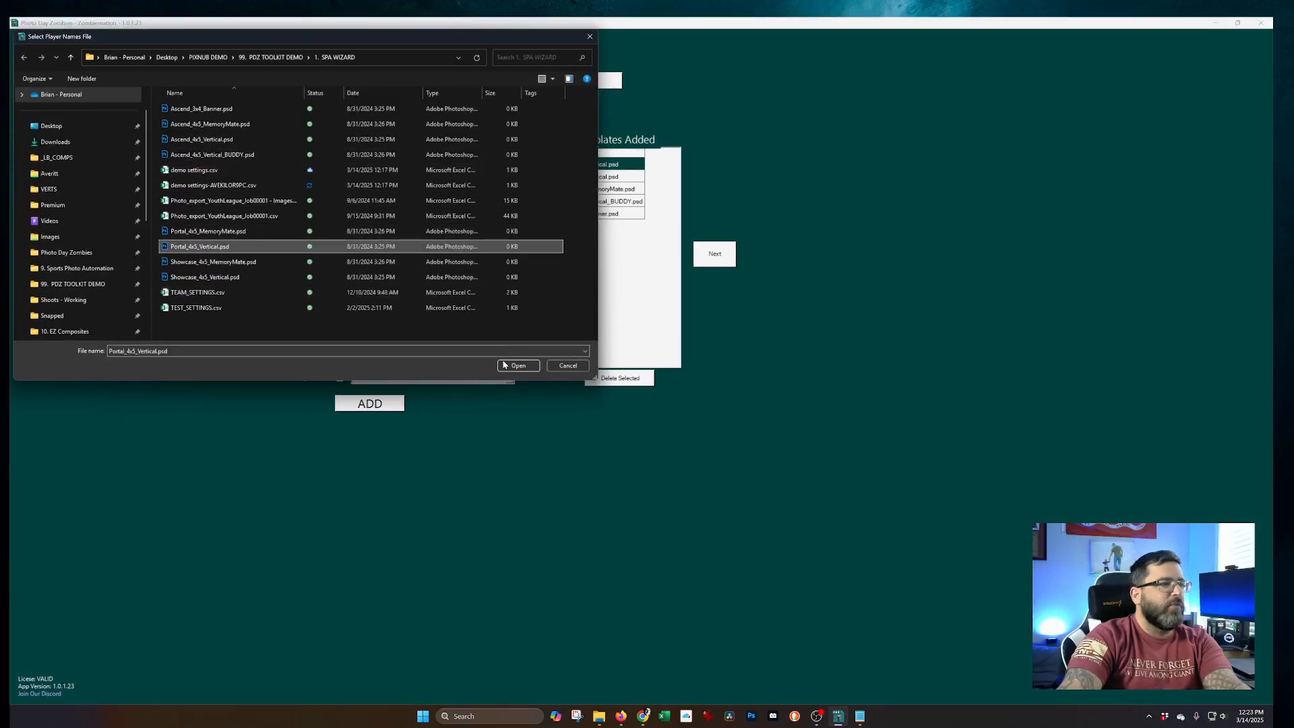
left_click(524, 367)
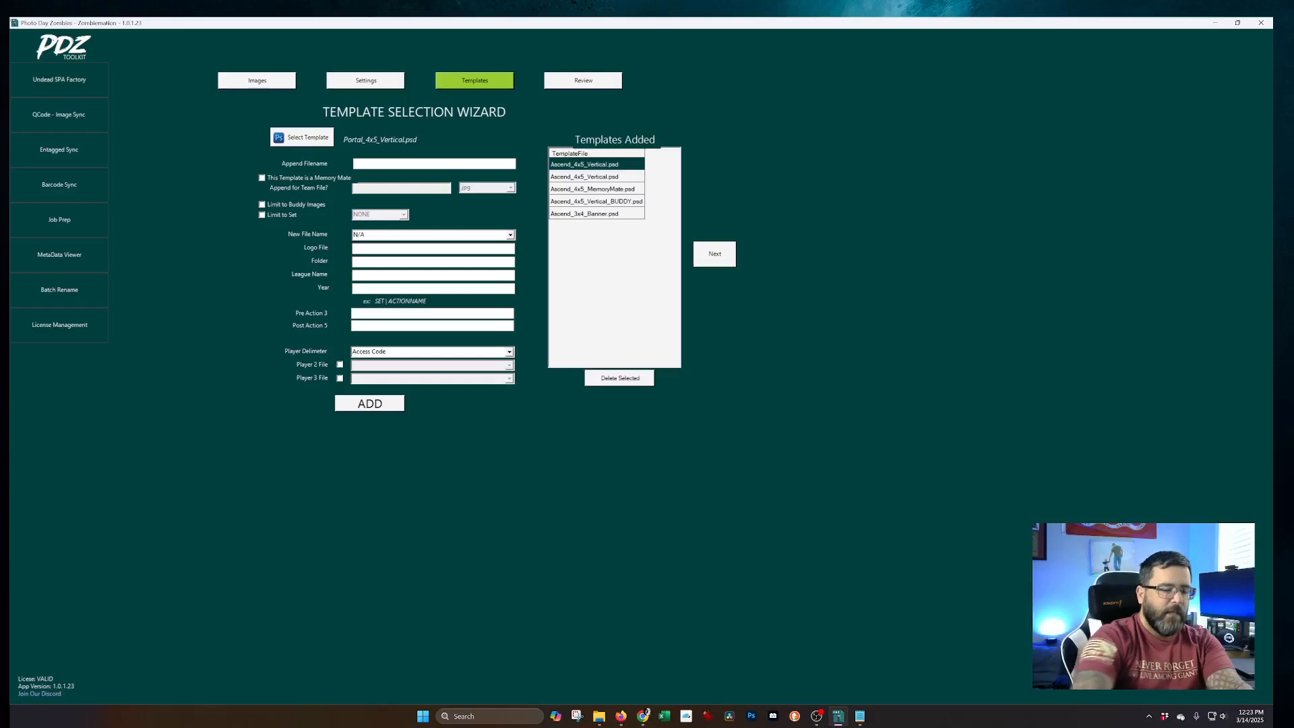
type("_PORAL_45")
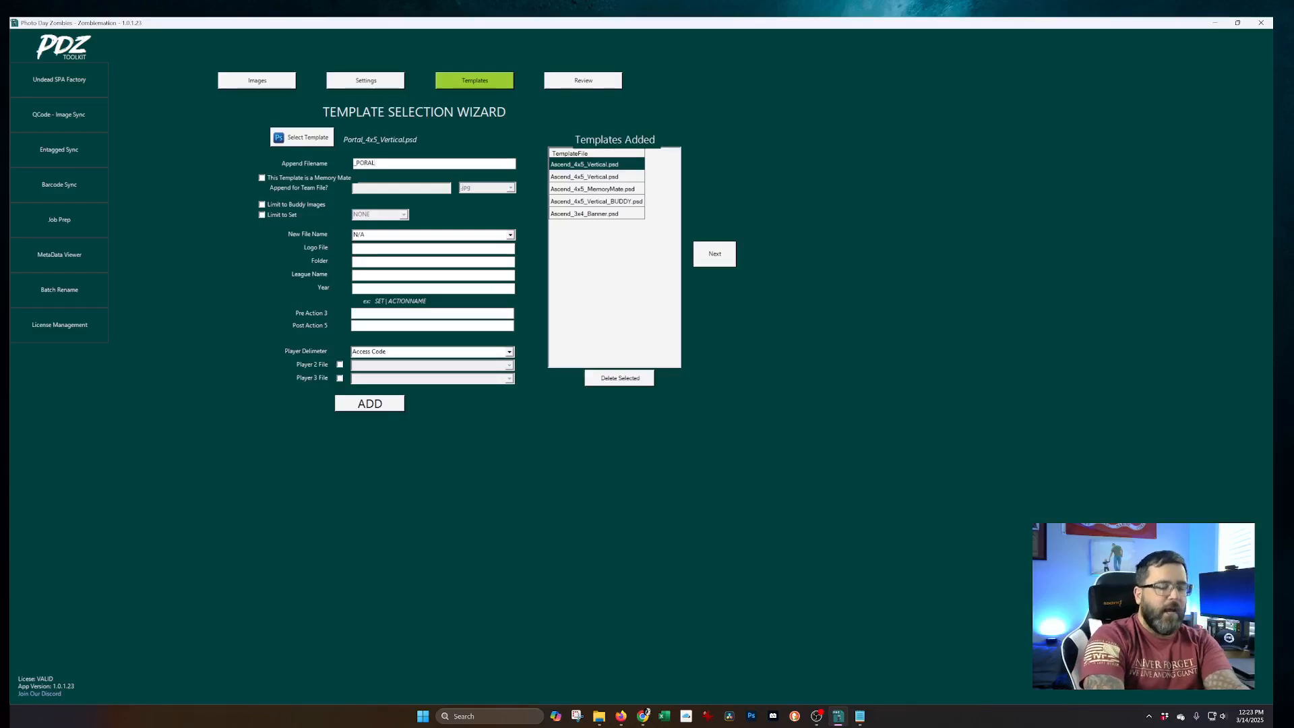
key("BackSpace")
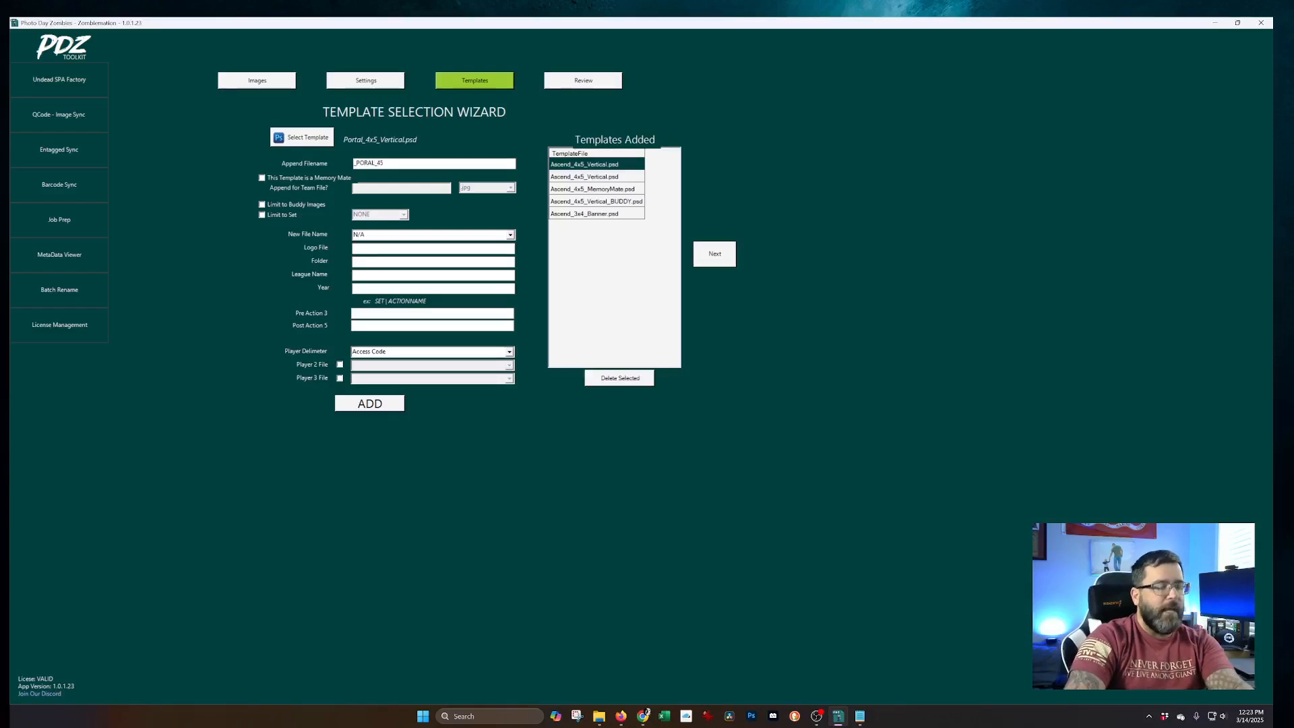
type("X5")
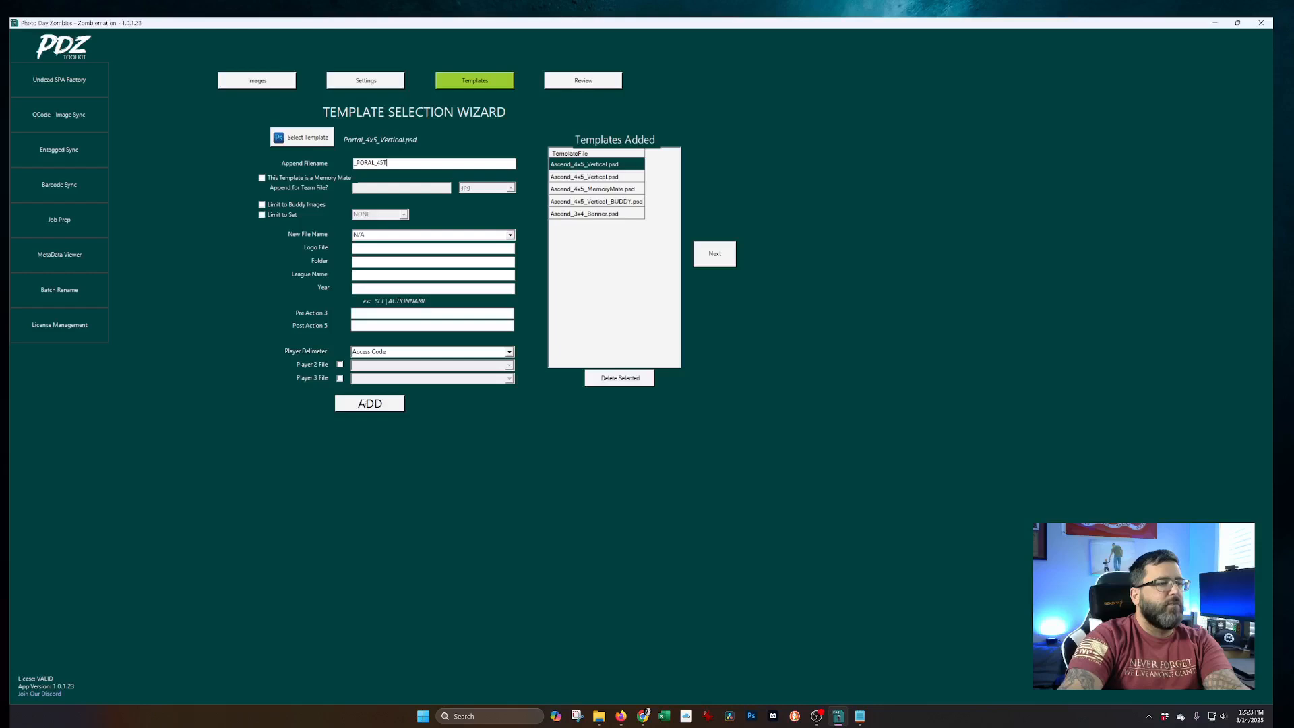
left_click(370, 404)
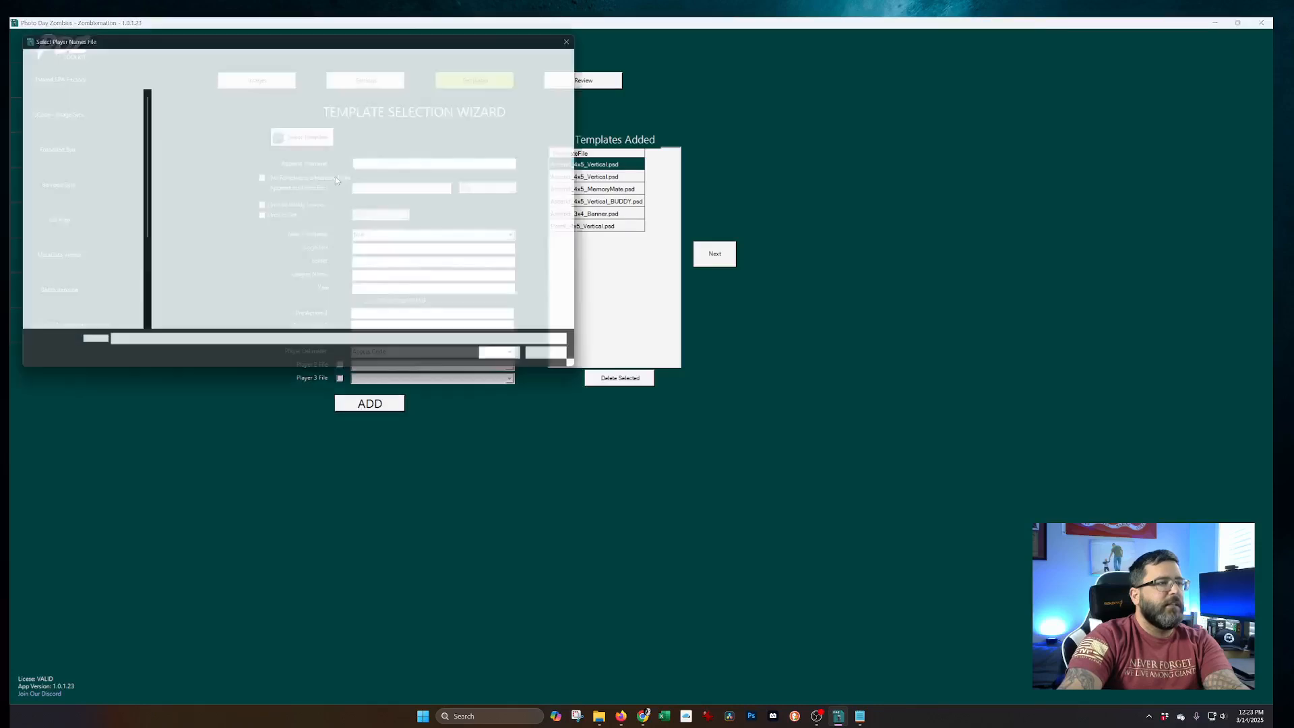
Step: Add Showcase_4x5_Vertical.psd from the 1. SPA WIZARD folder as a template with the append filename _SHOWCASE_45T
left_click(204, 277)
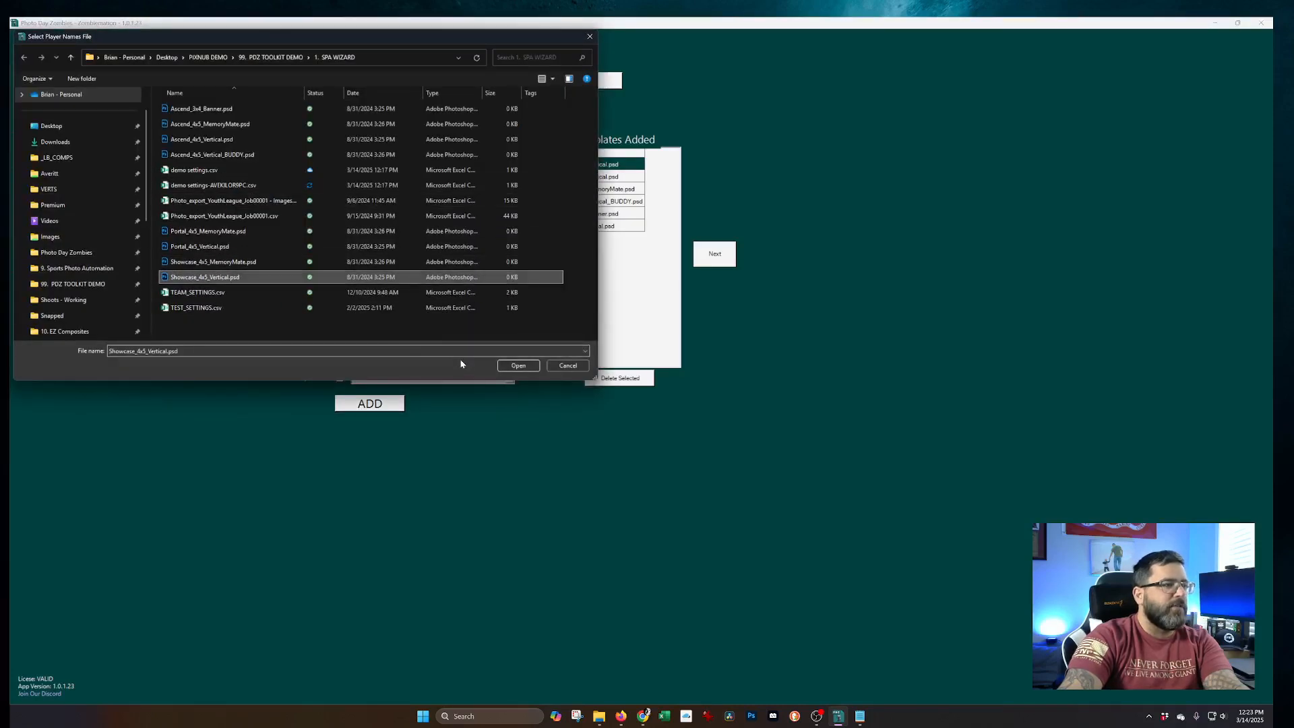
left_click(517, 366)
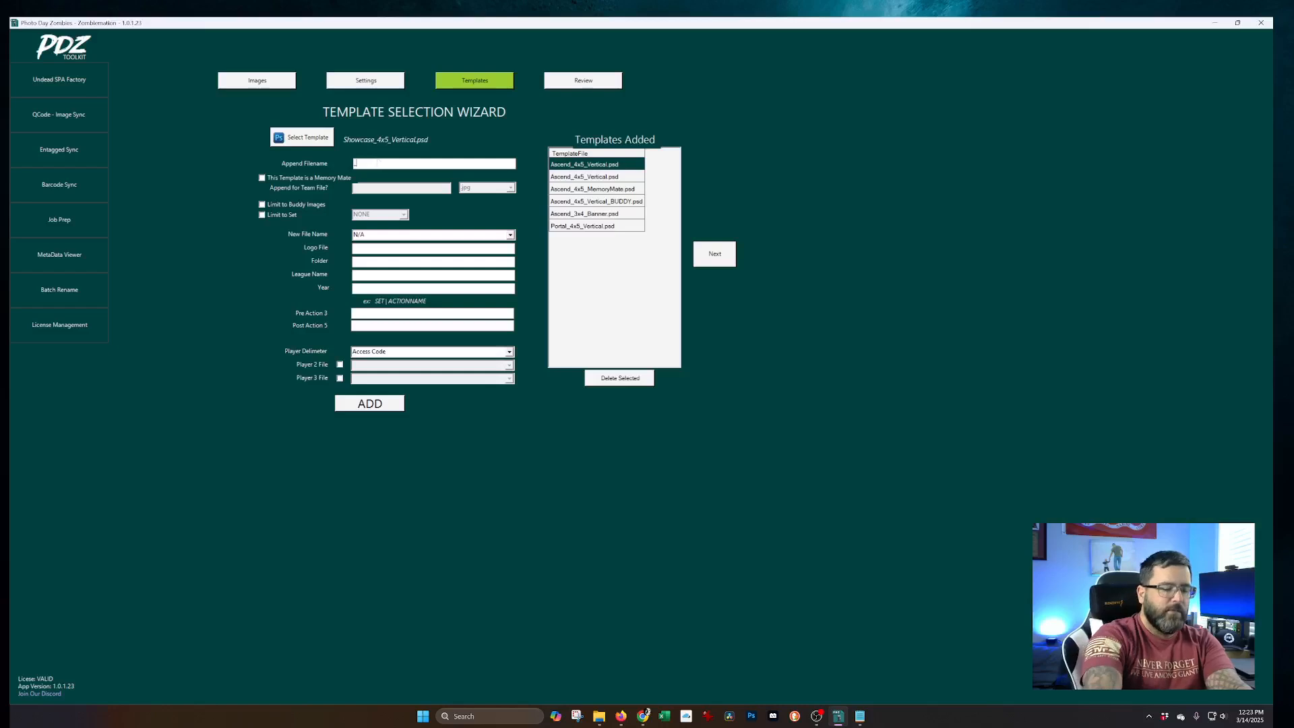
type("_SHOCASE_")
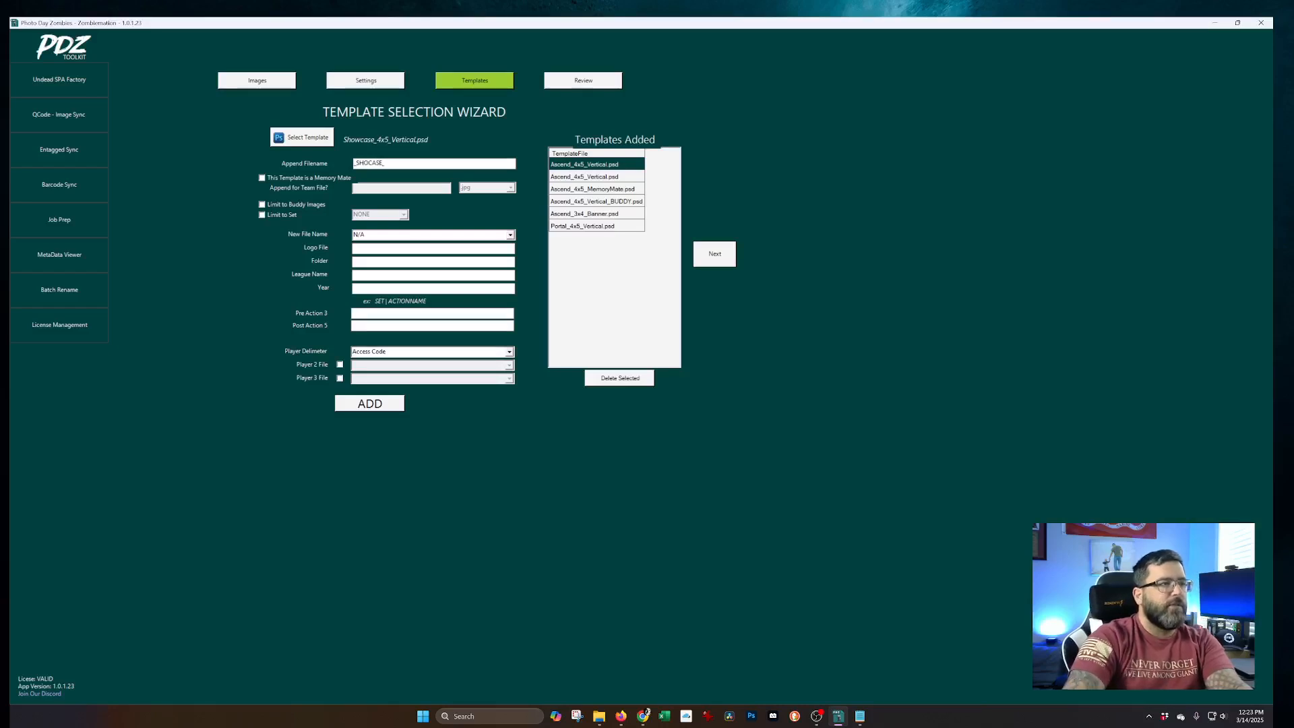
key("Left")
type("W")
key("End")
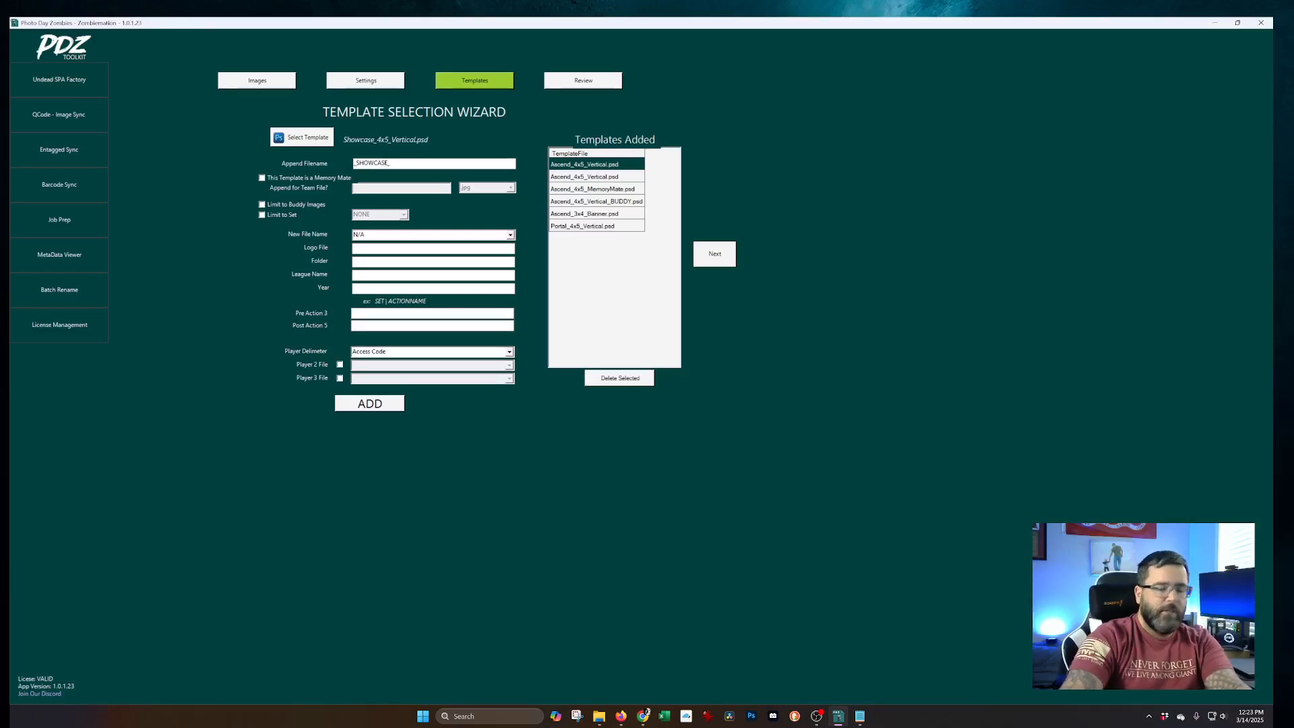
type("45T")
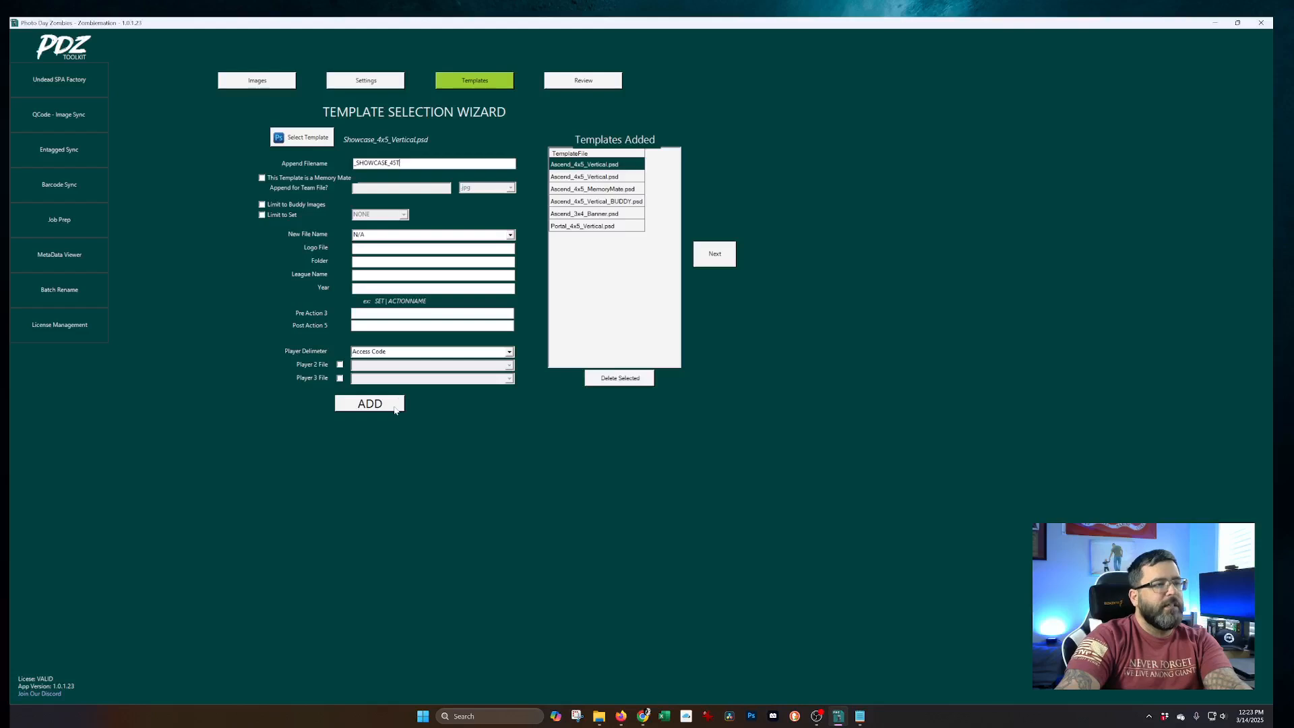
left_click(396, 407)
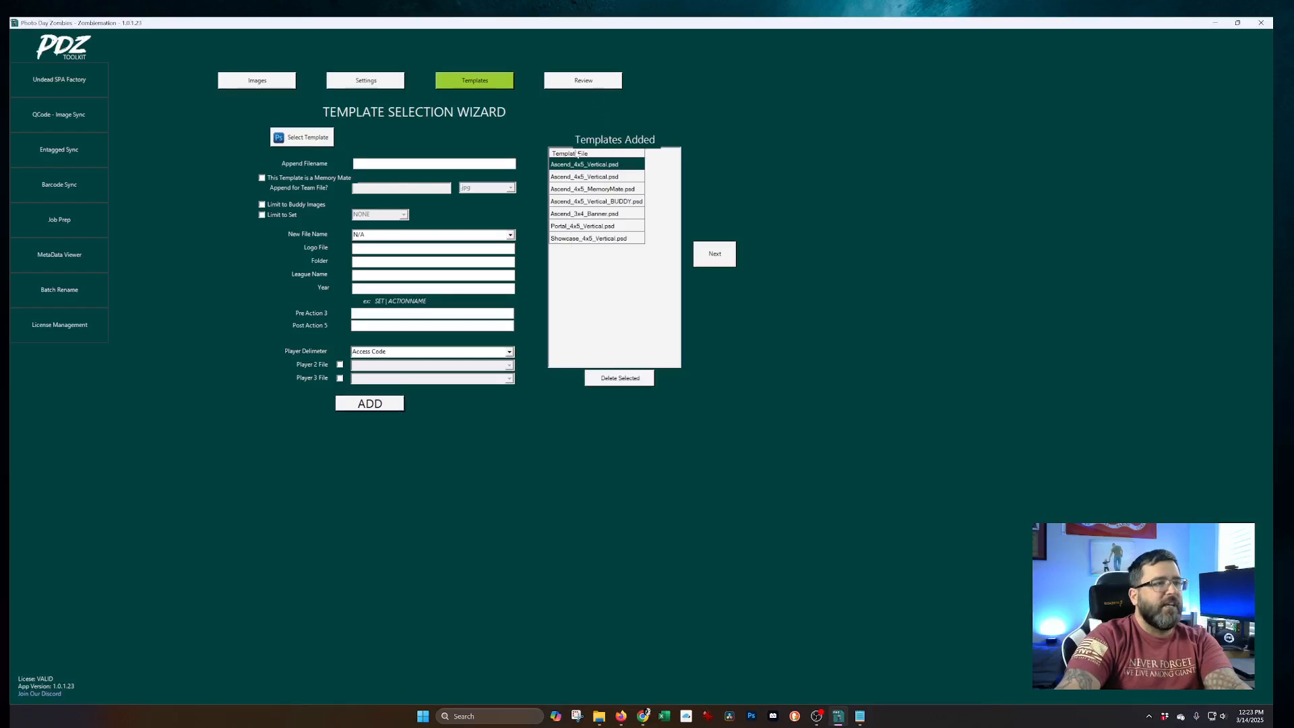
Step: Review the generated rows, set the CSV delimiter to comma, and enable creation of both the full and test CSV
left_click(584, 84)
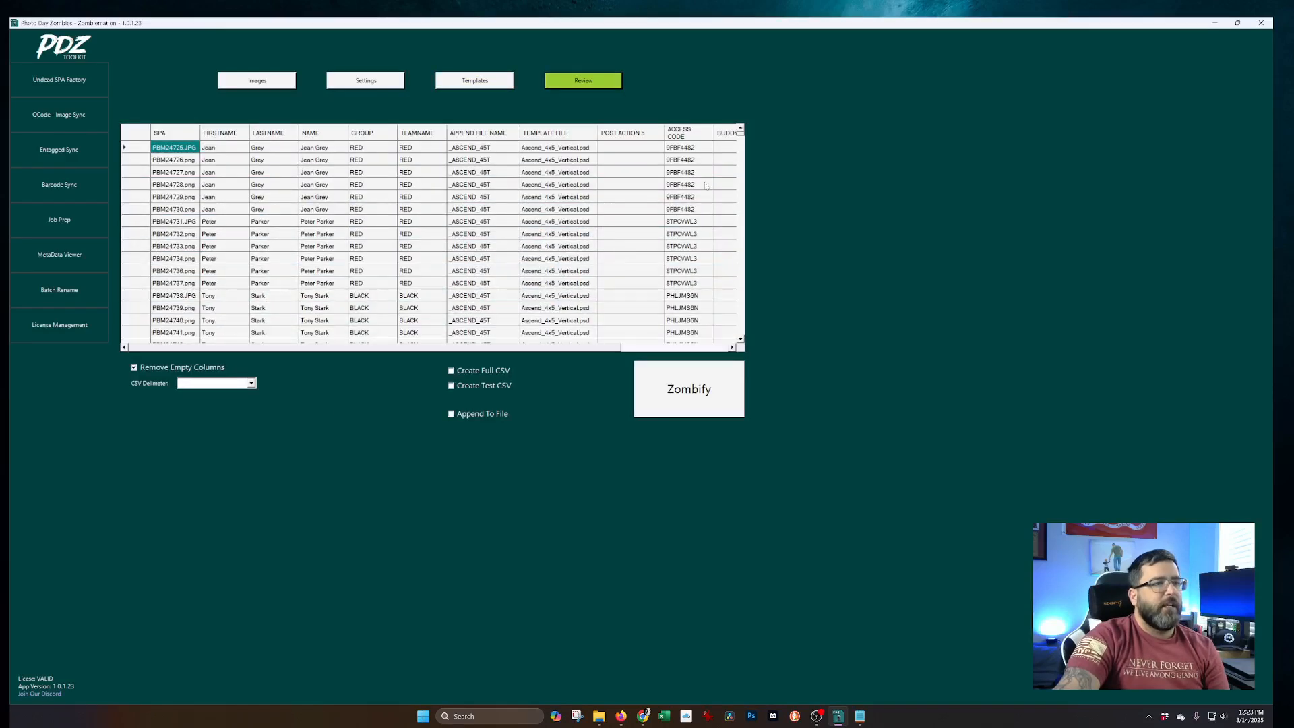
left_click_drag(741, 135, 740, 325)
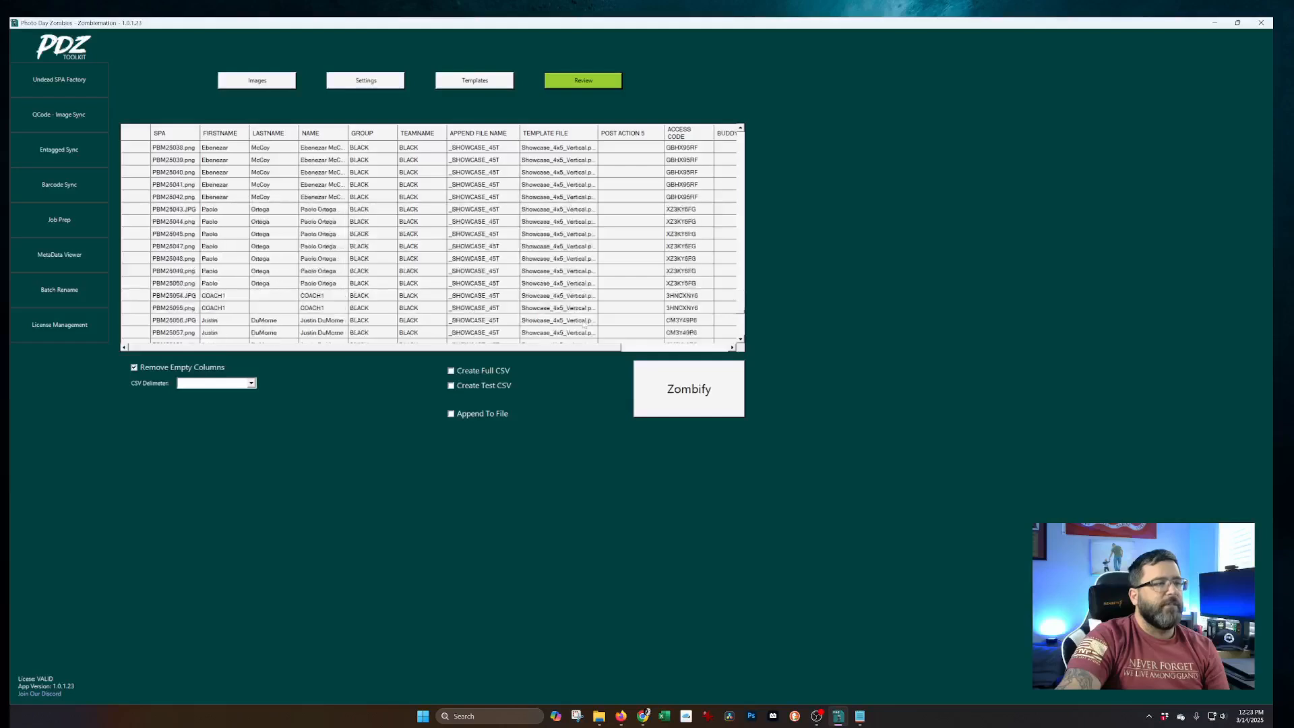
left_click(252, 383)
left_click(238, 403)
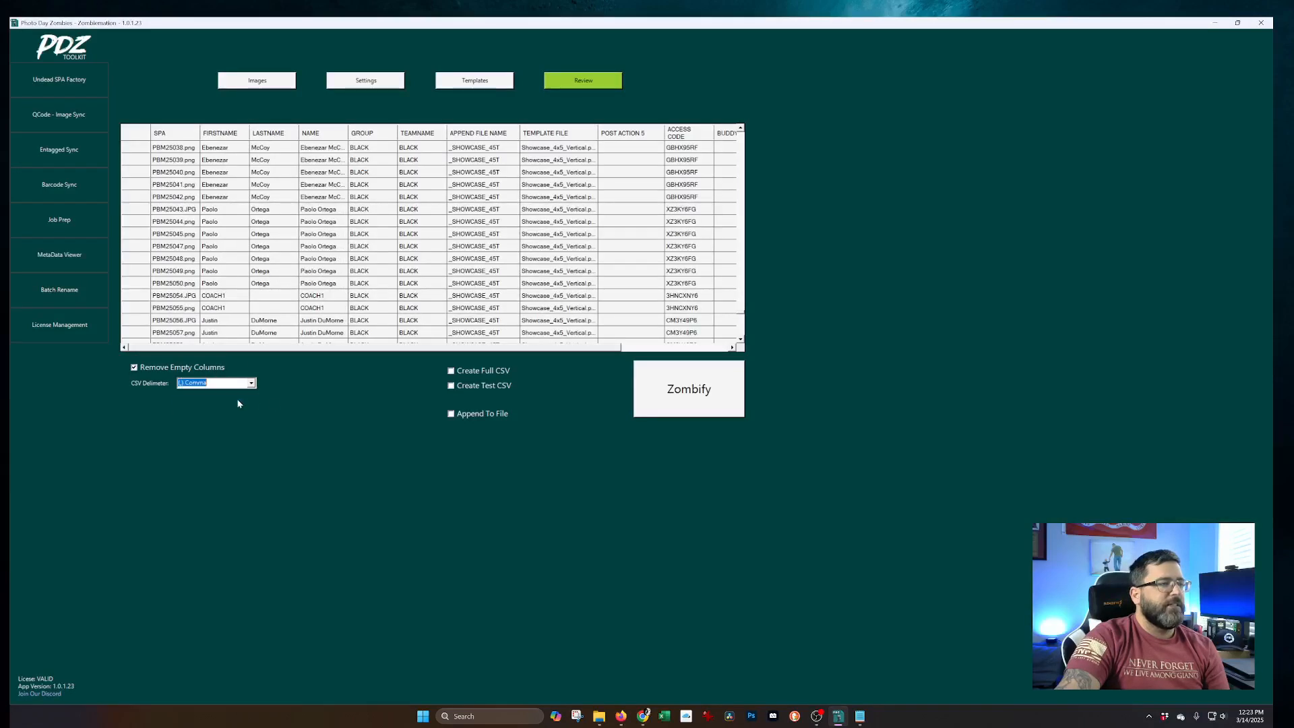
left_click(467, 373)
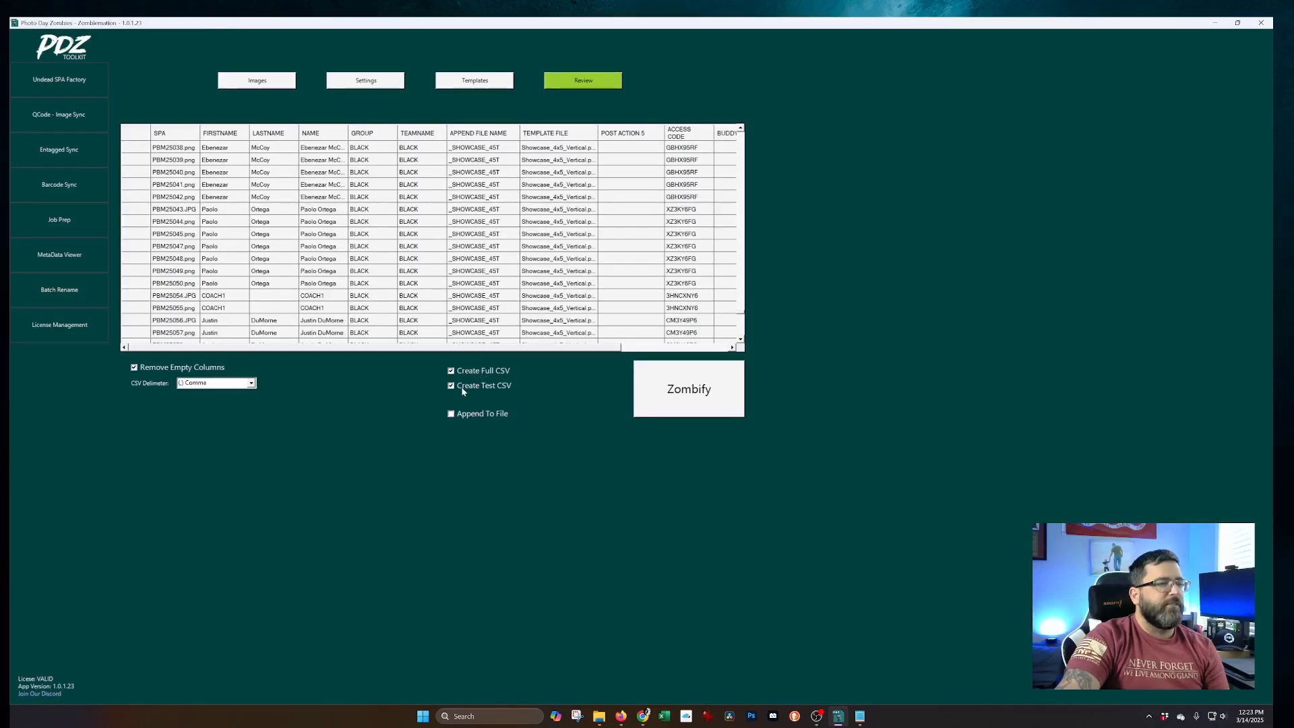
Step: Generate the CSV files, saving the full run as FULL and the test run as TEST in the 1. SPA WIZARD folder
left_click(742, 408)
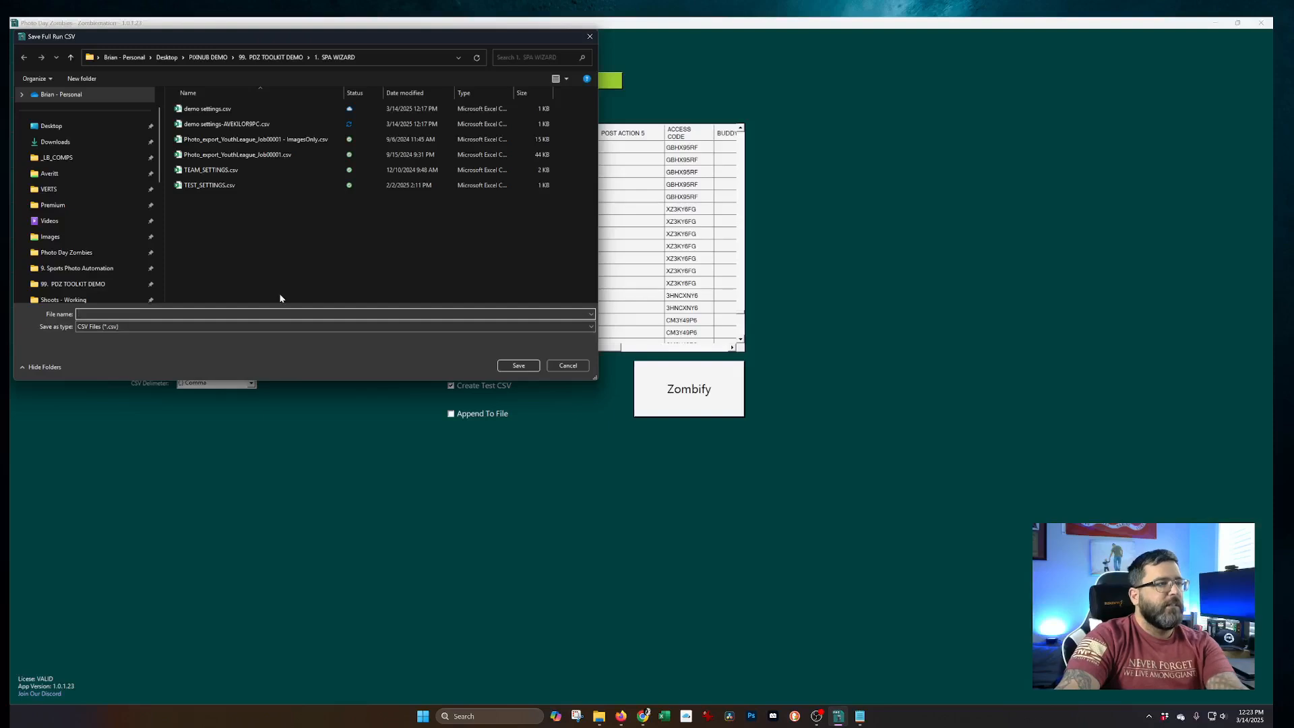
type("FULL")
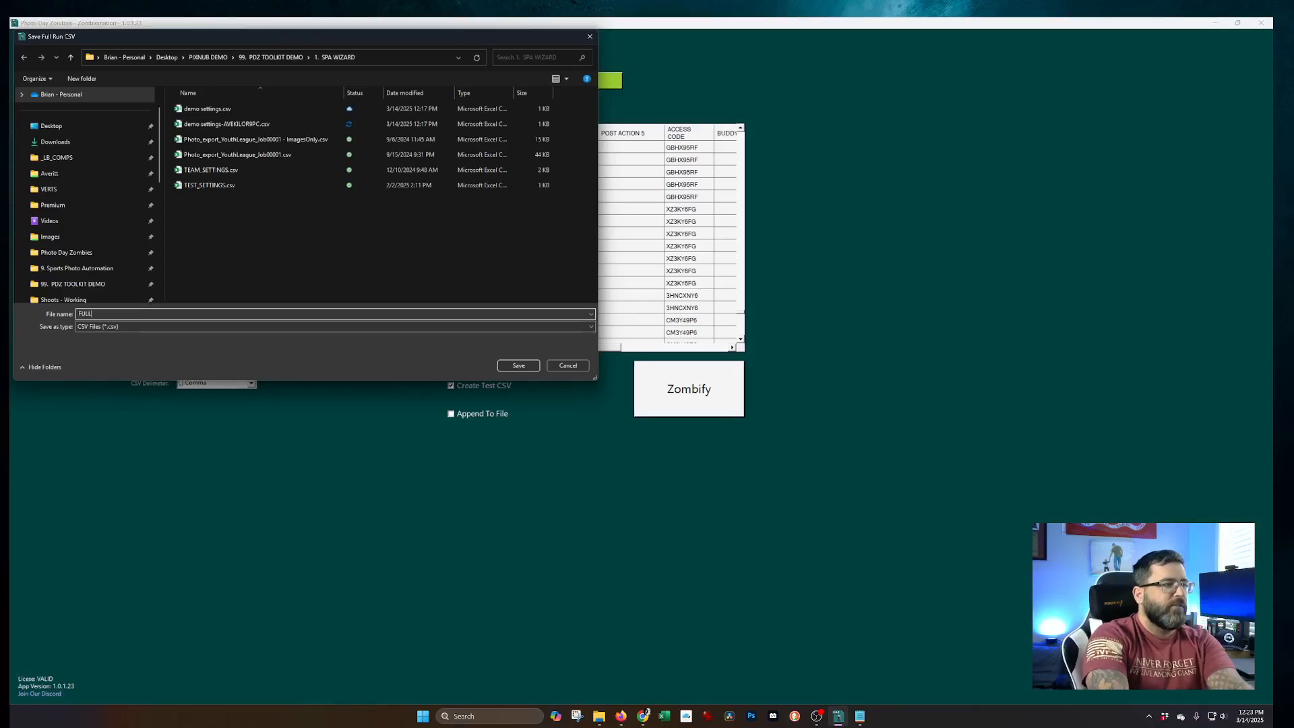
key("Return")
left_click(674, 399)
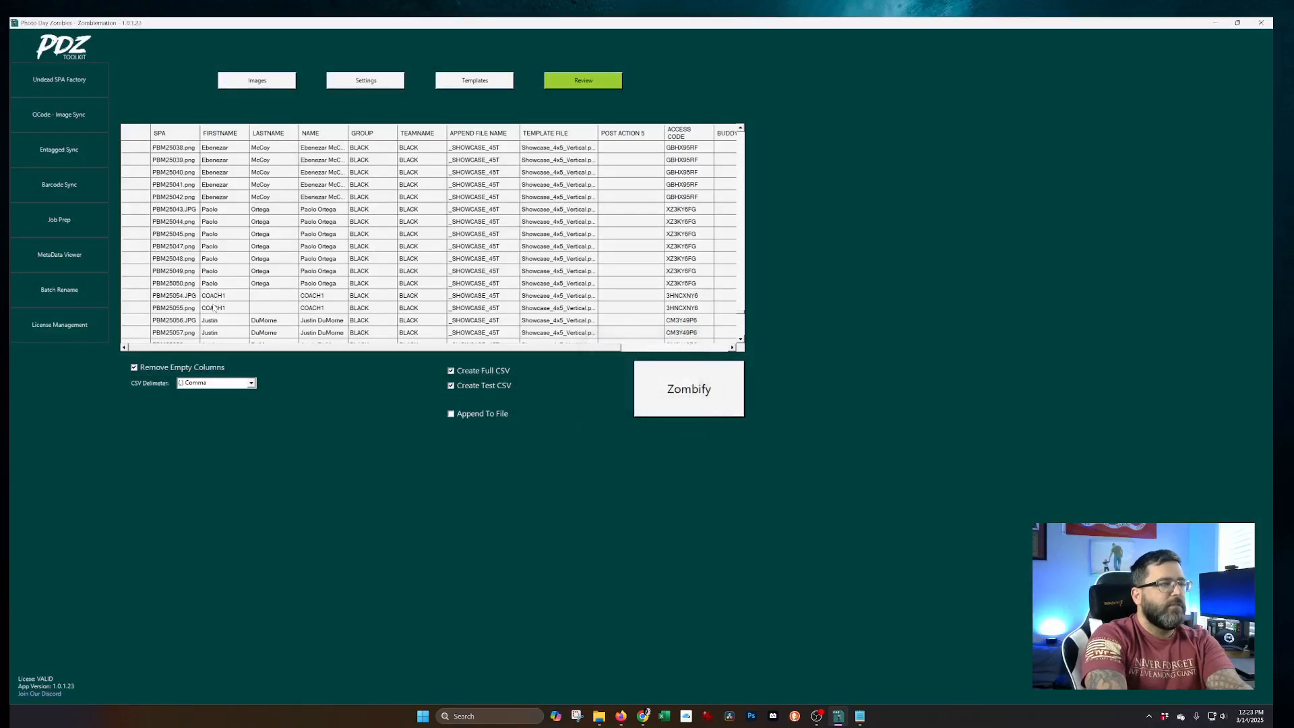
type("TEST")
key("Return")
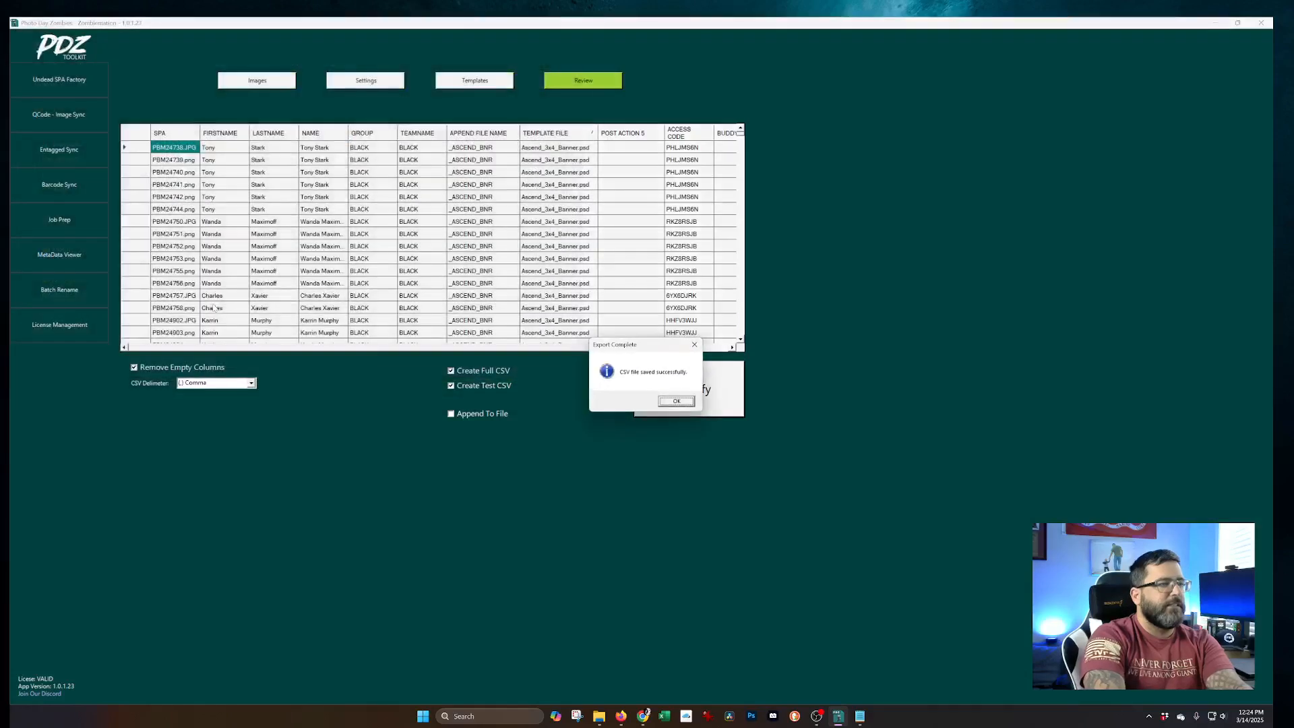
key("Return")
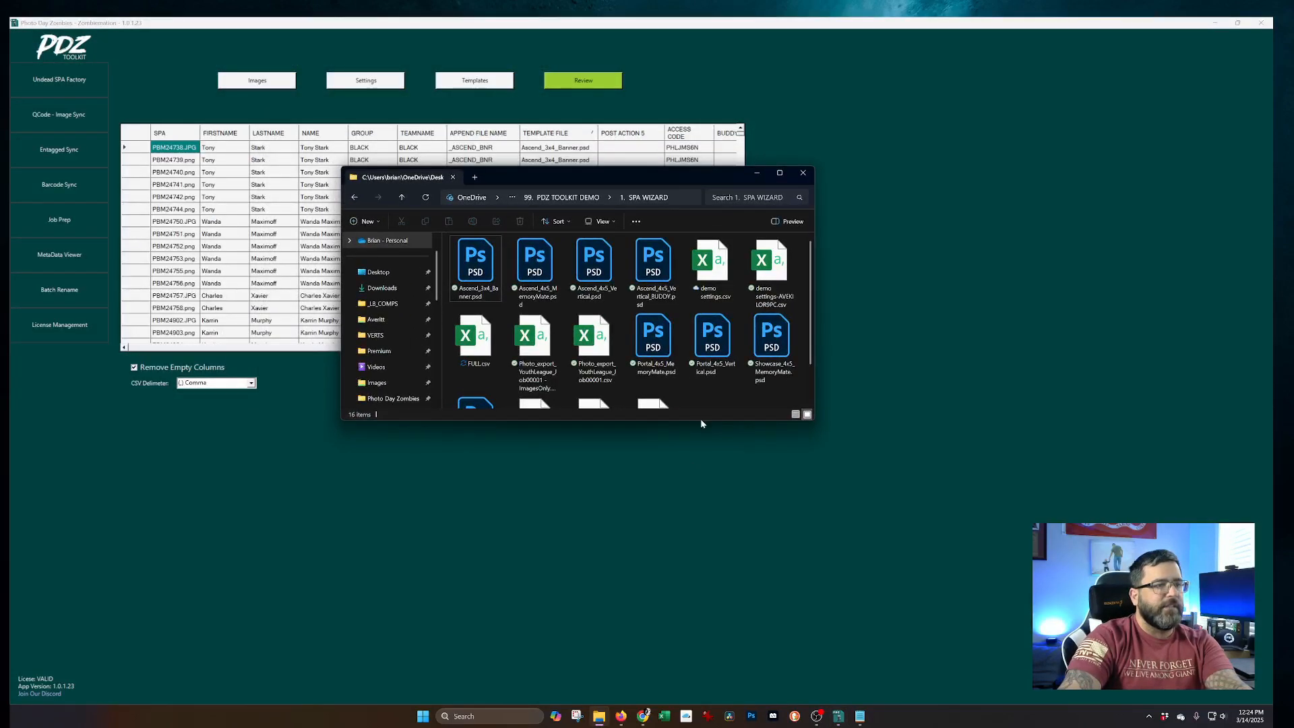
Step: Open TEST.csv from the 1. SPA WIZARD folder in Excel and fit all column widths to their contents
left_click_drag(701, 420, 698, 553)
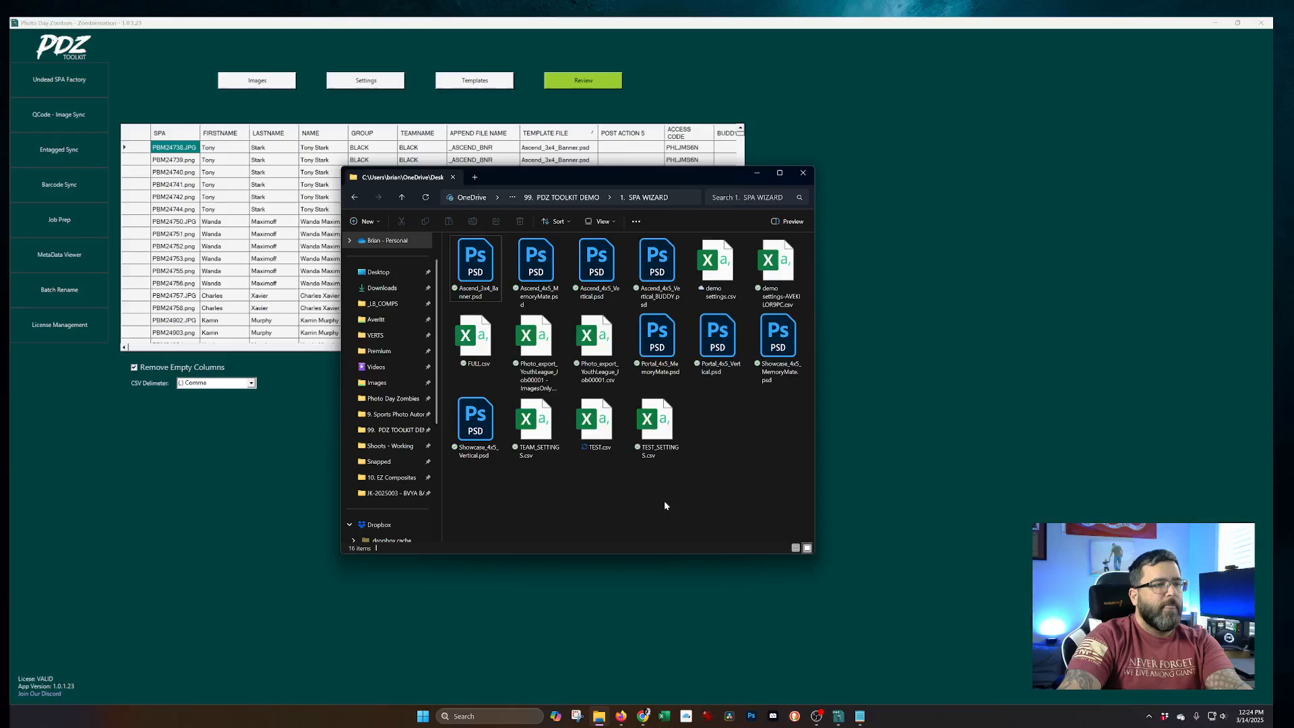
double_click(597, 435)
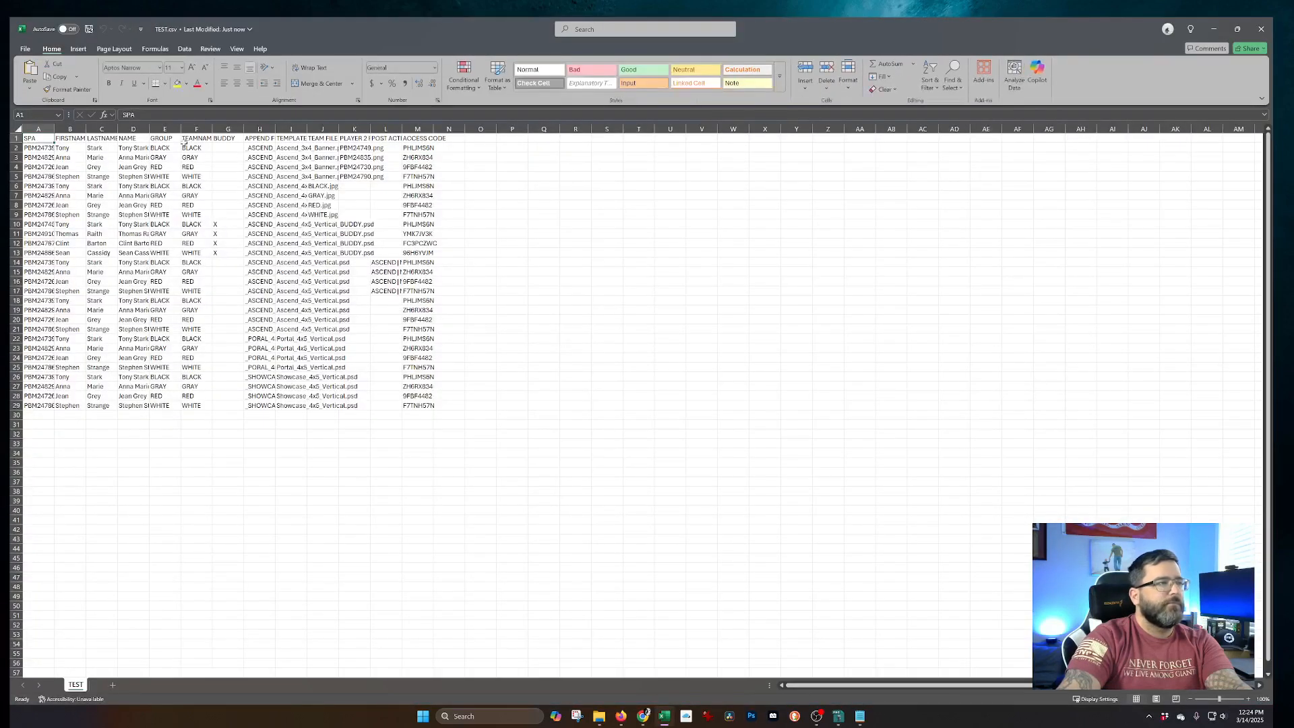
left_click(18, 128)
double_click(54, 128)
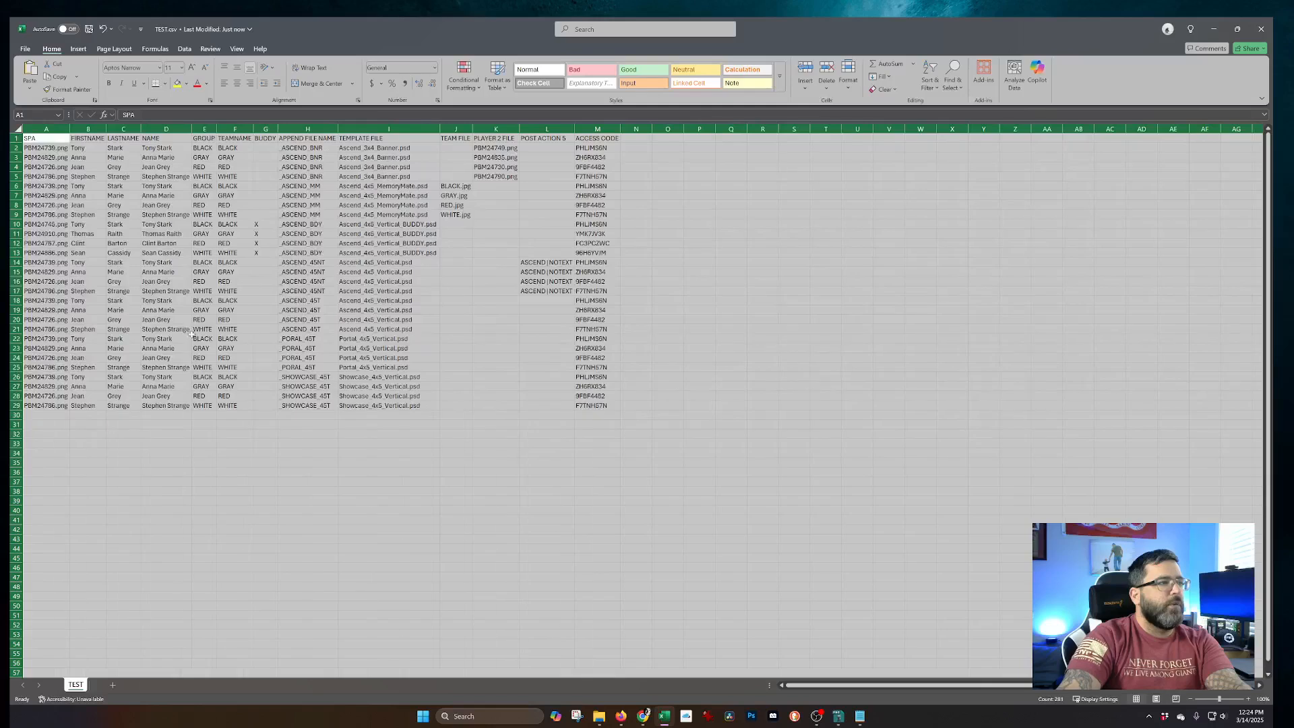
left_click(257, 434)
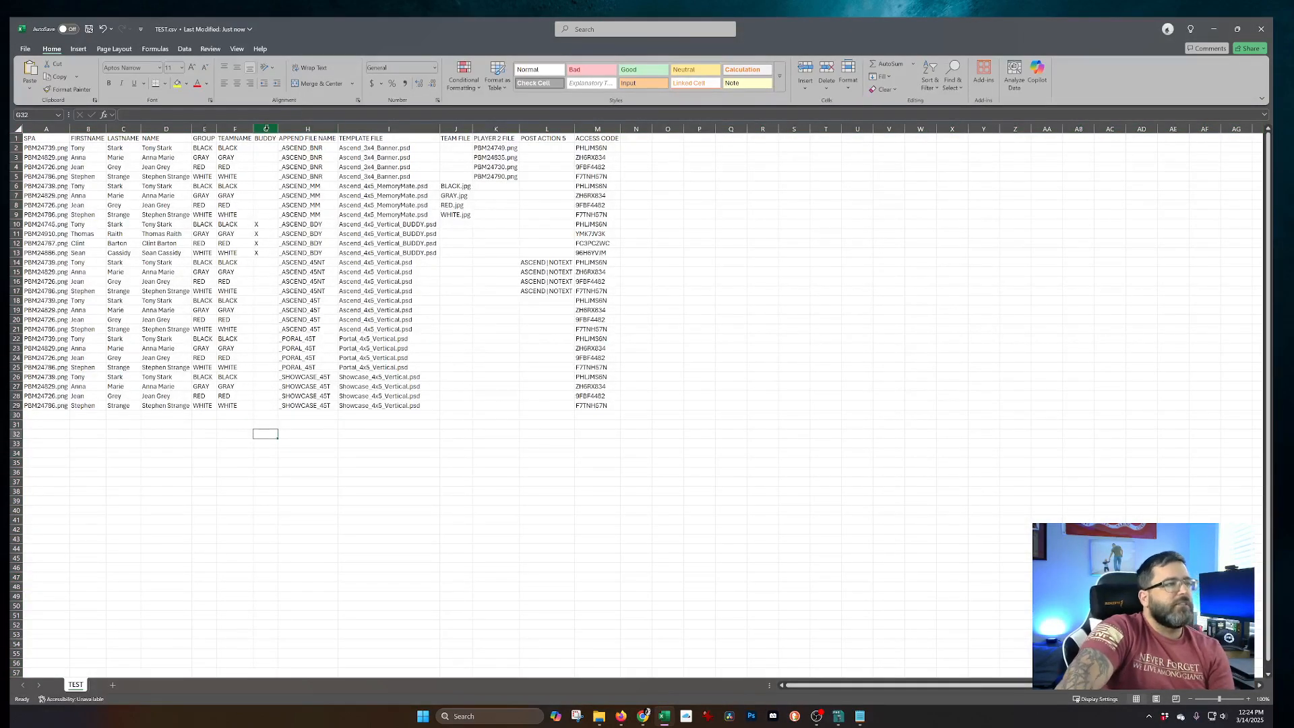
Step: Examine the test CSV rows for each template file, from the banner to the Showcase vertical, and their group and team values
left_click(16, 148)
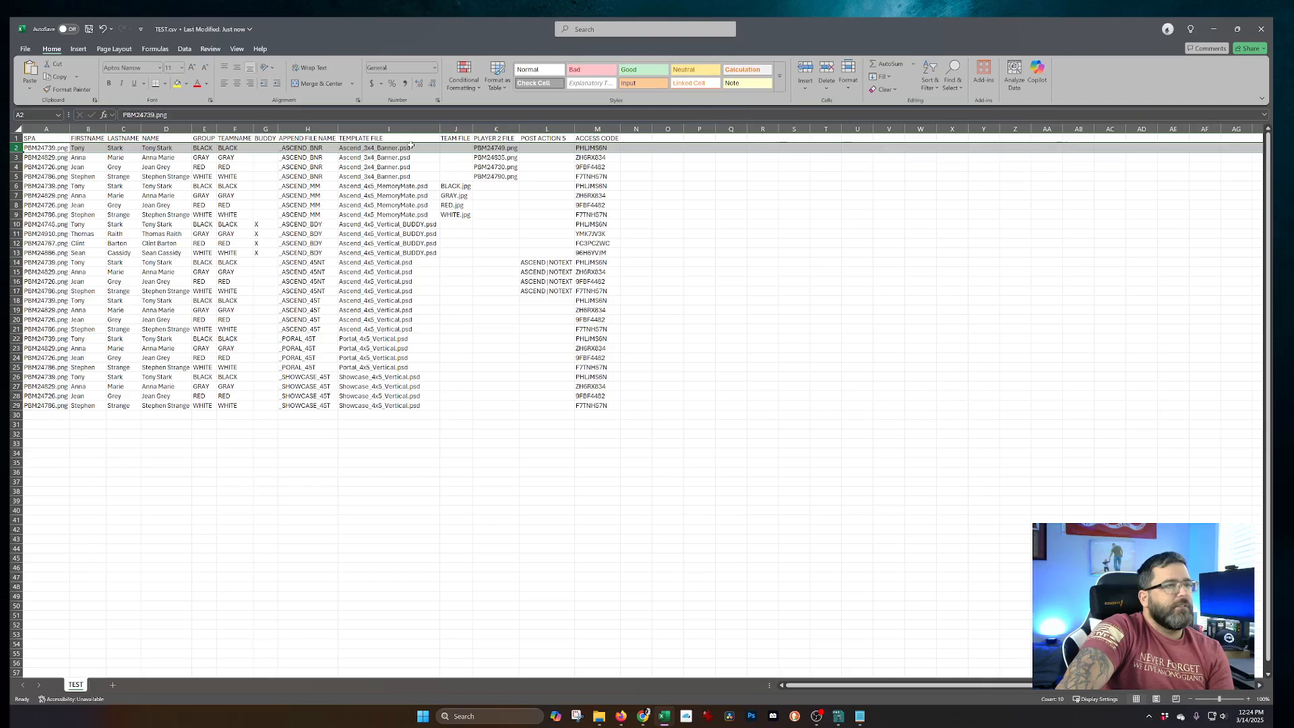
left_click(405, 395)
left_click(399, 358)
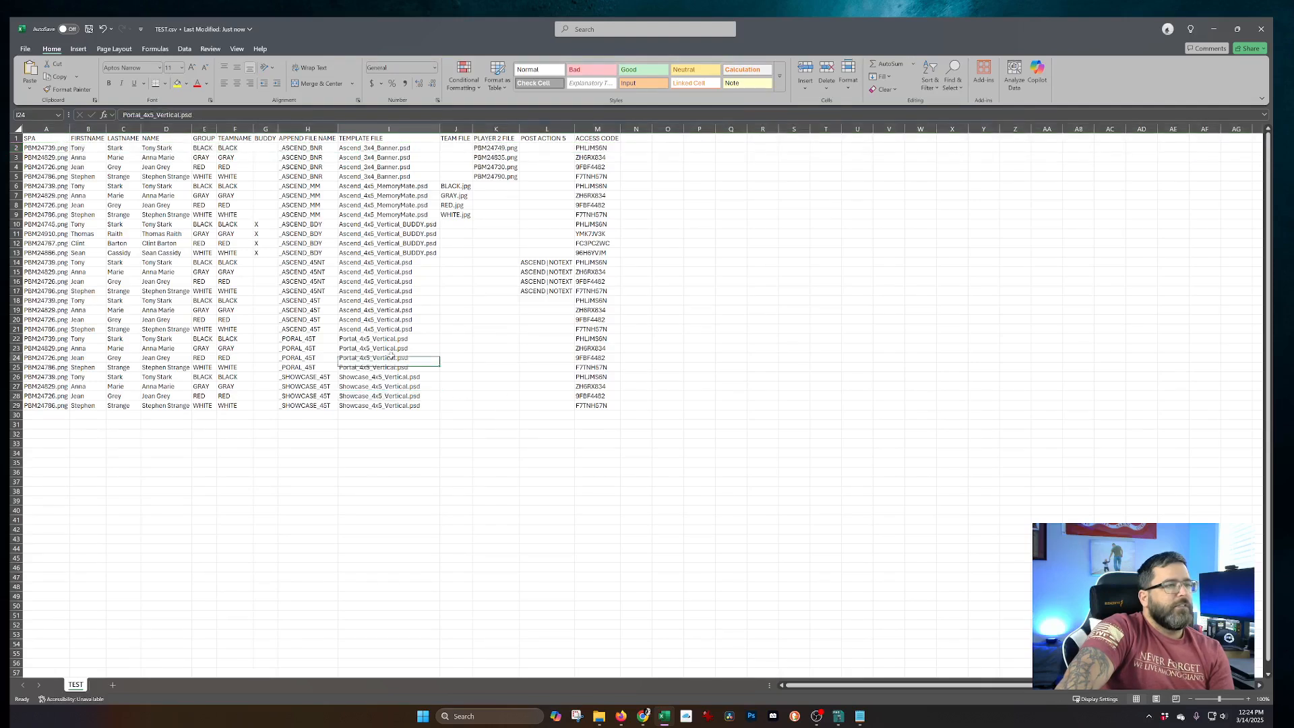
left_click(393, 311)
left_click(389, 280)
left_click(391, 252)
left_click(388, 215)
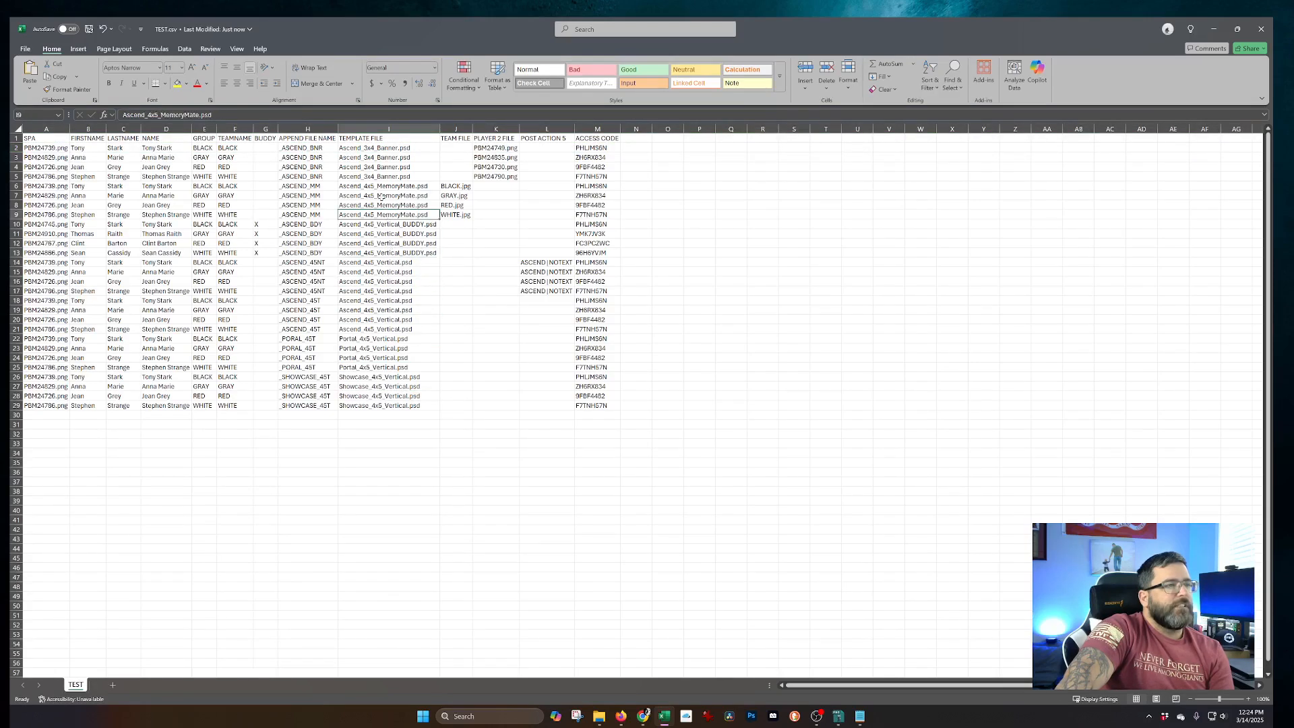
left_click(380, 167)
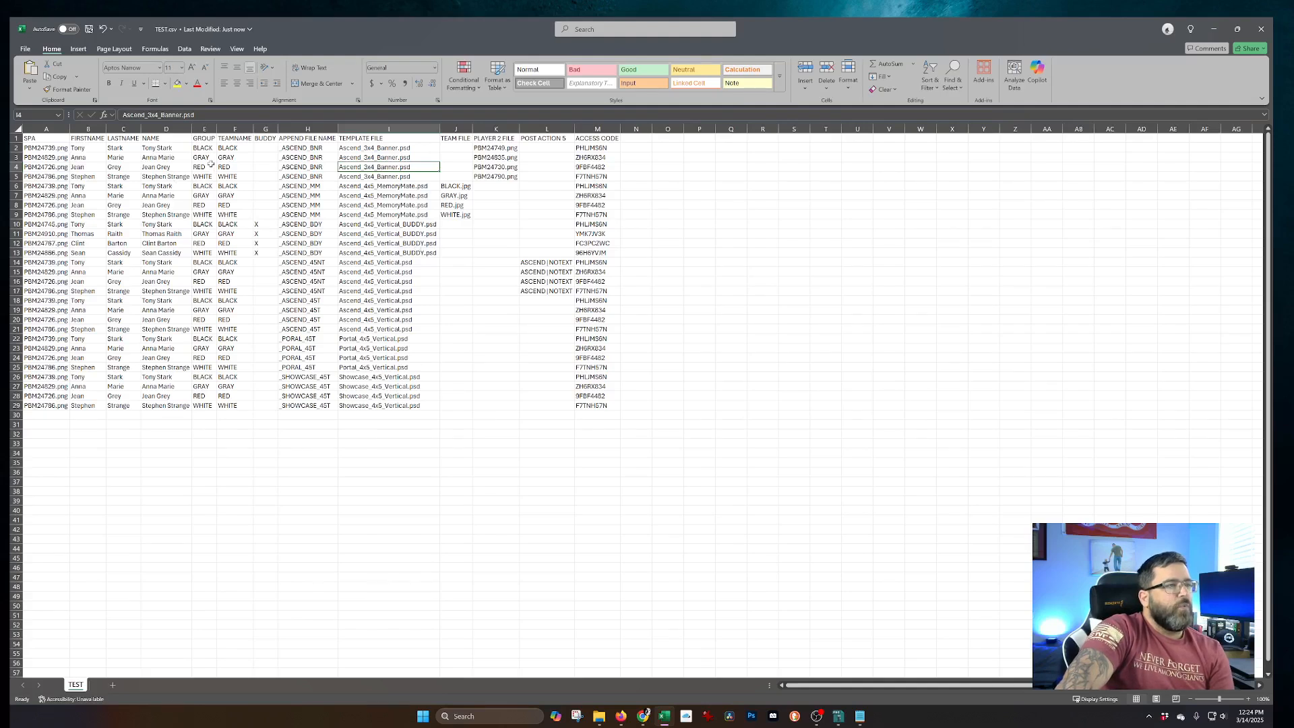
left_click(239, 406)
left_click(264, 446)
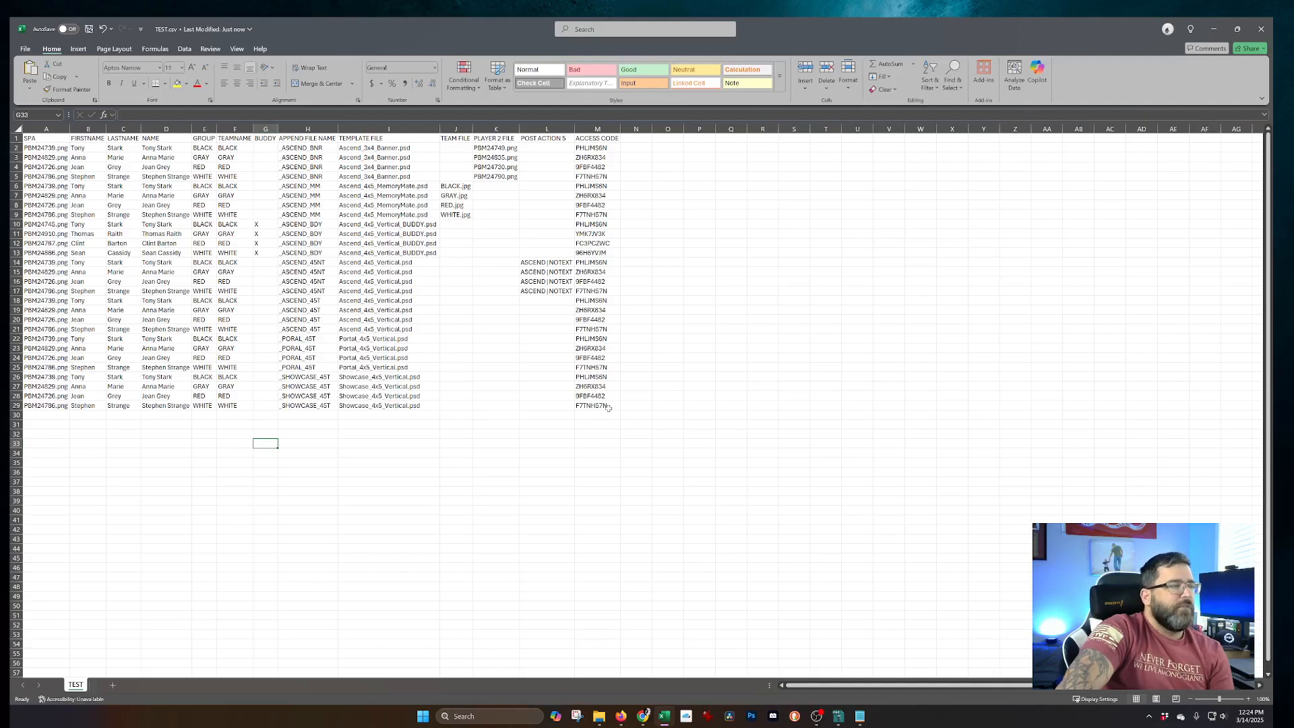
Step: Finish looking over the rows of TEST.csv and close the file without saving the changes
left_click_drag(609, 409, 26, 139)
left_click(446, 441)
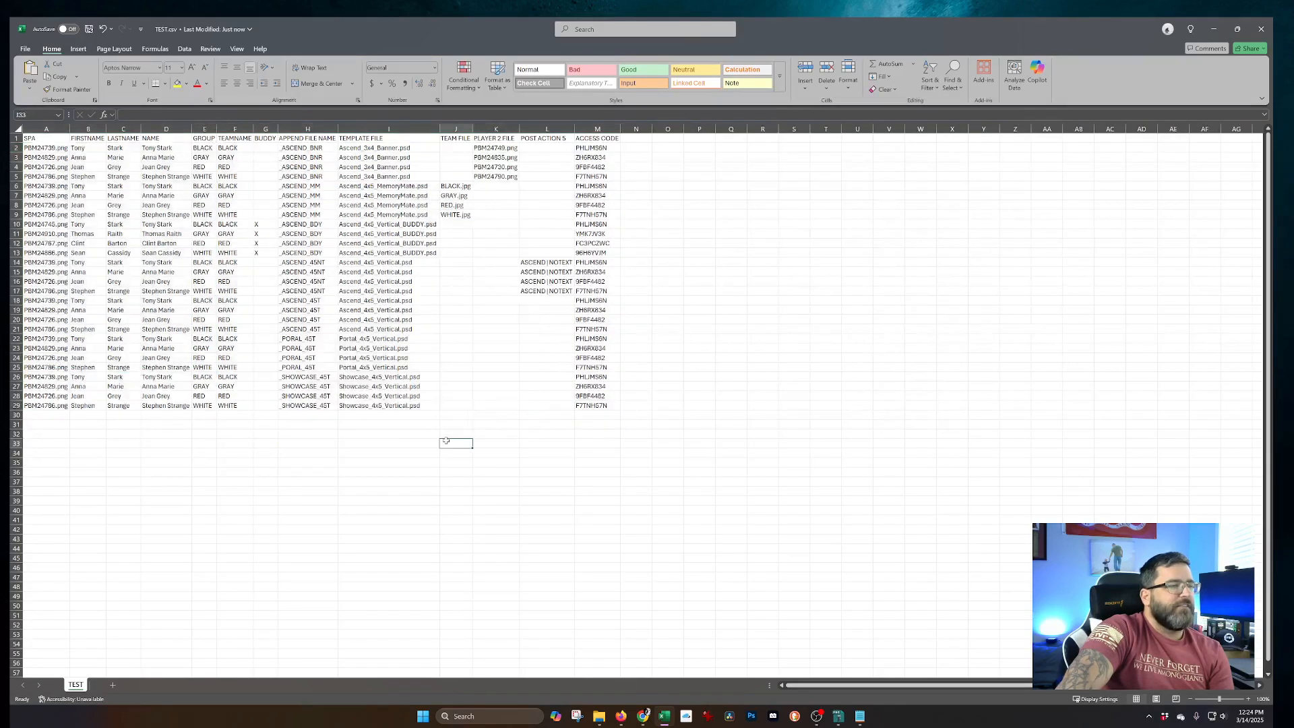
left_click(1259, 27)
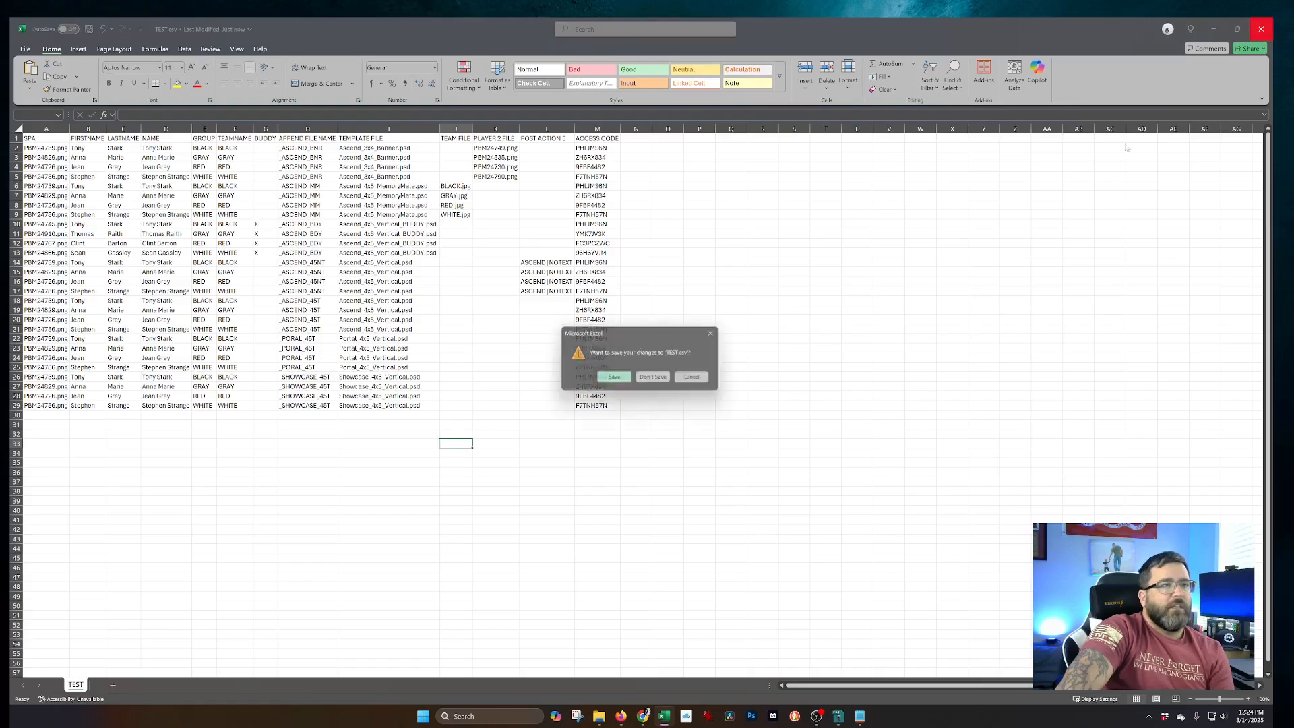
left_click(657, 378)
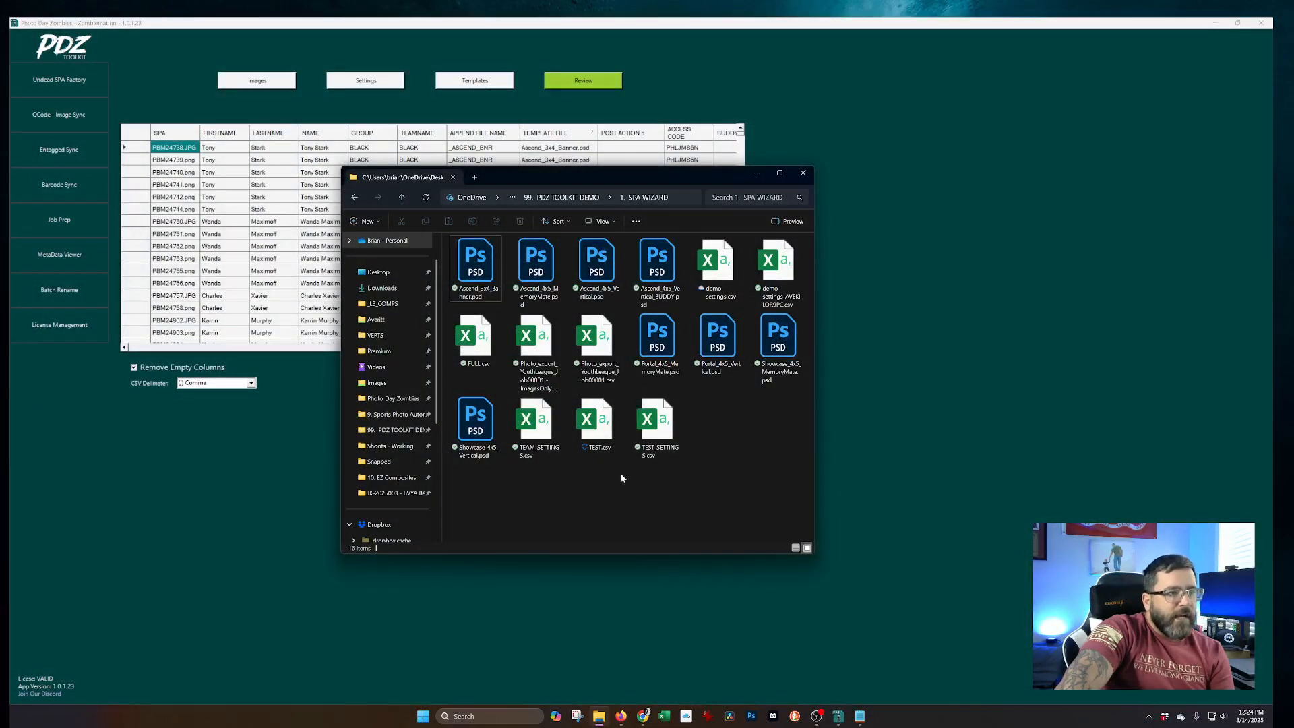
Step: Open FULL.csv from the 1. SPA WIZARD folder and examine its rows down to the last entries
left_click(484, 347)
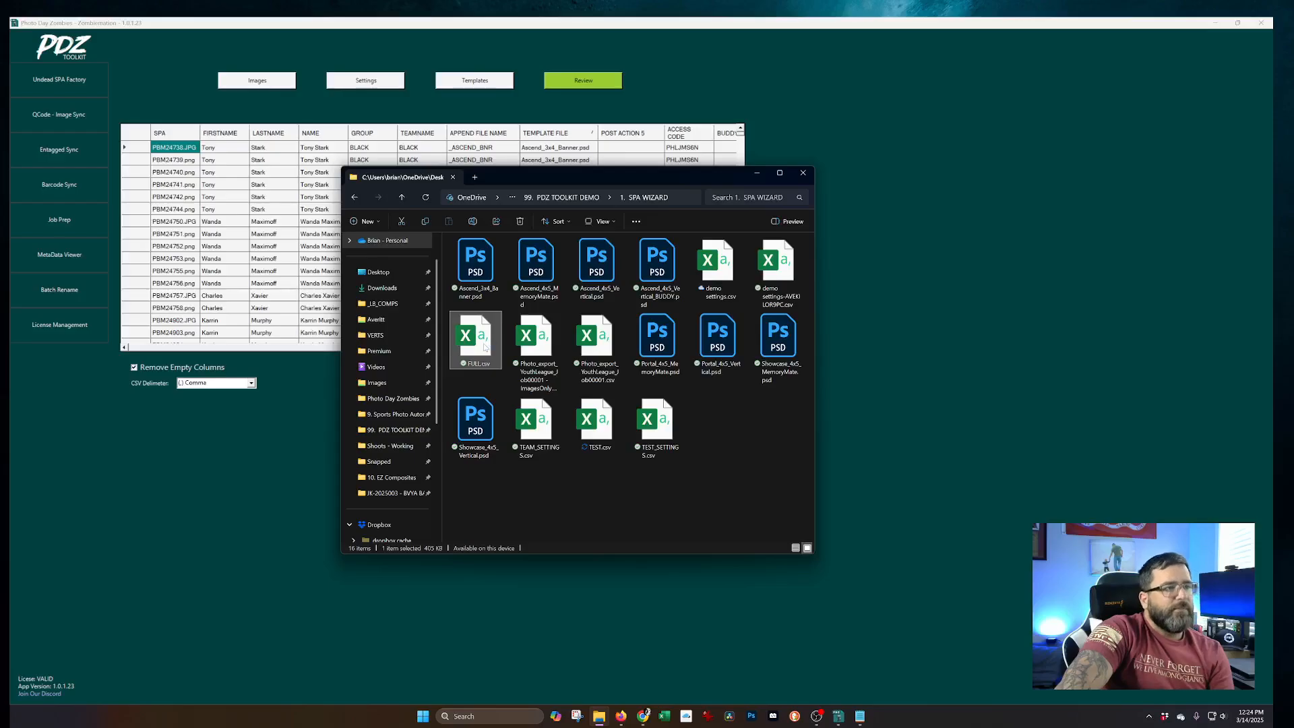
double_click(484, 346)
left_click(411, 355)
scroll(406, 355, "down", 10)
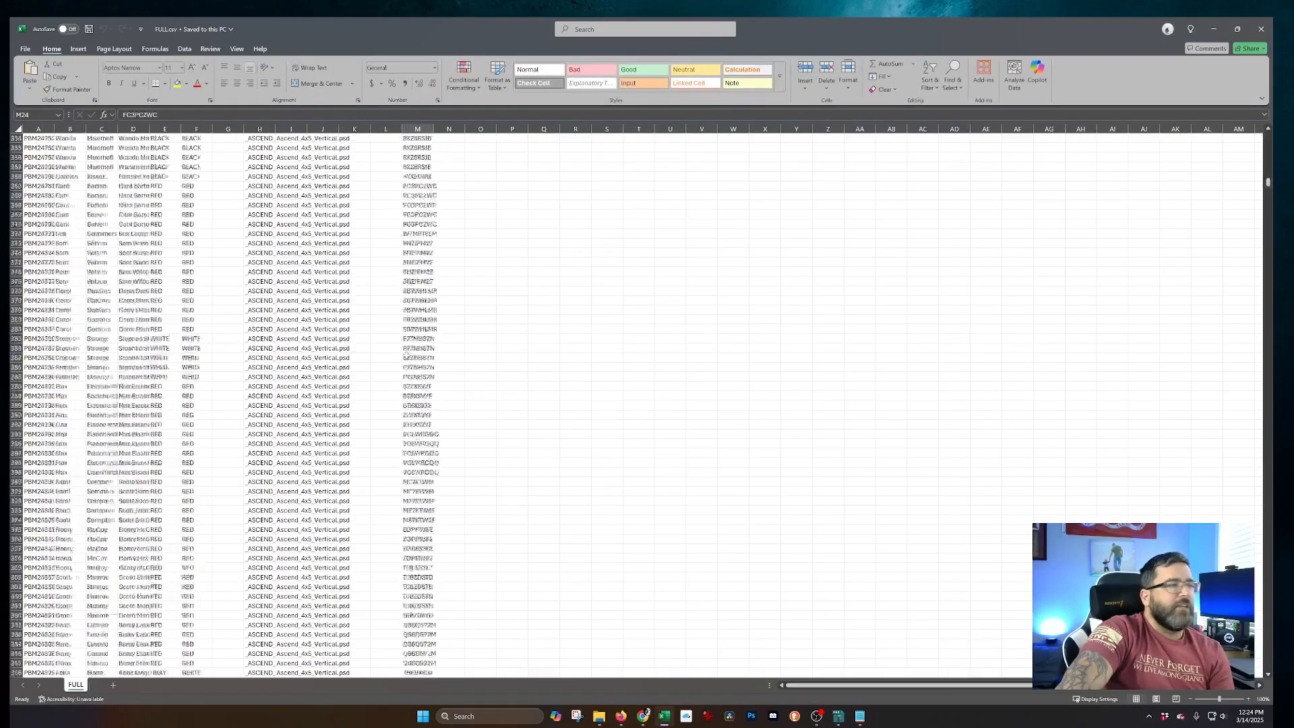
scroll(407, 355, "down", 20)
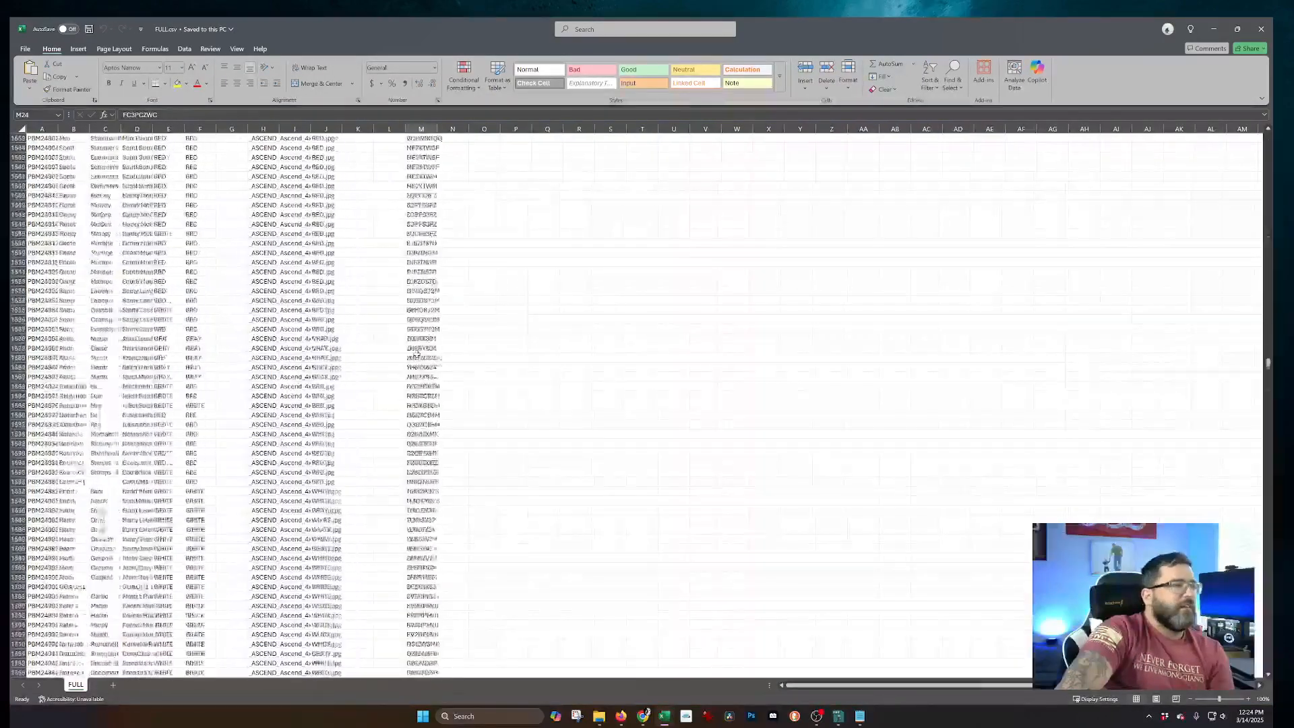
scroll(418, 351, "down", 20)
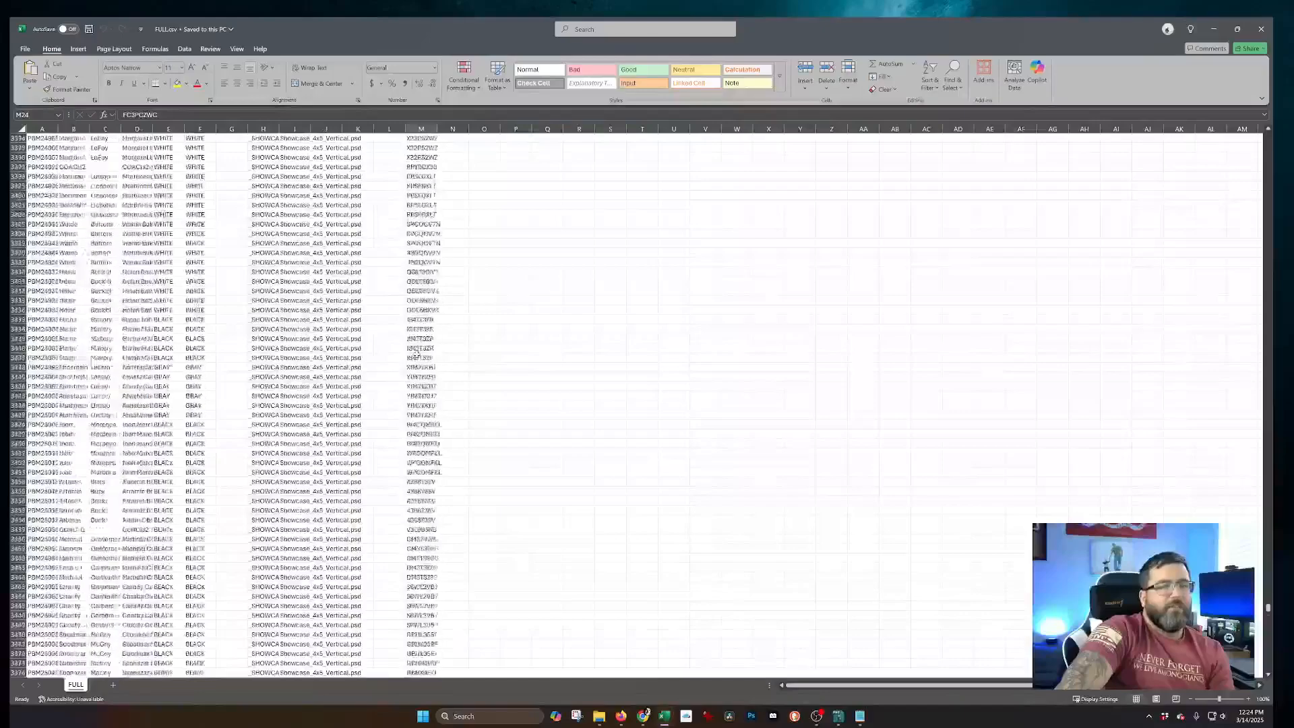
scroll(418, 351, "down", 20)
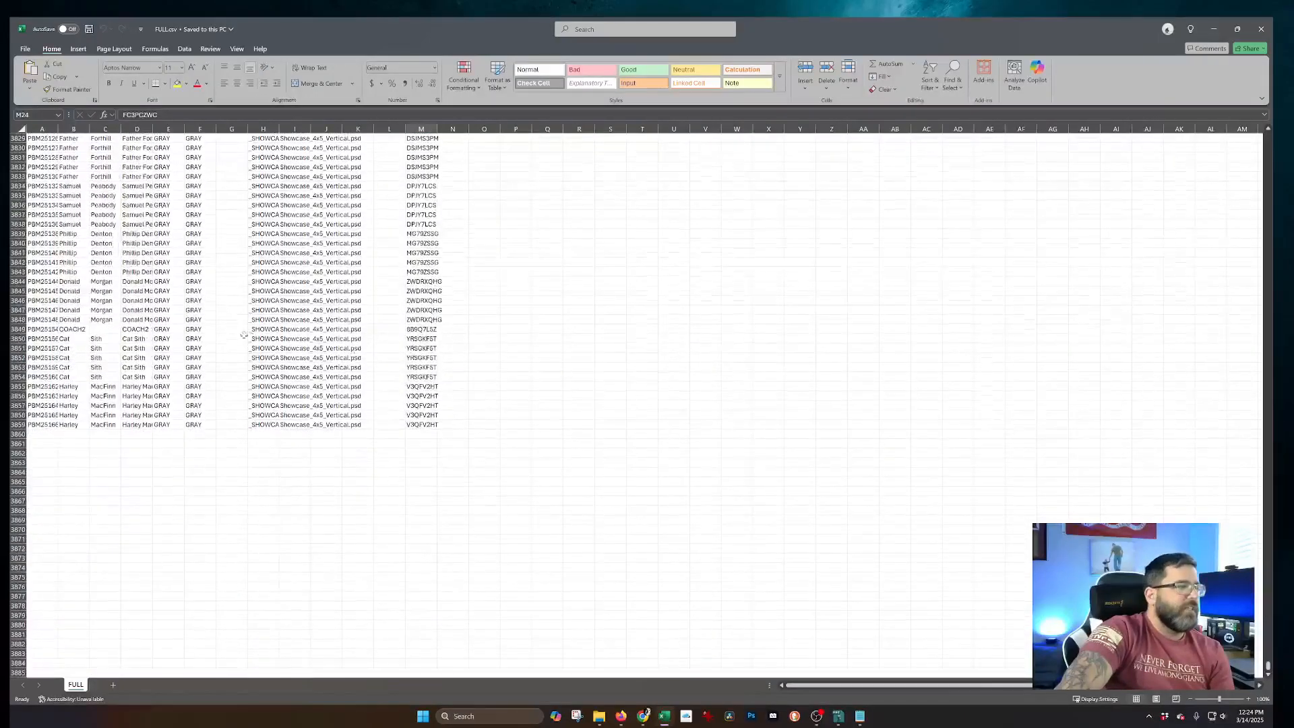
left_click(27, 414)
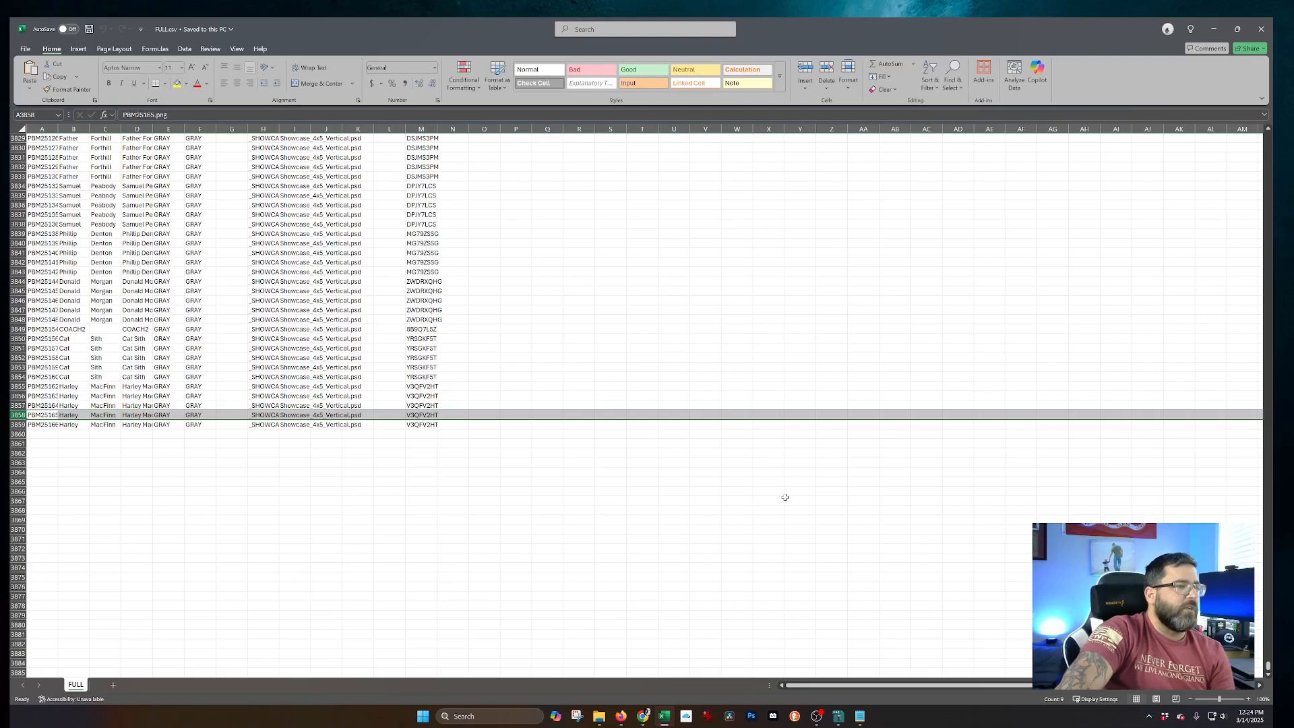
left_click(986, 510)
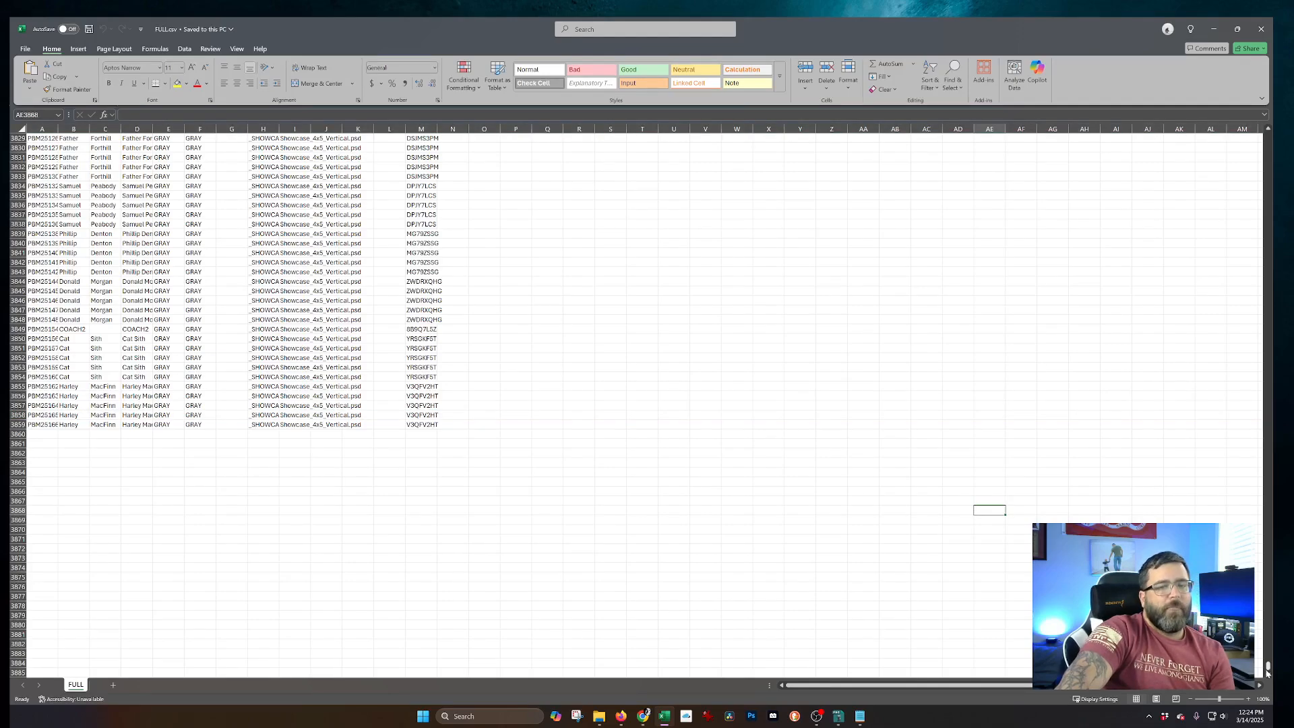
Step: Return to the first rows of FULL.csv, then close the file and the 1. SPA WIZARD folder window
left_click_drag(1268, 666, 1269, 137)
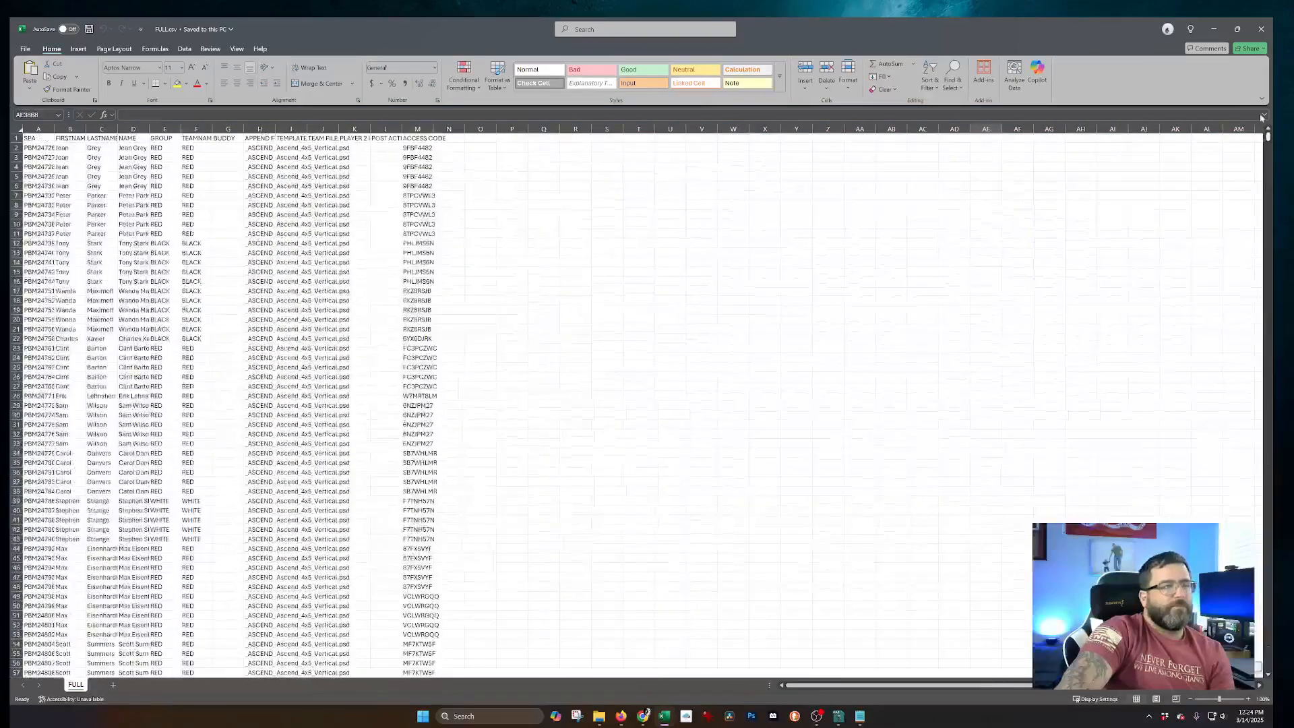
left_click(924, 215)
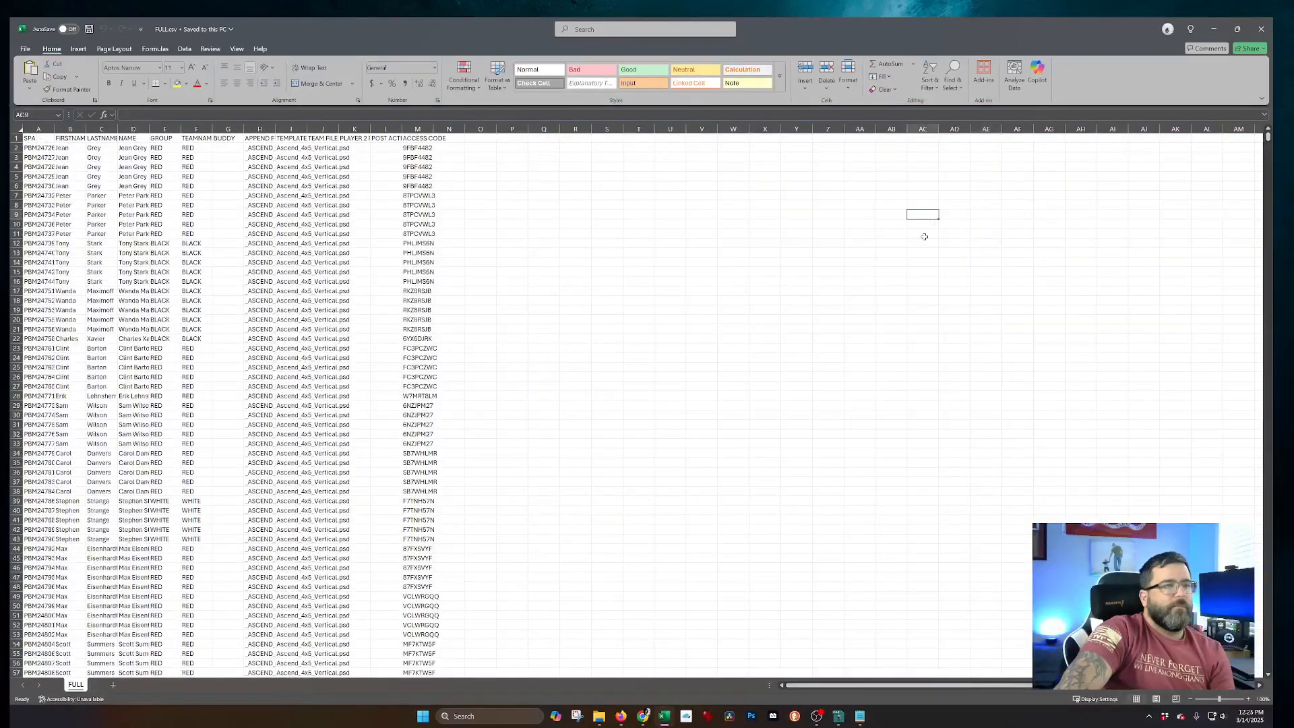
left_click(1263, 30)
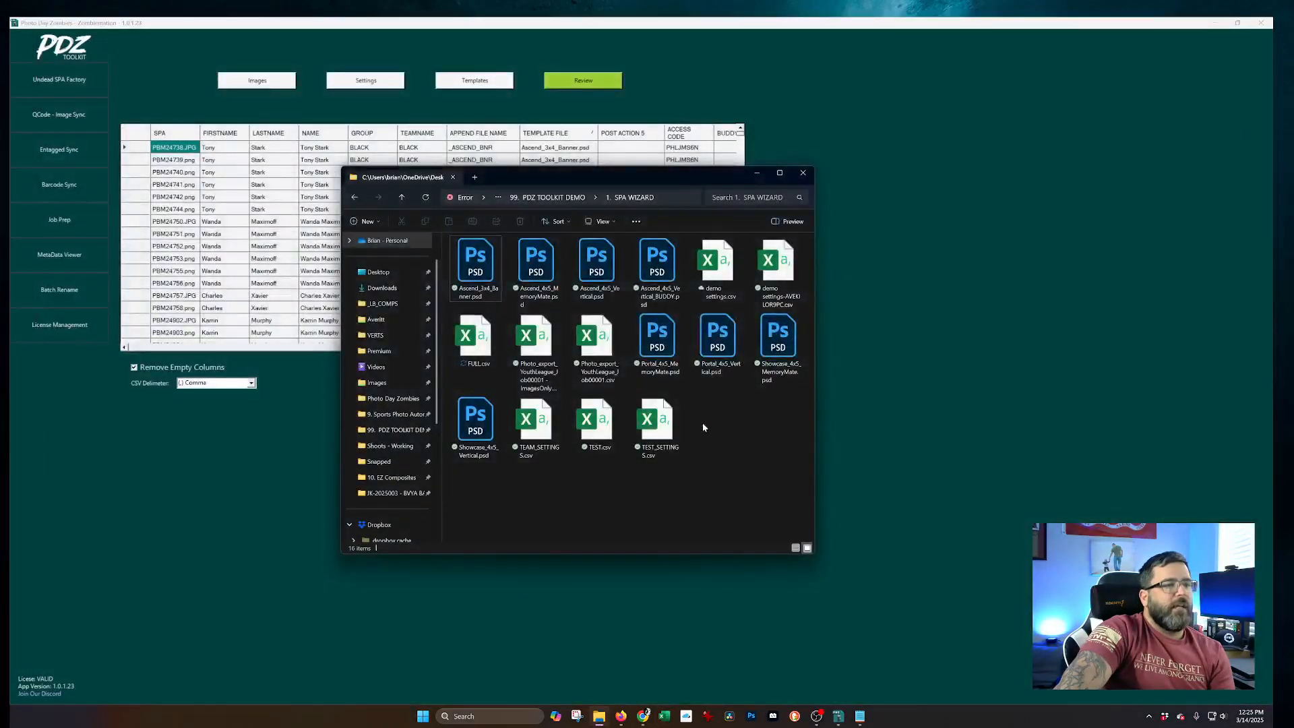
left_click(803, 174)
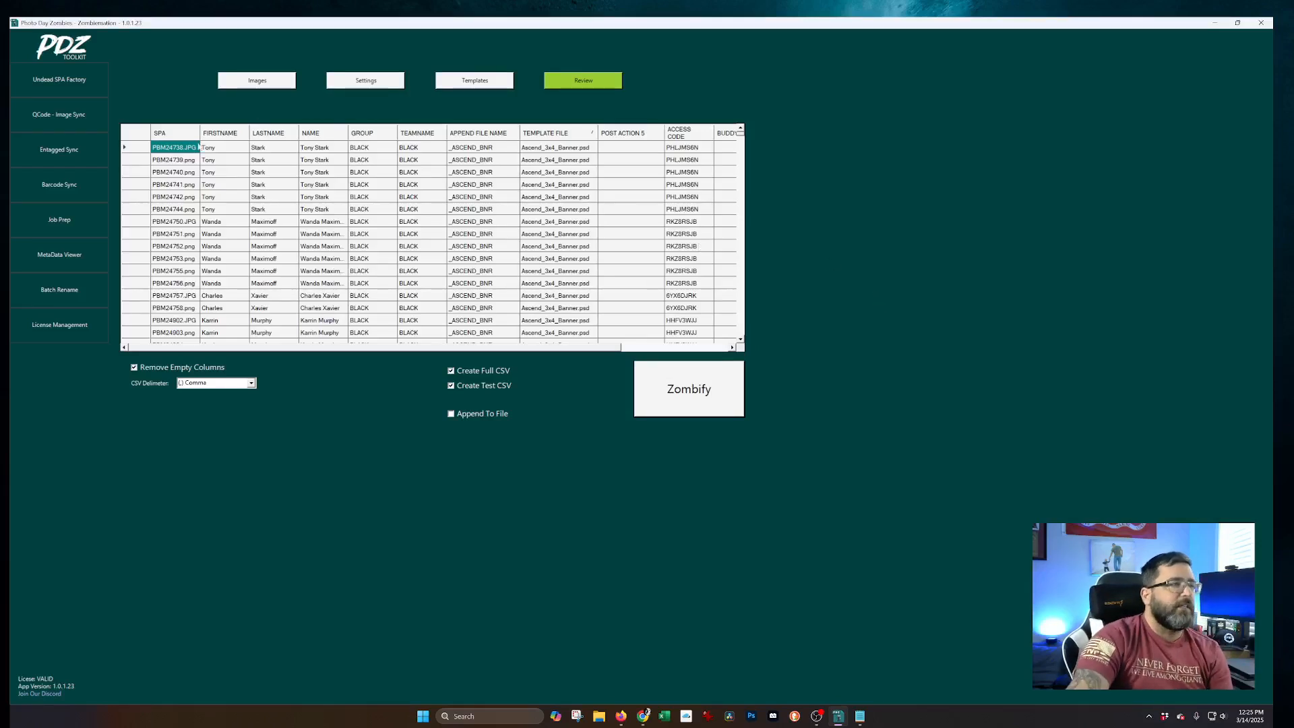
Step: Start a new Undead SPA Factory job from Photo_export_YouthLeague_Job00001.csv and continue without a settings file
left_click(81, 81)
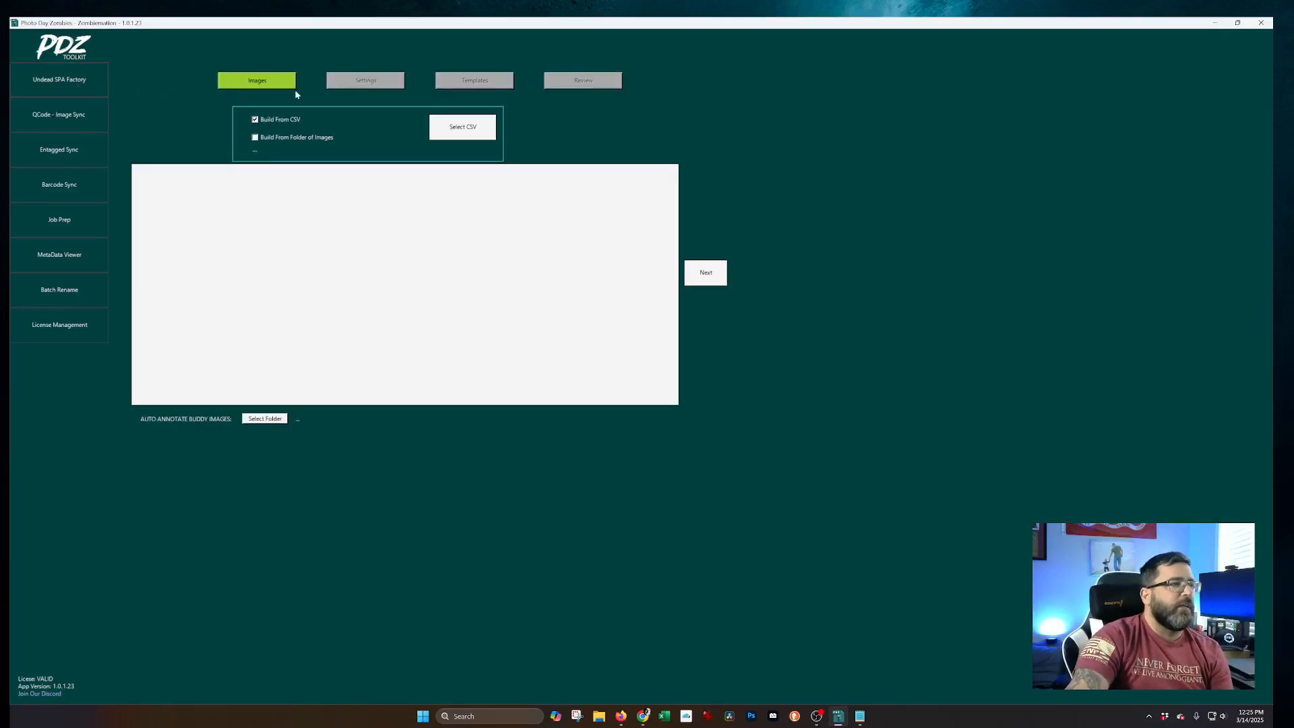
left_click(463, 127)
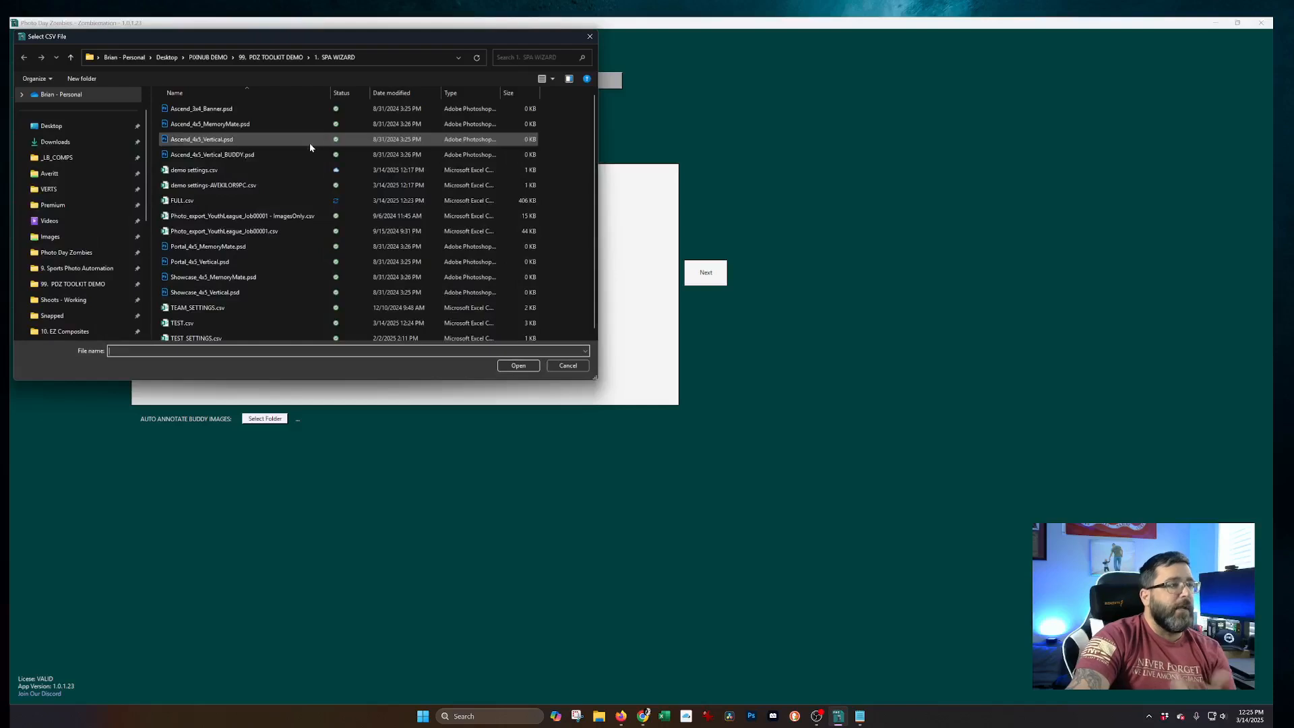
scroll(291, 249, "down", 1)
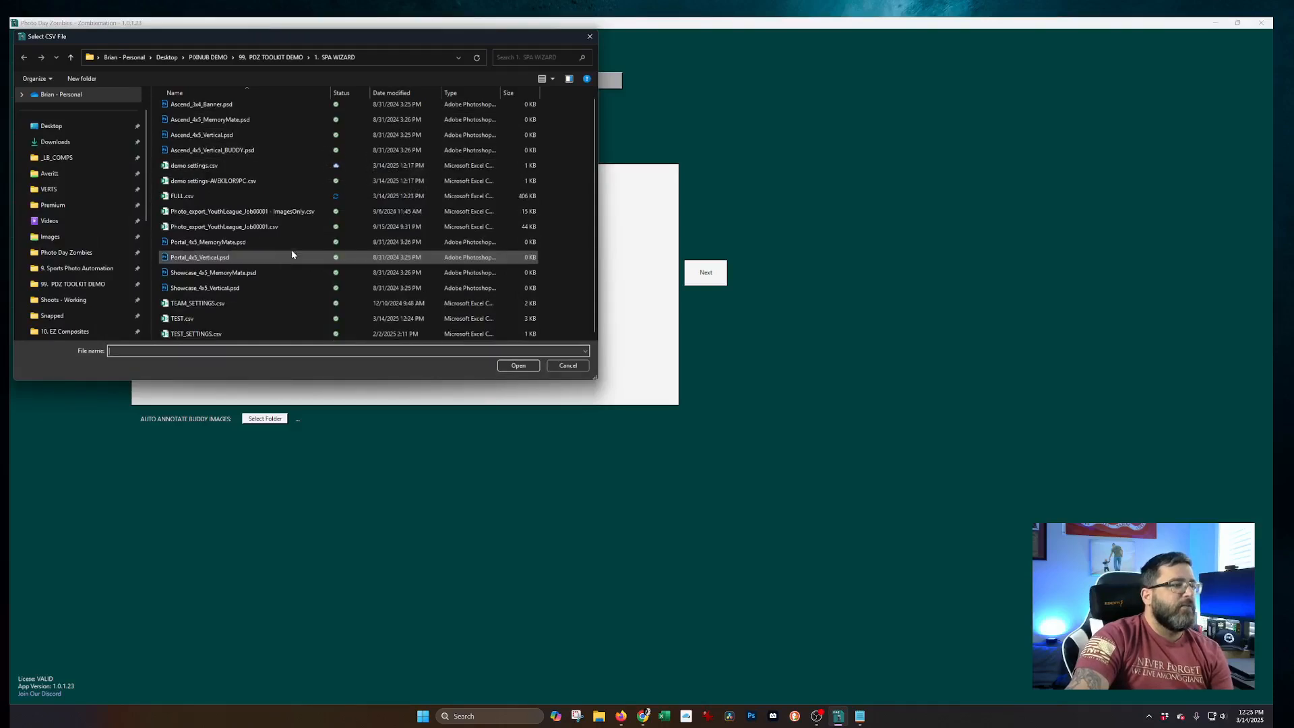
double_click(268, 230)
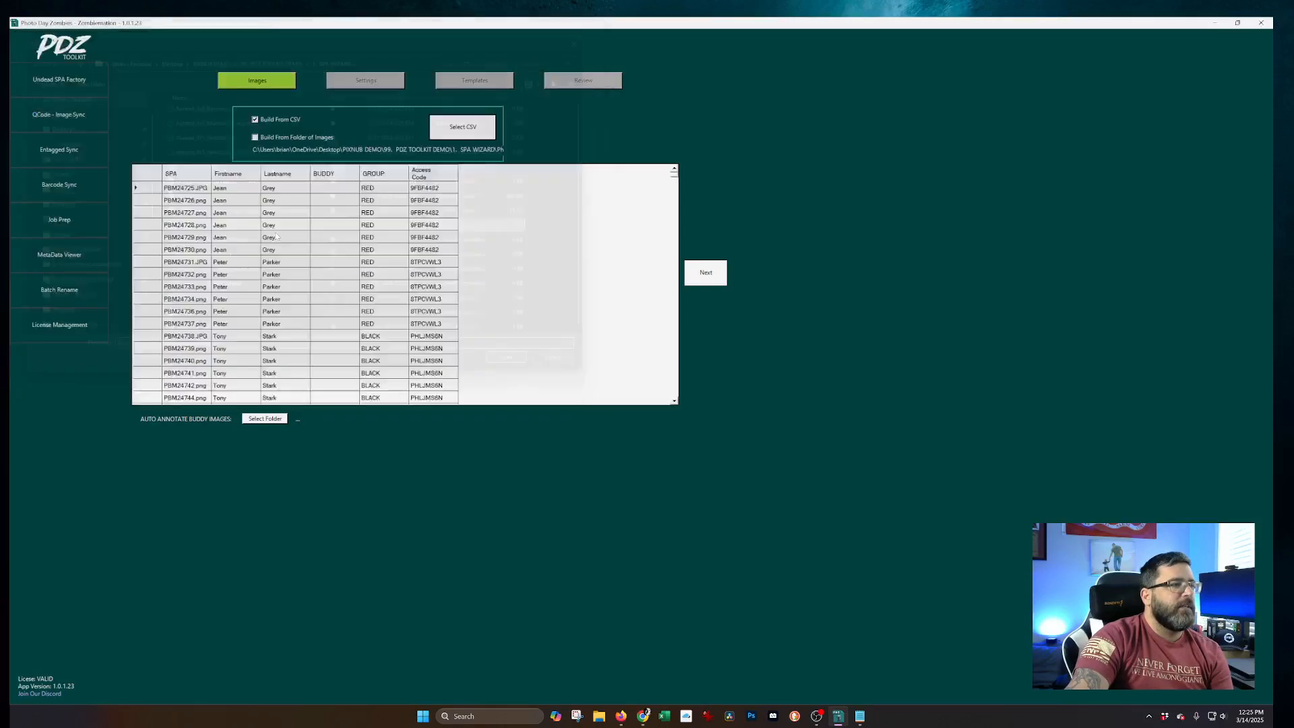
left_click(703, 275)
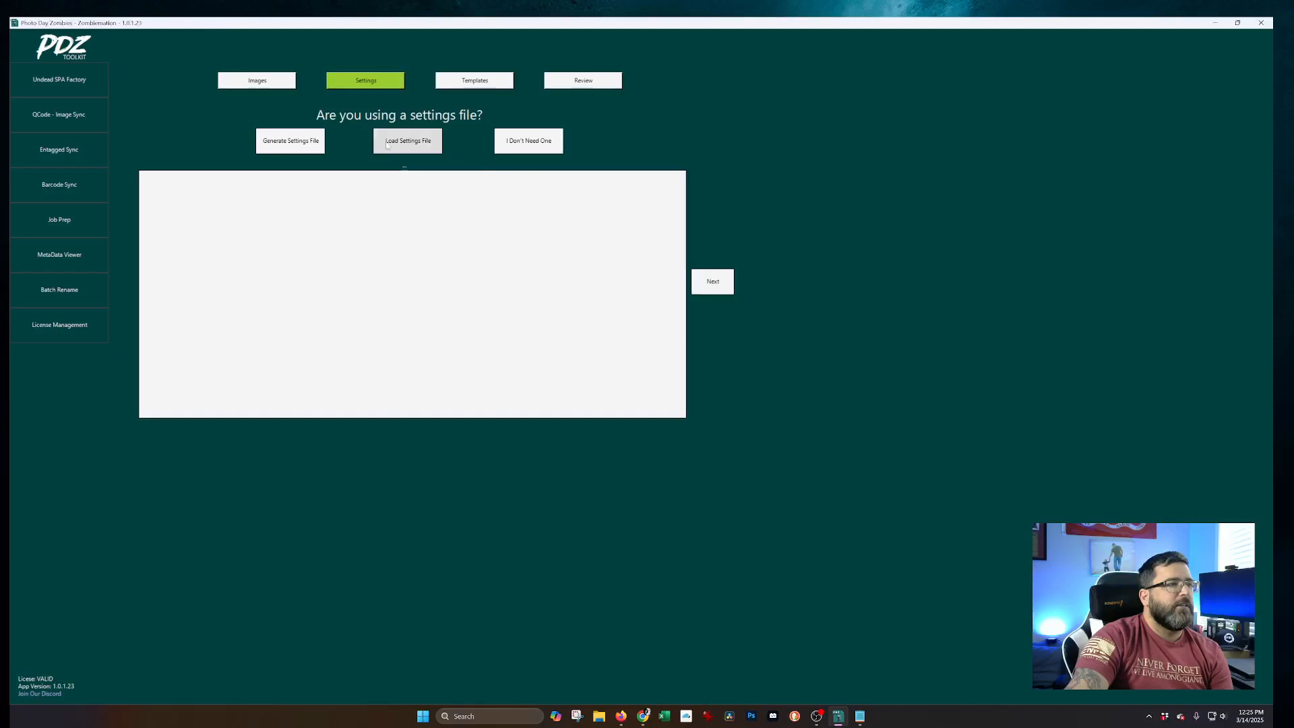
left_click(534, 140)
Step: Add the Ascend_4x5_Vertical.psd template with _45T as its appended filename
left_click(302, 137)
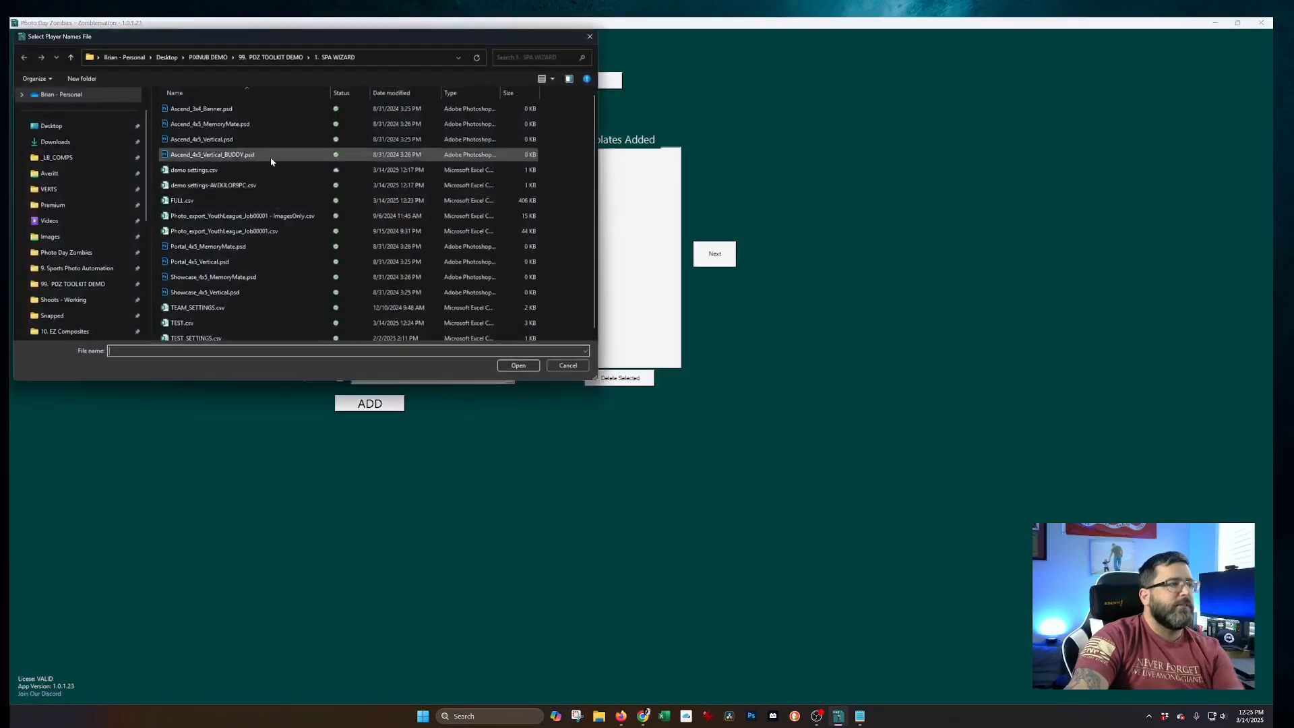
left_click(214, 139)
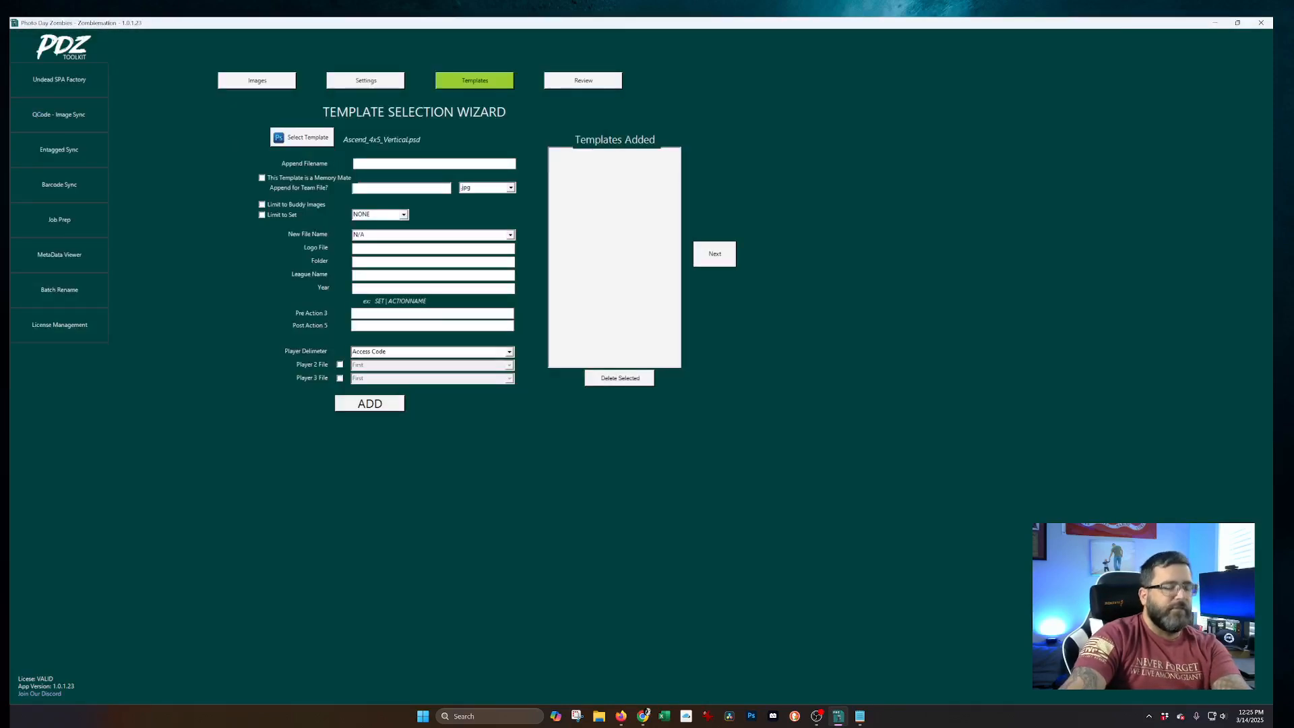
left_click(405, 164)
type("_45T")
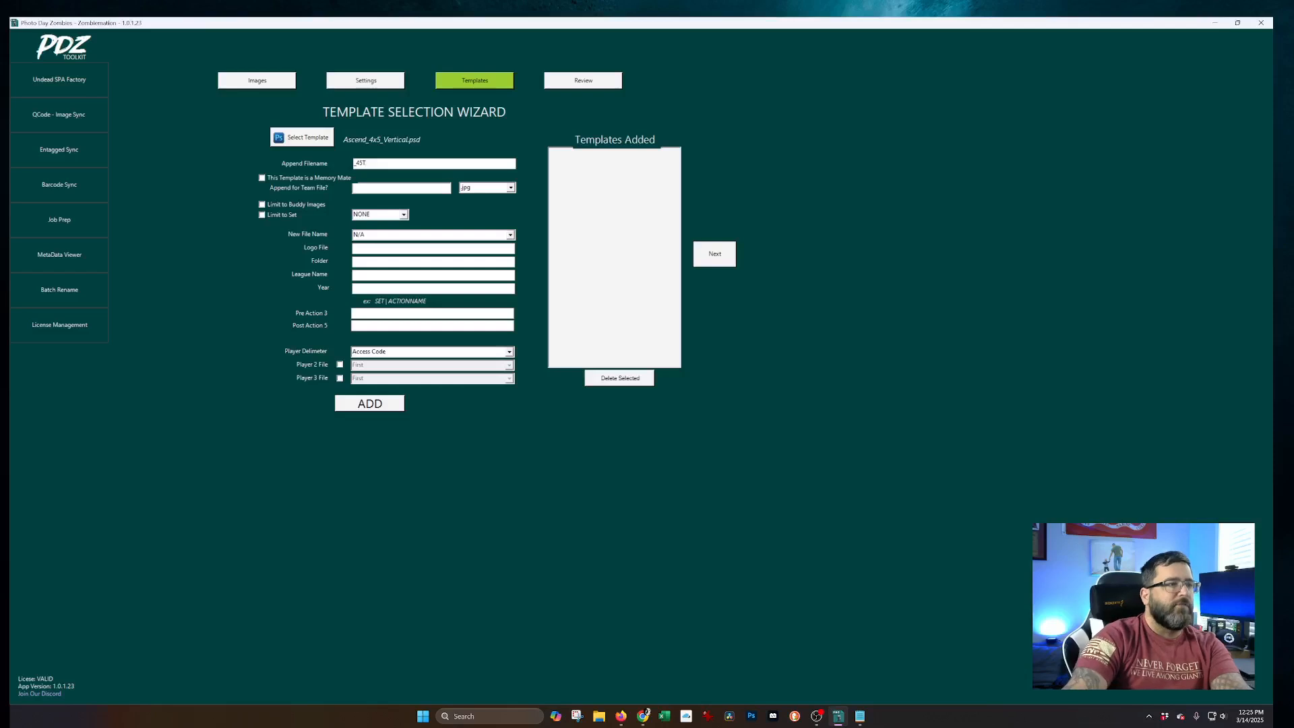
left_click(392, 401)
Step: Add the Ascend_4x5_Vertical_BUDDY.psd template with _BDY as its appended filename, limited to buddy images
left_click(302, 138)
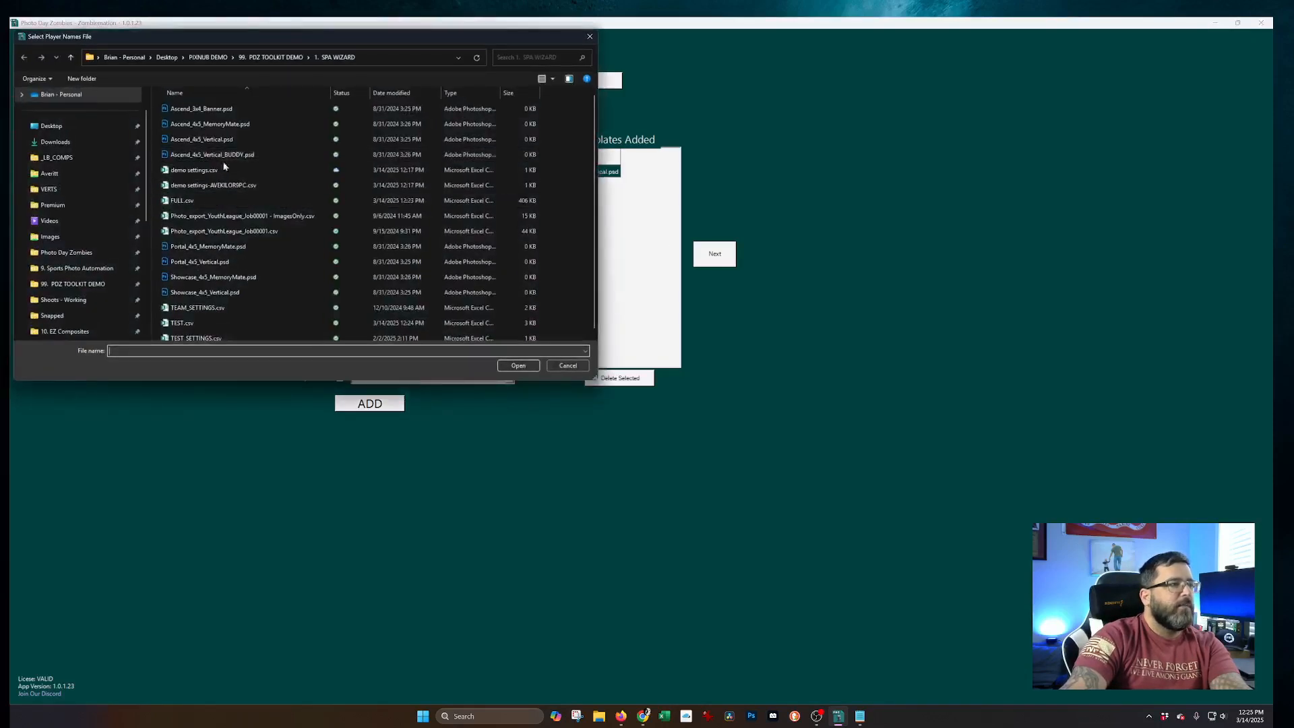
double_click(203, 154)
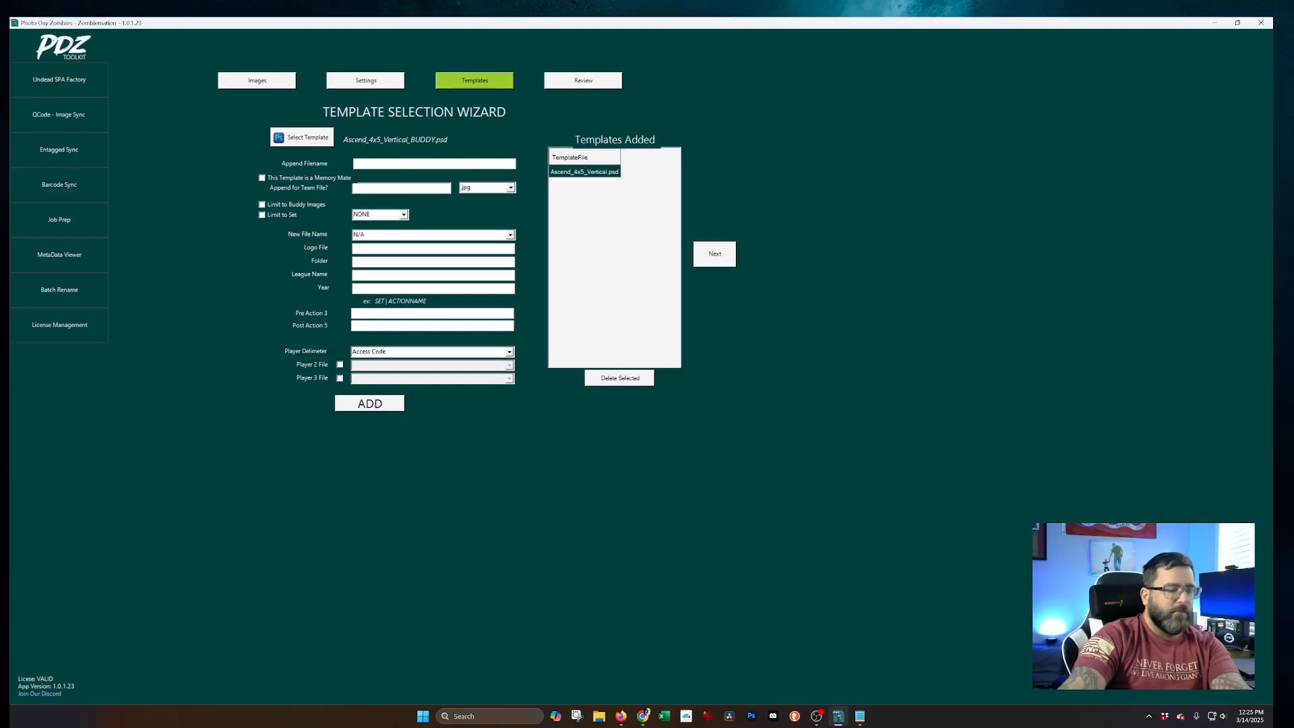
type("_BDY")
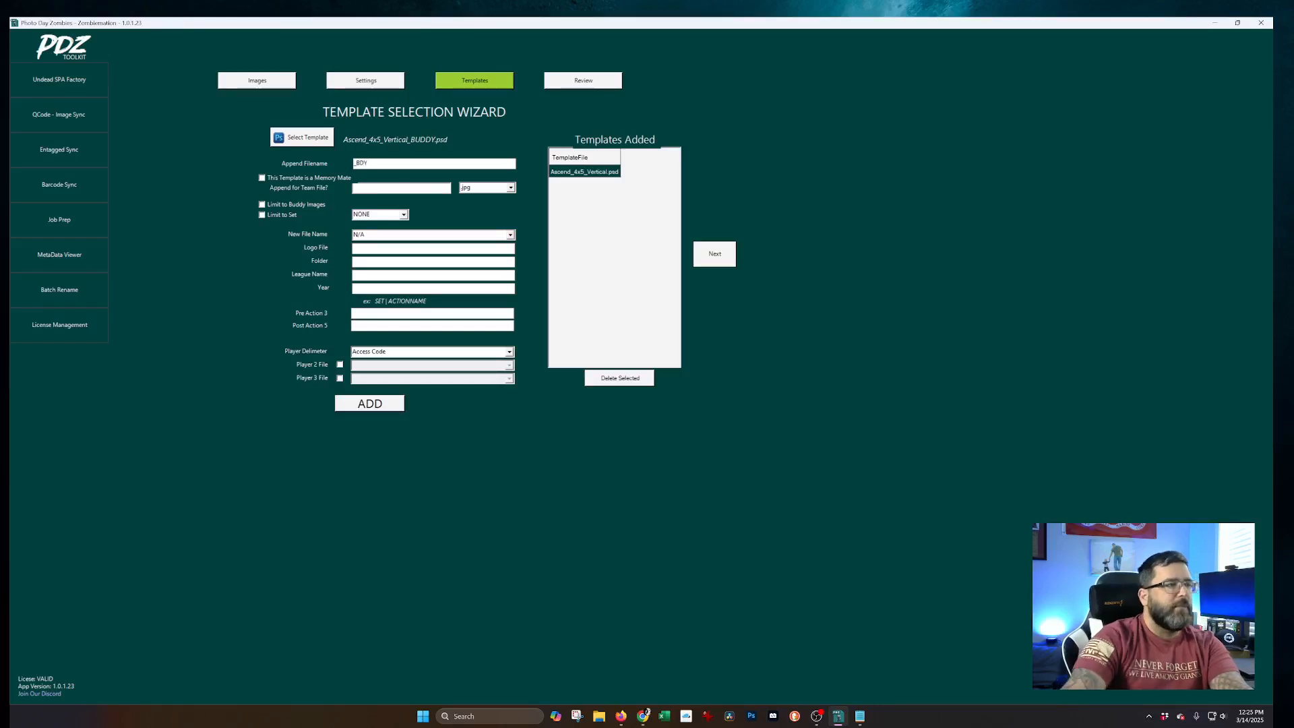
left_click(314, 206)
left_click(367, 403)
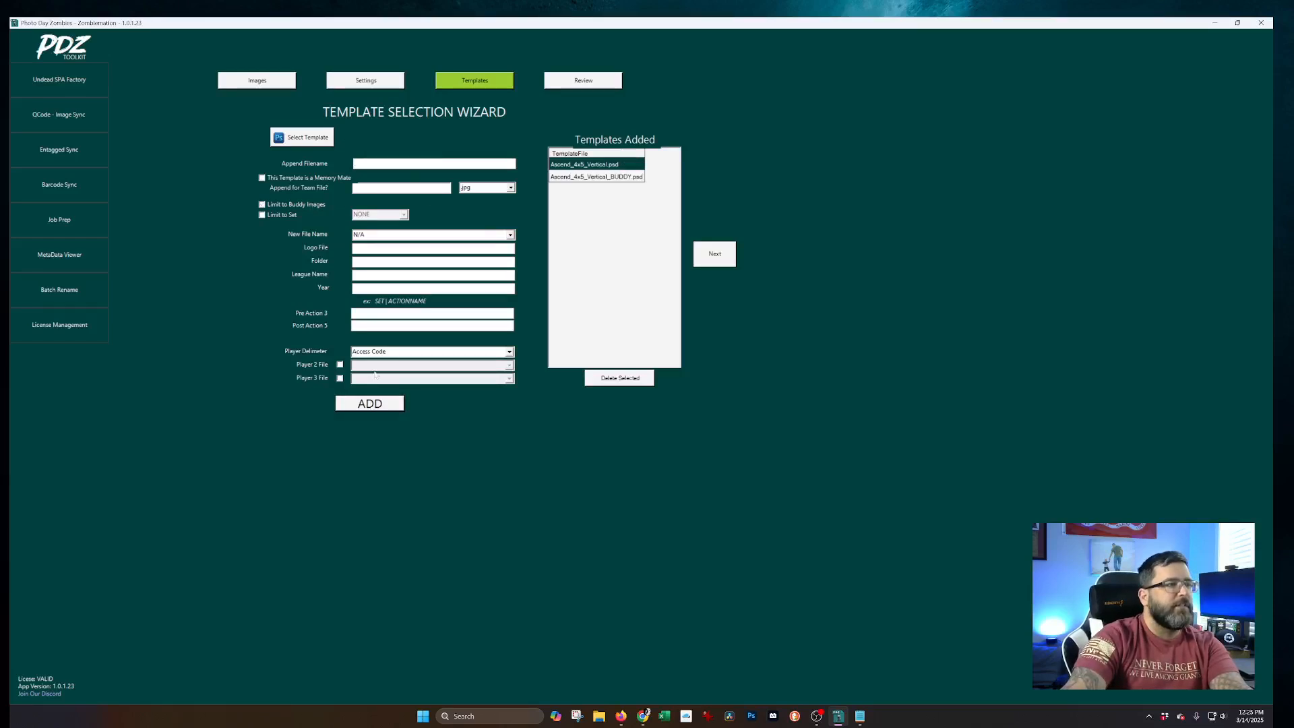
Step: Add Ascend_4x5_MemoryMate.psd as a Memory Mate template with _MEM as its appended filename
left_click(320, 144)
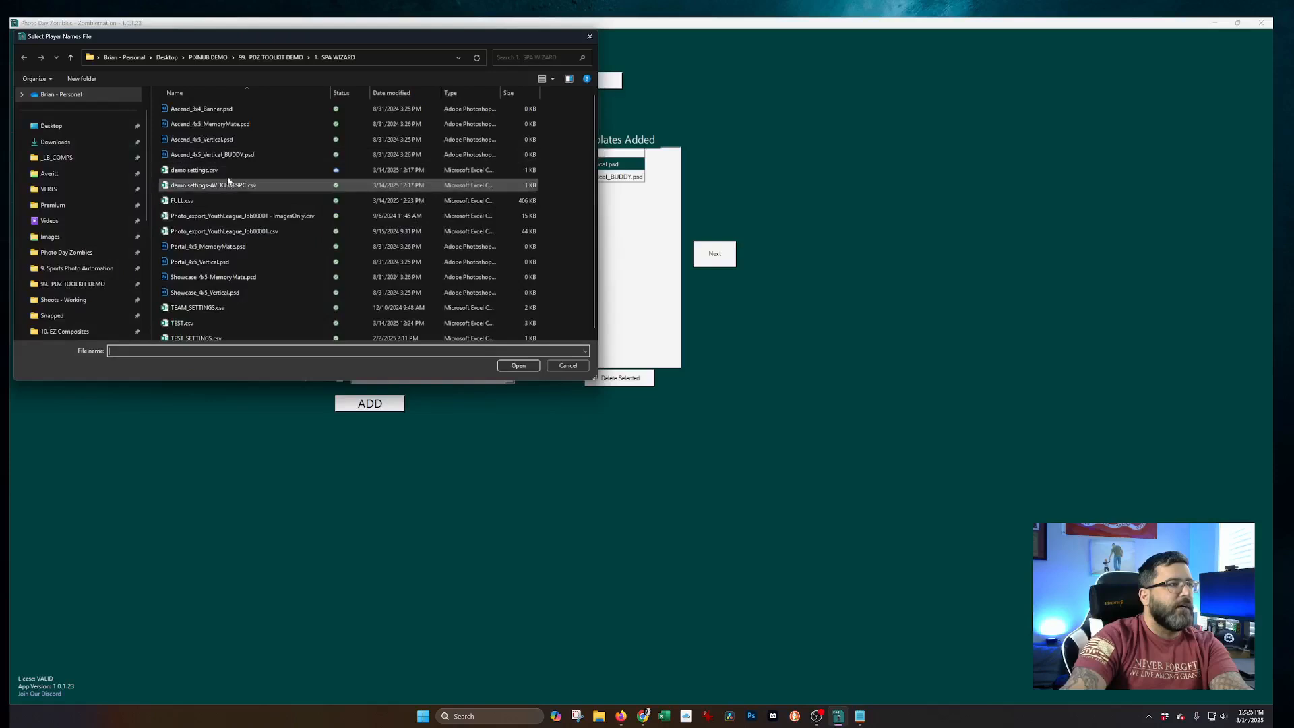
double_click(227, 126)
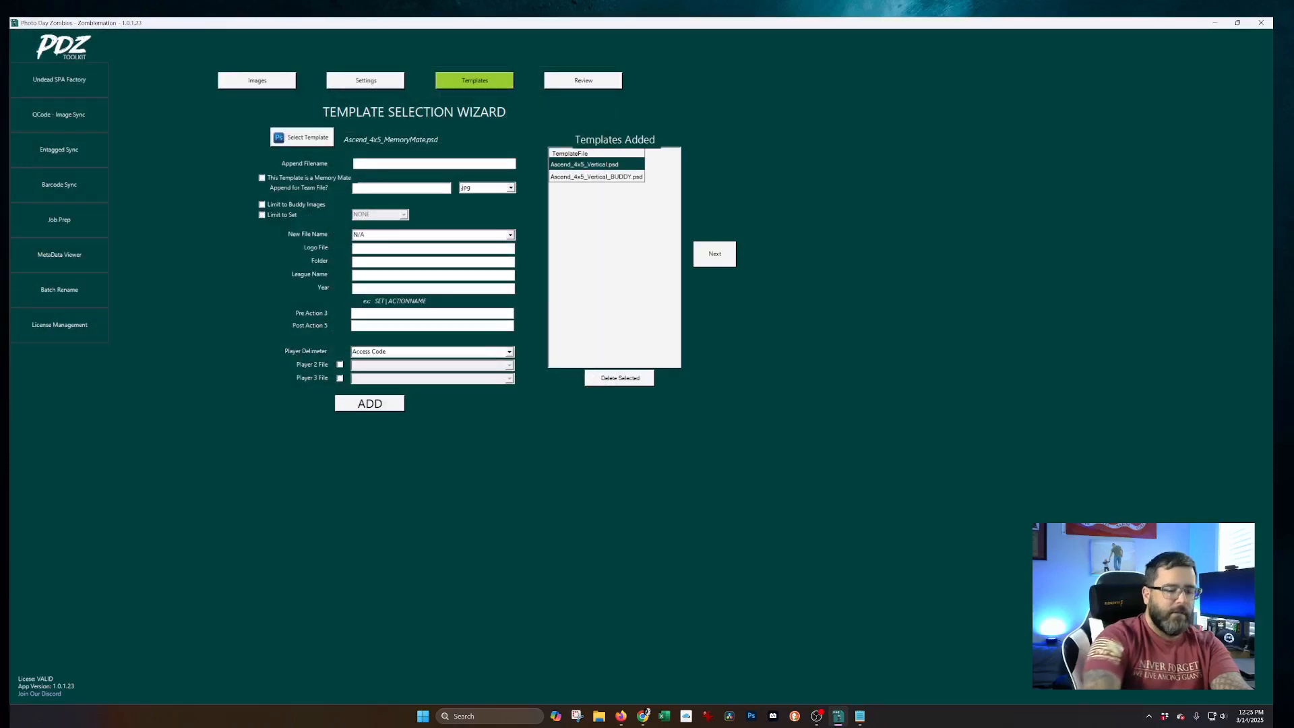
type("_MEM")
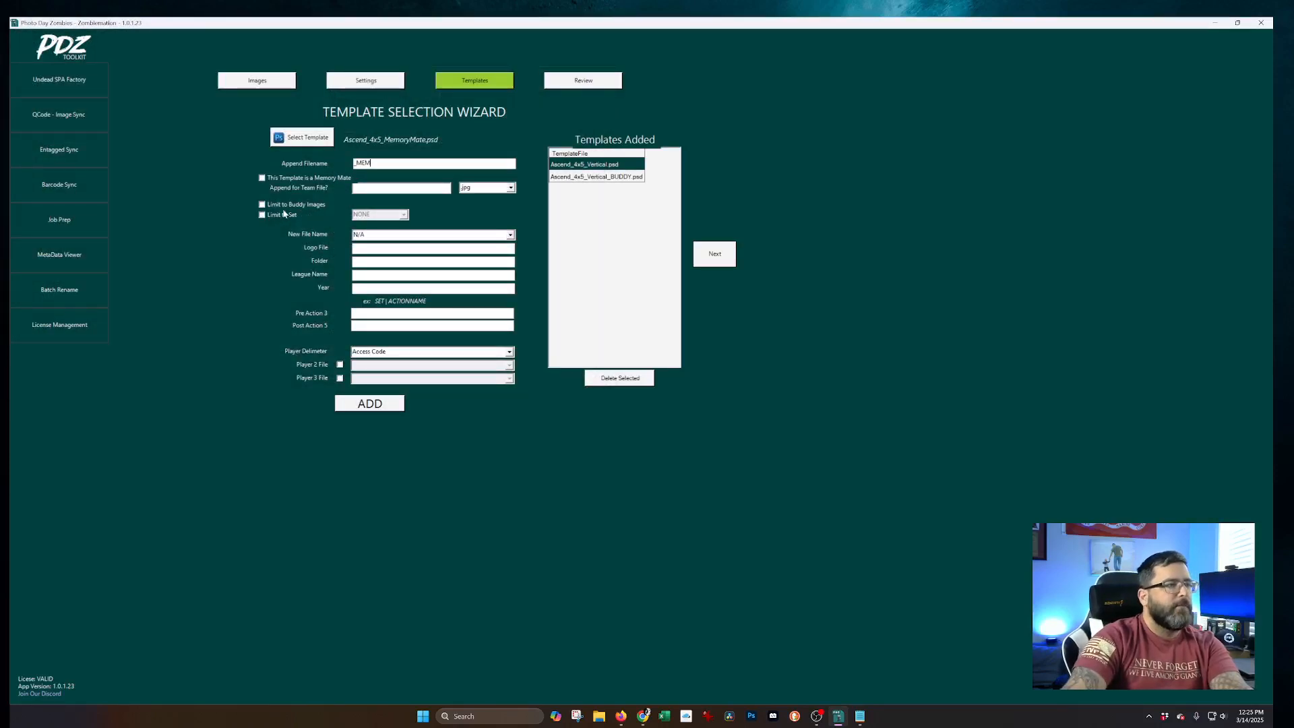
left_click(381, 403)
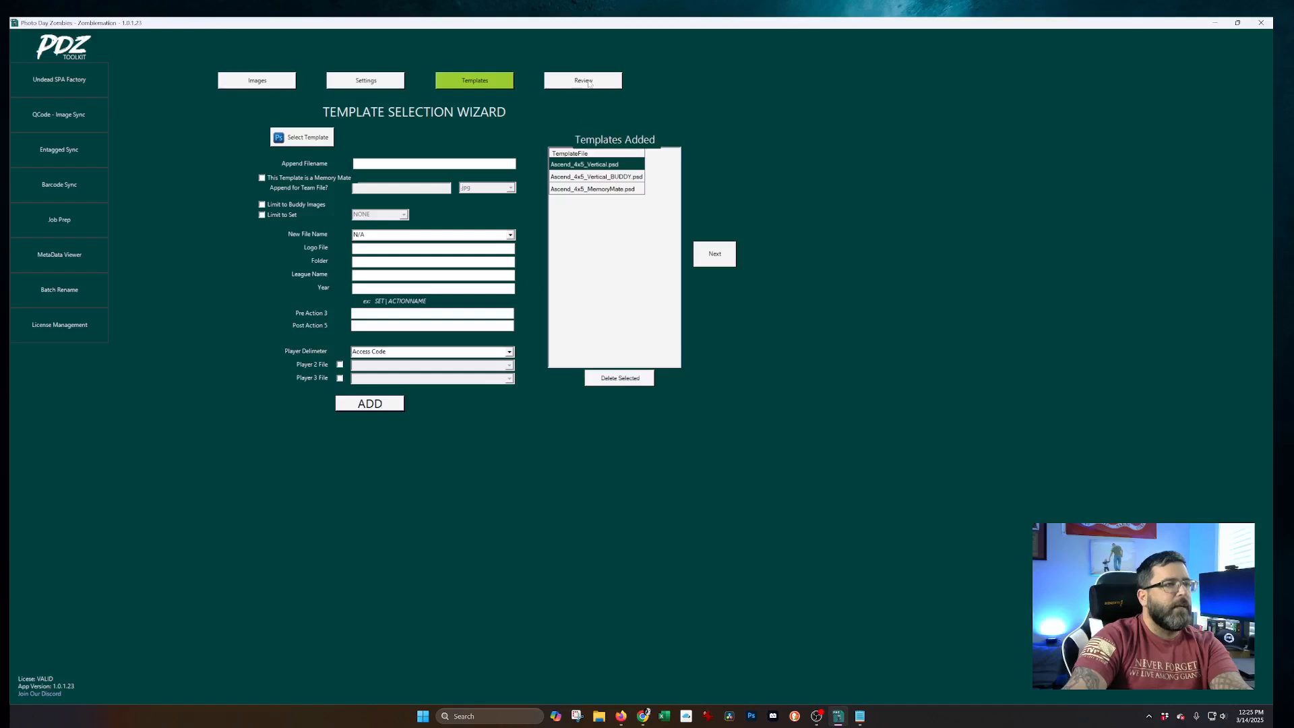
Step: Review the generated rows with empty columns removed and set the CSV delimiter to comma
left_click(589, 83)
left_click(195, 367)
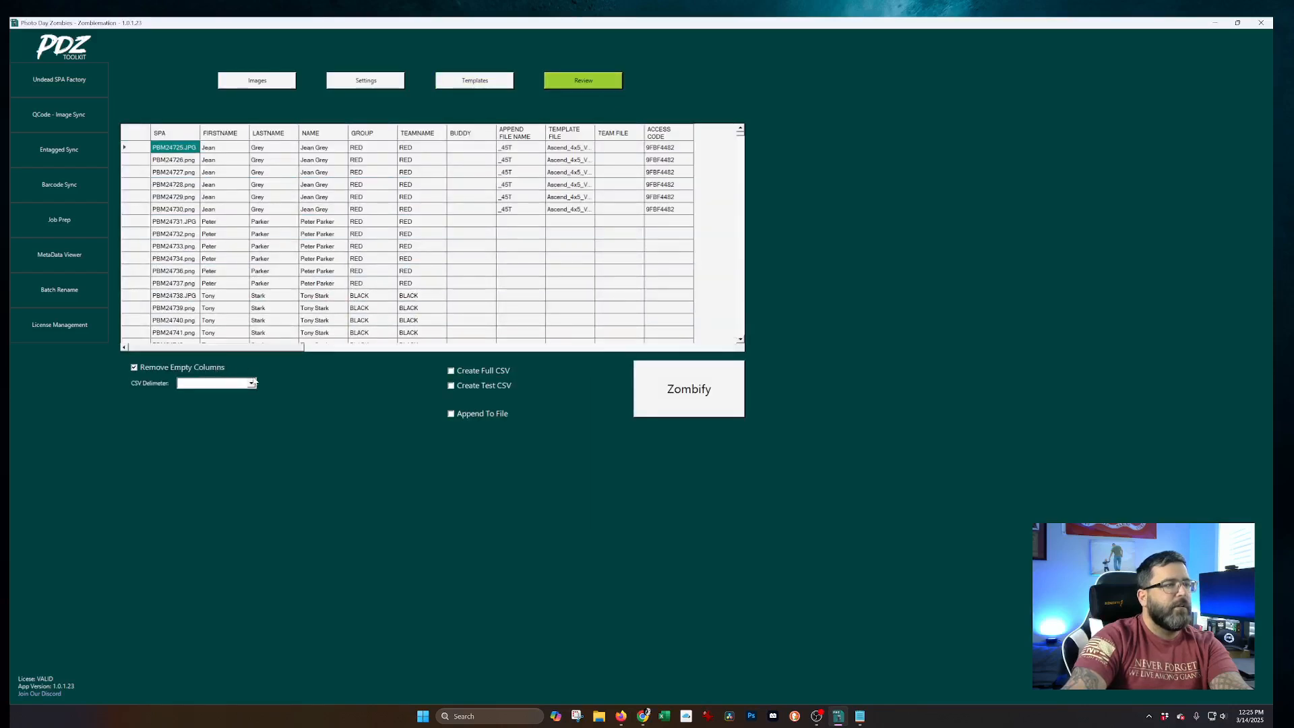
left_click(251, 384)
left_click(227, 402)
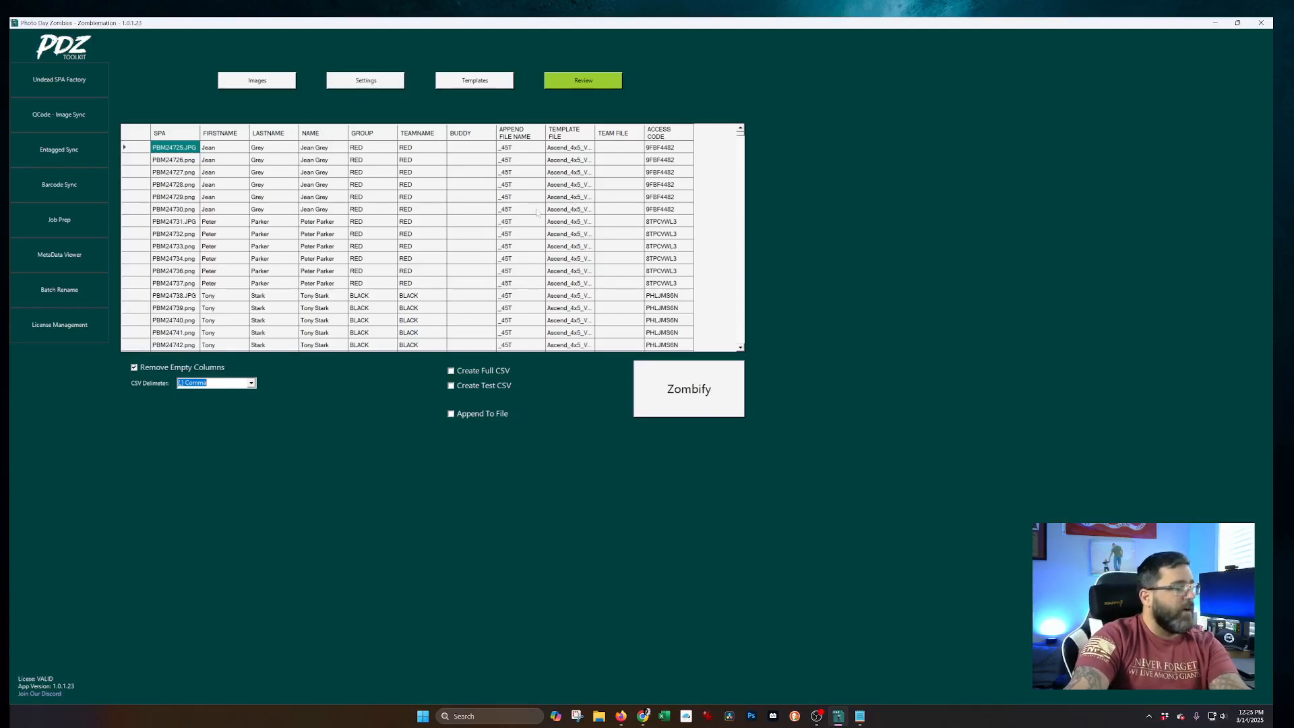
mouse_move(741, 133)
left_mouse_down()
mouse_move(740, 163)
mouse_move(744, 121)
left_mouse_up()
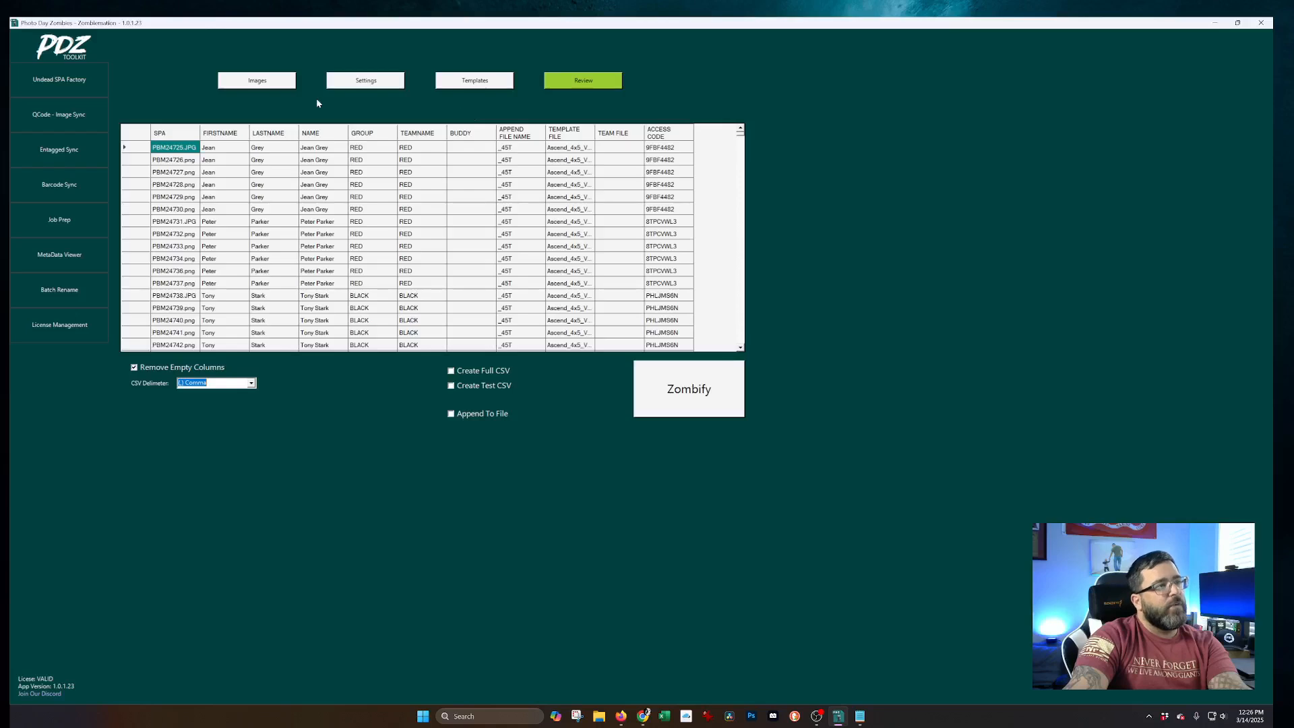
Step: Restart the template setup and build the image list from the Extracts folder in Large Example's Sample Job
left_click(67, 120)
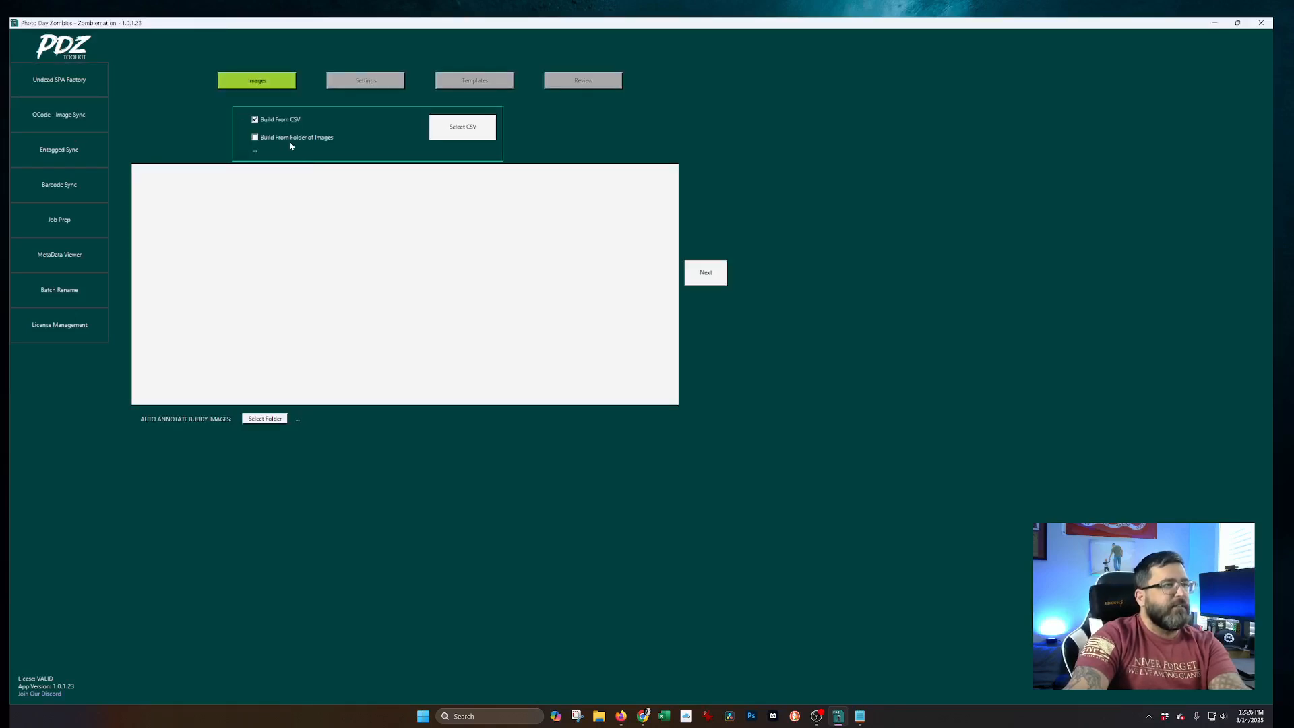
left_click(449, 137)
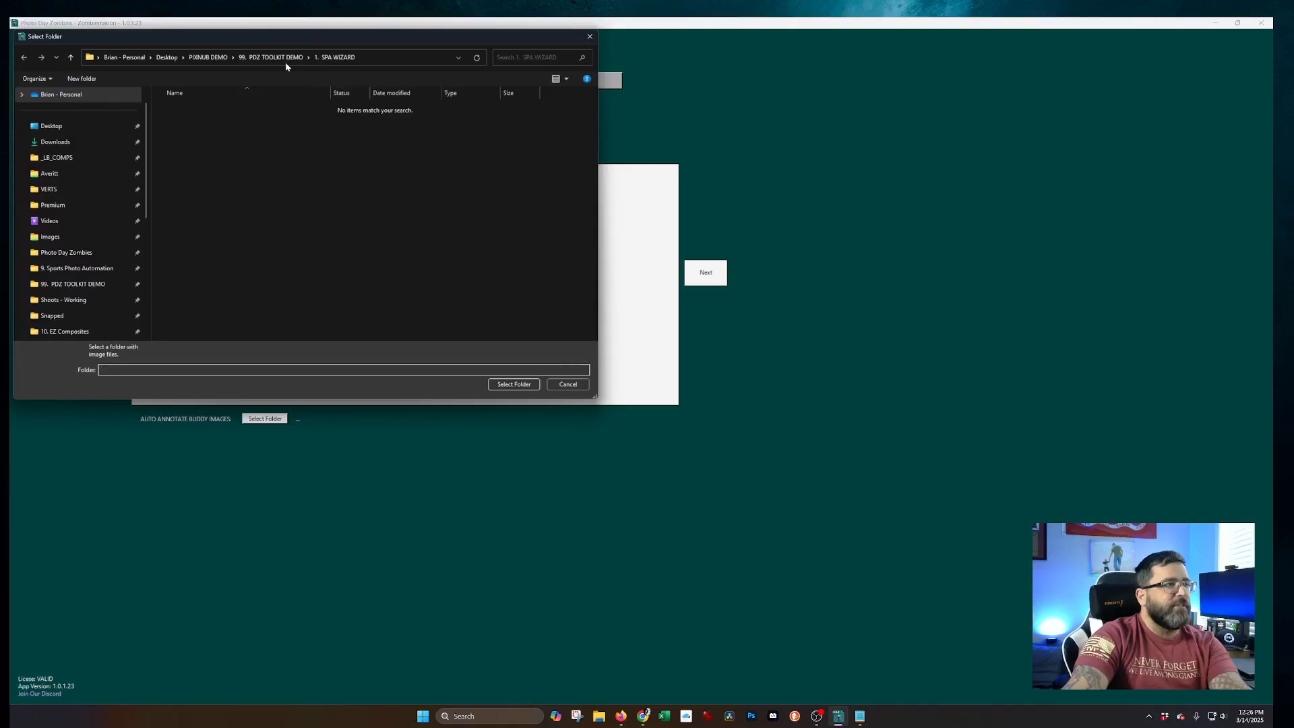
left_click(286, 58)
double_click(226, 139)
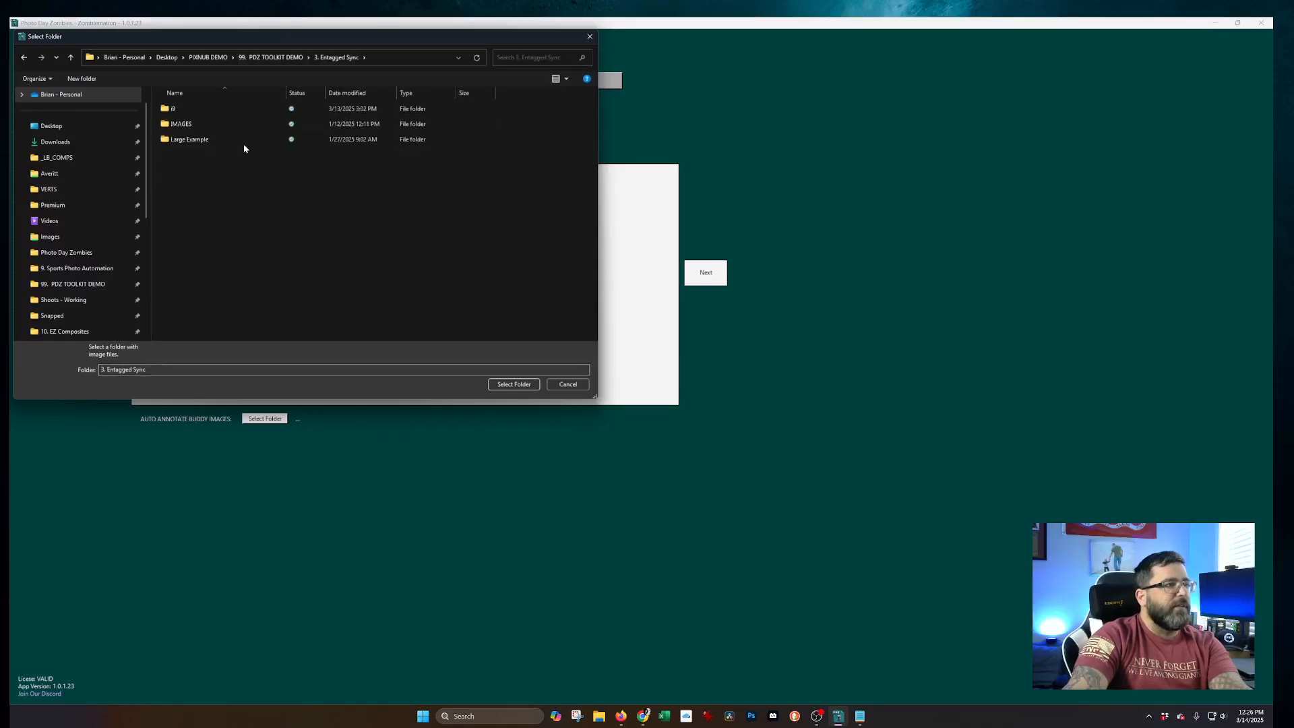
double_click(244, 139)
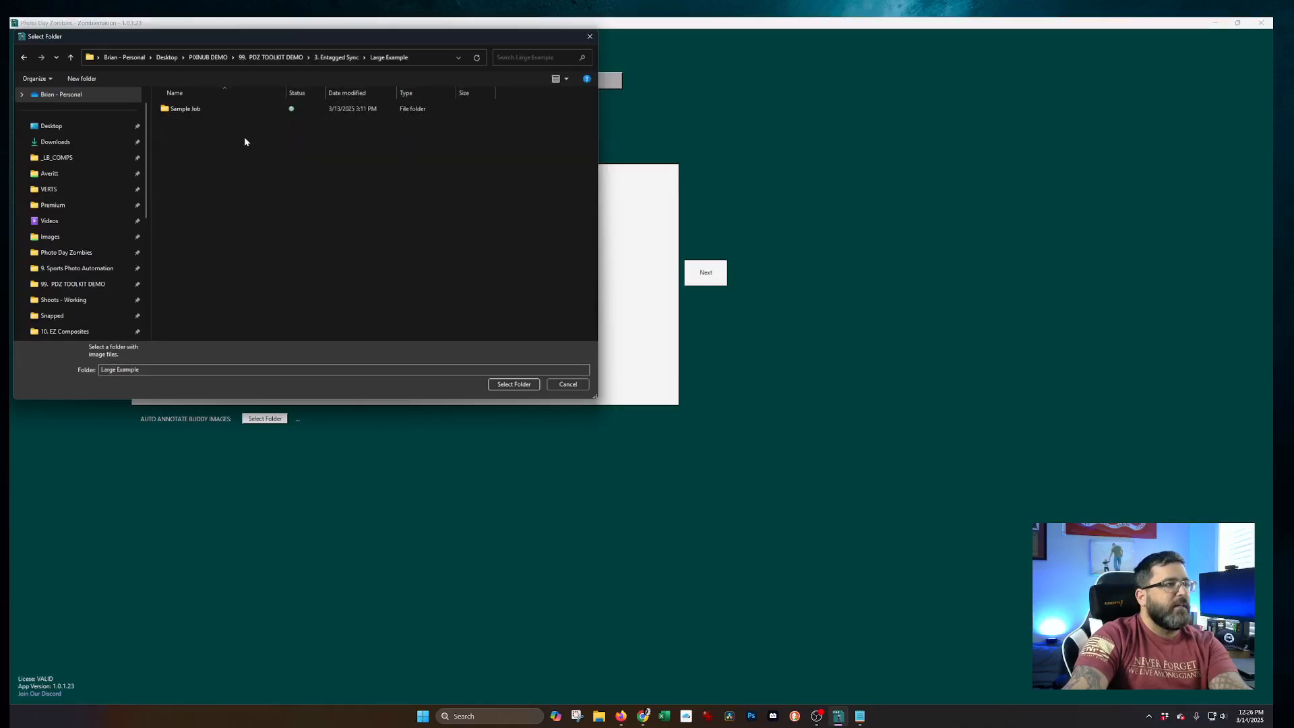
double_click(192, 109)
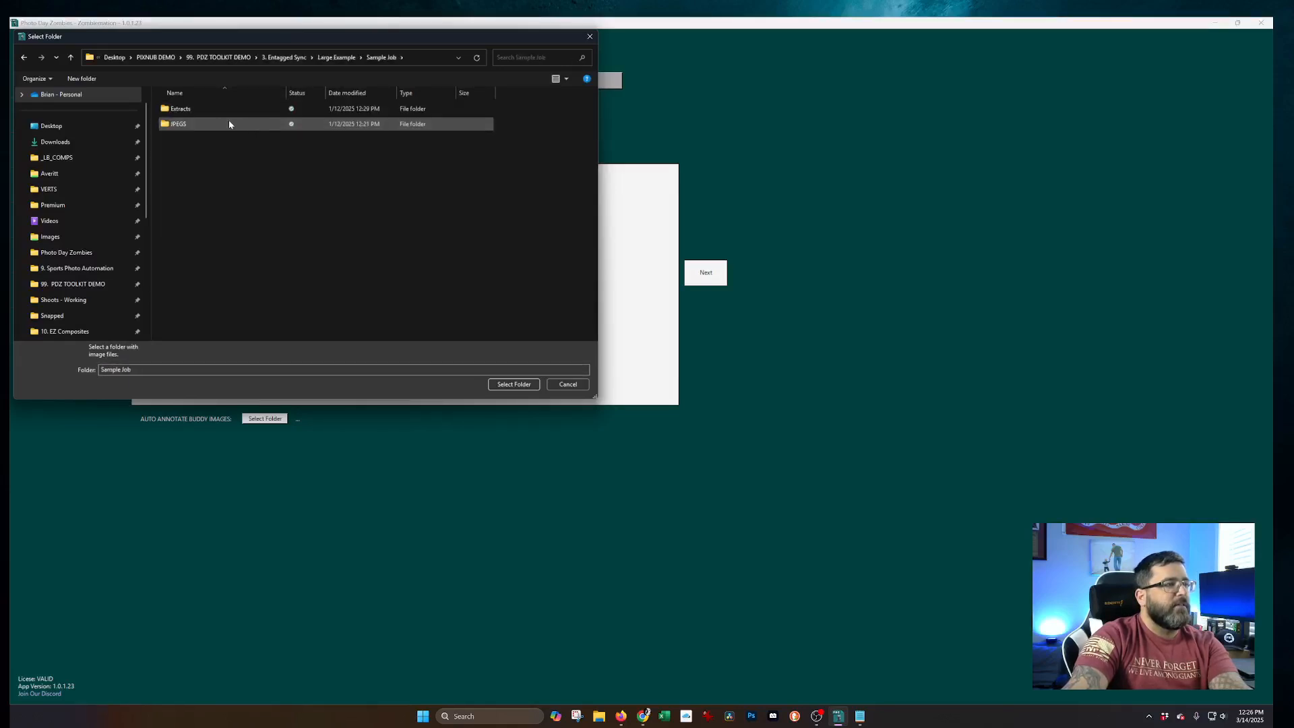
double_click(193, 110)
left_click(514, 384)
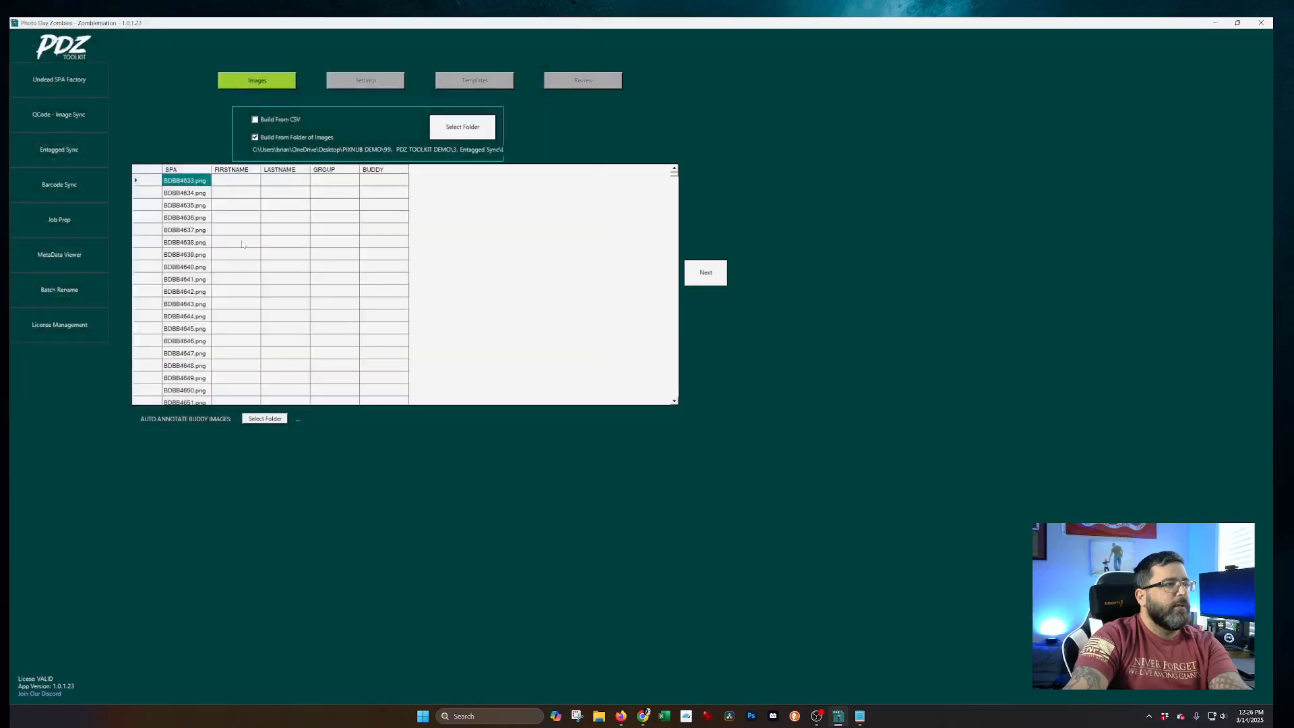
Step: Continue to template selection and add Ascend_4x5_Vertical.psd from the 1. SPA WIZARD folder with _45T as its appended filename
left_click(704, 282)
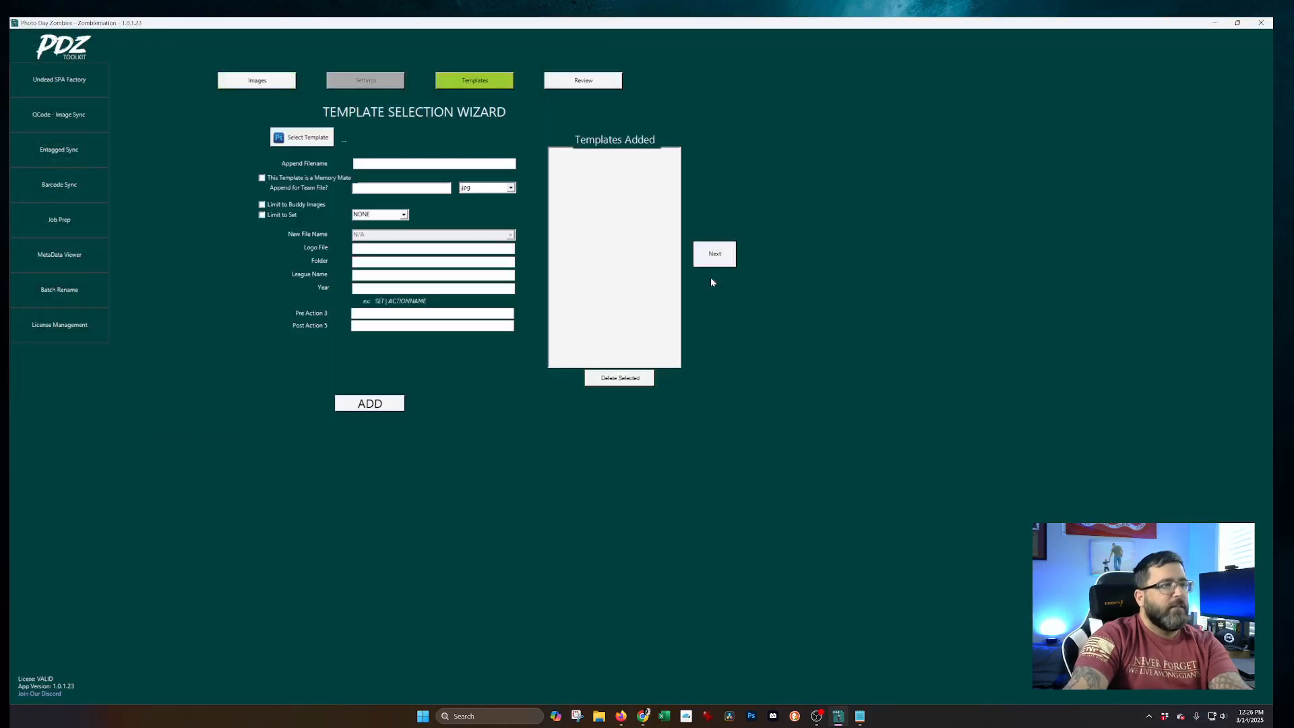
left_click(301, 137)
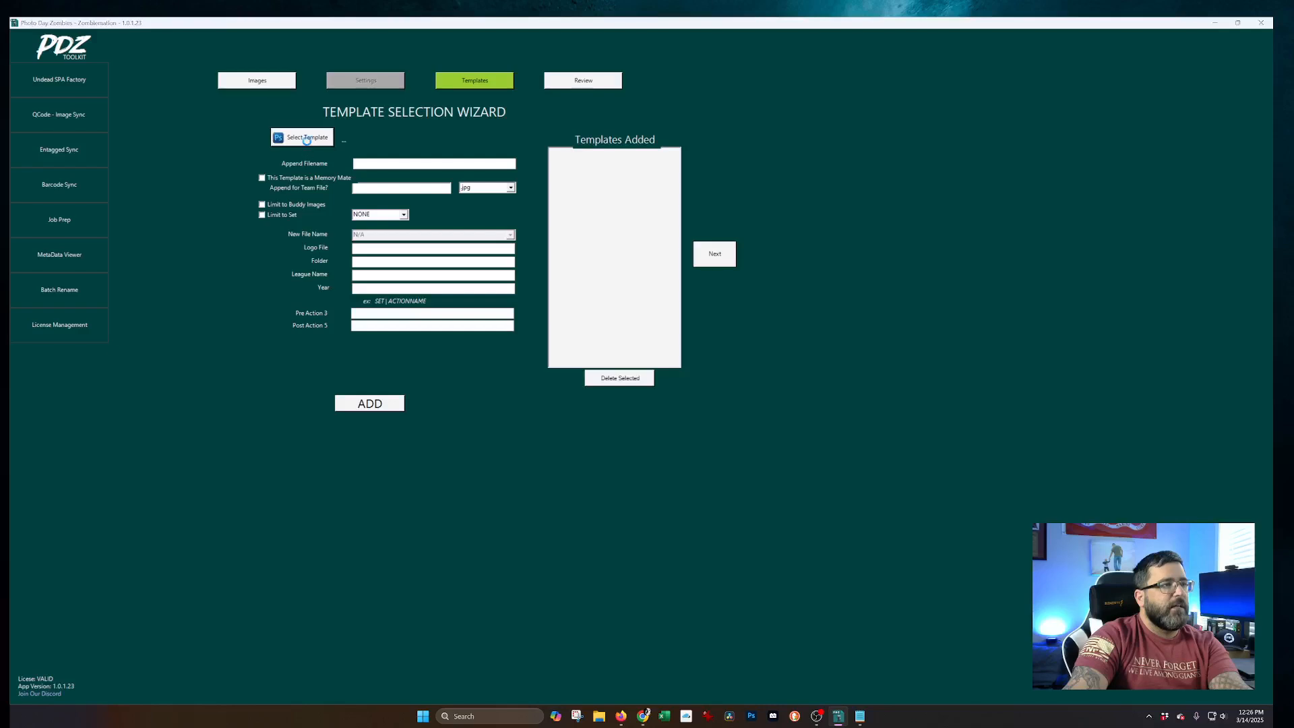
left_click(233, 58)
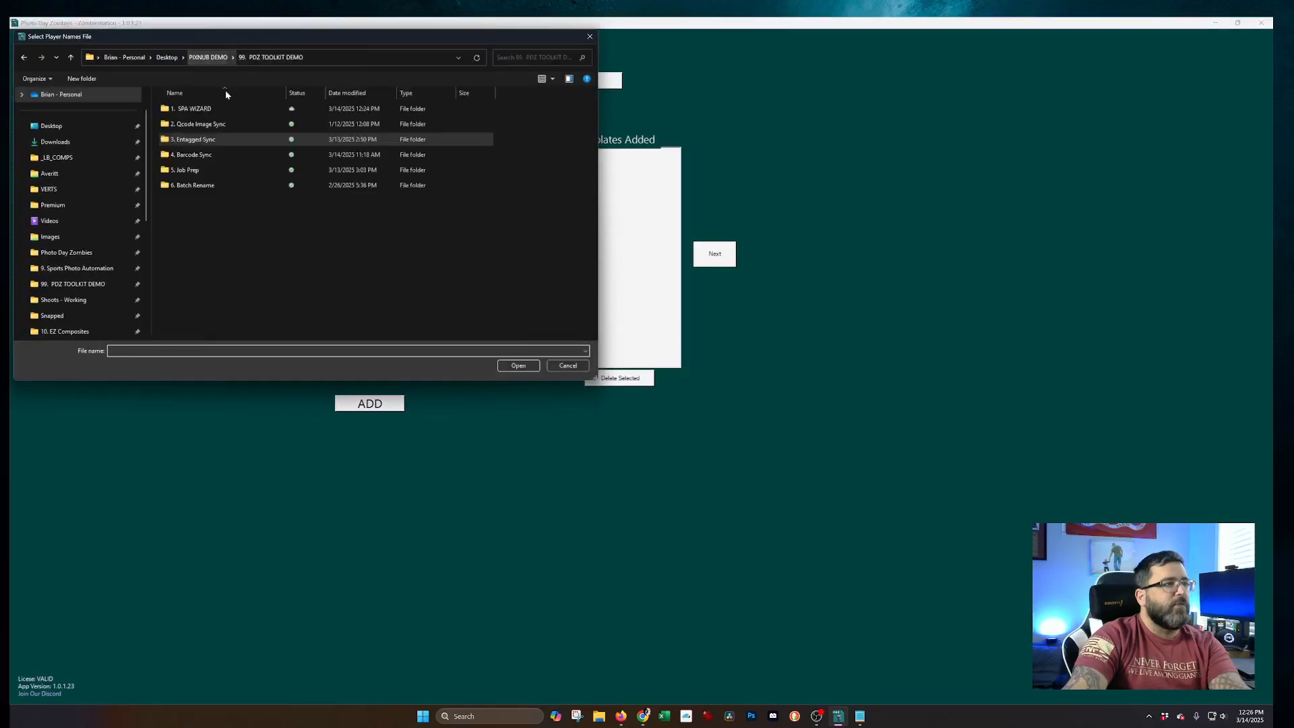
double_click(205, 113)
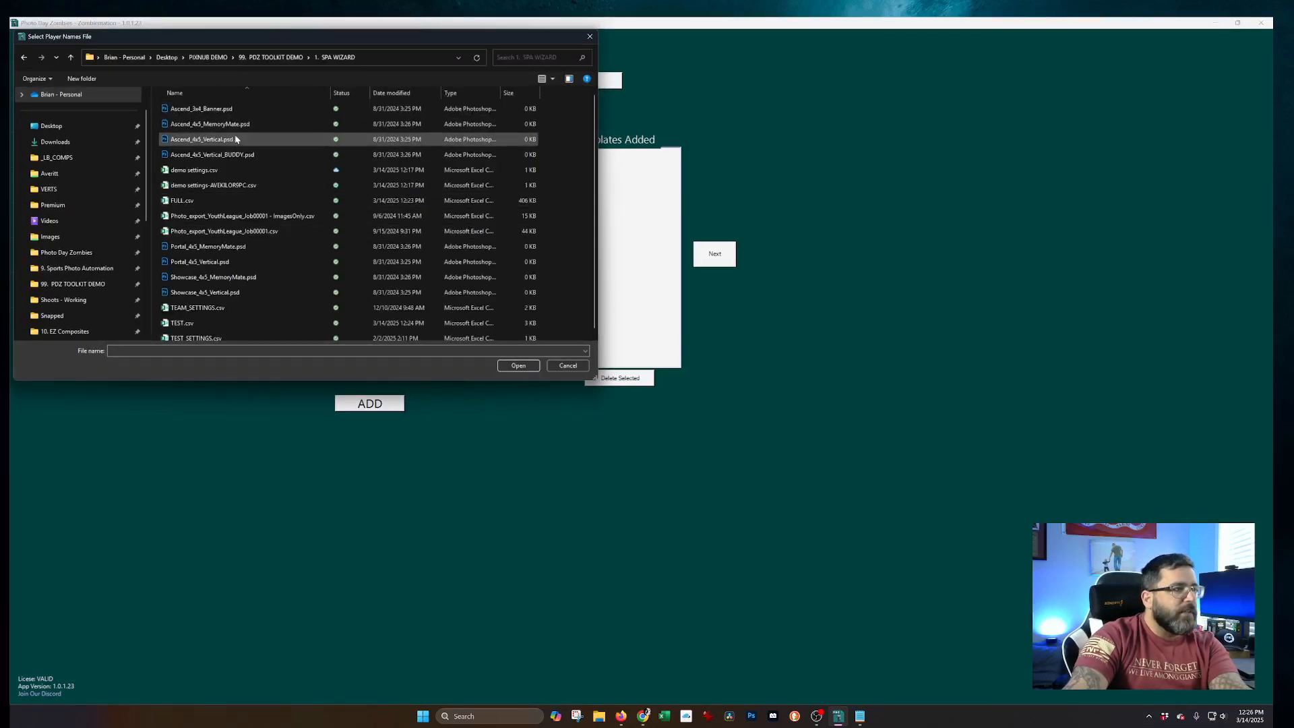
double_click(202, 138)
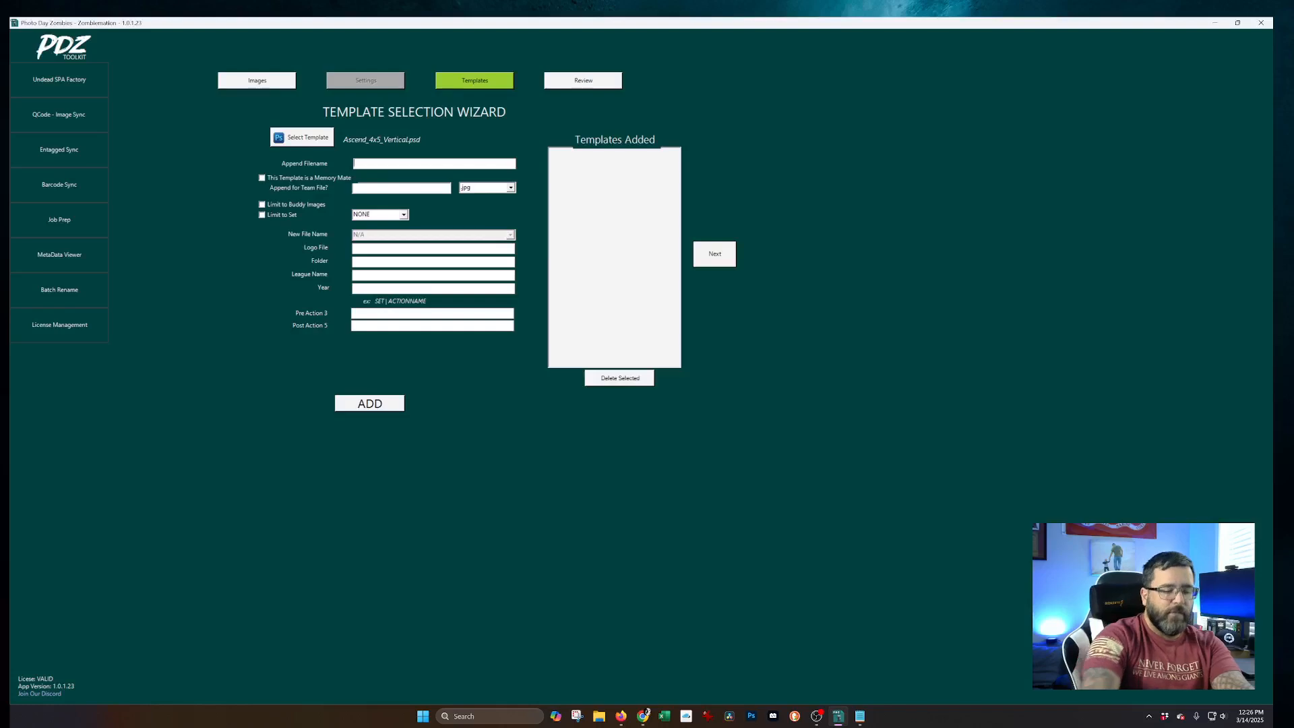
type("_45T")
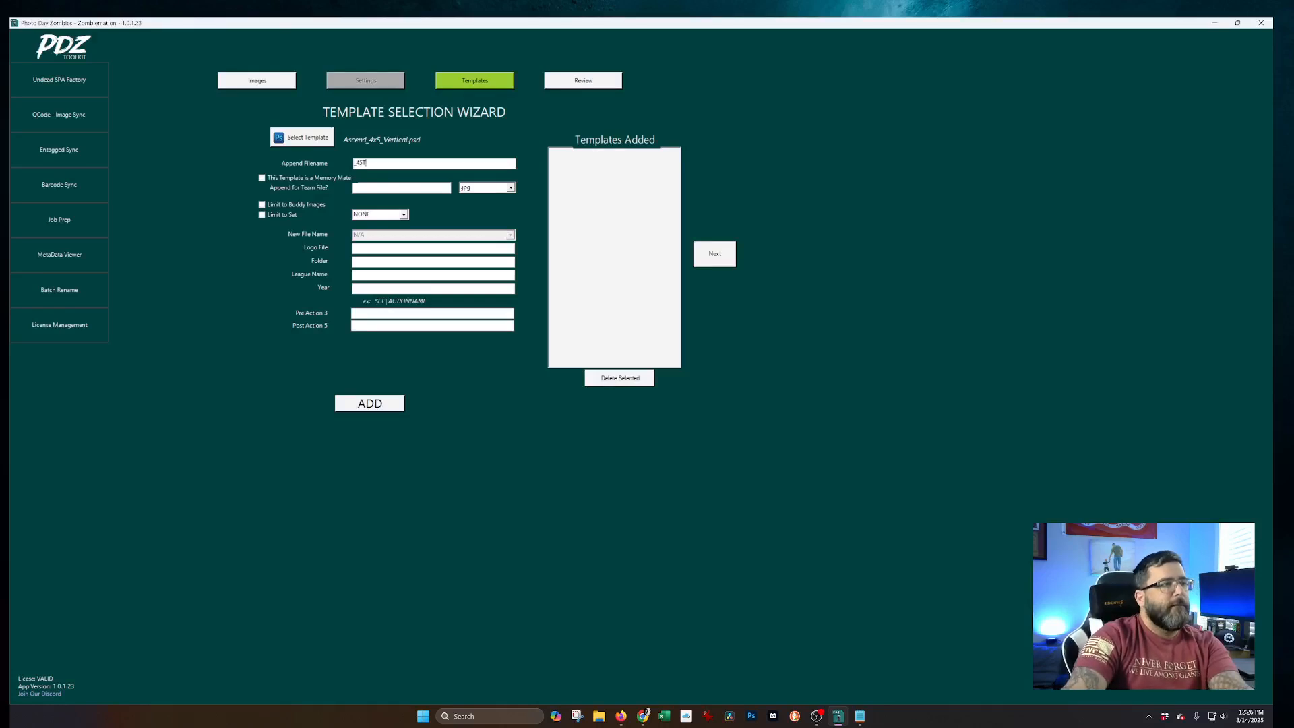
left_click(341, 399)
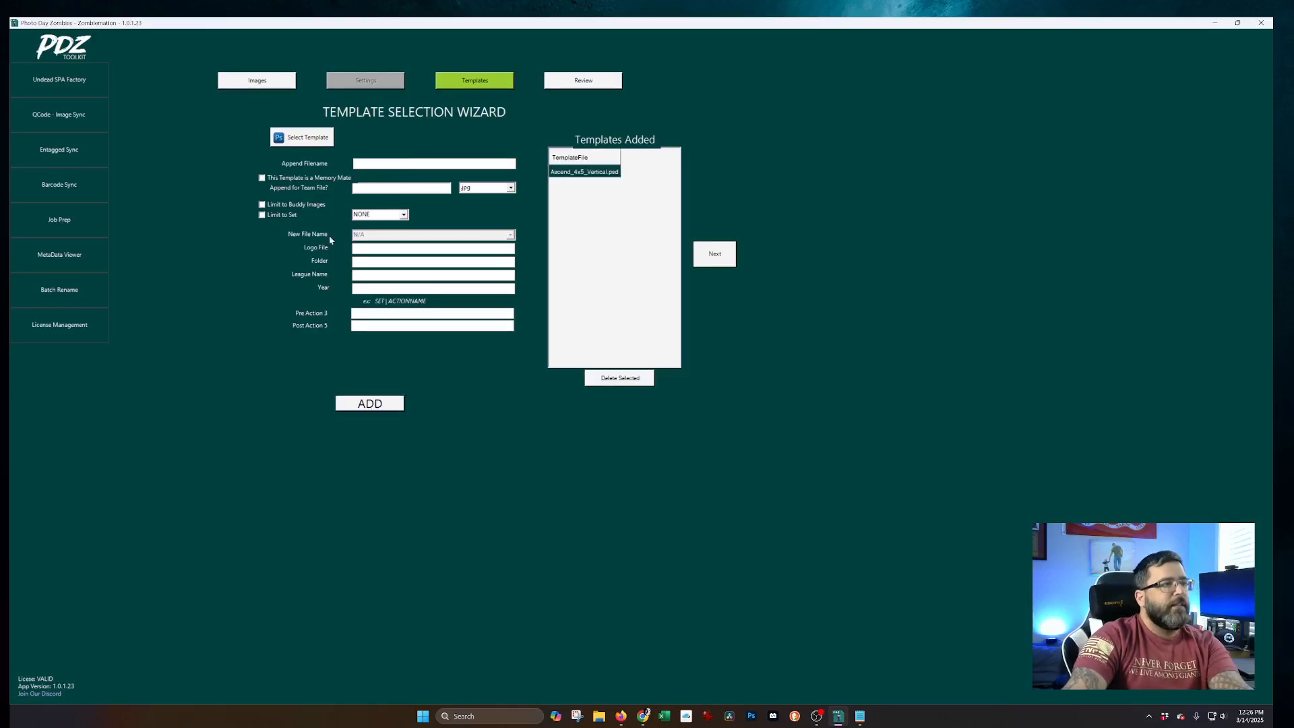
Step: Add the Showcase_4x5_Vertical.psd template with _SC as its appended filename
left_click(278, 137)
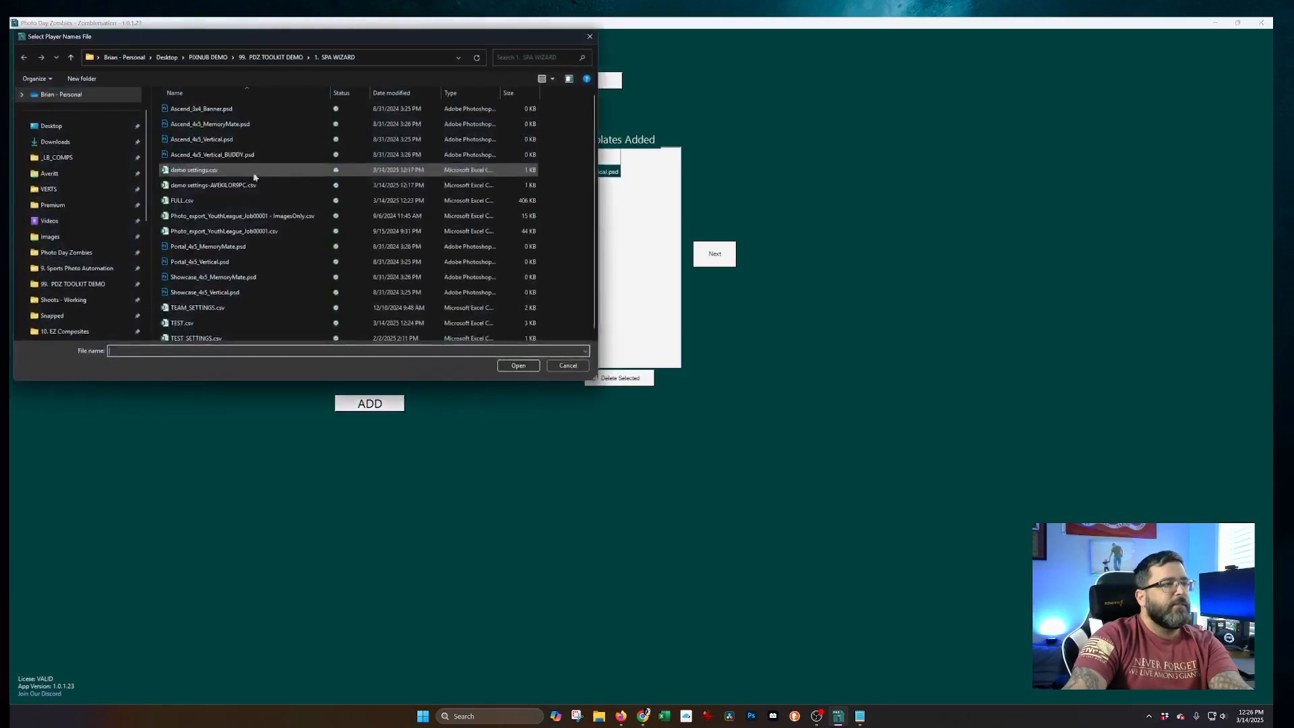
double_click(223, 291)
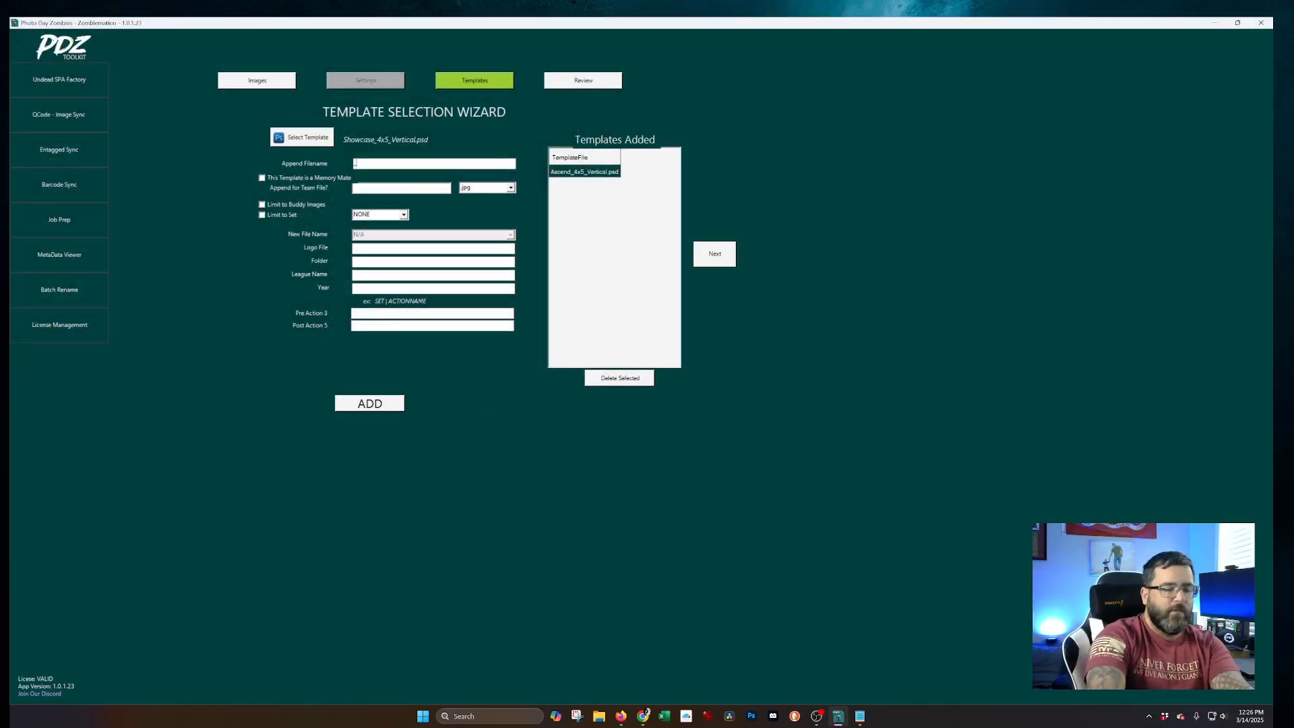
type("_SC")
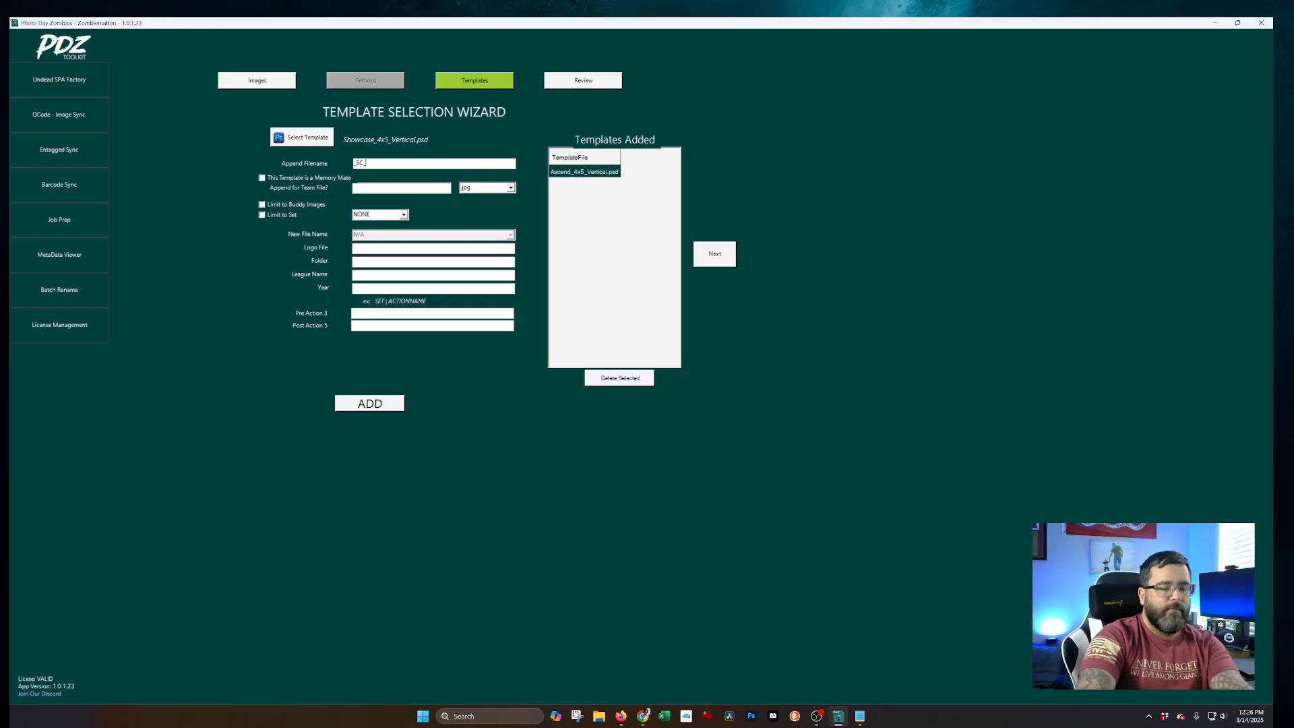
left_click(380, 405)
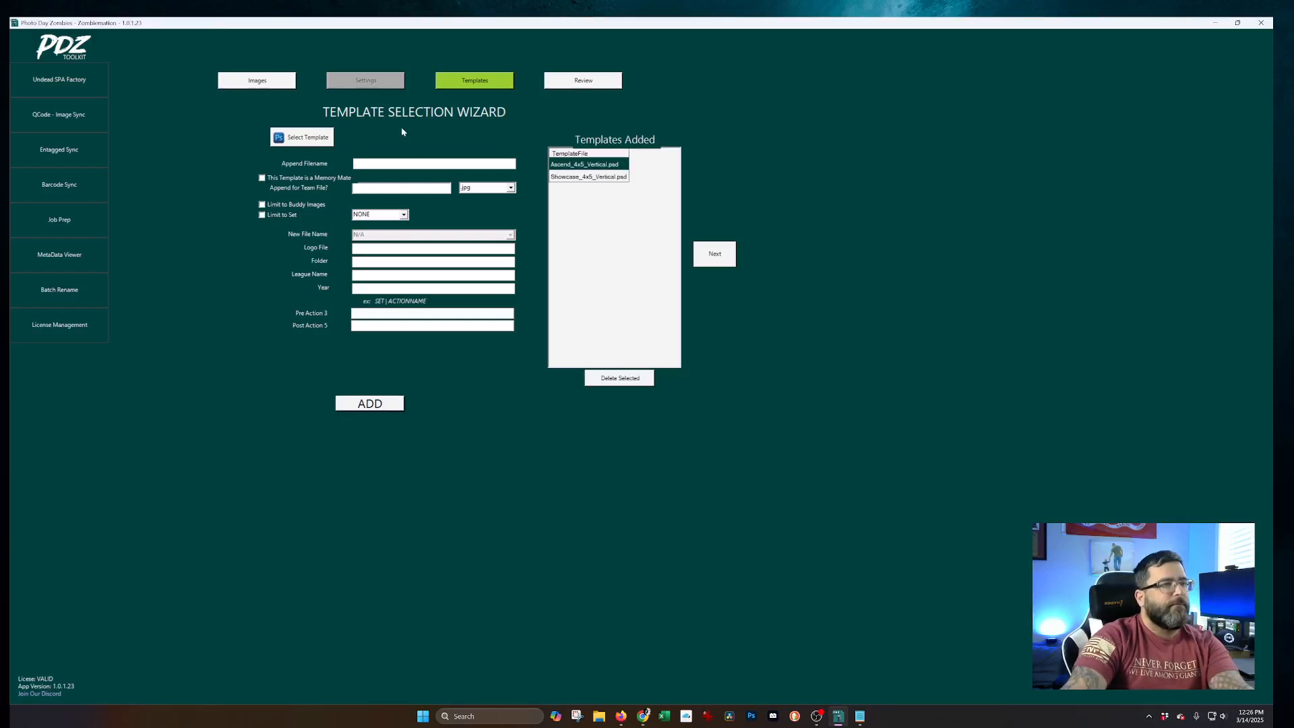
Step: Add the Portal_4x5_Vertical.psd template with _PRTL as its appended filename
left_click(307, 139)
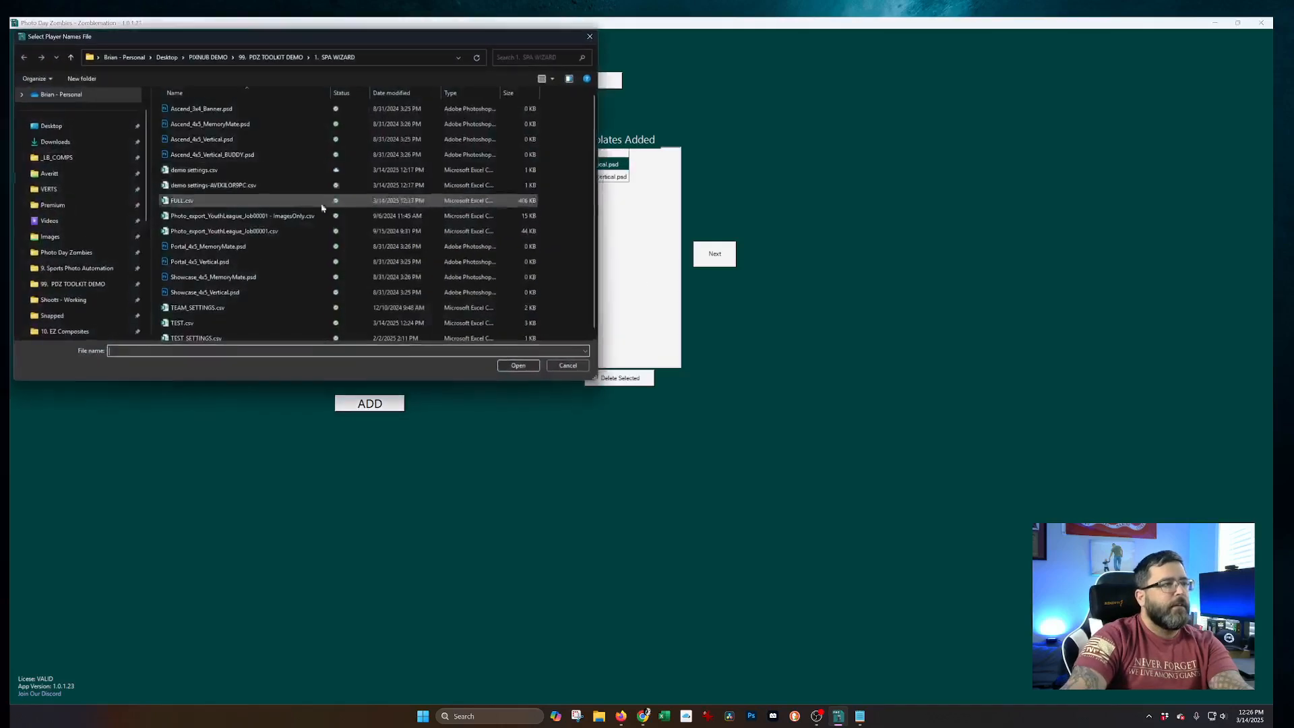
double_click(240, 261)
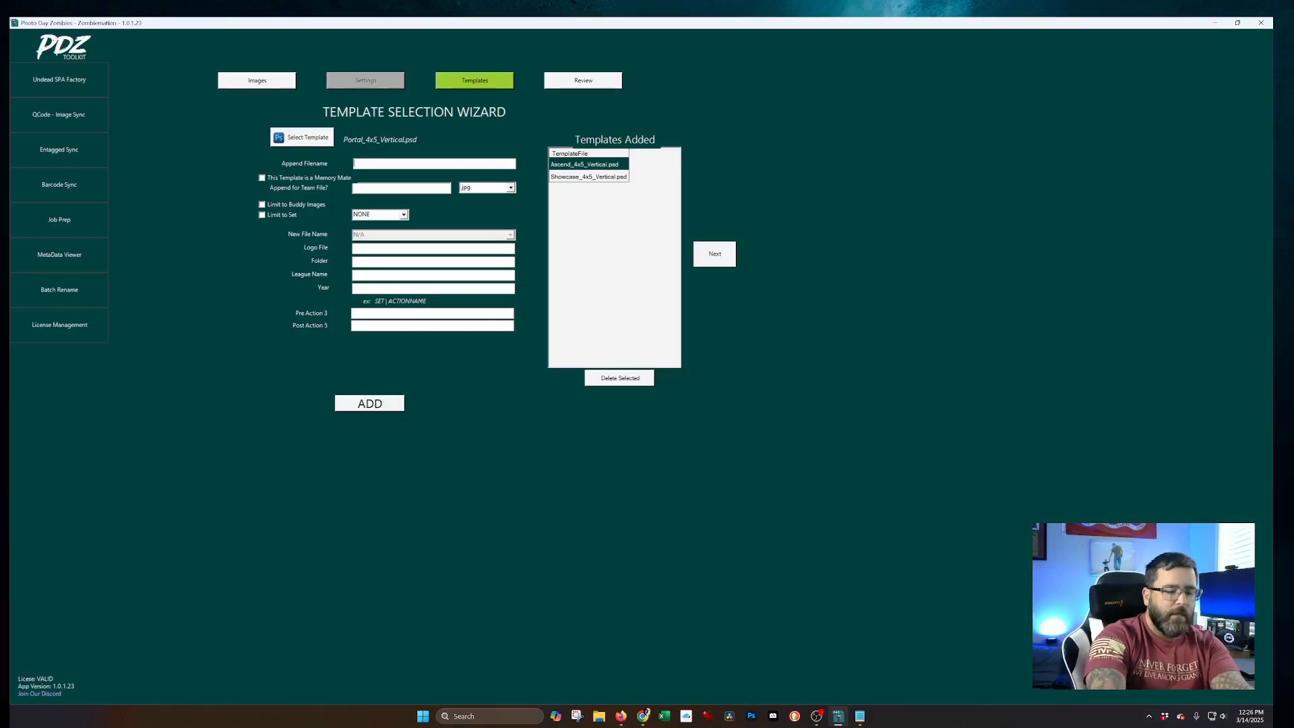
type("_PRTL")
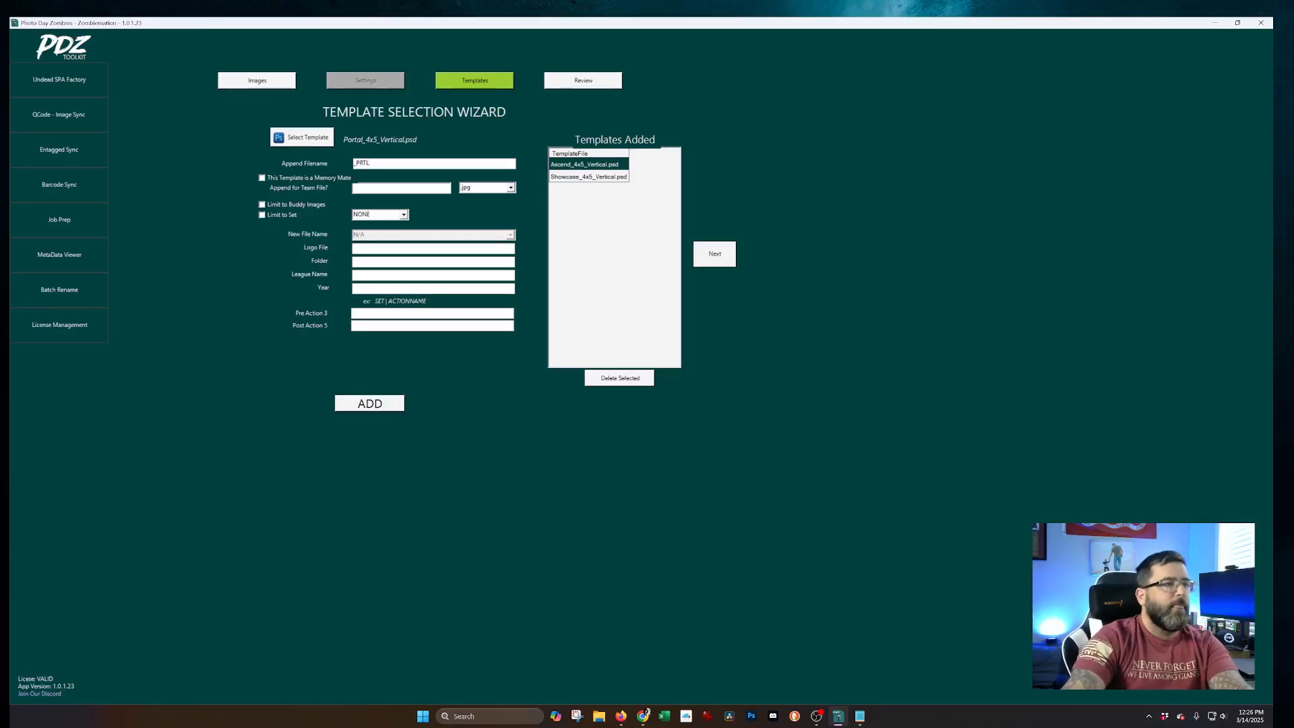
left_click(391, 404)
Step: Review the generated rows with empty columns removed and widen the columns to show the full template file names
left_click(715, 254)
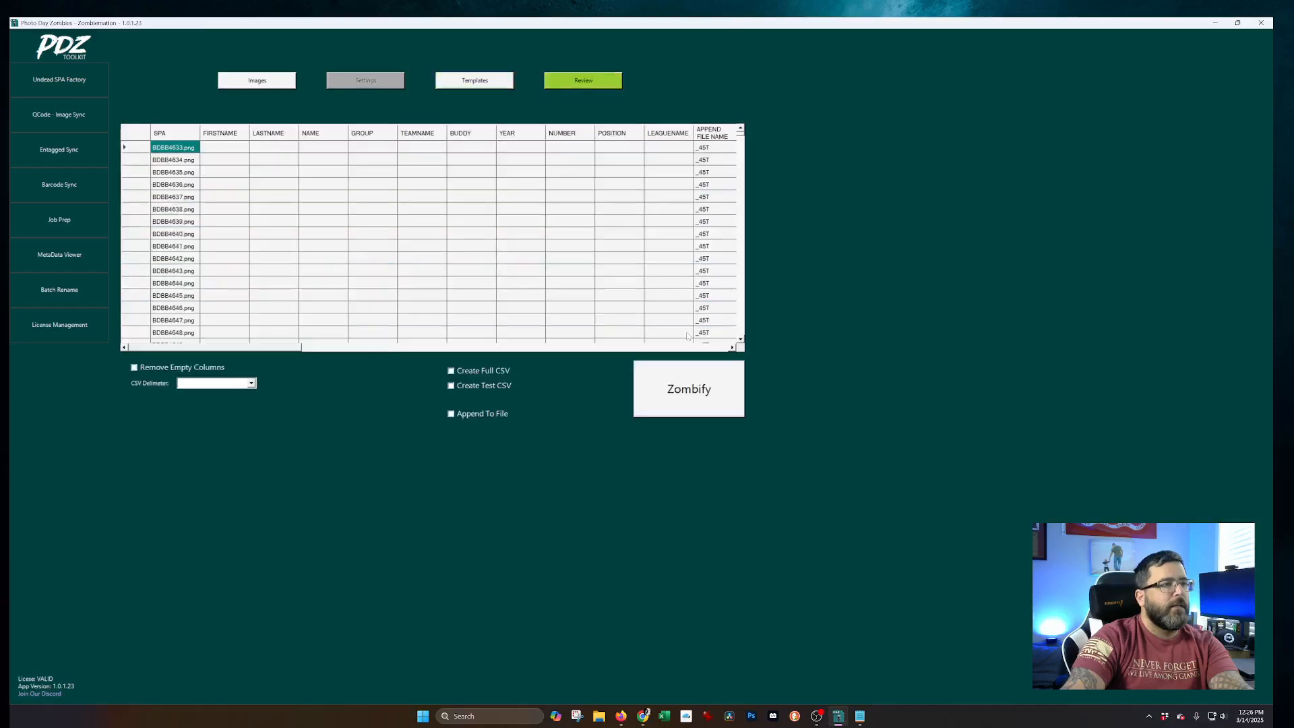
left_click(134, 367)
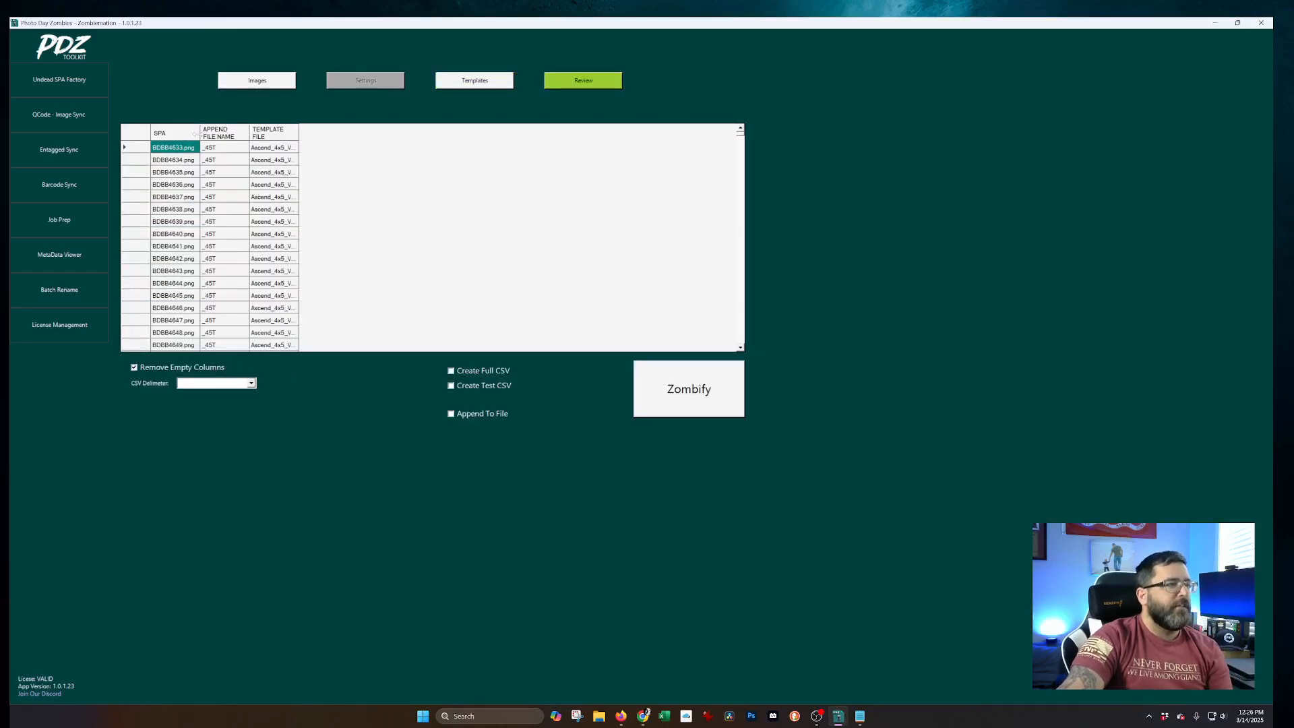
left_click_drag(199, 134, 378, 135)
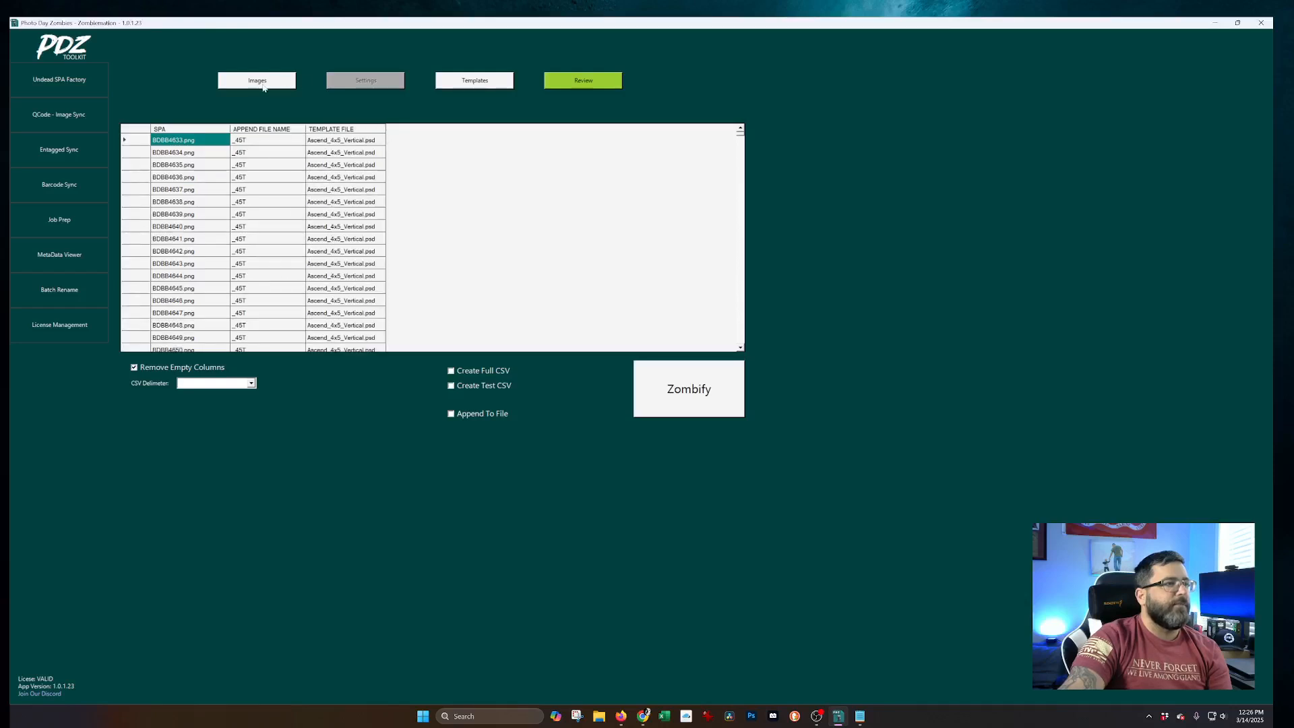
left_click(268, 84)
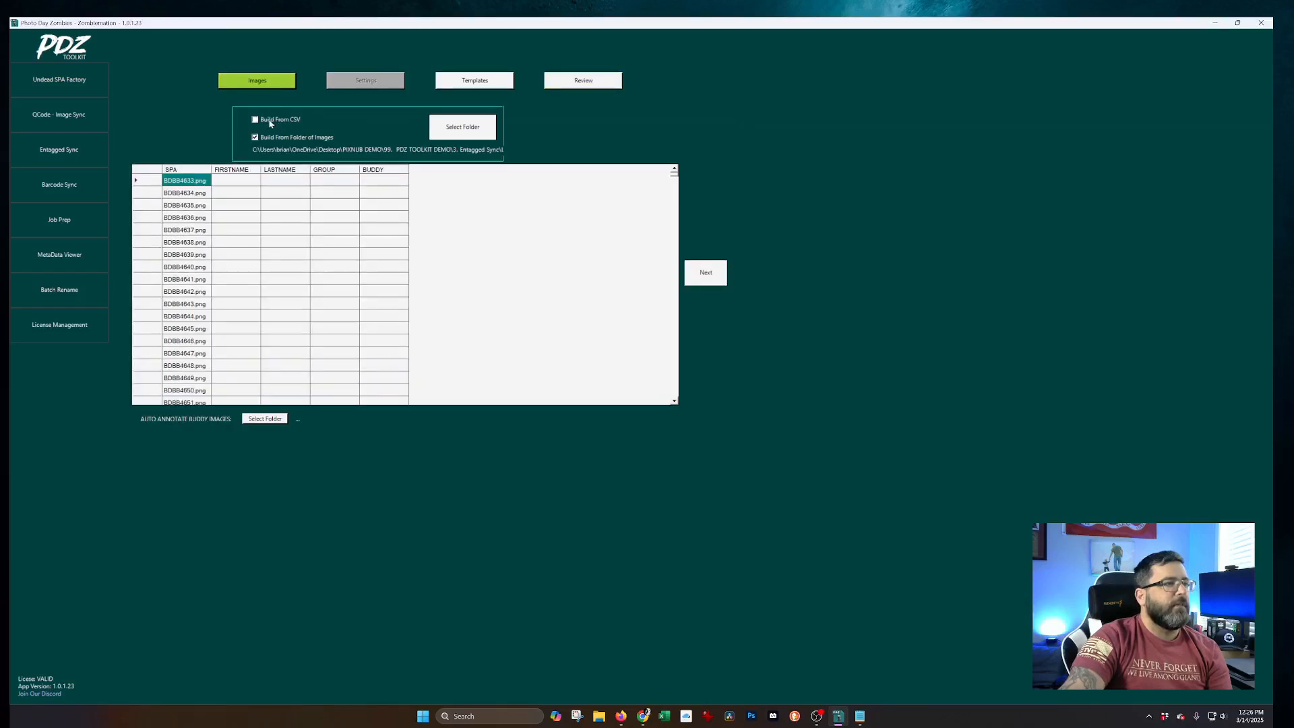
left_click(273, 120)
left_click(461, 128)
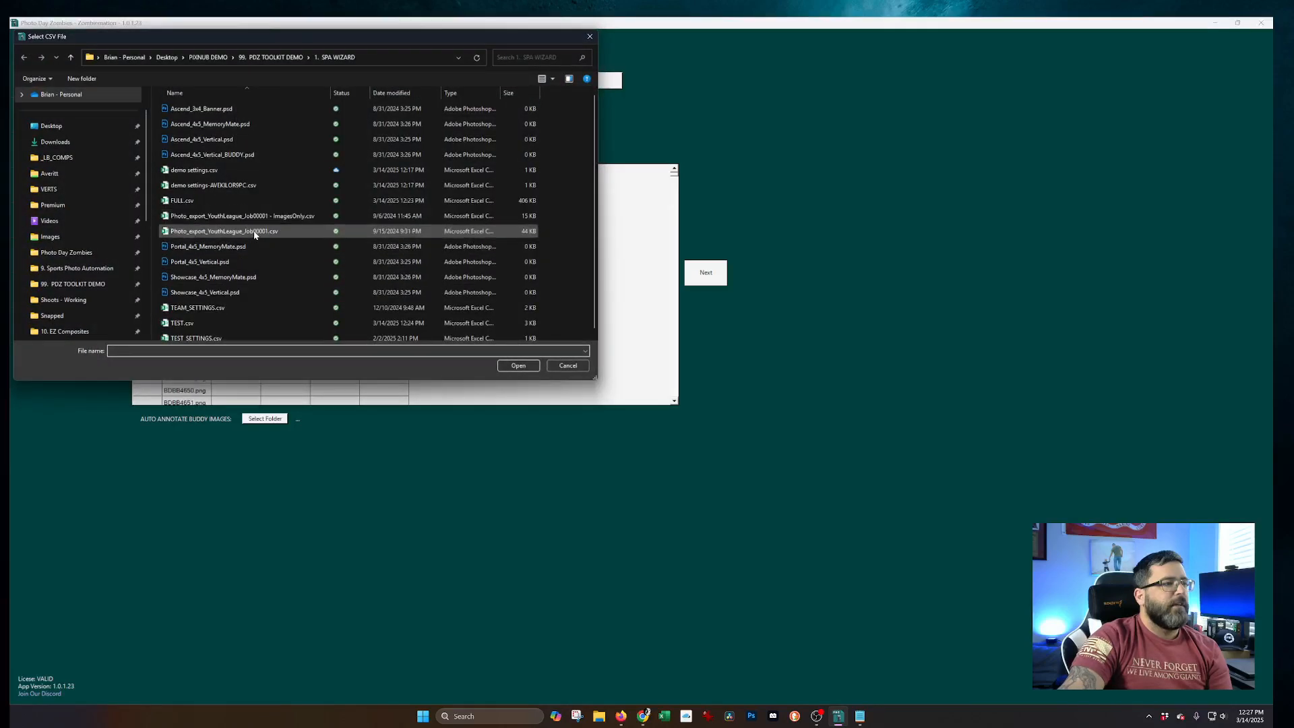
left_click(559, 367)
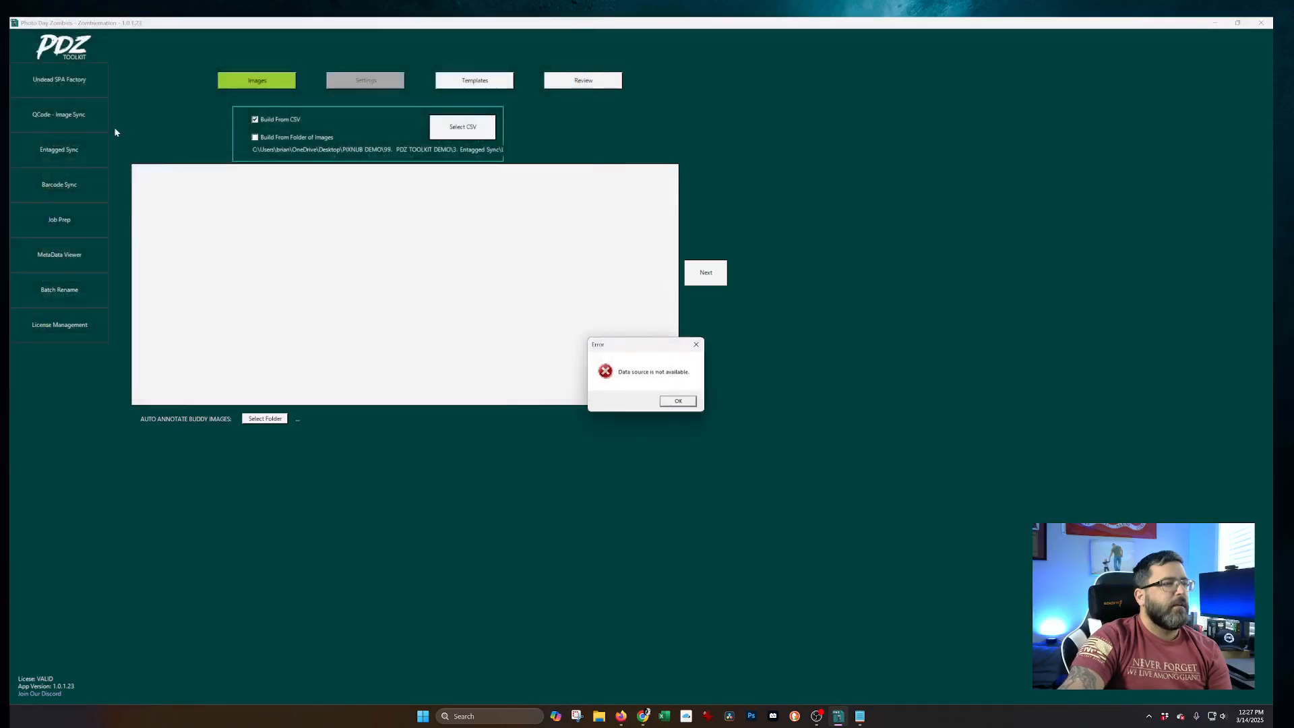
left_click(679, 402)
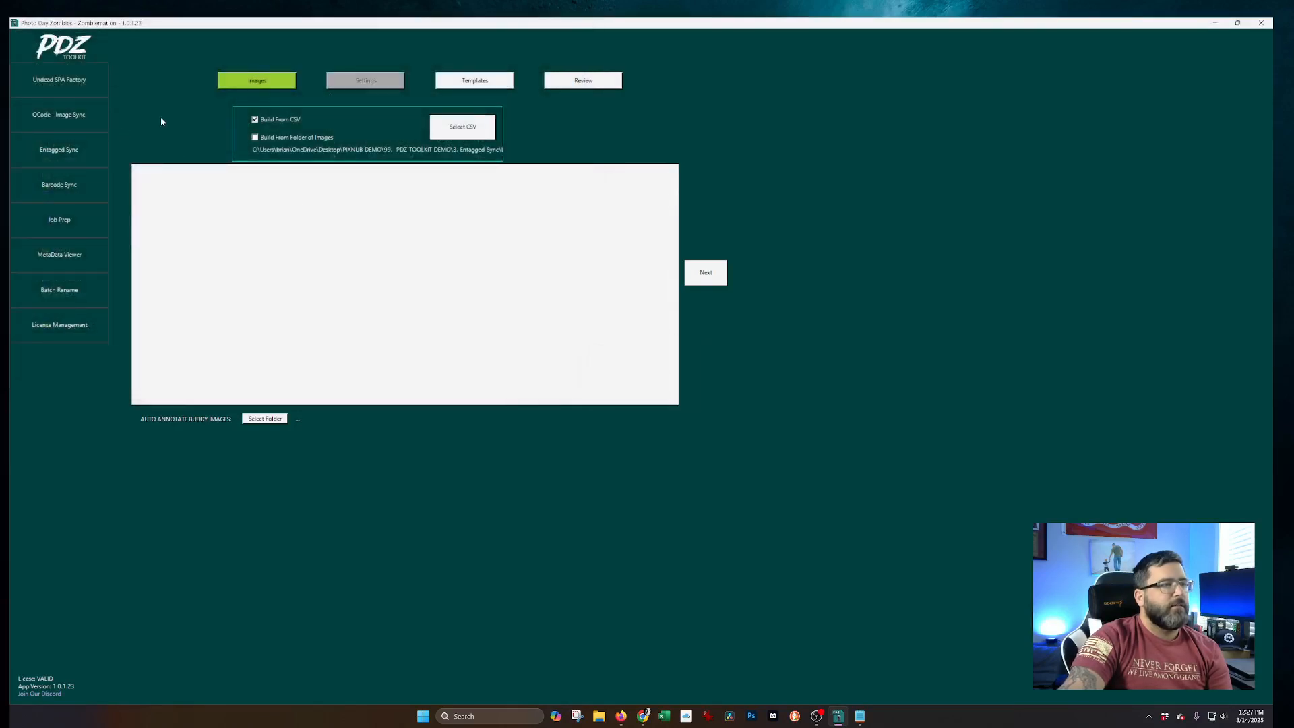
Step: Restart the template setup and load Photo_export_YouthLeague_Job00001.csv as the image source
left_click(74, 147)
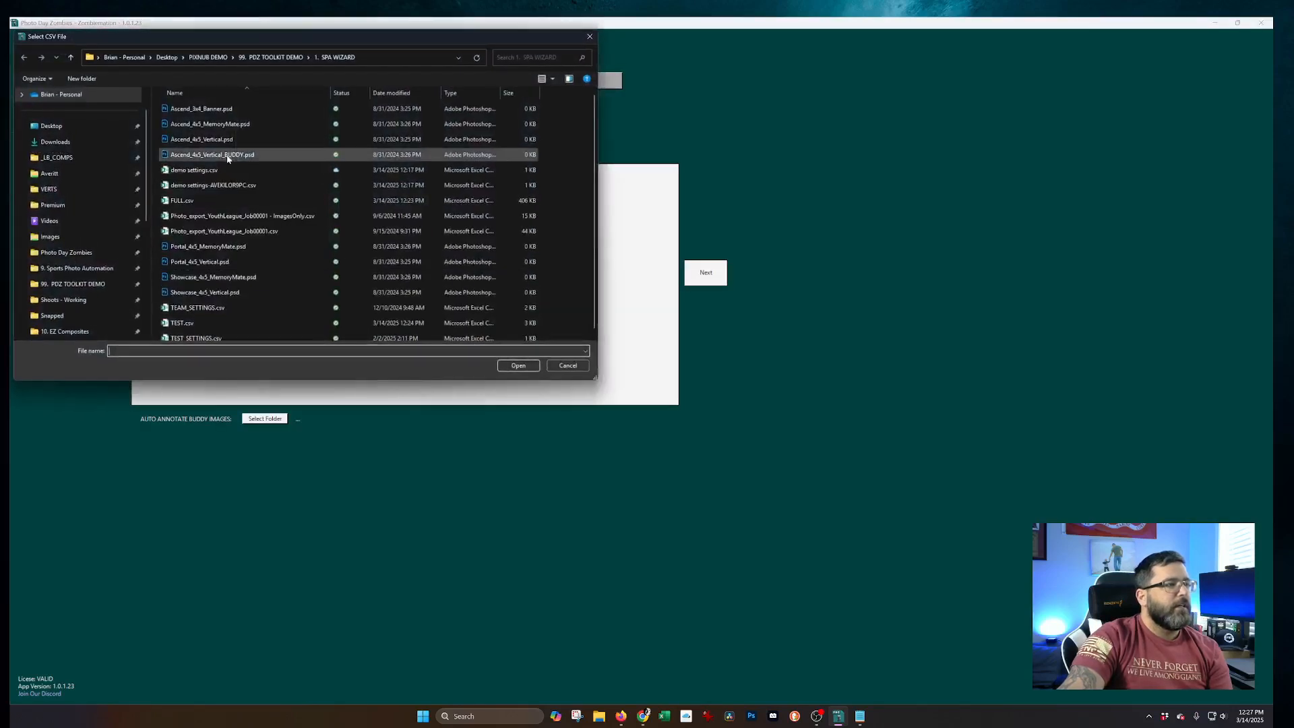
left_click(241, 216)
left_click(251, 233)
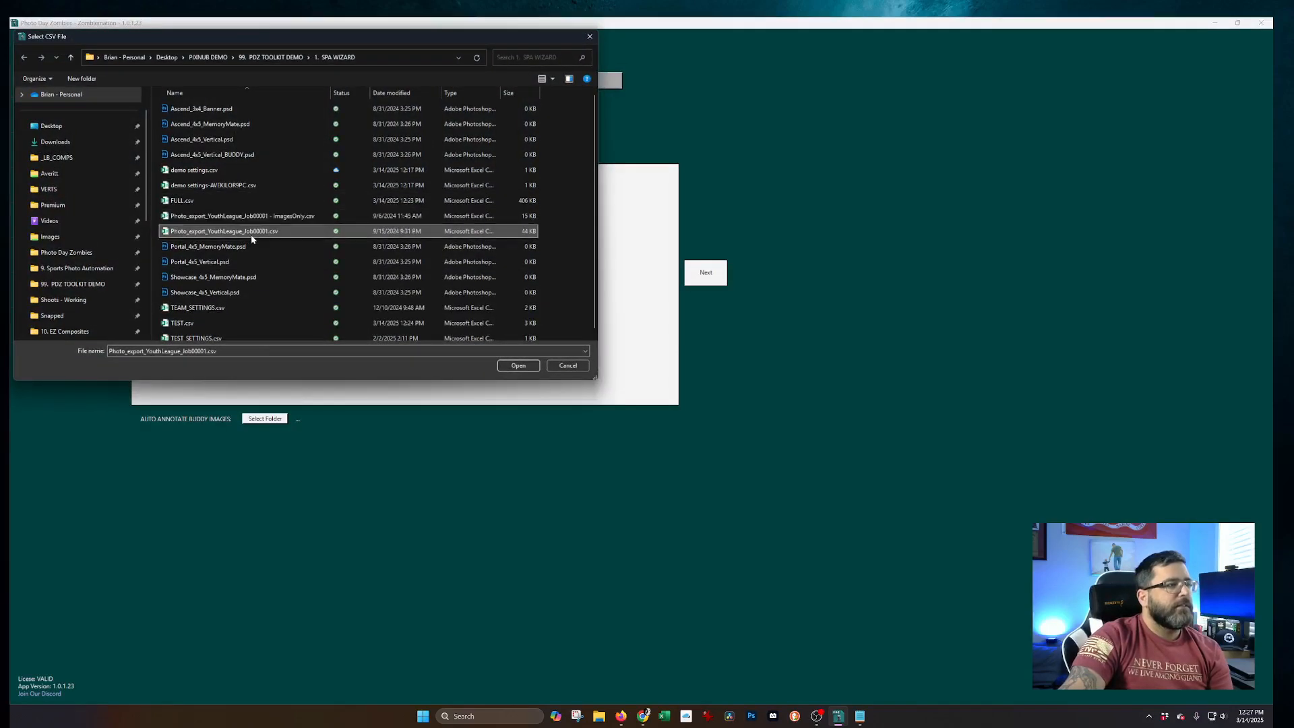
double_click(271, 237)
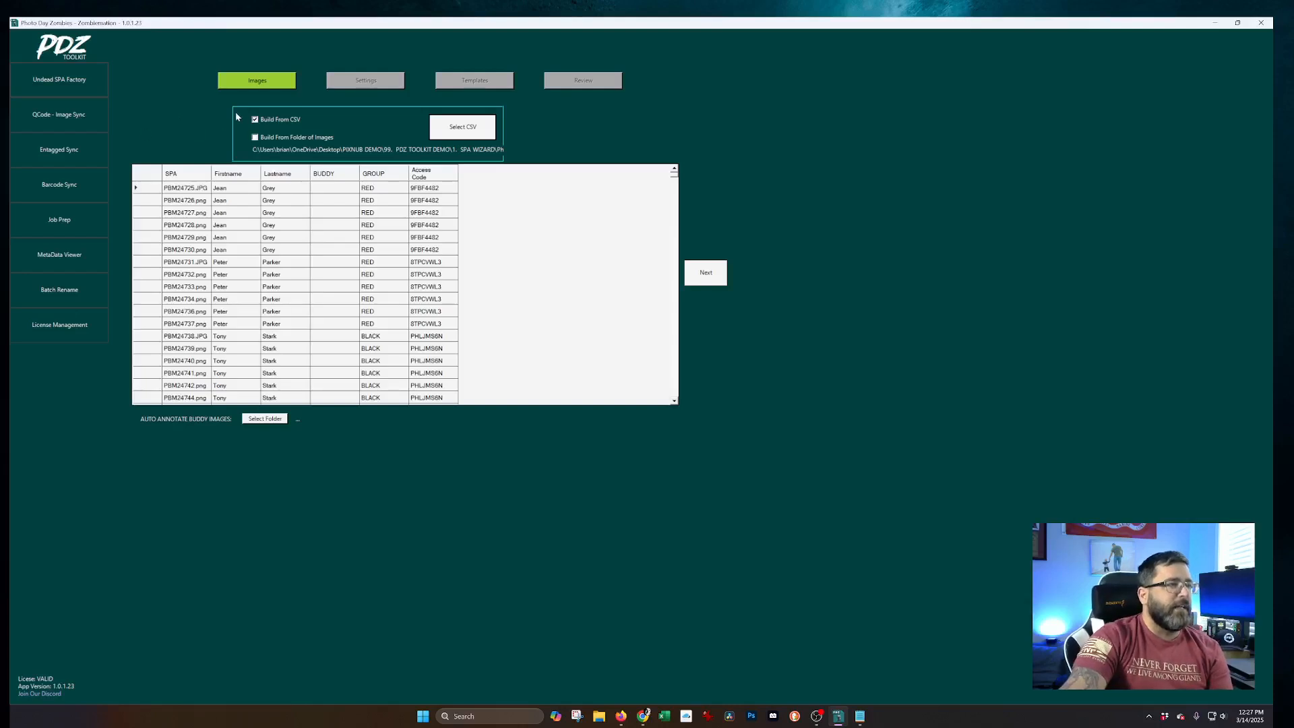
Step: Restart the setup and build the image list from the Extractions folder inside 3. Entagged Sync
left_click(285, 138)
left_click(81, 118)
left_click(67, 90)
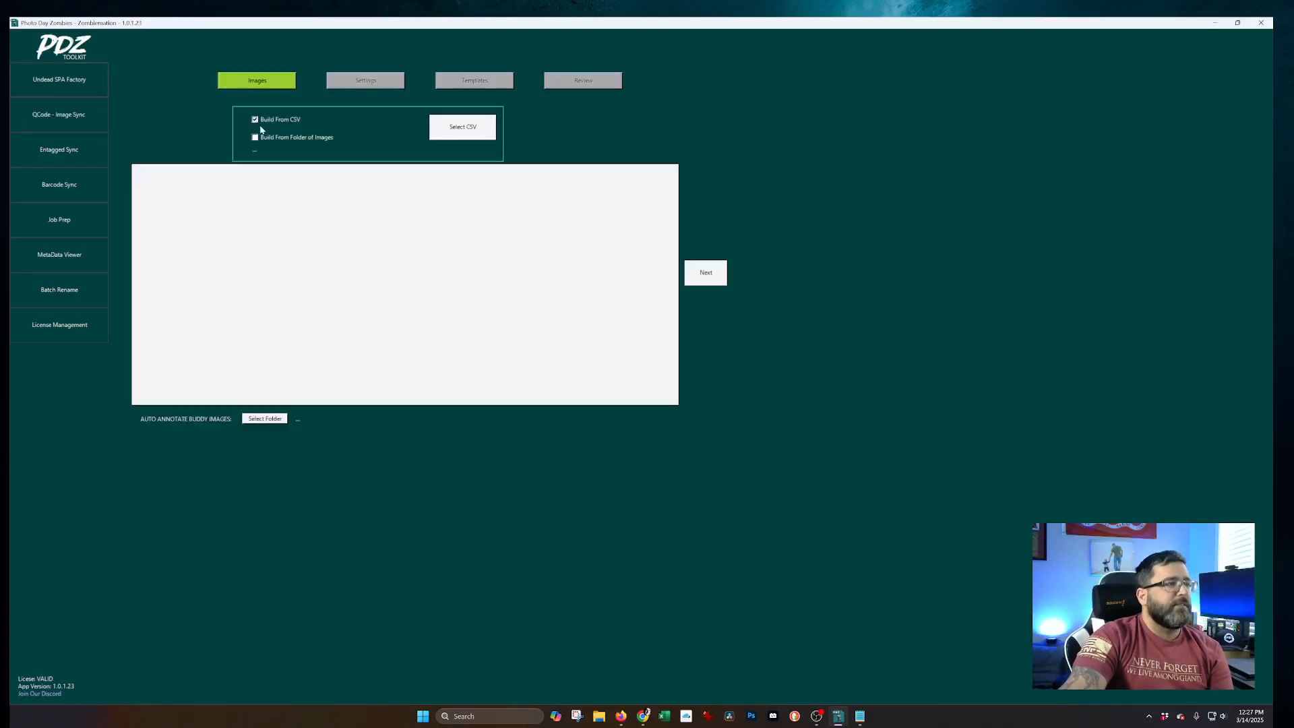
left_click(453, 123)
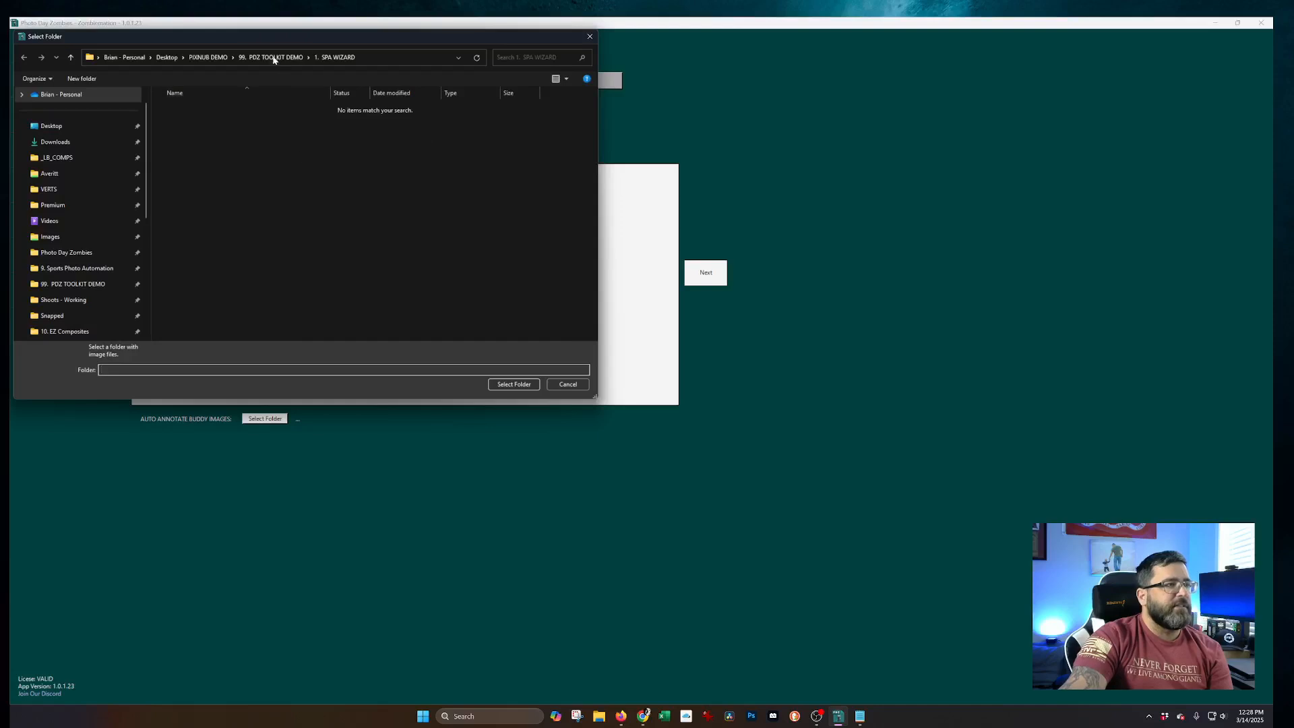
left_click(274, 60)
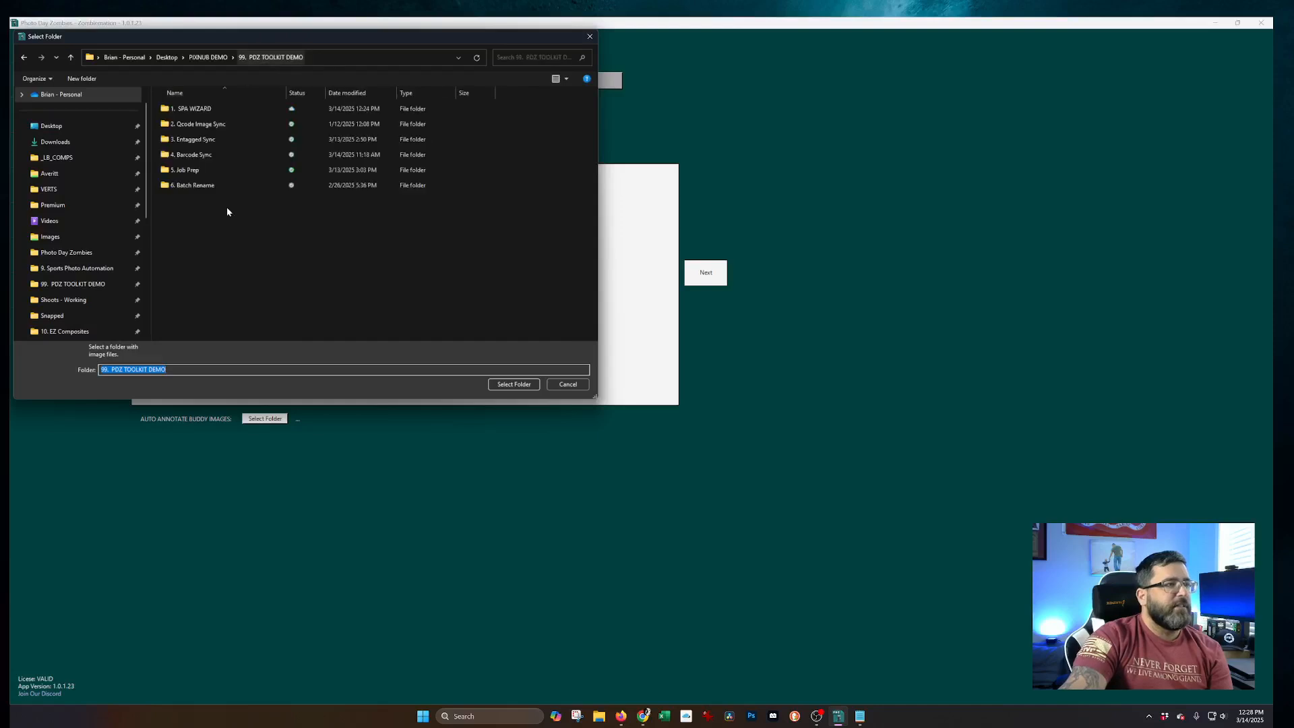
double_click(214, 140)
double_click(176, 126)
double_click(189, 109)
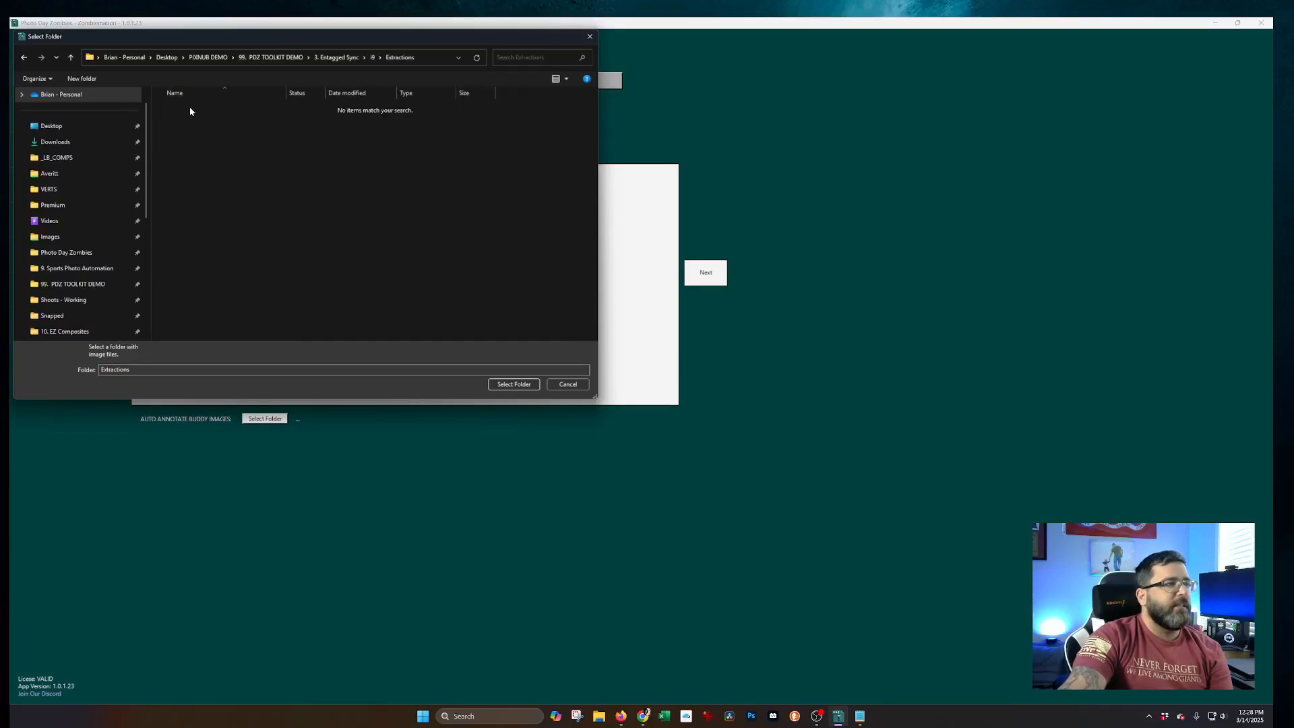
left_click(537, 387)
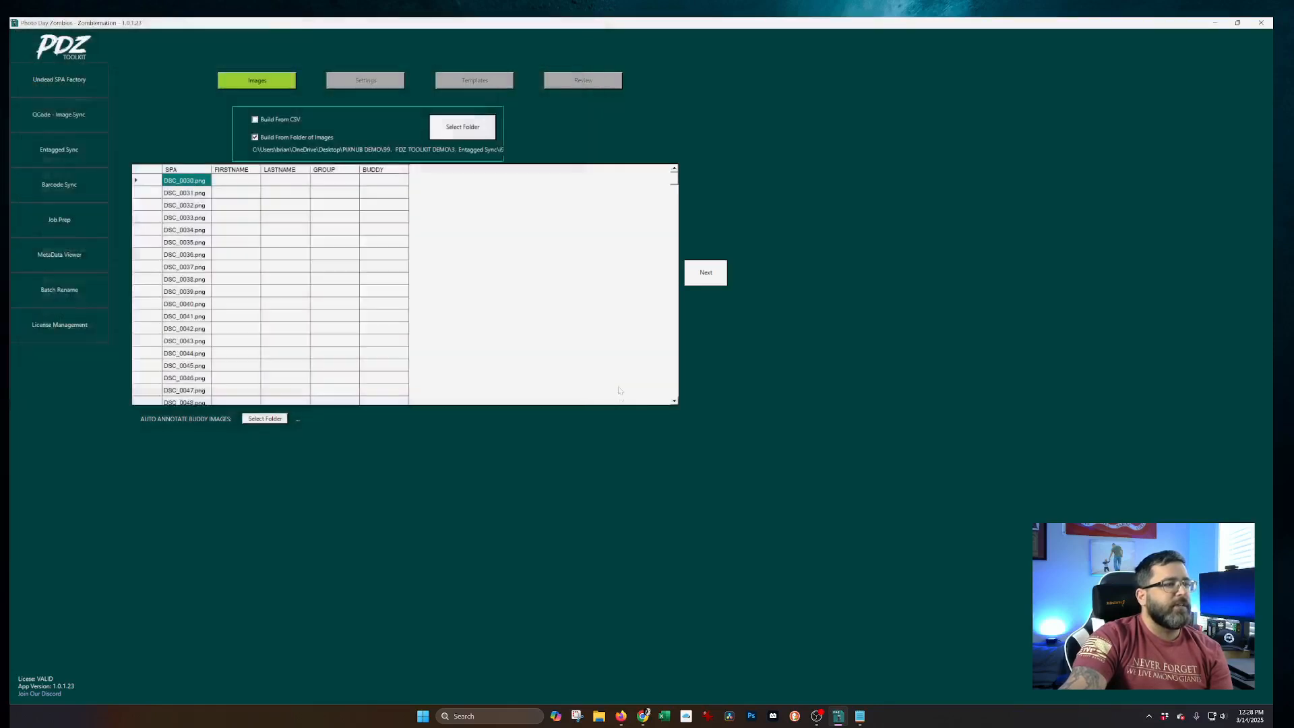
Step: Add the Ascend_4x5_Vertical.psd template from the 1. SPA WIZARD folder with _45T as its appended filename
left_click(710, 282)
left_click(301, 137)
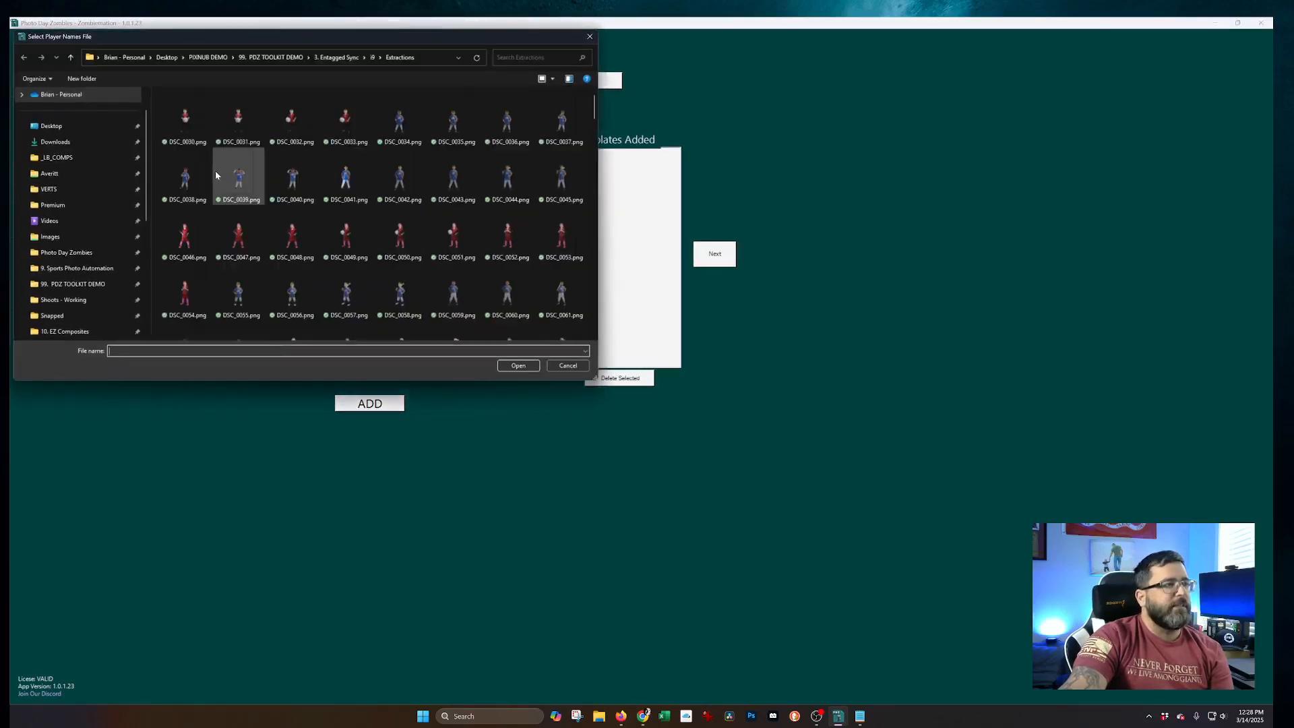
left_click(244, 59)
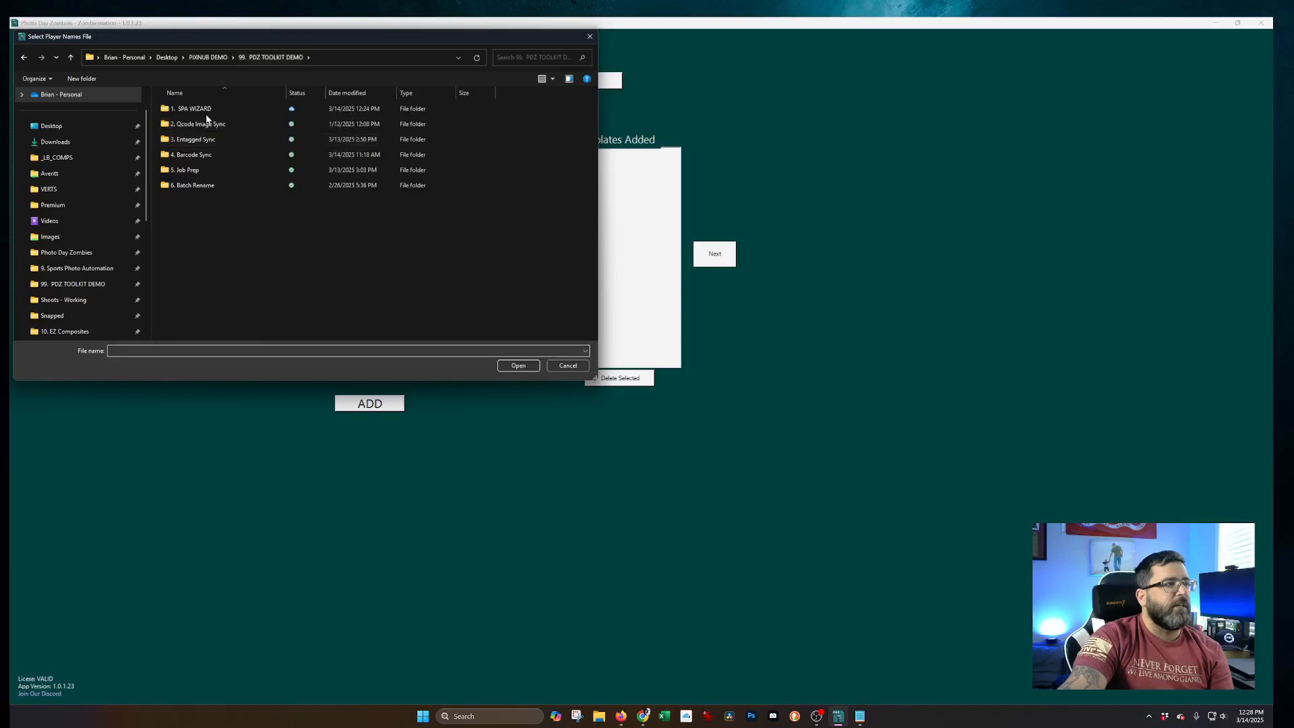
double_click(208, 124)
double_click(215, 139)
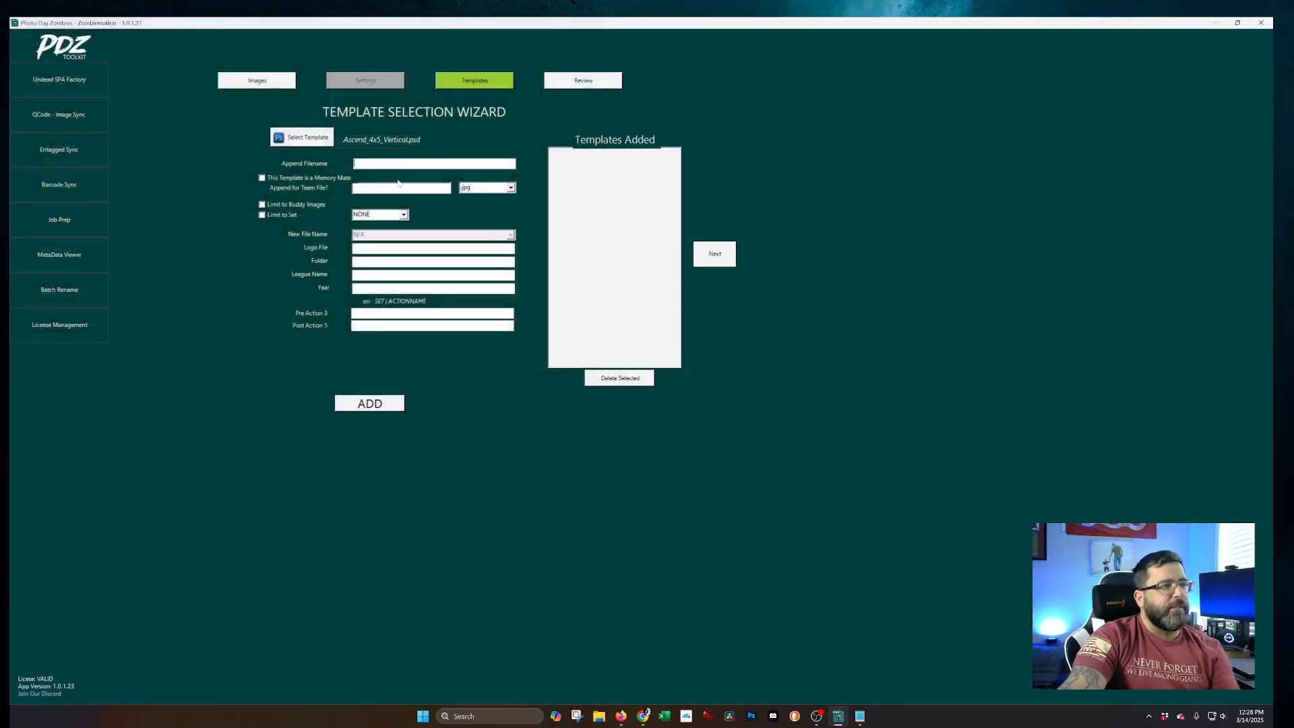
type("_45T")
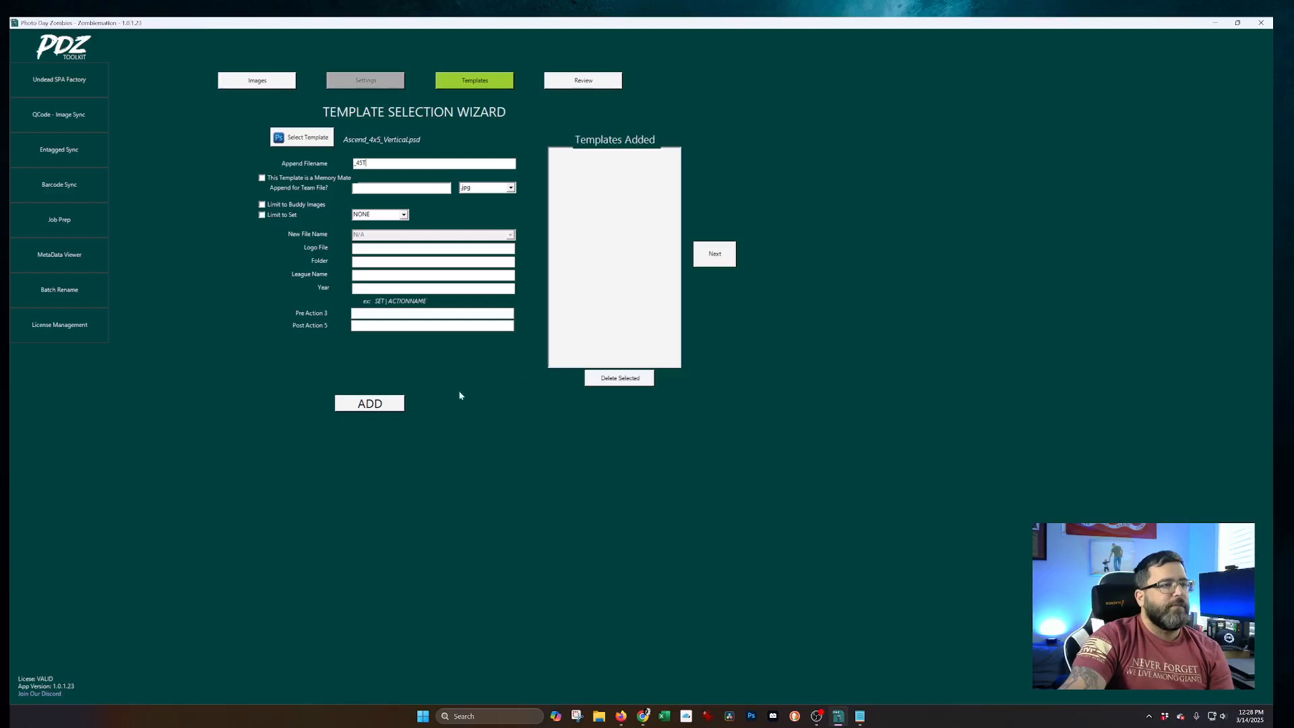
left_click(387, 405)
Step: Remove the empty columns from the generated rows and set the CSV delimiter to comma
left_click(585, 83)
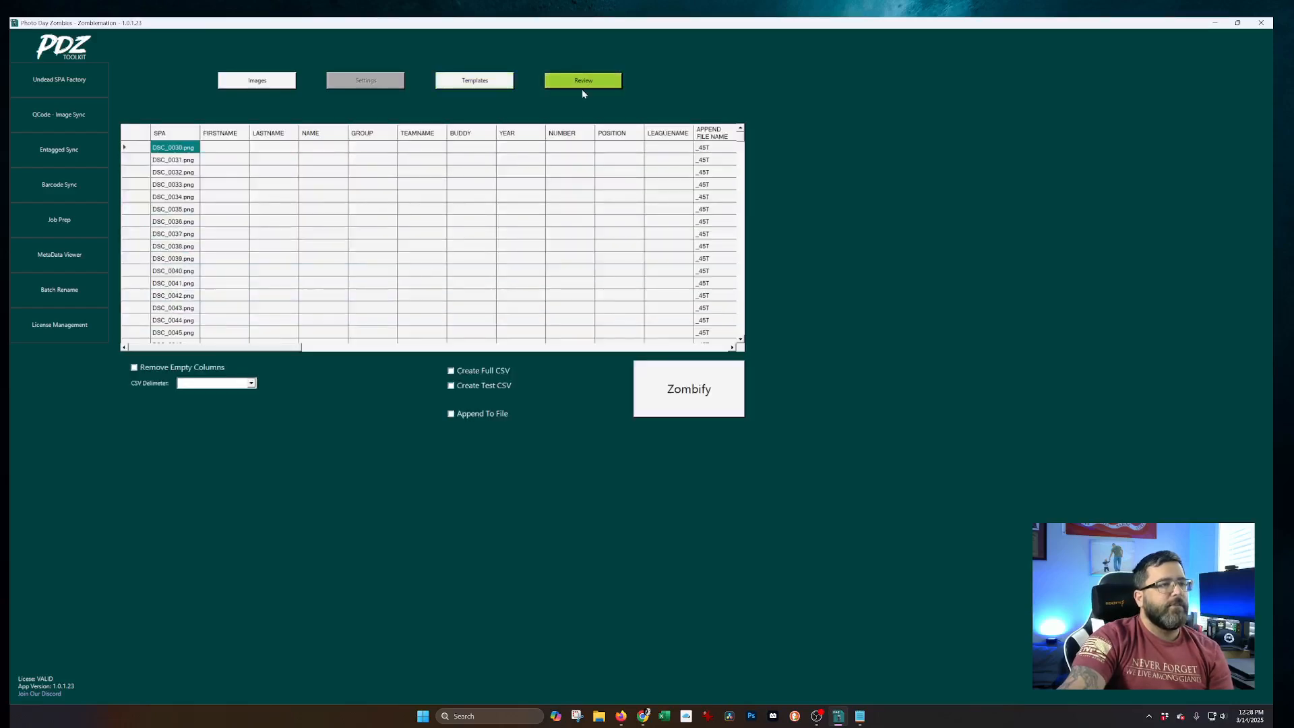
left_click(196, 368)
left_click(223, 383)
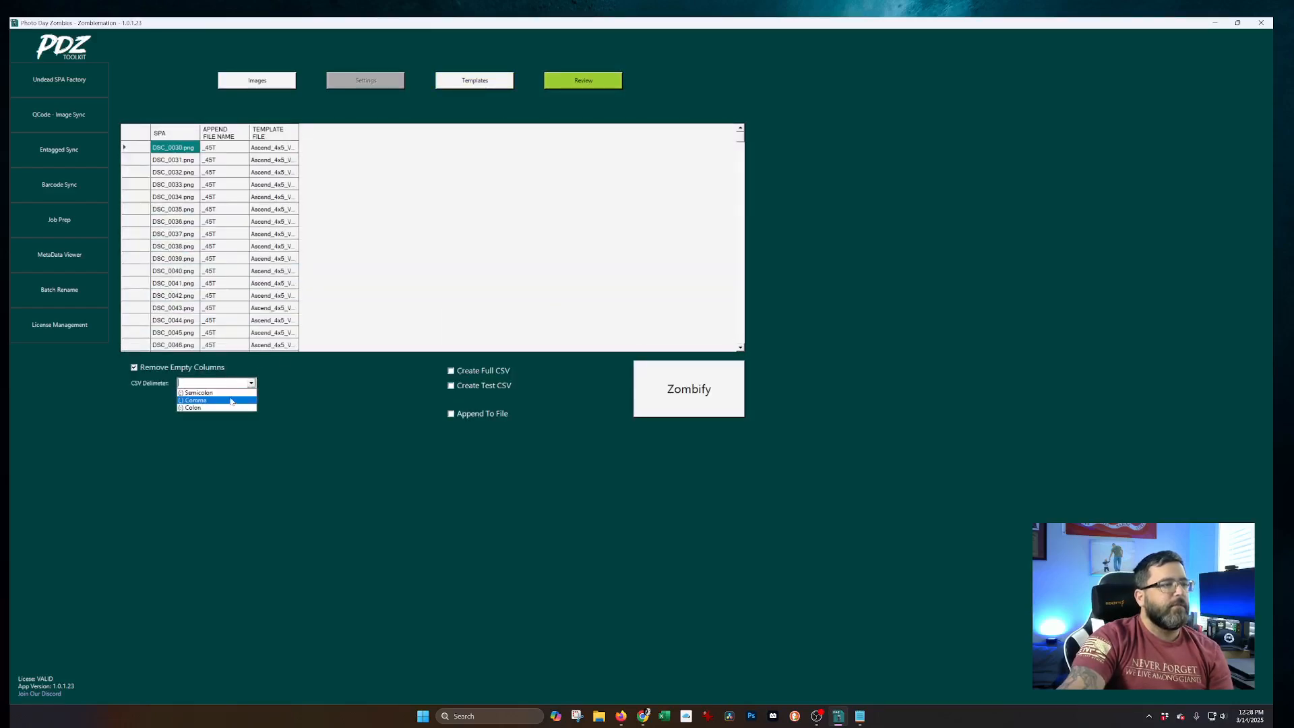
left_click(213, 394)
Step: Export the rows as a full CSV, replacing the existing FULL.csv in the 1. SPA WIZARD folder
left_click(669, 403)
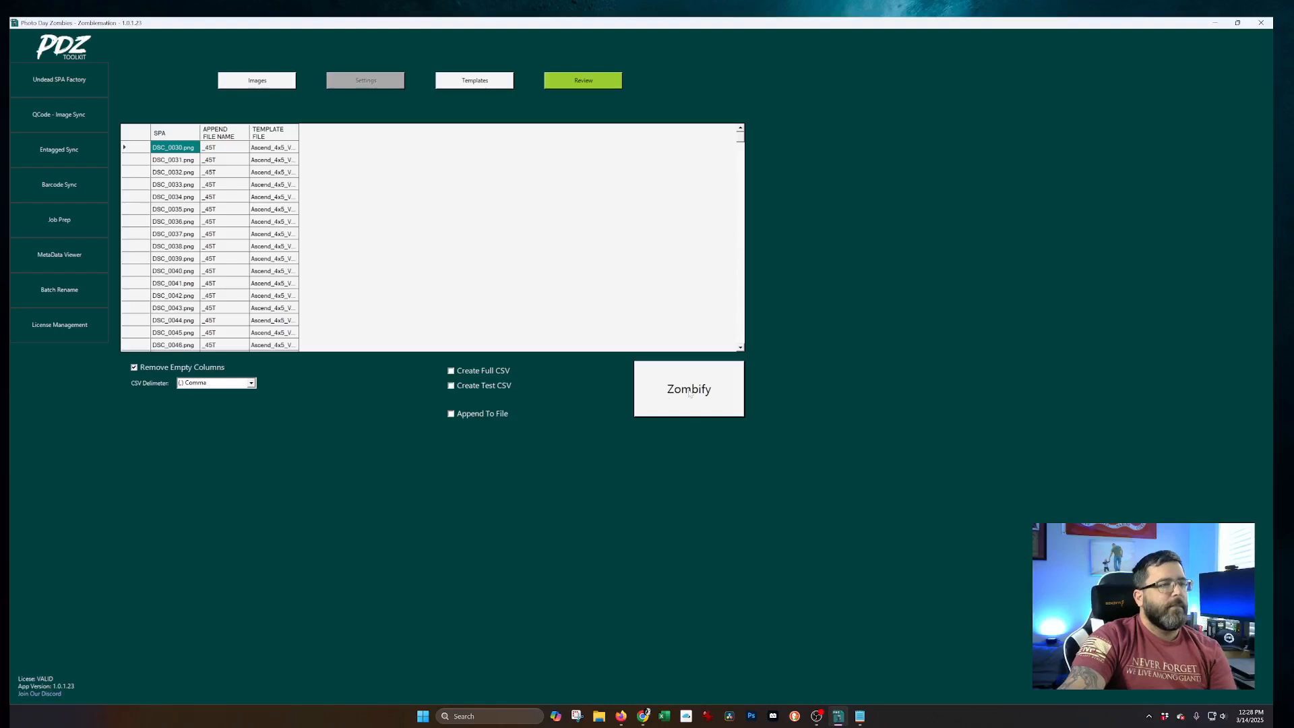
left_click(497, 373)
left_click(689, 389)
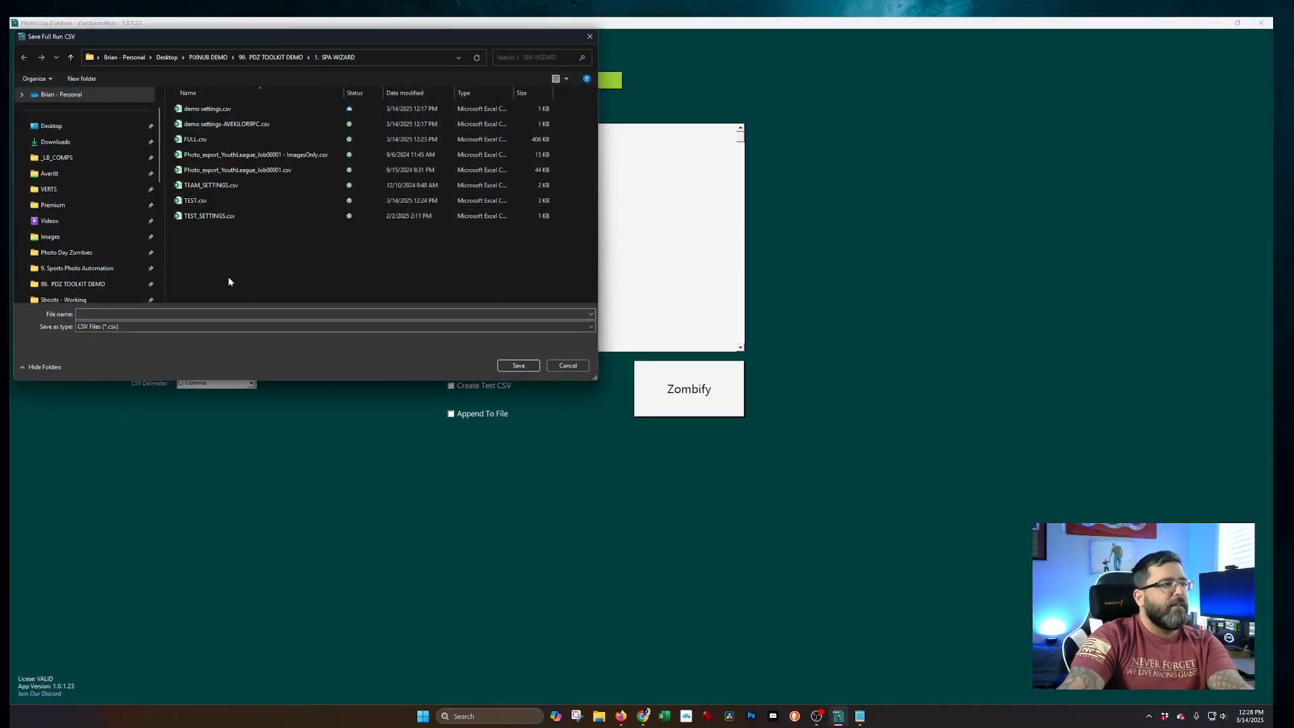
double_click(209, 140)
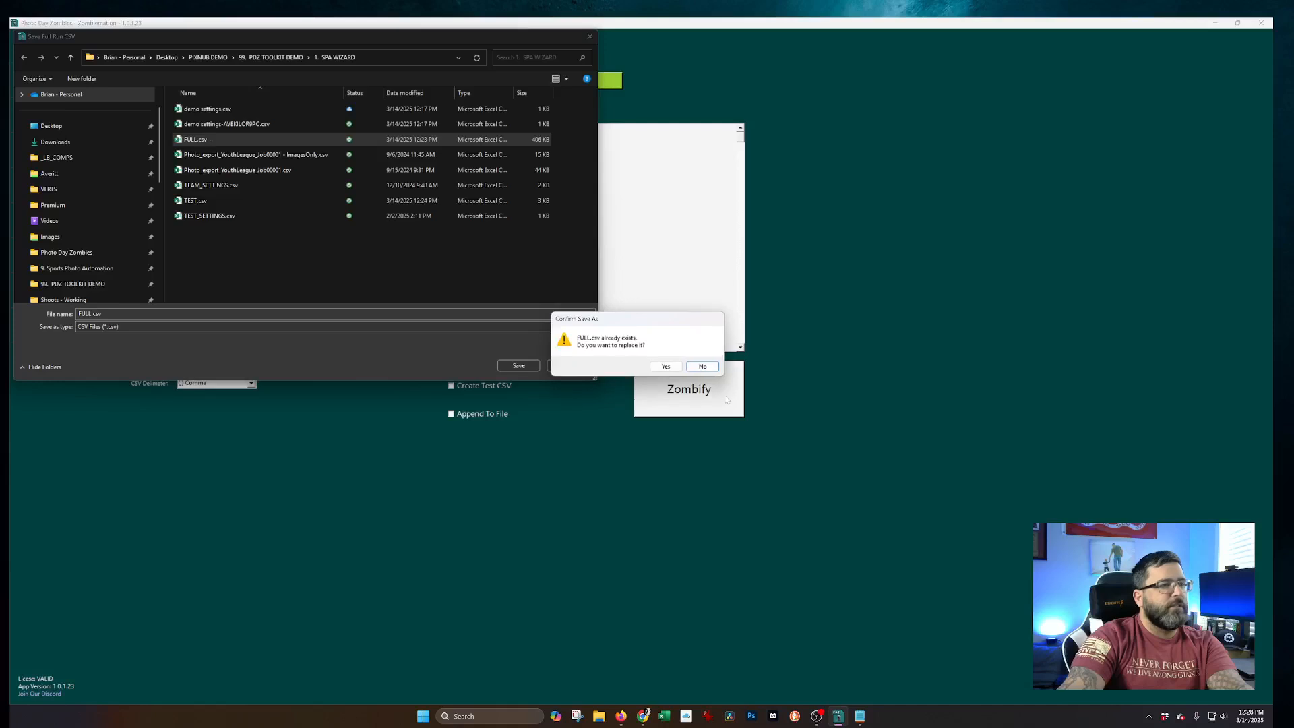
left_click(666, 367)
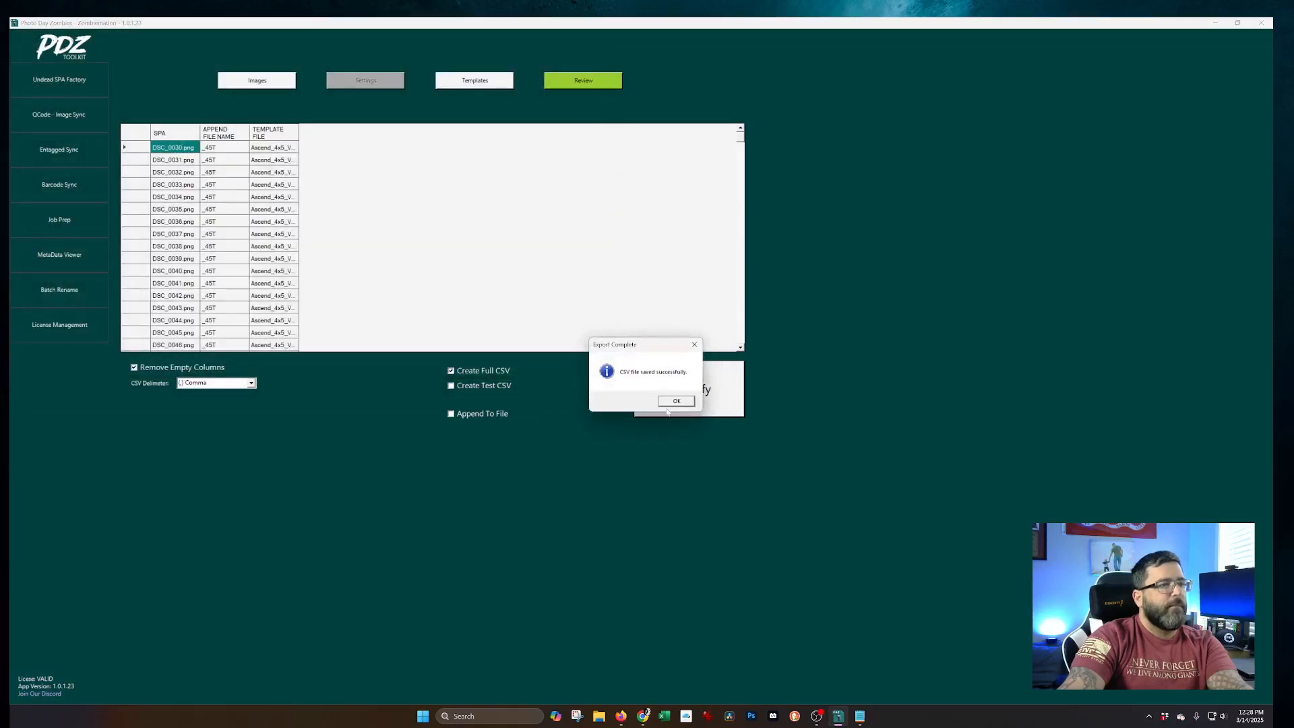
left_click(674, 401)
Step: Restart the setup and build the image list from the Extracts folder in 3. Entagged Sync, Large Example, Sample Job
left_click(102, 80)
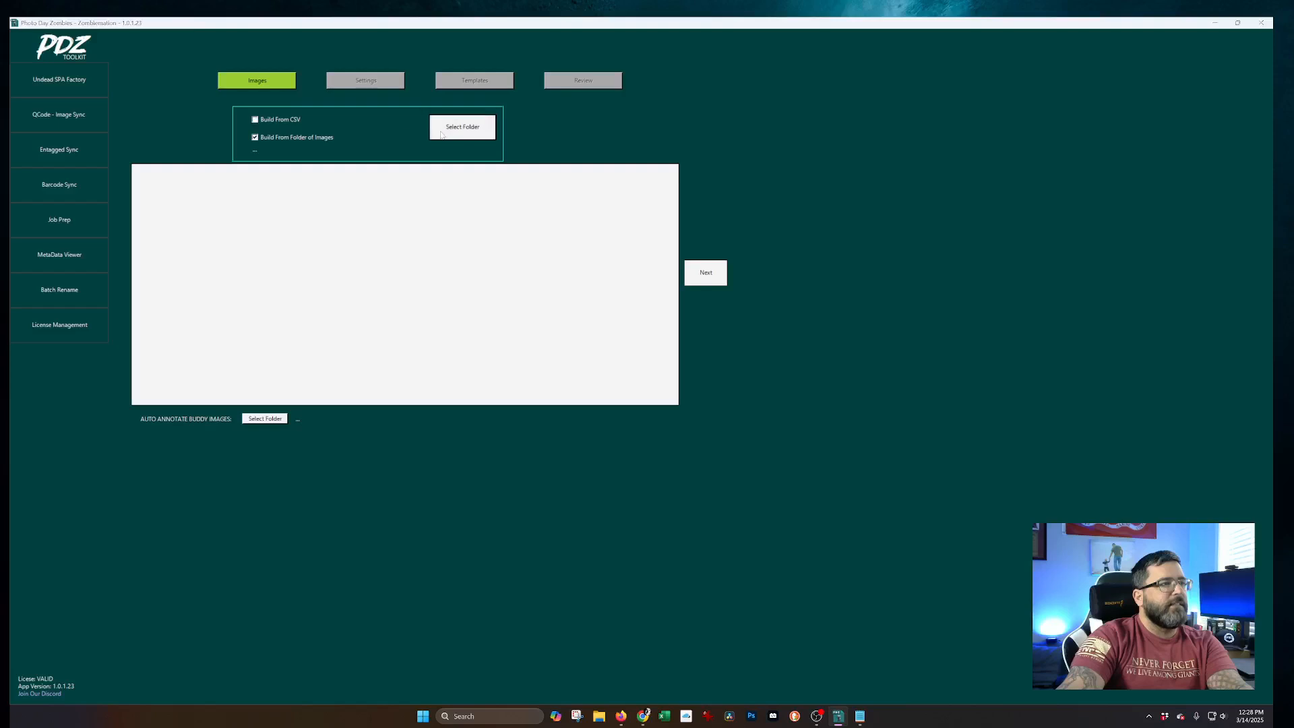
left_click(442, 135)
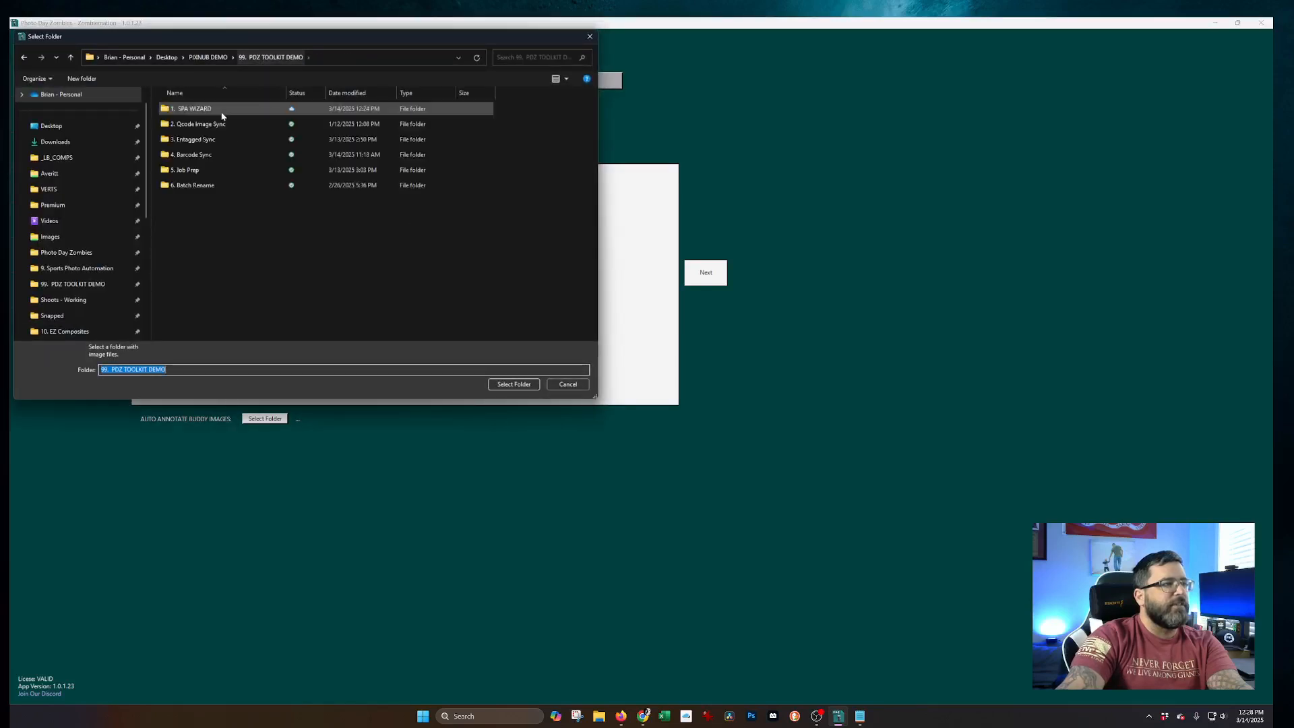
double_click(194, 139)
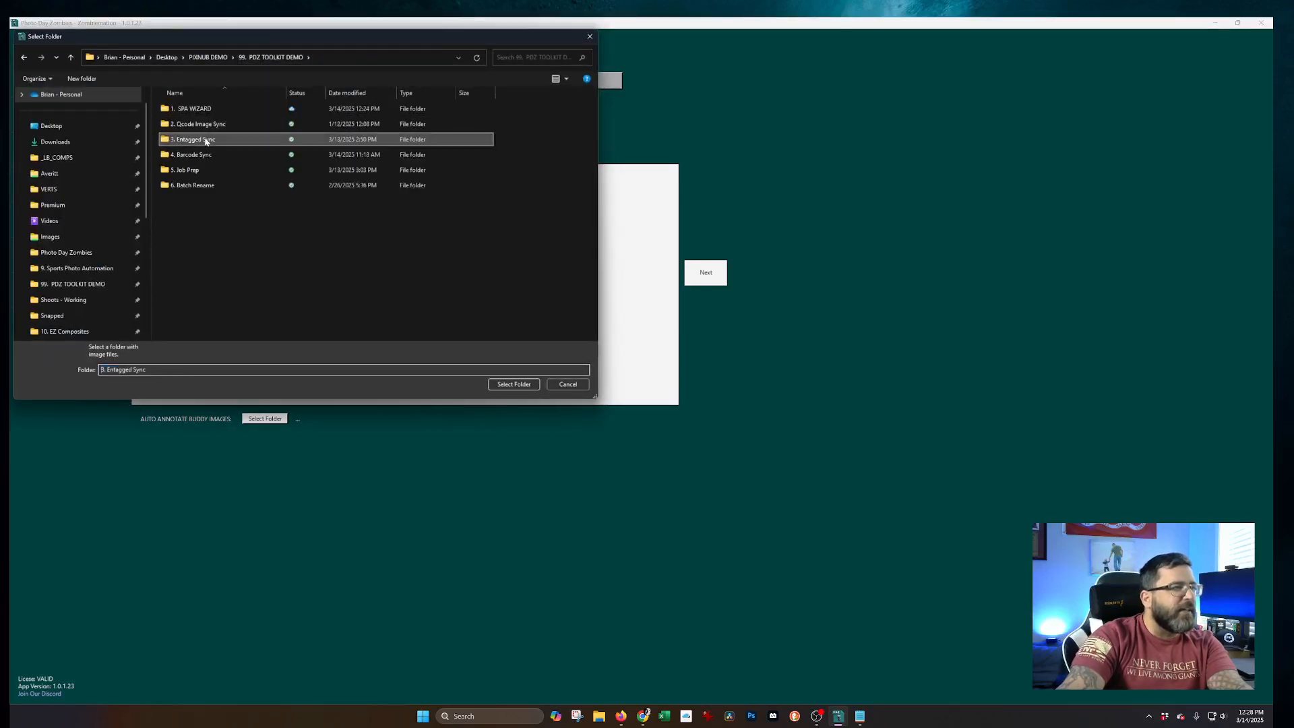
double_click(192, 139)
double_click(196, 110)
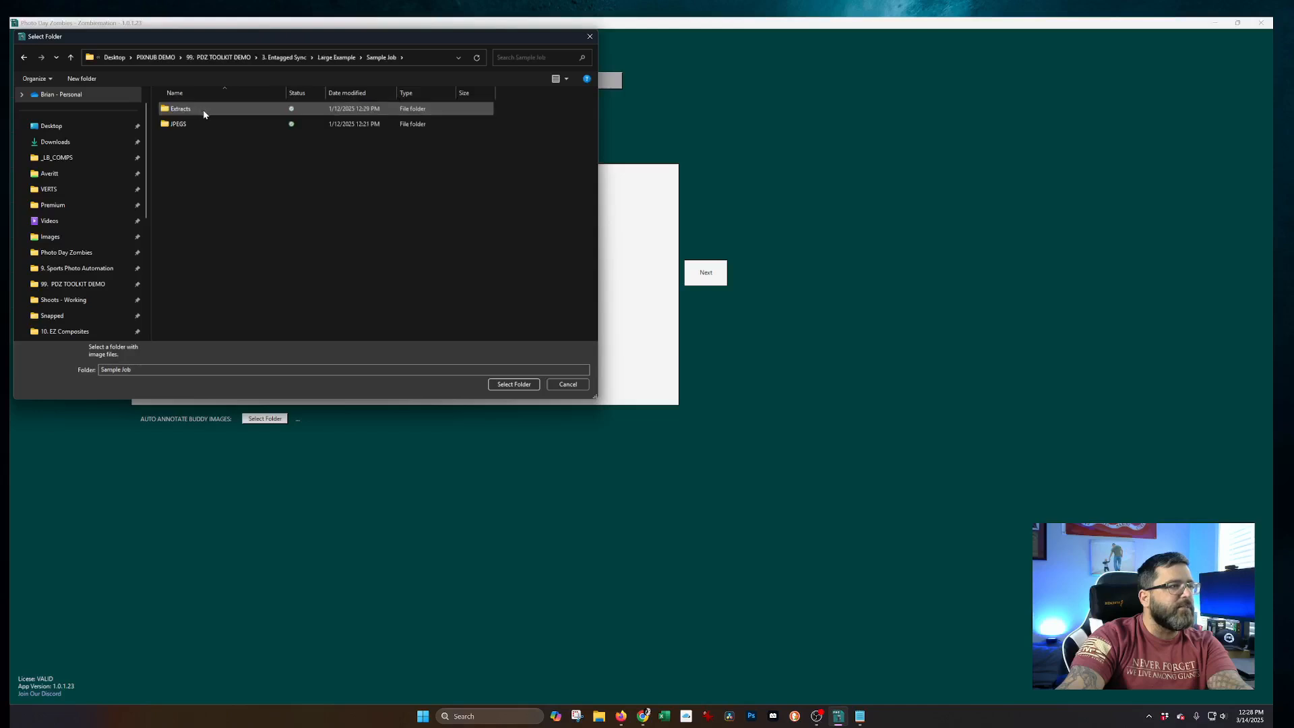
double_click(194, 110)
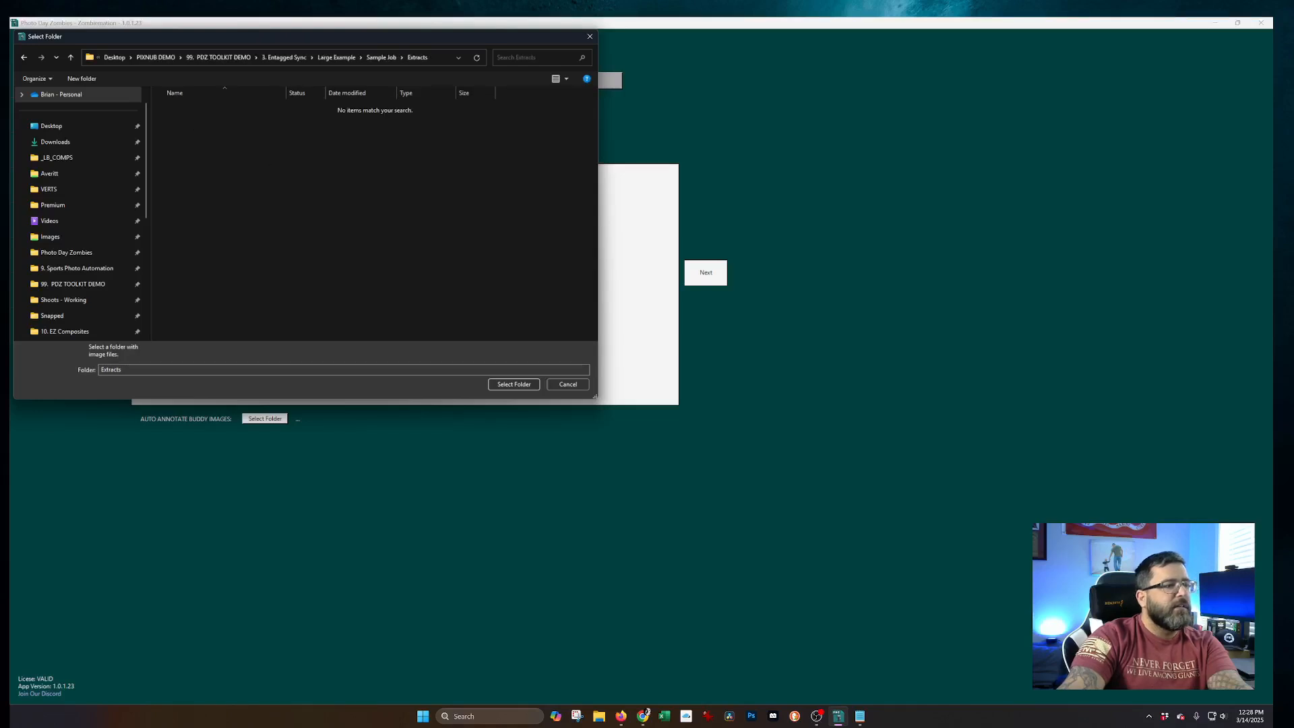
left_click(516, 384)
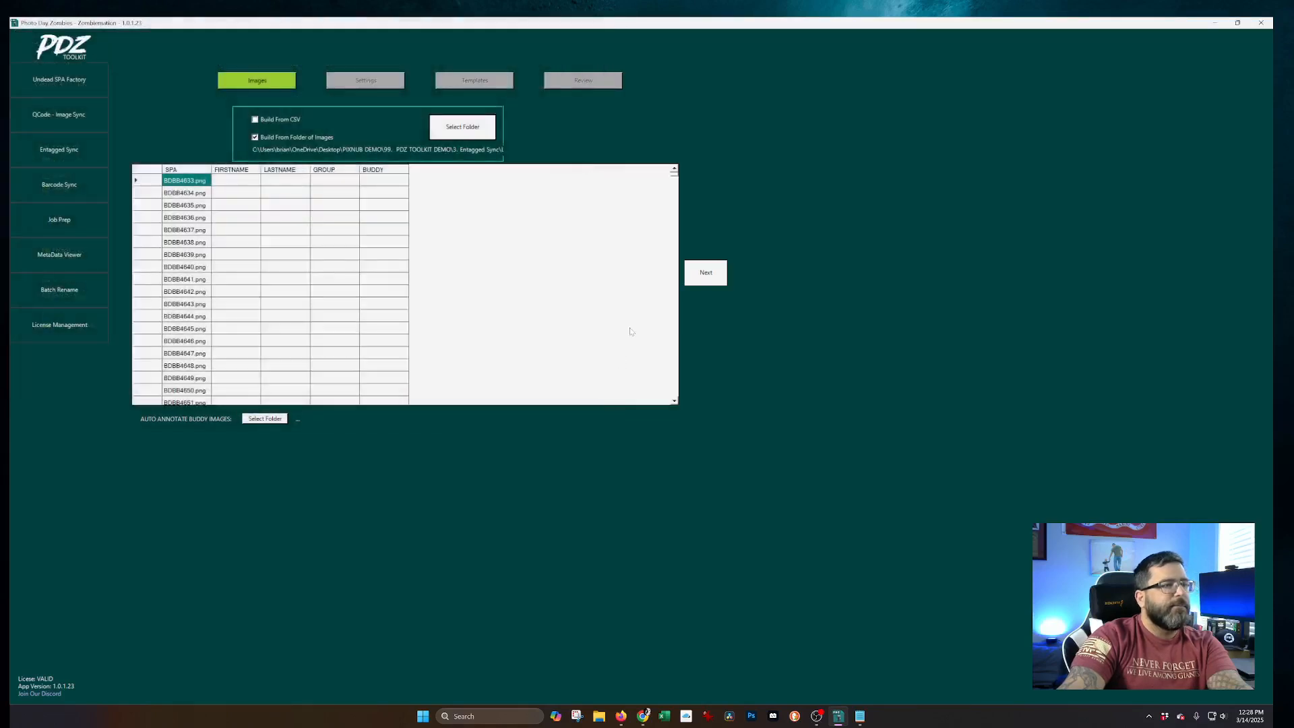
Step: Add the Portal_4x5_Vertical.psd template from the 1. SPA WIZARD folder with _PRTL as its appended filename
left_click(709, 276)
left_click(301, 137)
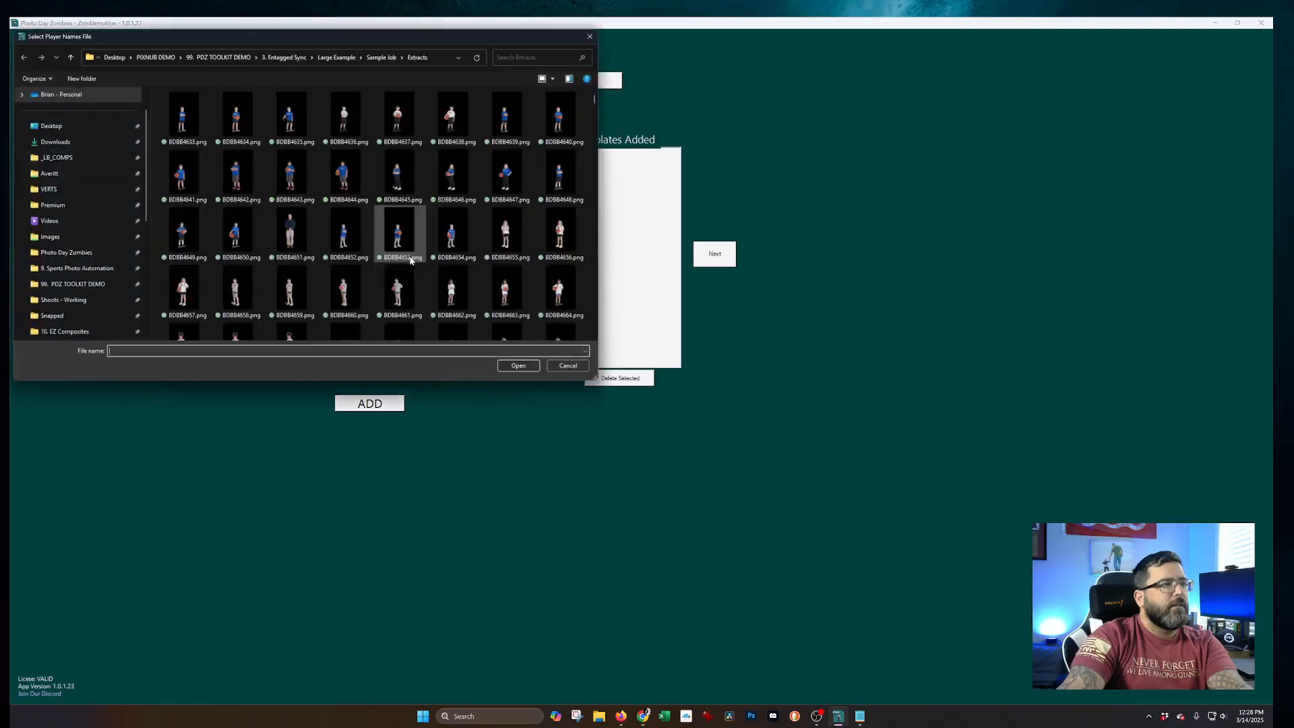
left_click(294, 59)
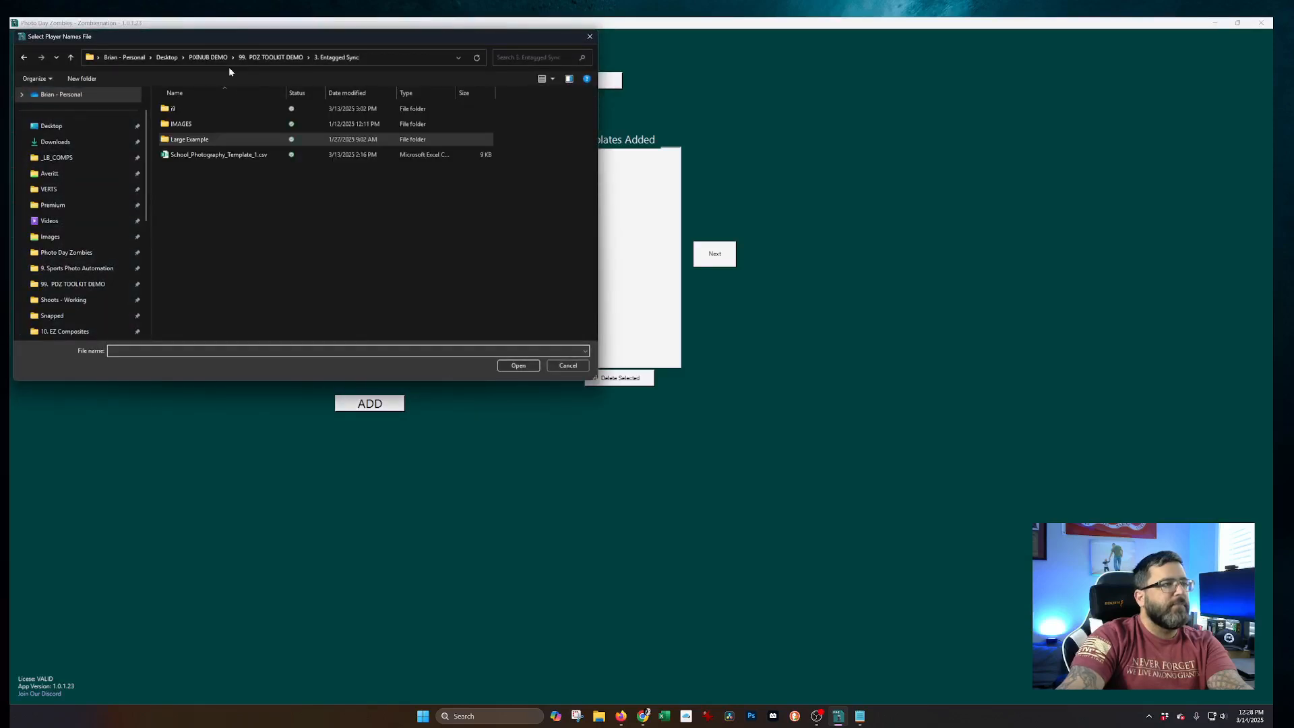
left_click(274, 57)
double_click(209, 110)
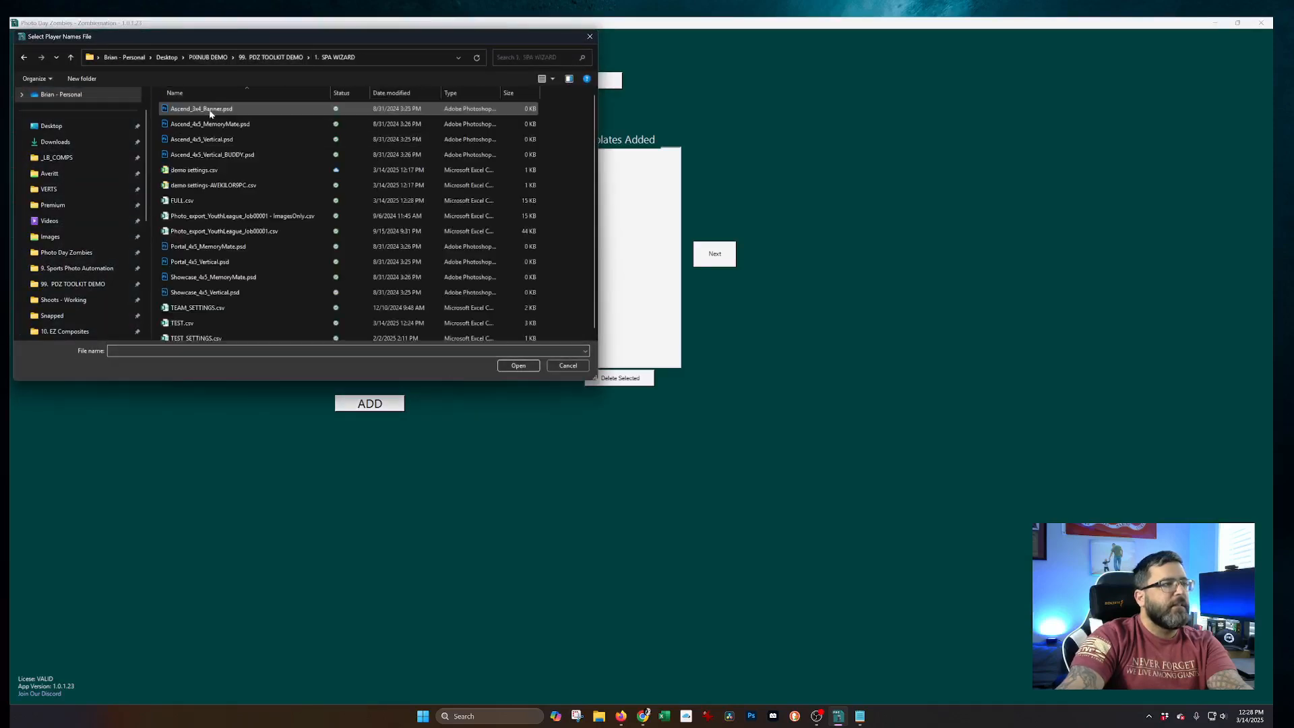
double_click(216, 262)
left_click(434, 164)
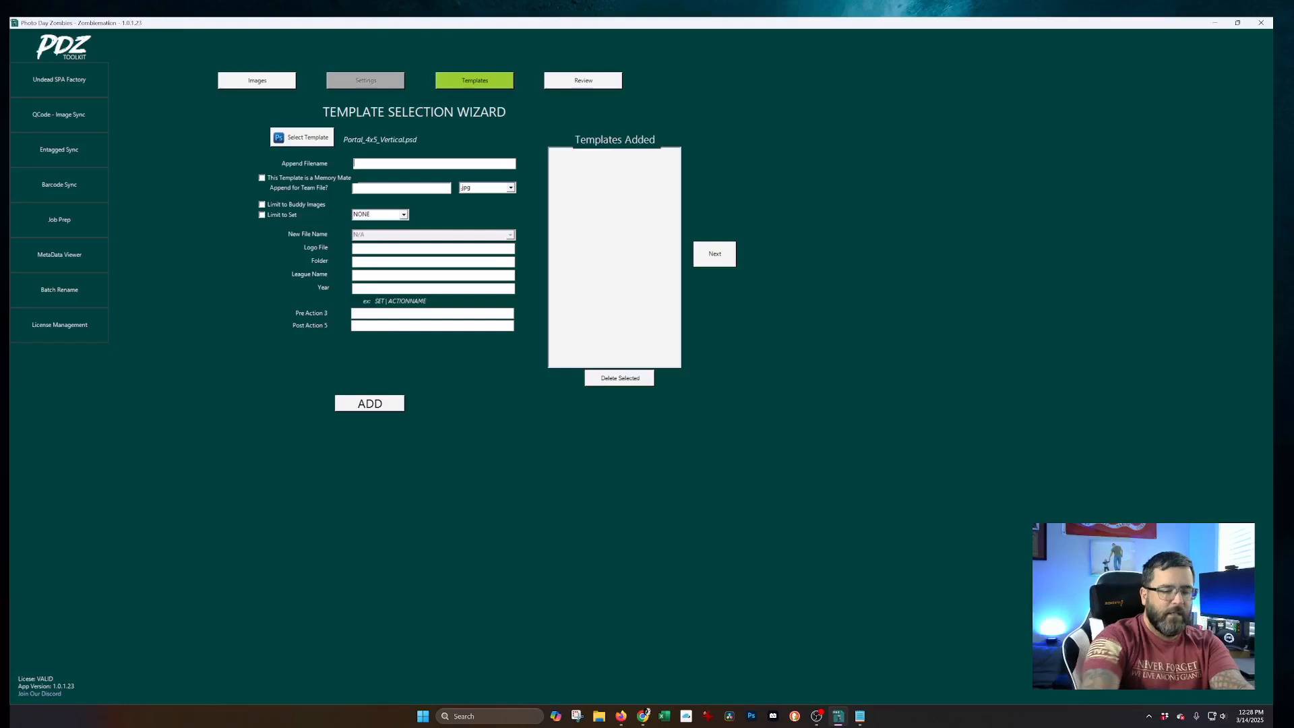
type("_PRTL")
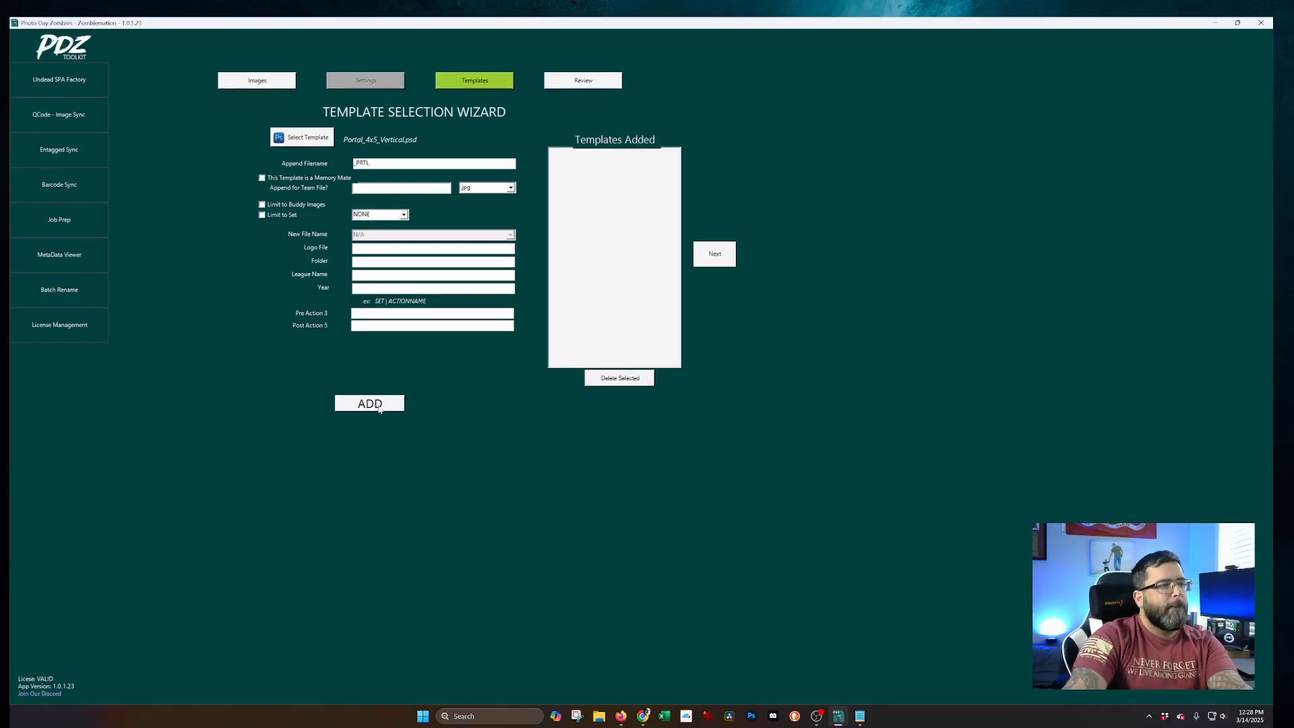
left_click(379, 405)
Step: Remove the empty columns and export the rows as a full CSV appended to the existing FULL.csv
left_click(713, 261)
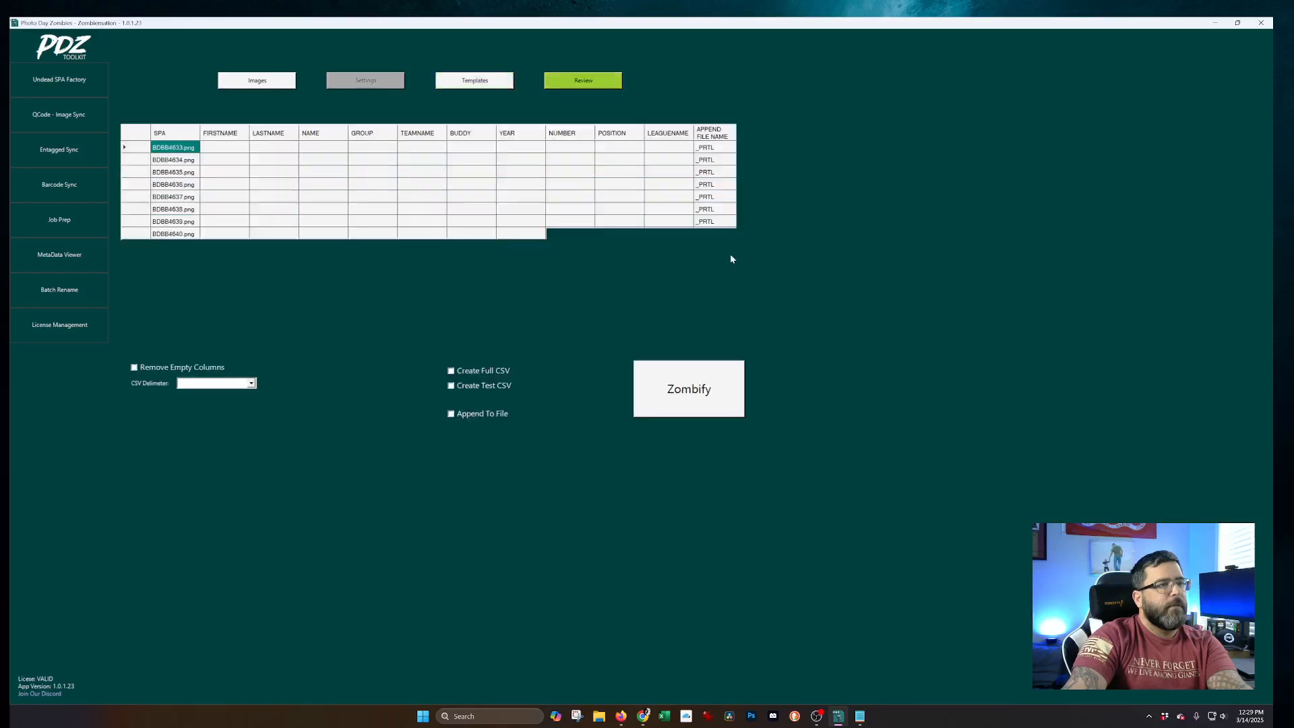
left_click(217, 370)
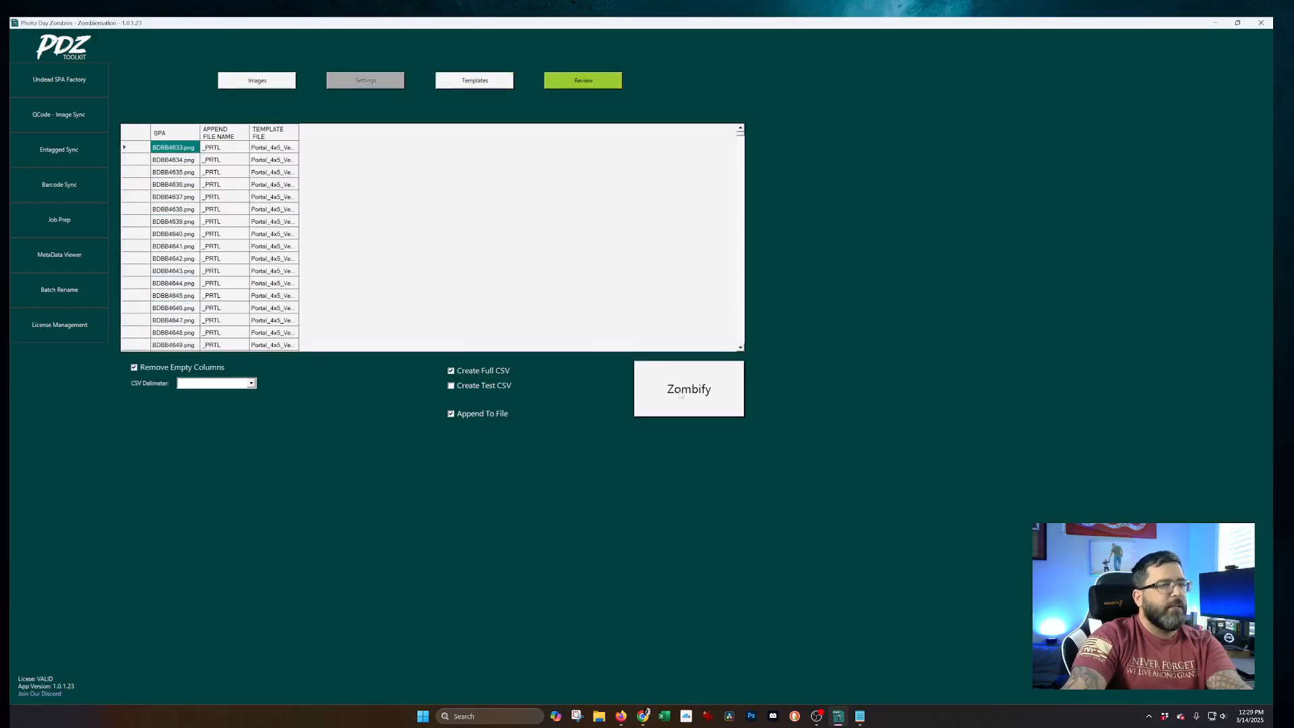
left_click(641, 404)
double_click(208, 140)
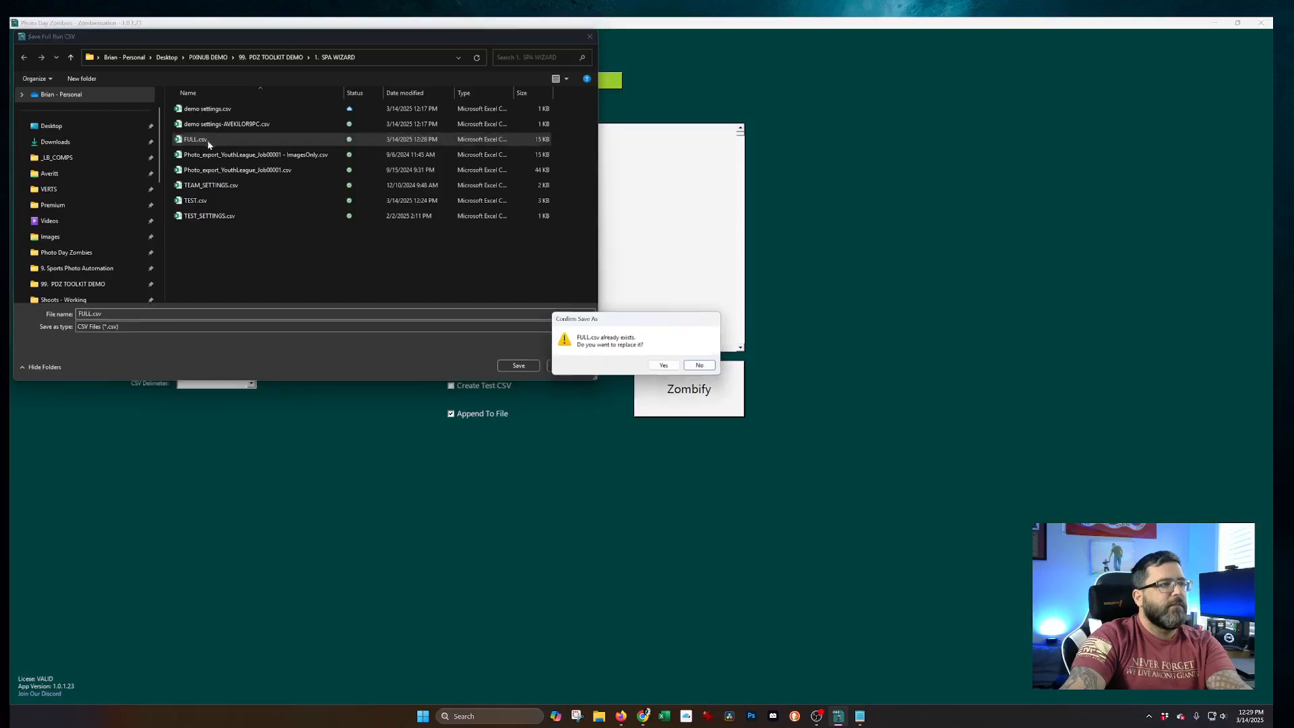
left_click(666, 368)
left_click(674, 400)
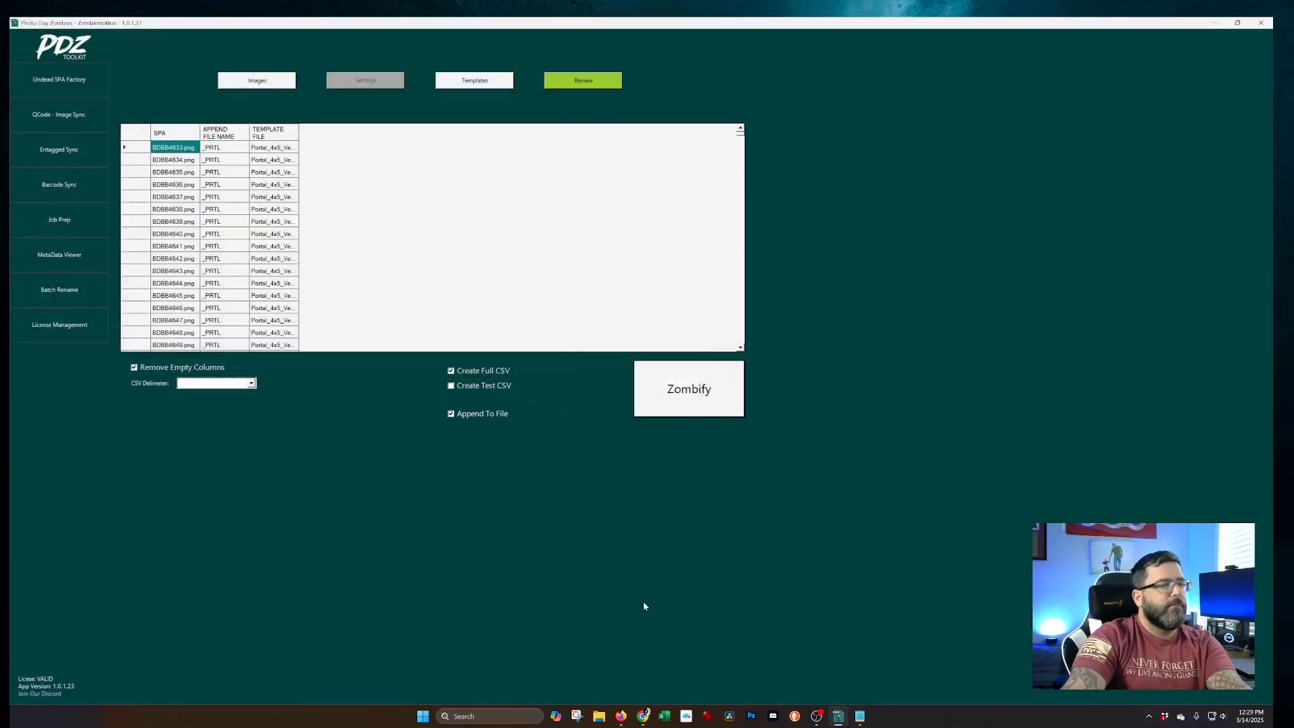
Step: Switch to File Explorer and open FULL.csv from the 1. SPA WIZARD folder of 99. PDZ TOOLKIT DEMO in Excel
left_click(599, 716)
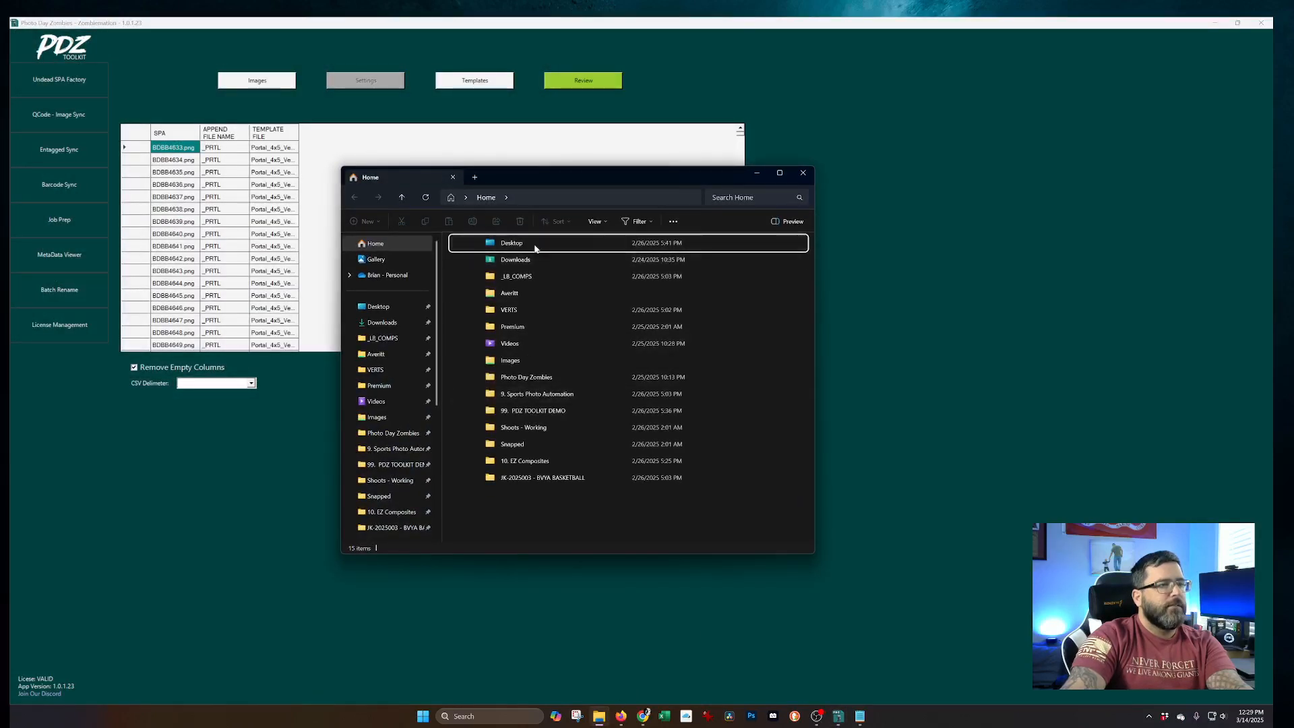
left_click(414, 468)
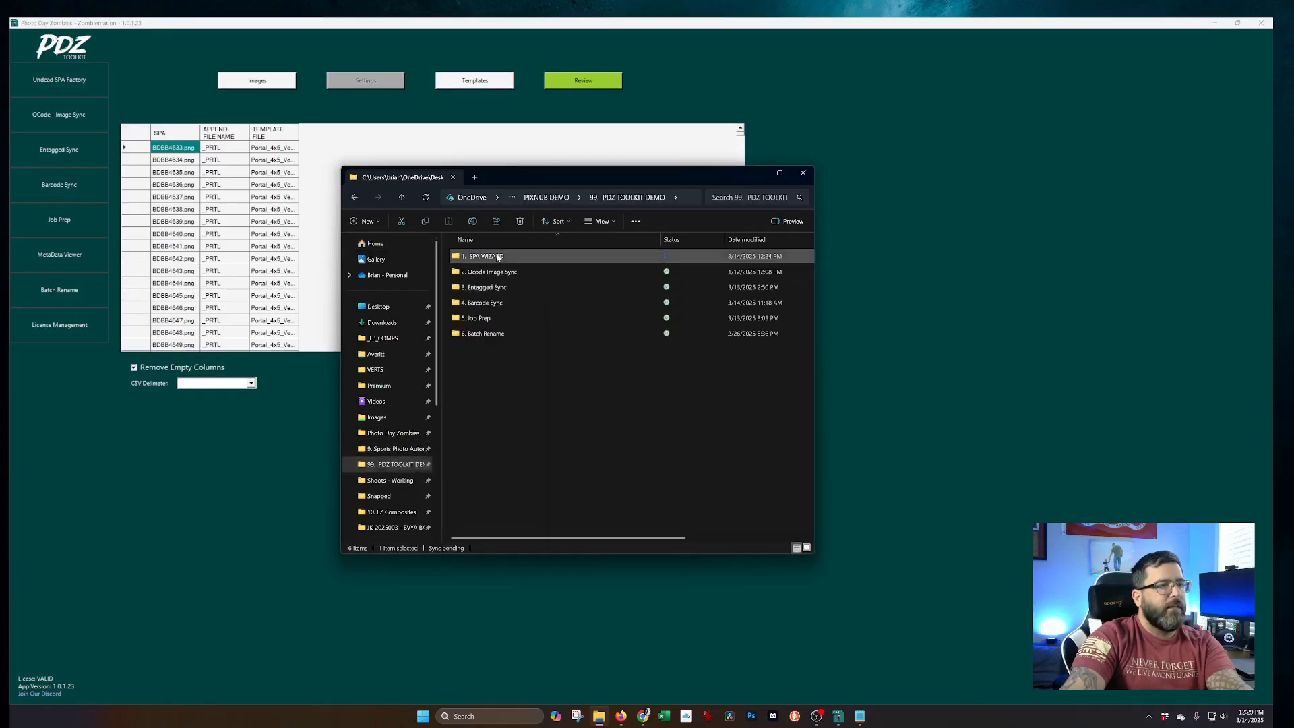
double_click(497, 255)
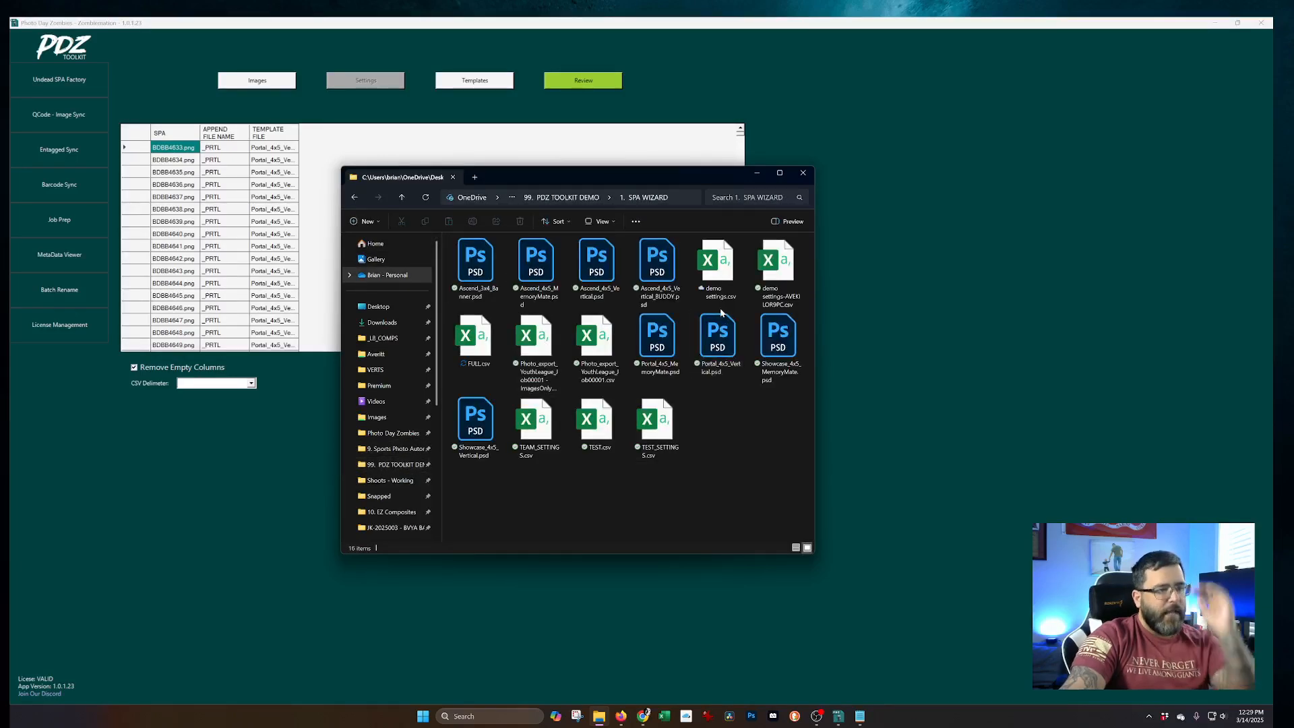
double_click(493, 350)
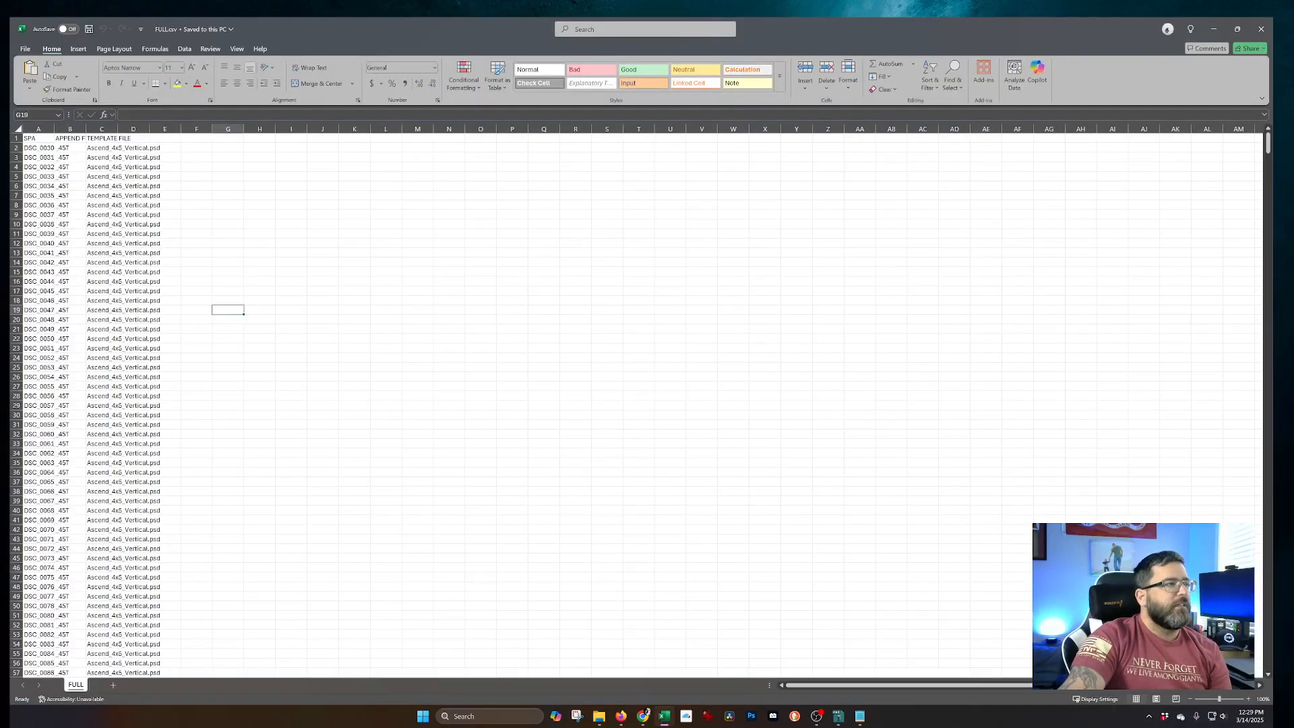
Step: Widen the columns, check the original and appended rows of FULL.csv, and close the file
left_click(18, 129)
left_click_drag(54, 130, 84, 129)
left_click(180, 186)
scroll(208, 271, "down", 20)
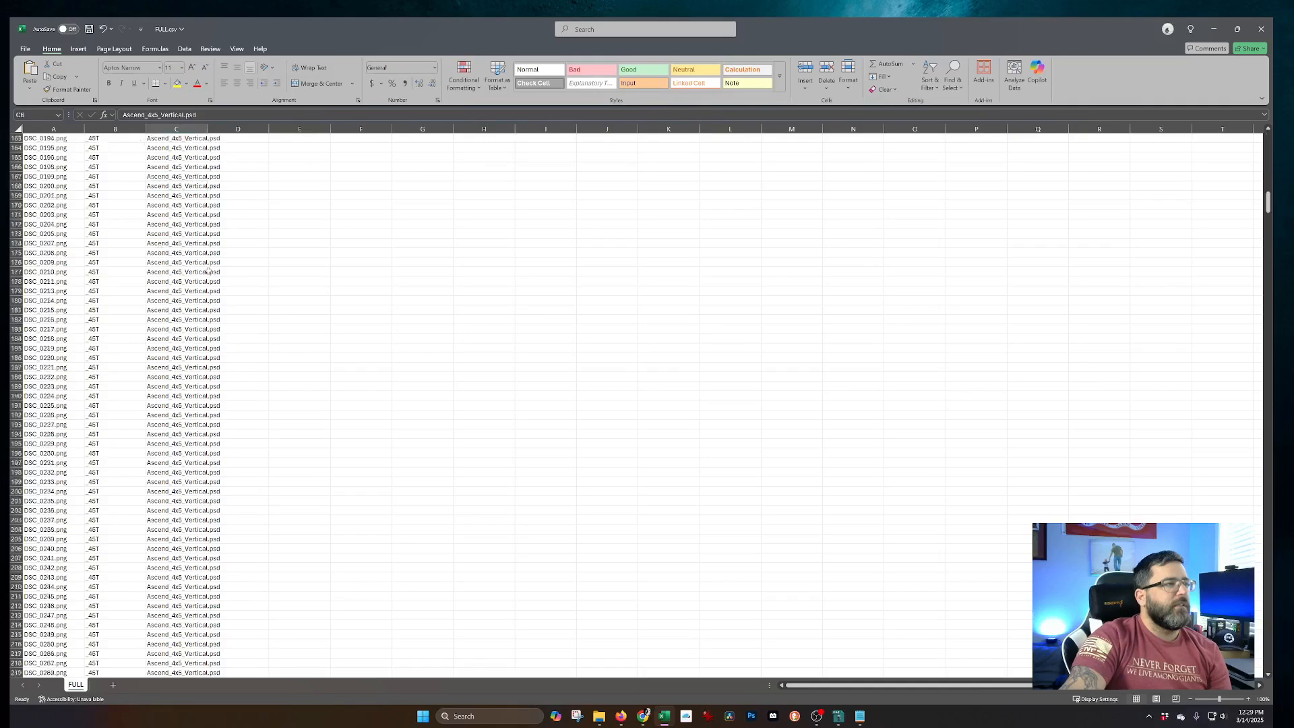
scroll(208, 271, "up", 20)
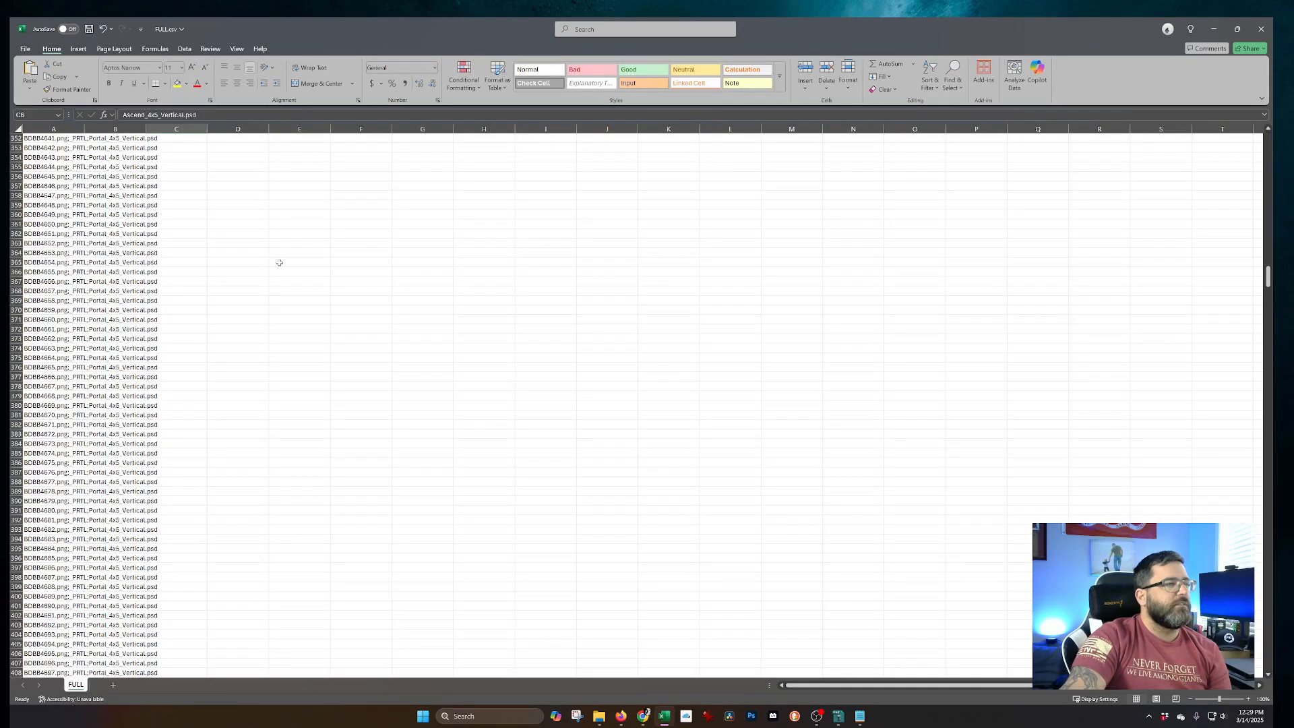
left_click(1262, 28)
left_click(654, 378)
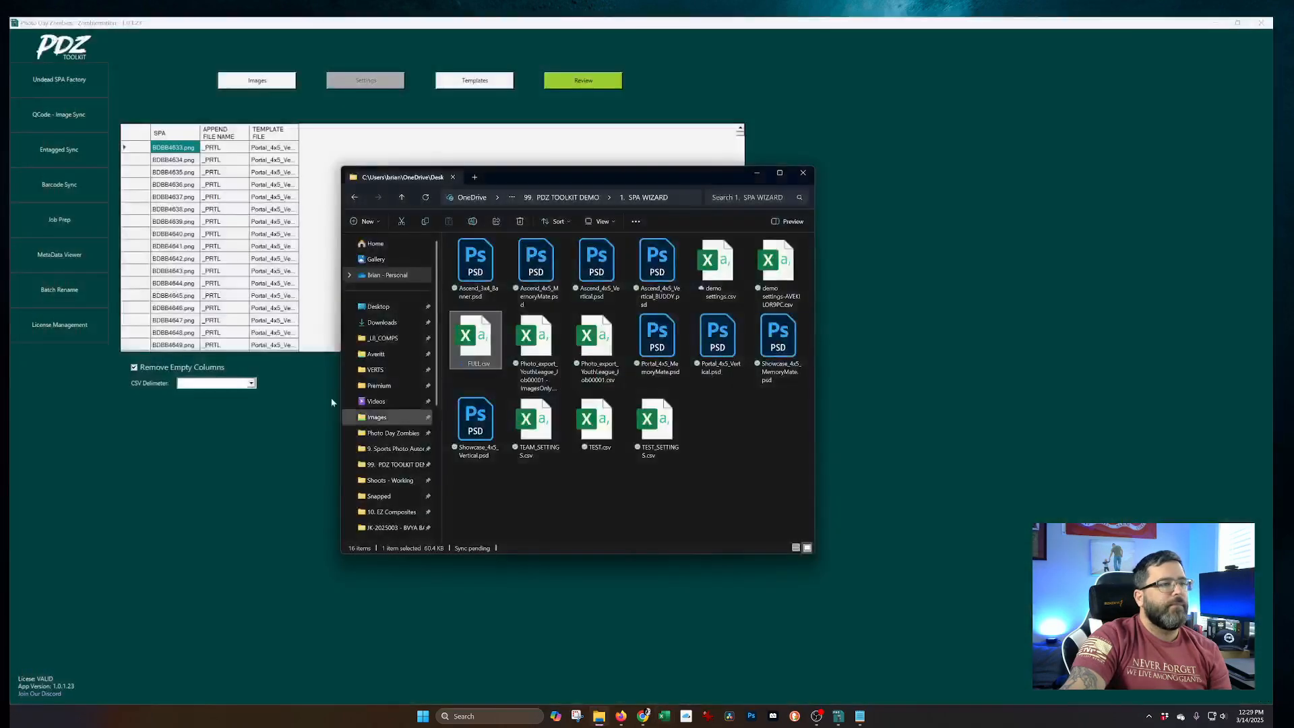
Step: Return to the PDZ Toolkit review page and set the CSV delimiter to comma
left_click(213, 443)
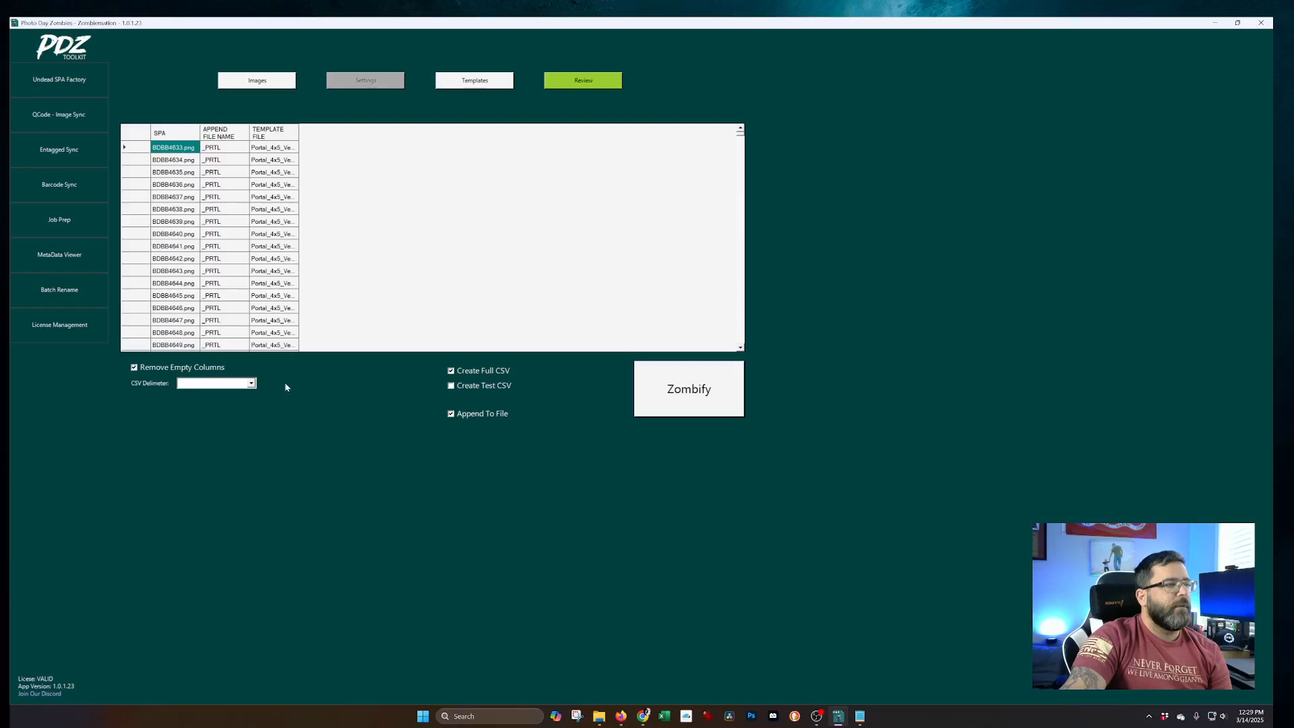
left_click(243, 383)
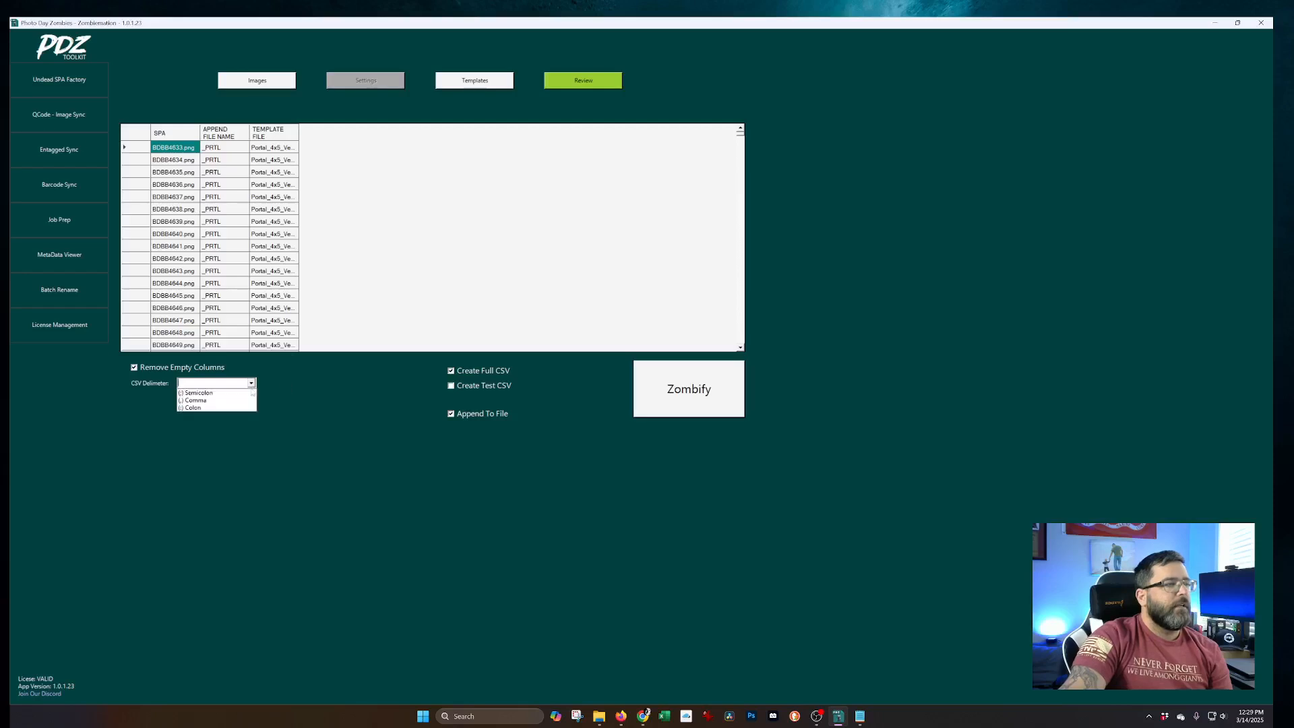
left_click(204, 401)
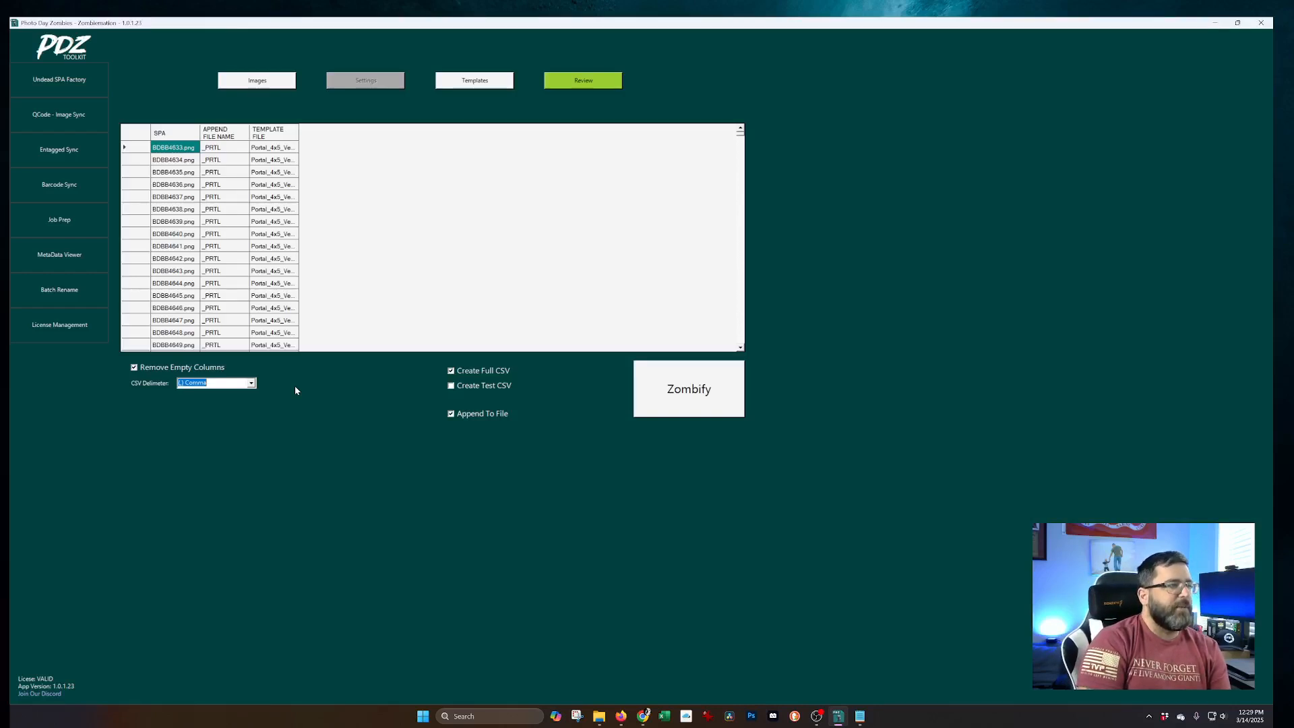
Step: Leave the review page and reopen Undead SPA Factory at its empty Images stage
left_click(66, 89)
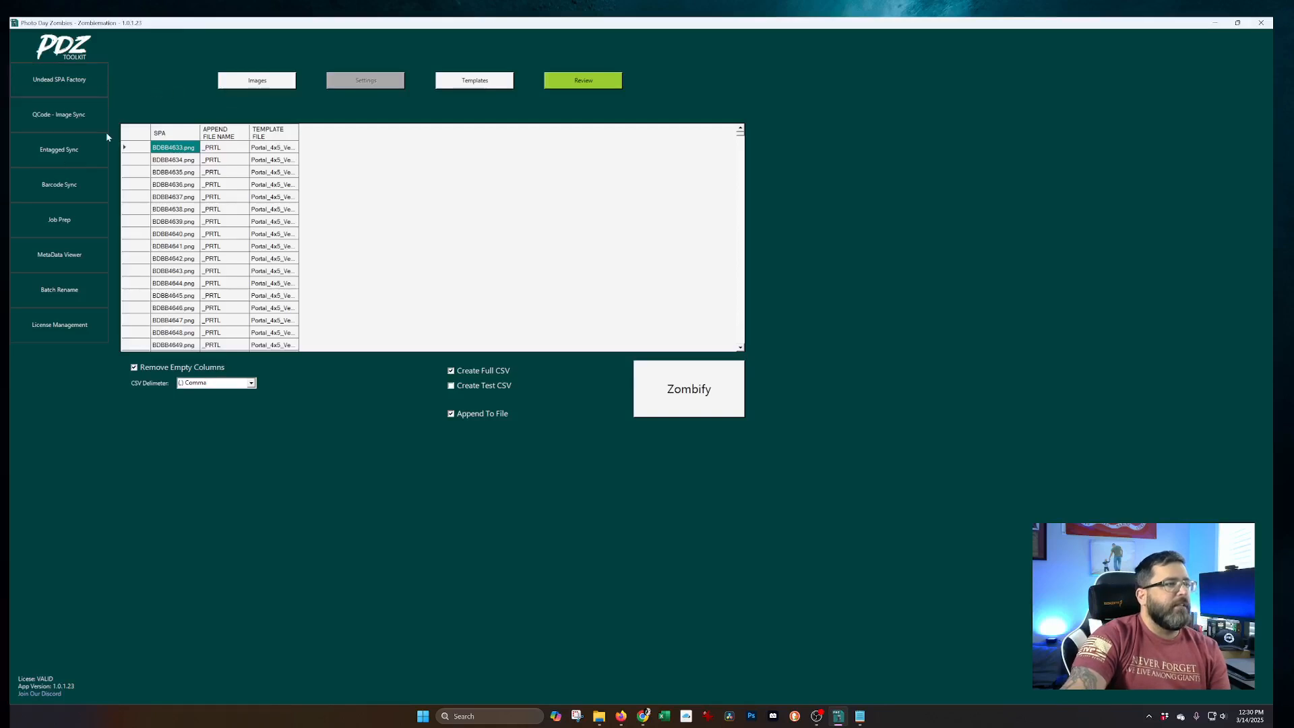
left_click(59, 112)
left_click(73, 83)
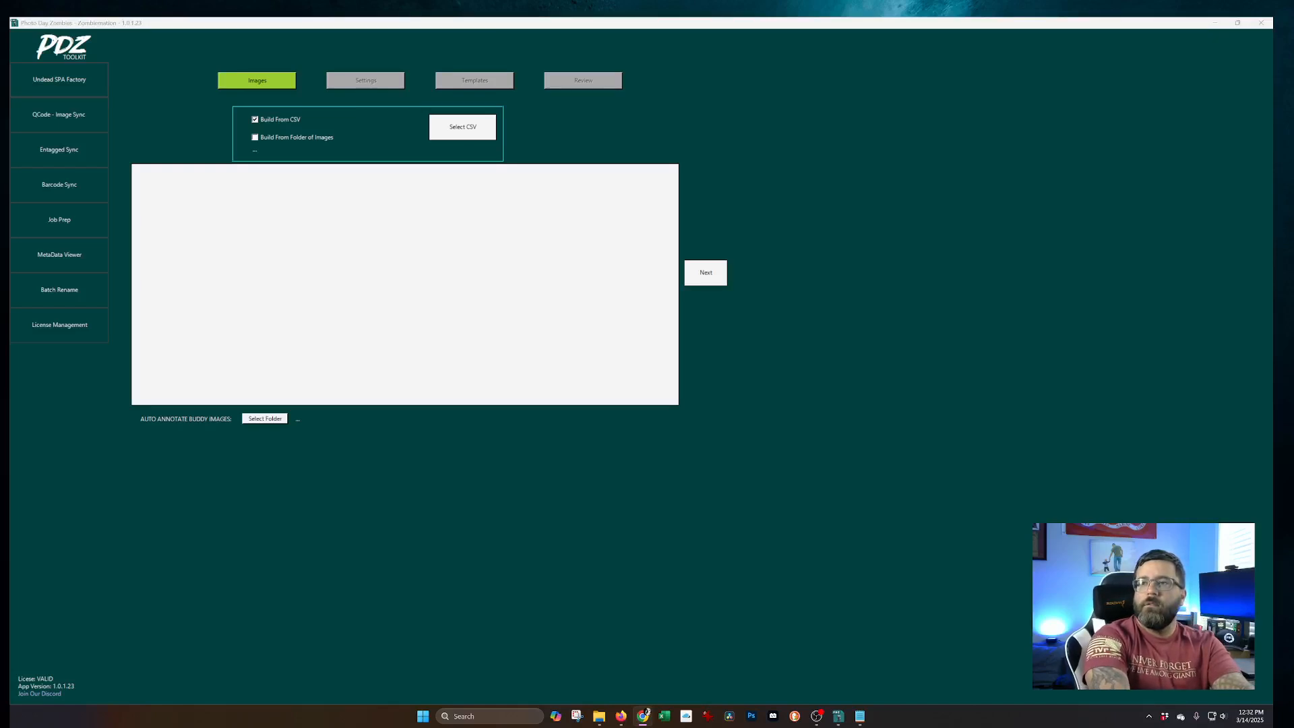
Step: Switch to the Photo Day Zombies website in Chrome and view the Our Software section describing PDZ Toolkit and its subscription
left_click_drag(1271, 155, 742, 22)
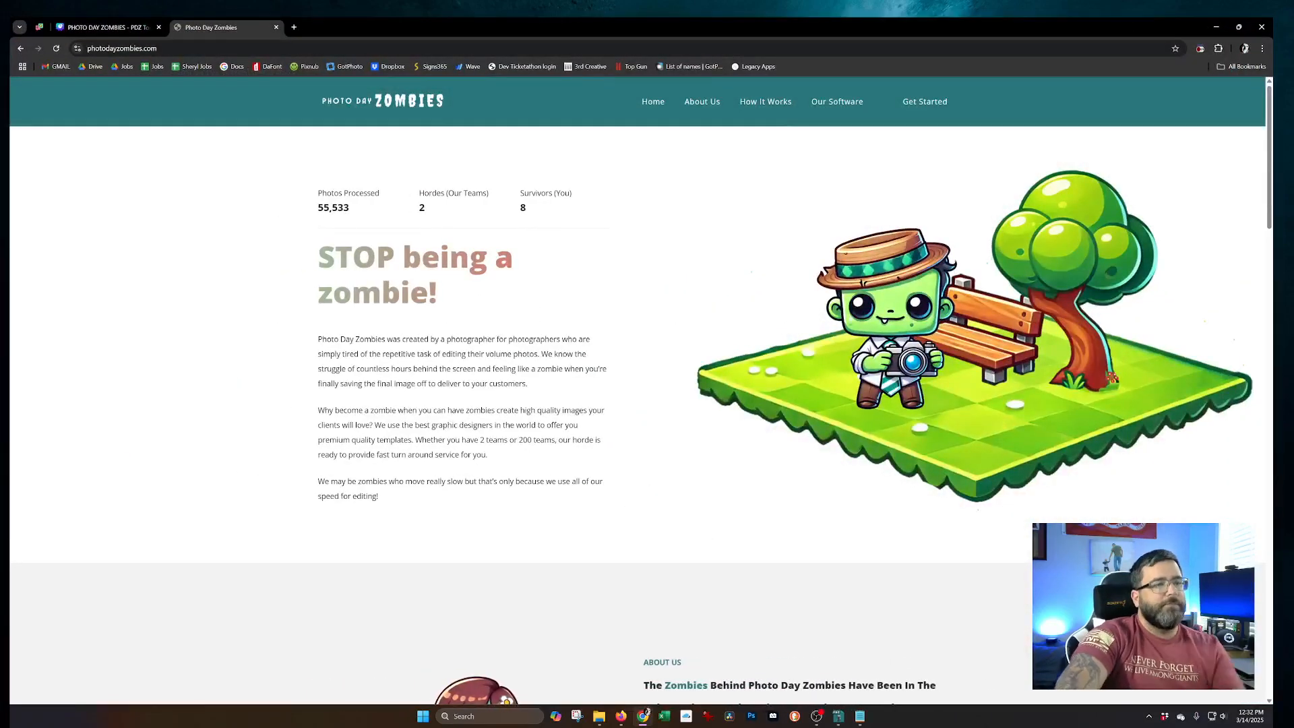
scroll(637, 405, "down", 20)
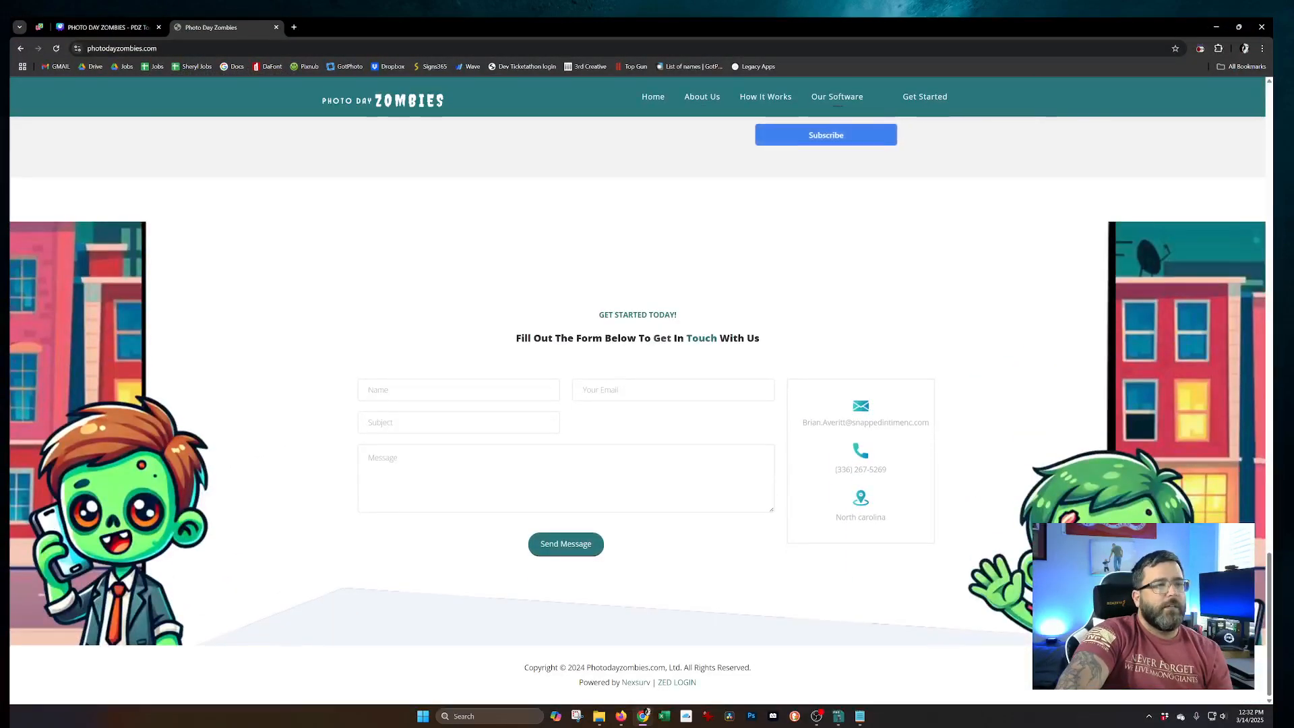
scroll(638, 404, "up", 6)
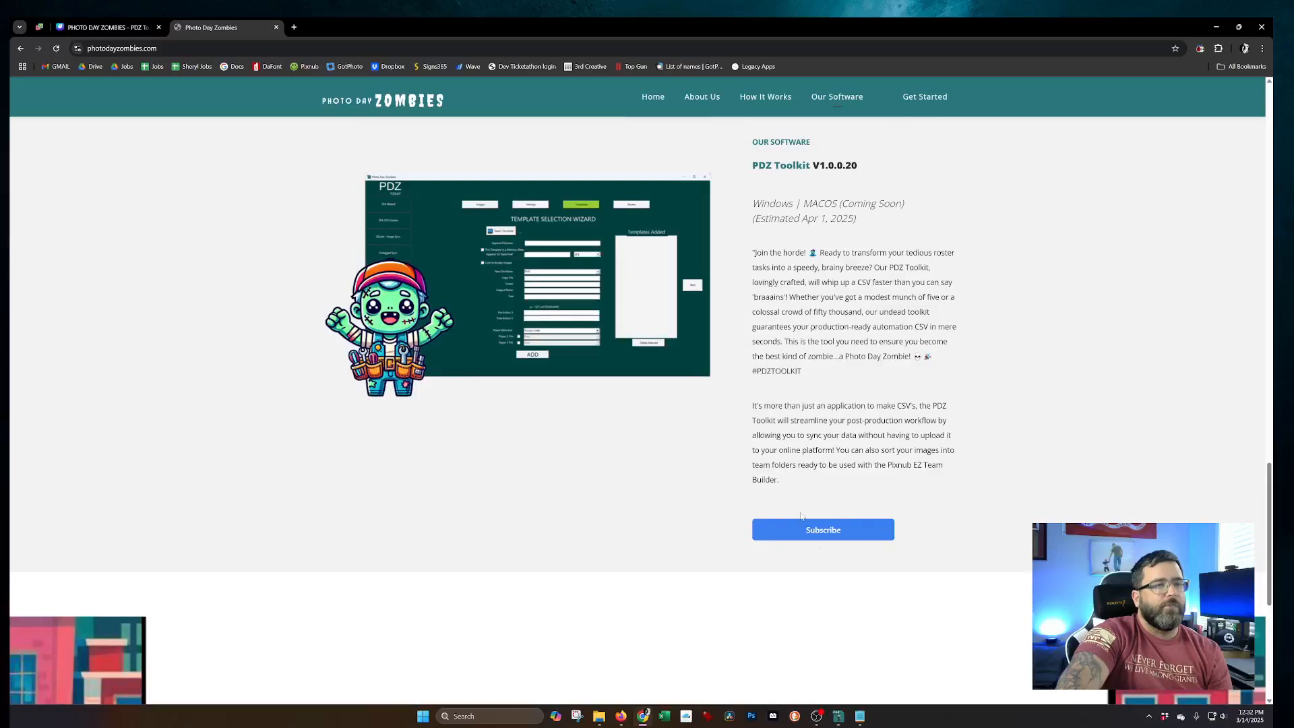
scroll(843, 375, "up", 1)
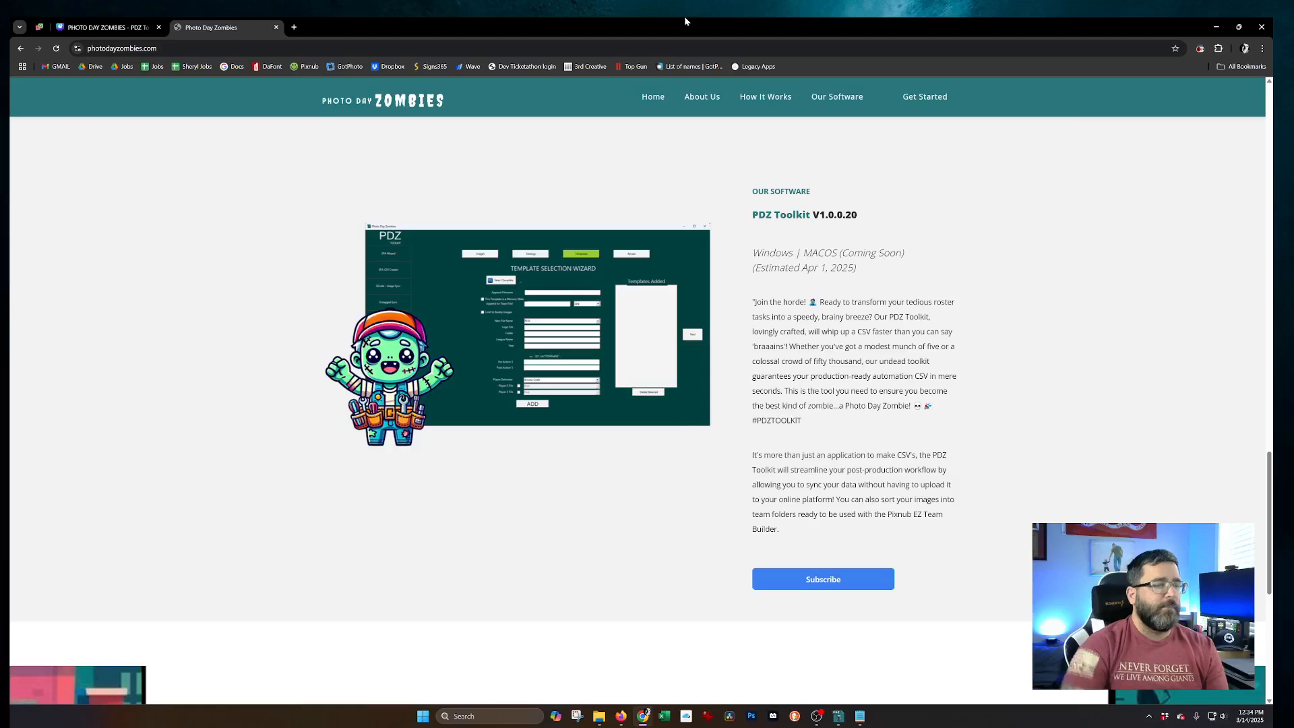
Step: Return to PDZ Toolkit's Job Prep, load sync.csv from 5. Job Prep > Example 2, and preview the photo assignments ordered by group
left_click(847, 722)
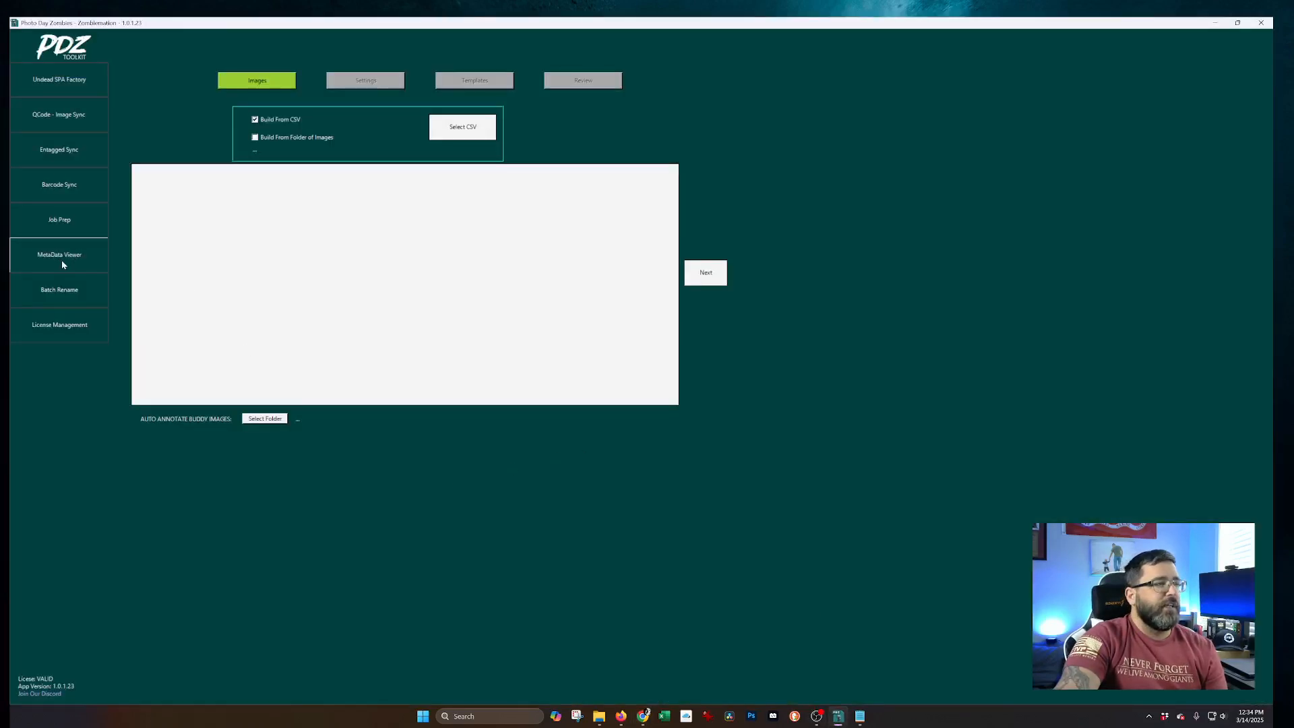
left_click(70, 233)
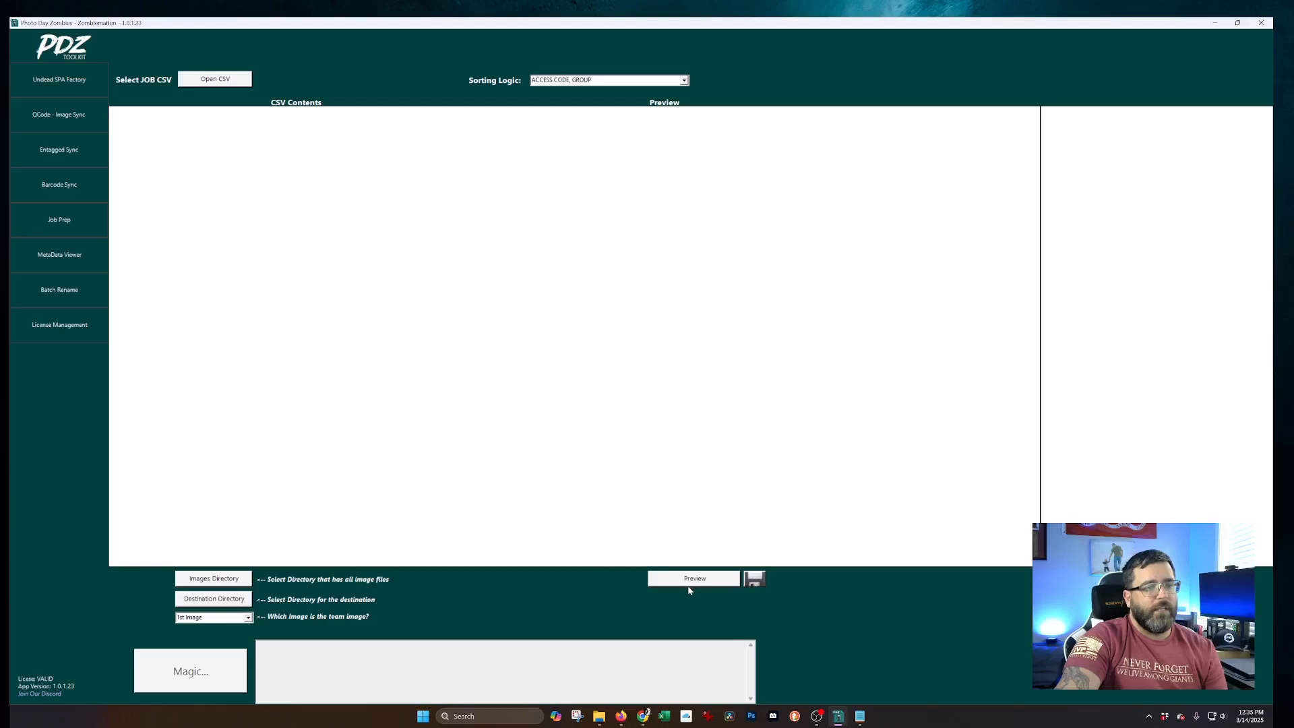
left_click(215, 79)
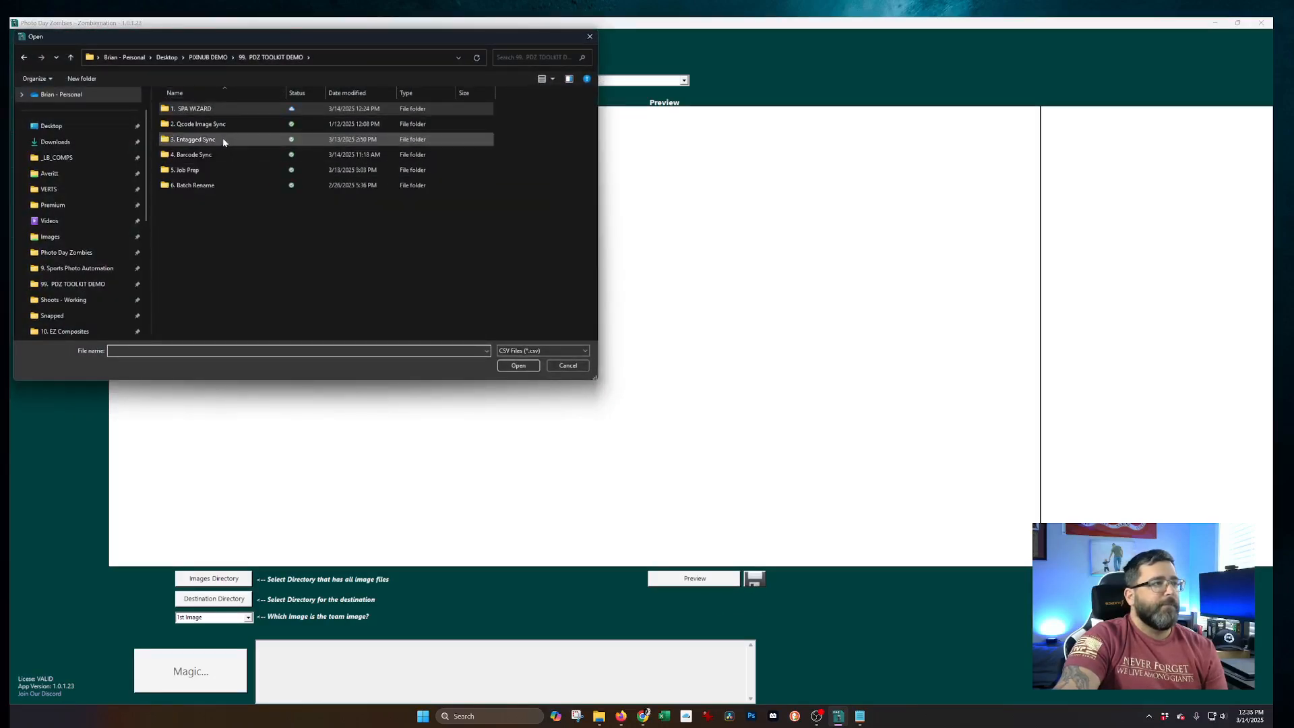
double_click(192, 169)
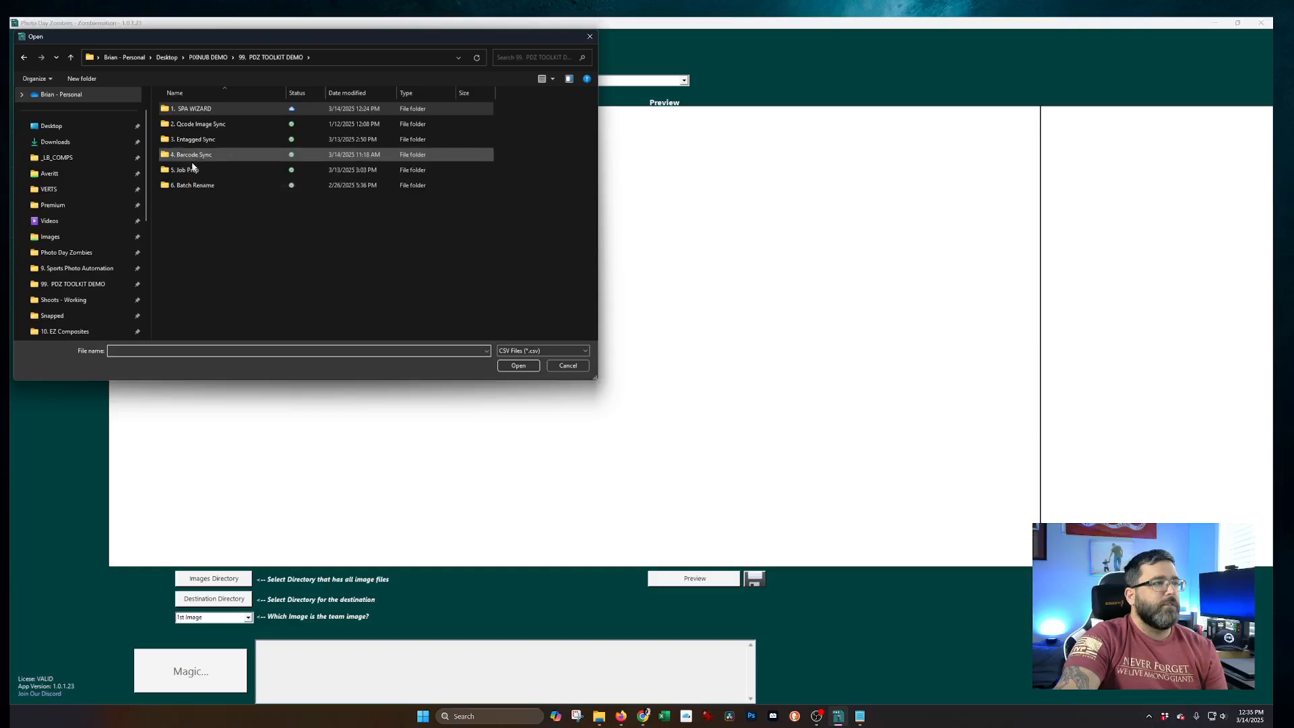
double_click(193, 126)
double_click(192, 128)
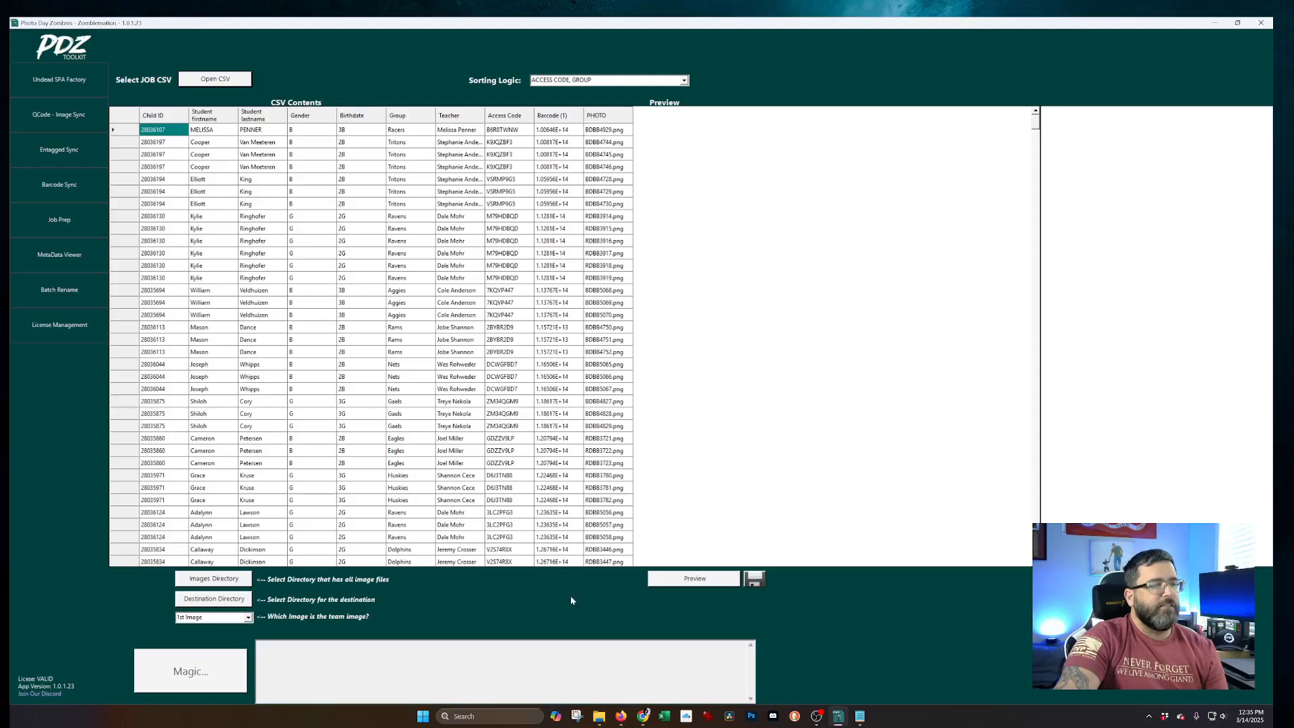
left_click(695, 578)
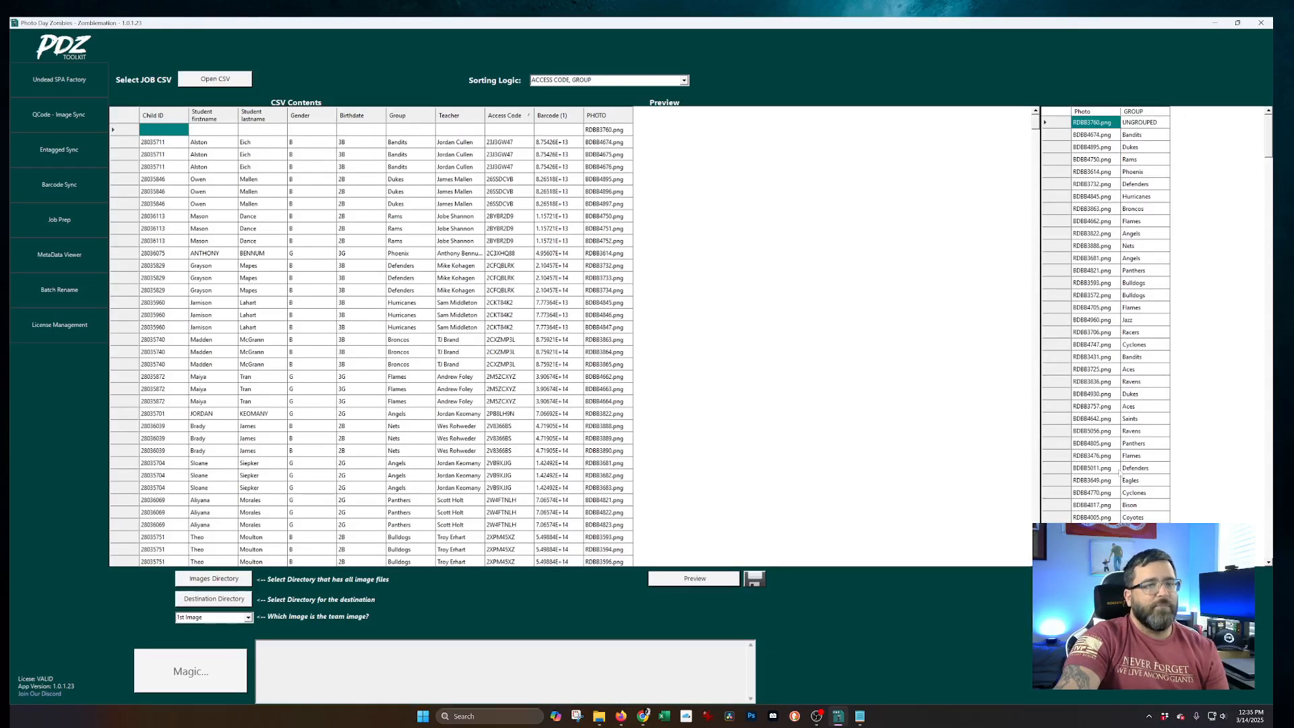
left_click(1143, 113)
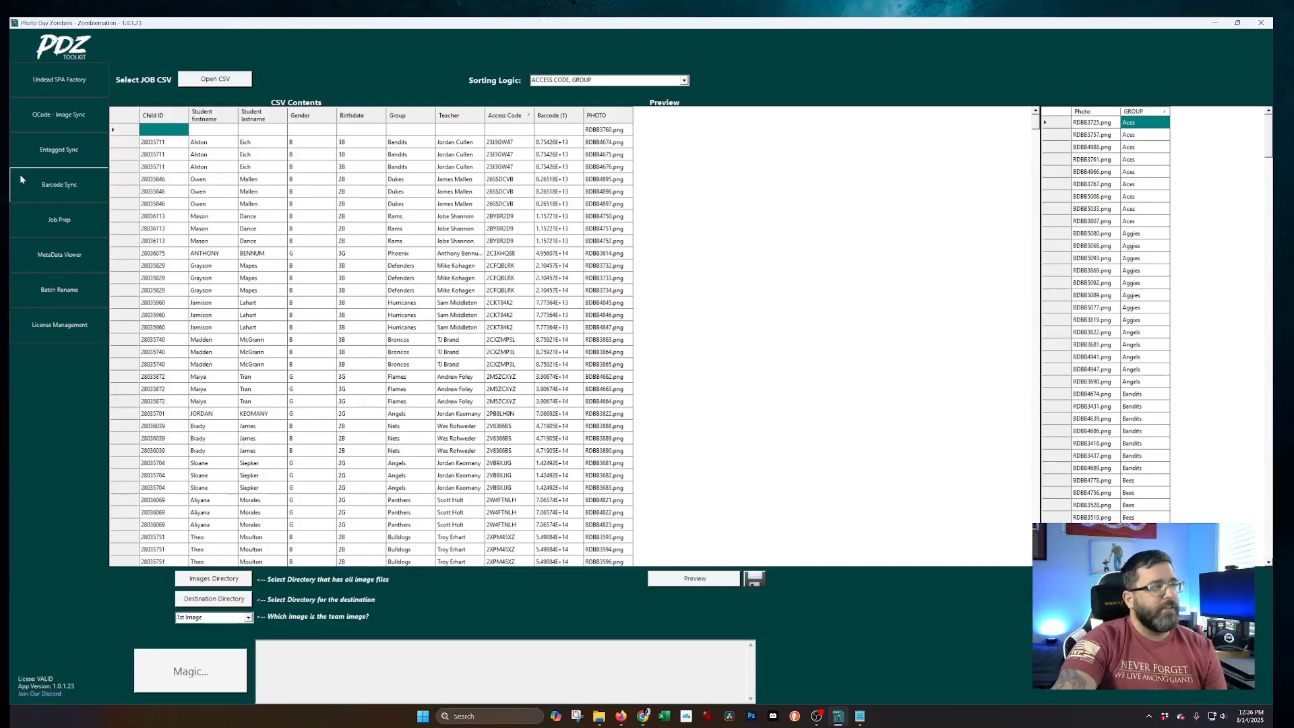
Step: Open Batch Rename and load Photo_export_NW_Youth_Tackle_Football_JOB00310.csv from 6. Batch Rename > Example 1 as the job CSV
left_click(59, 294)
left_click(339, 221)
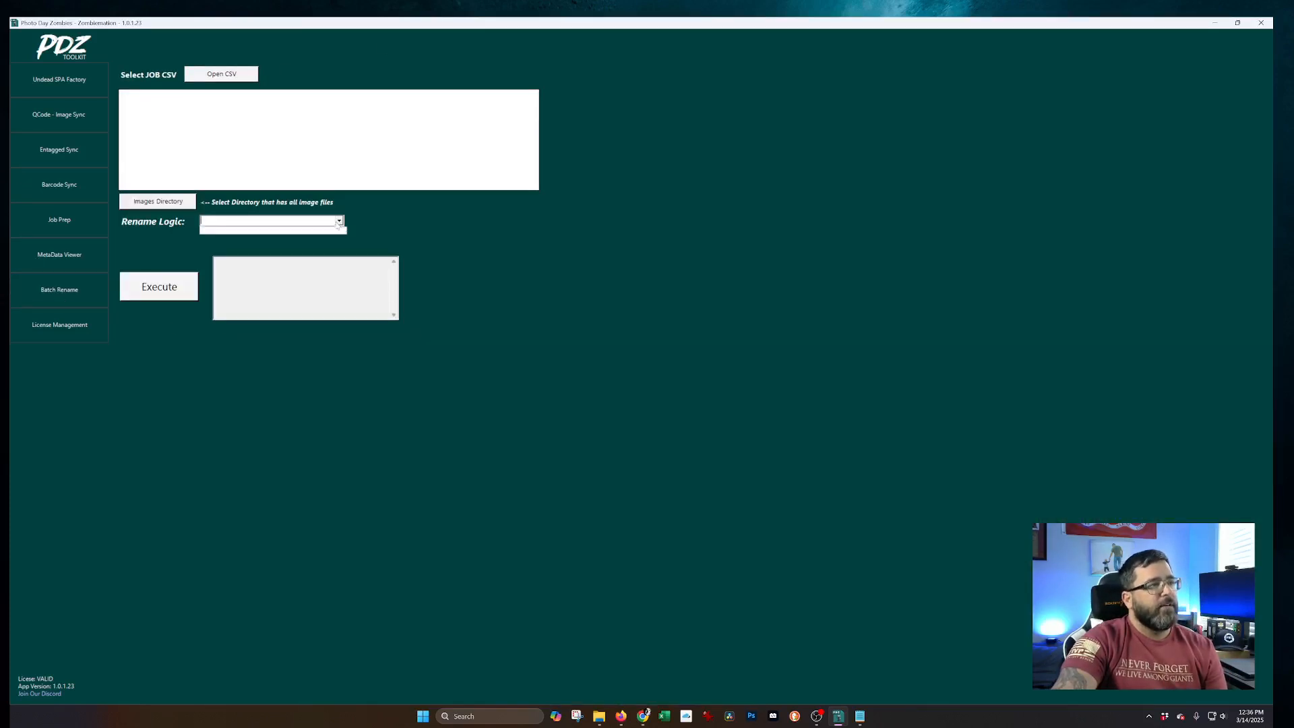
left_click(339, 221)
left_click(196, 74)
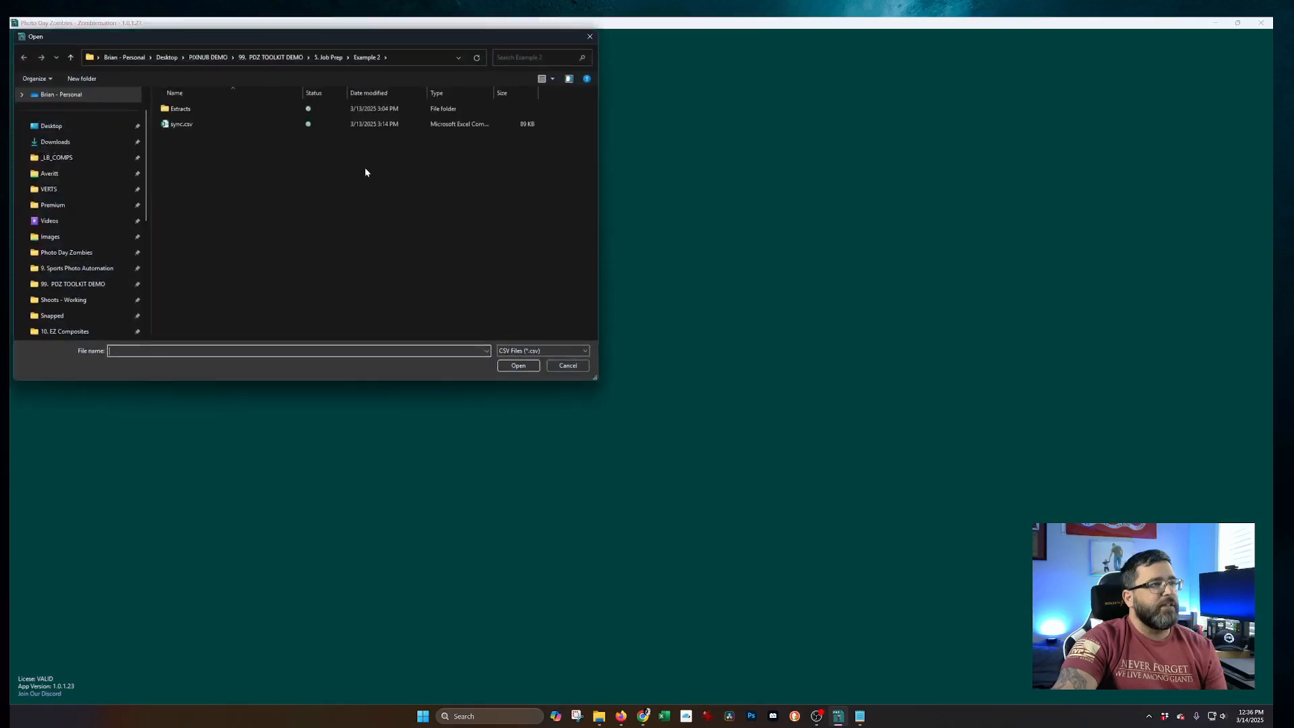
left_click(335, 59)
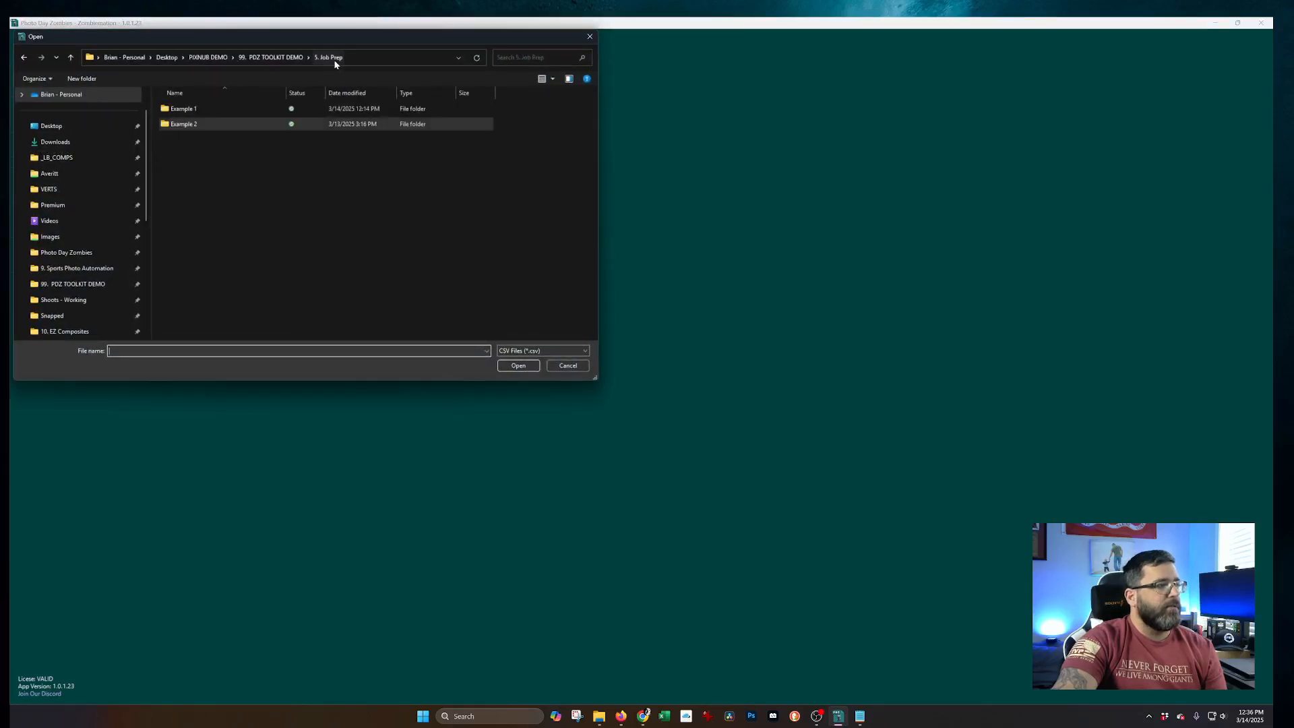
left_click(273, 57)
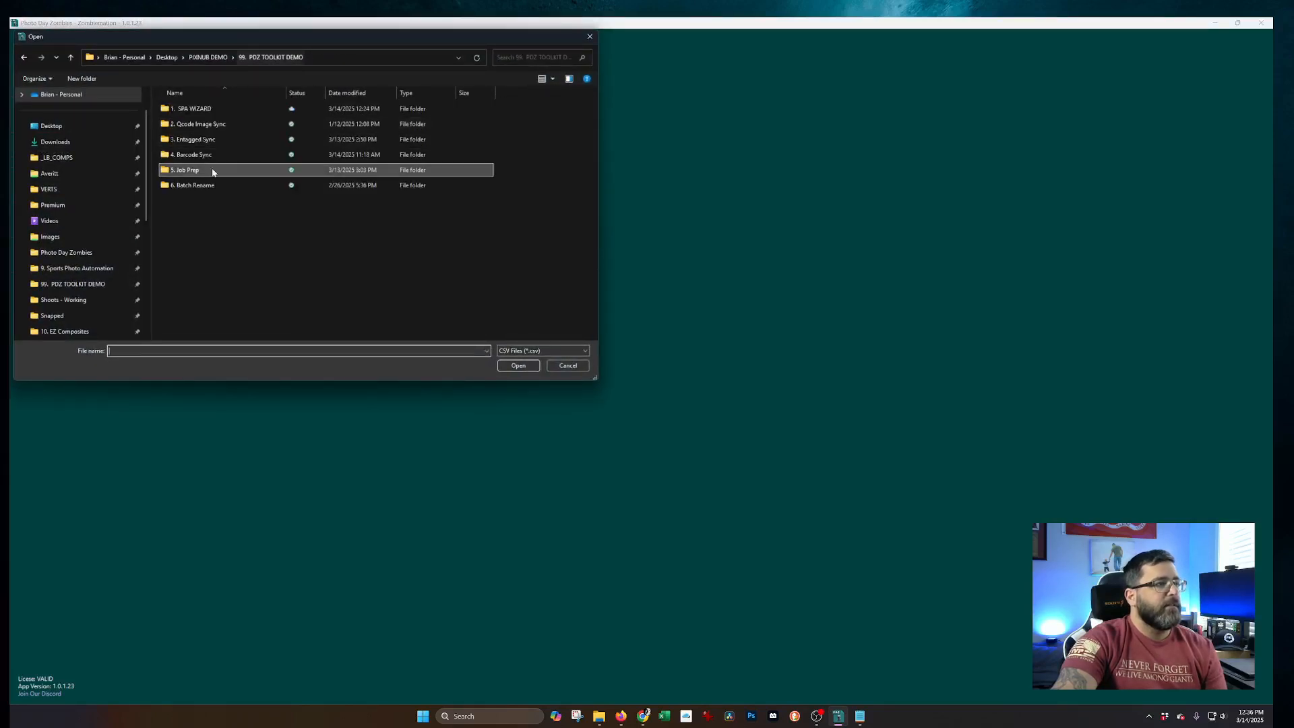
double_click(197, 186)
double_click(202, 108)
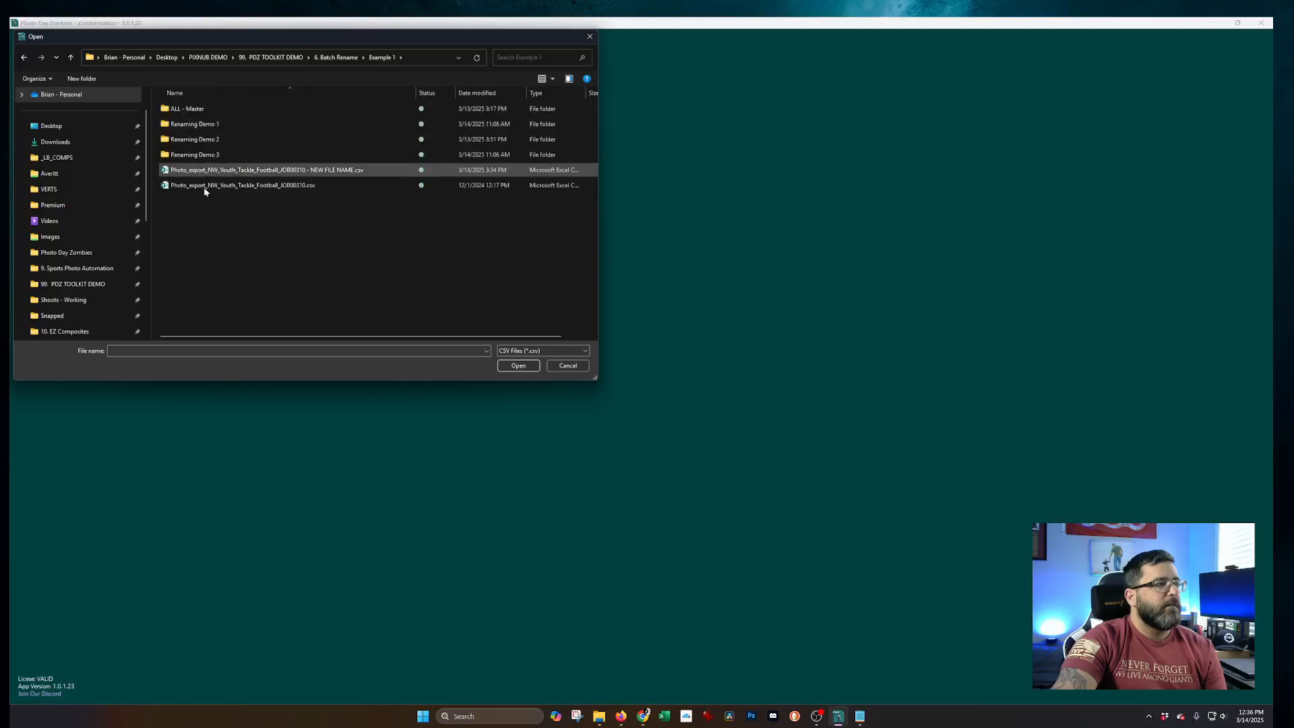
double_click(256, 186)
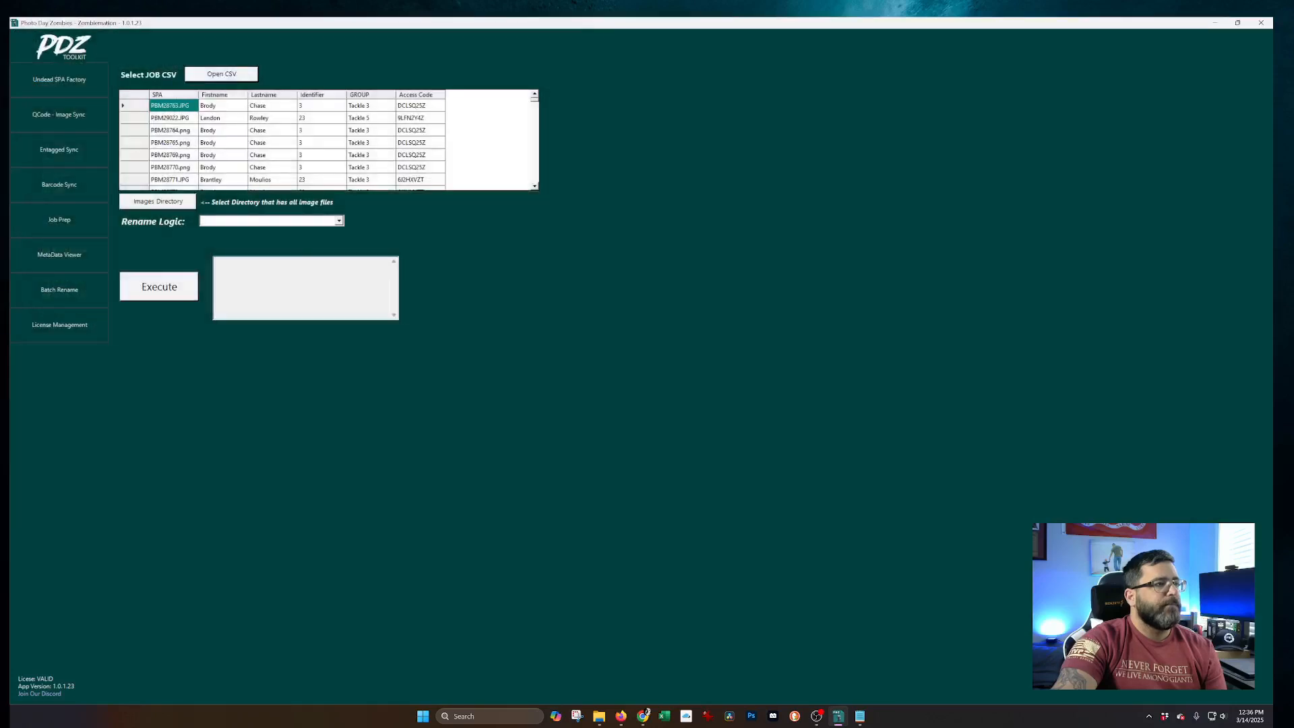
Step: Review the rename logic options available for combining first name, last name, group and image
left_click(340, 221)
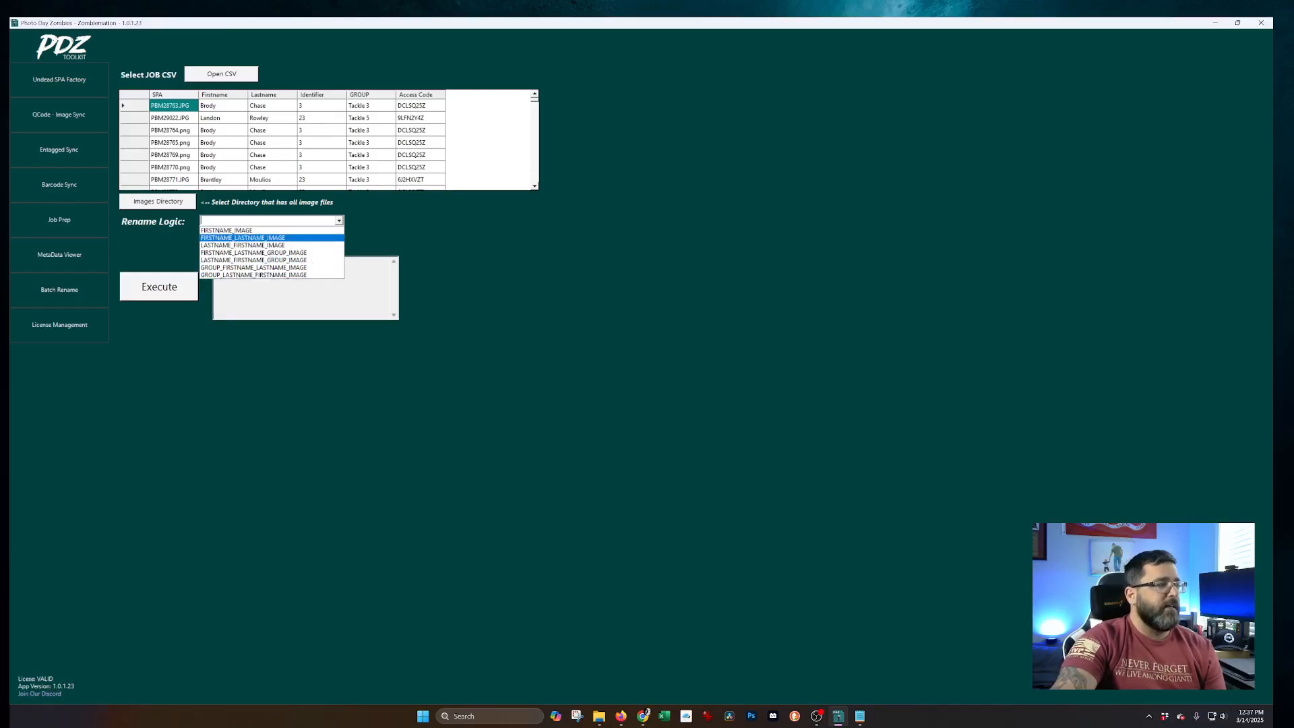
left_click(1, 183)
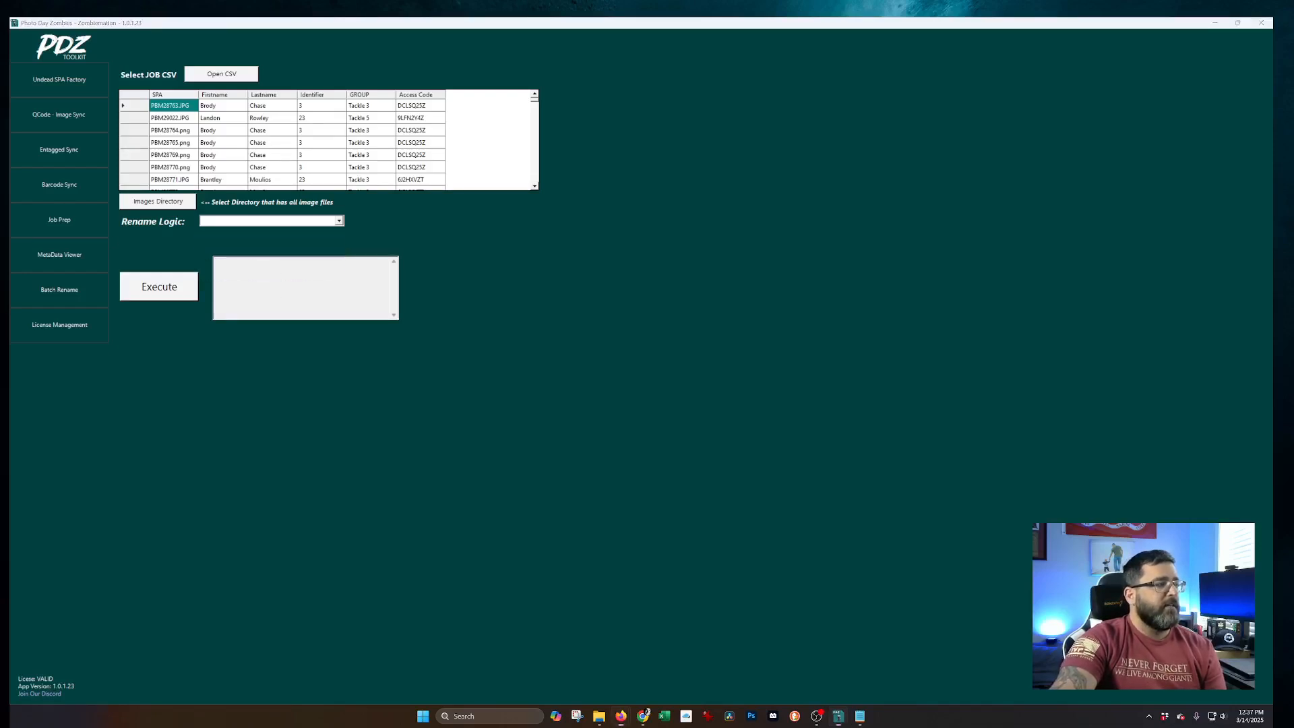
left_click(339, 221)
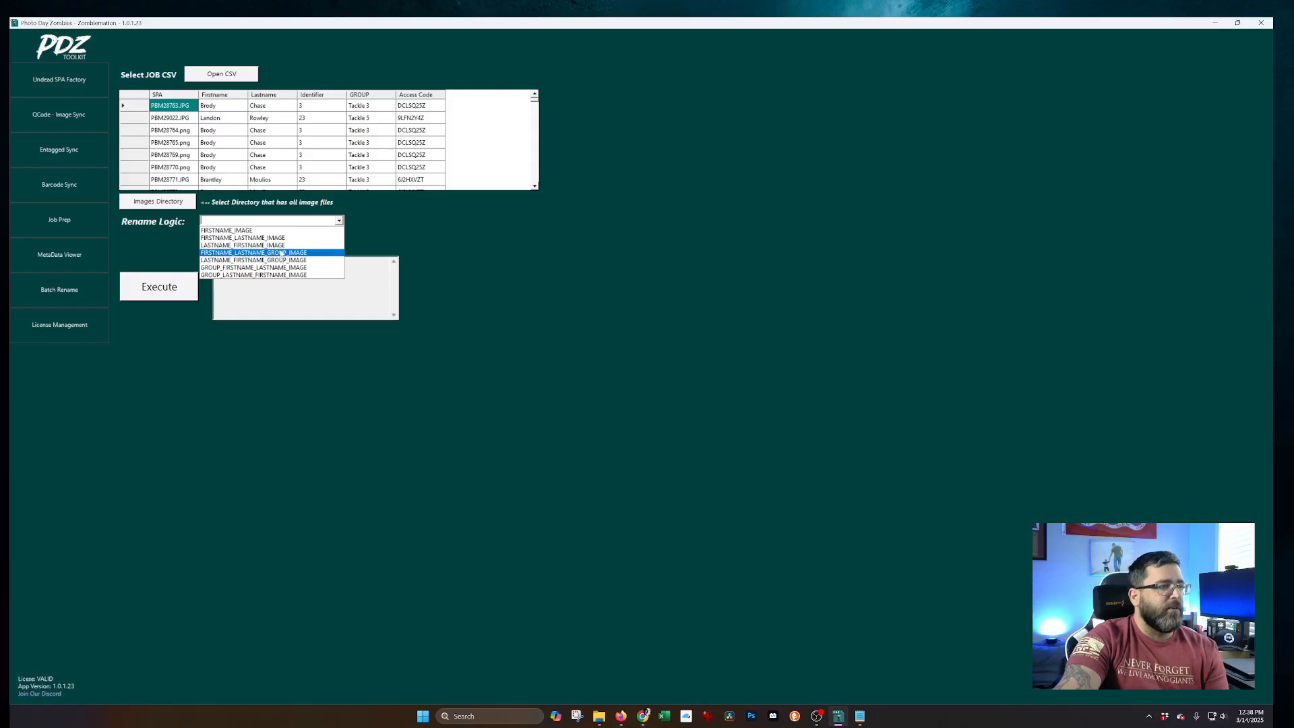
left_click(257, 253)
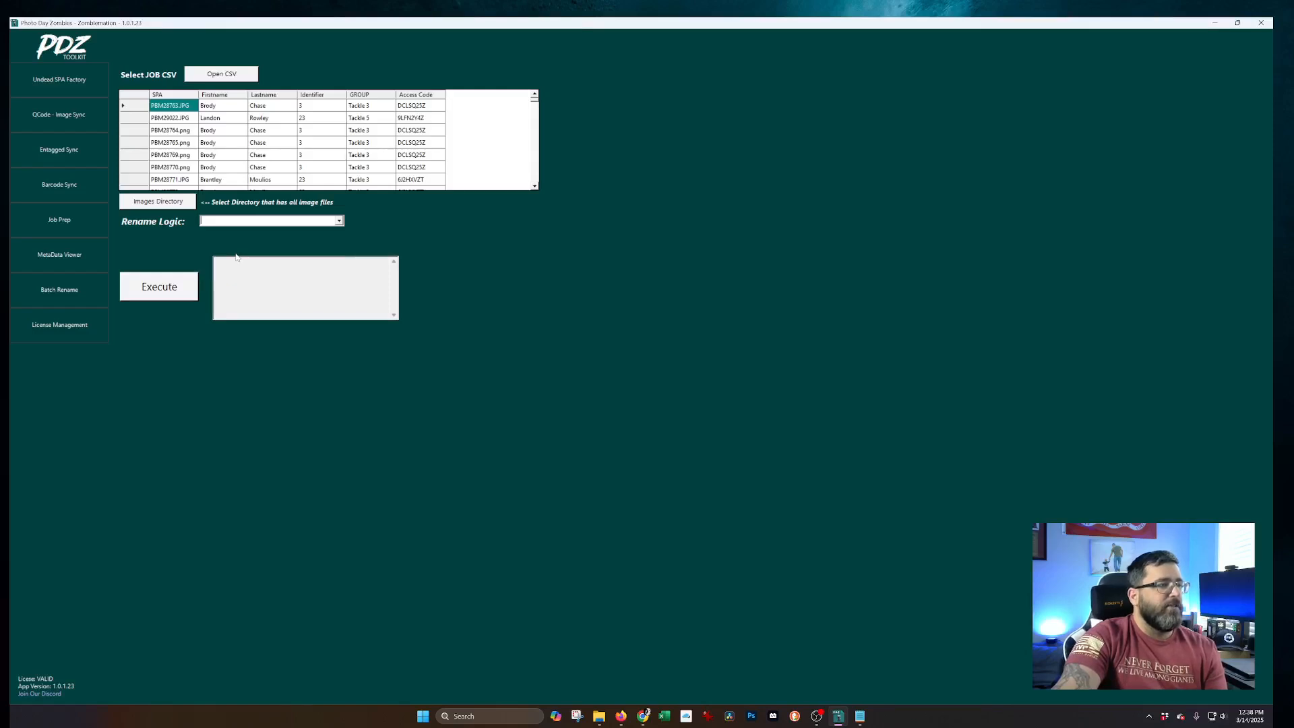